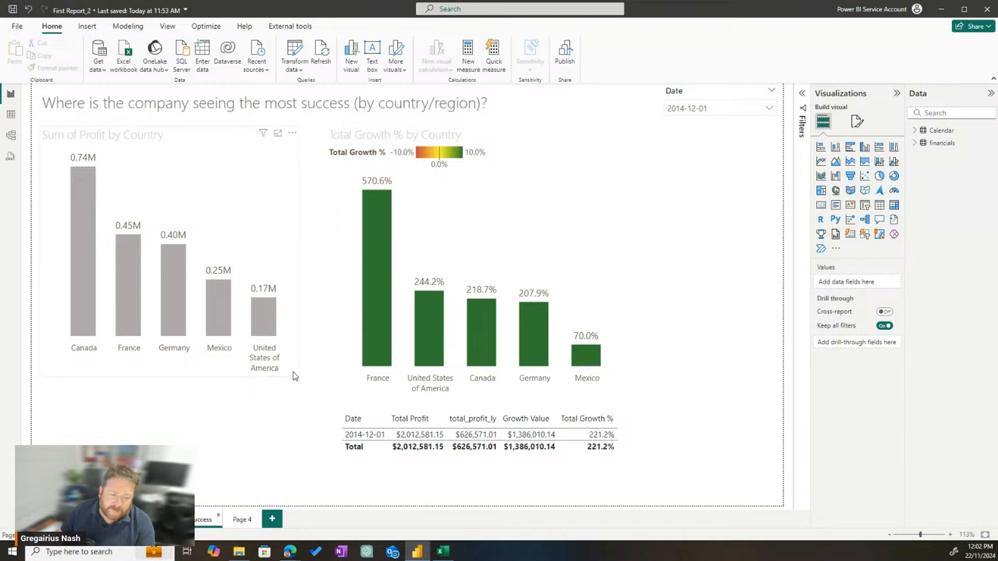
{"action": "left_click", "coordinate": [296, 374]}
{"action": "mouse_move", "coordinate": [297, 375]}
{"action": "left_mouse_down"}
{"action": "mouse_move", "coordinate": [290, 360]}
{"action": "mouse_move", "coordinate": [287, 373]}
{"action": "left_mouse_up"}
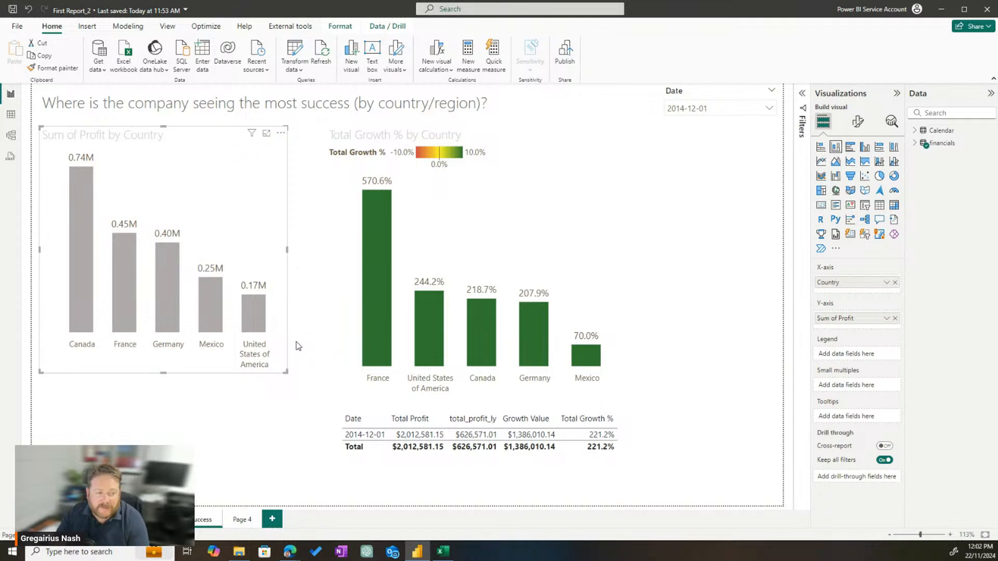
{"action": "left_click", "coordinate": [689, 107]}
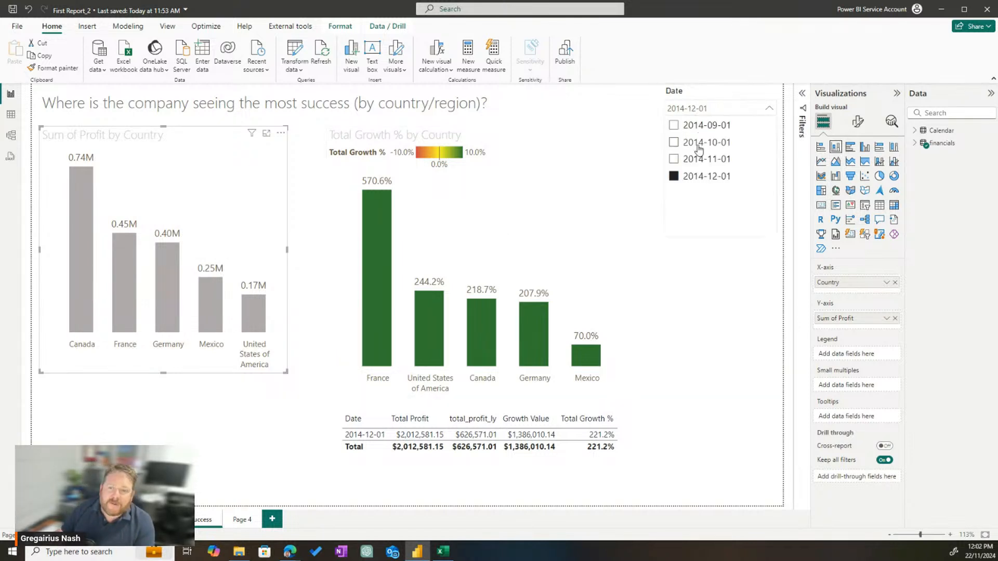
{"action": "left_click", "coordinate": [617, 125]}
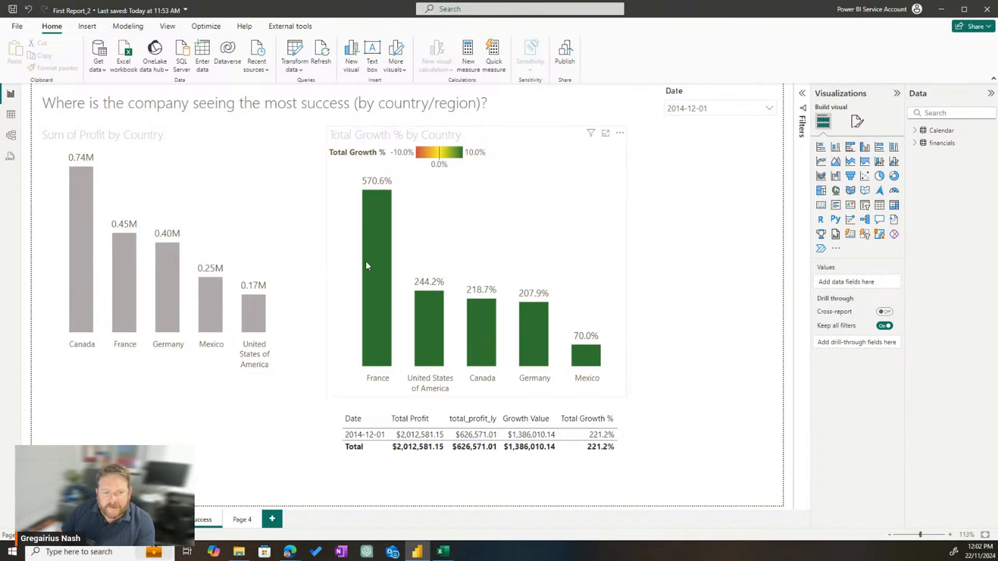
{"action": "left_click", "coordinate": [383, 328]}
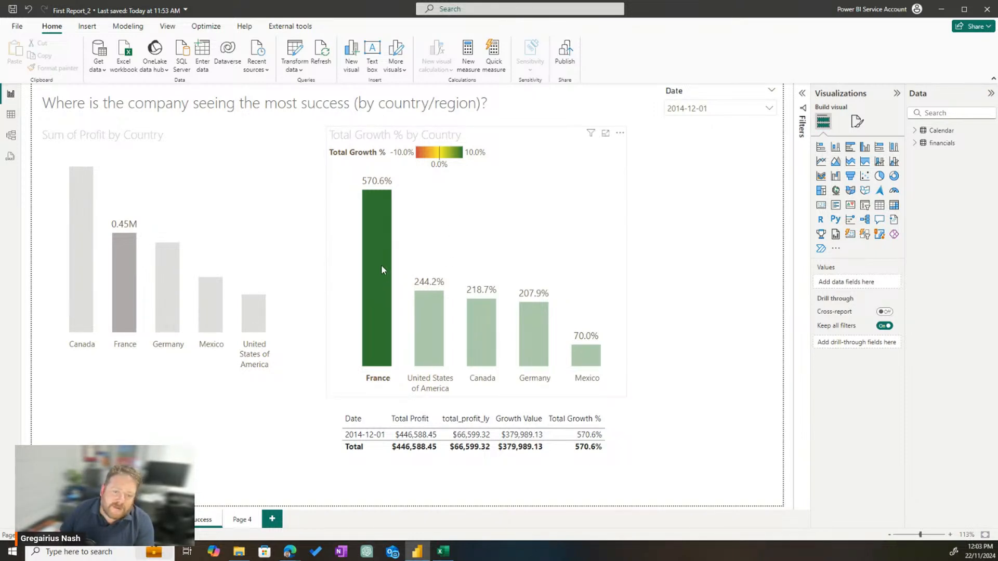
{"action": "left_click", "coordinate": [454, 246]}
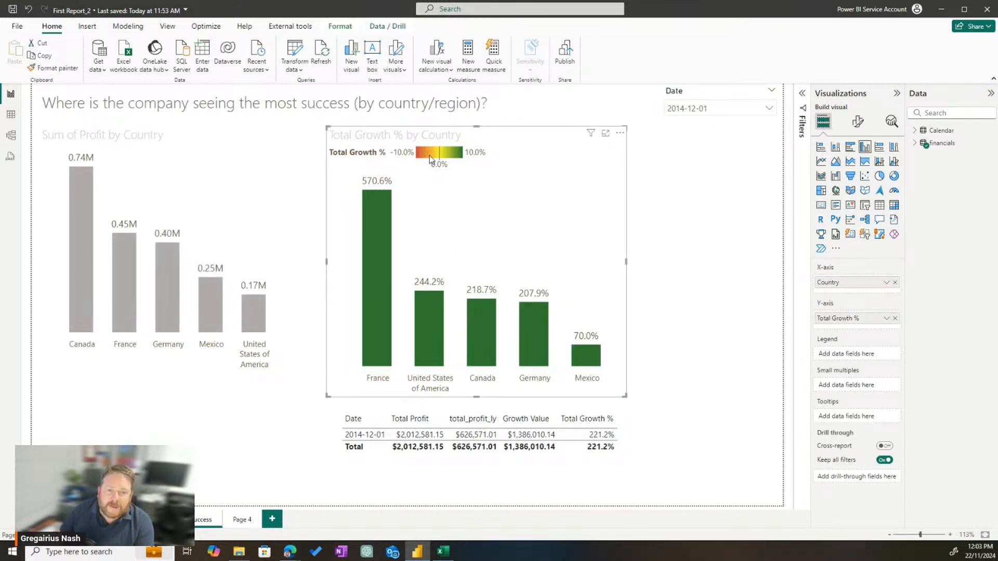
{"action": "key", "text": "ctrl+z"}
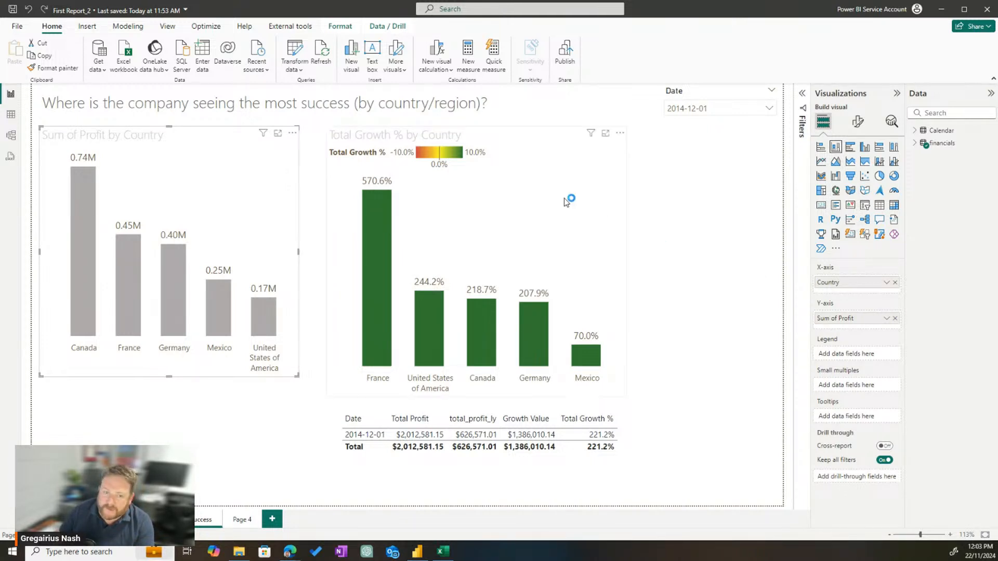
- Filter the report page to 2014-11-01 to compare profit and growth by country, and return to 2014-12-01
{"action": "left_click", "coordinate": [730, 110]}
{"action": "left_click", "coordinate": [715, 157]}
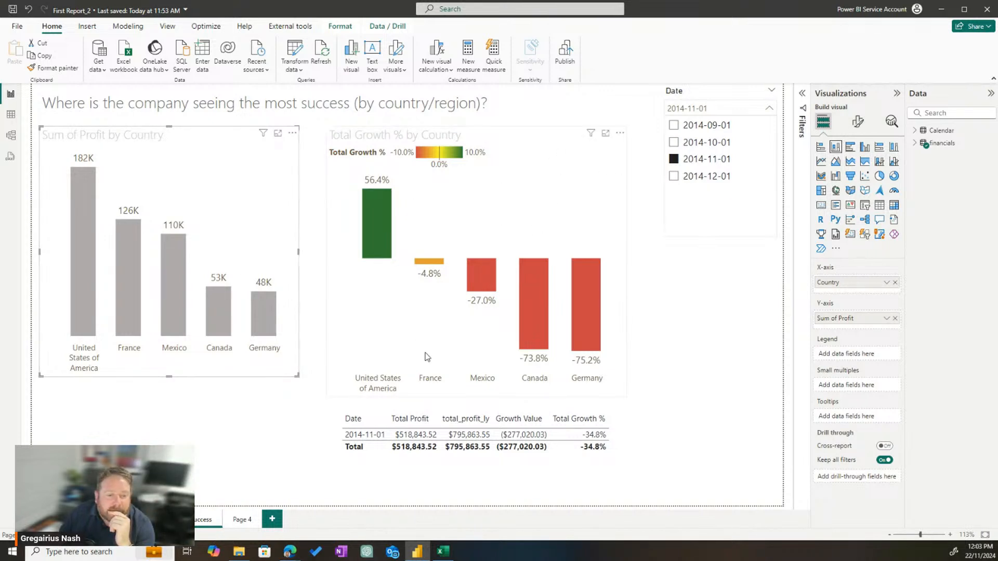
{"action": "left_click", "coordinate": [740, 178]}
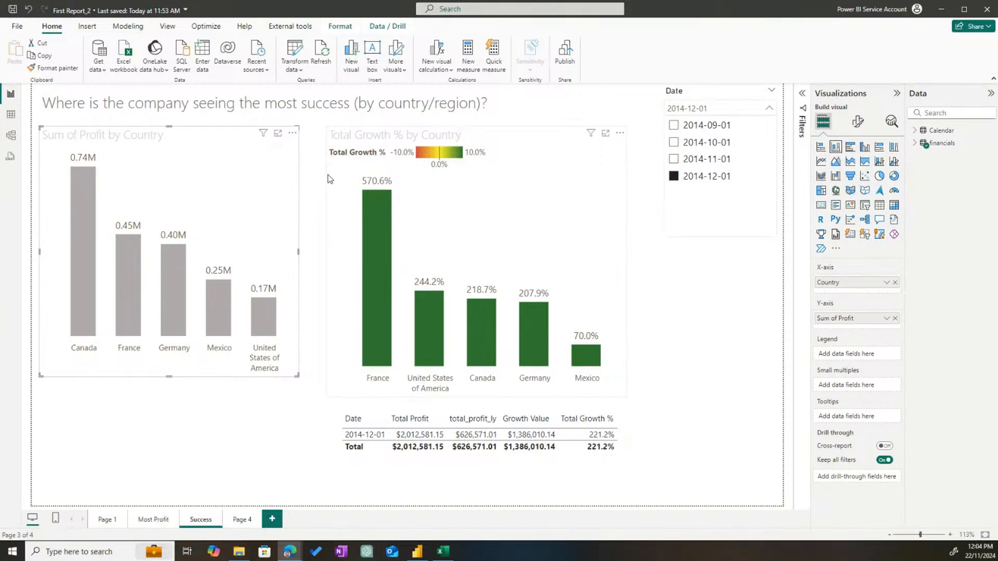
- Shrink the Total Growth % by Country chart slightly and move the growth table up directly beneath it
{"action": "left_click", "coordinate": [624, 359]}
{"action": "left_click_drag", "start_coordinate": [626, 397], "coordinate": [580, 385]}
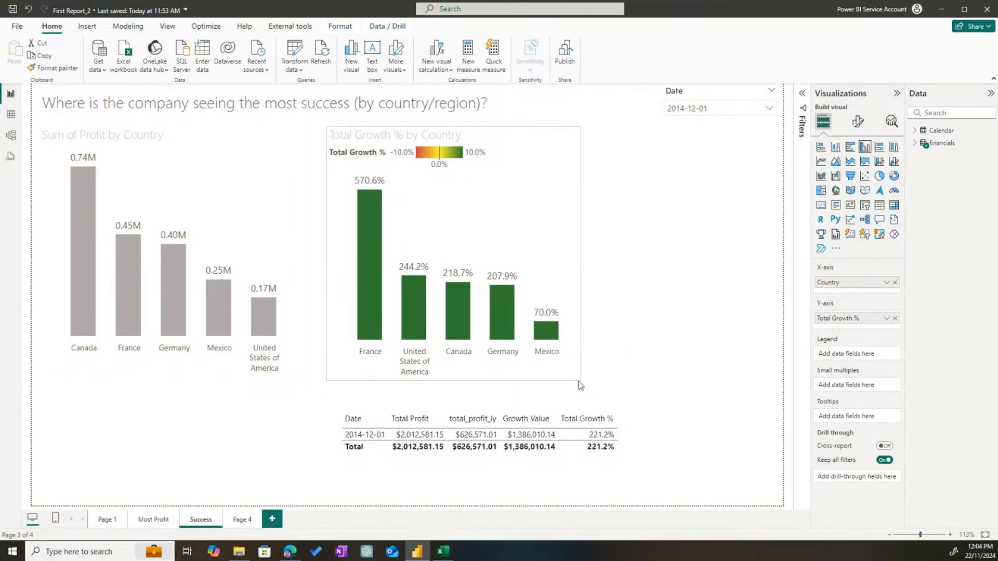
{"action": "left_click", "coordinate": [445, 401]}
{"action": "left_click_drag", "start_coordinate": [634, 482], "coordinate": [601, 461]}
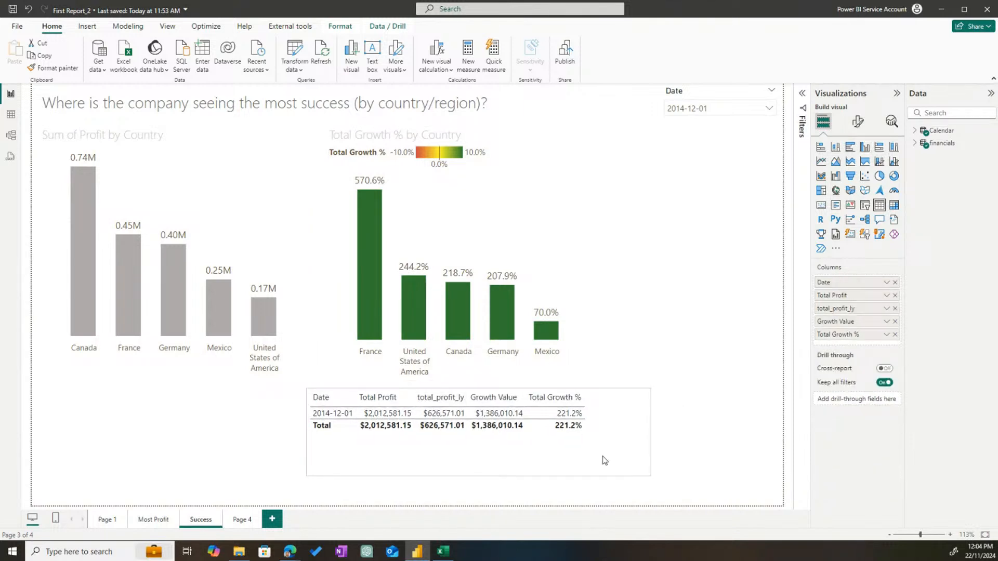
{"action": "left_click", "coordinate": [702, 259]}
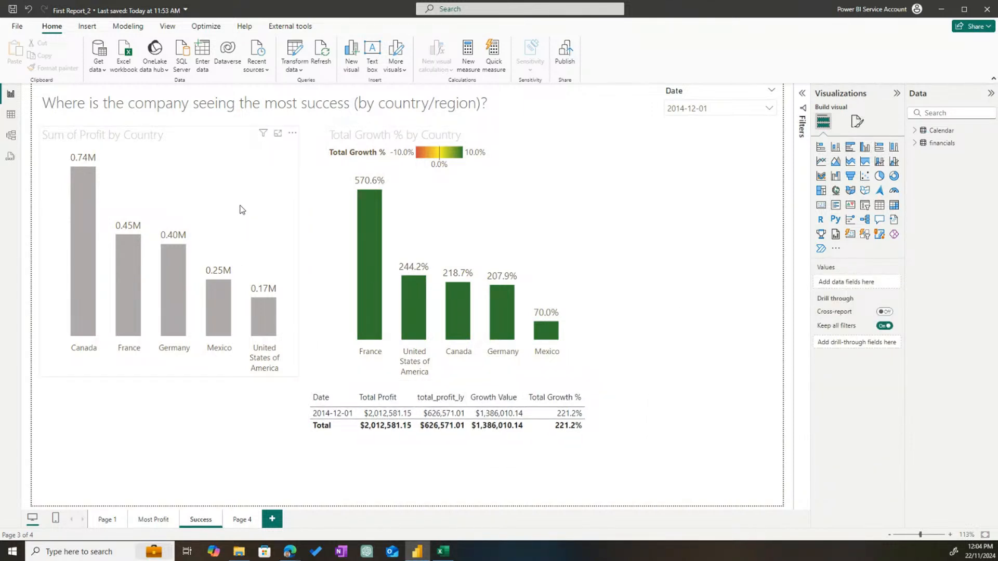
- Cross-highlight France in the Total Growth % by Country chart and examine its profit in the other visuals
{"action": "right_click", "coordinate": [375, 244]}
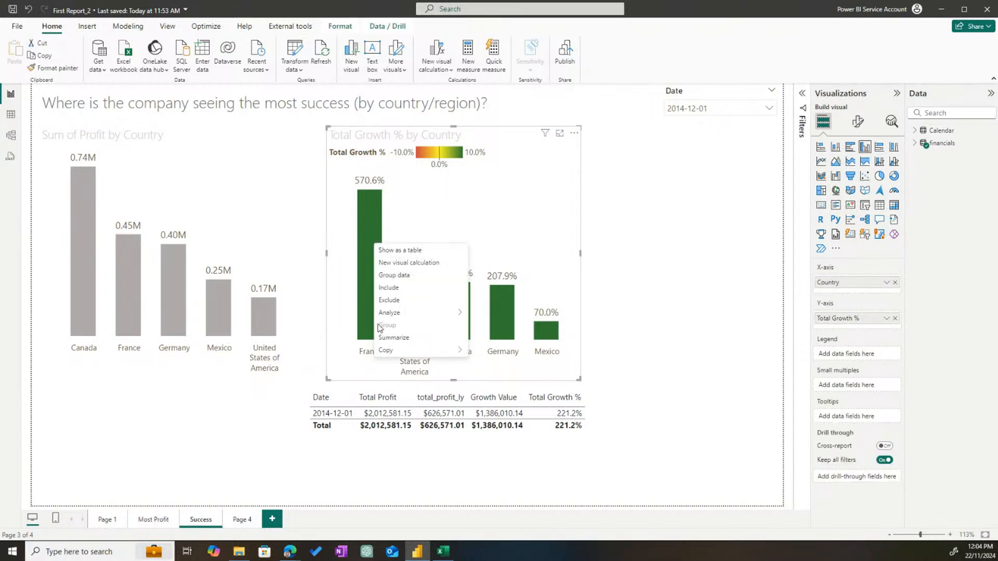
{"action": "mouse_move", "coordinate": [390, 315]}
{"action": "left_click", "coordinate": [364, 217]}
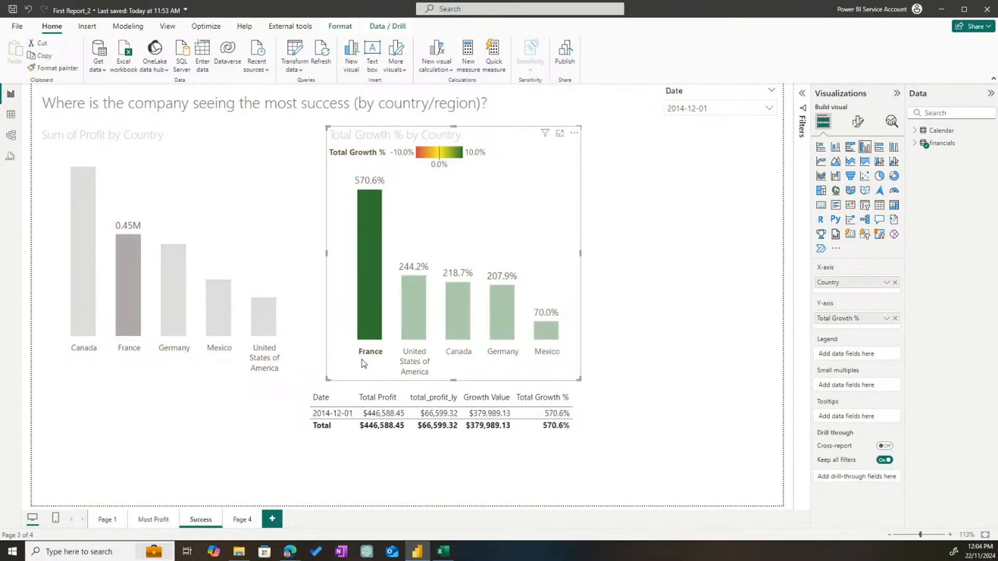
{"action": "mouse_move", "coordinate": [129, 276]}
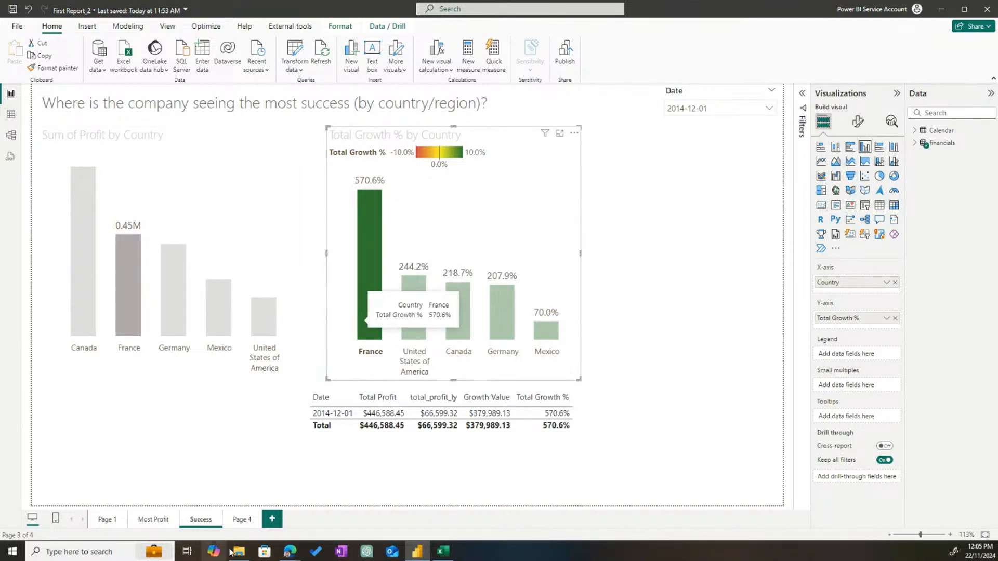
- Examine the question in the heading of Page 4 about which product and segment to invest in
{"action": "left_click", "coordinate": [241, 525]}
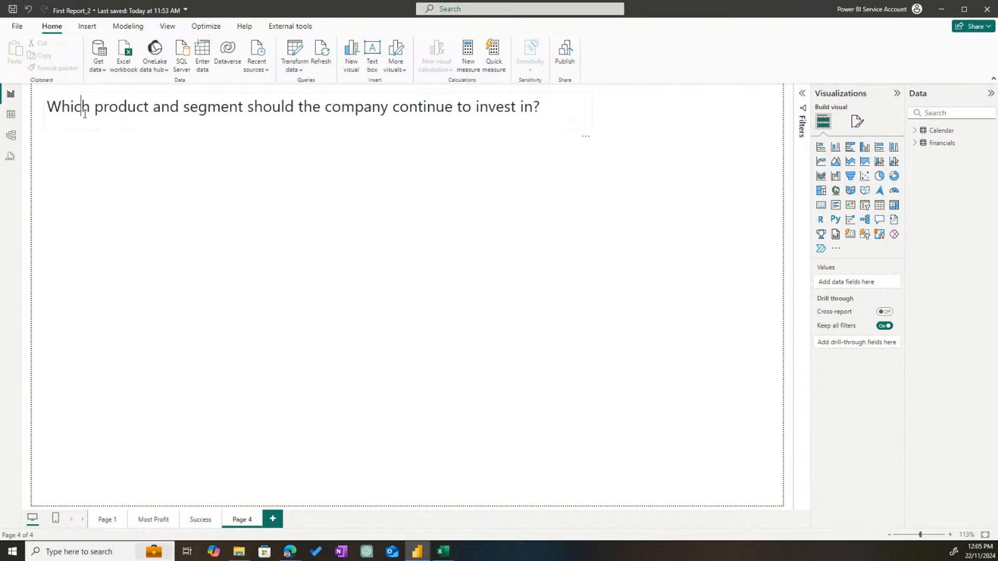
{"action": "left_click_drag", "start_coordinate": [83, 111], "coordinate": [521, 121]}
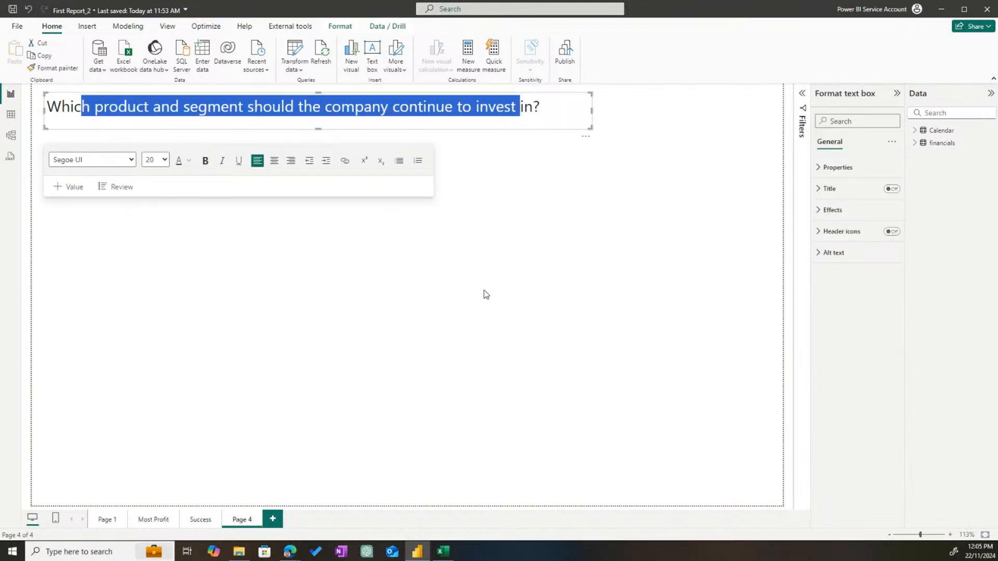
{"action": "left_click", "coordinate": [353, 387]}
- On the Success page, narrow the Sum of Profit by Country chart and place it flush beneath the page heading
{"action": "left_click", "coordinate": [202, 521]}
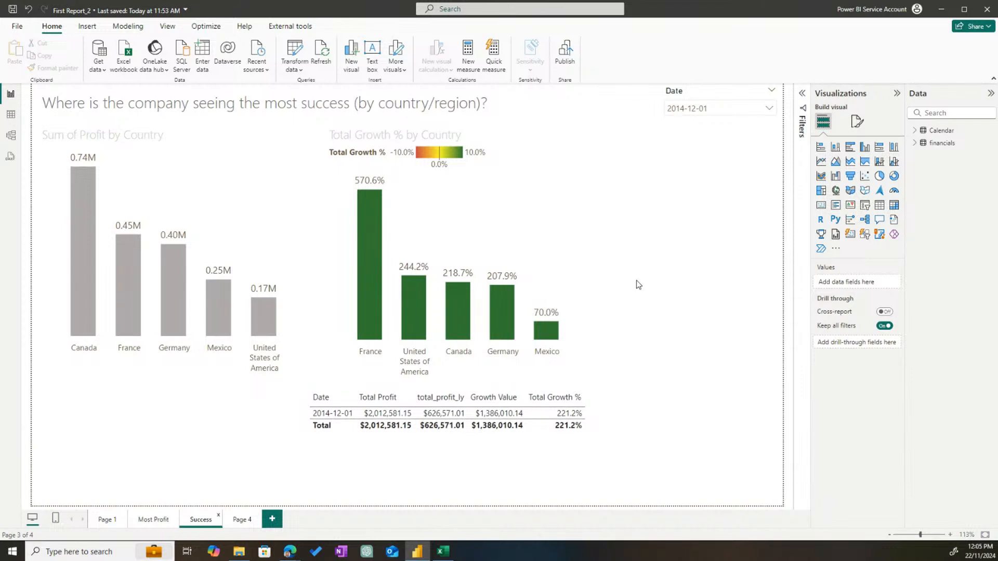
{"action": "left_click", "coordinate": [294, 373]}
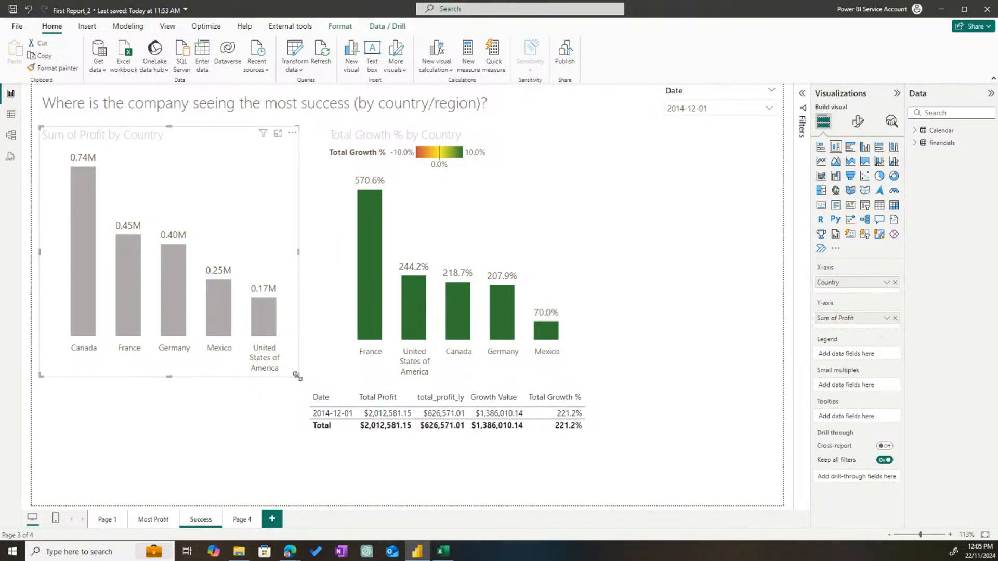
{"action": "left_click_drag", "start_coordinate": [297, 375], "coordinate": [264, 387]}
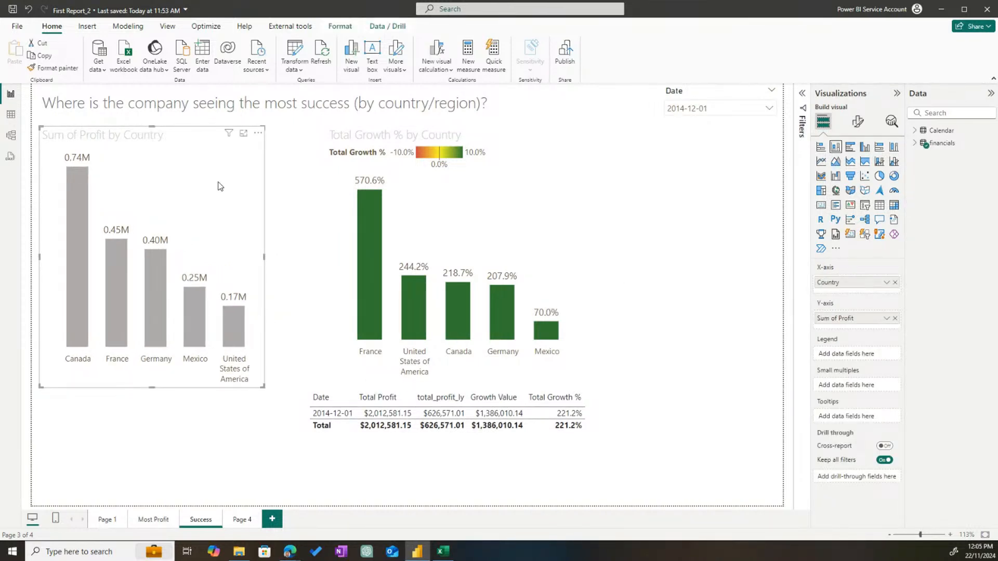
{"action": "left_click_drag", "start_coordinate": [218, 180], "coordinate": [226, 182]}
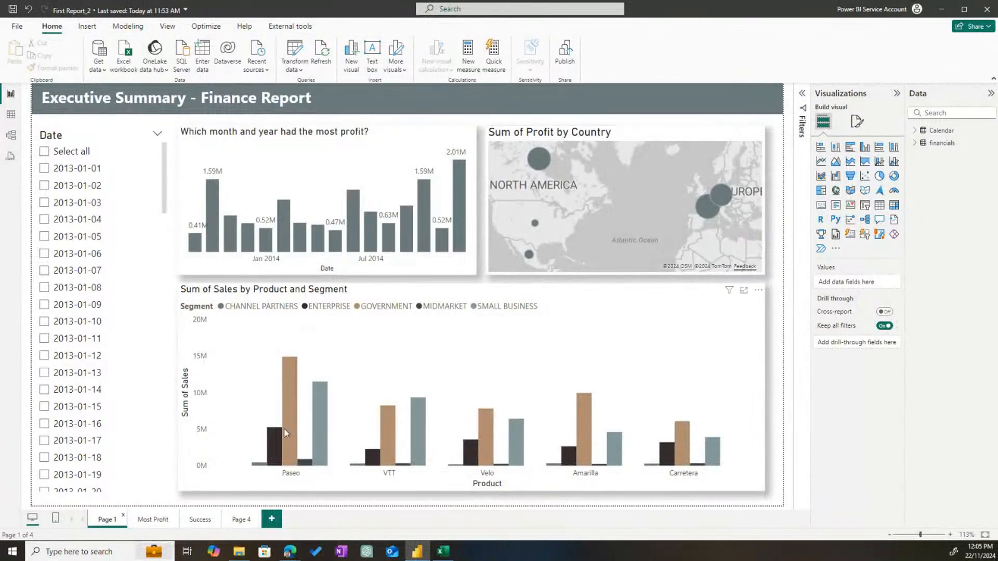
{"action": "left_click", "coordinate": [200, 520]}
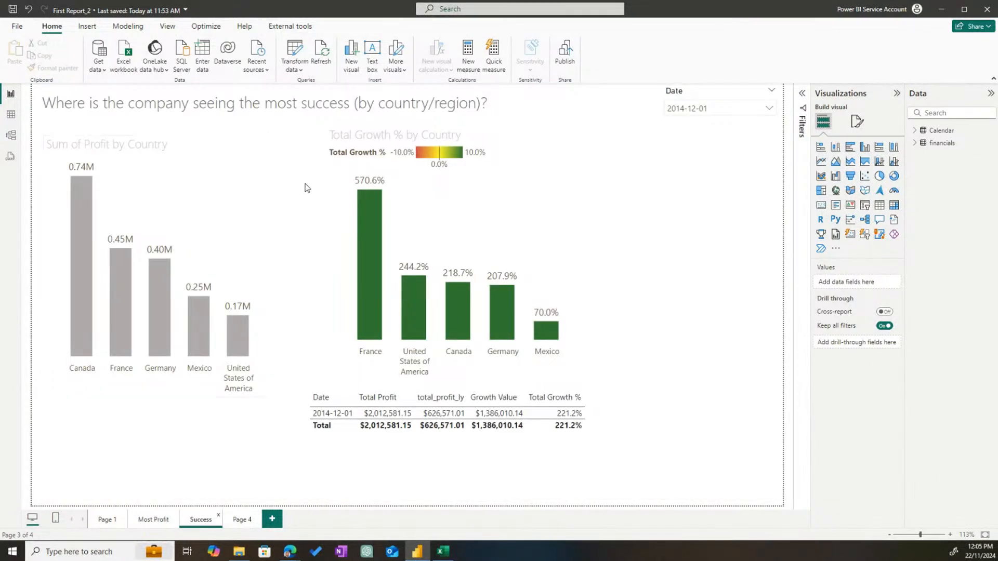
{"action": "left_click", "coordinate": [163, 141]}
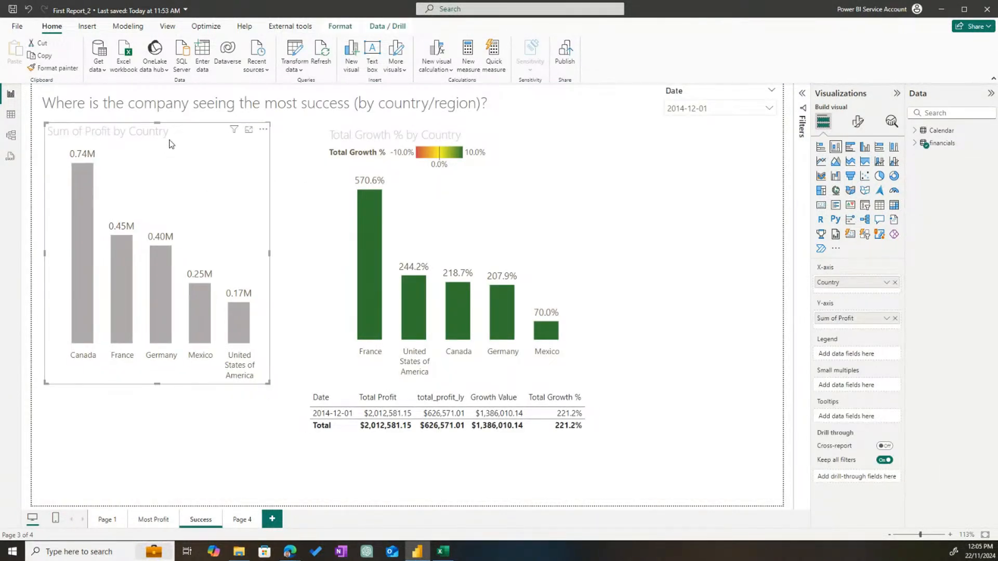
{"action": "left_click_drag", "start_coordinate": [170, 138], "coordinate": [165, 138]}
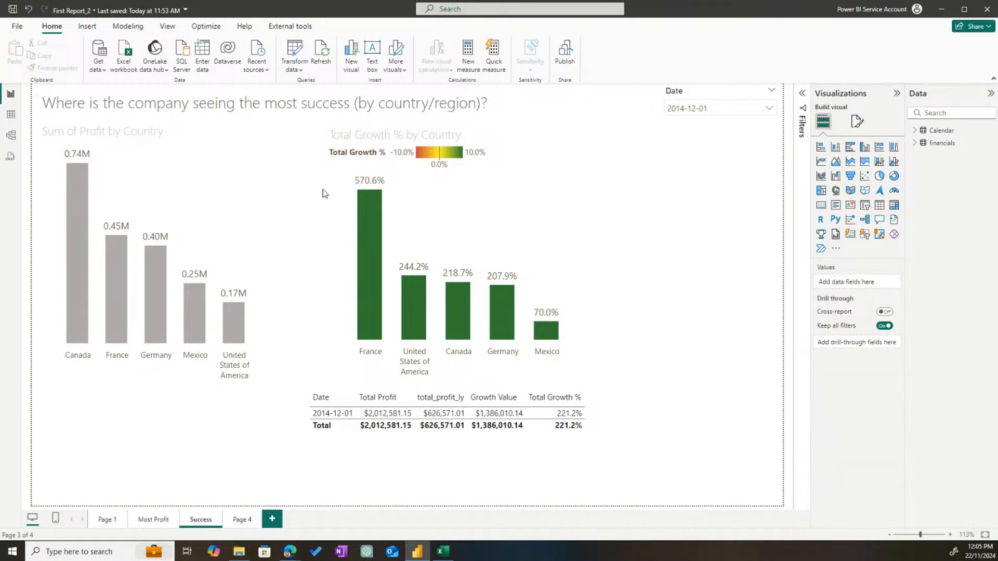
- Place the Total Growth % chart beside the profit chart with matching lower edges, and fit the narrower, taller table beneath it
{"action": "left_click_drag", "start_coordinate": [338, 216], "coordinate": [270, 220]}
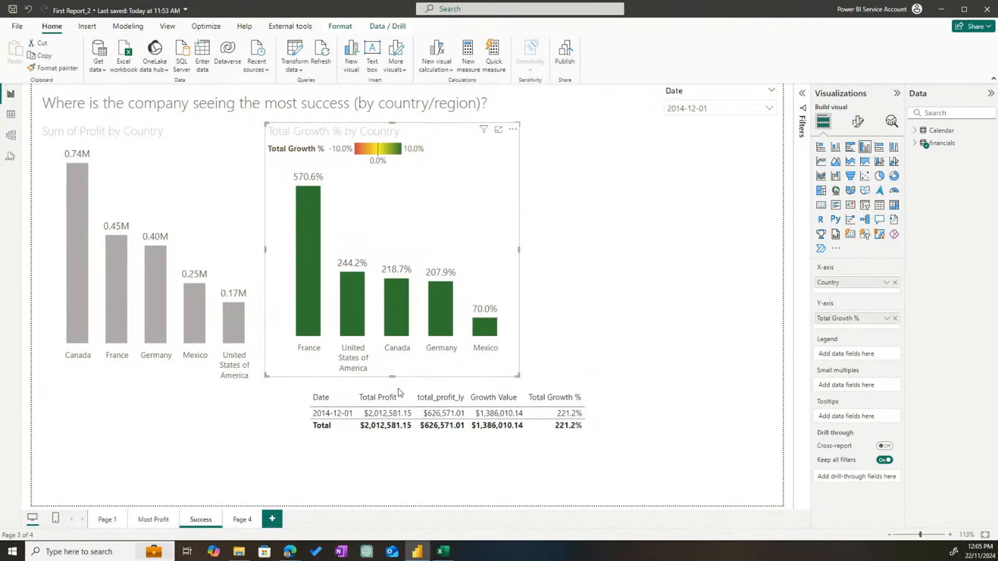
{"action": "left_click_drag", "start_coordinate": [392, 376], "coordinate": [392, 390]}
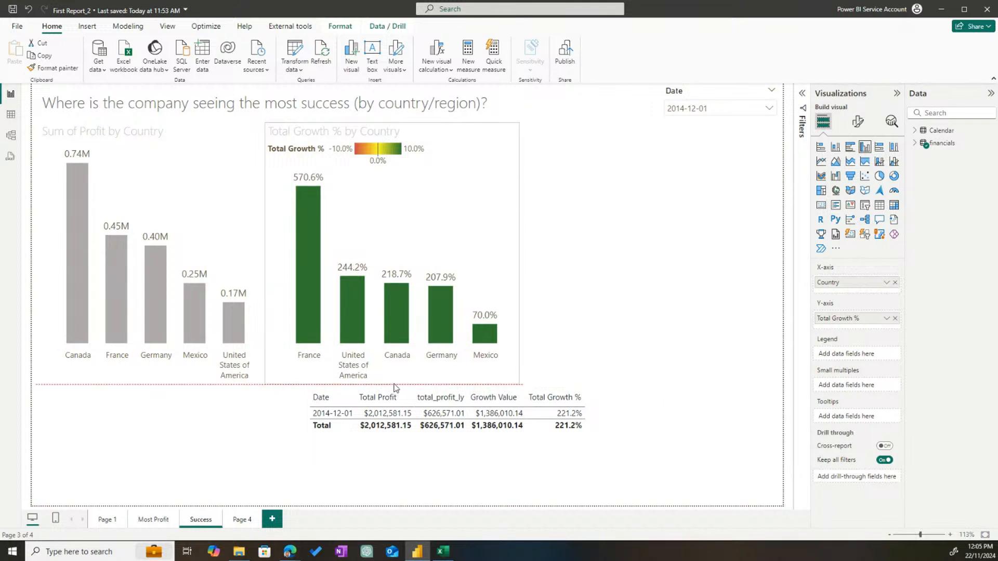
{"action": "left_click_drag", "start_coordinate": [436, 461], "coordinate": [401, 456]}
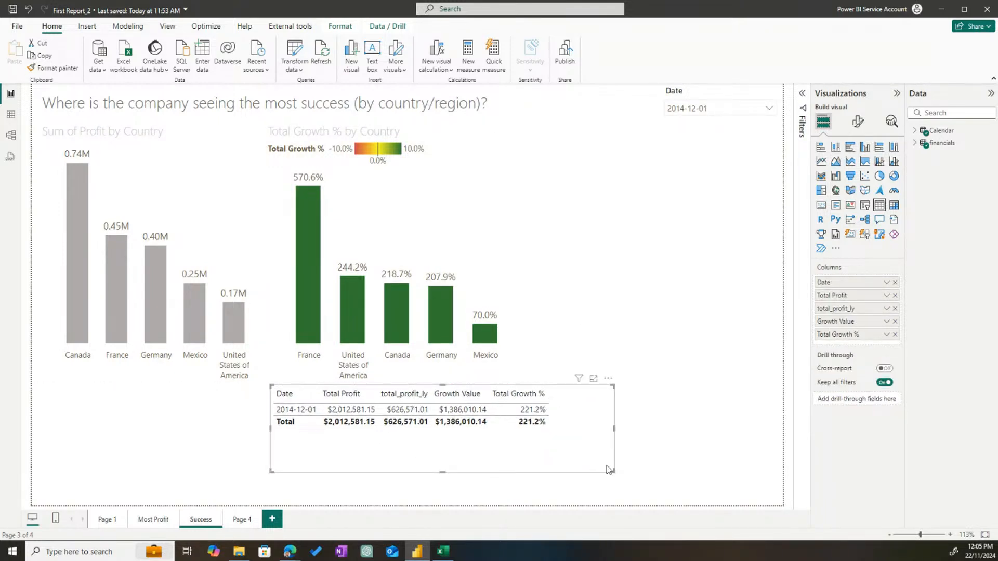
{"action": "left_click_drag", "start_coordinate": [613, 472], "coordinate": [586, 461]}
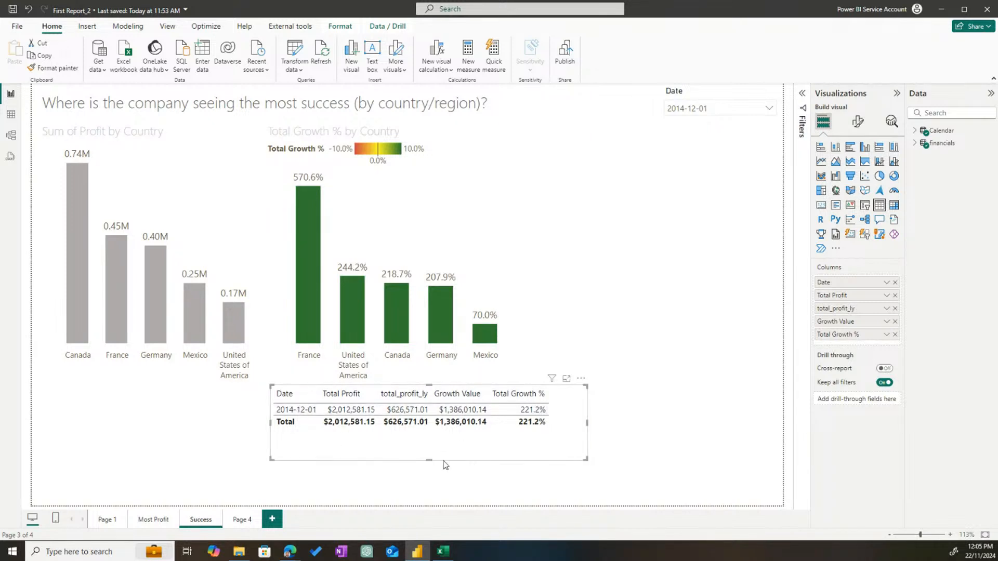
{"action": "left_click_drag", "start_coordinate": [429, 461], "coordinate": [429, 497]}
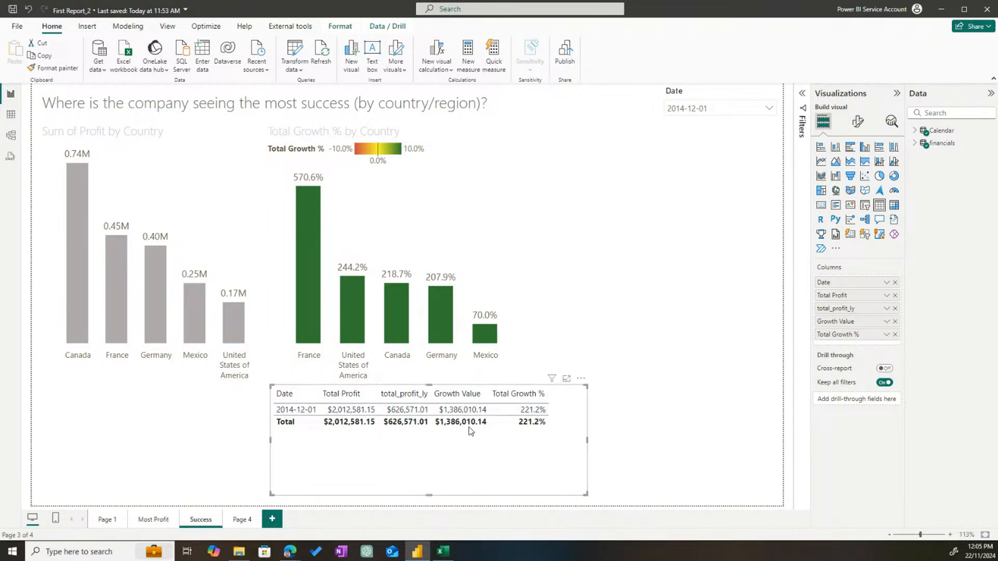
- Switch the date slicer between 2014-10-01, 2014-11-01 and 2014-12-01 to see how the table responds, ending on 2014-12-01
{"action": "left_click", "coordinate": [706, 108]}
{"action": "left_click", "coordinate": [698, 146]}
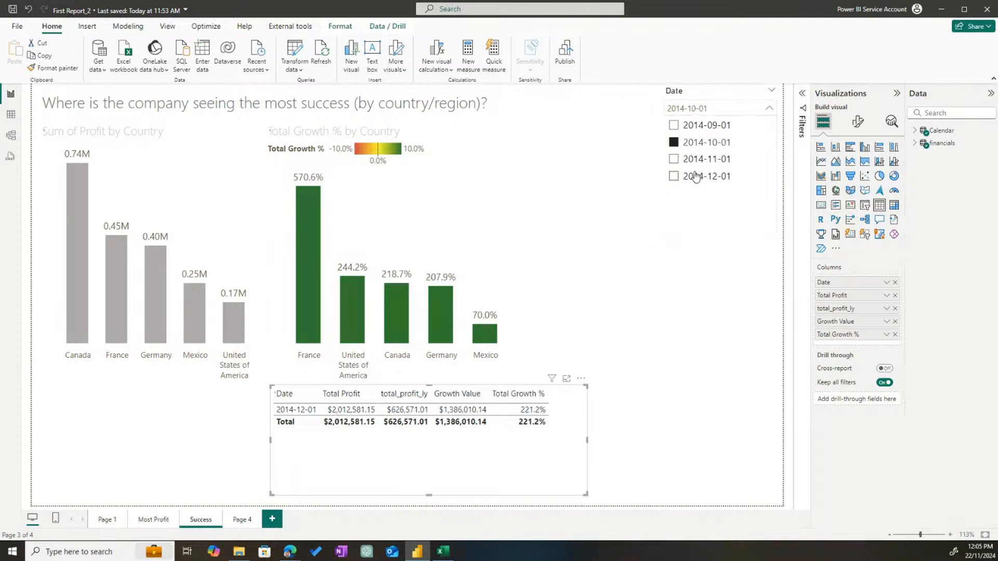
{"action": "left_click", "coordinate": [699, 159]}
{"action": "left_click", "coordinate": [715, 176]}
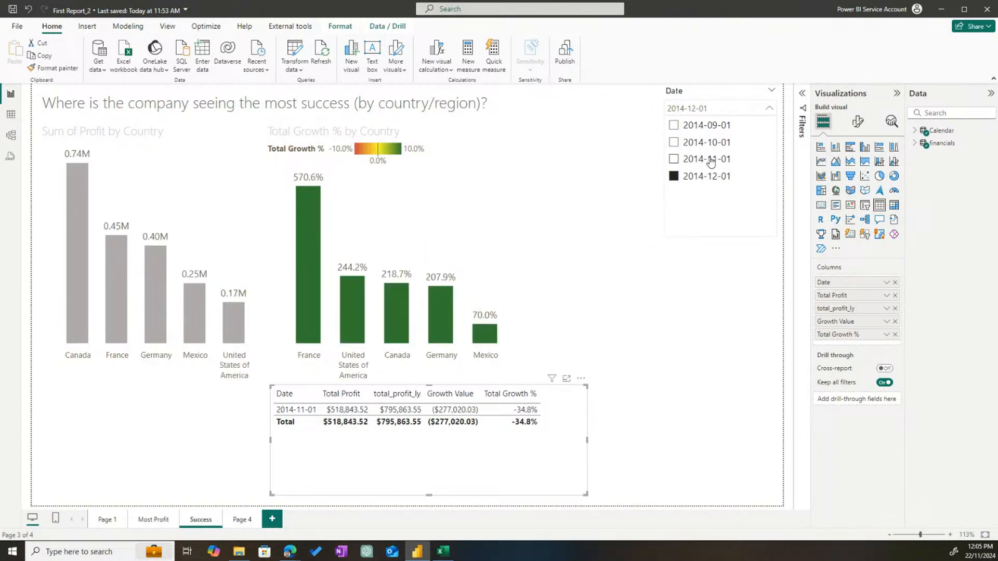
{"action": "left_click", "coordinate": [703, 159]}
{"action": "left_click", "coordinate": [698, 142]}
{"action": "left_click", "coordinate": [708, 160]}
{"action": "left_click", "coordinate": [705, 178]}
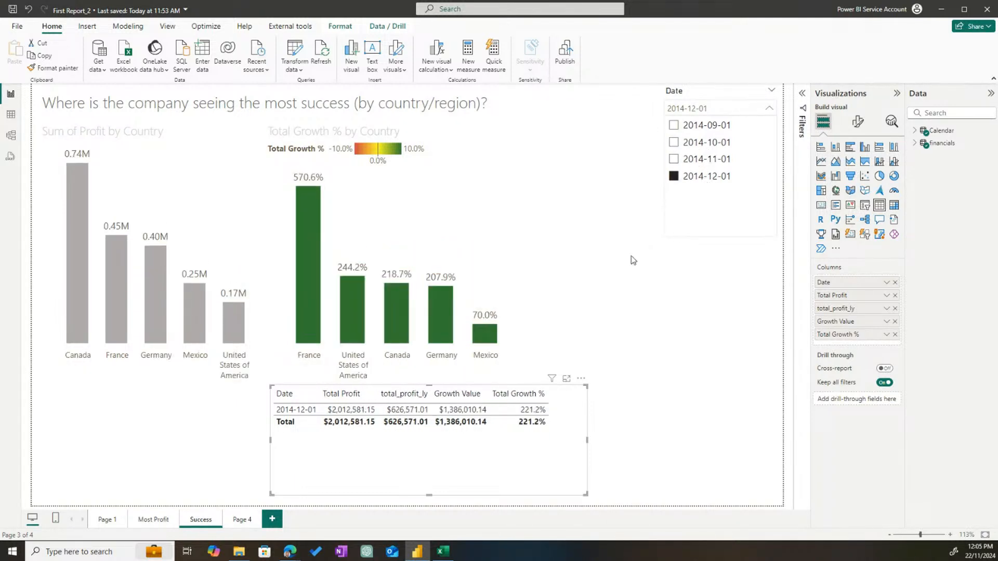
- Clear the date slicer's selection and edit its interactions so that it does not filter the growth table
{"action": "left_click", "coordinate": [696, 177]}
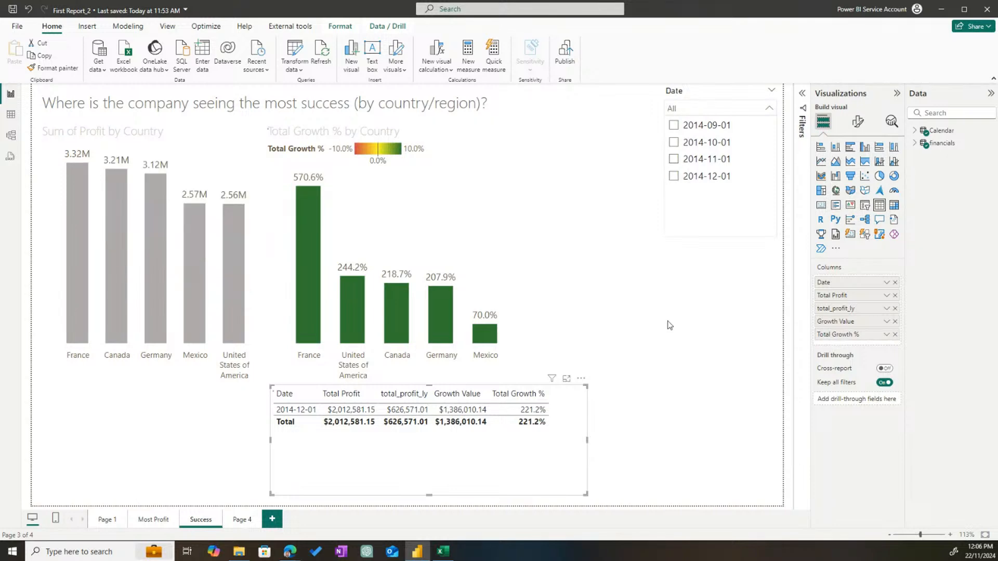
{"action": "left_click", "coordinate": [717, 93]}
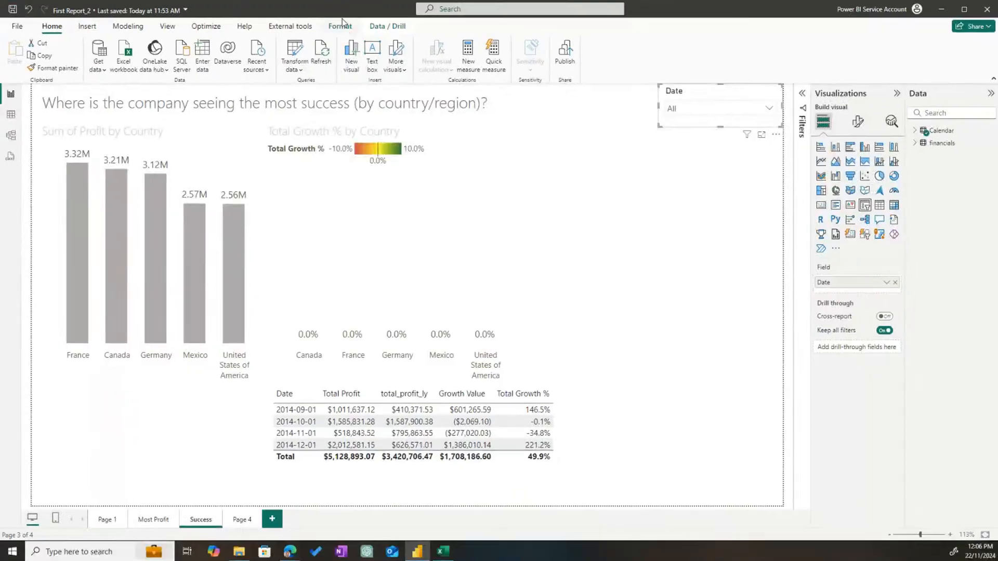
{"action": "left_click", "coordinate": [347, 46]}
{"action": "left_click", "coordinate": [21, 52]}
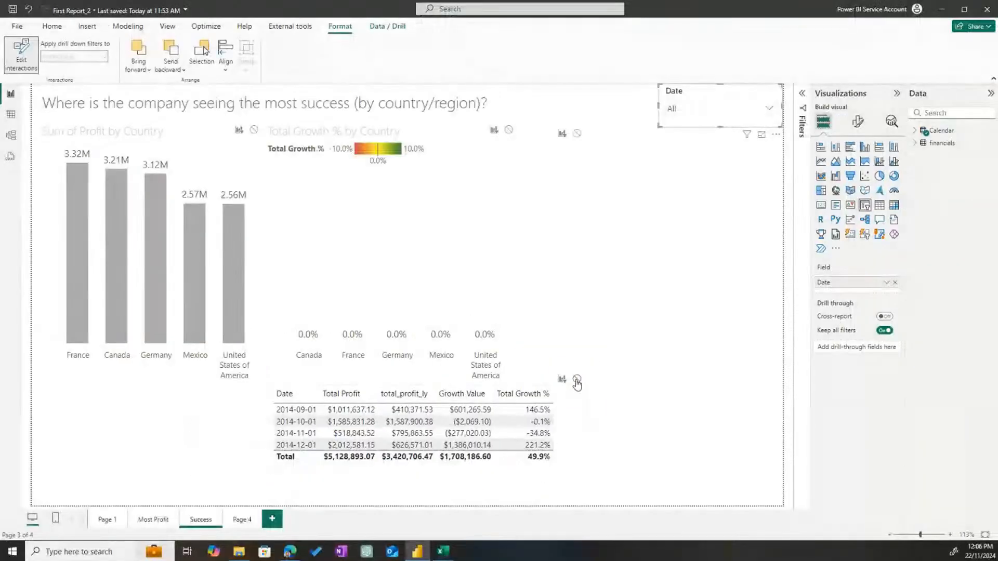
{"action": "left_click", "coordinate": [577, 380]}
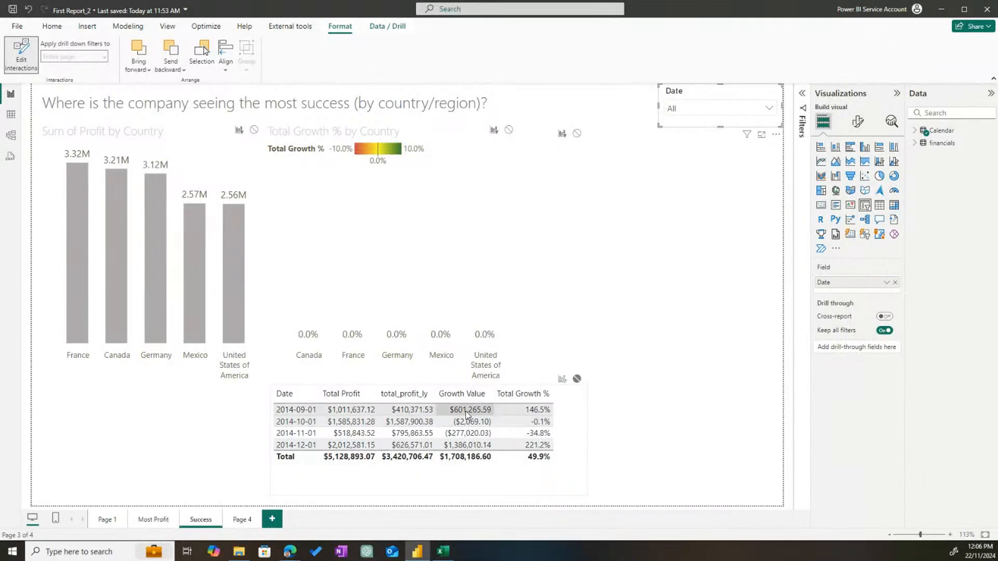
- Stop editing visual interactions and filter the page to 2014-12-01 with the date slicer
{"action": "left_click", "coordinate": [22, 54]}
{"action": "left_click", "coordinate": [738, 109]}
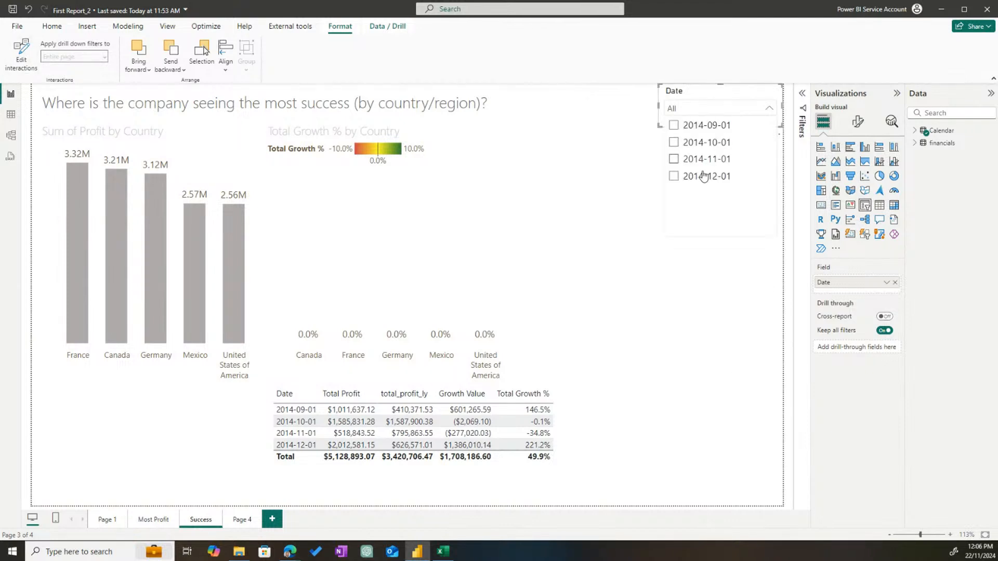
{"action": "left_click", "coordinate": [676, 176]}
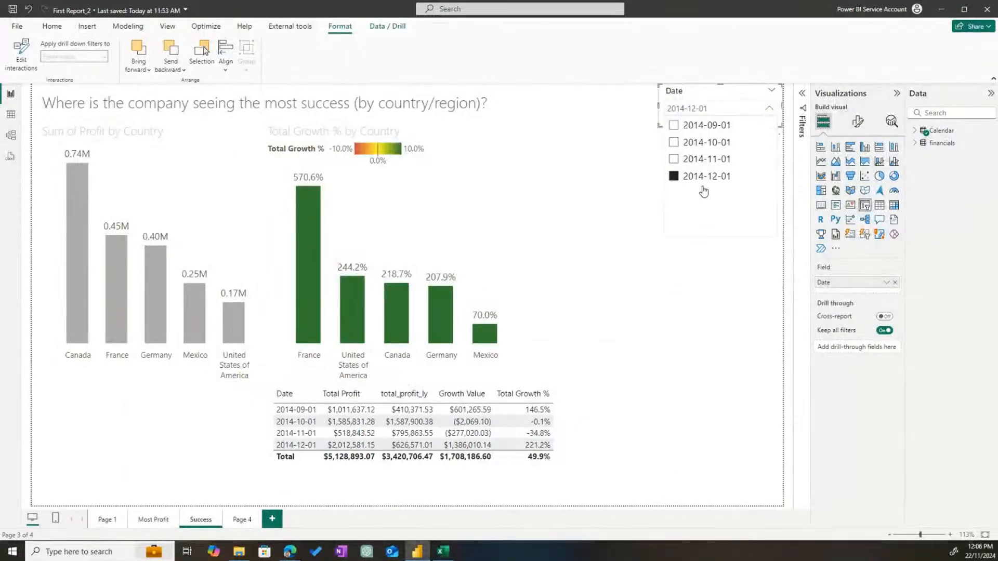
- Switch the date slicer through 2014-11-01, 2014-10-01 and 2014-09-01 and back to 2014-12-01 to check how the visuals respond
{"action": "left_click", "coordinate": [699, 158]}
{"action": "left_click", "coordinate": [721, 143]}
{"action": "left_click", "coordinate": [723, 126]}
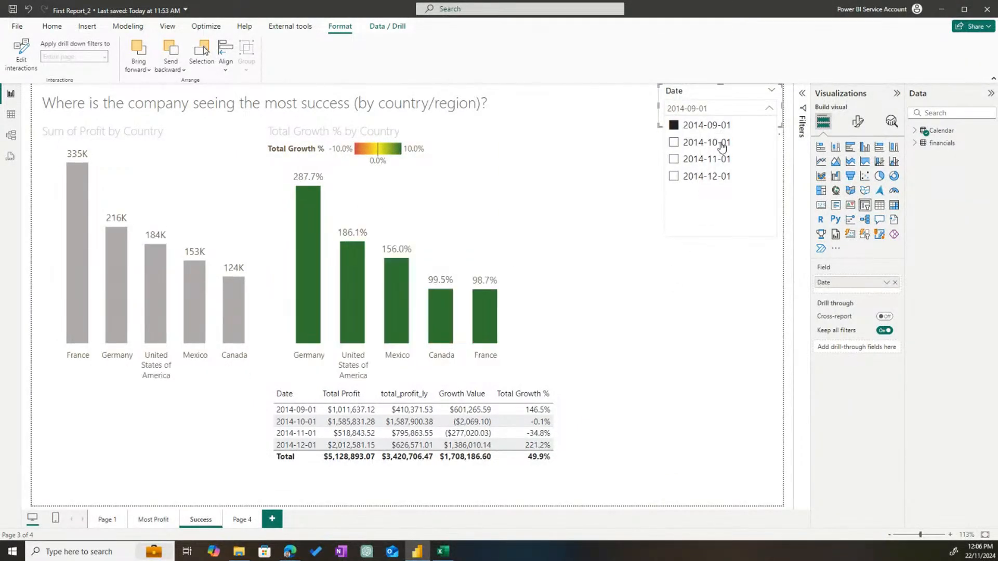
{"action": "left_click", "coordinate": [720, 143]}
{"action": "left_click", "coordinate": [706, 159]}
{"action": "left_click", "coordinate": [708, 177]}
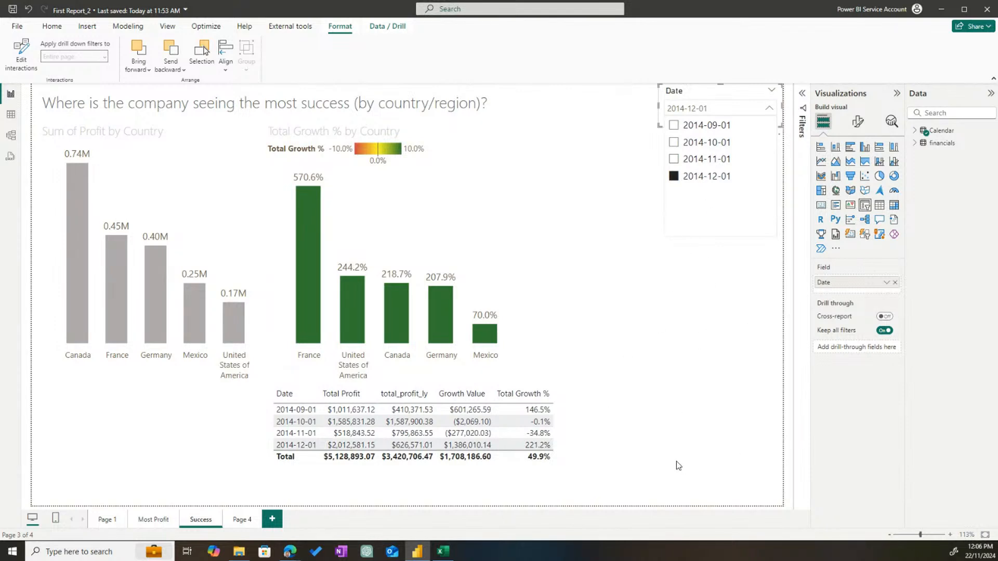
- Compare the country charts for 2014-11-01, 2014-10-01 and 2014-09-01 using the date slicer, ending on 2014-09-01
{"action": "left_click", "coordinate": [706, 159]}
{"action": "left_click", "coordinate": [707, 143]}
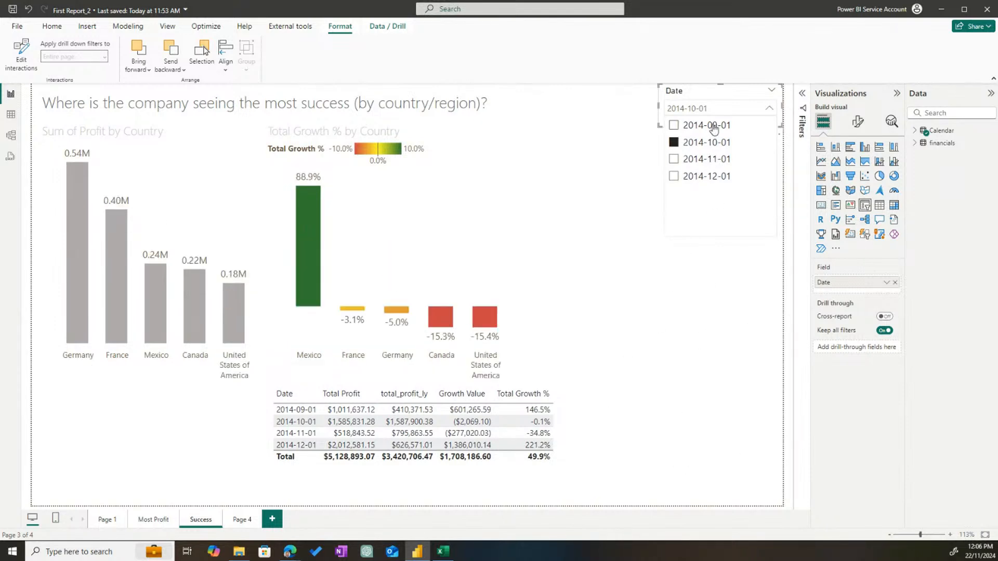
{"action": "left_click", "coordinate": [713, 127]}
{"action": "left_click", "coordinate": [715, 144]}
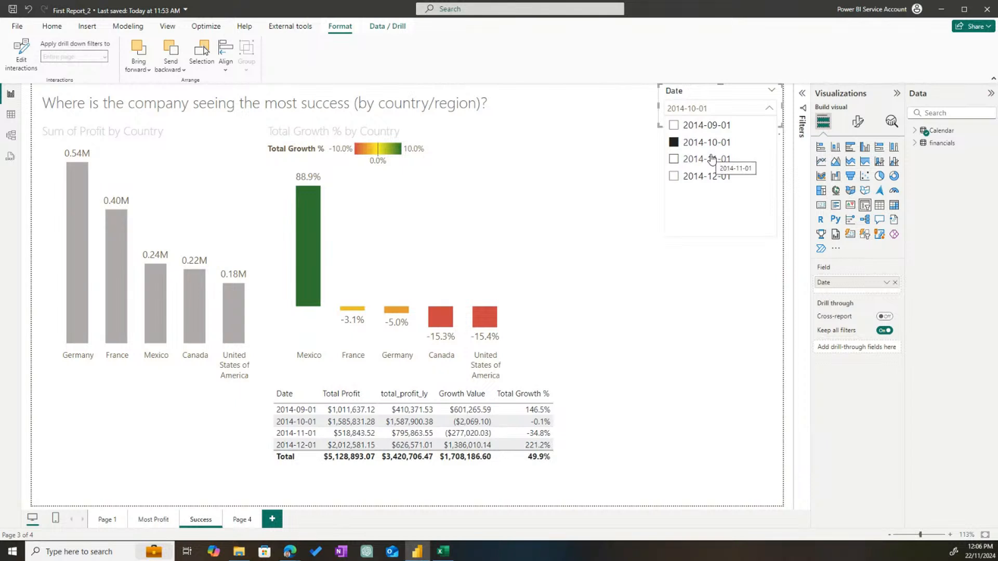
{"action": "left_click", "coordinate": [707, 127]}
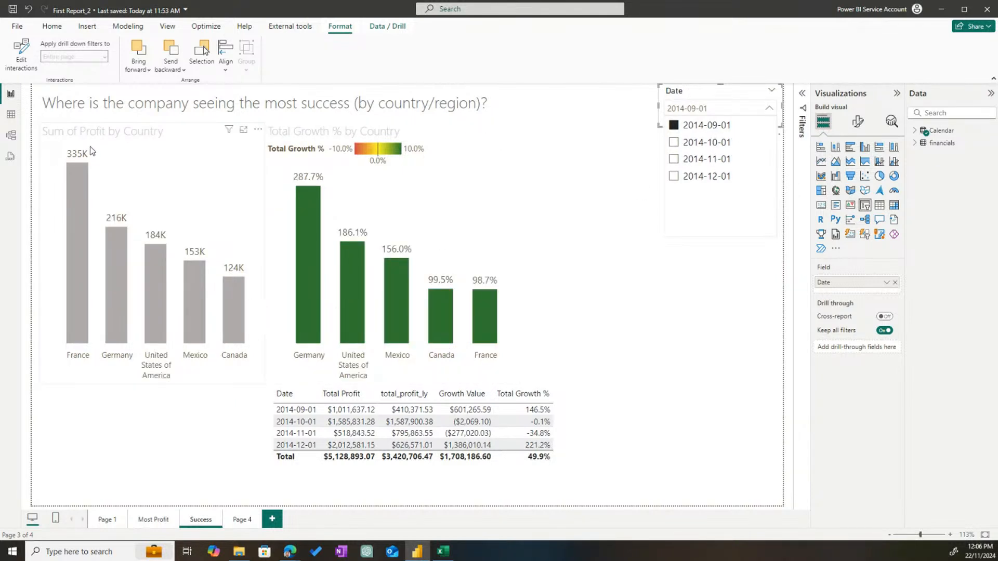
- Examine profit and growth by country for 2014-10-01 and 2014-11-01, returning the date slicer to 2014-10-01
{"action": "left_click", "coordinate": [705, 145]}
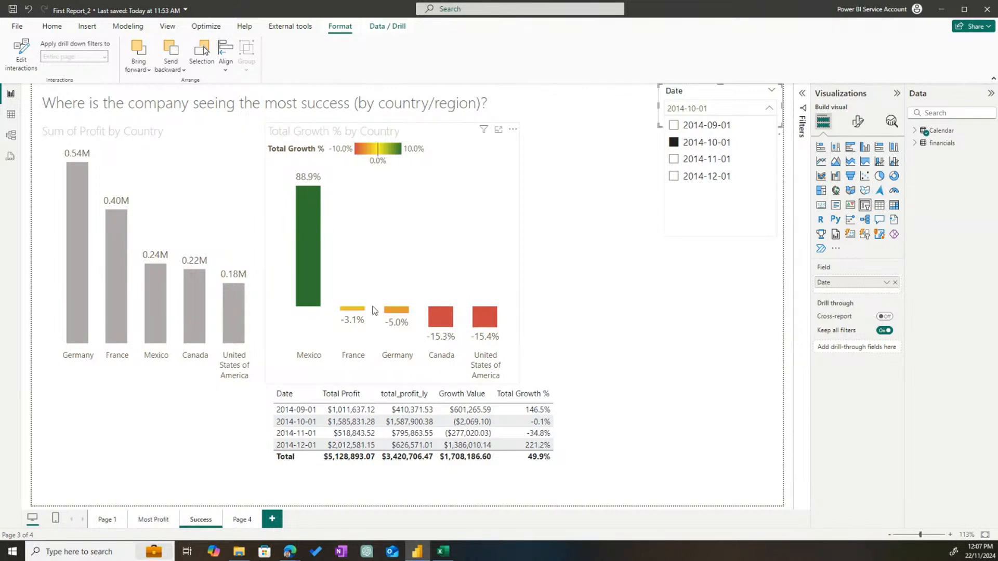
{"action": "left_click", "coordinate": [707, 159]}
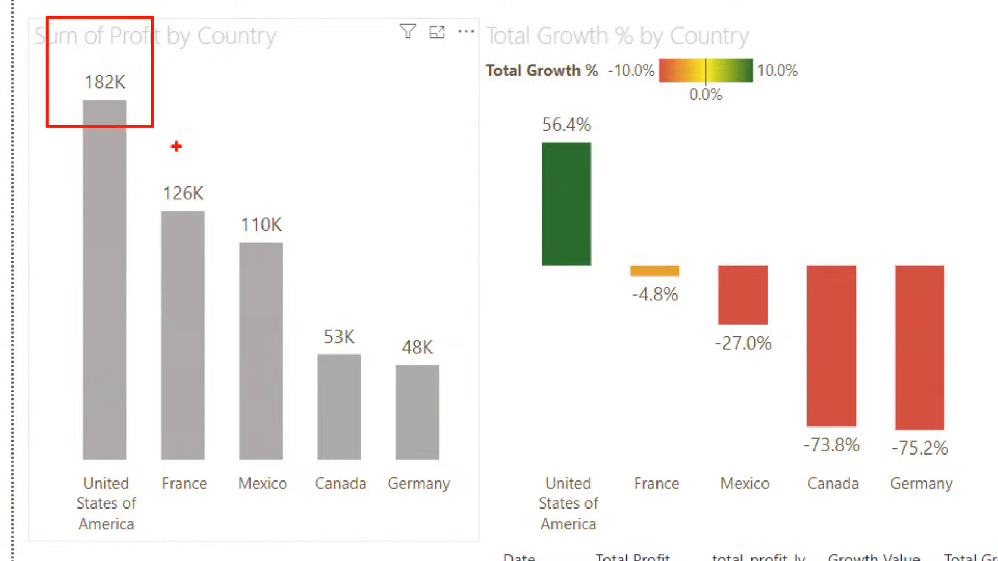
{"action": "key", "text": "Escape"}
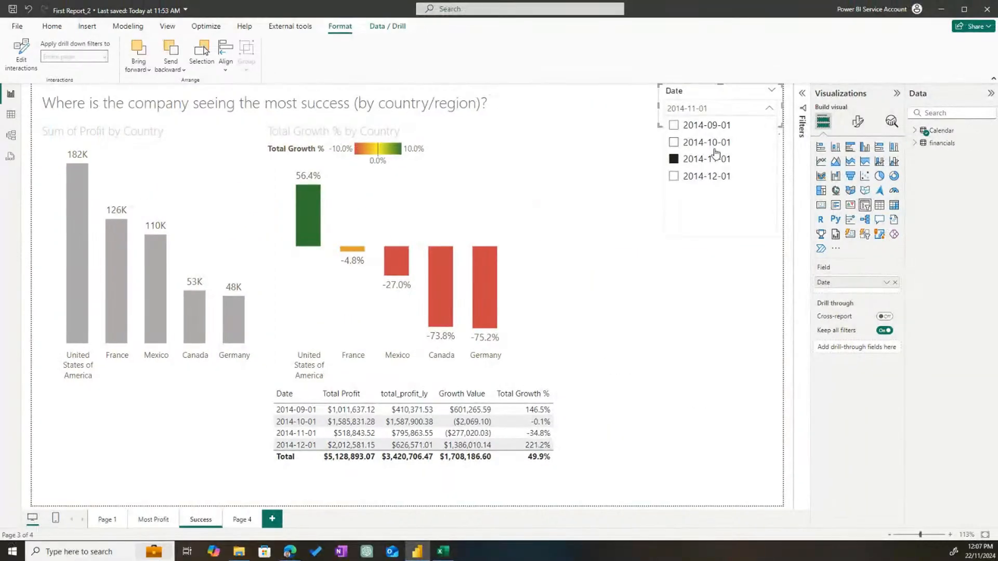
{"action": "left_click", "coordinate": [710, 146]}
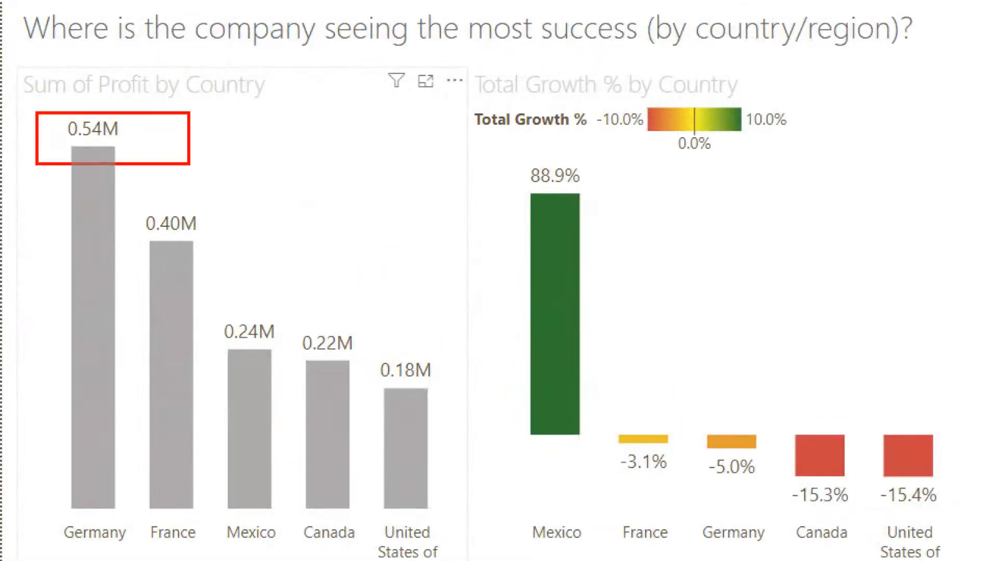
{"action": "key", "text": "Escape"}
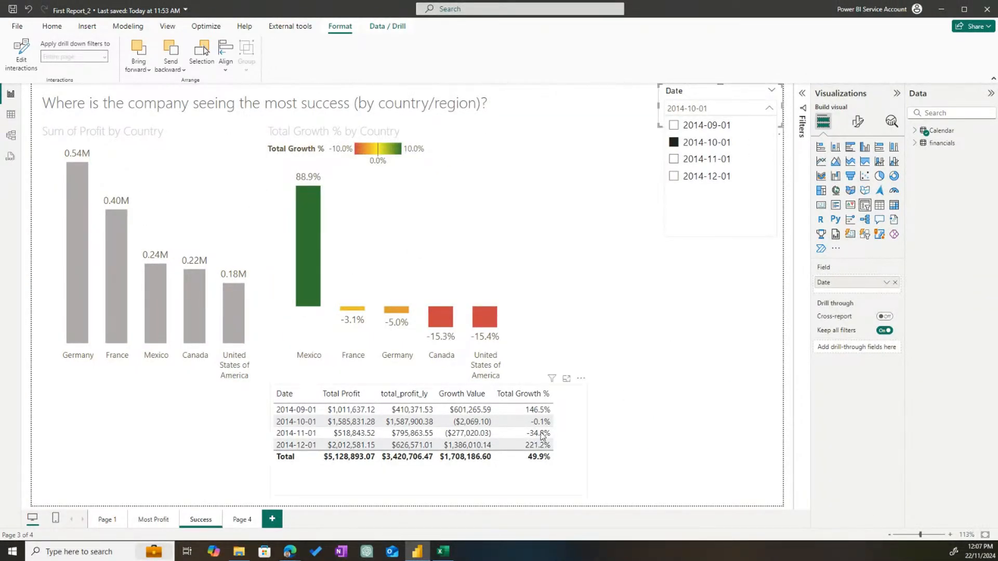
- Examine the Growth Value and Total Growth % entries in the table's 2014-10-01, 2014-11-01 and 2014-12-01 rows
{"action": "key", "text": "ctrl+1"}
{"action": "left_click", "coordinate": [473, 424]}
{"action": "left_click_drag", "start_coordinate": [422, 400], "coordinate": [527, 439]}
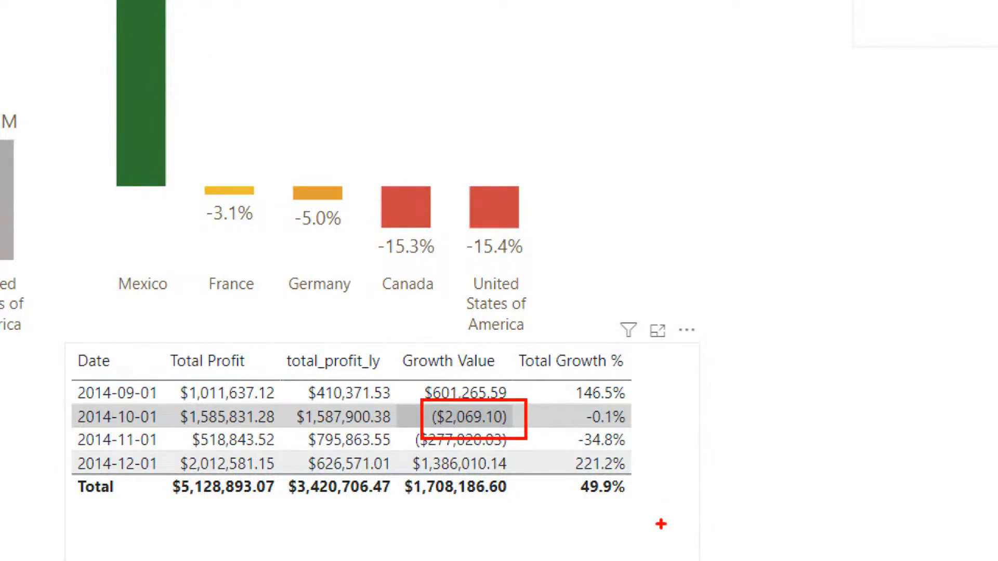
{"action": "left_click_drag", "start_coordinate": [565, 398], "coordinate": [652, 434]}
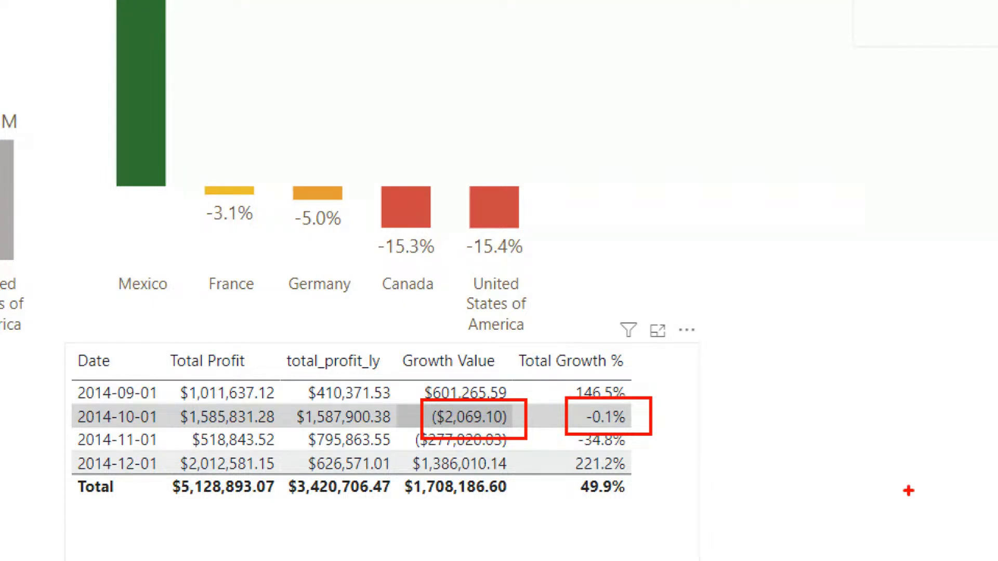
{"action": "key", "text": "Escape"}
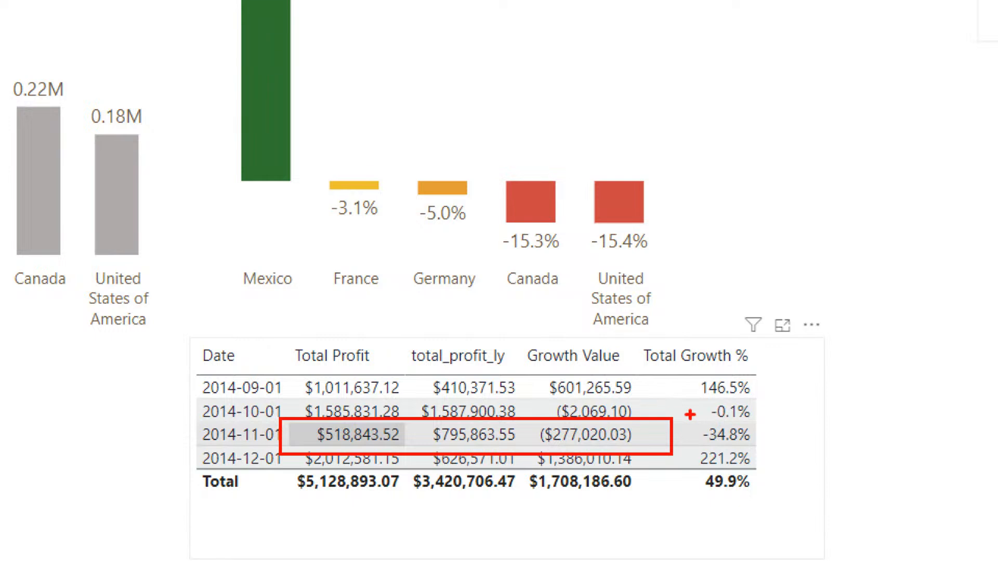
{"action": "left_click_drag", "start_coordinate": [690, 415], "coordinate": [768, 453]}
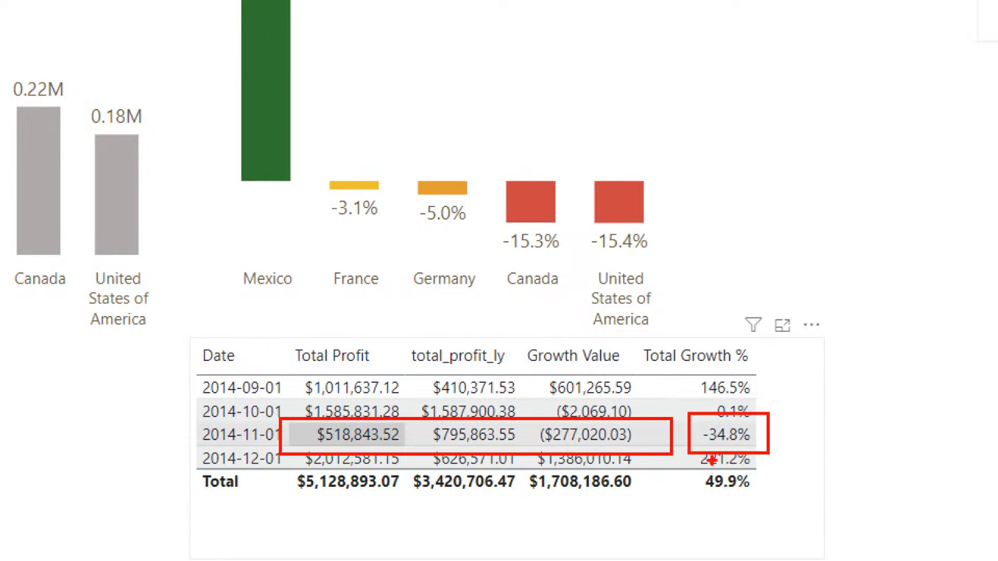
{"action": "left_click_drag", "start_coordinate": [682, 443], "coordinate": [774, 477]}
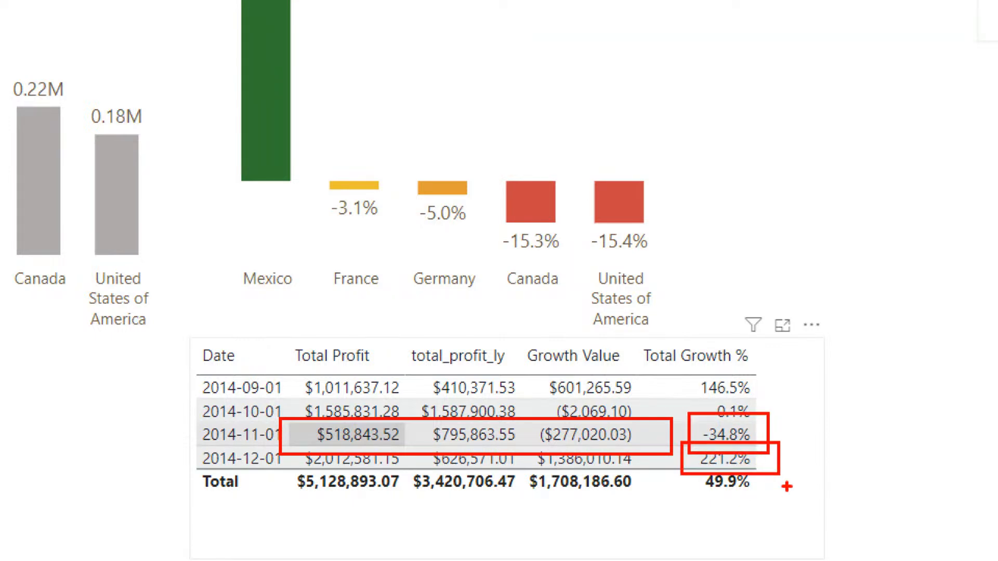
{"action": "key", "text": "Escape"}
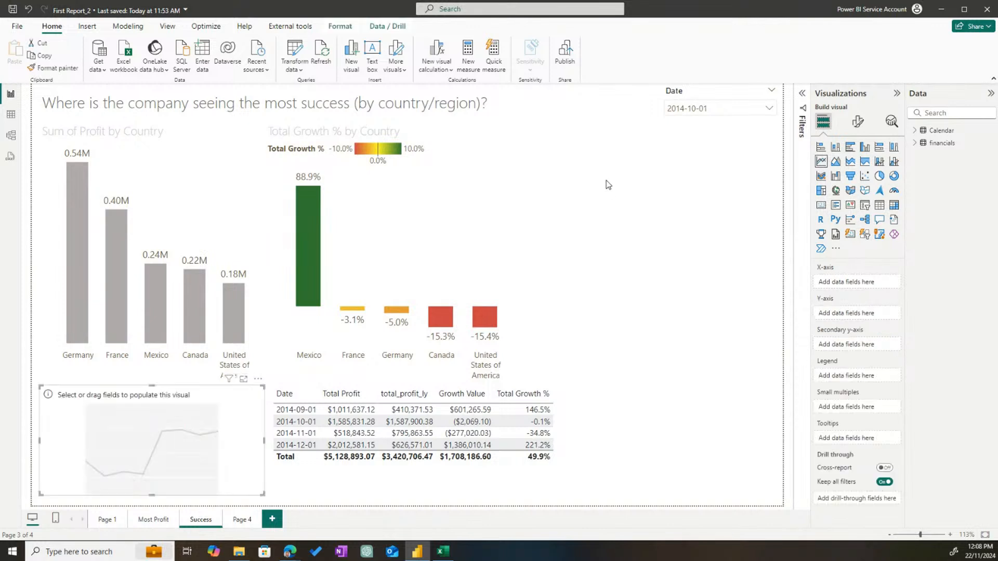
- Place the empty line chart beneath the date slicer, enlarge it, and add Total Growth % from the financials table as its Y-axis
{"action": "left_click_drag", "start_coordinate": [208, 415], "coordinate": [729, 195]}
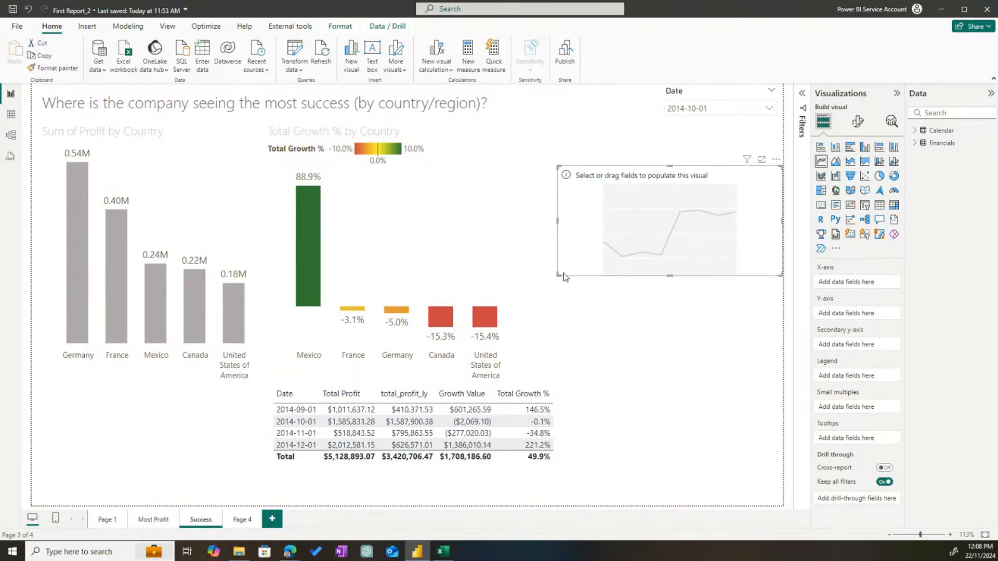
{"action": "left_click_drag", "start_coordinate": [559, 275], "coordinate": [551, 343]}
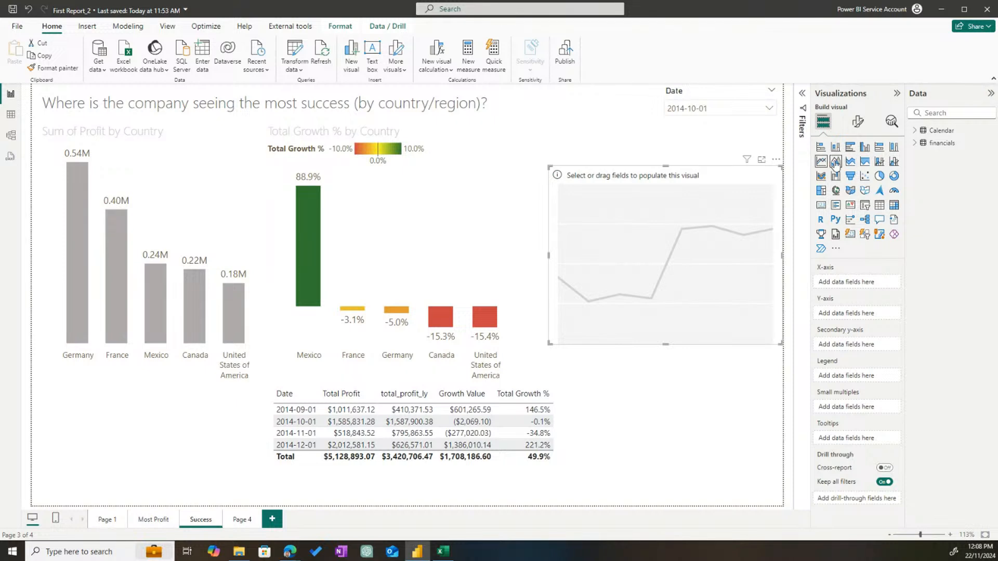
{"action": "left_click", "coordinate": [915, 143]}
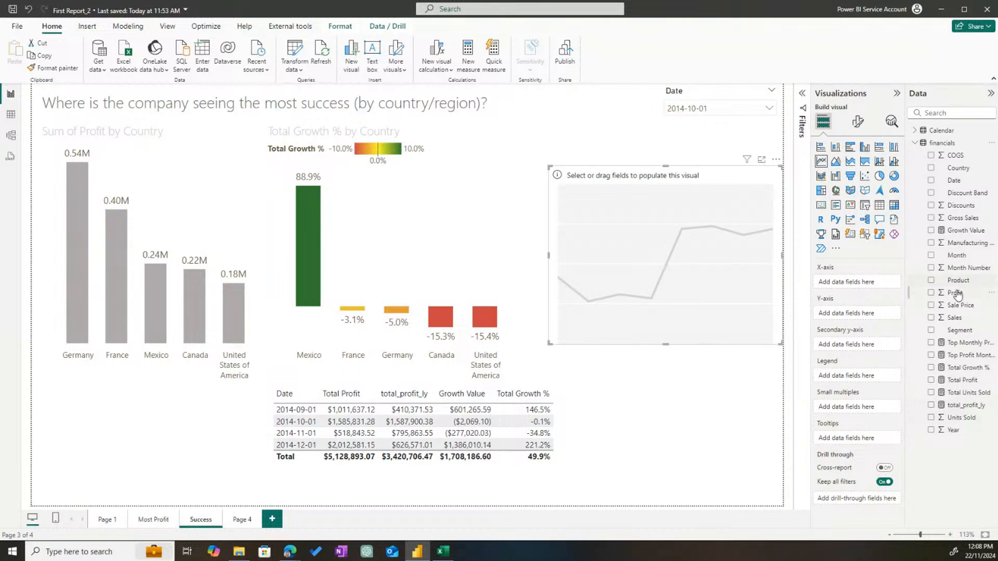
{"action": "mouse_move", "coordinate": [955, 293]}
{"action": "left_mouse_down"}
{"action": "mouse_move", "coordinate": [858, 281]}
{"action": "mouse_move", "coordinate": [961, 296]}
{"action": "left_mouse_up"}
{"action": "left_click_drag", "start_coordinate": [966, 368], "coordinate": [691, 266]}
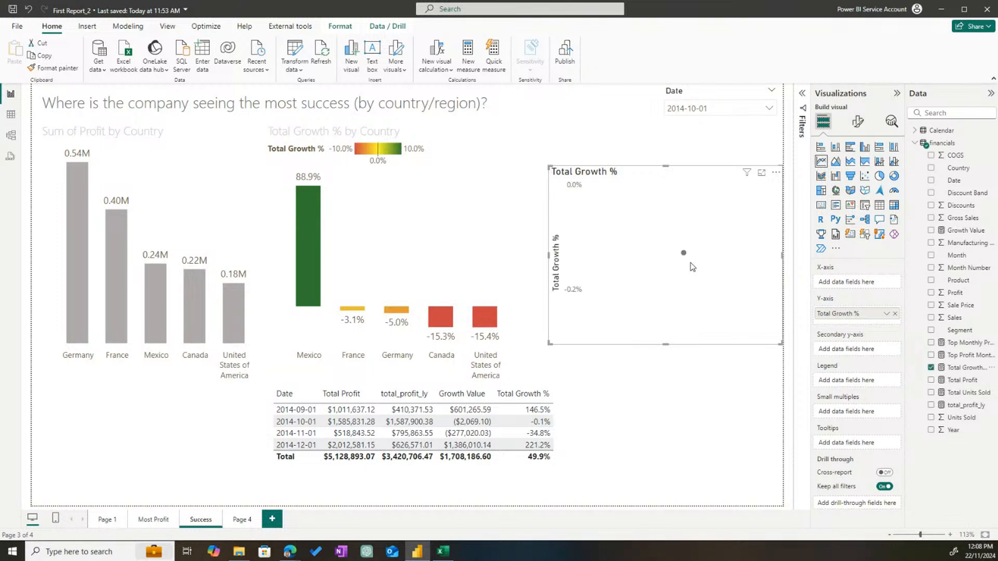
- Convert the chart to a line and stacked column chart with Profit as the column values and Total Growth % as the line
{"action": "left_click", "coordinate": [883, 163]}
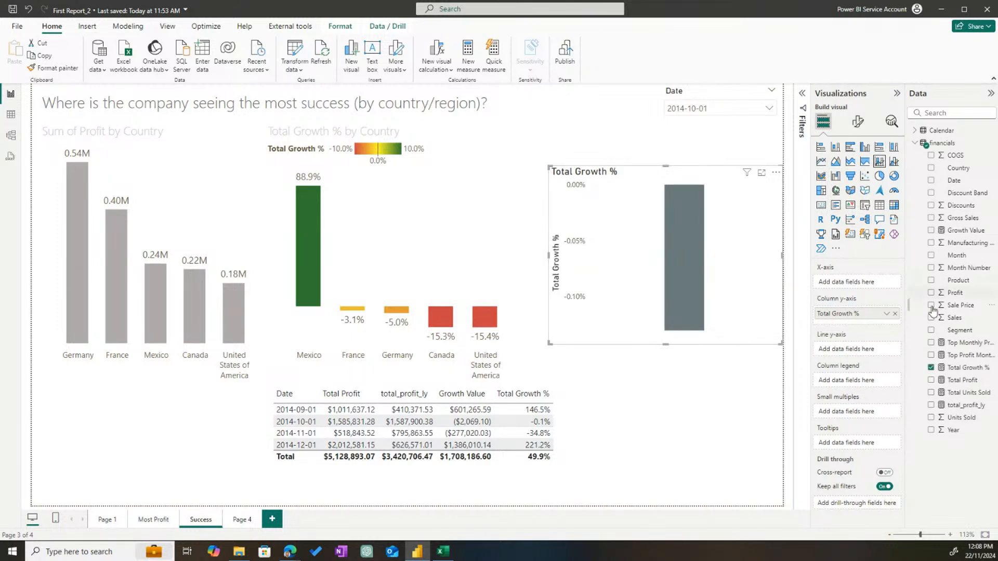
{"action": "left_click_drag", "start_coordinate": [861, 325], "coordinate": [855, 349]}
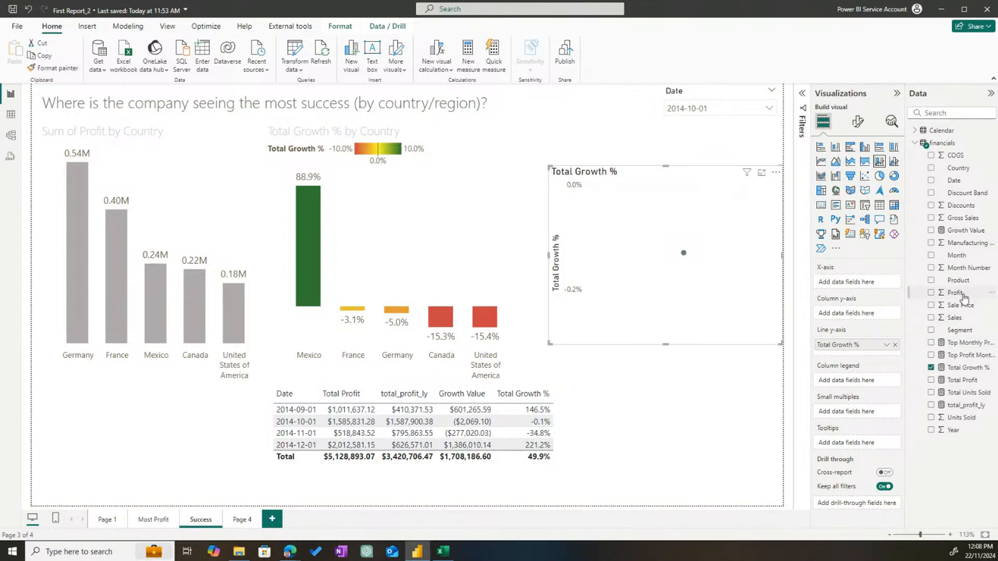
{"action": "left_click_drag", "start_coordinate": [965, 297], "coordinate": [859, 314]}
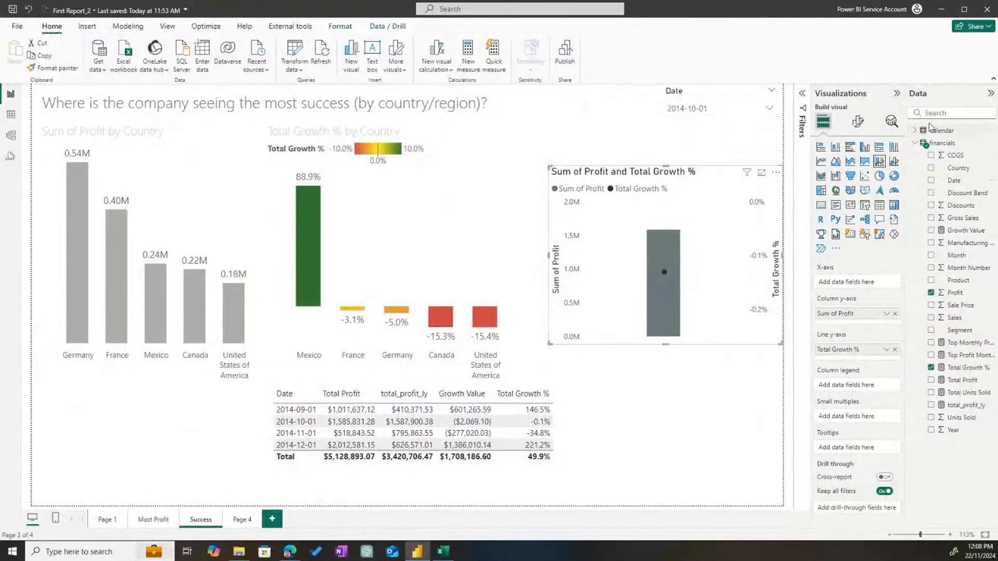
- Set the combo chart's X-axis to the Date field from the Calendar table
{"action": "left_click", "coordinate": [913, 132]}
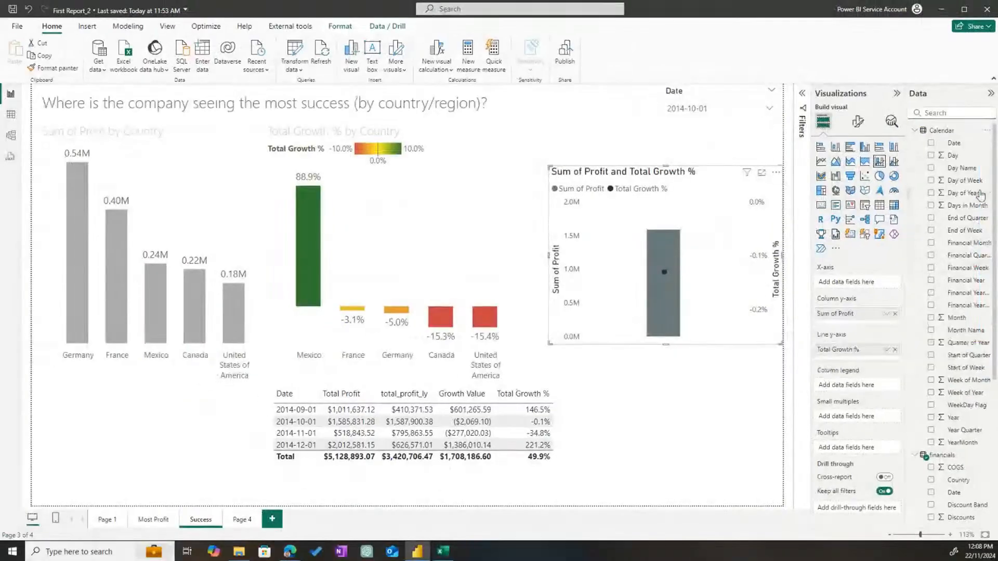
{"action": "left_click_drag", "start_coordinate": [865, 284], "coordinate": [862, 283]}
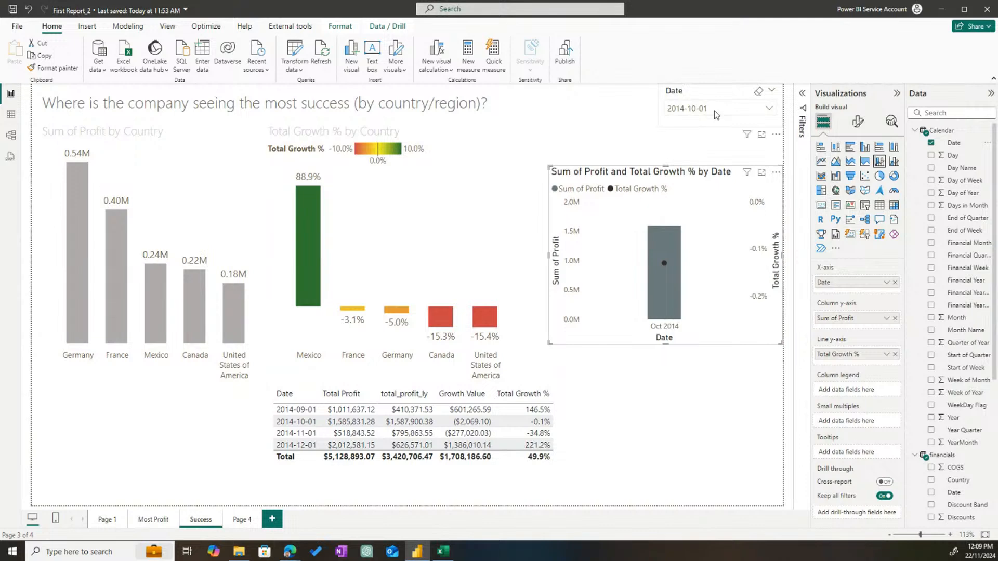
{"action": "left_click", "coordinate": [915, 130]}
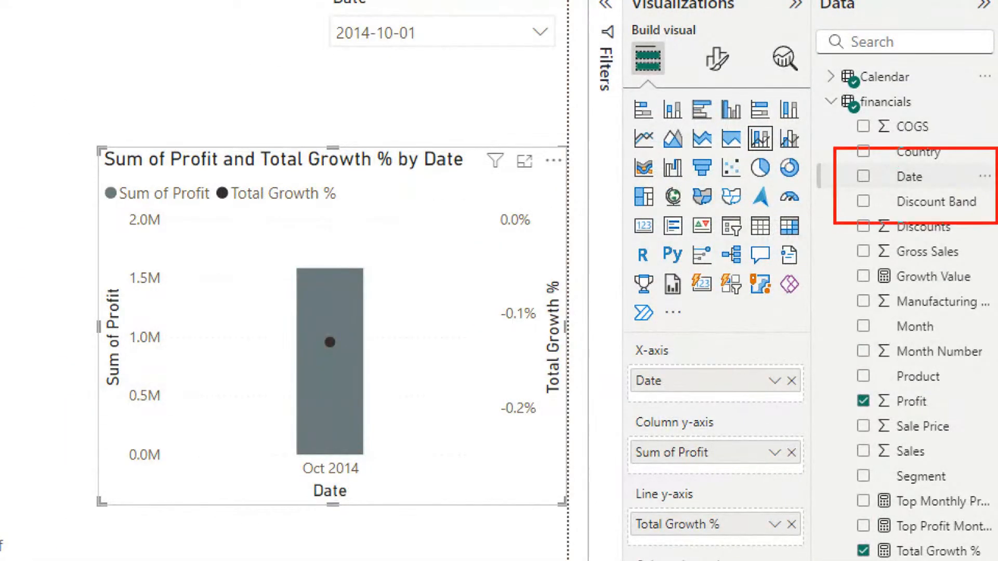
- Hide the Date, Month, Month Number and Year fields in the financials table
{"action": "left_click_drag", "start_coordinate": [818, 48], "coordinate": [916, 102]}
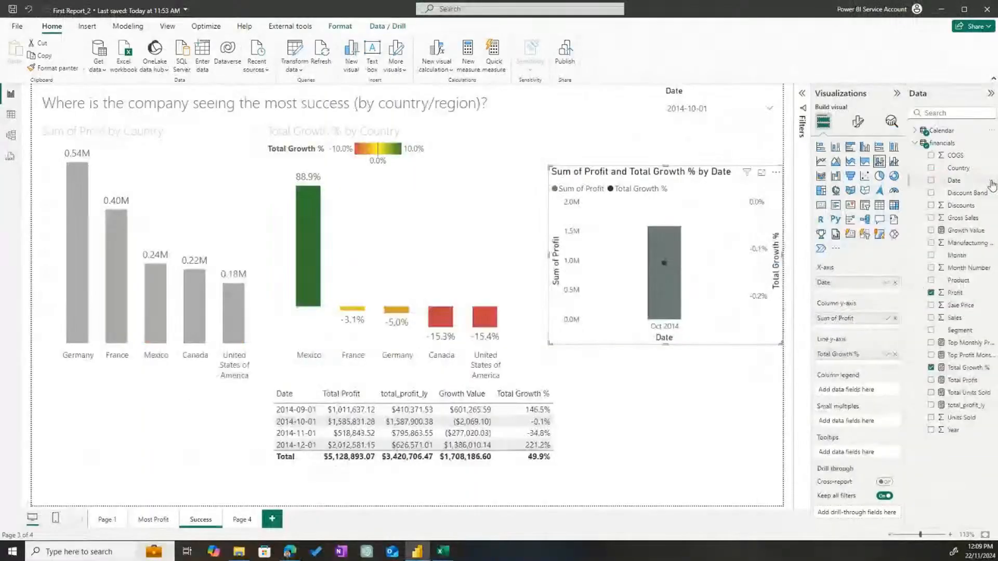
{"action": "left_click", "coordinate": [984, 179]}
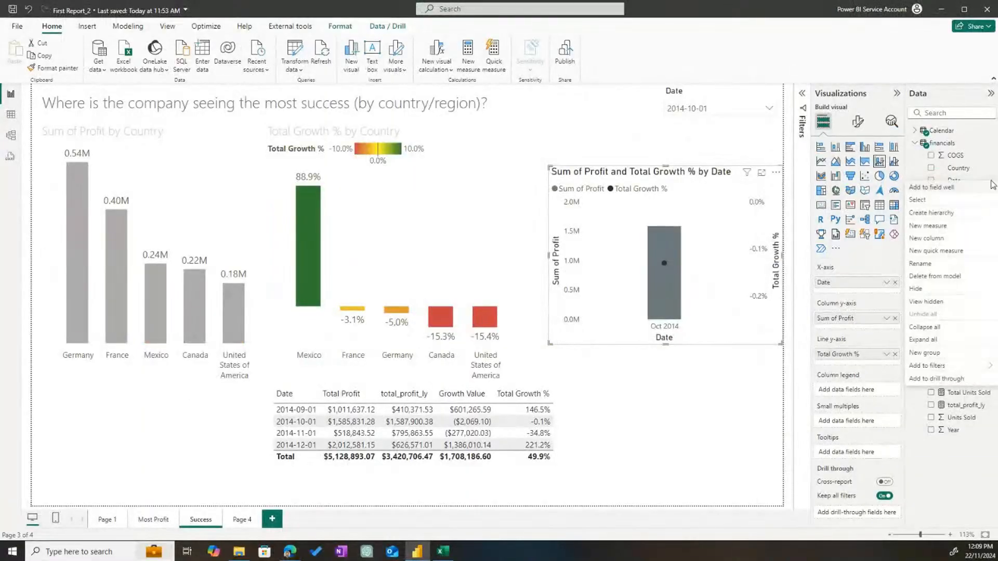
{"action": "left_click", "coordinate": [936, 303]}
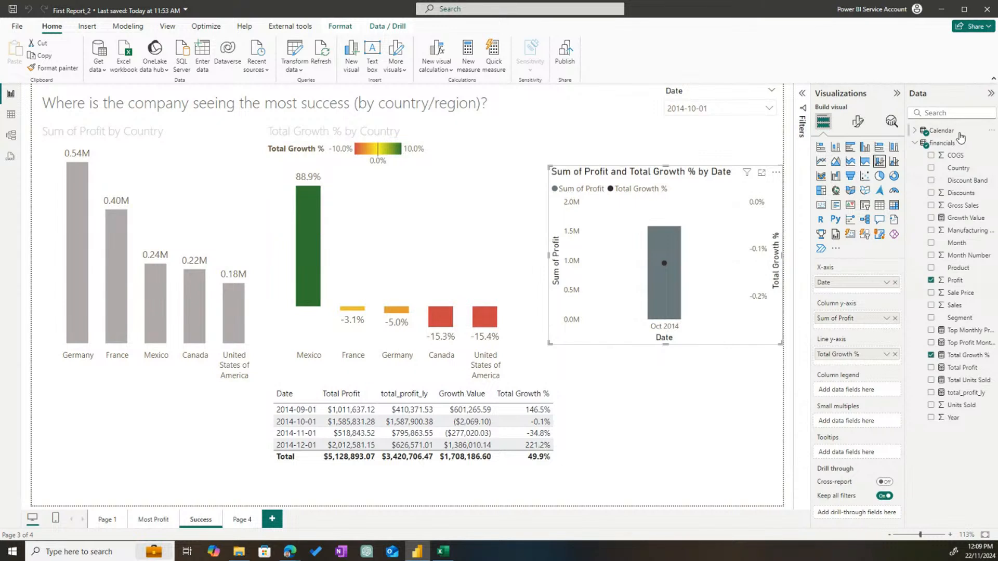
{"action": "left_click", "coordinate": [990, 255]}
{"action": "left_click", "coordinate": [922, 351]}
{"action": "left_click", "coordinate": [990, 245]}
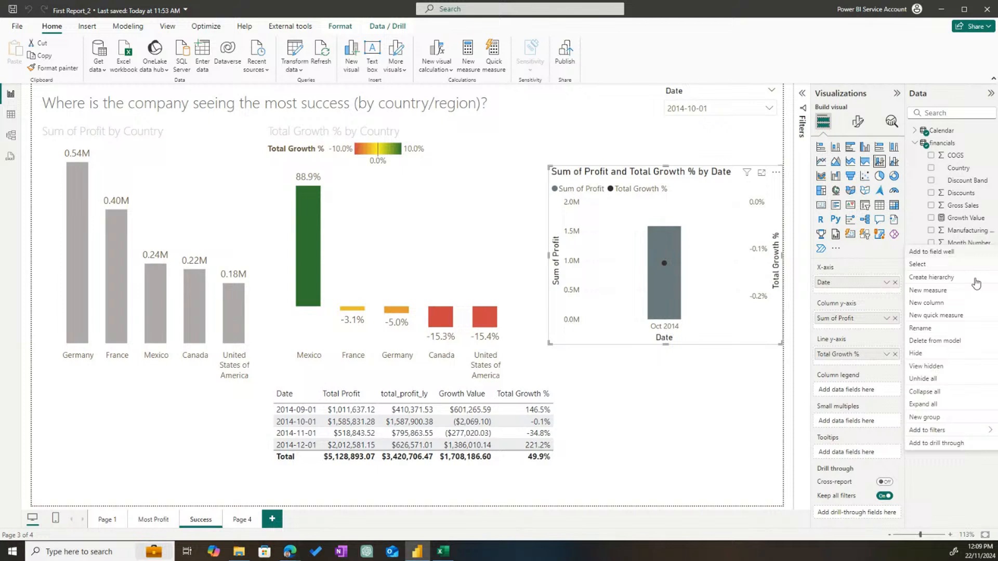
{"action": "left_click", "coordinate": [927, 354]}
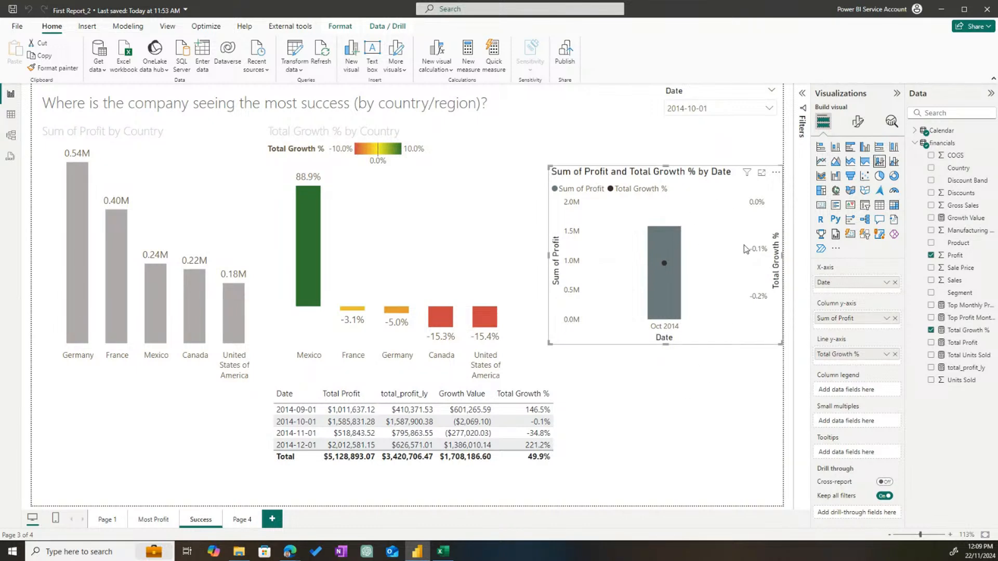
- Examine the combo chart's column and growth marker for the month selected in the date slicer
{"action": "left_click_drag", "start_coordinate": [551, 344], "coordinate": [556, 347]}
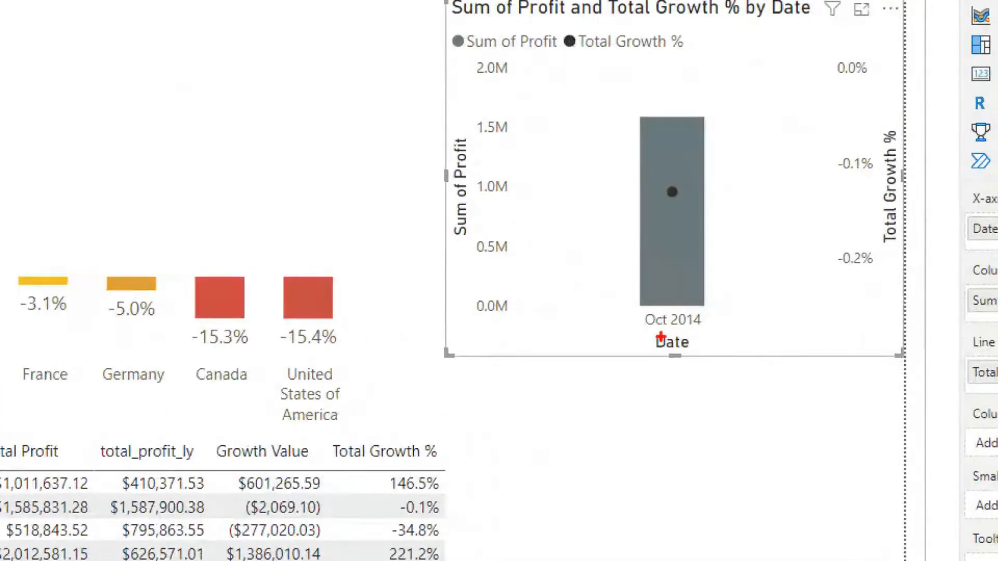
{"action": "left_click_drag", "start_coordinate": [602, 58], "coordinate": [742, 378]}
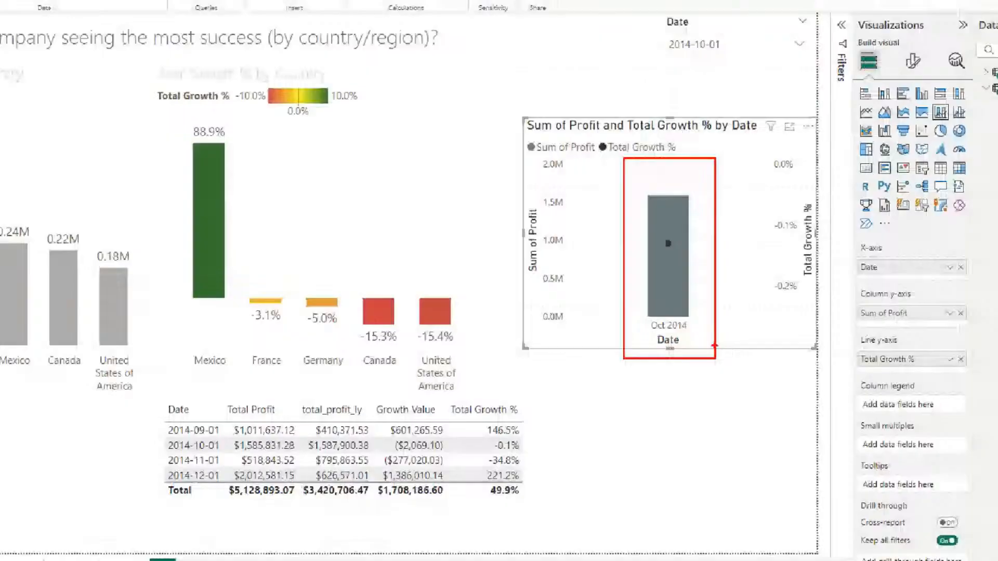
- Examine how the 2014-10-01 selection in the date slicer affects the combo chart of profit and growth
{"action": "key", "text": "Escape"}
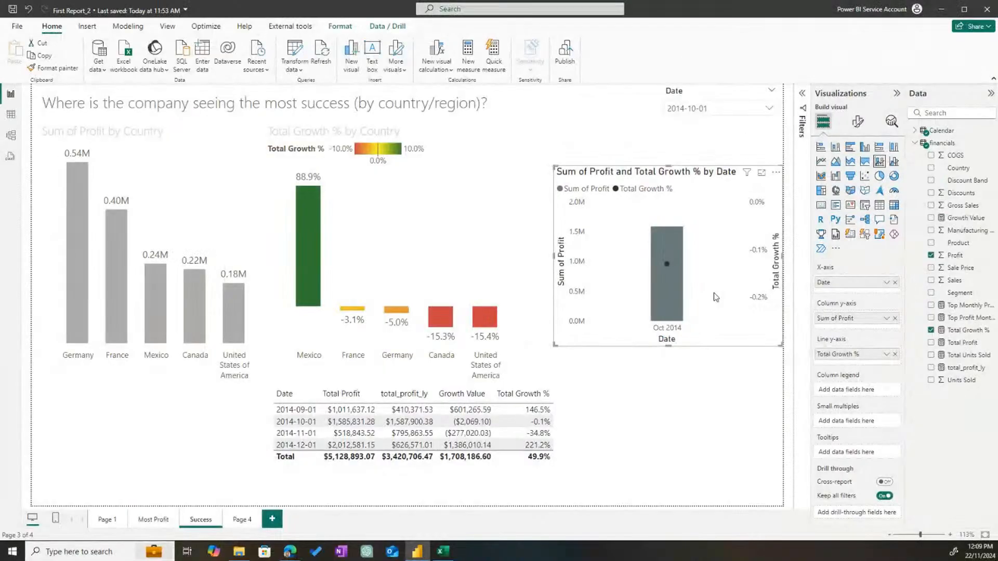
{"action": "left_click", "coordinate": [722, 98]}
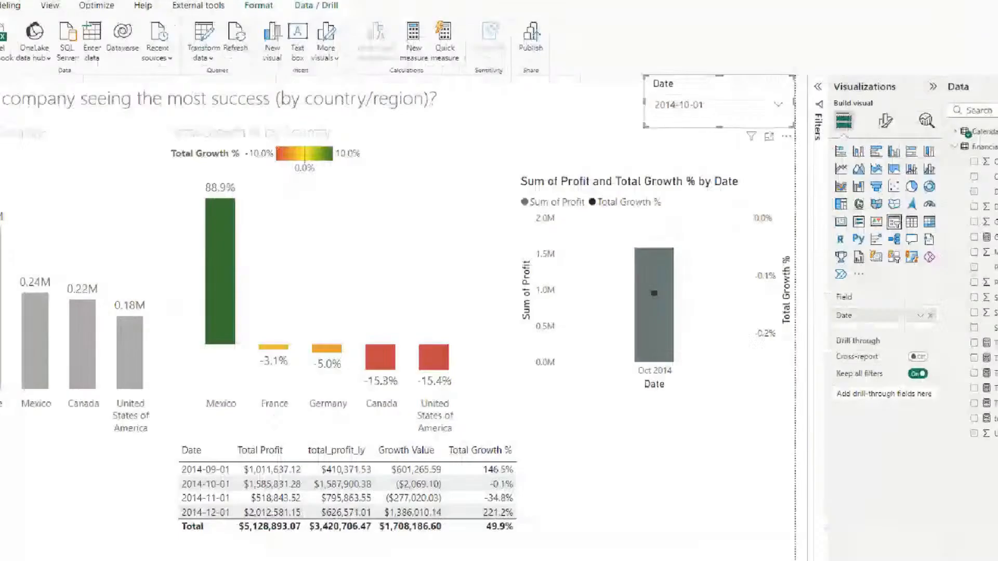
{"action": "left_click", "coordinate": [728, 117]}
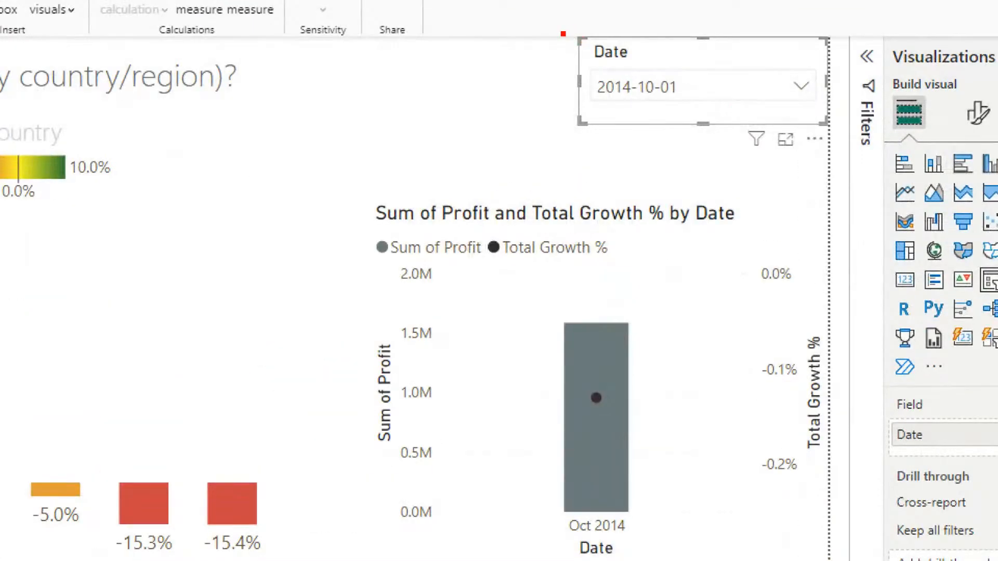
{"action": "left_click_drag", "start_coordinate": [634, 72], "coordinate": [804, 142]}
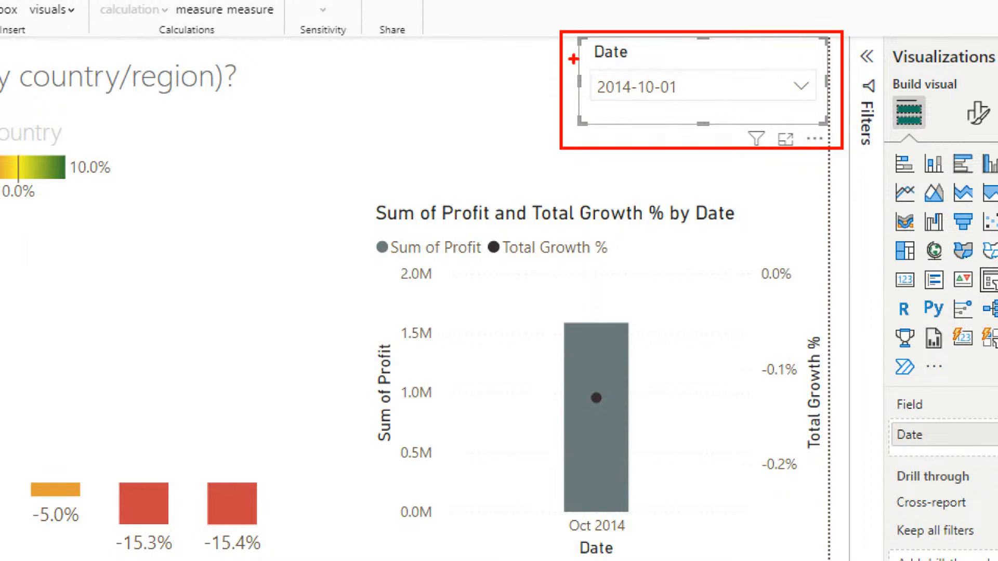
{"action": "left_click_drag", "start_coordinate": [581, 68], "coordinate": [698, 109]}
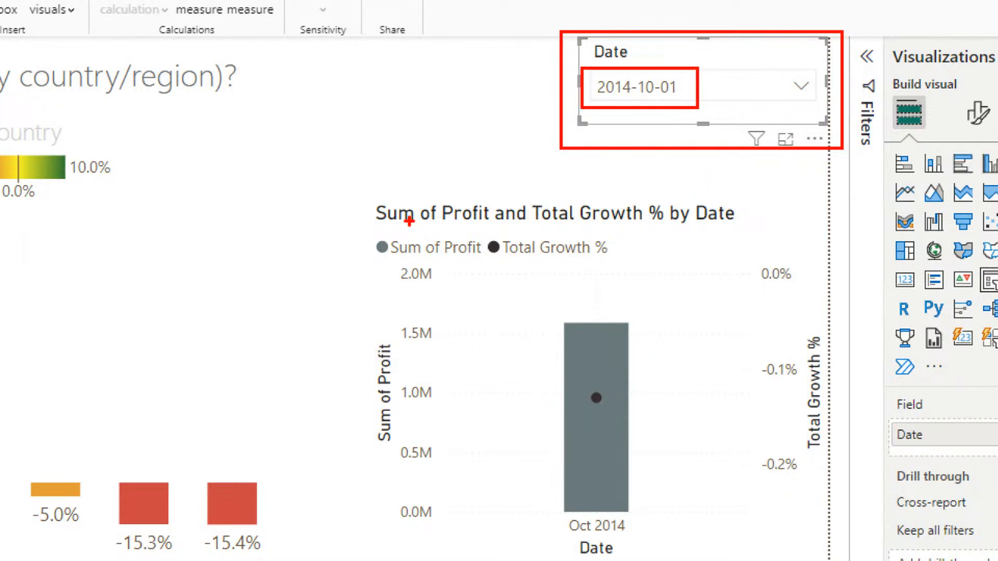
{"action": "mouse_move", "coordinate": [364, 193]}
{"action": "left_mouse_down"}
{"action": "mouse_move", "coordinate": [378, 214]}
{"action": "mouse_move", "coordinate": [786, 439]}
{"action": "mouse_move", "coordinate": [824, 560]}
{"action": "left_mouse_up"}
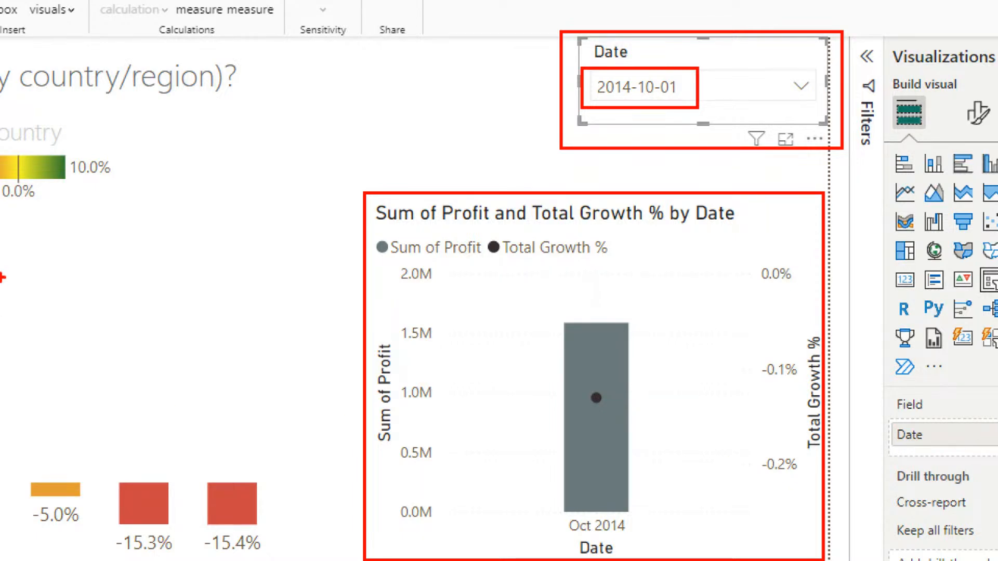
{"action": "key", "text": "Escape"}
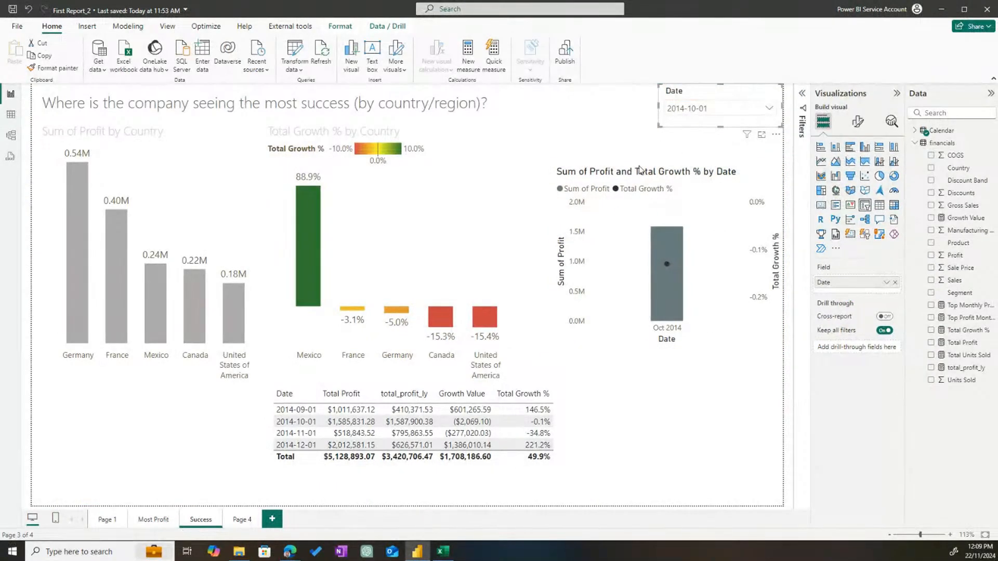
- Select the date slicer and turn on Edit interactions to show its filter controls on the other visuals
{"action": "left_click", "coordinate": [638, 175]}
{"action": "left_click", "coordinate": [704, 92]}
{"action": "key", "text": "ctrl+1"}
{"action": "left_click", "coordinate": [307, 26]}
{"action": "left_click_drag", "start_coordinate": [309, 28], "coordinate": [427, 91]}
{"action": "key", "text": "Escape"}
{"action": "left_click", "coordinate": [379, 53]}
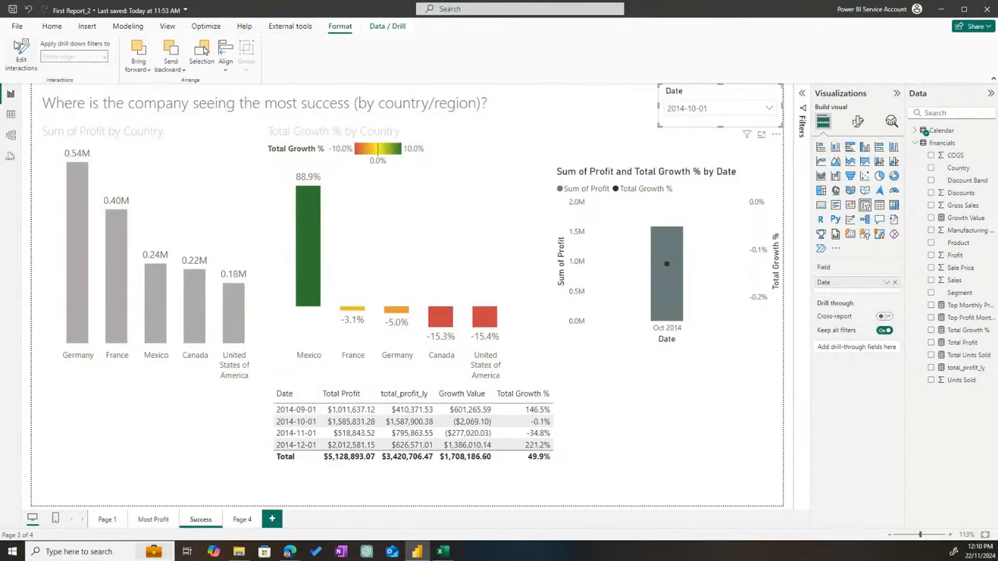
{"action": "key", "text": "ctrl+1"}
{"action": "left_click", "coordinate": [0, 40]}
{"action": "left_click_drag", "start_coordinate": [1, 39], "coordinate": [54, 88]}
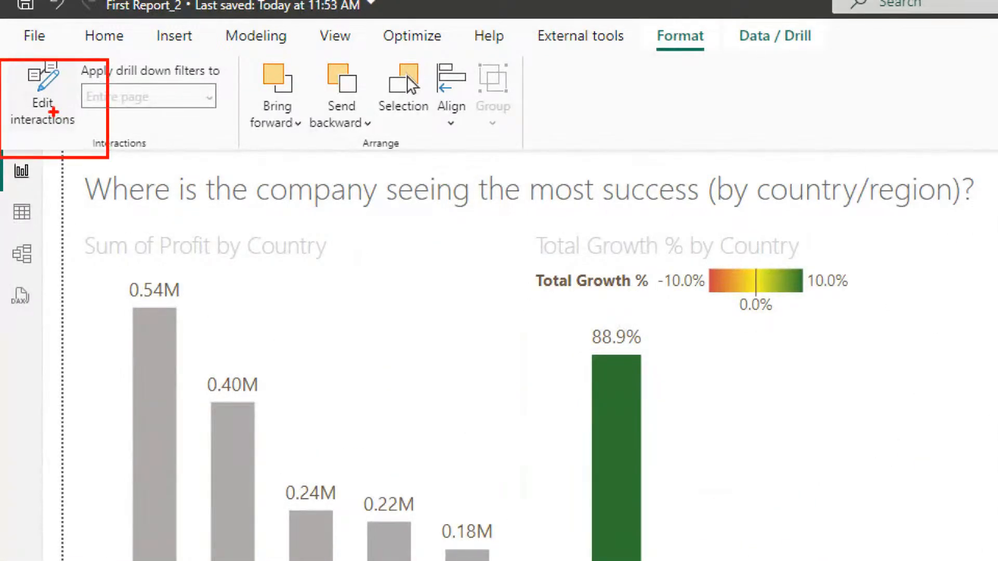
{"action": "key", "text": "Escape"}
{"action": "left_click", "coordinate": [27, 73]}
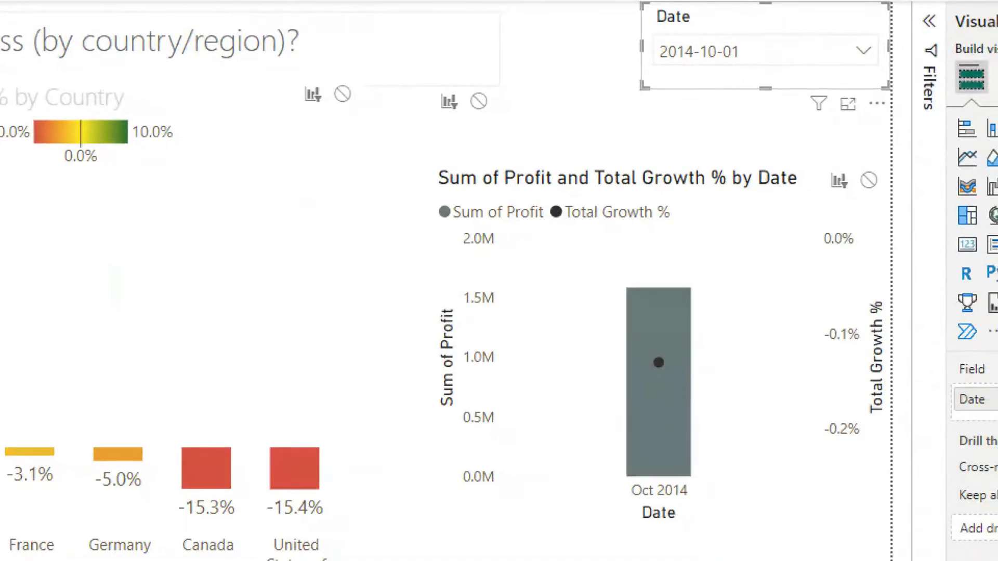
- Examine the date slicer's filter and none interaction controls on the title, the country charts and the combo chart
{"action": "left_click", "coordinate": [328, 80]}
{"action": "left_click_drag", "start_coordinate": [273, 57], "coordinate": [378, 120]}
{"action": "left_click_drag", "start_coordinate": [420, 81], "coordinate": [505, 127]}
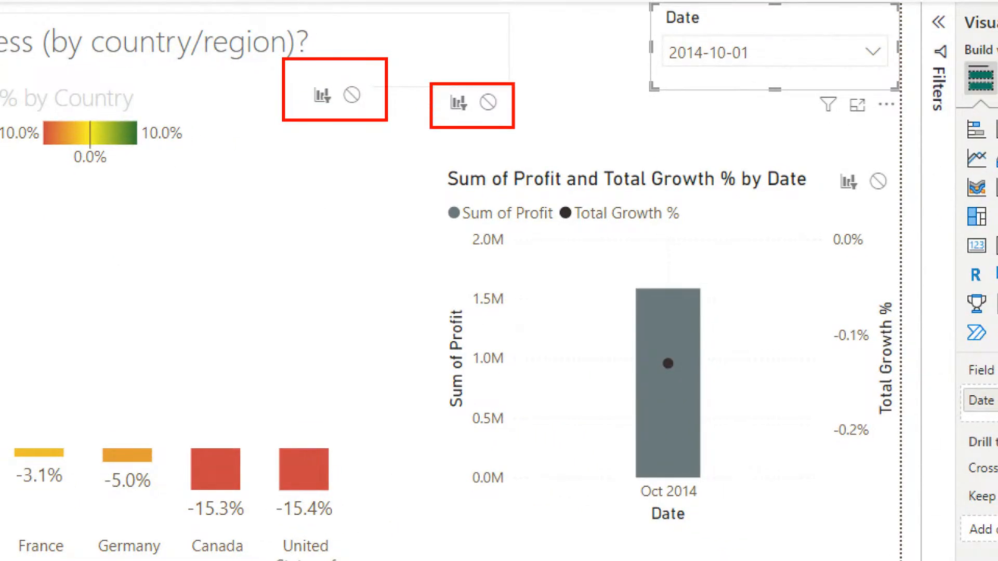
{"action": "left_click_drag", "start_coordinate": [823, 142], "coordinate": [900, 204]}
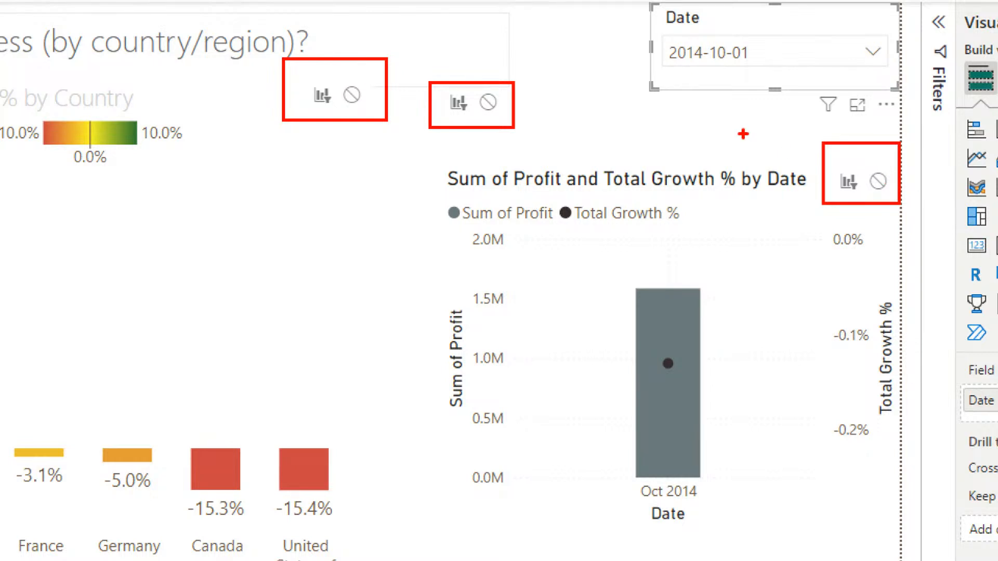
{"action": "left_click_drag", "start_coordinate": [721, 148], "coordinate": [904, 214]}
{"action": "mouse_move", "coordinate": [436, 154]}
{"action": "left_mouse_down"}
{"action": "mouse_move", "coordinate": [615, 267]}
{"action": "mouse_move", "coordinate": [900, 548]}
{"action": "left_mouse_up"}
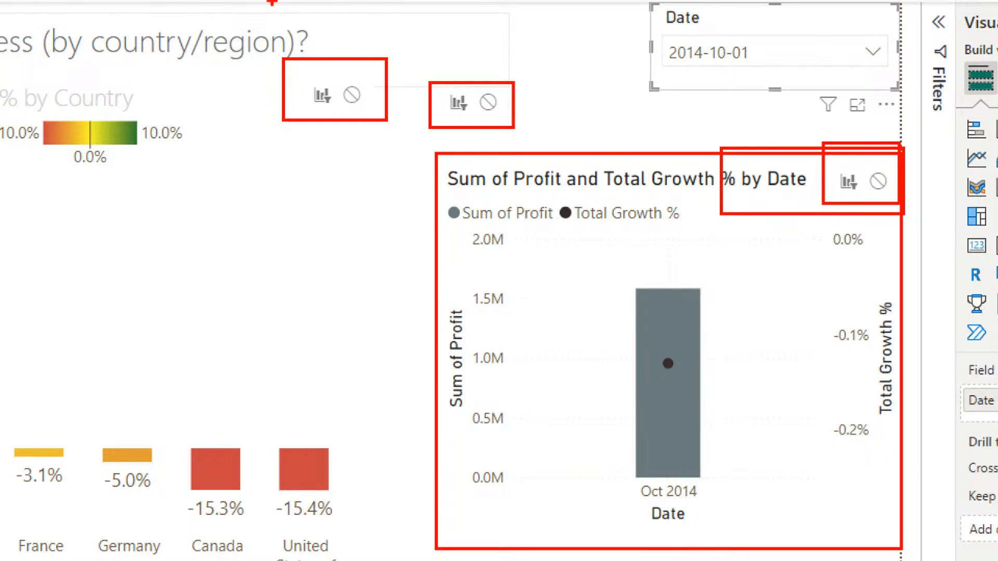
{"action": "left_click_drag", "start_coordinate": [38, 2], "coordinate": [520, 54]}
{"action": "left_click_drag", "start_coordinate": [419, 72], "coordinate": [528, 135]}
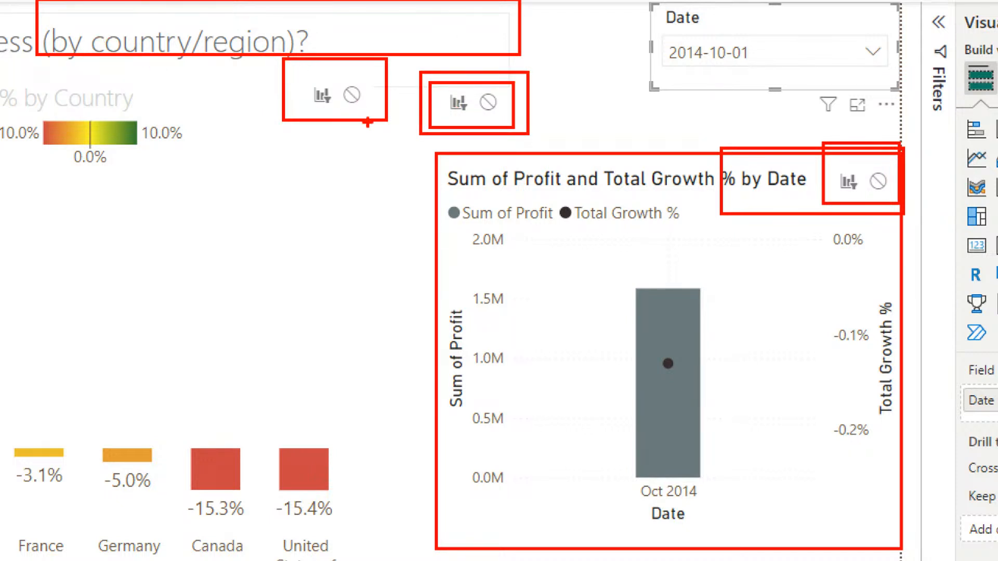
{"action": "left_click_drag", "start_coordinate": [1, 73], "coordinate": [214, 164]}
{"action": "key", "text": "Escape"}
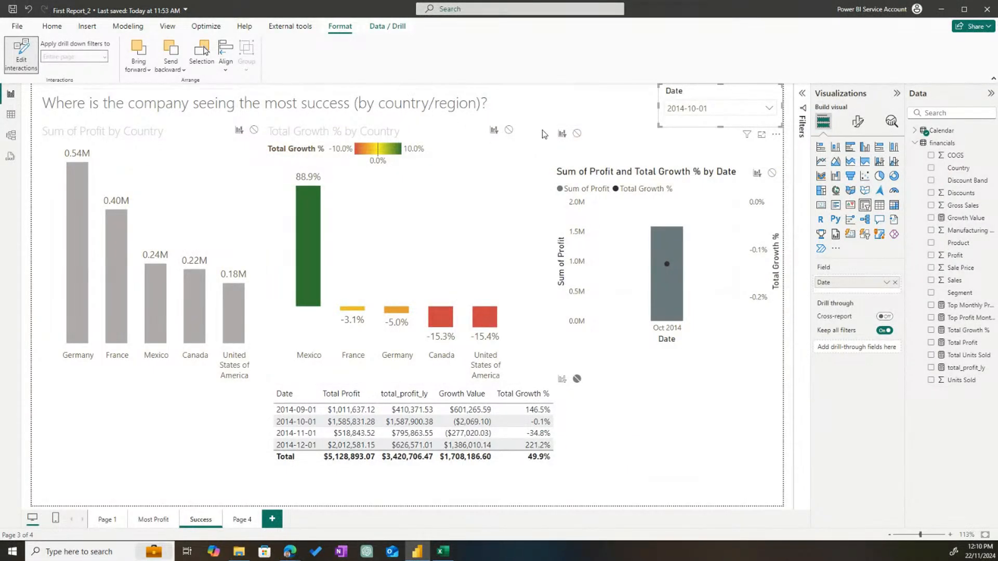
{"action": "key", "text": "ctrl+1"}
{"action": "left_click_drag", "start_coordinate": [547, 121], "coordinate": [592, 152]}
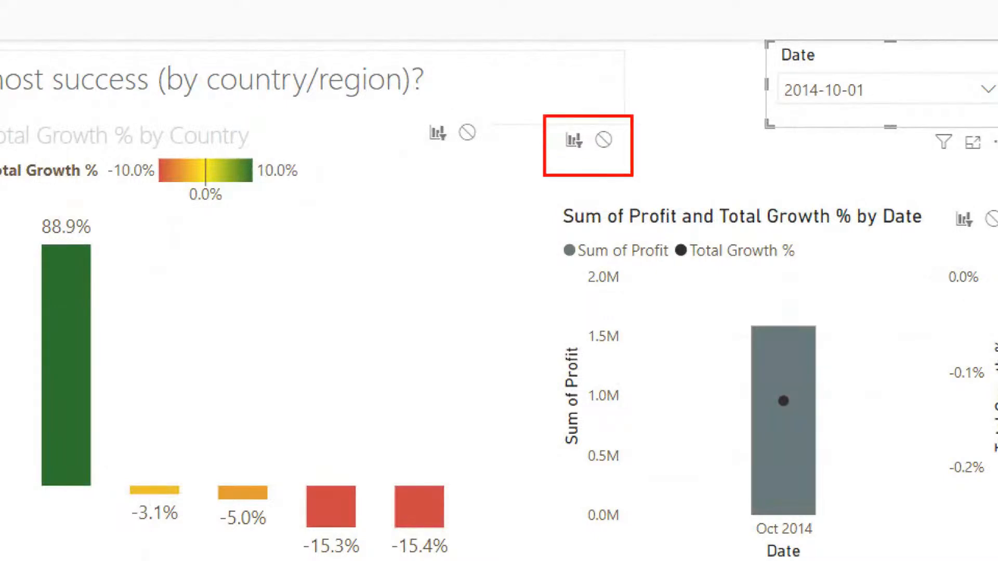
{"action": "left_click_drag", "start_coordinate": [397, 90], "coordinate": [464, 111]}
{"action": "left_click_drag", "start_coordinate": [402, 113], "coordinate": [504, 146]}
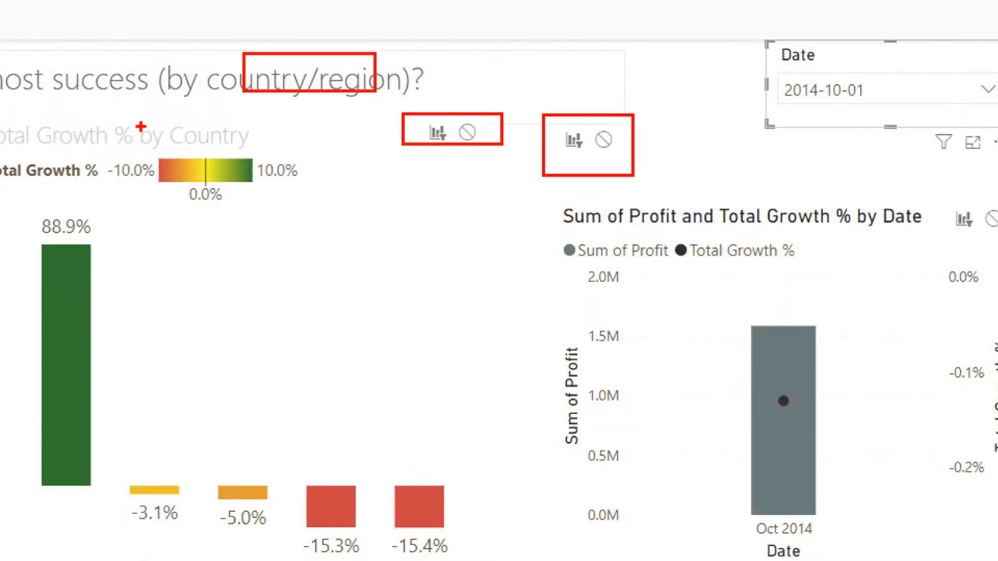
{"action": "mouse_move", "coordinate": [99, 122]}
{"action": "left_mouse_down"}
{"action": "mouse_move", "coordinate": [490, 490]}
{"action": "mouse_move", "coordinate": [501, 544]}
{"action": "mouse_move", "coordinate": [512, 544]}
{"action": "left_mouse_up"}
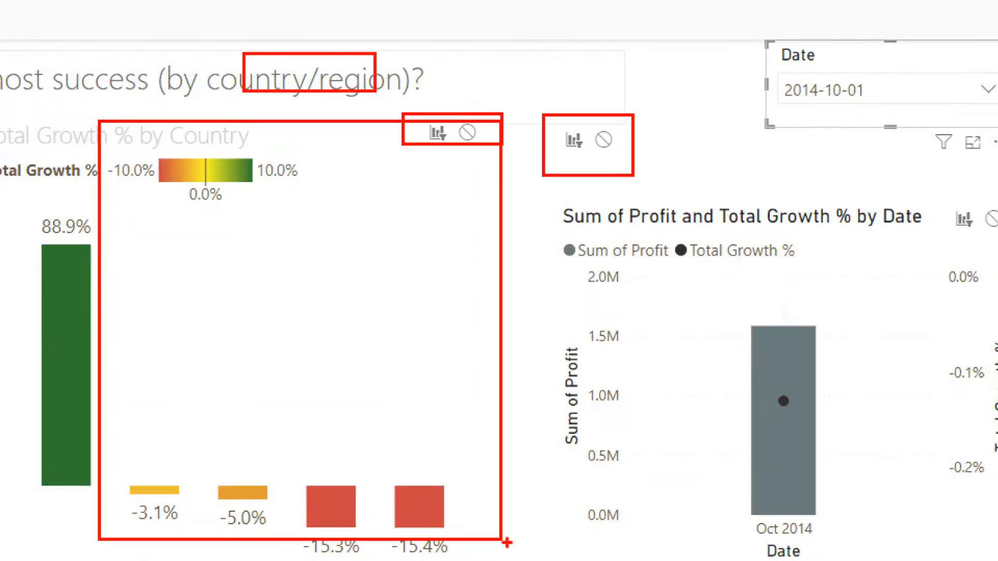
{"action": "key", "text": "Escape"}
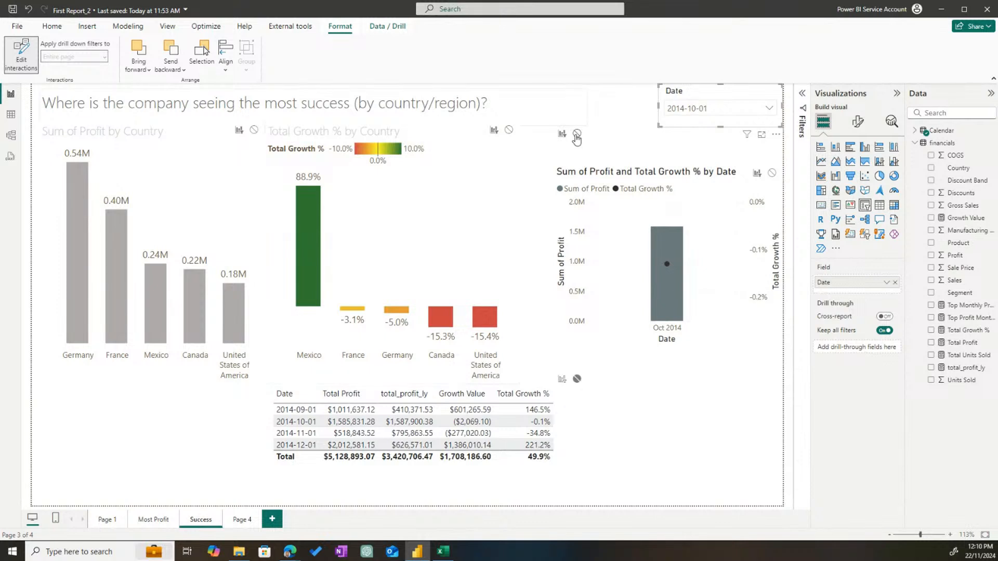
- Set the date slicer's interaction with the combo chart to none, then deselect the slicer
{"action": "left_click", "coordinate": [772, 173]}
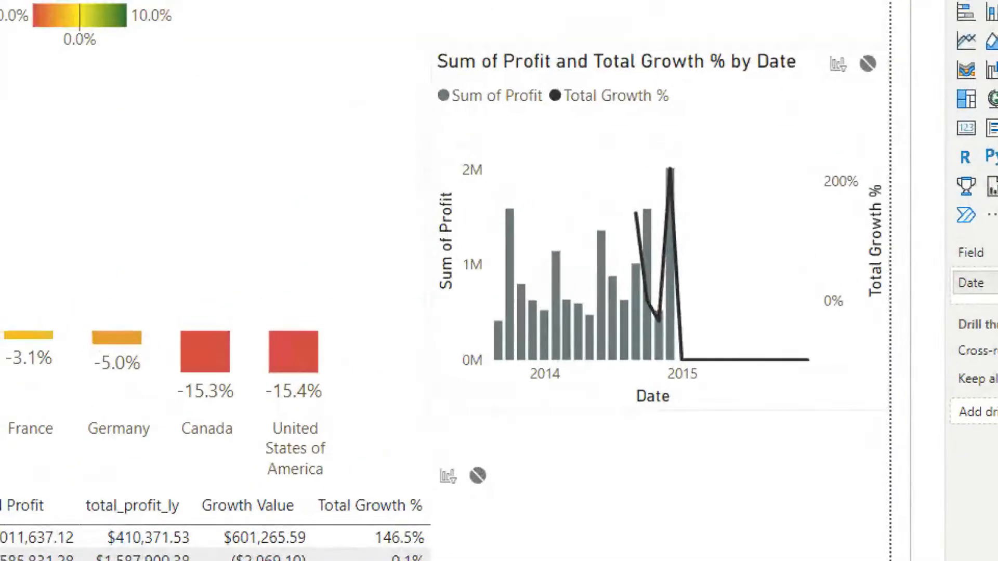
{"action": "mouse_move", "coordinate": [450, 131]}
{"action": "left_mouse_down"}
{"action": "mouse_move", "coordinate": [708, 352]}
{"action": "mouse_move", "coordinate": [875, 372]}
{"action": "mouse_move", "coordinate": [879, 383]}
{"action": "mouse_move", "coordinate": [867, 389]}
{"action": "left_mouse_up"}
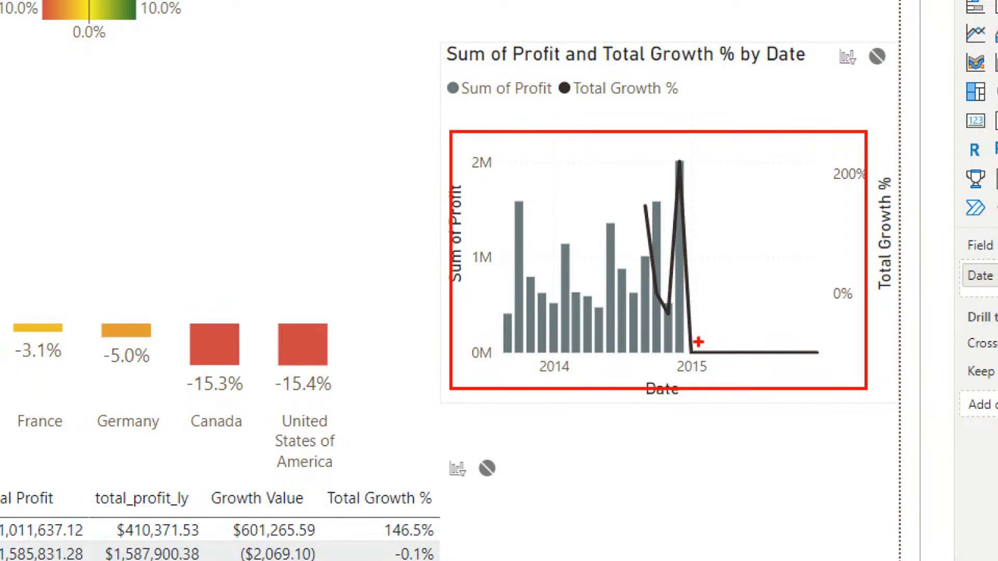
{"action": "key", "text": "e"}
{"action": "left_click_drag", "start_coordinate": [697, 341], "coordinate": [840, 363]}
{"action": "mouse_move", "coordinate": [496, 180]}
{"action": "left_mouse_down"}
{"action": "mouse_move", "coordinate": [566, 299]}
{"action": "mouse_move", "coordinate": [645, 369]}
{"action": "left_mouse_up"}
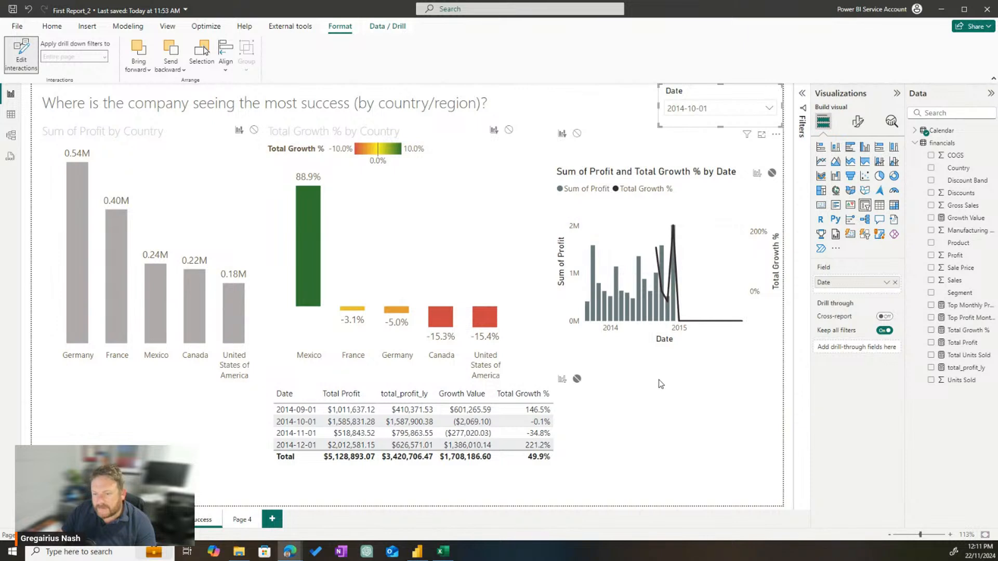
{"action": "left_click", "coordinate": [642, 385]}
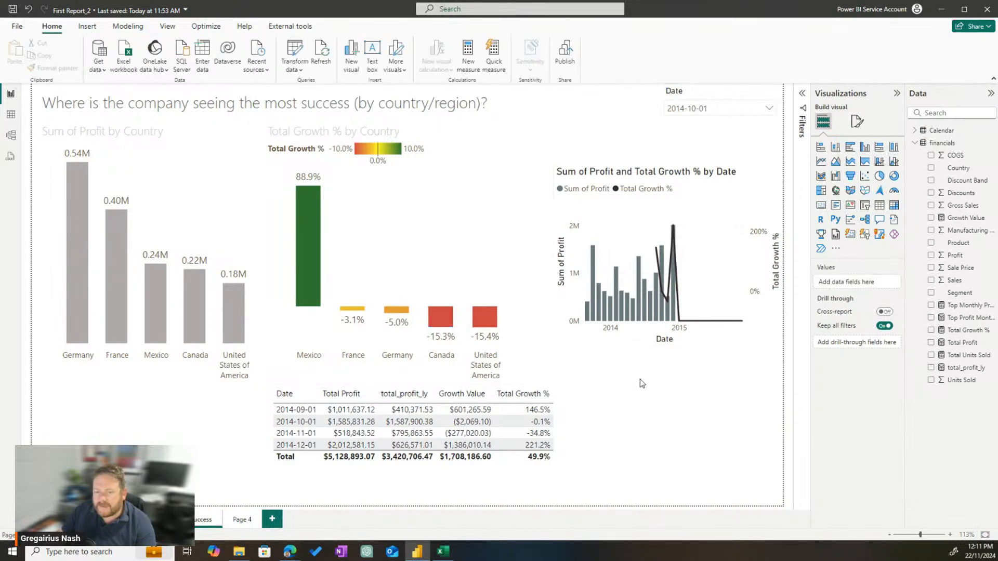
- Reduce the combo chart's height slightly by moving its lower edge up
{"action": "left_click", "coordinate": [669, 343]}
{"action": "left_click_drag", "start_coordinate": [668, 345], "coordinate": [667, 318]}
{"action": "left_click", "coordinate": [726, 370]}
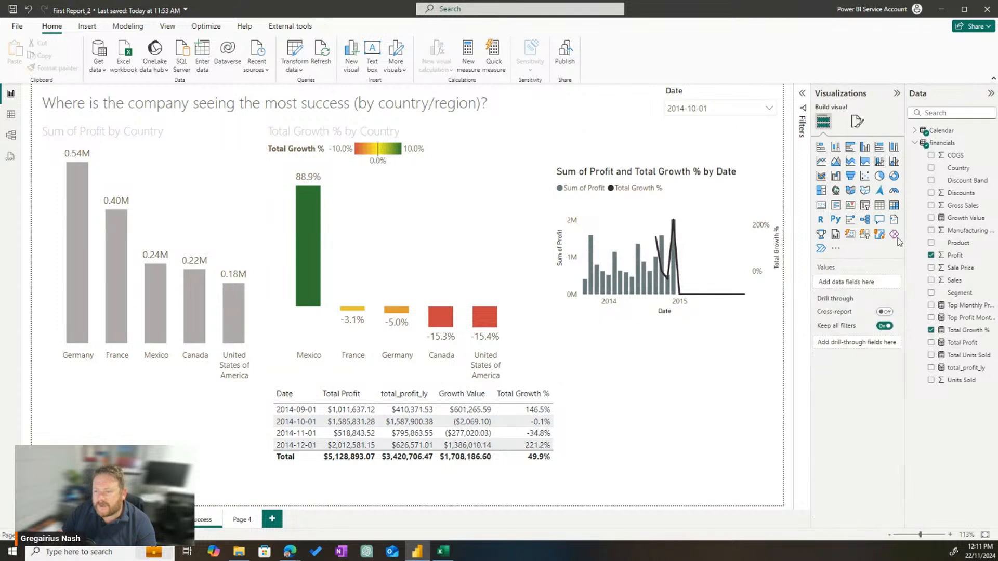
{"action": "left_click", "coordinate": [879, 204]}
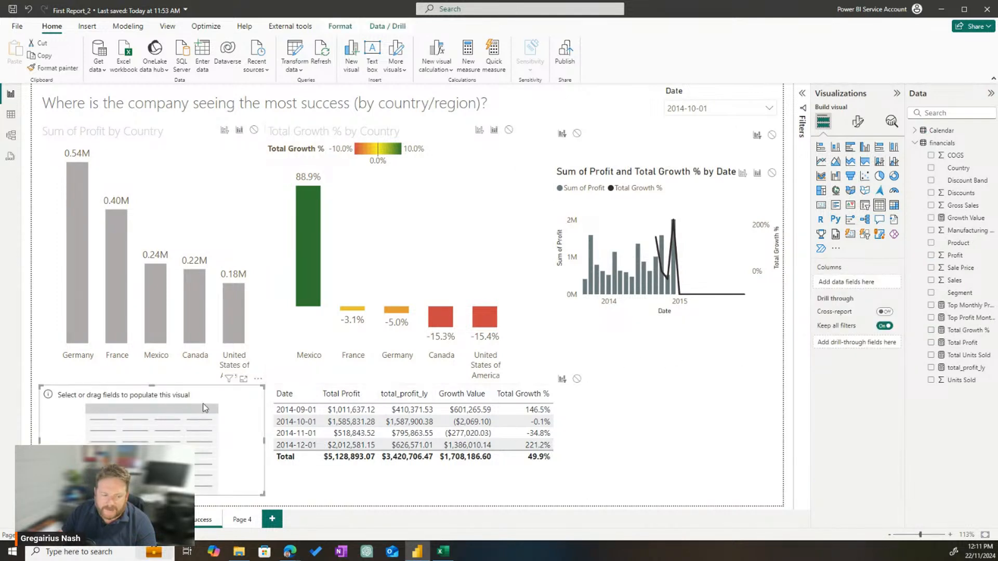
{"action": "left_click_drag", "start_coordinate": [251, 464], "coordinate": [751, 422]}
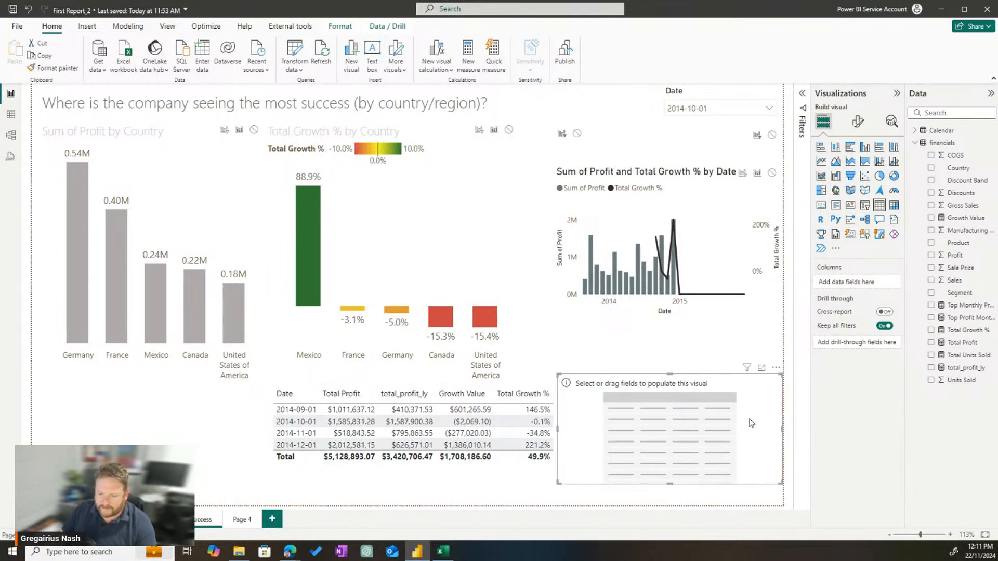
{"action": "key", "text": "Delete"}
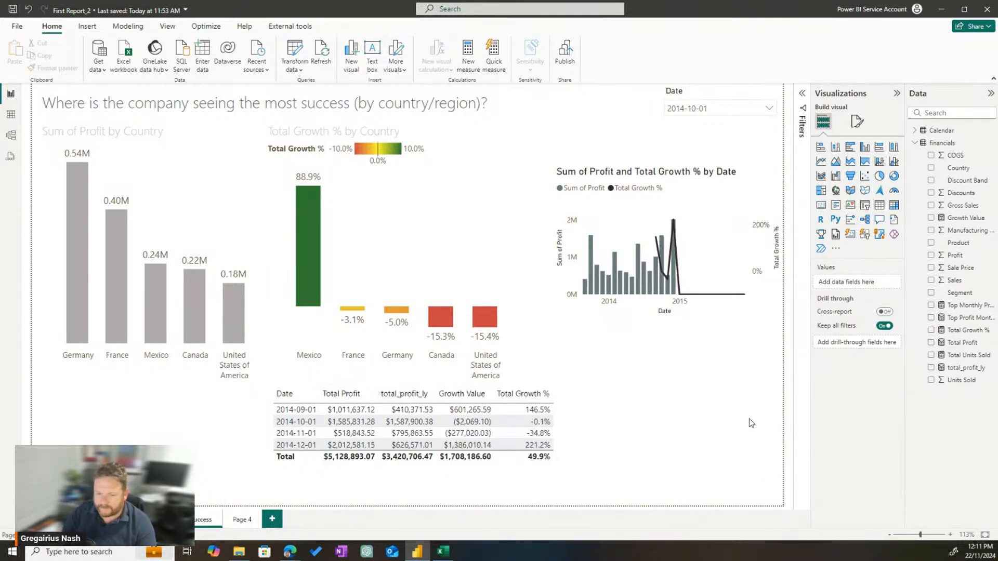
- Add a new report page and insert an empty table visual enlarged toward the middle of the canvas
{"action": "left_click", "coordinate": [271, 519]}
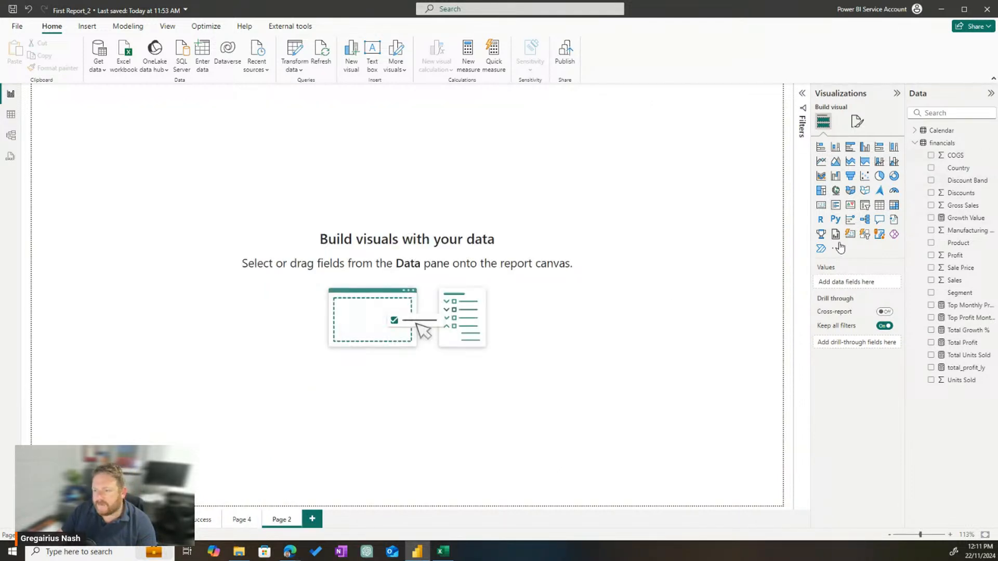
{"action": "left_click", "coordinate": [880, 204]}
{"action": "left_click_drag", "start_coordinate": [190, 248], "coordinate": [575, 377]}
- Add the Date field from the Calendar table and the Profit field from the financials table to the table visual
{"action": "left_click", "coordinate": [936, 130]}
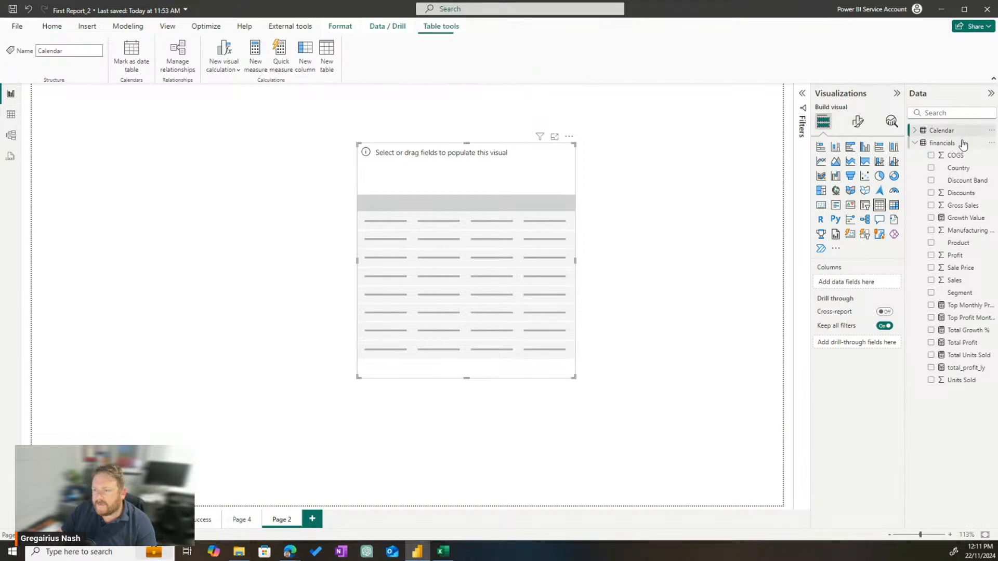
{"action": "left_click", "coordinate": [915, 130]}
{"action": "left_click_drag", "start_coordinate": [954, 143], "coordinate": [499, 237]}
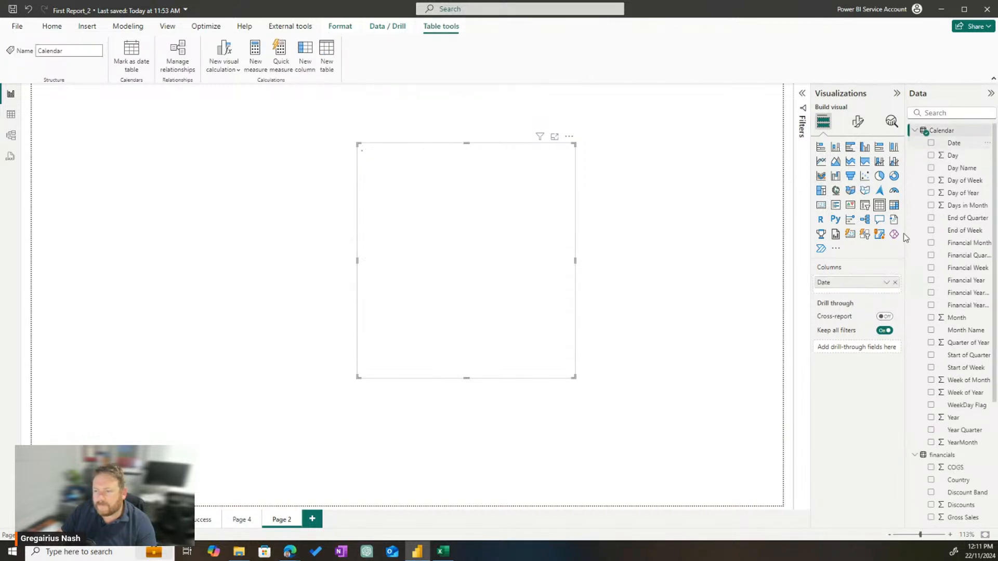
{"action": "left_click", "coordinate": [915, 130]}
{"action": "left_click_drag", "start_coordinate": [955, 255], "coordinate": [468, 234]}
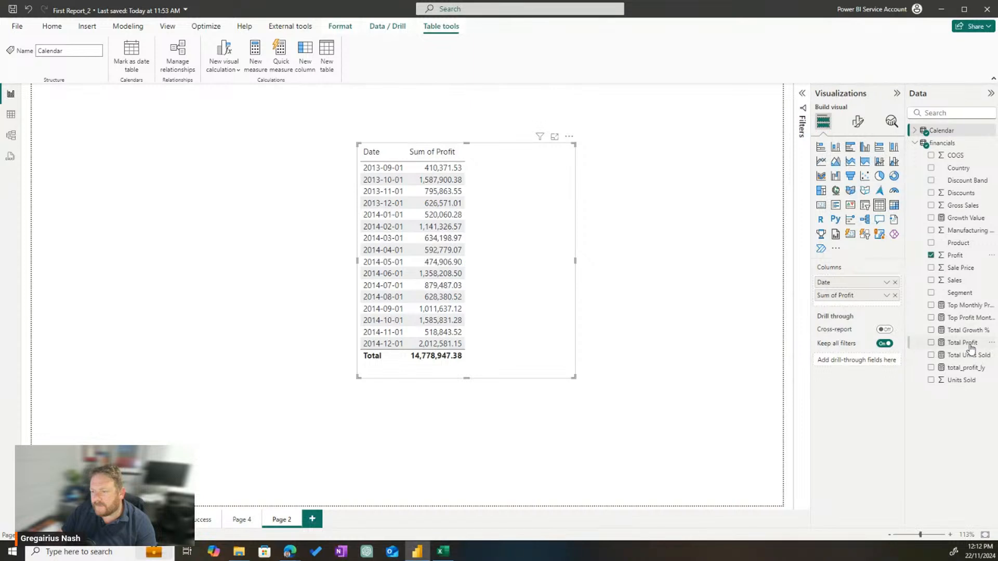
- Replace the Profit field in the table visual with the Total Profit measure
{"action": "left_click_drag", "start_coordinate": [970, 348], "coordinate": [523, 266]}
{"action": "left_click", "coordinate": [931, 255]}
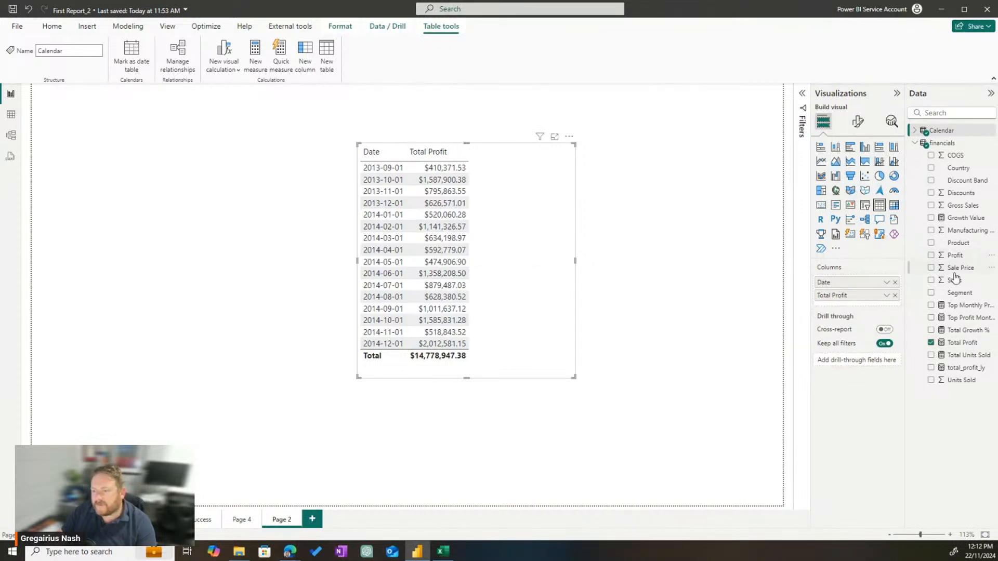
{"action": "key", "text": "alt"}
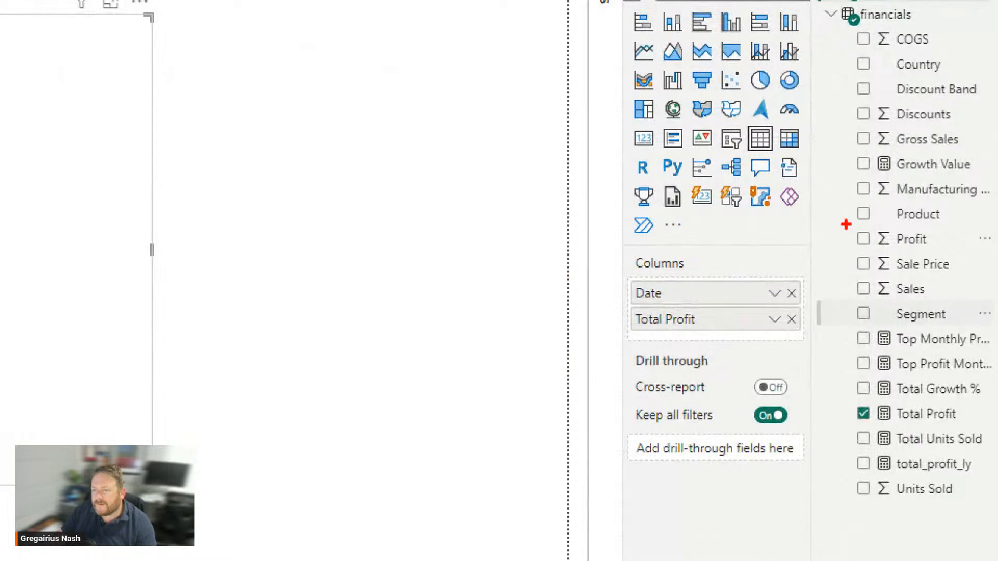
{"action": "left_click_drag", "start_coordinate": [843, 215], "coordinate": [963, 259]}
{"action": "mouse_move", "coordinate": [837, 389]}
{"action": "left_mouse_down"}
{"action": "mouse_move", "coordinate": [863, 409]}
{"action": "mouse_move", "coordinate": [973, 435]}
{"action": "left_mouse_up"}
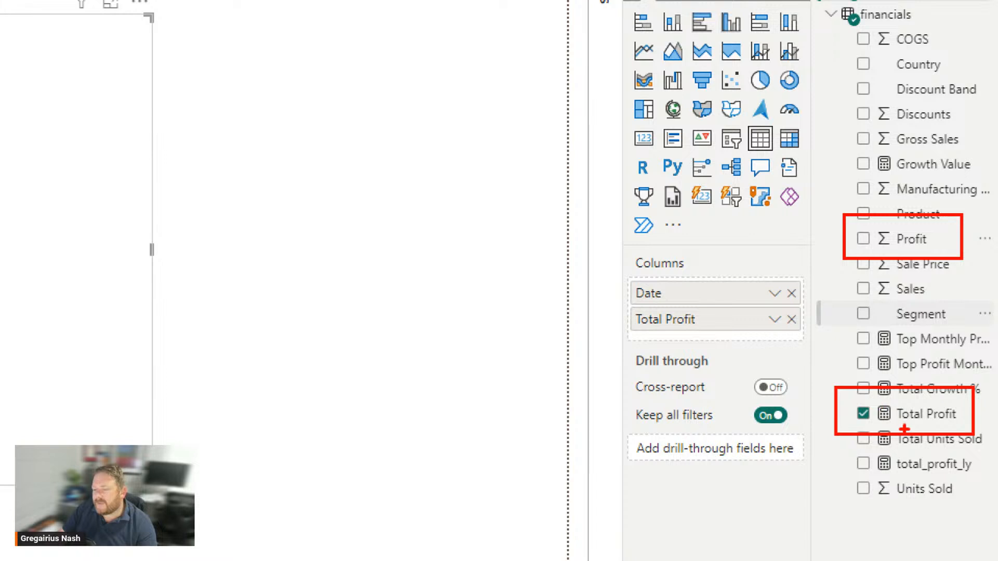
{"action": "left_click_drag", "start_coordinate": [851, 223], "coordinate": [950, 257]}
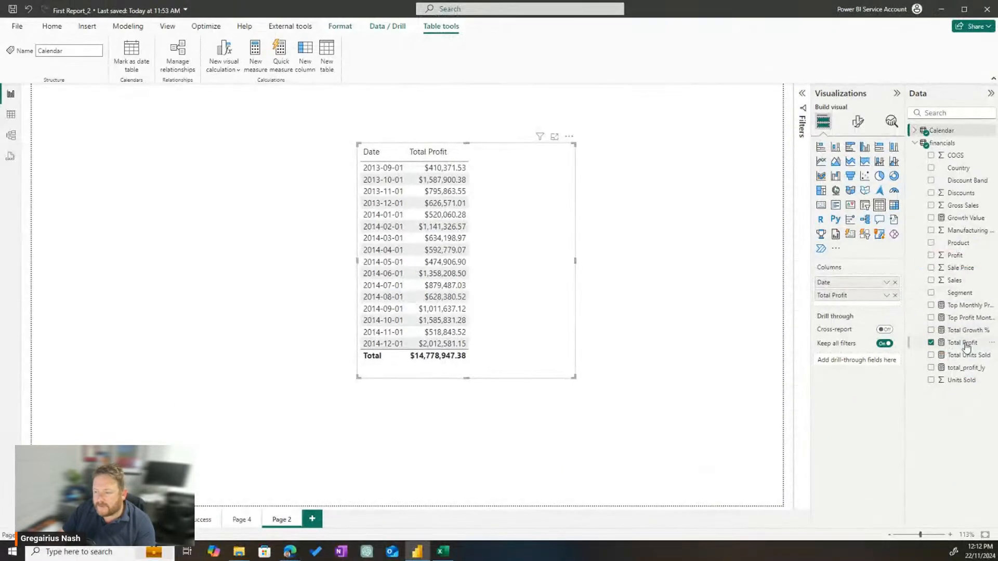
- Display the Total Profit measure's formula in the expanded formula editor to see which column it sums
{"action": "left_click", "coordinate": [924, 414]}
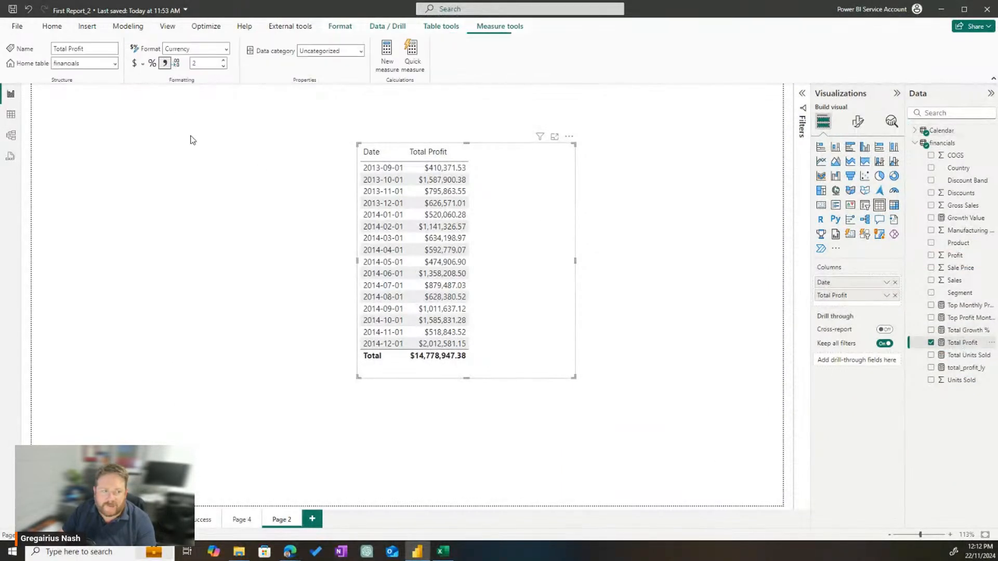
{"action": "key", "text": "alt"}
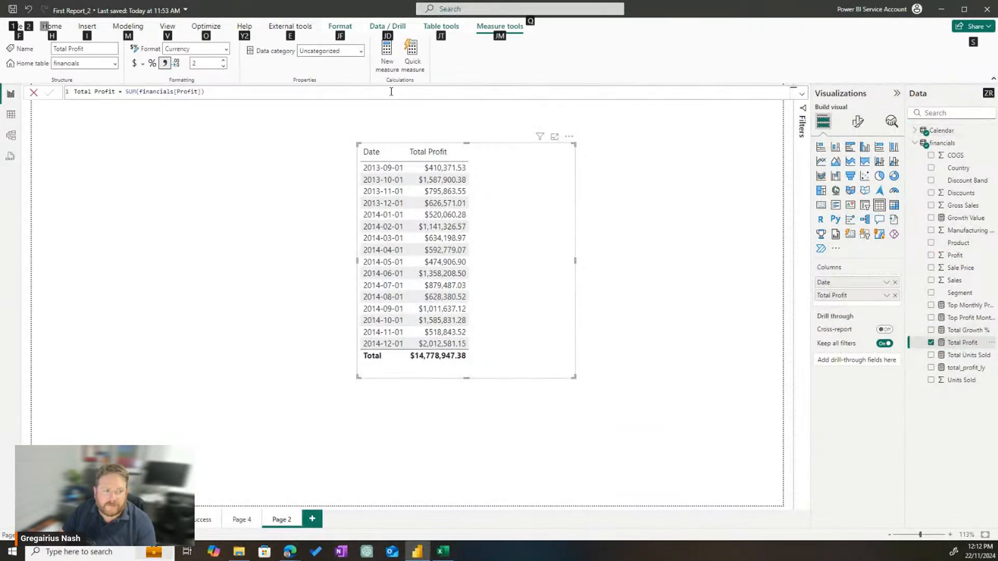
{"action": "left_click", "coordinate": [803, 95]}
{"action": "scroll", "coordinate": [175, 117], "scroll_direction": "up", "scroll_amount": 5, "text": "ctrl"}
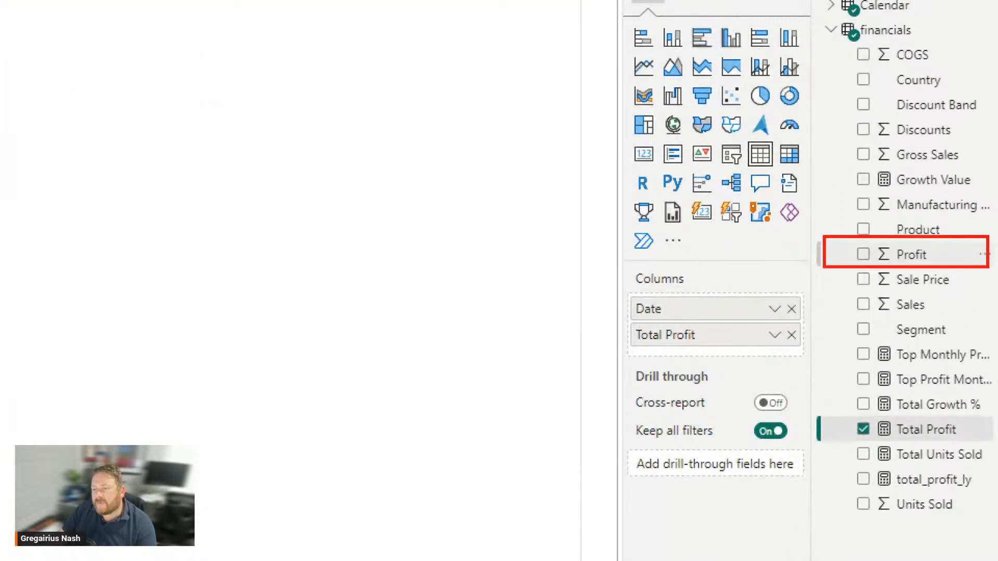
- Hide the Profit column of the financials table from the field list and collapse the formula editor
{"action": "left_click", "coordinate": [983, 254]}
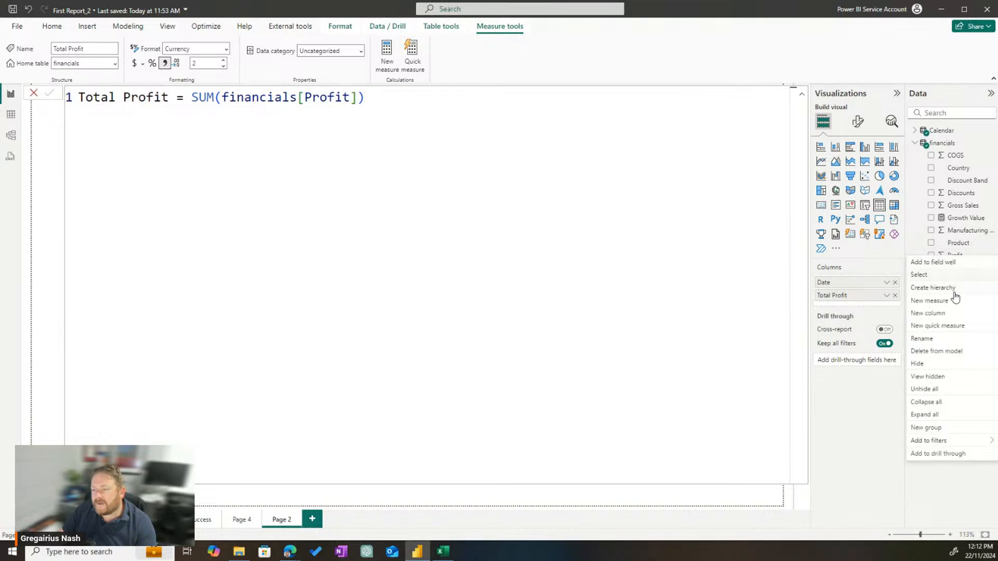
{"action": "left_click", "coordinate": [926, 366]}
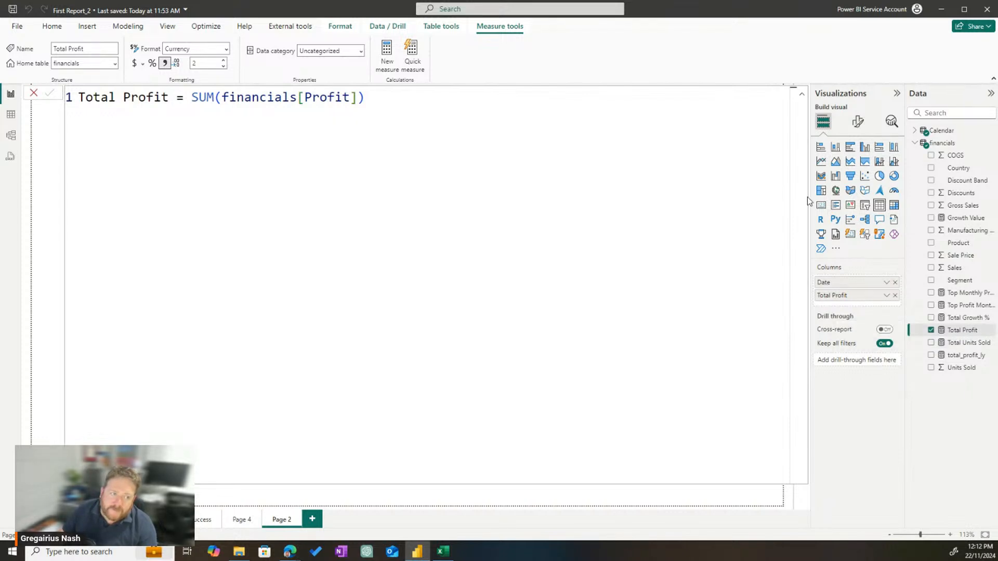
{"action": "left_click", "coordinate": [801, 94]}
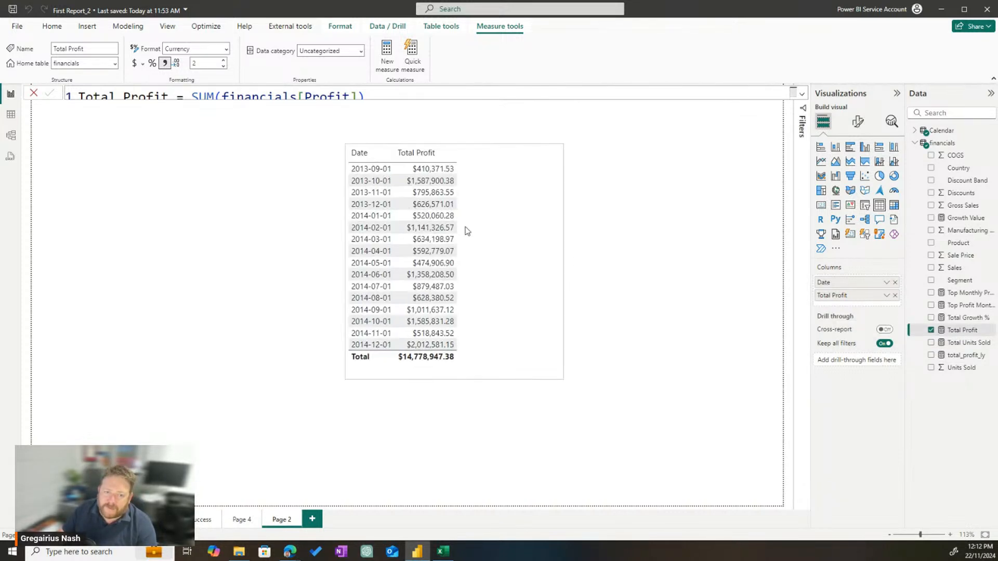
- Add the Total Growth % measure to the table visual and look through its rows
{"action": "left_click_drag", "start_coordinate": [966, 318], "coordinate": [447, 264]}
{"action": "scroll", "coordinate": [448, 244], "scroll_direction": "down", "scroll_amount": 4}
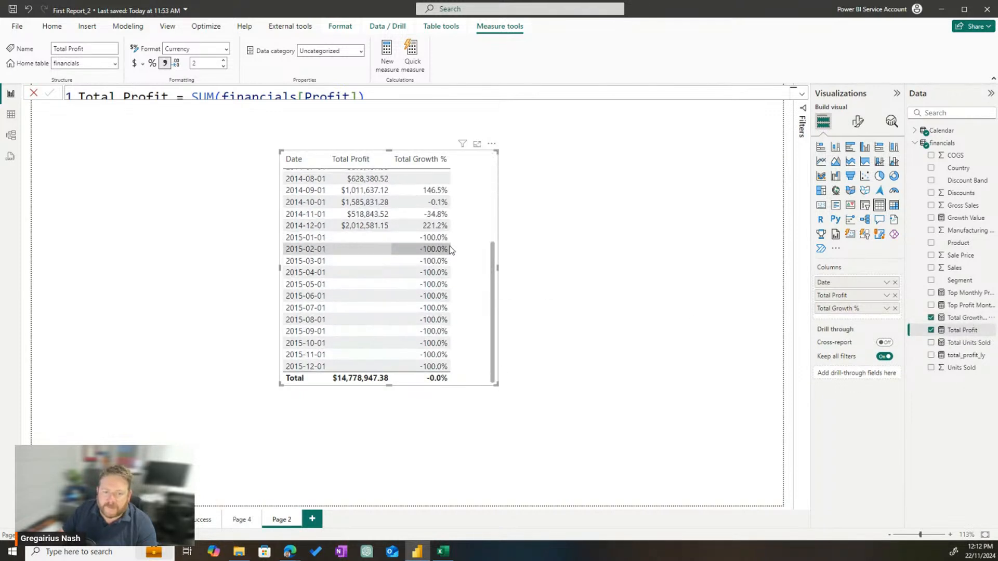
{"action": "scroll", "coordinate": [452, 250], "scroll_direction": "up", "scroll_amount": 4}
{"action": "scroll", "coordinate": [453, 250], "scroll_direction": "down", "scroll_amount": 4}
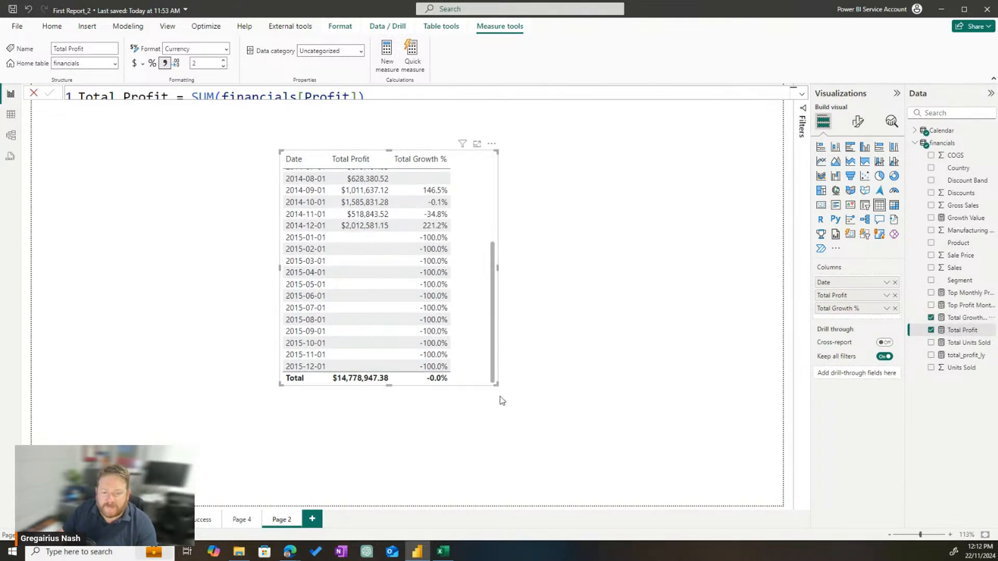
- Enlarge the table visual so more rows fit, move it toward the canvas's upper left, and deselect it
{"action": "left_click_drag", "start_coordinate": [496, 384], "coordinate": [563, 495]}
{"action": "left_click_drag", "start_coordinate": [497, 205], "coordinate": [388, 167]}
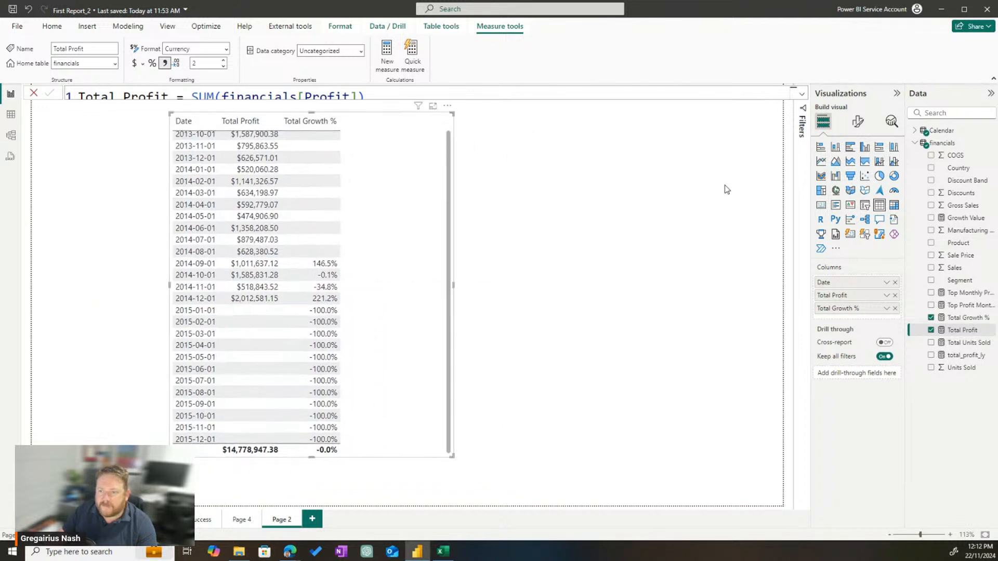
{"action": "left_click", "coordinate": [726, 189]}
- Duplicate the table visual and place the copy beside the original on the right half of the canvas
{"action": "left_click", "coordinate": [398, 236]}
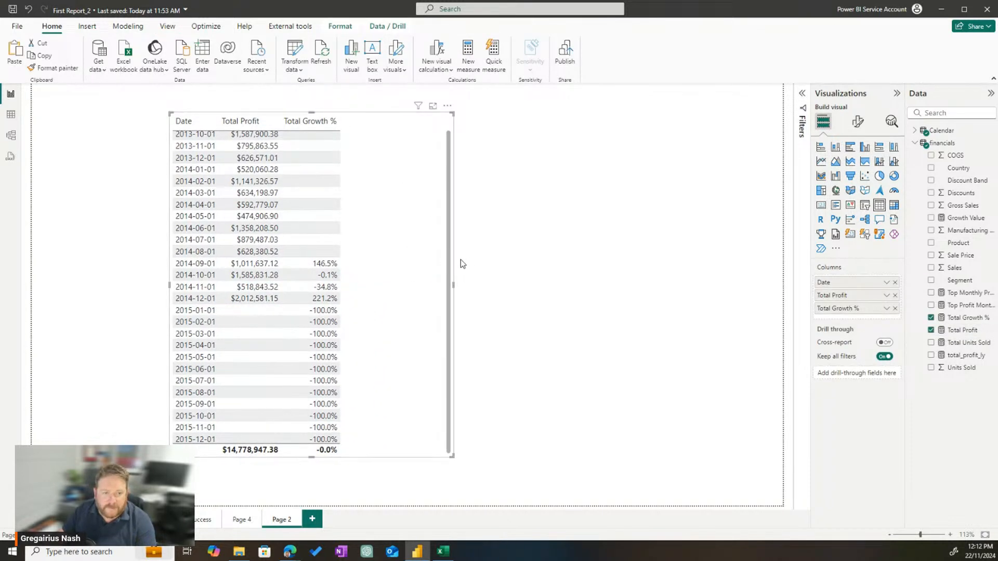
{"action": "key", "text": "ctrl+v"}
{"action": "left_click_drag", "start_coordinate": [411, 269], "coordinate": [721, 259]}
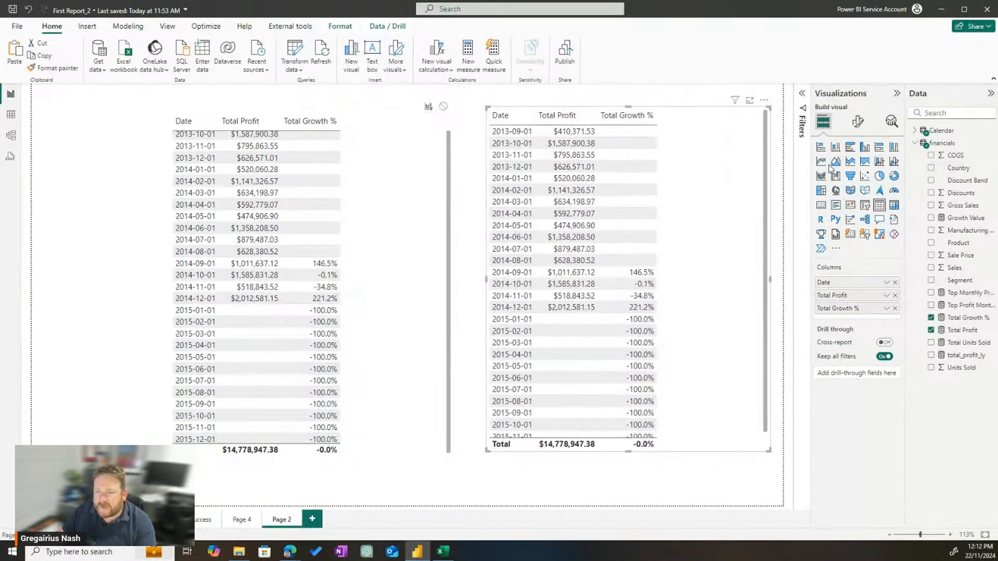
- Convert the copied table to a combined line and column chart with Total Growth % on the line y-axis
{"action": "left_click", "coordinate": [879, 161]}
{"action": "left_click_drag", "start_coordinate": [735, 366], "coordinate": [712, 353]}
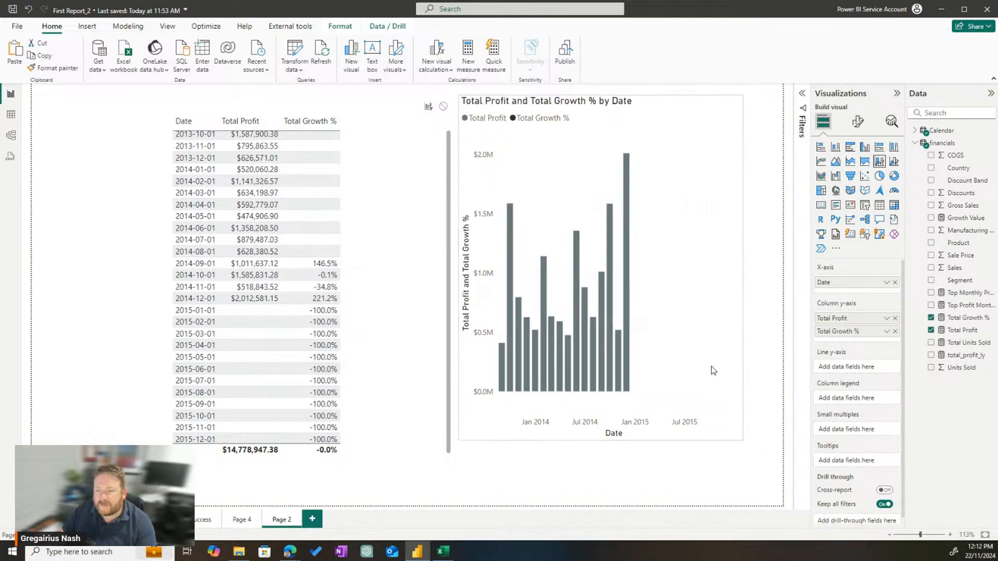
{"action": "left_click_drag", "start_coordinate": [864, 332], "coordinate": [853, 366]}
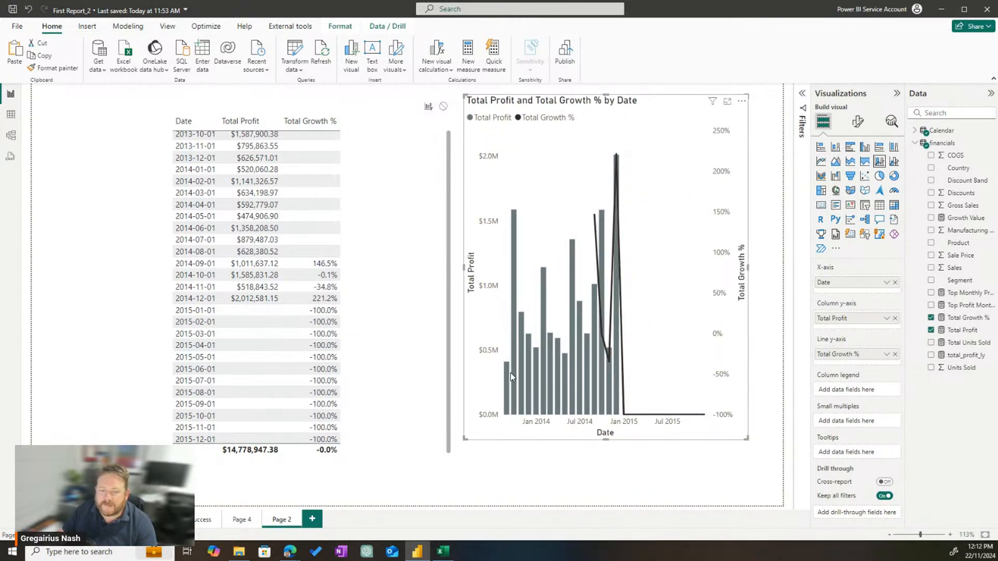
- Reduce the combo chart's height by more than a third and move it down slightly beside the table
{"action": "left_click_drag", "start_coordinate": [465, 439], "coordinate": [469, 293]}
{"action": "left_click_drag", "start_coordinate": [685, 212], "coordinate": [695, 252]}
- Cross-highlight the chart with each month's table row from 2013-09-01 through 2014-02-01 to check its growth values
{"action": "scroll", "coordinate": [248, 146], "scroll_direction": "up", "scroll_amount": 1}
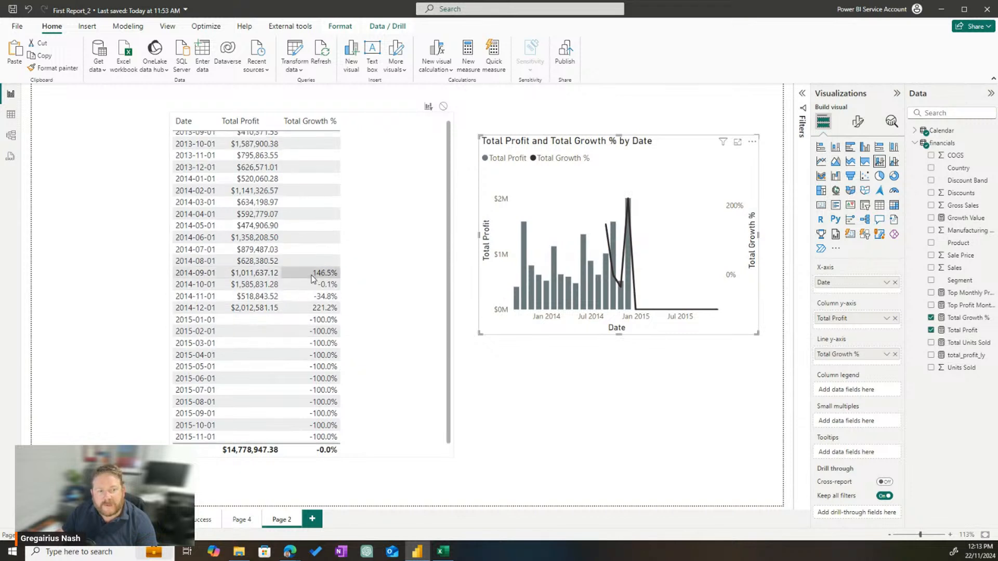
{"action": "left_click", "coordinate": [195, 136]}
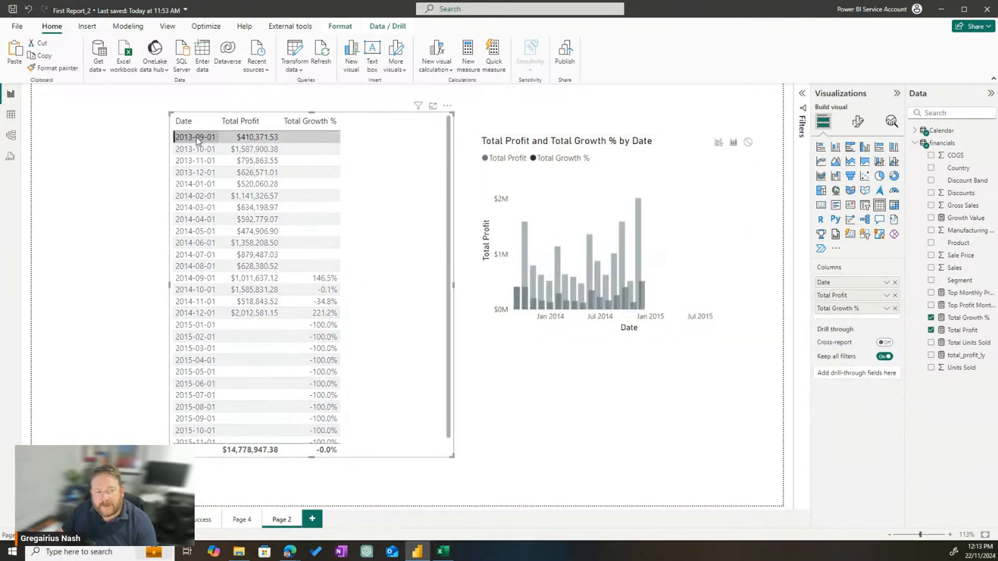
{"action": "left_click", "coordinate": [199, 149]}
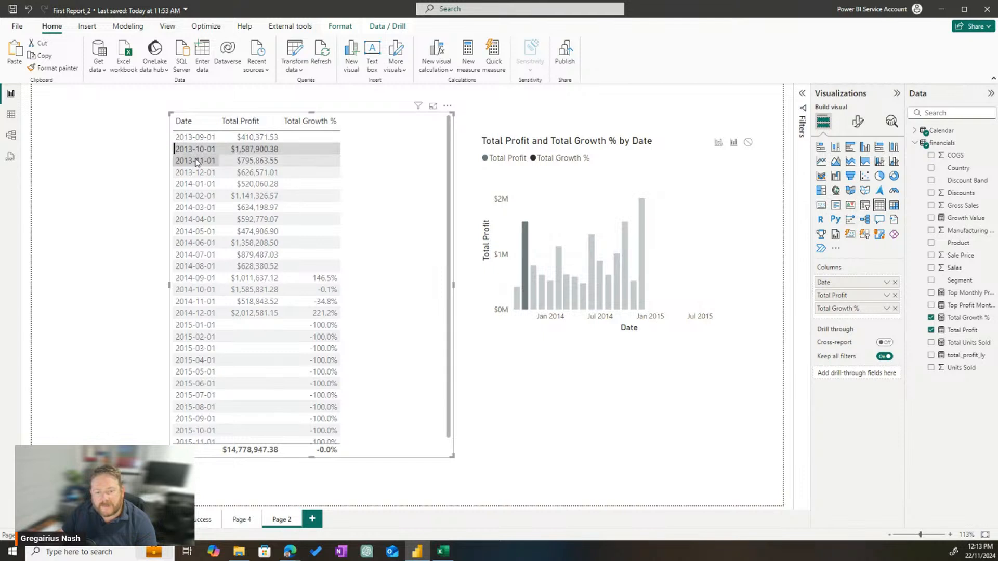
{"action": "left_click", "coordinate": [202, 161]}
{"action": "left_click", "coordinate": [204, 172]}
{"action": "left_click", "coordinate": [202, 183]}
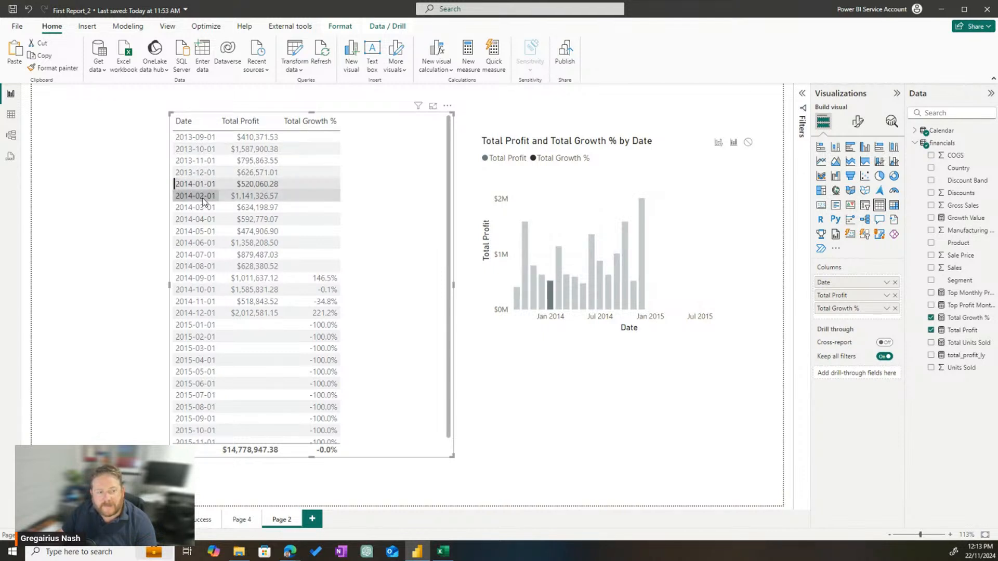
{"action": "left_click", "coordinate": [203, 196]}
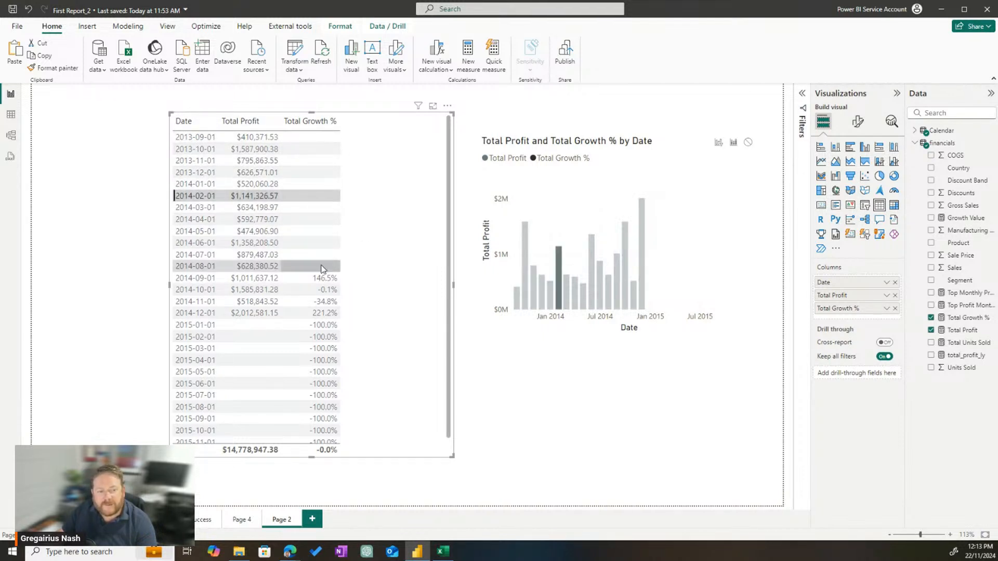
- Cross-highlight the chart with the table rows from September to December 2014, check 2015-01-01, and clear the selection
{"action": "left_click", "coordinate": [249, 279]}
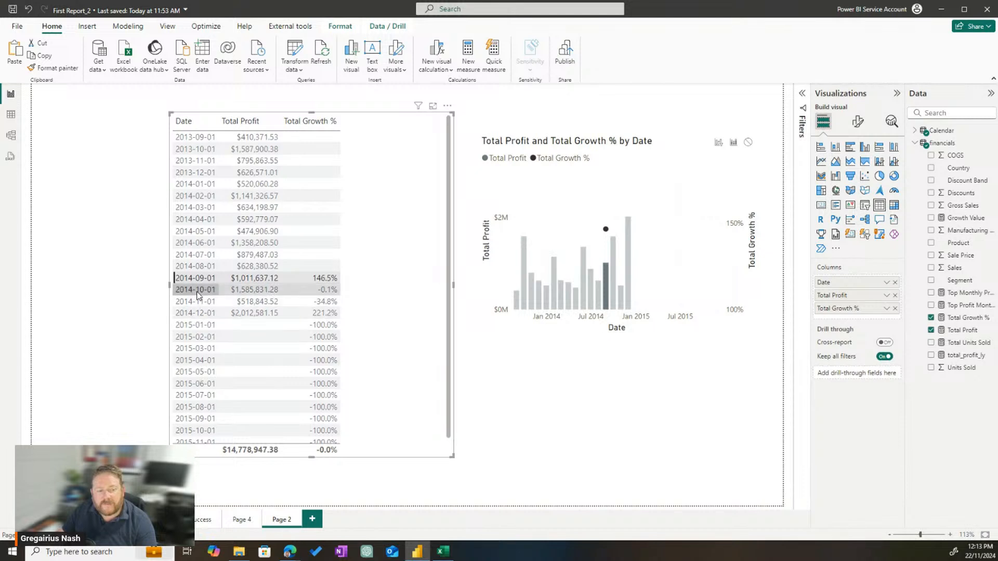
{"action": "left_click", "coordinate": [200, 291], "text": "ctrl"}
{"action": "left_click", "coordinate": [200, 304], "text": "ctrl"}
{"action": "left_click", "coordinate": [283, 327]}
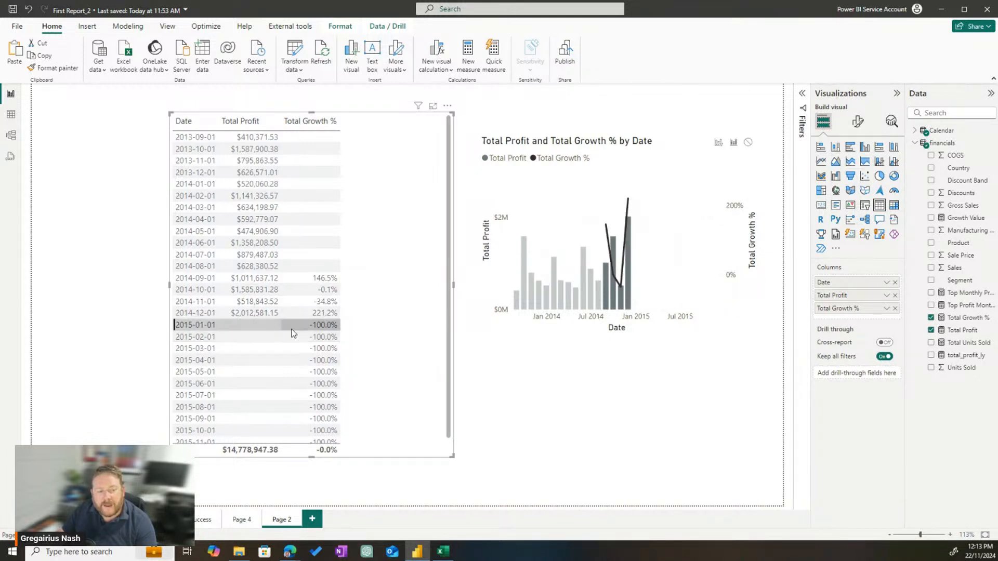
{"action": "left_click", "coordinate": [330, 328]}
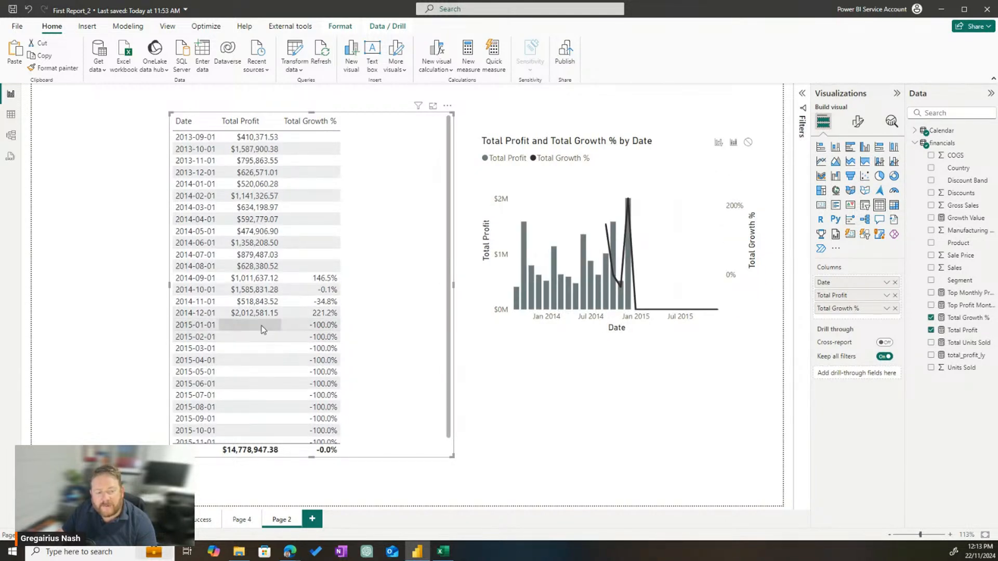
- Compare the 2015 table rows with 2014-12-01 by cross-highlighting them in the chart, and clear the selection
{"action": "left_click", "coordinate": [261, 326]}
{"action": "scroll", "coordinate": [318, 407], "scroll_direction": "down", "scroll_amount": 1}
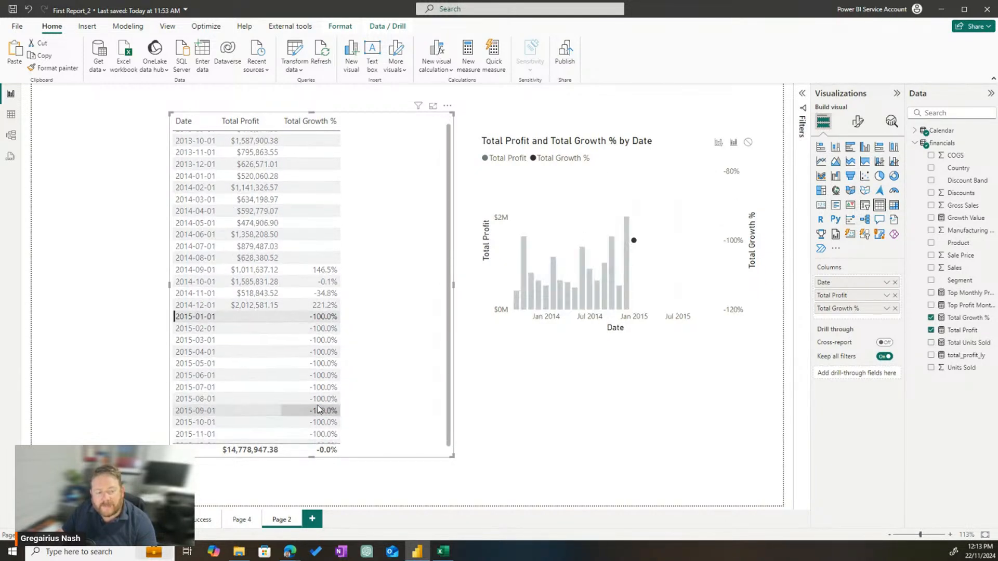
{"action": "left_click", "coordinate": [329, 439], "text": "ctrl"}
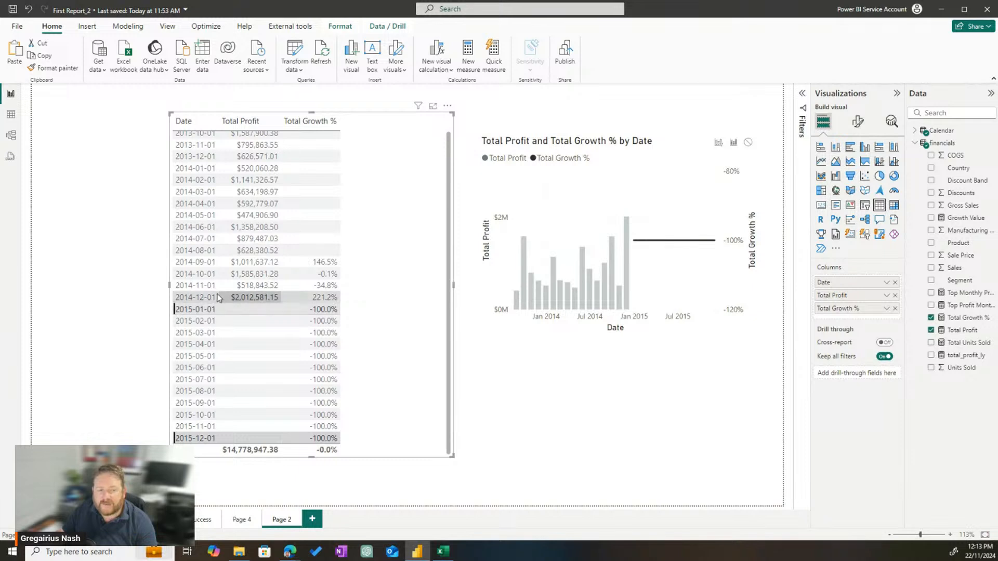
{"action": "left_click", "coordinate": [237, 300]}
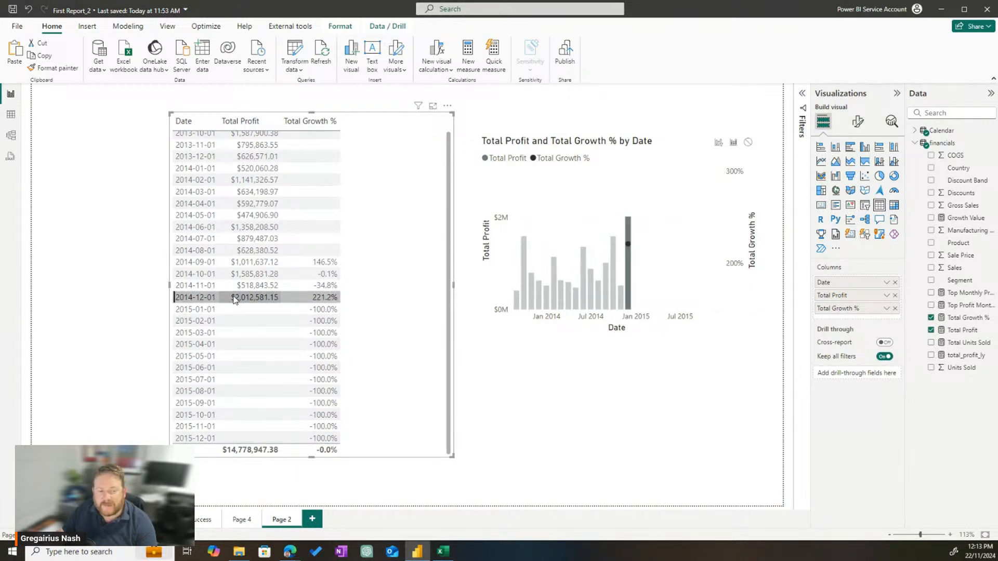
{"action": "left_click", "coordinate": [276, 402]}
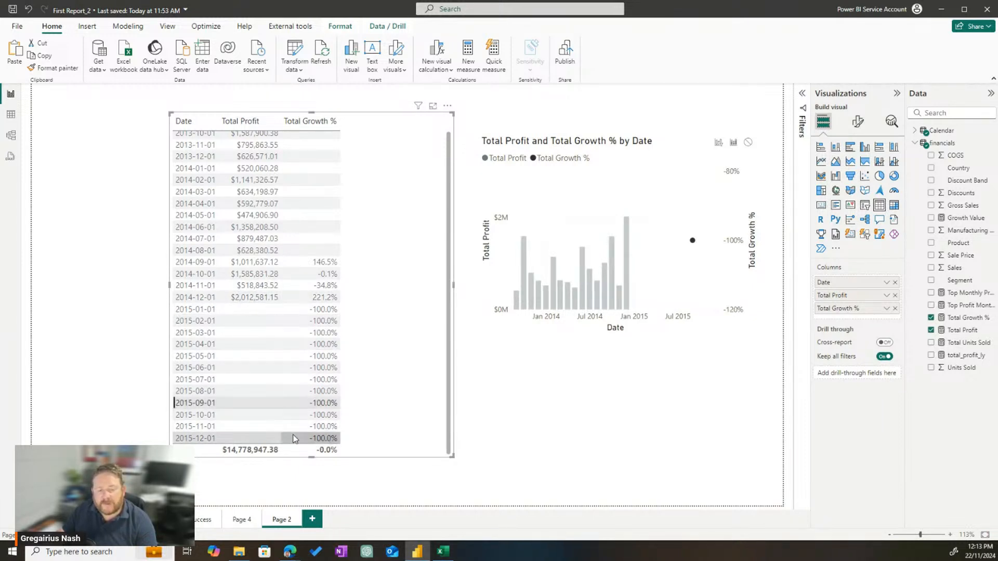
{"action": "left_click", "coordinate": [339, 438]}
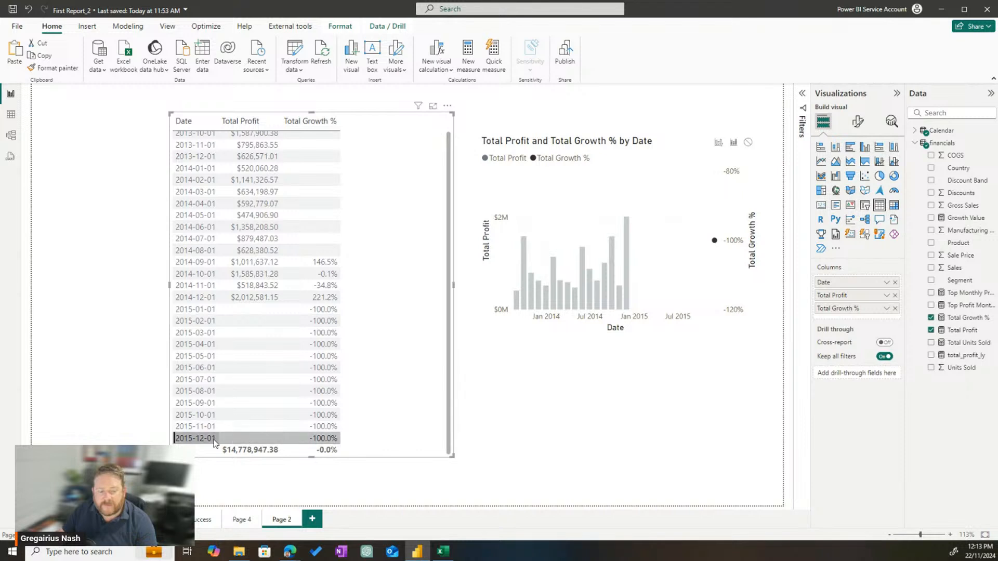
{"action": "left_click", "coordinate": [377, 434]}
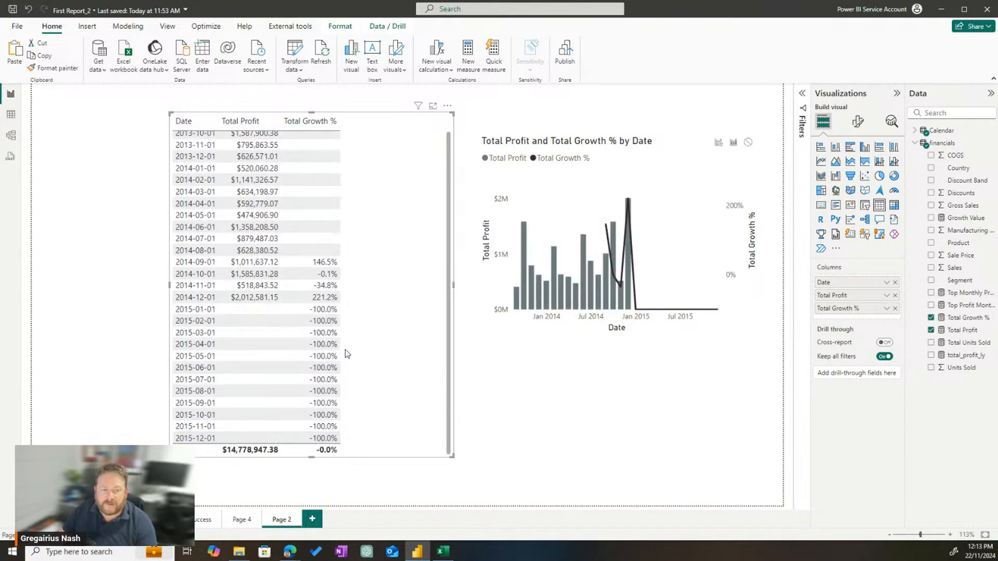
- Examine the Total Profit and total_profit_ly terms in the Total Growth % formula and check the 2014-08-01 table row against the chart
{"action": "left_click", "coordinate": [966, 317]}
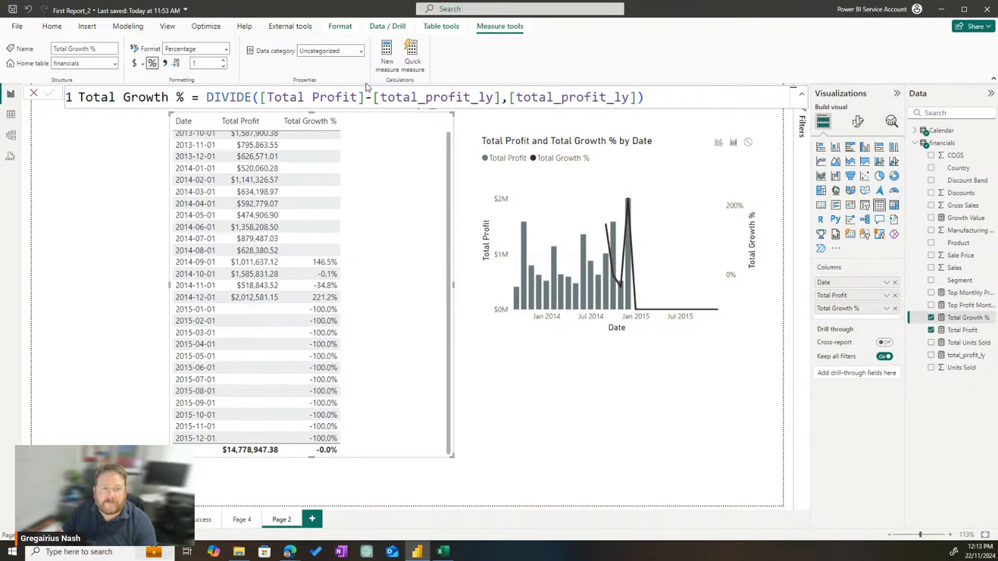
{"action": "left_click_drag", "start_coordinate": [262, 97], "coordinate": [500, 101]}
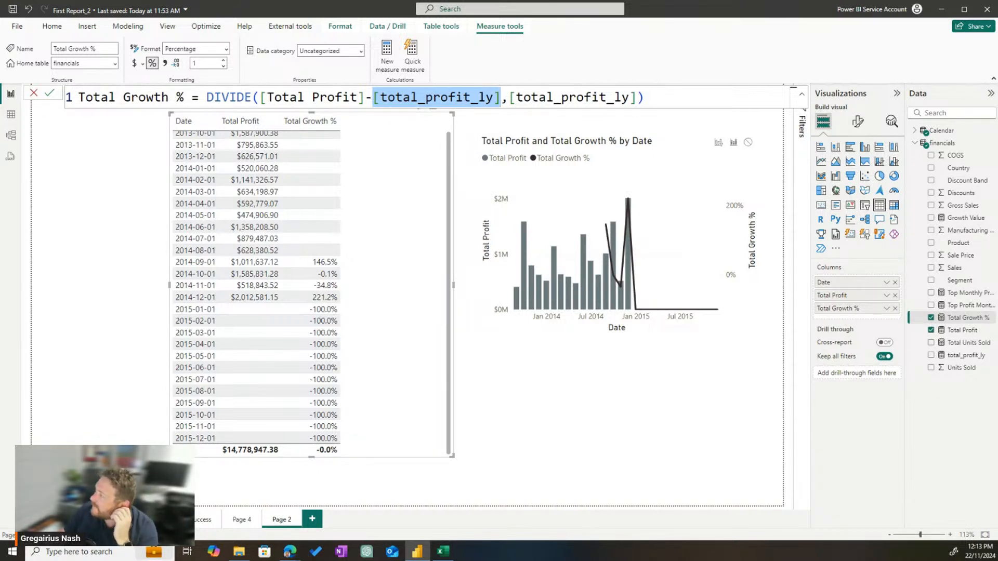
{"action": "left_click", "coordinate": [317, 98]}
{"action": "left_click_drag", "start_coordinate": [365, 98], "coordinate": [259, 97]}
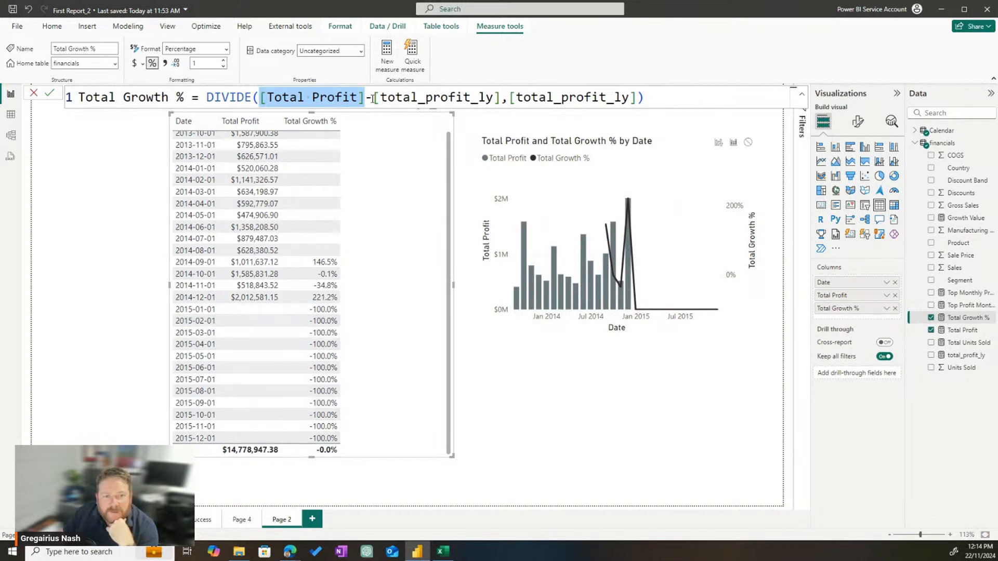
{"action": "left_click_drag", "start_coordinate": [372, 99], "coordinate": [504, 97]}
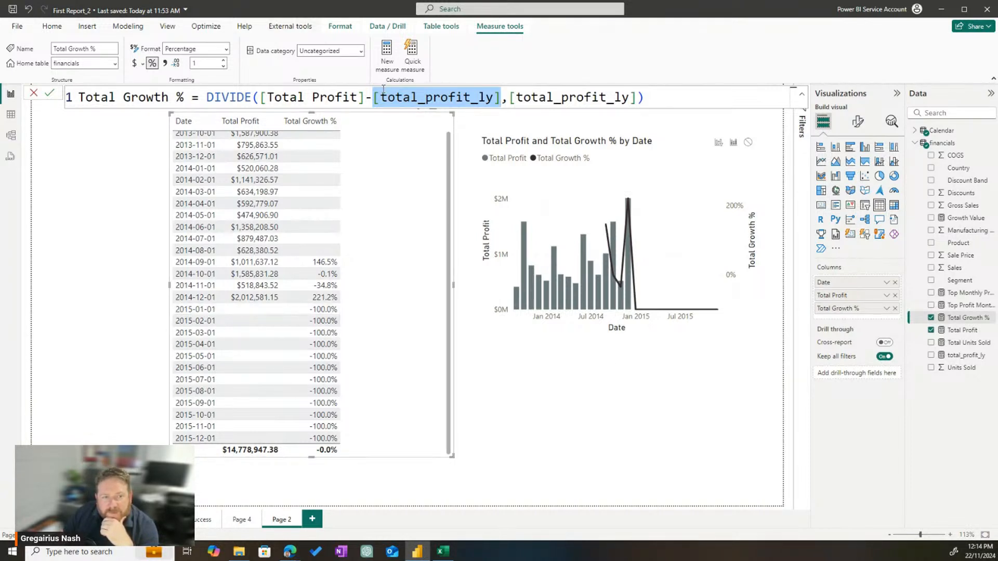
{"action": "left_click_drag", "start_coordinate": [367, 98], "coordinate": [254, 97]}
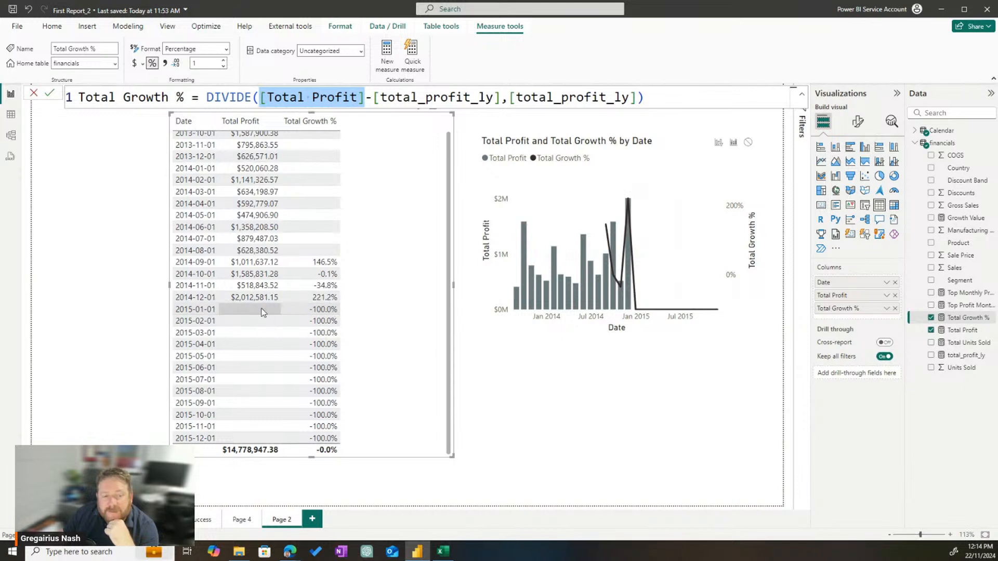
{"action": "left_click", "coordinate": [262, 98]}
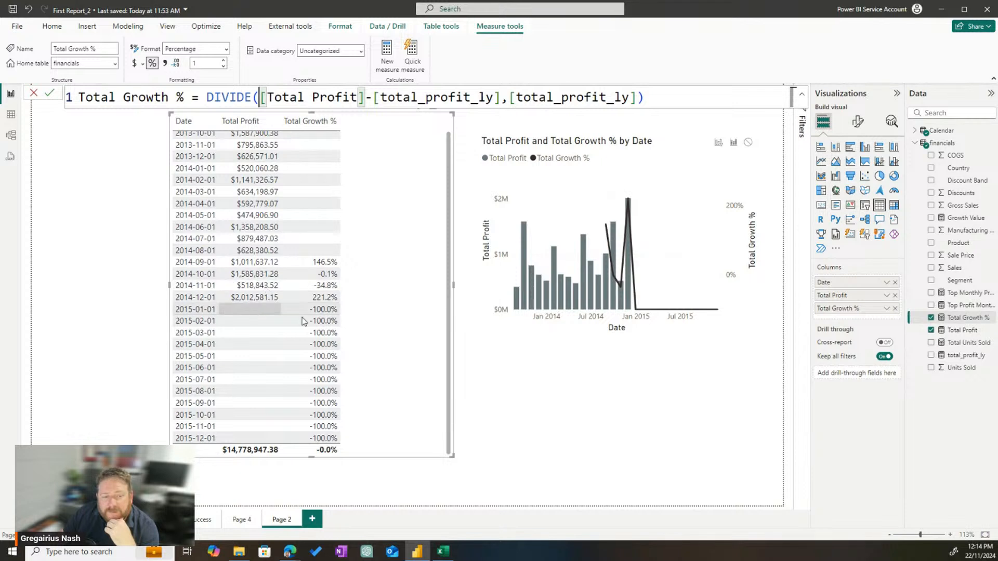
{"action": "left_click", "coordinate": [320, 251]}
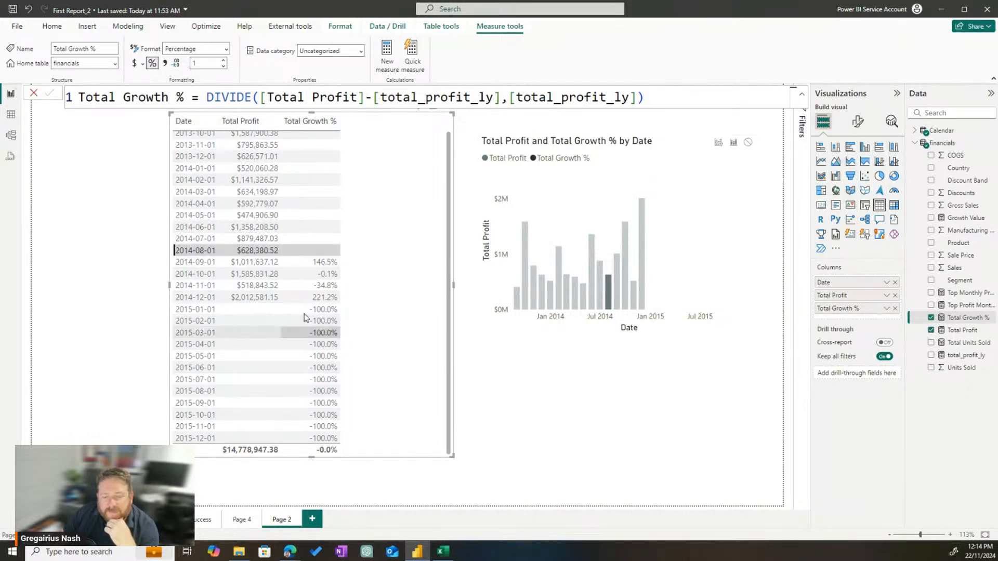
{"action": "left_click", "coordinate": [265, 250]}
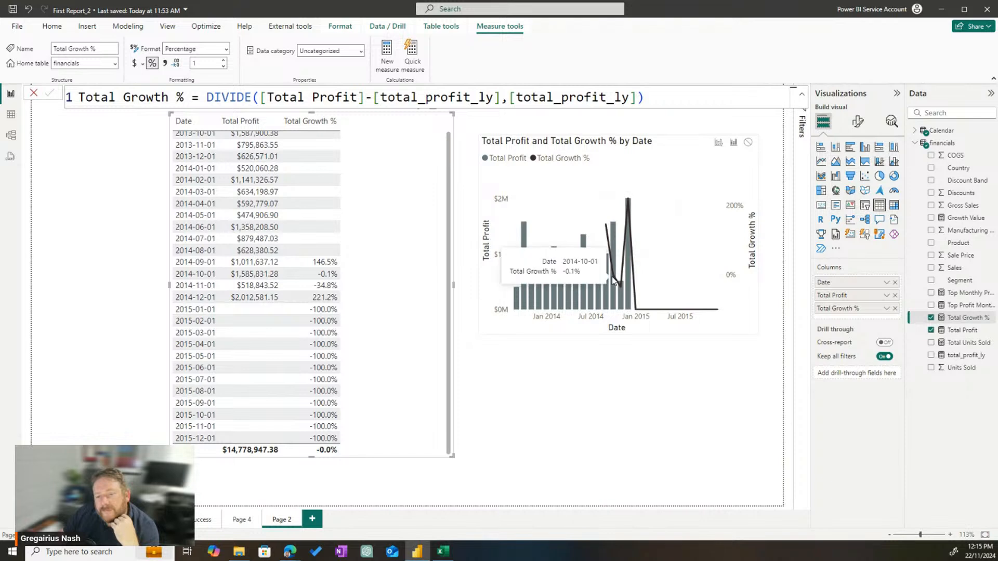
- Select the Total Profit and Total Growth % combo chart and expand its Date filter
{"action": "left_click", "coordinate": [661, 260]}
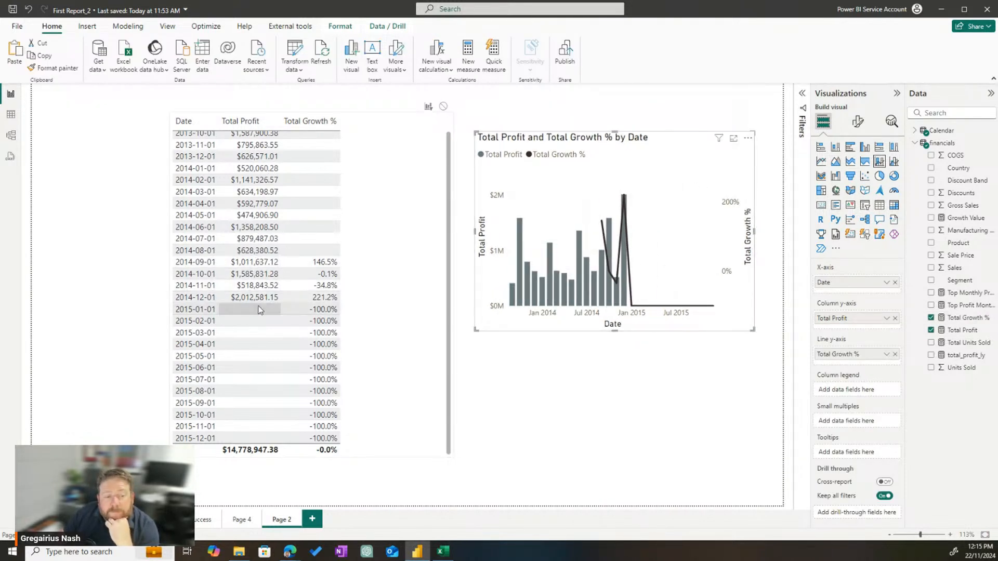
{"action": "left_click", "coordinate": [803, 95]}
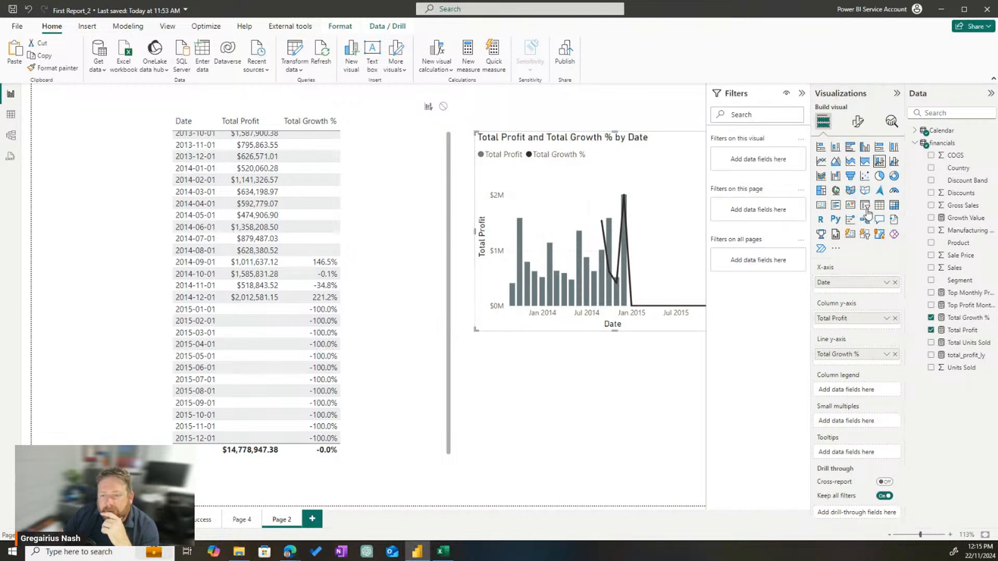
{"action": "left_click", "coordinate": [785, 156]}
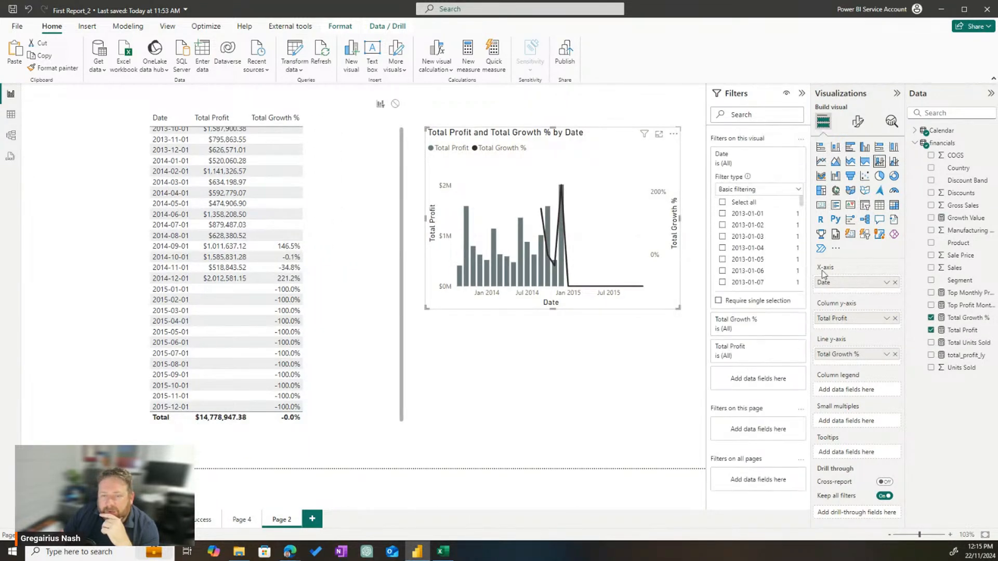
- Exclude the dates from 2013-01-01 through 2013-01-08 in the combo chart's Date filter
{"action": "left_click", "coordinate": [724, 215]}
{"action": "left_click", "coordinate": [723, 225]}
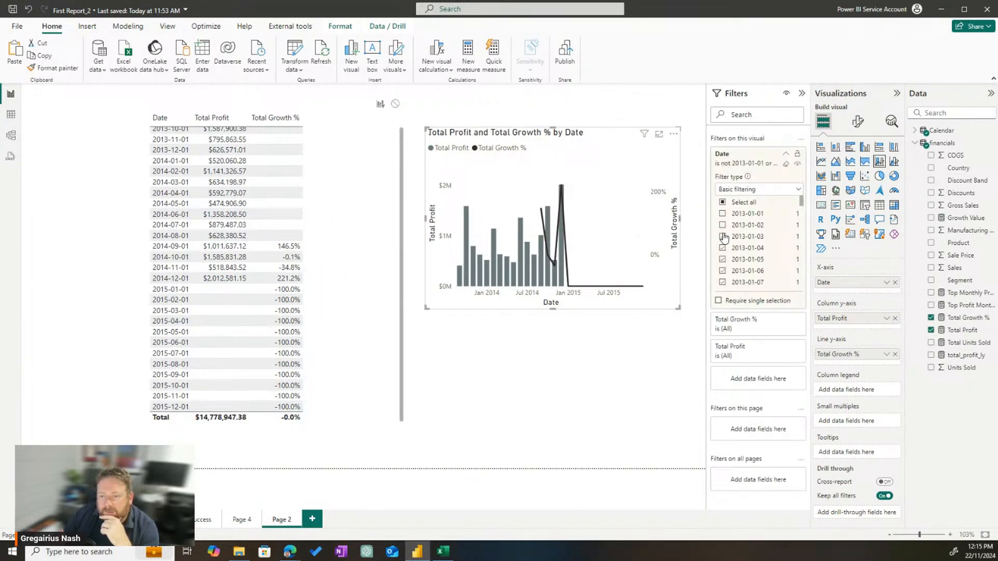
{"action": "left_click", "coordinate": [723, 248]}
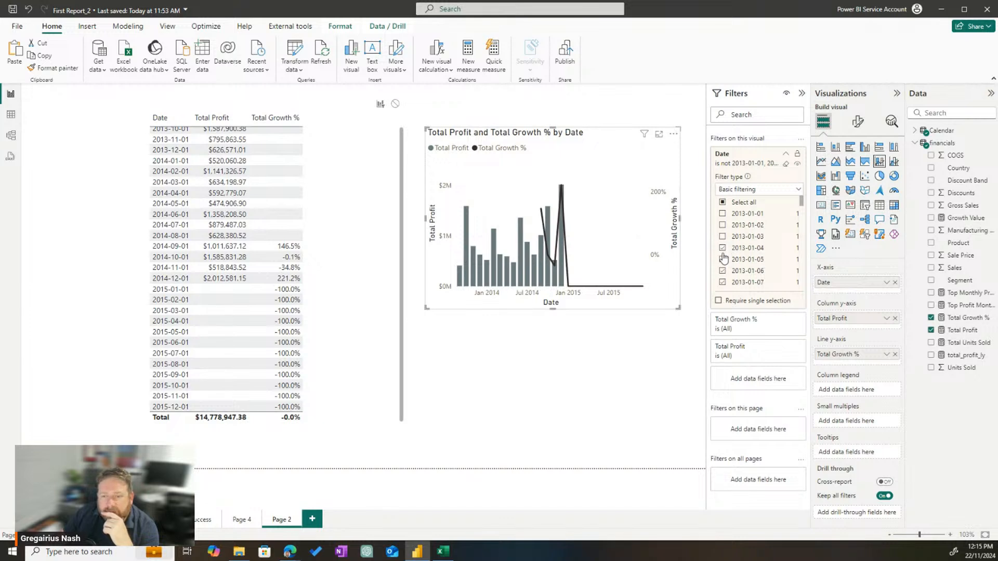
{"action": "left_click", "coordinate": [723, 260]}
{"action": "scroll", "coordinate": [745, 268], "scroll_direction": "down", "scroll_amount": 2}
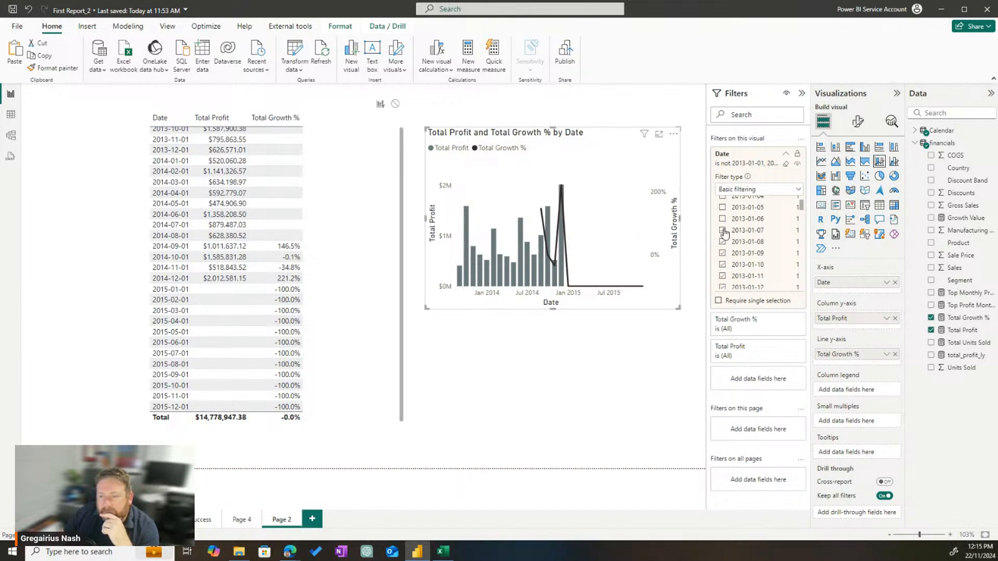
{"action": "scroll", "coordinate": [729, 269], "scroll_direction": "down", "scroll_amount": 8}
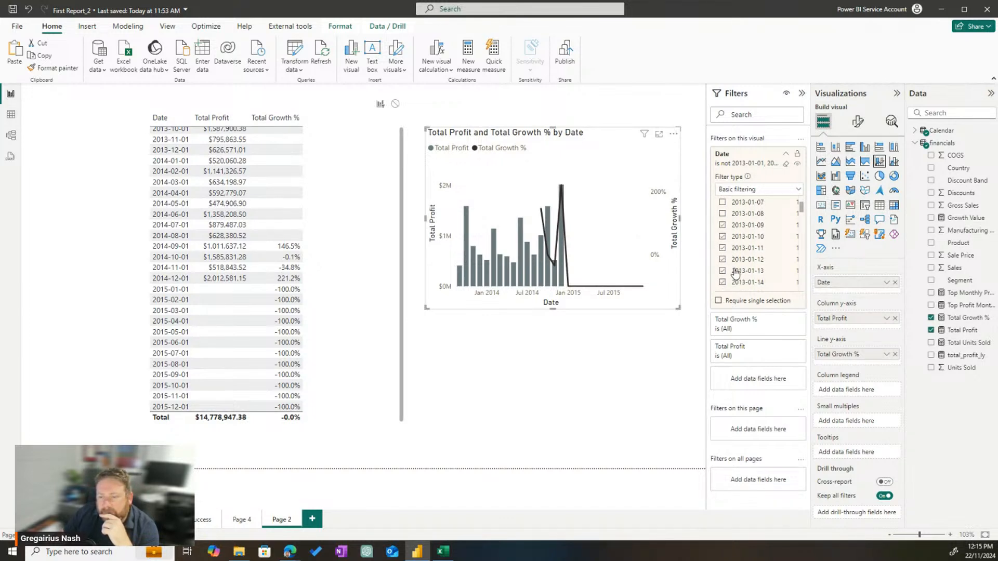
- Look through the remaining 2013 dates in the filter list and change the Date filter type to Advanced filtering
{"action": "scroll", "coordinate": [729, 282], "scroll_direction": "down", "scroll_amount": 20}
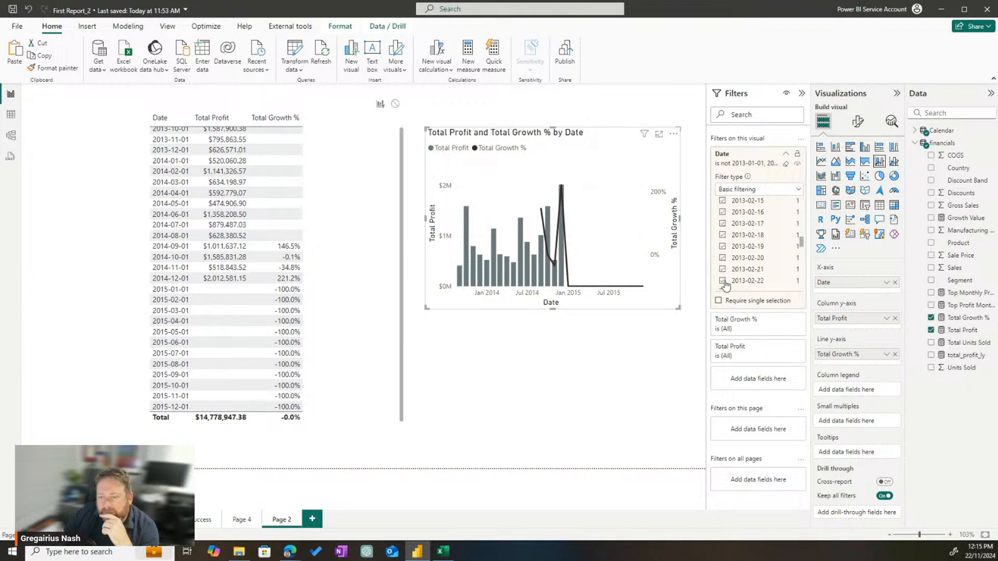
{"action": "scroll", "coordinate": [729, 282], "scroll_direction": "down", "scroll_amount": 20}
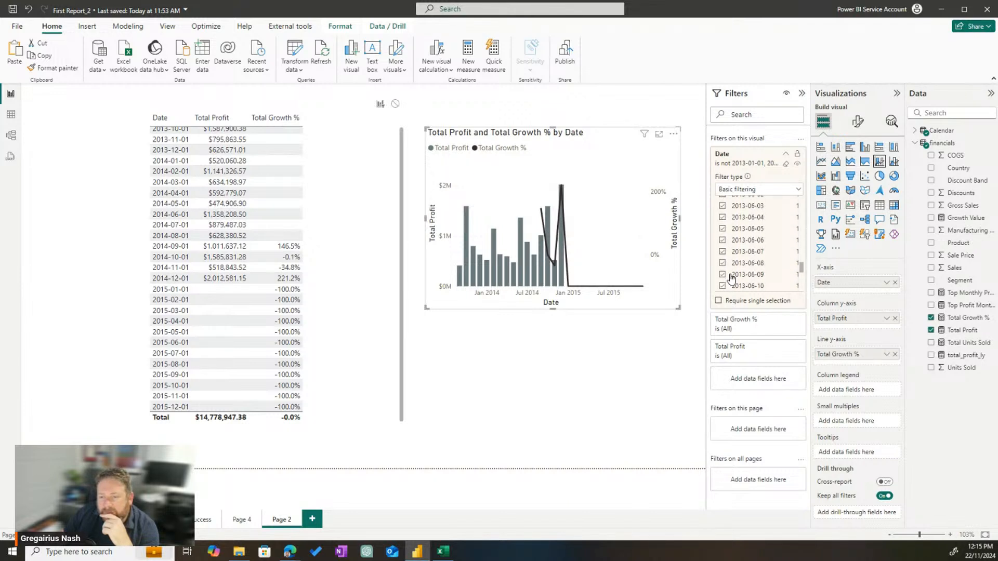
{"action": "scroll", "coordinate": [732, 275], "scroll_direction": "up", "scroll_amount": 20}
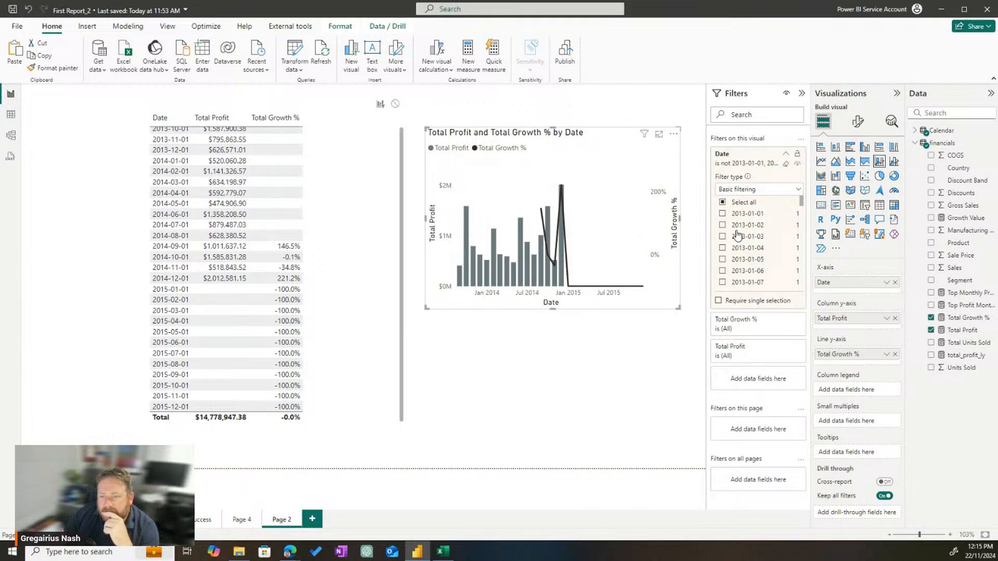
{"action": "scroll", "coordinate": [738, 235], "scroll_direction": "down", "scroll_amount": 16}
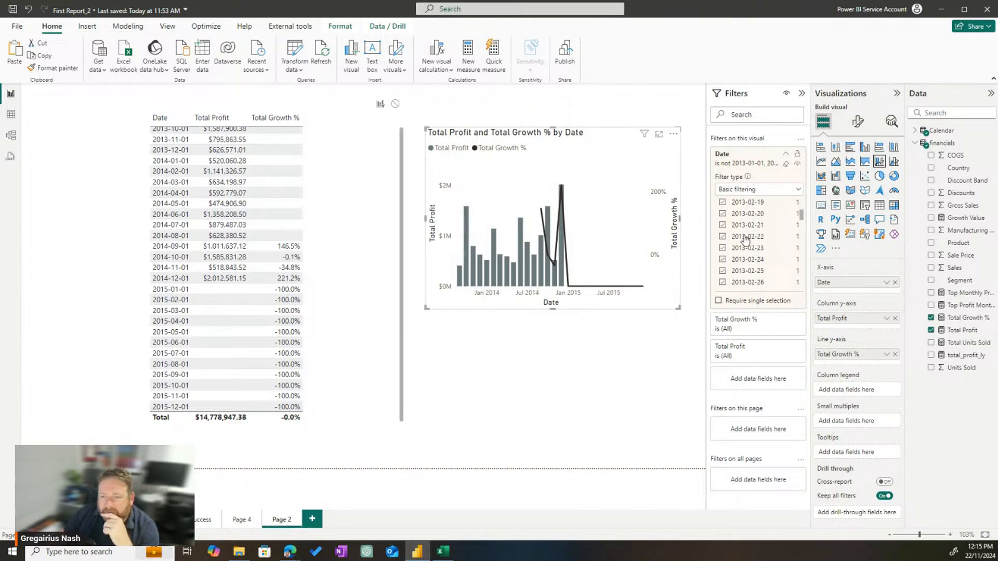
{"action": "scroll", "coordinate": [730, 215], "scroll_direction": "up", "scroll_amount": 15}
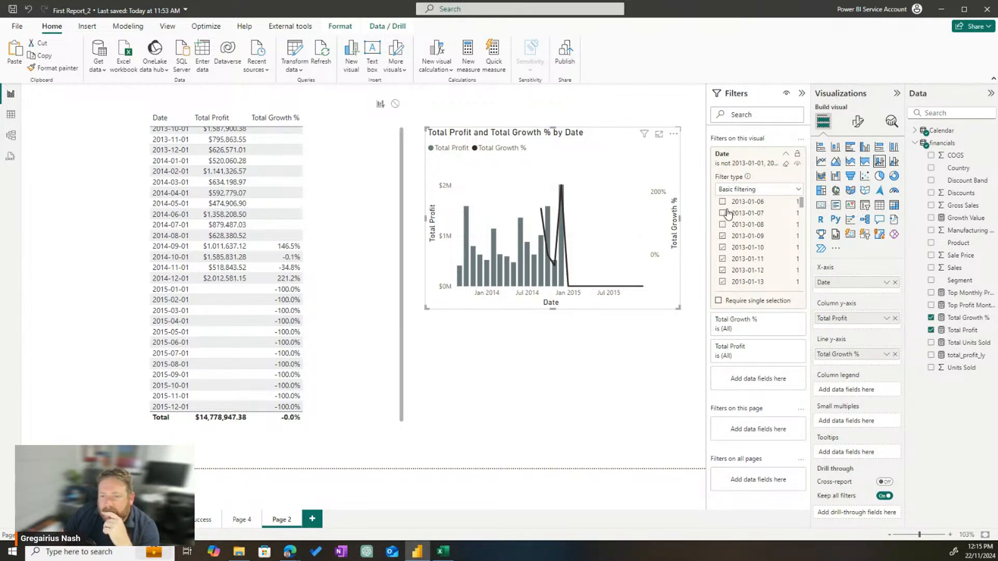
{"action": "scroll", "coordinate": [733, 218], "scroll_direction": "up", "scroll_amount": 1}
{"action": "left_click", "coordinate": [753, 190]}
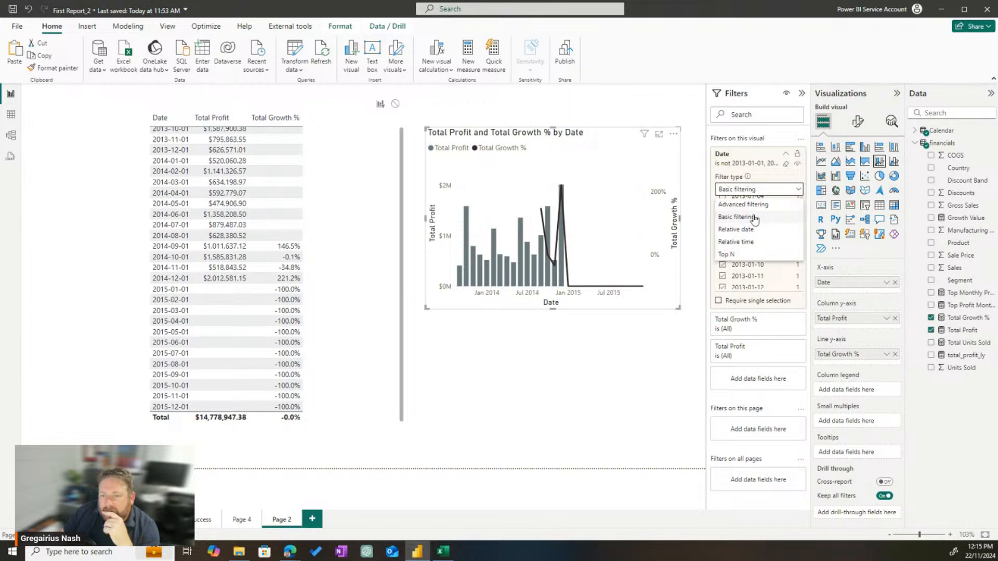
{"action": "left_click", "coordinate": [745, 205]}
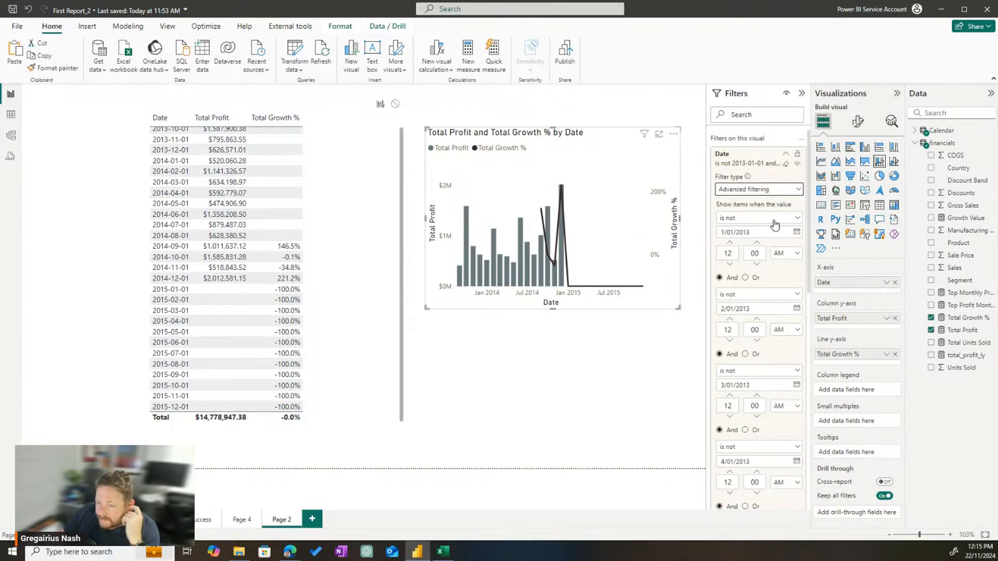
- Set the first Date filter condition to "is on or after" 1/09/2014
{"action": "left_click", "coordinate": [775, 219]}
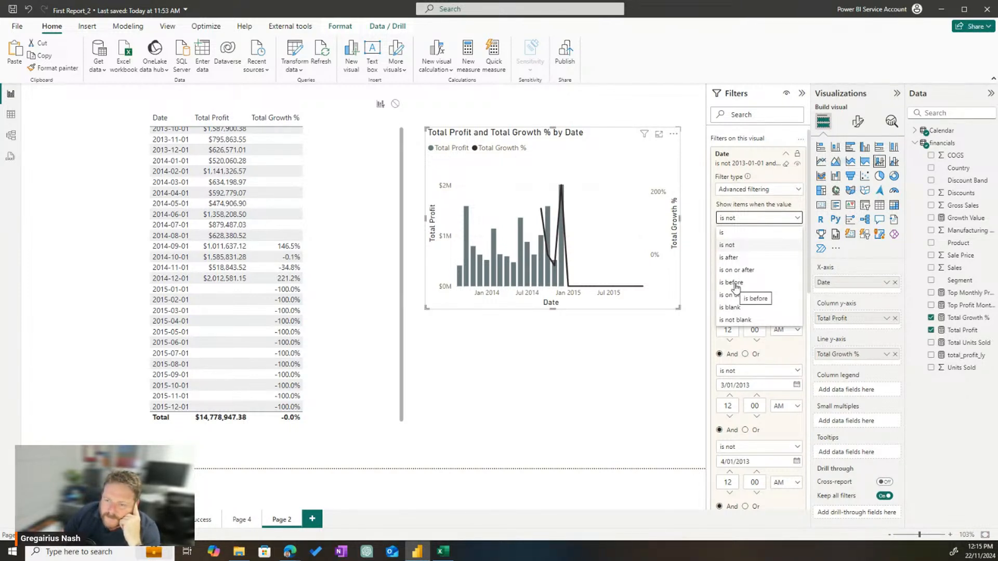
{"action": "left_click", "coordinate": [731, 257]}
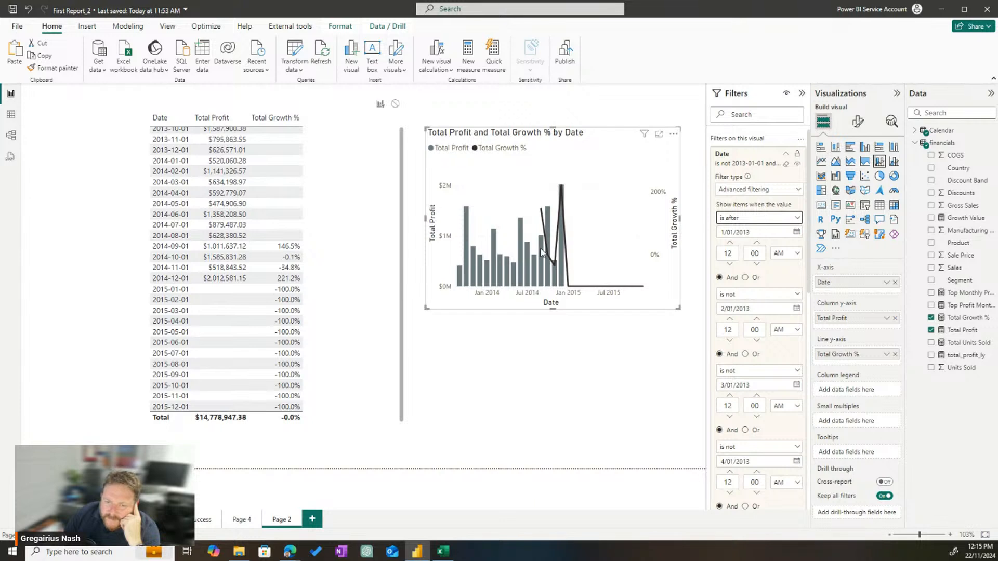
{"action": "mouse_move", "coordinate": [543, 253]}
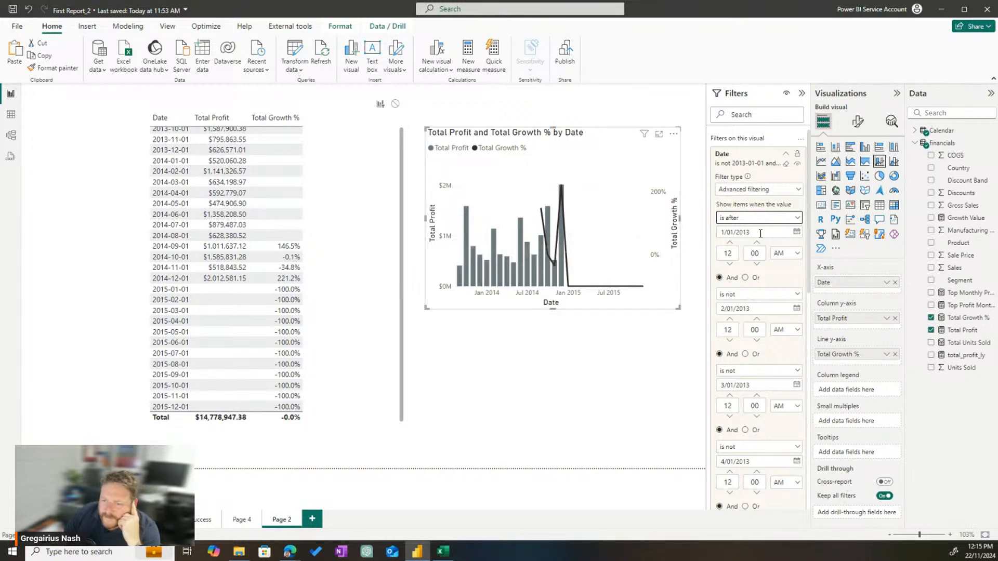
{"action": "left_click", "coordinate": [796, 233]}
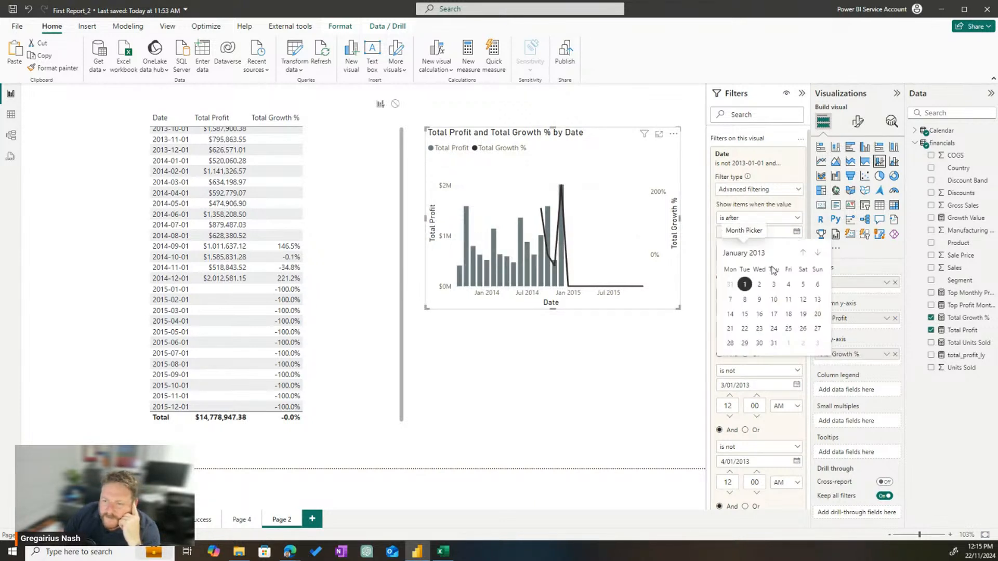
{"action": "left_click", "coordinate": [762, 254]}
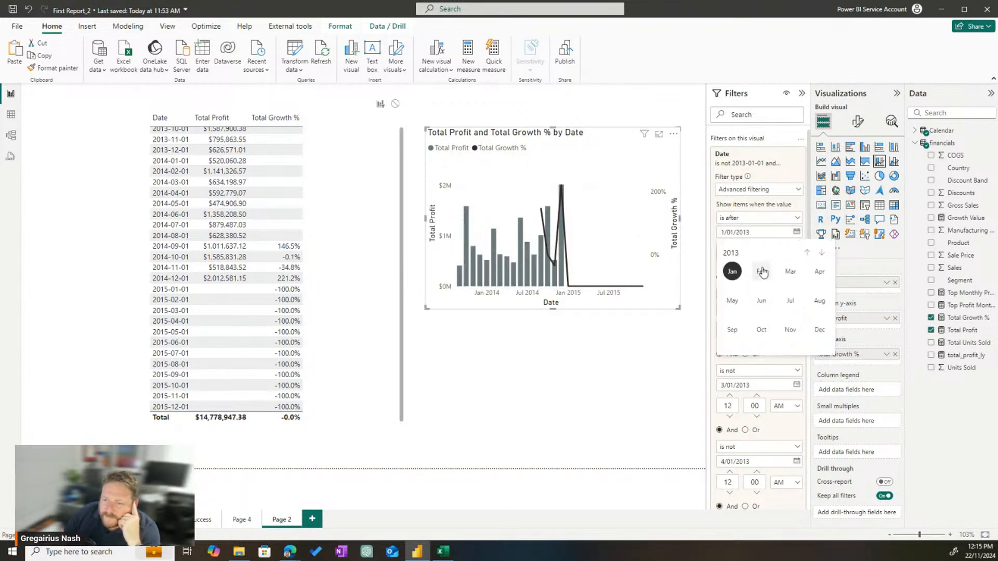
{"action": "left_click", "coordinate": [822, 253]}
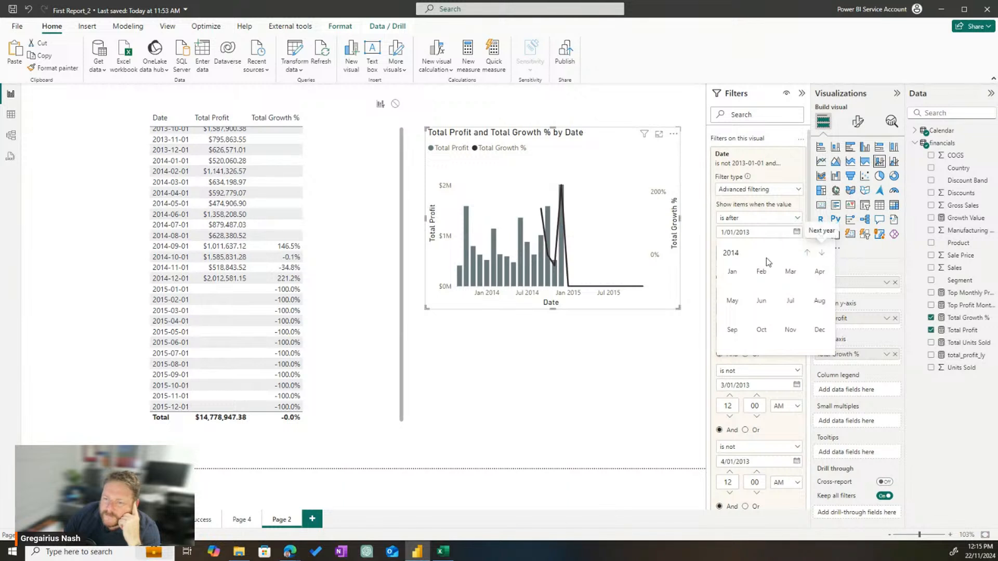
{"action": "left_click", "coordinate": [733, 330]}
{"action": "left_click", "coordinate": [730, 286]}
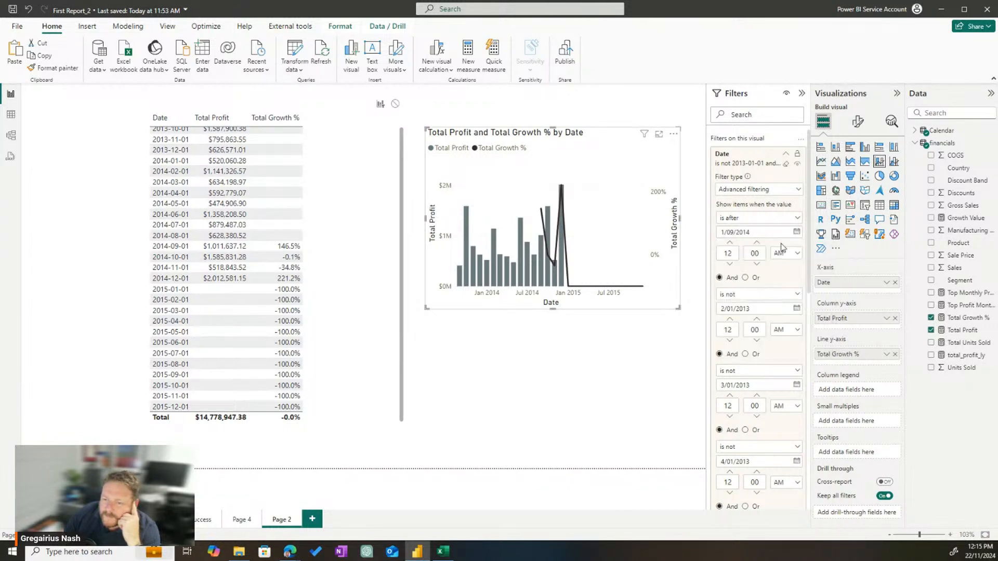
{"action": "left_click", "coordinate": [748, 219]}
{"action": "left_click", "coordinate": [740, 272]}
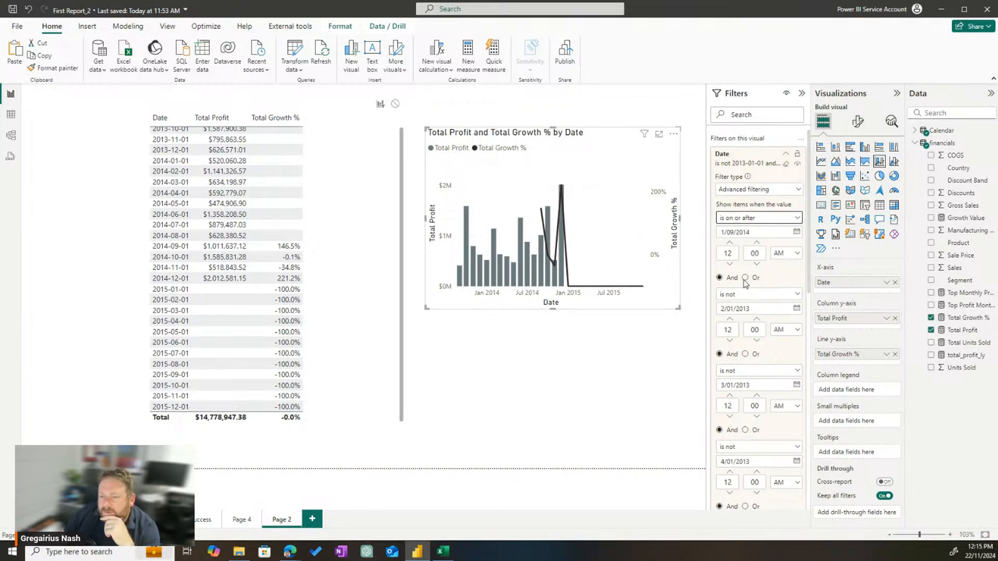
- Set the second Date filter condition to "is on or before" 2/12/2014
{"action": "left_click", "coordinate": [757, 293]}
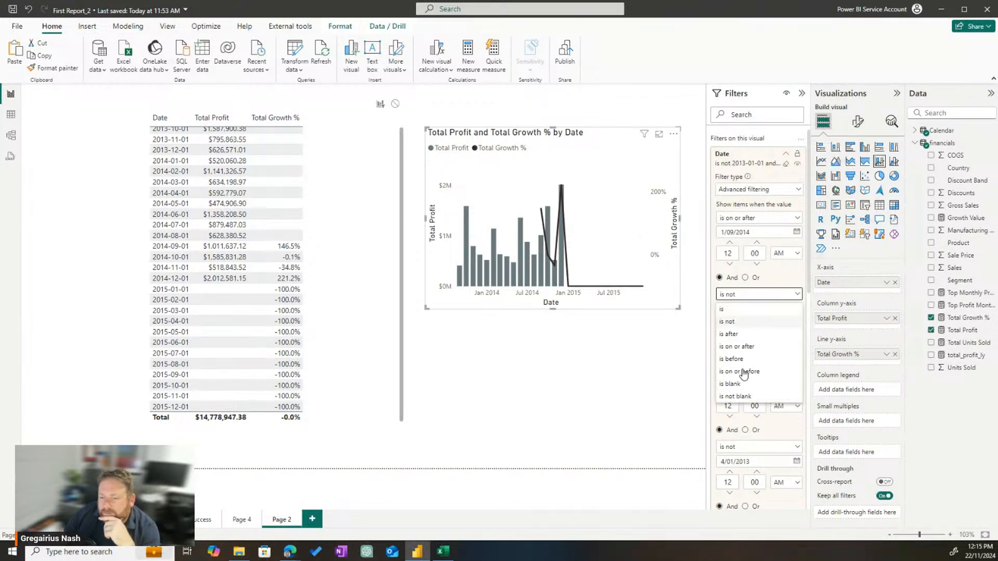
{"action": "left_click", "coordinate": [743, 371]}
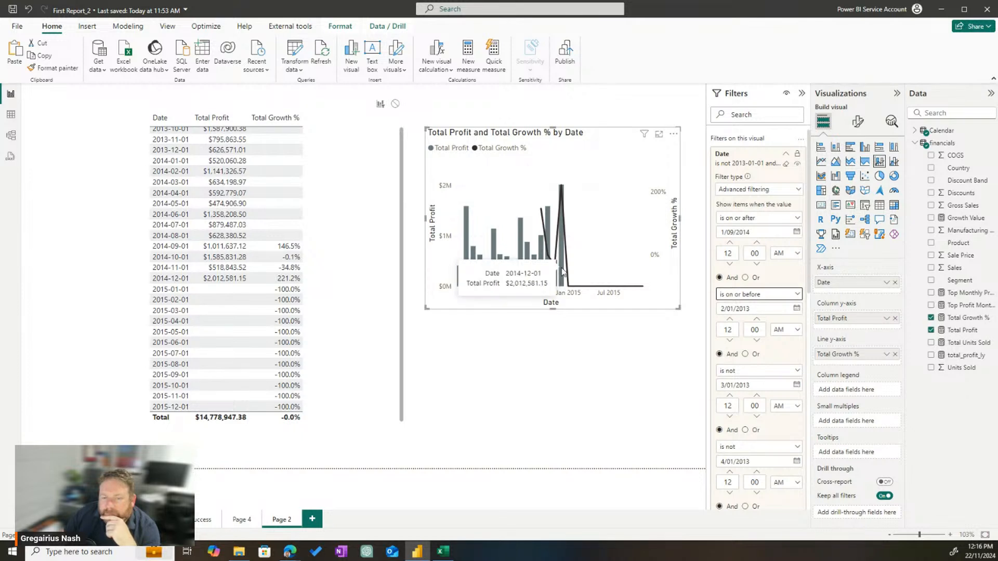
{"action": "left_click", "coordinate": [797, 310]}
{"action": "left_click", "coordinate": [762, 332]}
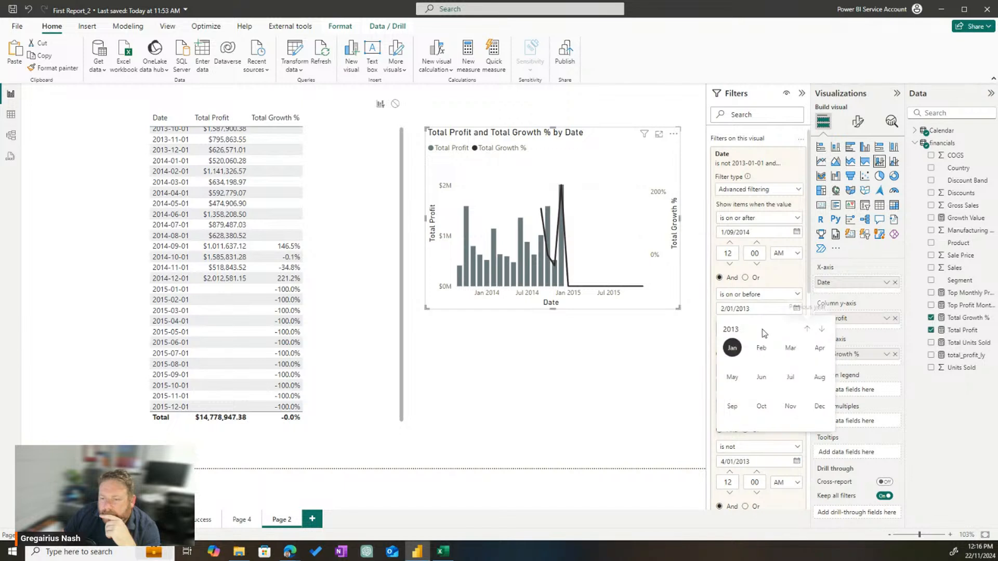
{"action": "left_click", "coordinate": [824, 331]}
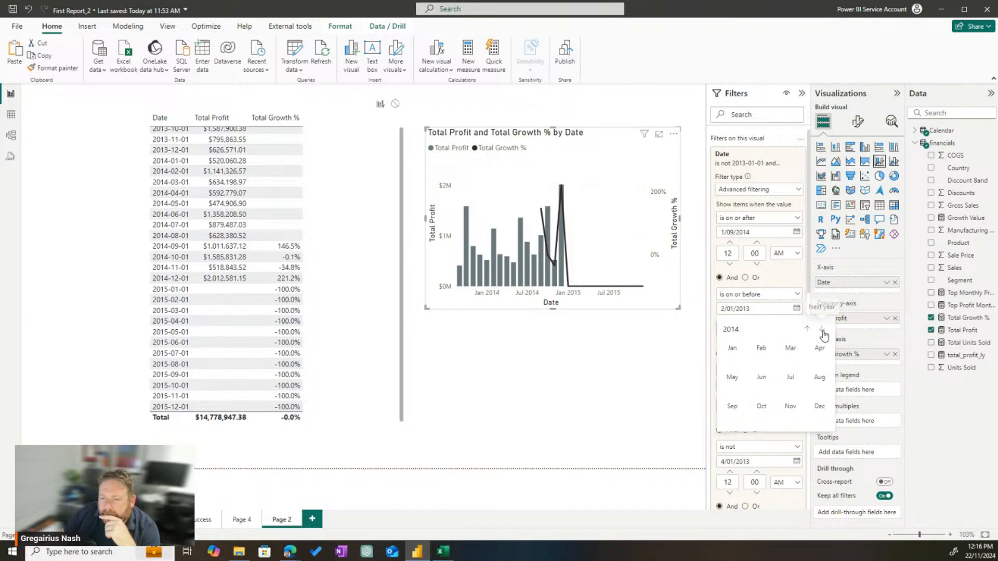
{"action": "left_click", "coordinate": [820, 406]}
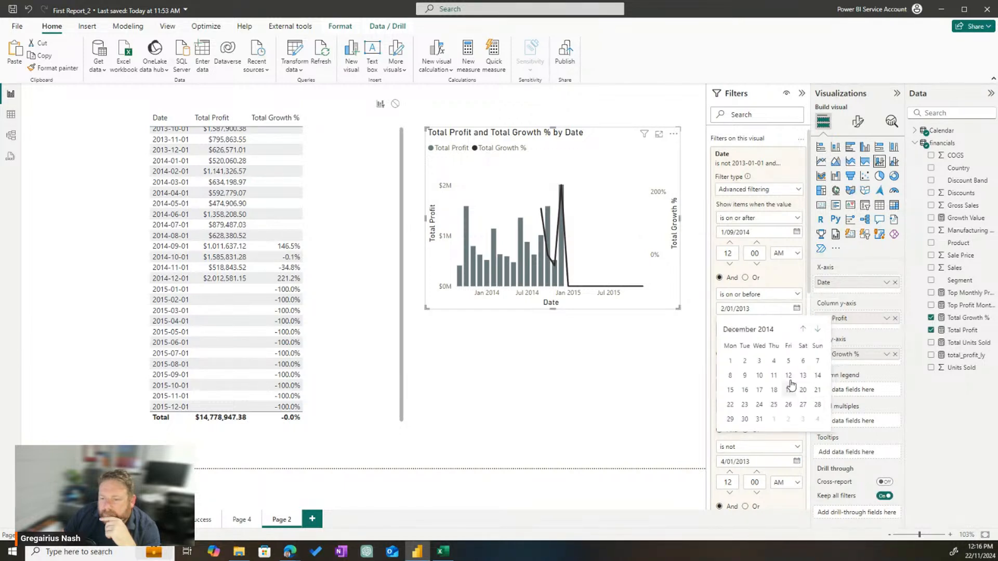
{"action": "left_click", "coordinate": [744, 362]}
- Review the remaining "is not" conditions and apply the advanced Date filter to the combo chart
{"action": "scroll", "coordinate": [788, 350], "scroll_direction": "down", "scroll_amount": 4}
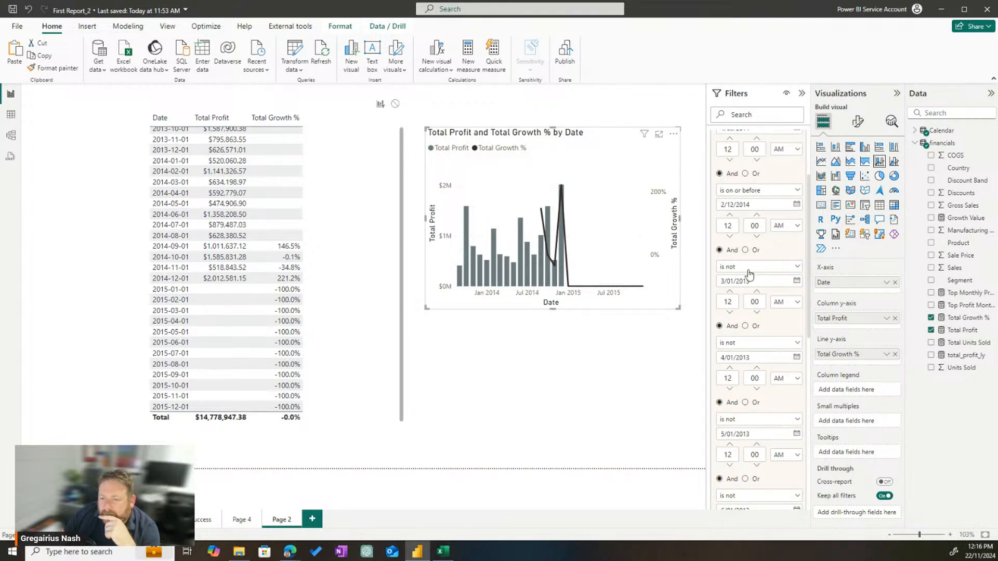
{"action": "scroll", "coordinate": [782, 271], "scroll_direction": "up", "scroll_amount": 2}
{"action": "scroll", "coordinate": [767, 317], "scroll_direction": "up", "scroll_amount": 2}
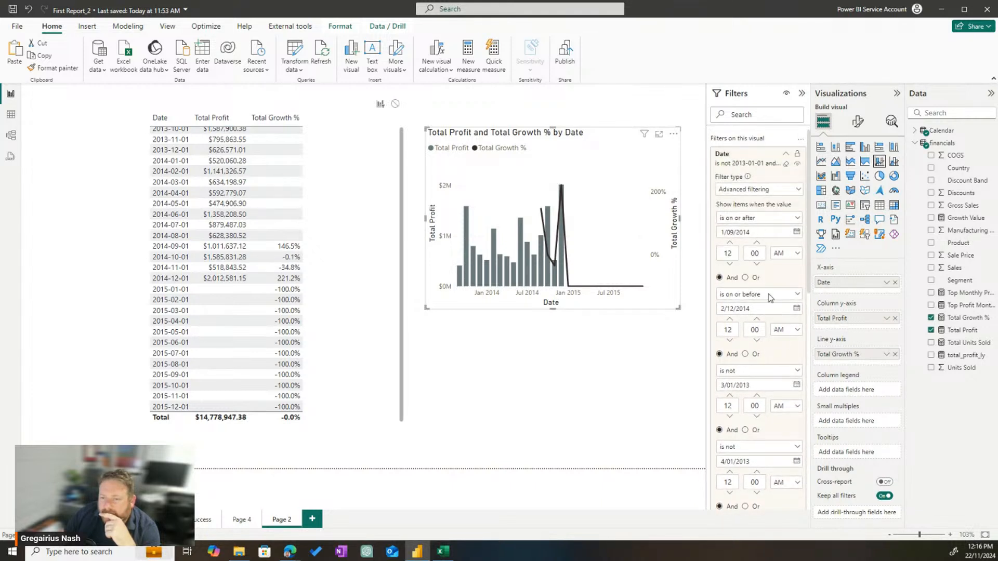
{"action": "scroll", "coordinate": [769, 369], "scroll_direction": "down", "scroll_amount": 10}
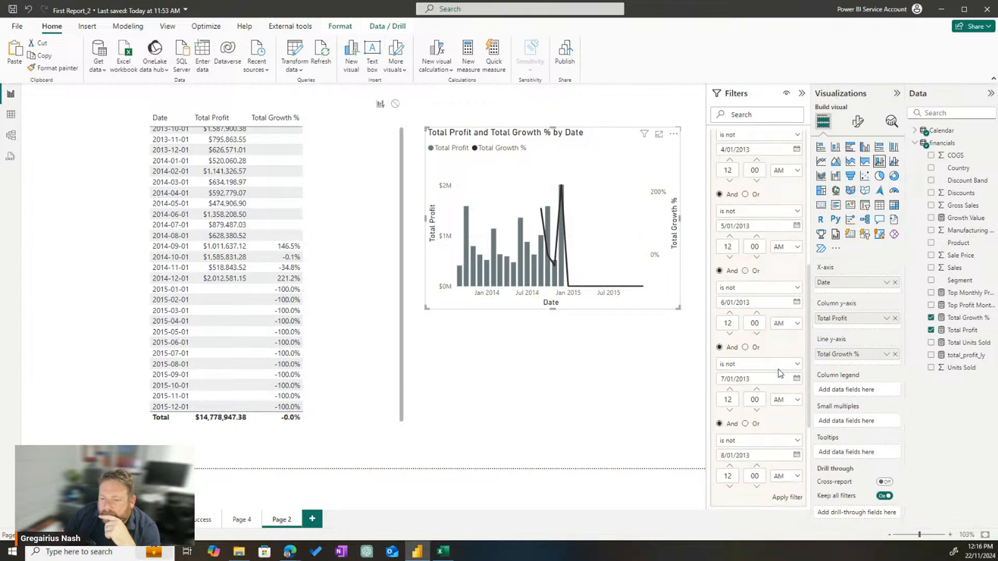
{"action": "scroll", "coordinate": [759, 284], "scroll_direction": "up", "scroll_amount": 10}
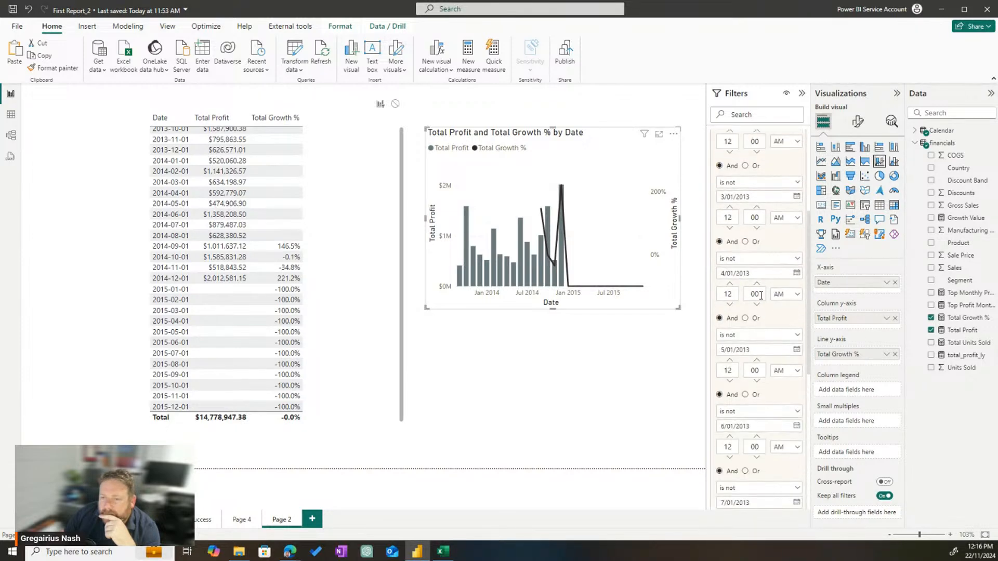
{"action": "left_click", "coordinate": [759, 193]}
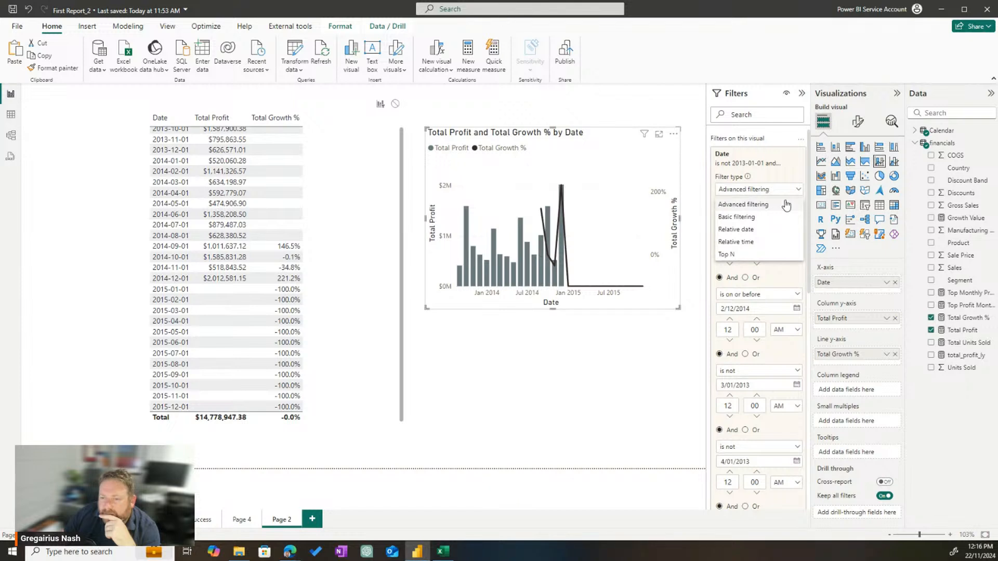
{"action": "left_click", "coordinate": [759, 176]}
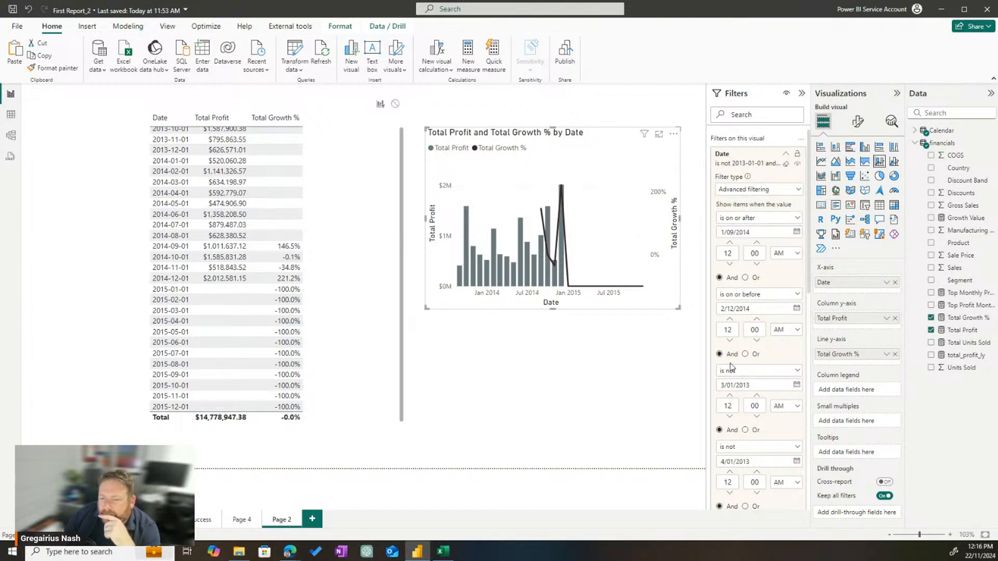
{"action": "scroll", "coordinate": [731, 367], "scroll_direction": "down", "scroll_amount": 7}
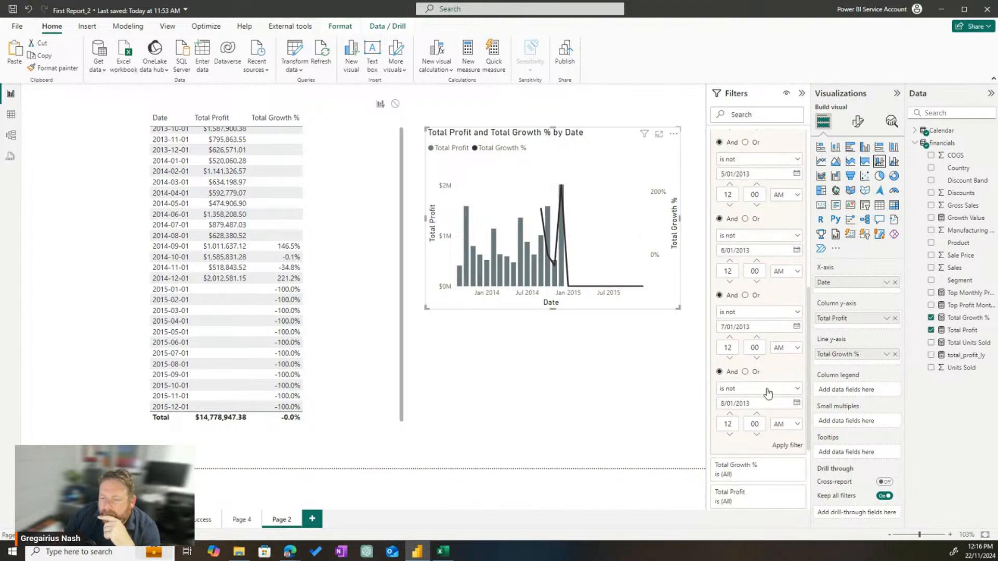
{"action": "left_click", "coordinate": [788, 445]}
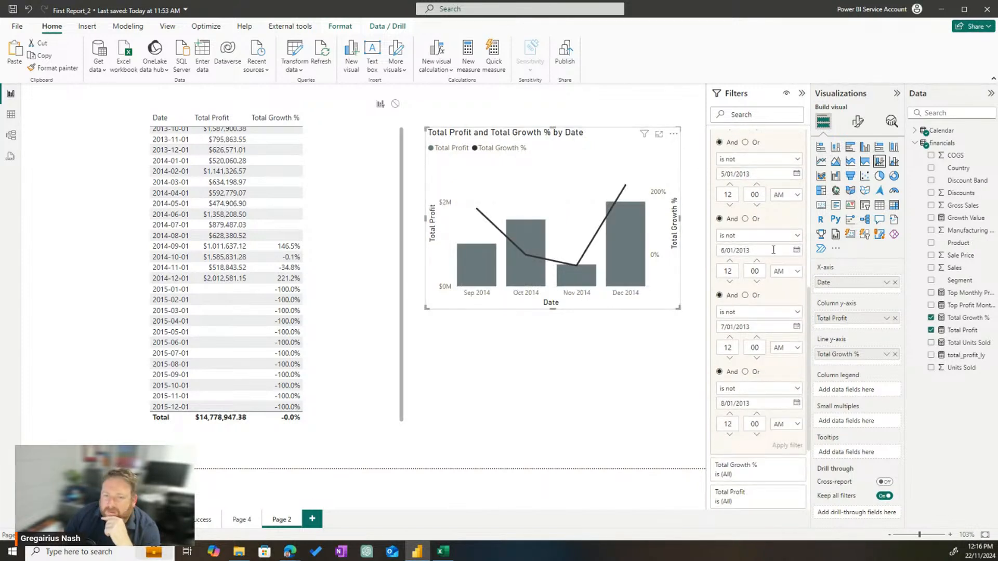
- Collapse the Filters pane, then narrow the Total Profit and Total Growth % combo chart and reposition it beside the table
{"action": "left_click", "coordinate": [802, 93]}
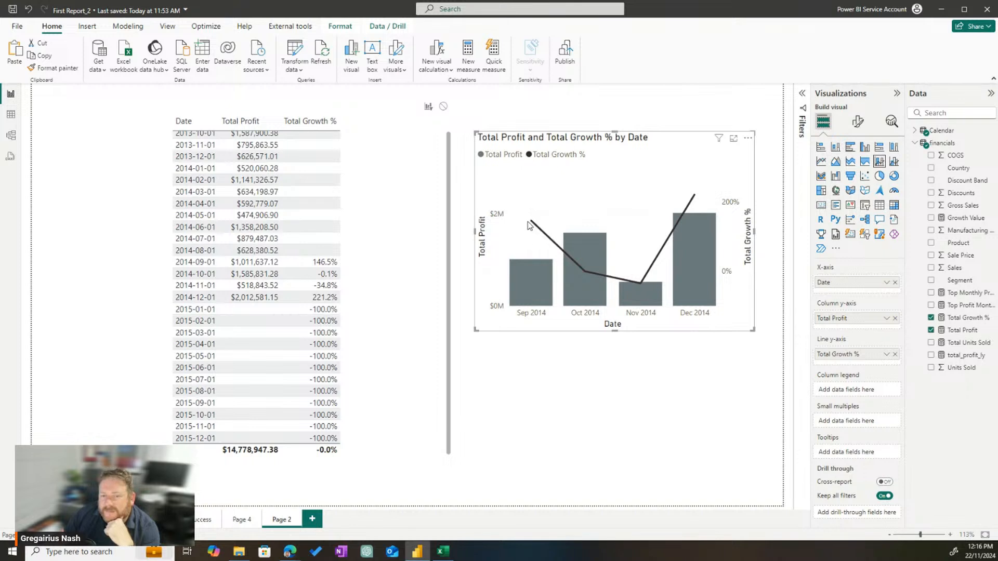
{"action": "left_click_drag", "start_coordinate": [567, 139], "coordinate": [554, 120]}
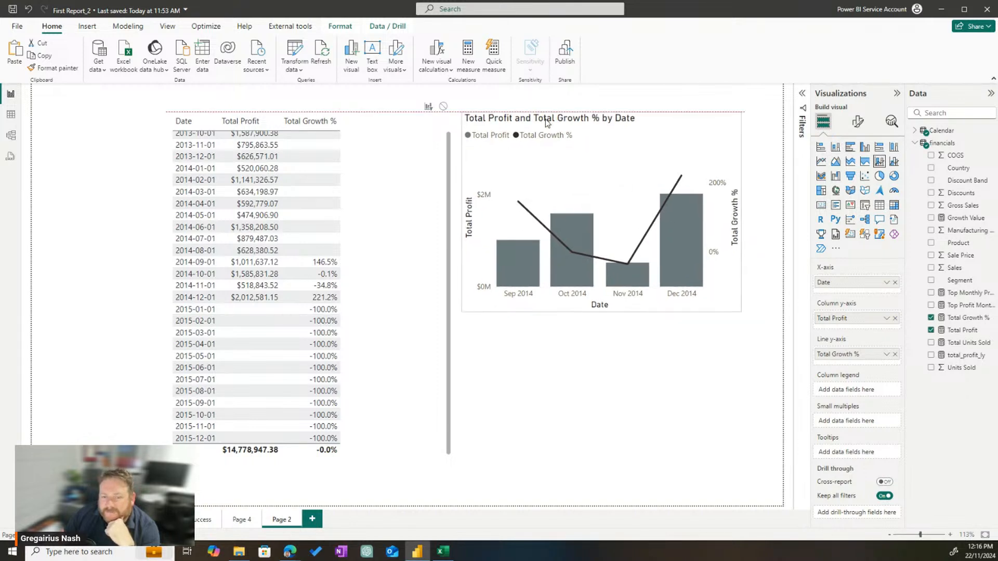
{"action": "left_click_drag", "start_coordinate": [742, 311], "coordinate": [685, 311]}
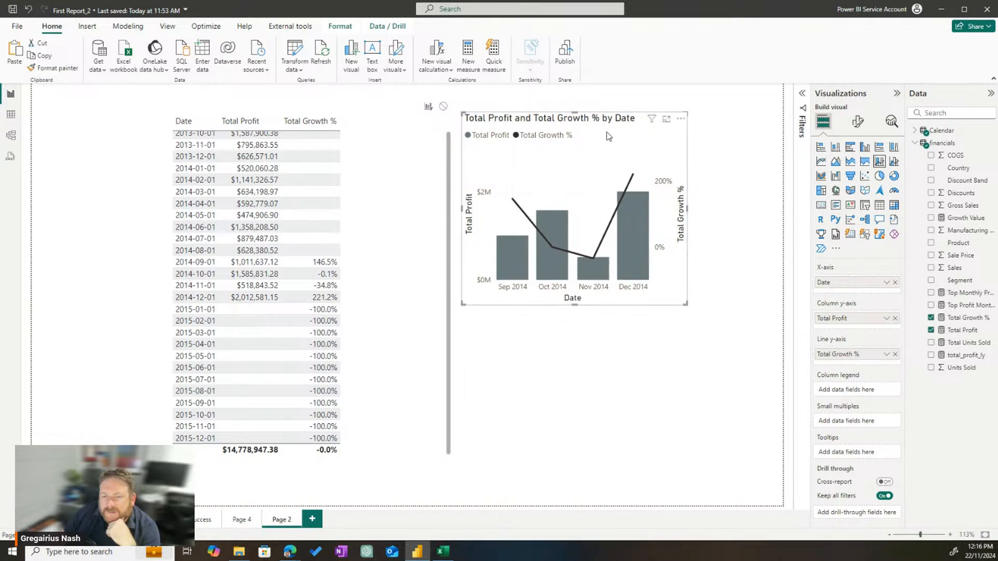
{"action": "left_click_drag", "start_coordinate": [594, 126], "coordinate": [633, 136]}
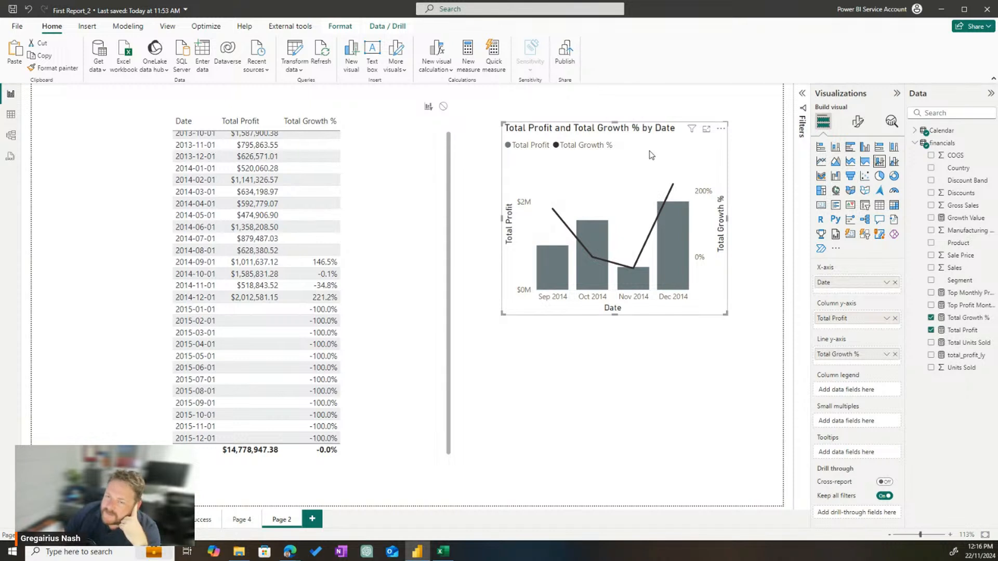
{"action": "left_click_drag", "start_coordinate": [639, 149], "coordinate": [618, 159]}
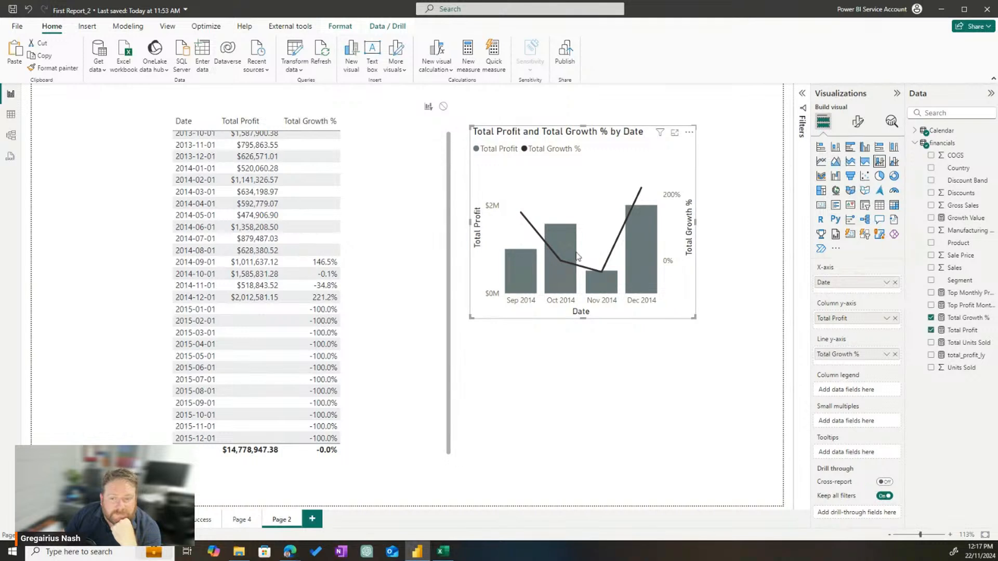
- Inspect the monthly Total Growth % points on the combo chart and compare the zero levels of its two y-axes
{"action": "mouse_move", "coordinate": [524, 219]}
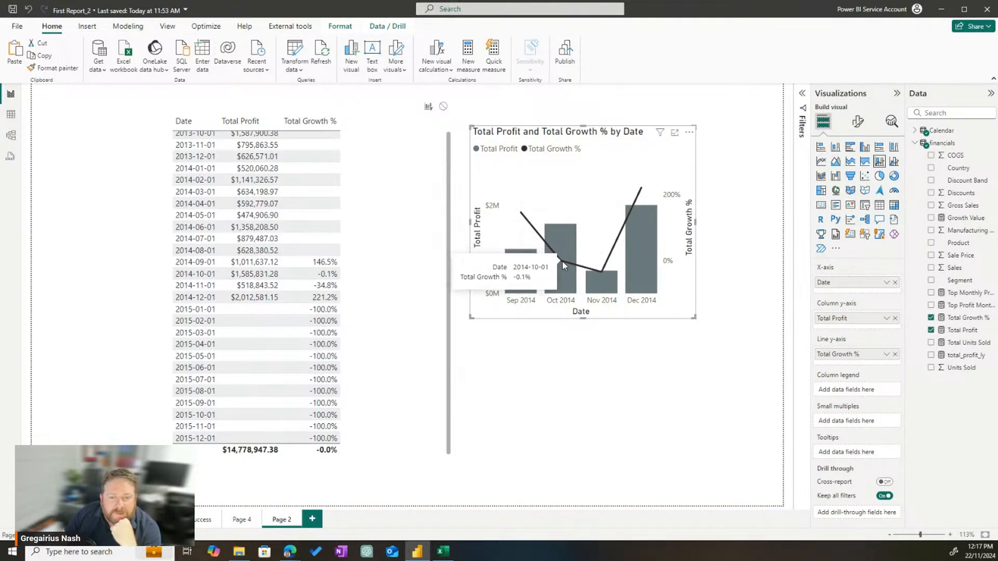
{"action": "mouse_move", "coordinate": [592, 274]}
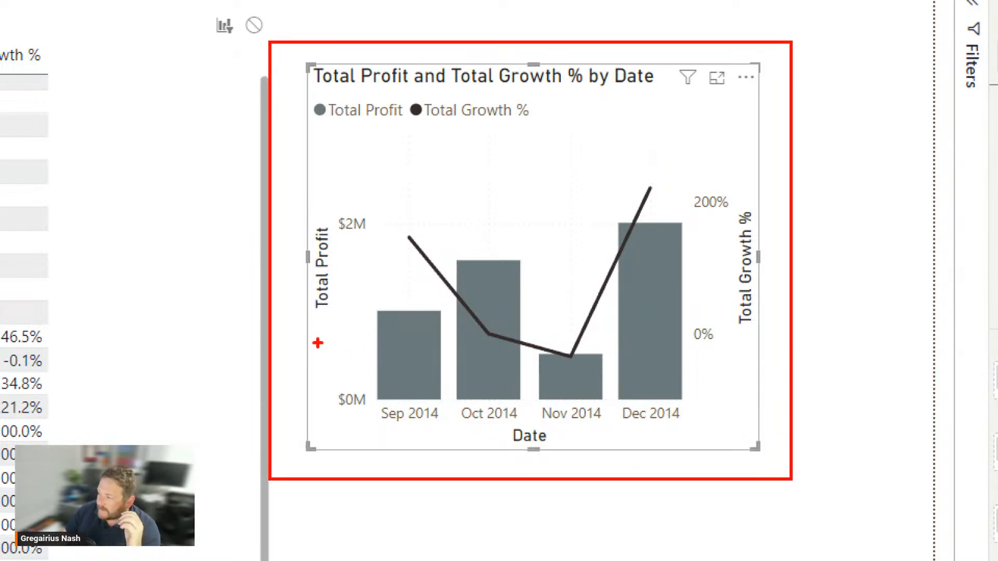
{"action": "left_click_drag", "start_coordinate": [316, 343], "coordinate": [626, 350]}
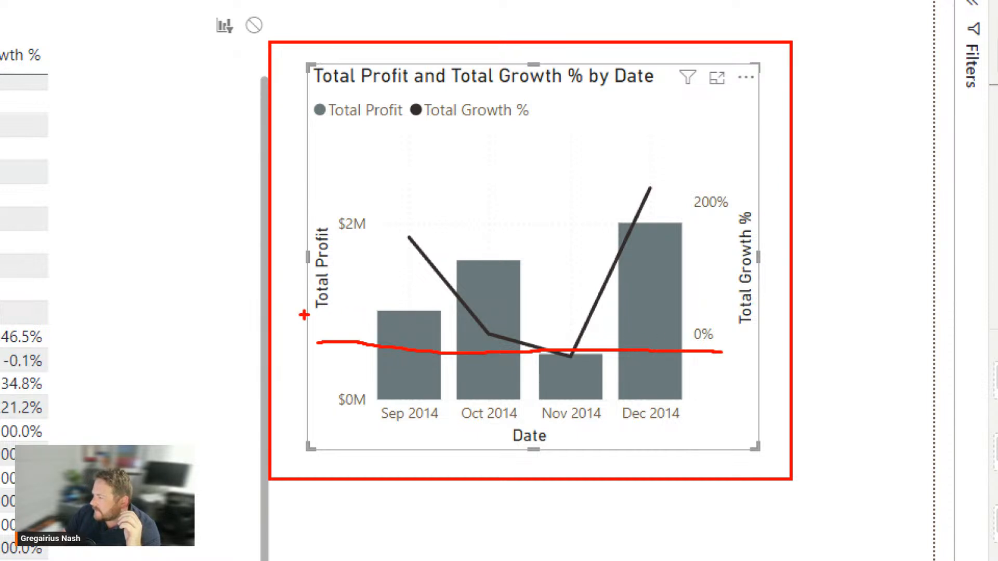
{"action": "left_click_drag", "start_coordinate": [331, 326], "coordinate": [713, 331]}
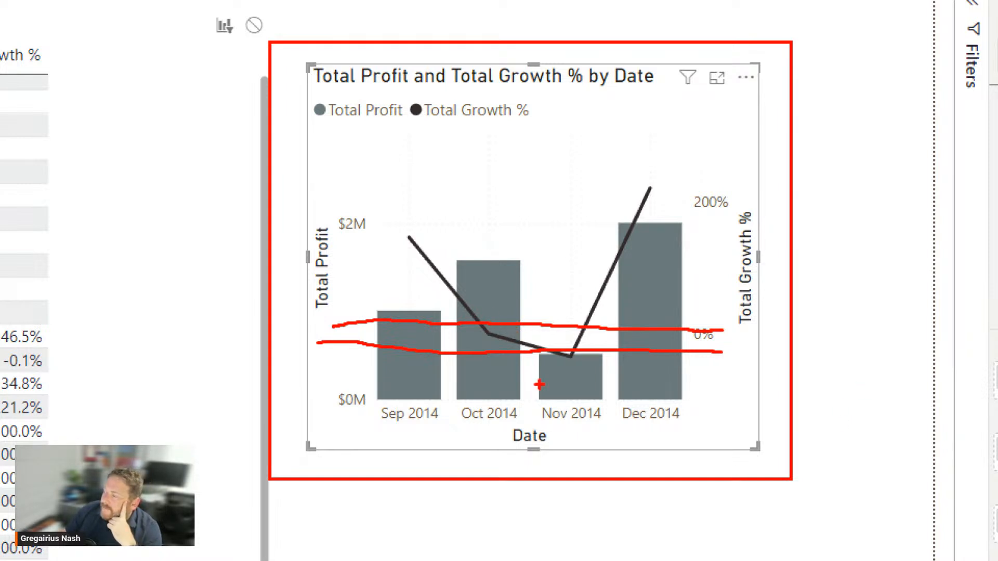
{"action": "left_click_drag", "start_coordinate": [696, 398], "coordinate": [725, 398]}
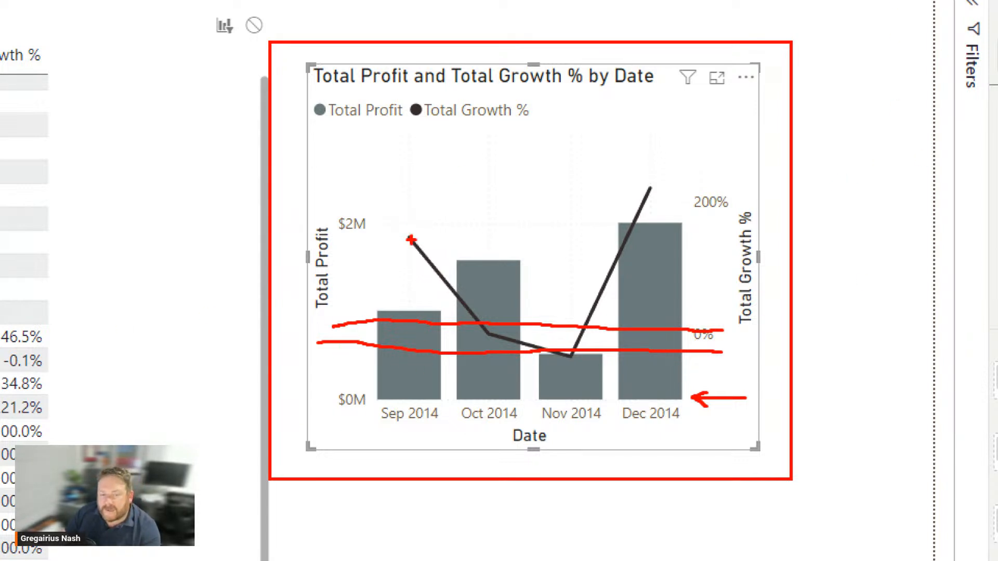
{"action": "key", "text": "Escape"}
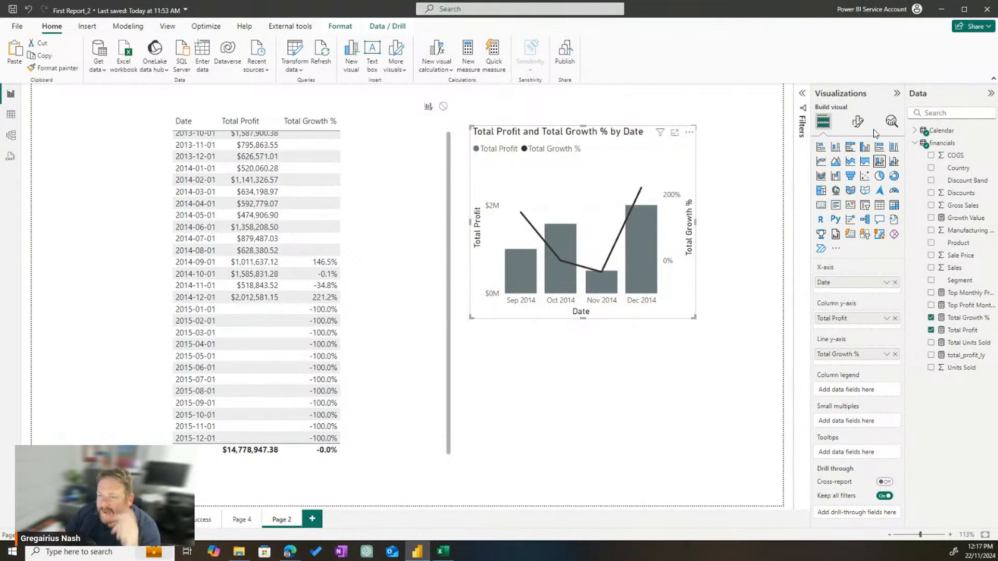
- Expand the combo chart's Y-axis and Secondary y-axis format settings and match each one to its axis on the chart
{"action": "left_click", "coordinate": [858, 121]}
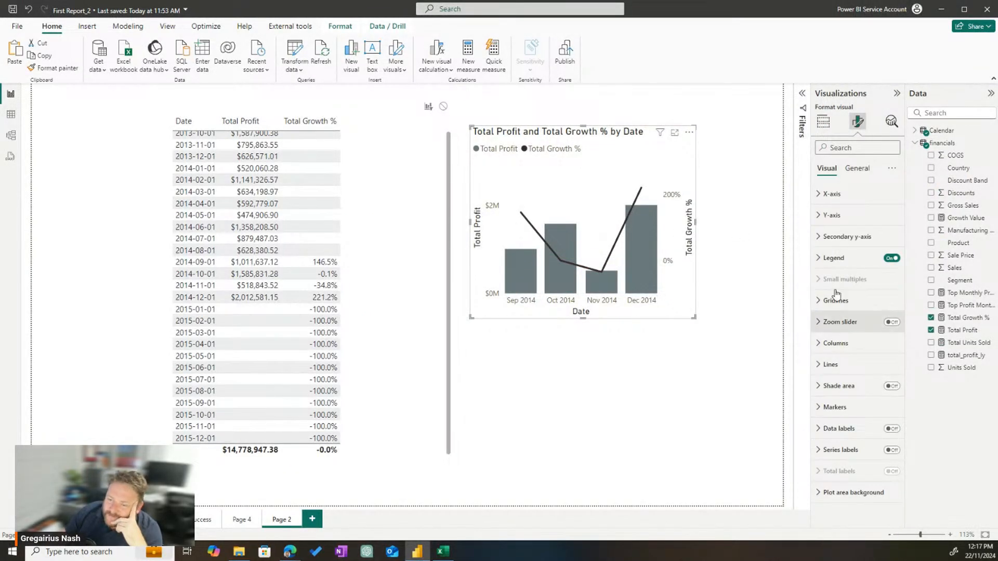
{"action": "left_click", "coordinate": [831, 216]}
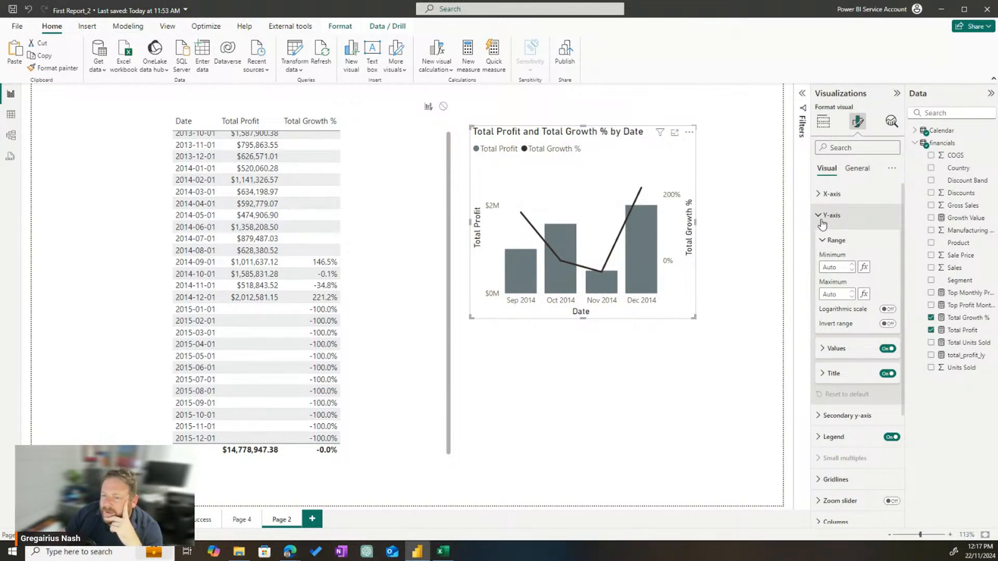
{"action": "left_click", "coordinate": [826, 422]}
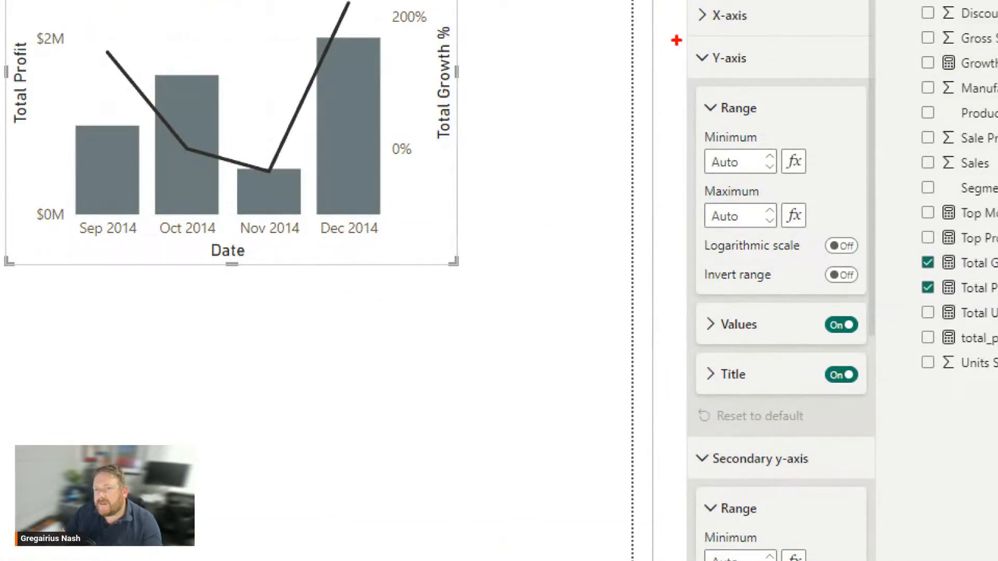
{"action": "left_click_drag", "start_coordinate": [676, 40], "coordinate": [807, 120]}
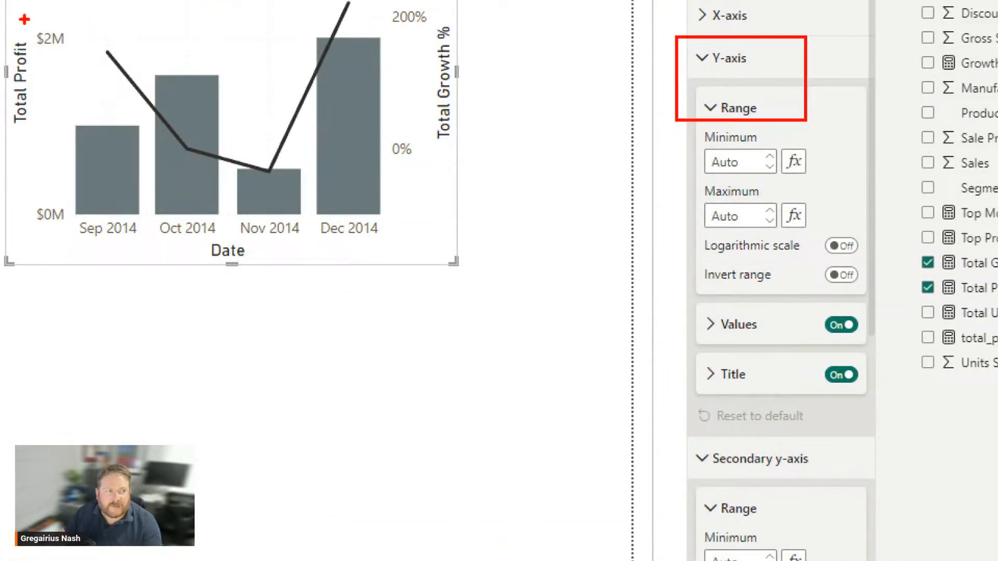
{"action": "left_click_drag", "start_coordinate": [23, 18], "coordinate": [80, 235]}
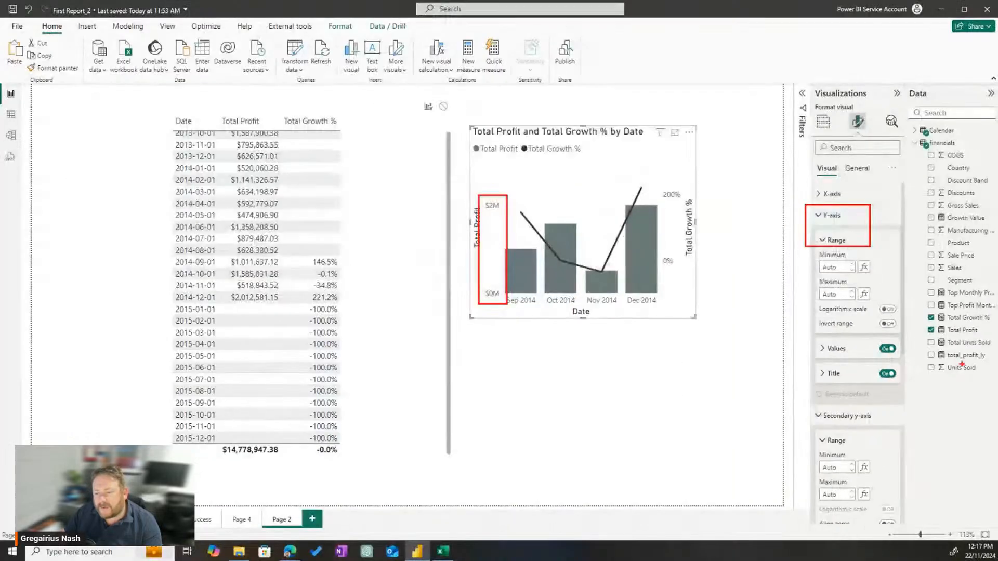
{"action": "left_click_drag", "start_coordinate": [705, 430], "coordinate": [739, 465]}
{"action": "mouse_move", "coordinate": [837, 419]}
{"action": "left_mouse_down"}
{"action": "mouse_move", "coordinate": [875, 454]}
{"action": "mouse_move", "coordinate": [897, 515]}
{"action": "left_mouse_up"}
{"action": "left_click_drag", "start_coordinate": [657, 175], "coordinate": [695, 291]}
{"action": "key", "text": "Escape"}
- Examine the Secondary y-axis minimum and maximum range settings against the chart's misaligned profit and growth baselines
{"action": "scroll", "coordinate": [842, 312], "scroll_direction": "down", "scroll_amount": 5}
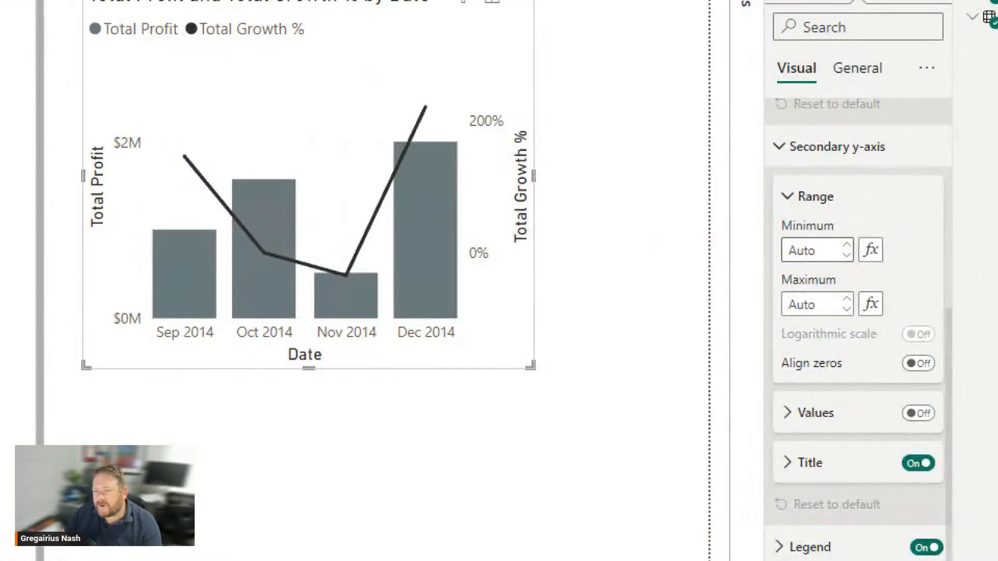
{"action": "left_click_drag", "start_coordinate": [808, 237], "coordinate": [895, 302]}
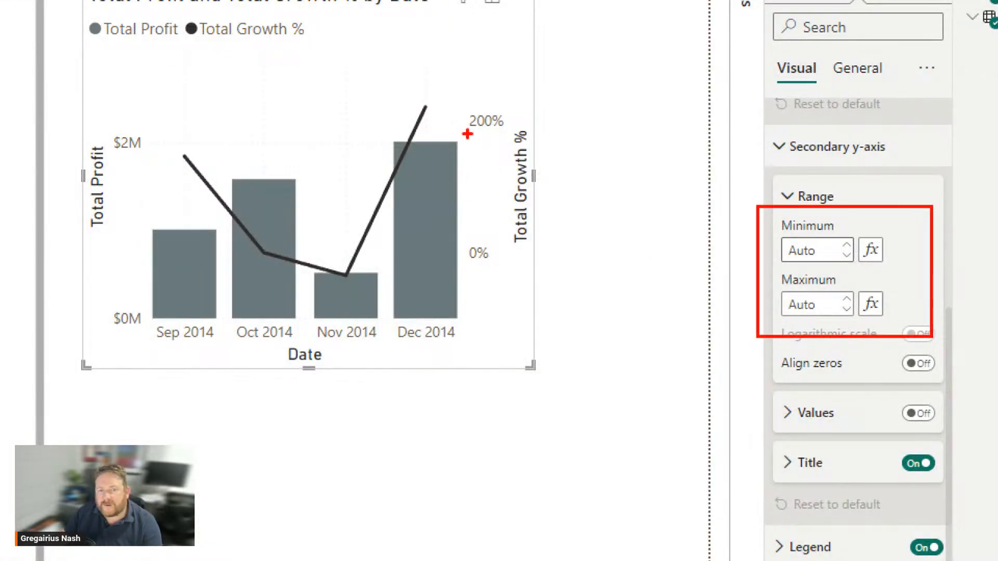
{"action": "left_click_drag", "start_coordinate": [463, 104], "coordinate": [520, 136]}
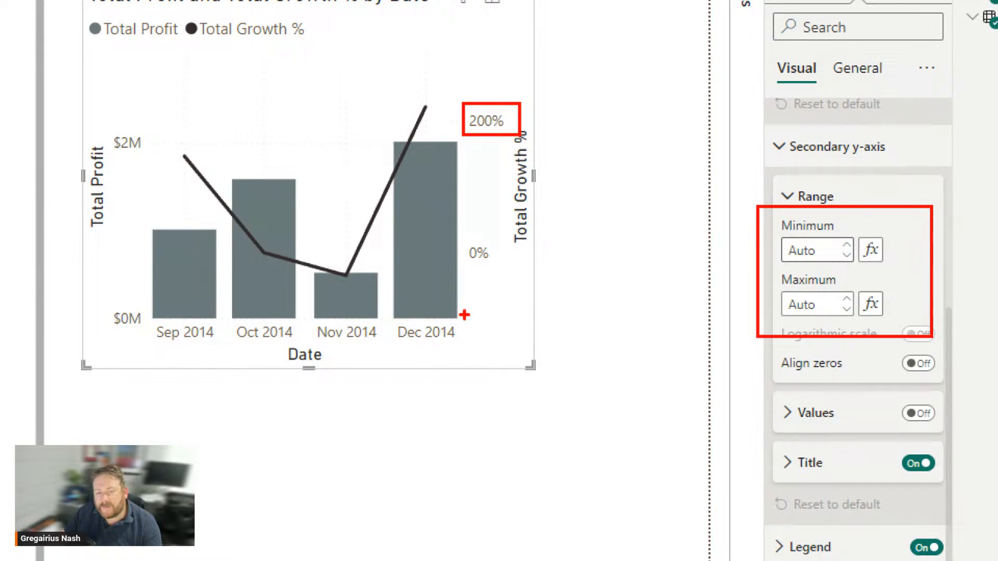
{"action": "left_click_drag", "start_coordinate": [464, 315], "coordinate": [523, 337]}
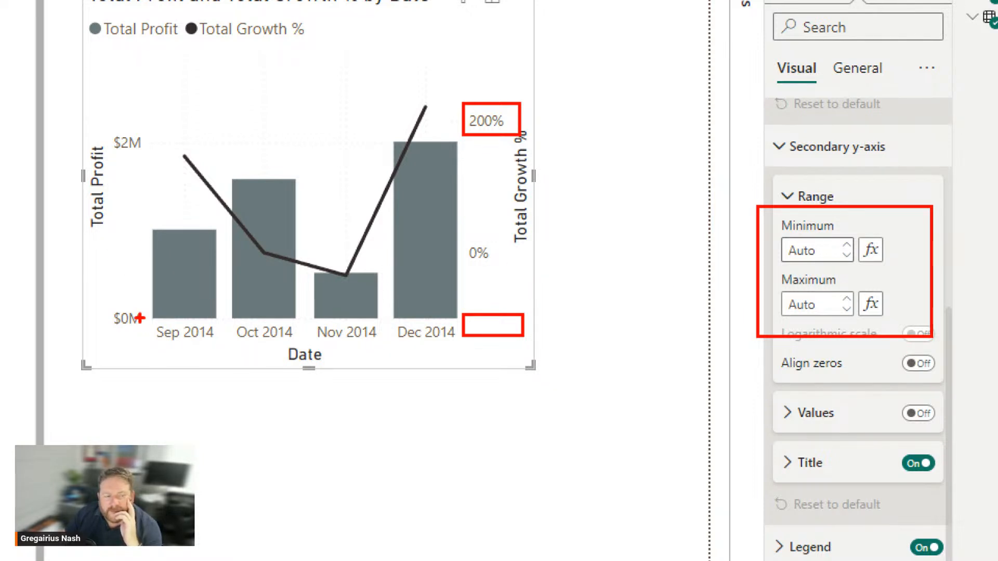
{"action": "left_click_drag", "start_coordinate": [139, 316], "coordinate": [447, 320]}
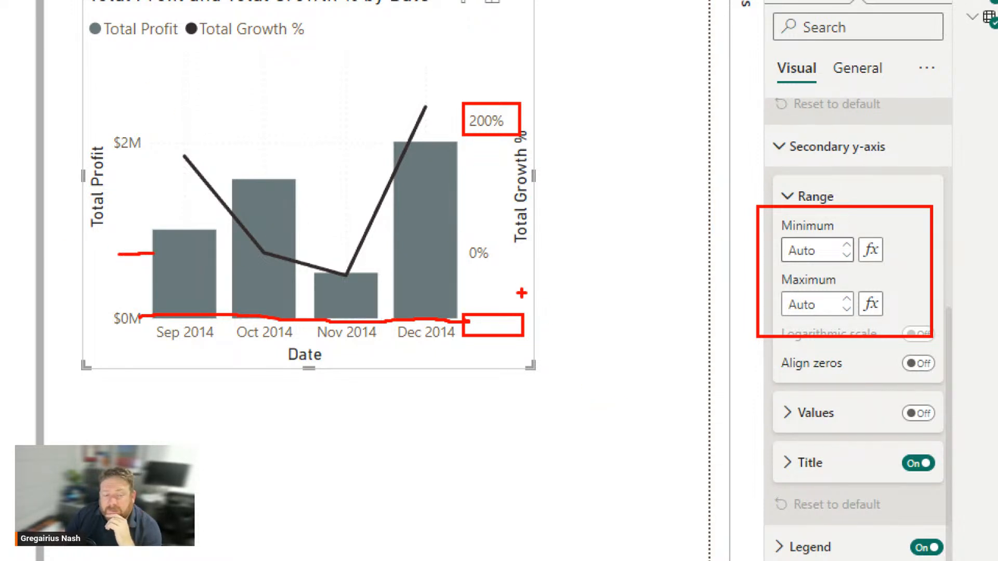
{"action": "mouse_move", "coordinate": [135, 253]}
{"action": "left_mouse_down"}
{"action": "mouse_move", "coordinate": [512, 257]}
{"action": "mouse_move", "coordinate": [193, 254]}
{"action": "mouse_move", "coordinate": [491, 258]}
{"action": "left_mouse_up"}
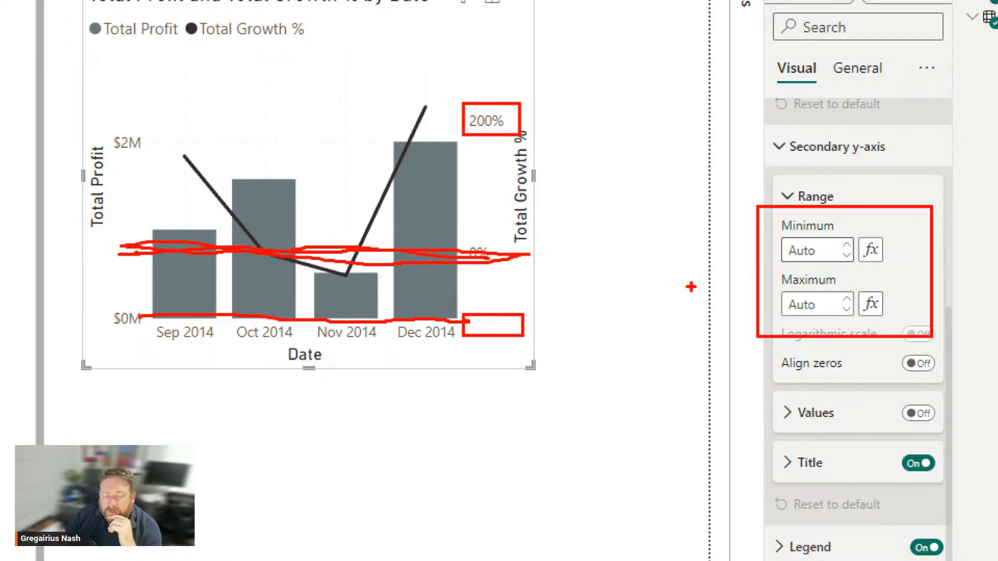
{"action": "key", "text": "Escape"}
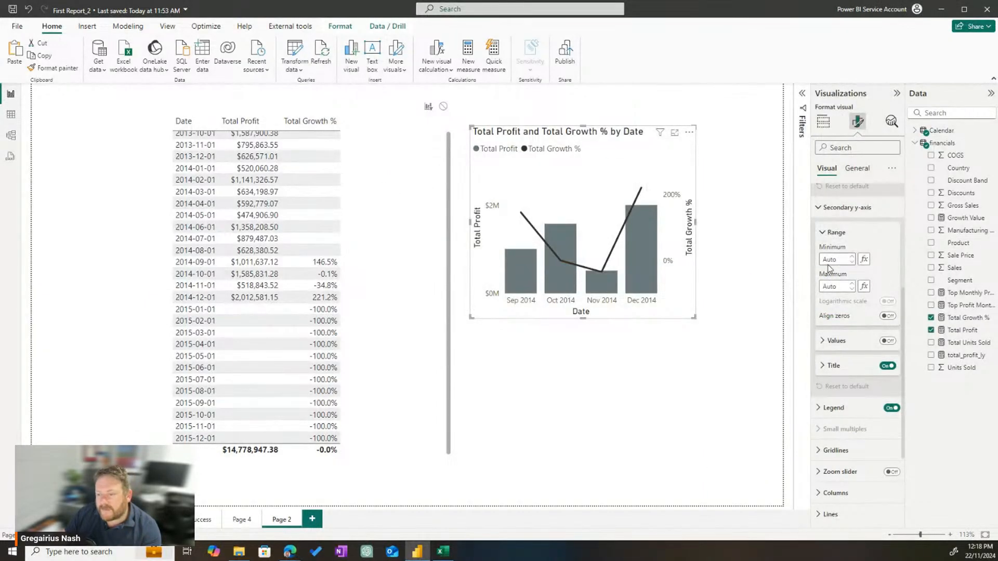
- Set the combo chart's secondary y-axis range minimum to 0, leaving the maximum automatic
{"action": "left_click", "coordinate": [830, 261]}
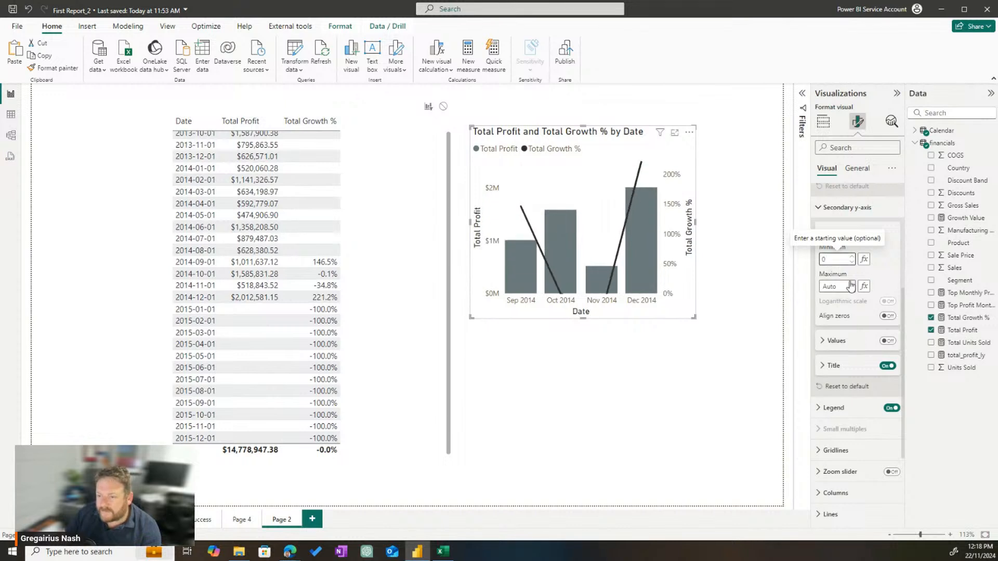
{"action": "left_click", "coordinate": [830, 287]}
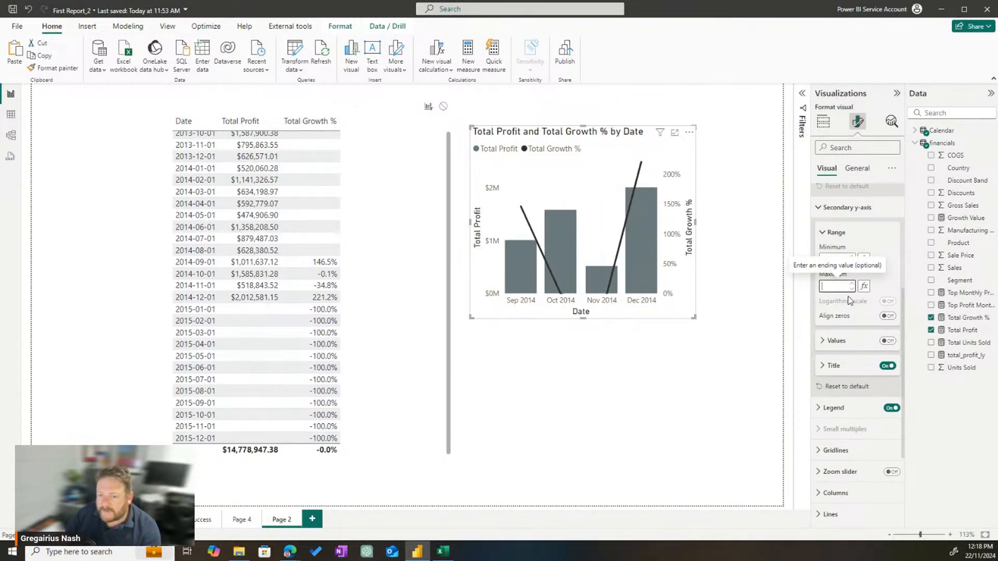
{"action": "left_click", "coordinate": [747, 225]}
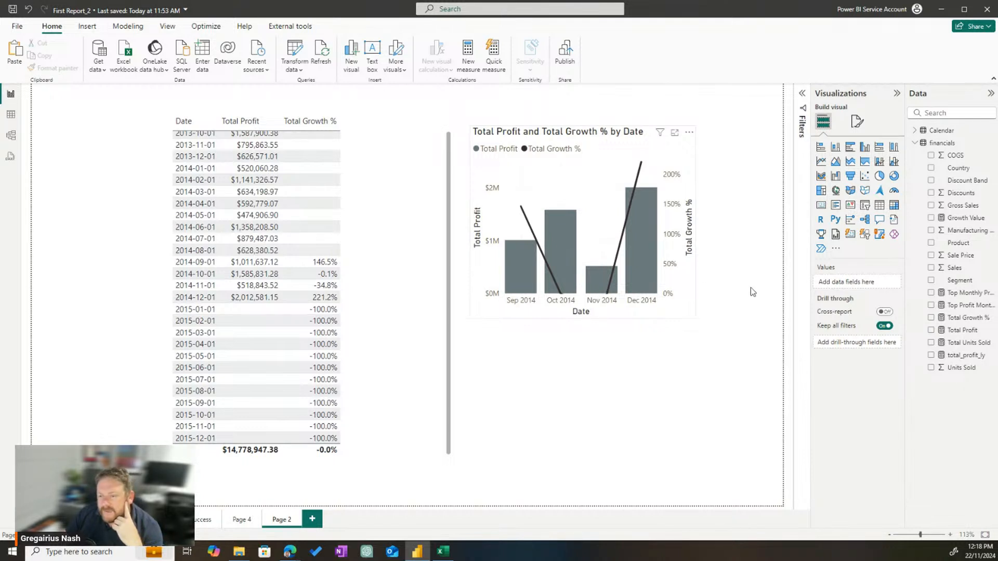
- Set the combo chart's secondary y-axis range minimum to -1
{"action": "left_click", "coordinate": [592, 197]}
{"action": "left_click", "coordinate": [857, 121]}
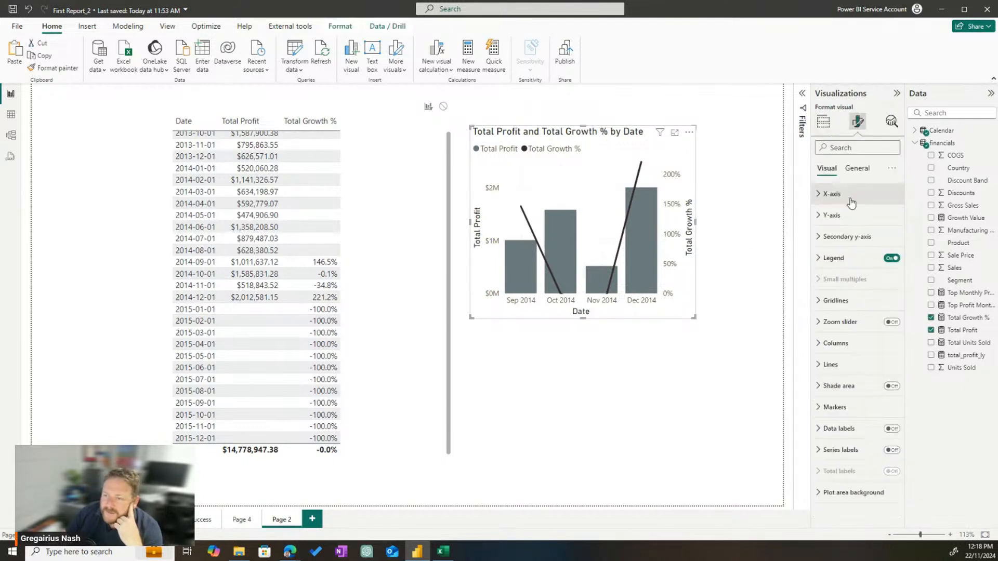
{"action": "left_click", "coordinate": [842, 237]}
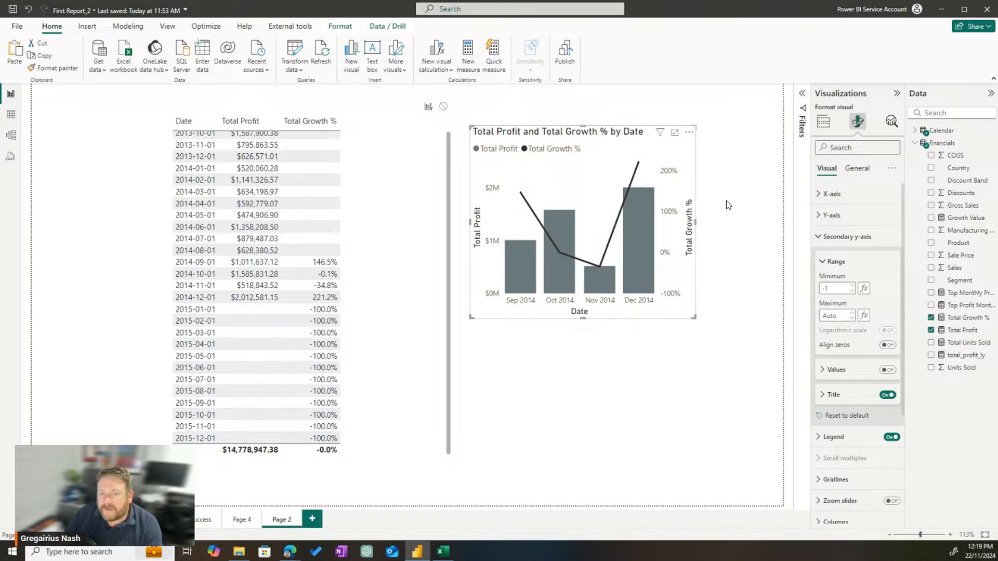
- Set the combo chart's primary Y-axis range minimum to -100000
{"action": "left_click", "coordinate": [821, 237]}
{"action": "left_click", "coordinate": [819, 202]}
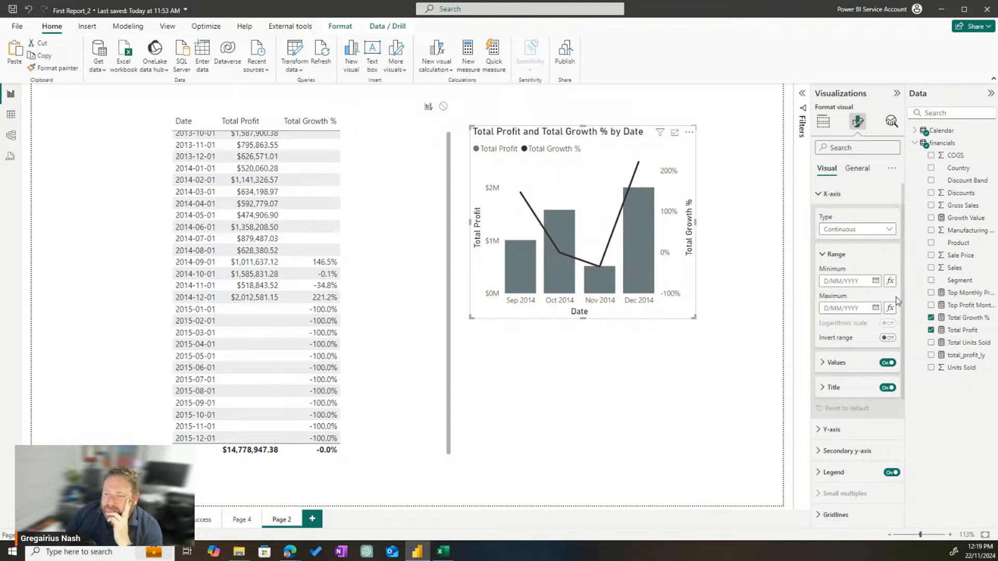
{"action": "left_click", "coordinate": [832, 429]}
{"action": "scroll", "coordinate": [852, 332], "scroll_direction": "down", "scroll_amount": 5}
{"action": "scroll", "coordinate": [853, 333], "scroll_direction": "up", "scroll_amount": 2}
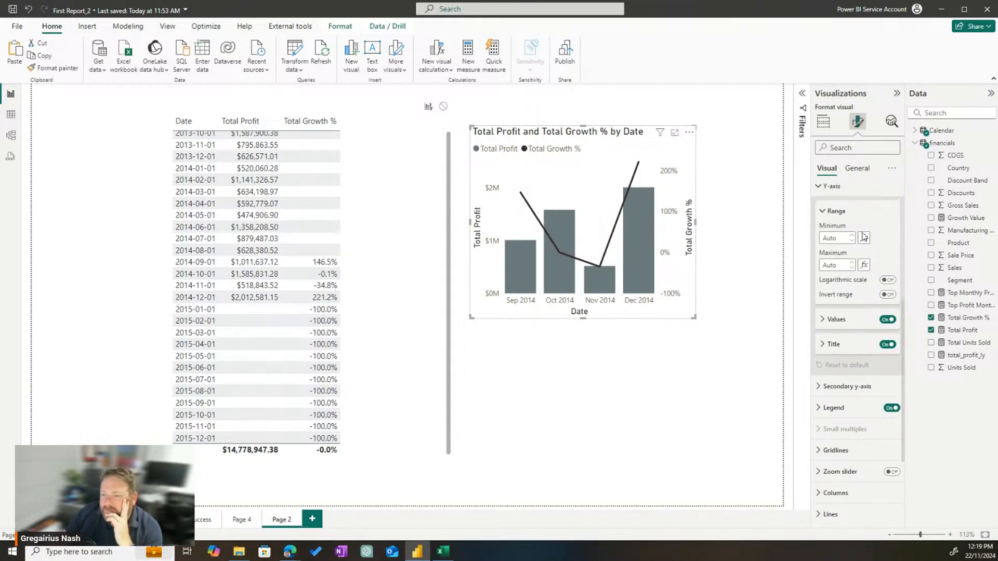
{"action": "left_click", "coordinate": [829, 273]}
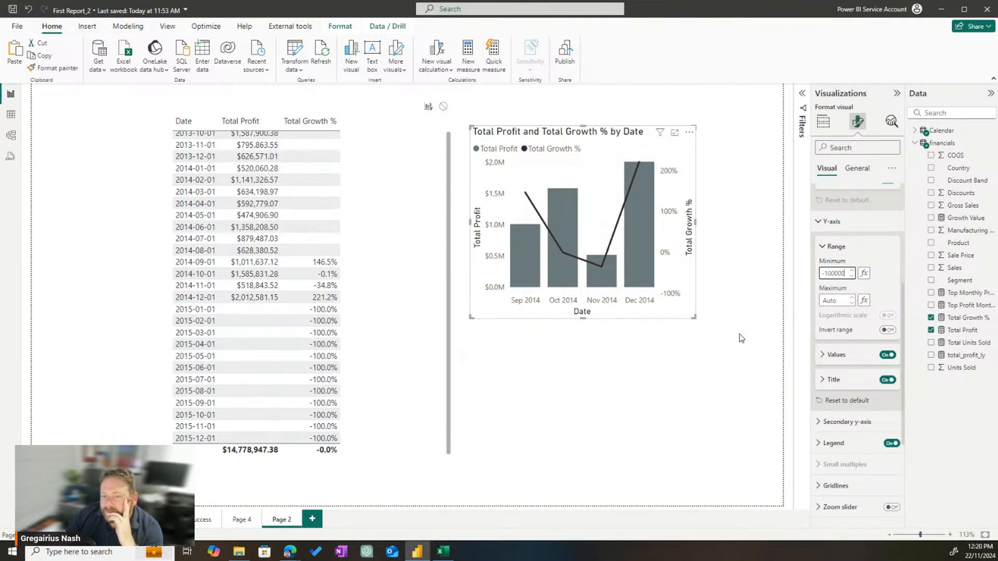
- Delete the combo chart from Page 2, dismiss the page deletion, and open the Success page
{"action": "left_click", "coordinate": [608, 144]}
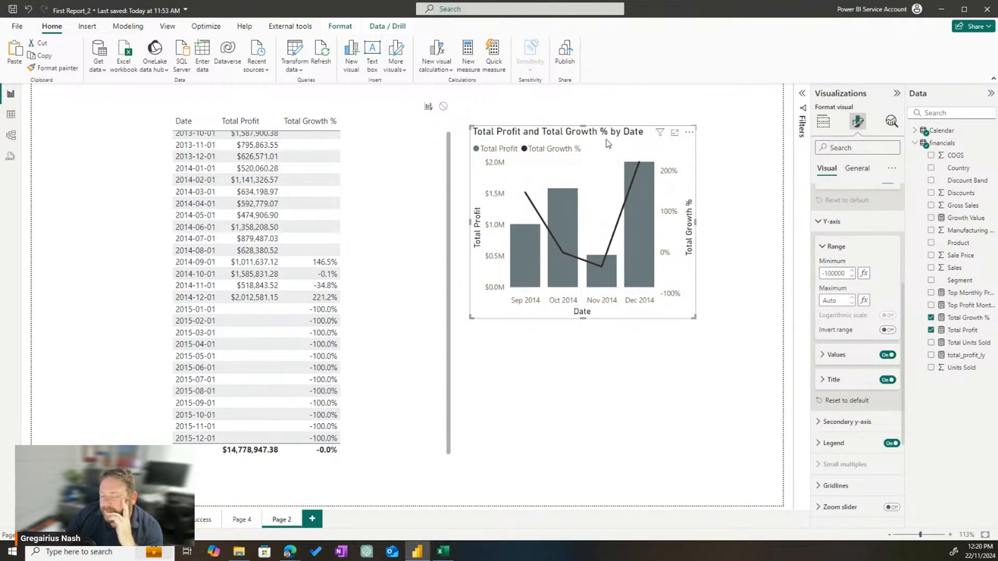
{"action": "key", "text": "Delete"}
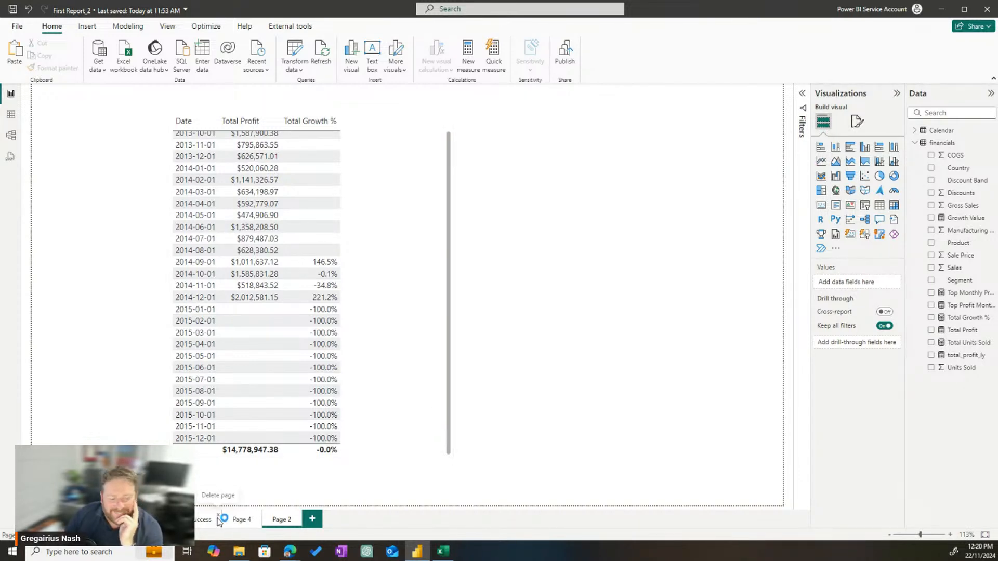
{"action": "left_click", "coordinate": [218, 519]}
{"action": "left_click", "coordinate": [620, 295]}
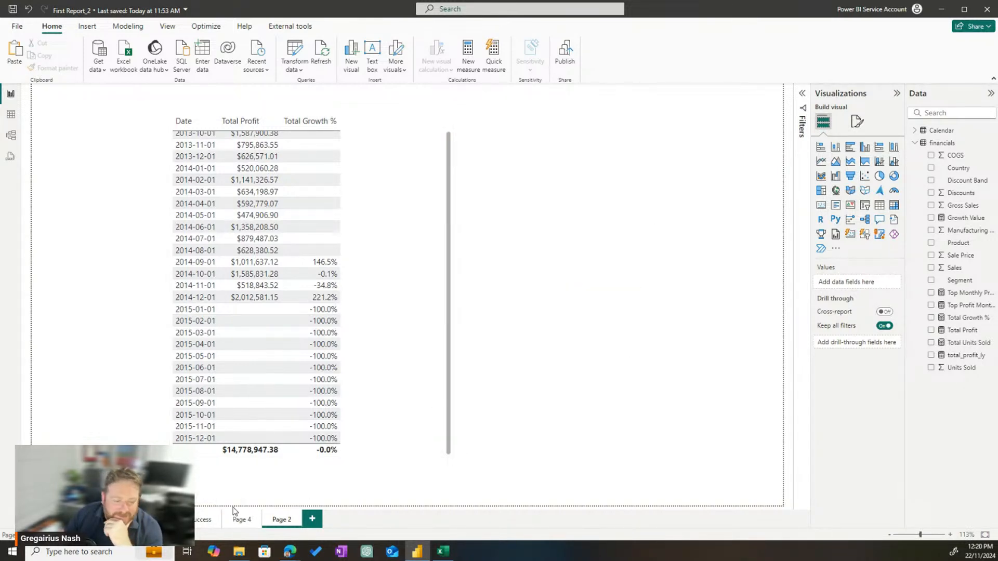
{"action": "left_click", "coordinate": [203, 520]}
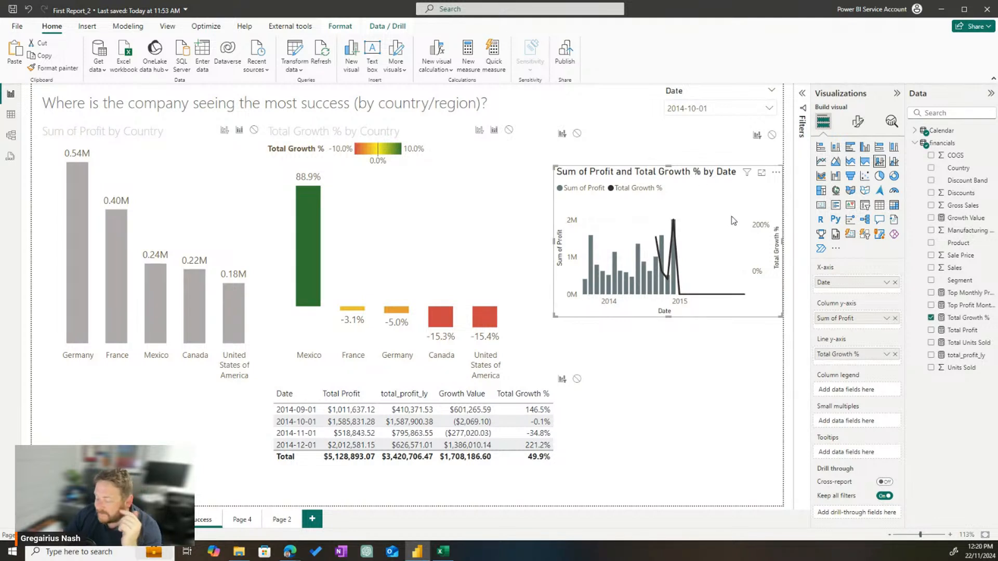
- Delete the combo chart from the Success page and widen the Total Growth % by Country column chart to line up with the table below
{"action": "key", "text": "Delete"}
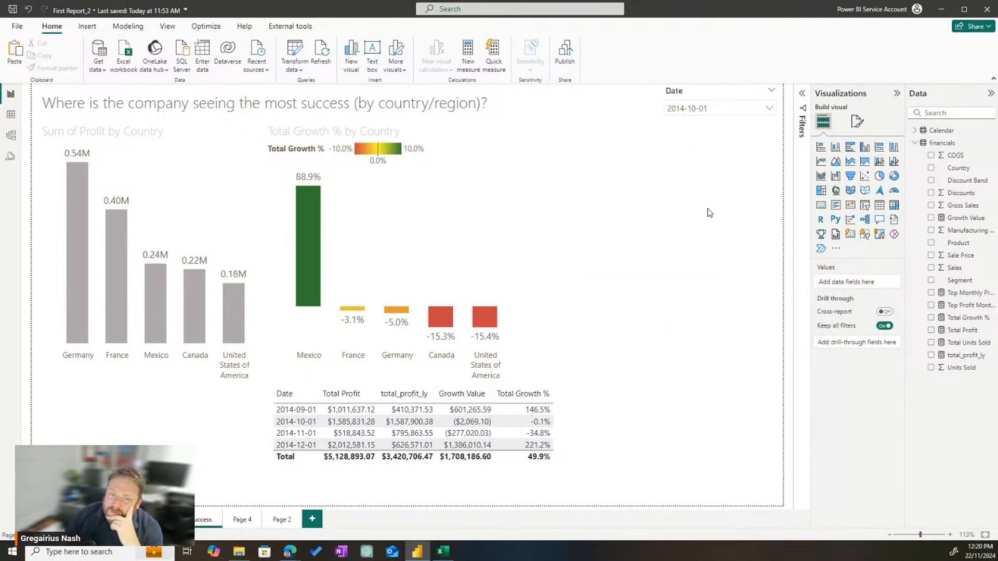
{"action": "left_click", "coordinate": [487, 213]}
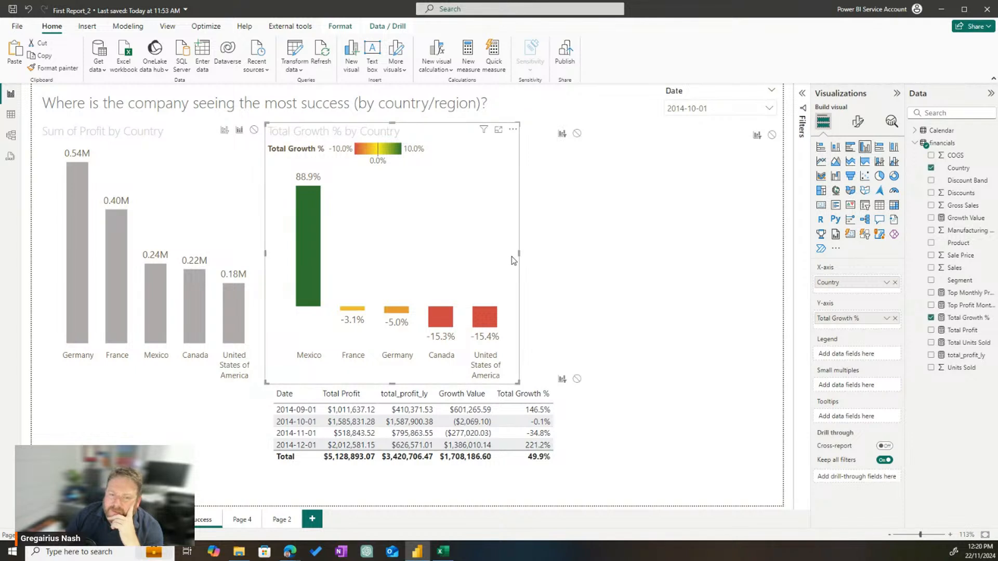
{"action": "left_click_drag", "start_coordinate": [518, 257], "coordinate": [554, 253]}
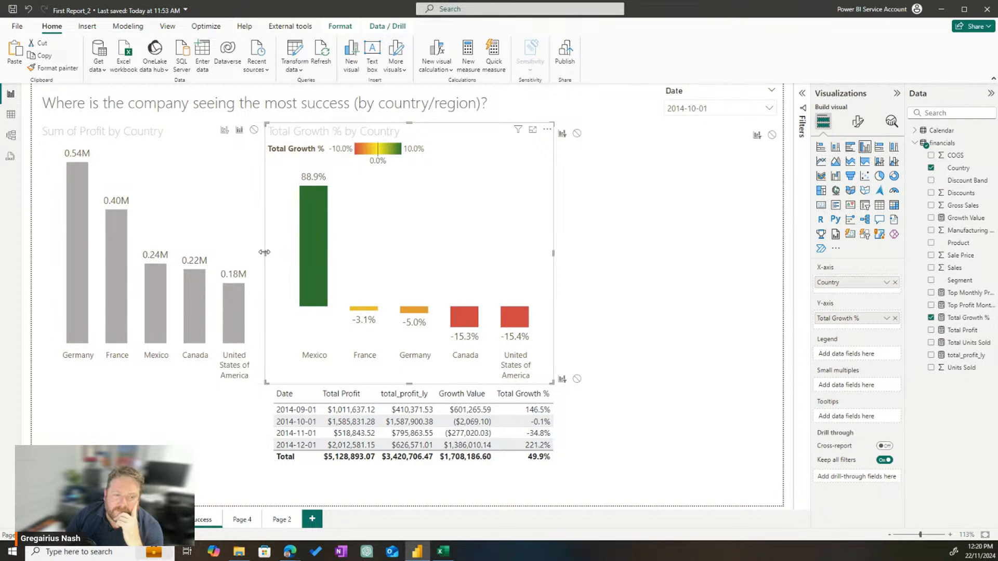
{"action": "left_click_drag", "start_coordinate": [265, 252], "coordinate": [271, 255]}
{"action": "left_click", "coordinate": [652, 279]}
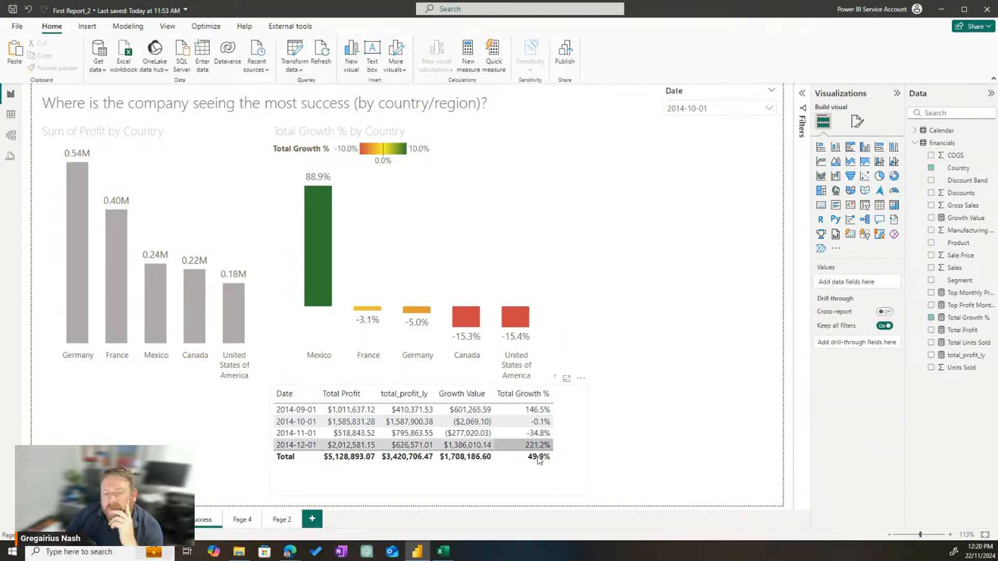
{"action": "left_click", "coordinate": [528, 238]}
{"action": "left_click", "coordinate": [208, 204]}
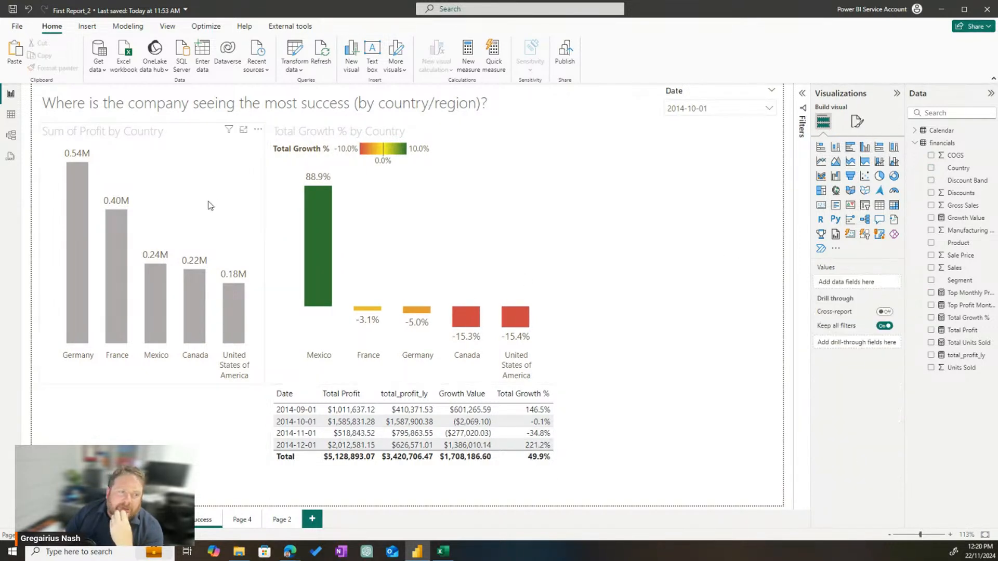
{"action": "left_click", "coordinate": [724, 237]}
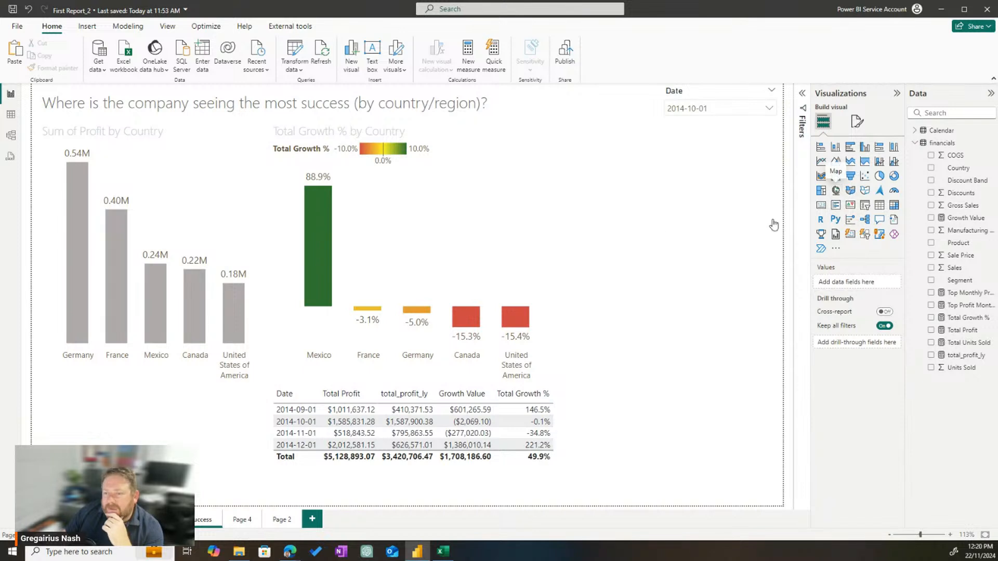
- Insert a Map visual on the Success page, enlarge it vertically and place it beneath the Date slicer
{"action": "left_click", "coordinate": [836, 191]}
{"action": "left_click_drag", "start_coordinate": [227, 448], "coordinate": [789, 174]}
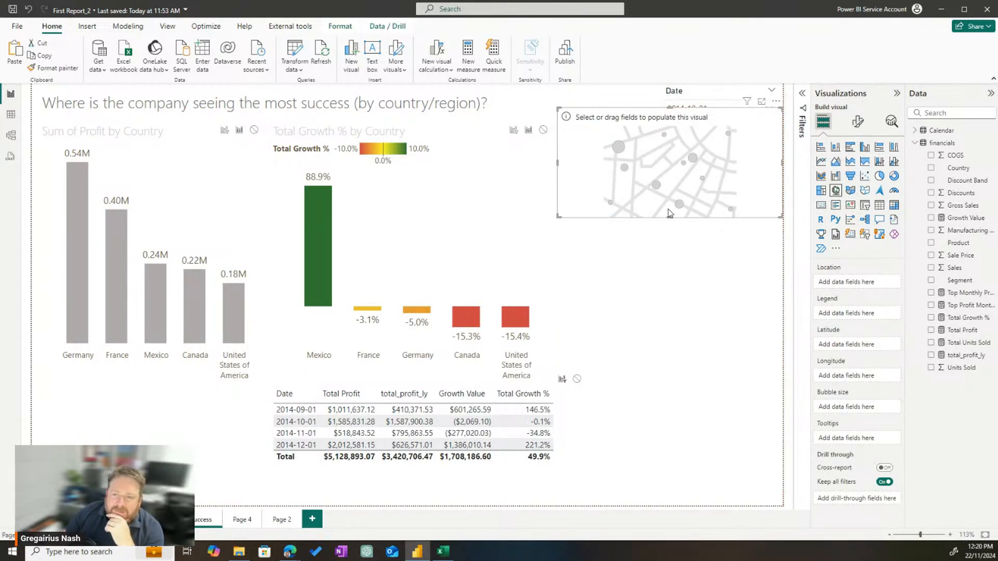
{"action": "left_click_drag", "start_coordinate": [670, 217], "coordinate": [681, 361]}
{"action": "left_click_drag", "start_coordinate": [650, 242], "coordinate": [670, 271]}
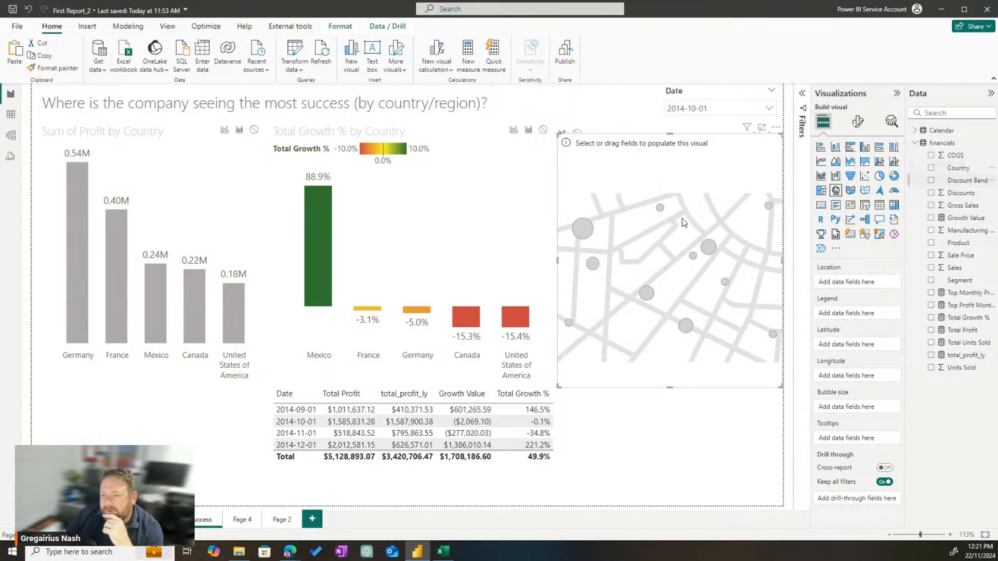
- Assign Country as the map's location and Total Growth % as its bubble size, and enlarge the map over the growth chart
{"action": "left_click_drag", "start_coordinate": [965, 317], "coordinate": [734, 323]}
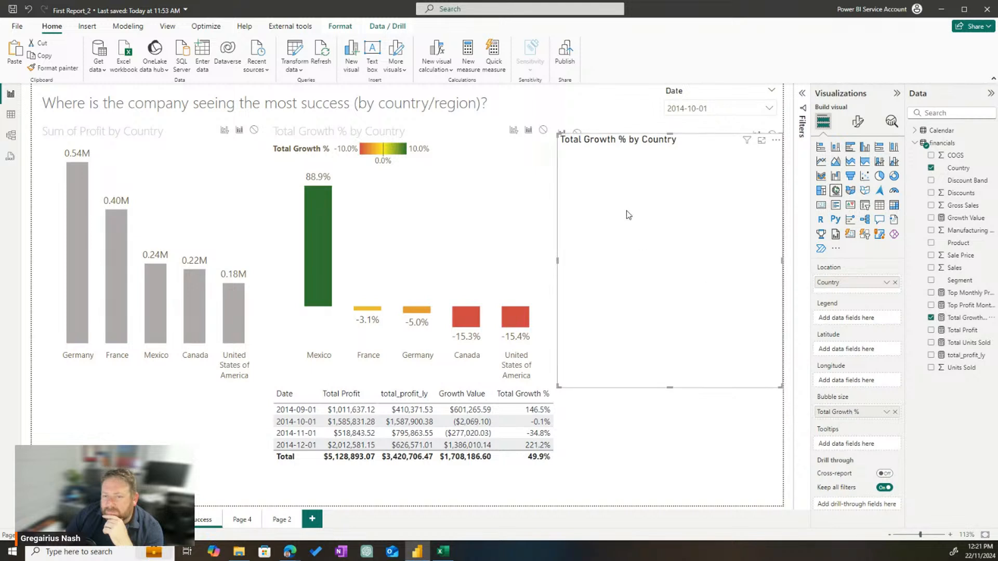
{"action": "left_click_drag", "start_coordinate": [558, 261], "coordinate": [456, 261]}
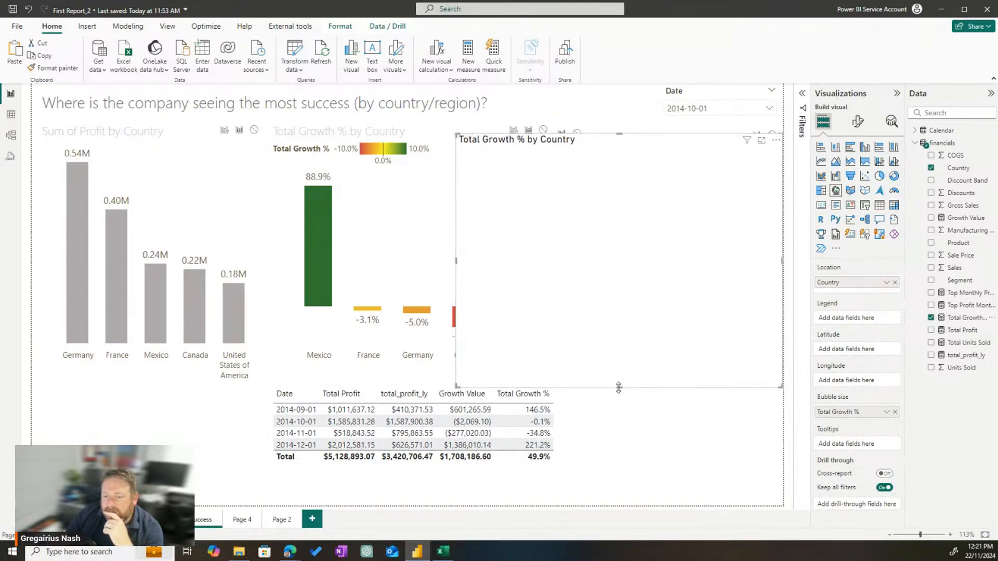
{"action": "left_click_drag", "start_coordinate": [619, 387], "coordinate": [620, 416]}
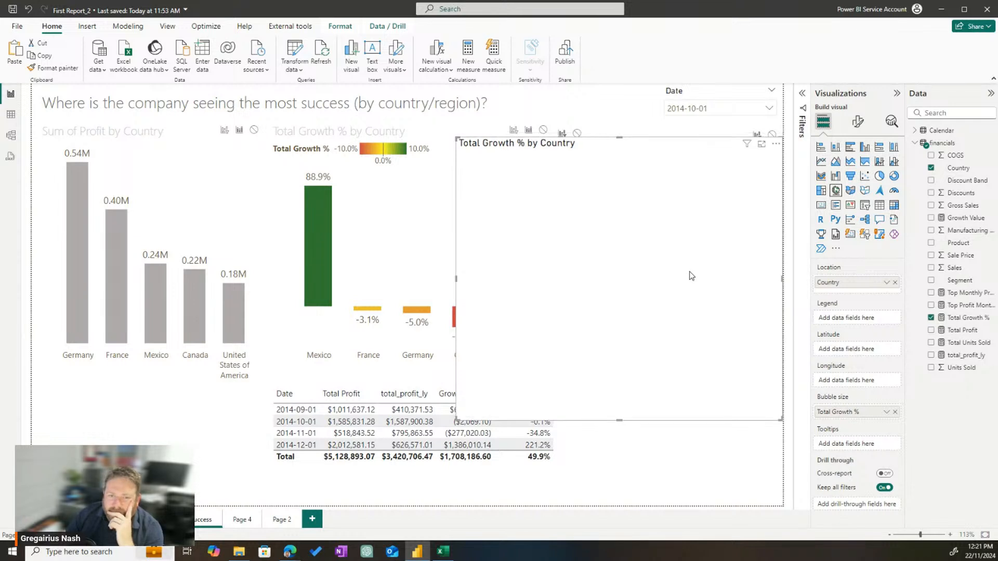
- Test the map with the Date slicer set to 2014-11-01 and 2014-12-01, then return the slicer to 2014-10-01
{"action": "left_click", "coordinate": [705, 113]}
{"action": "left_click", "coordinate": [706, 111]}
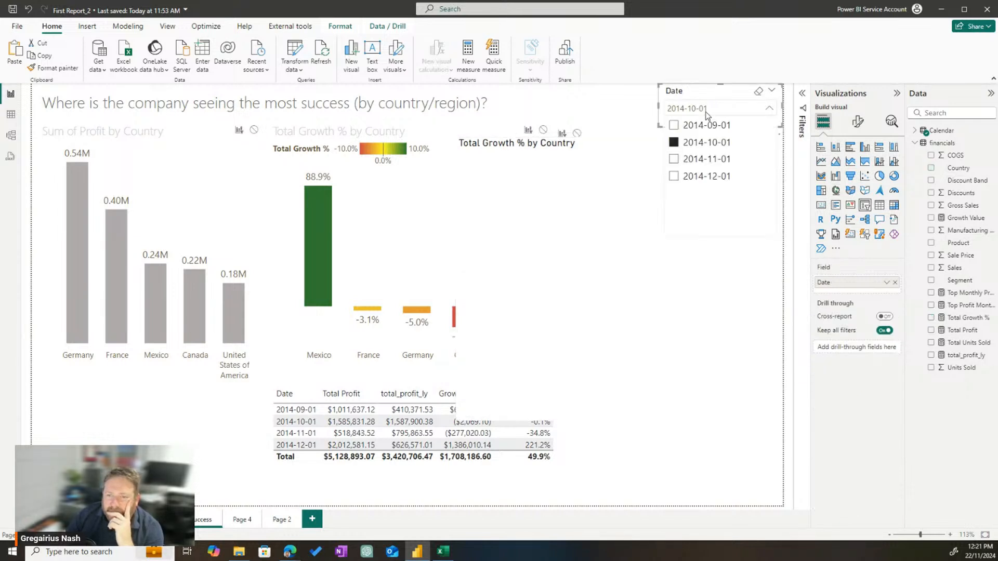
{"action": "left_click", "coordinate": [699, 161]}
{"action": "left_click", "coordinate": [701, 177]}
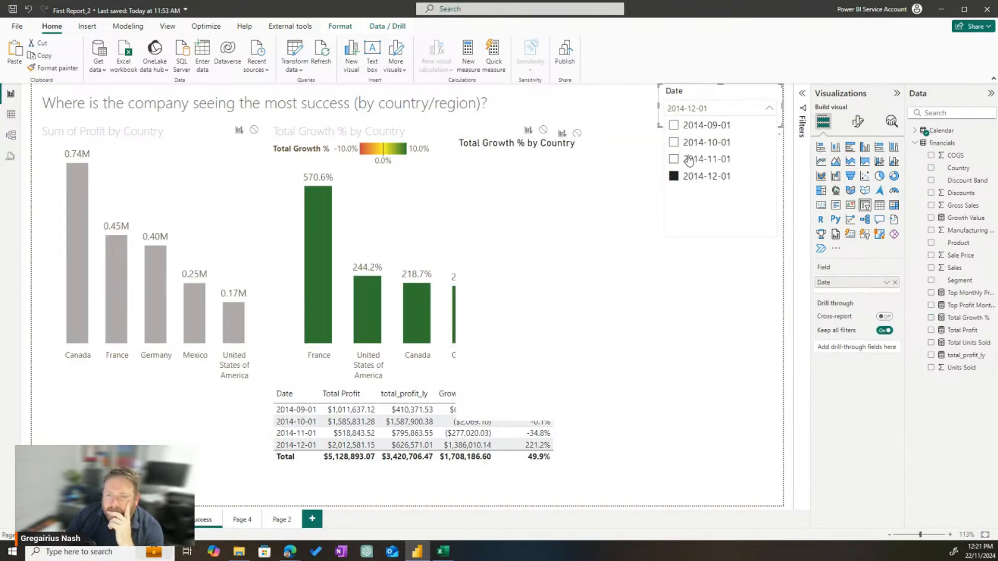
{"action": "left_click", "coordinate": [691, 159]}
{"action": "left_click", "coordinate": [692, 142]}
- Replace the map's bubble size field with Total Profit
{"action": "left_click", "coordinate": [614, 297]}
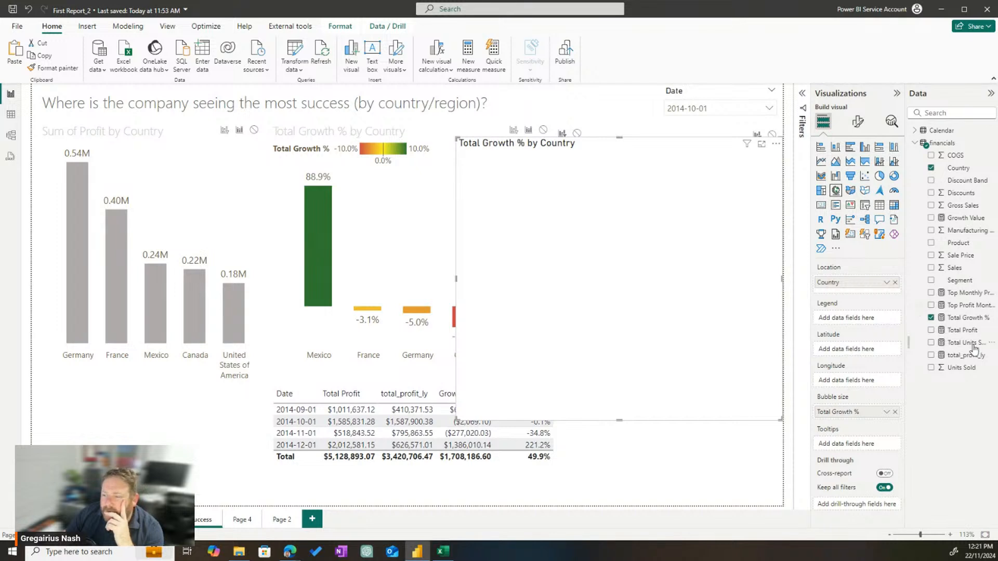
{"action": "left_click_drag", "start_coordinate": [962, 330], "coordinate": [878, 412]}
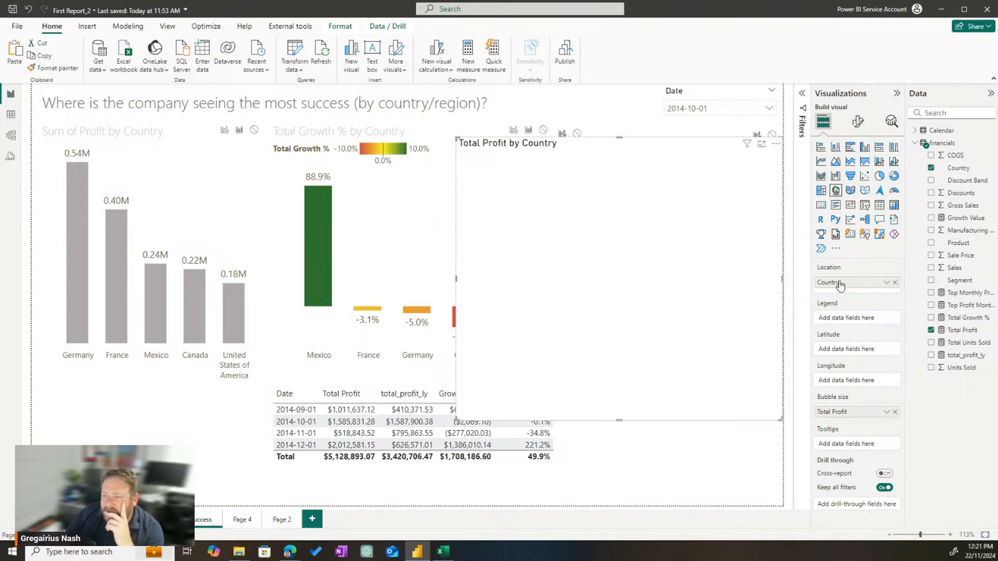
- Inspect the visual type and fields of the Sum of Profit by Country map on the Executive Summary page, and return to the Success page
{"action": "left_click", "coordinate": [112, 520]}
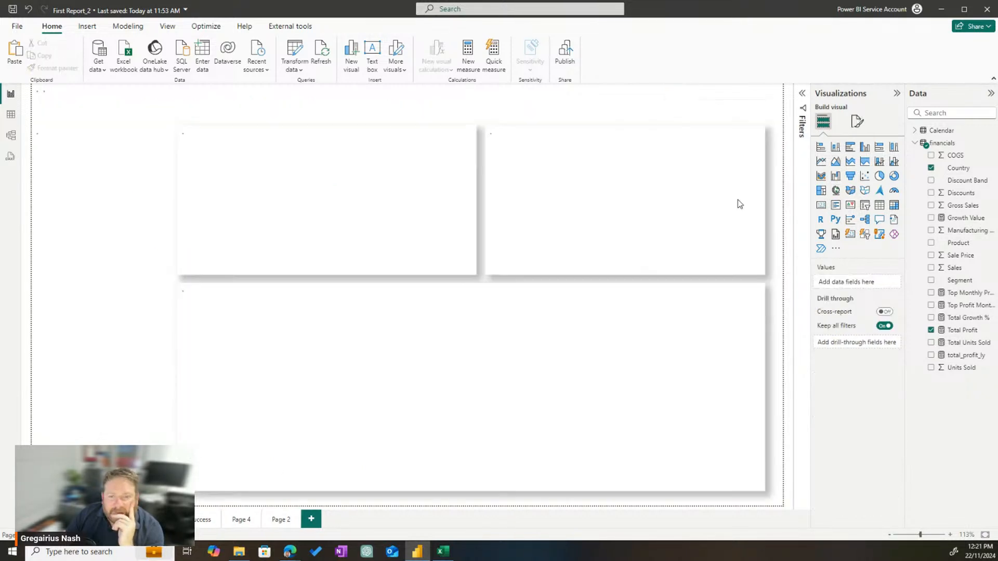
{"action": "left_click", "coordinate": [666, 129]}
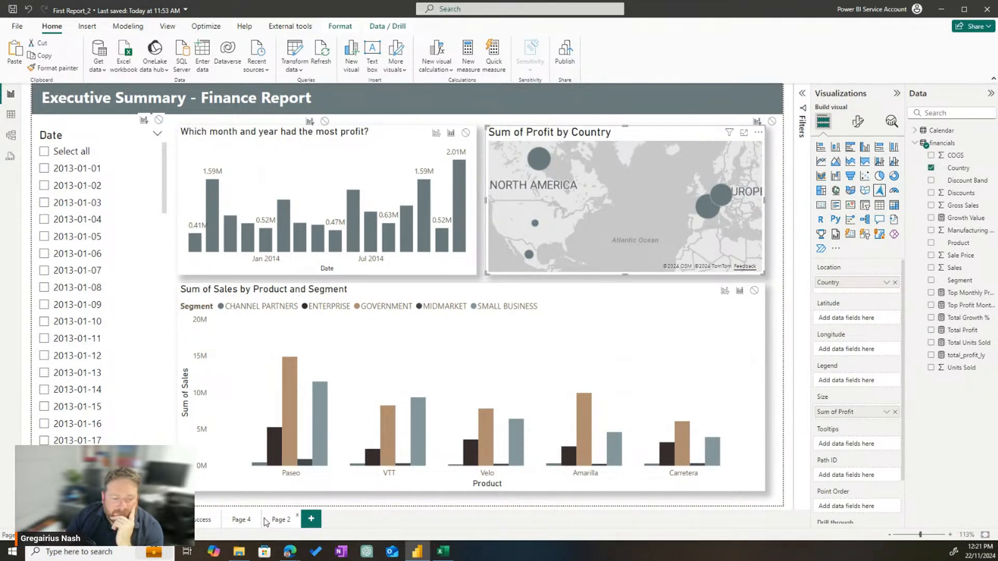
{"action": "left_click", "coordinate": [203, 520]}
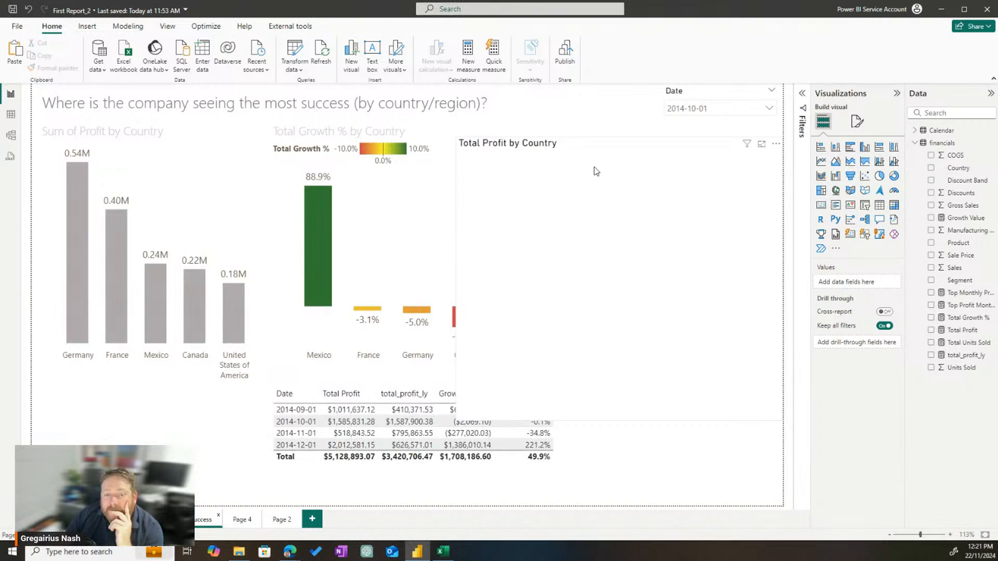
- Try the Total Profit by Country visual as a filled map, and switch it back to the Map visual
{"action": "left_click", "coordinate": [560, 165]}
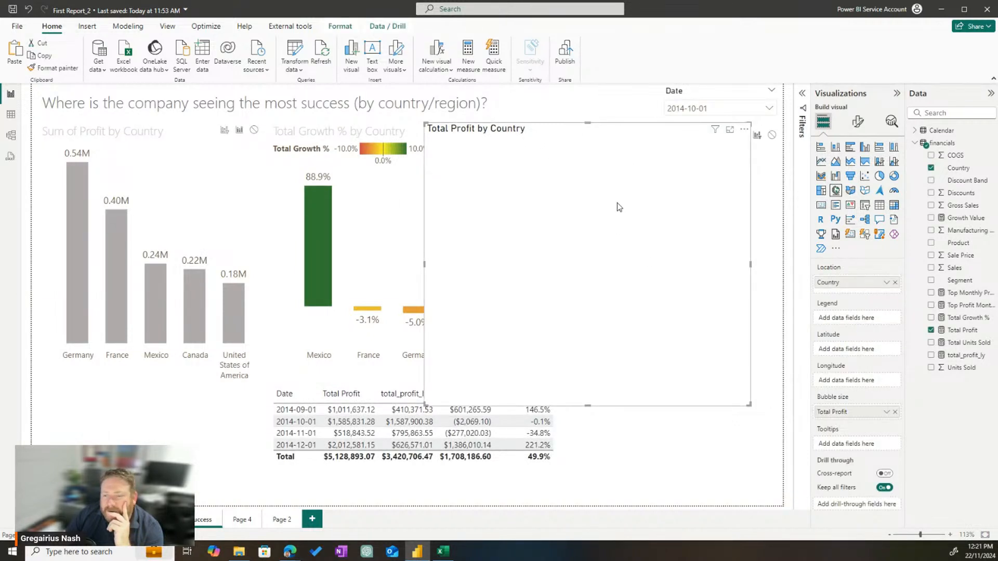
{"action": "left_click", "coordinate": [851, 191]}
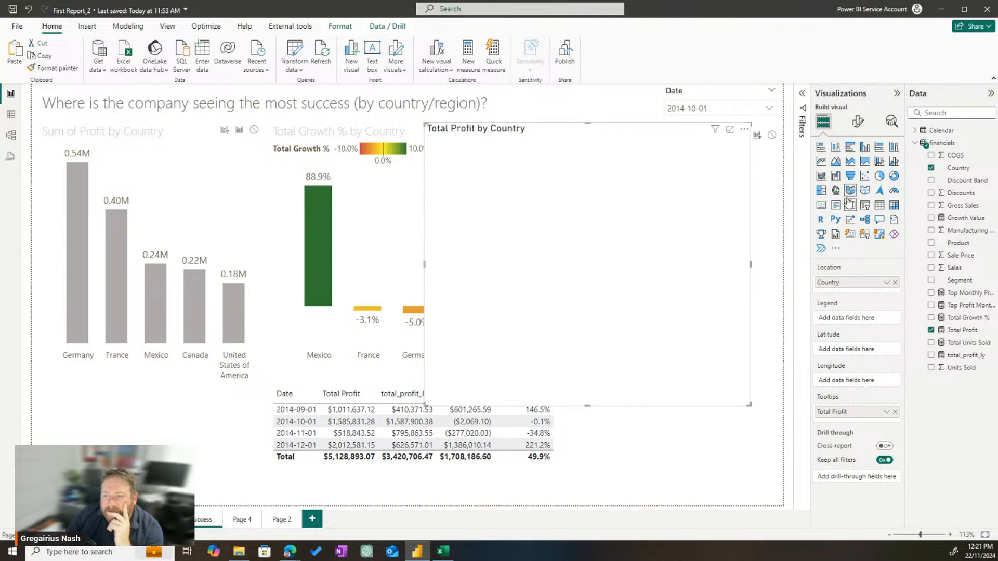
{"action": "left_click", "coordinate": [835, 191]}
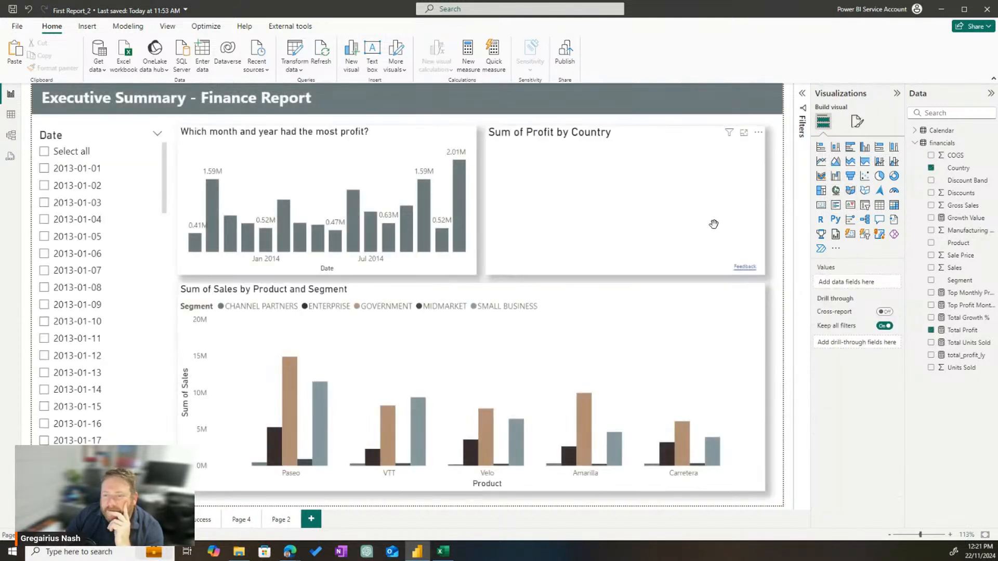
- Try the Executive Summary page's Sum of Profit by Country visual as a Map, and switch it back to an Azure map
{"action": "left_click", "coordinate": [691, 213]}
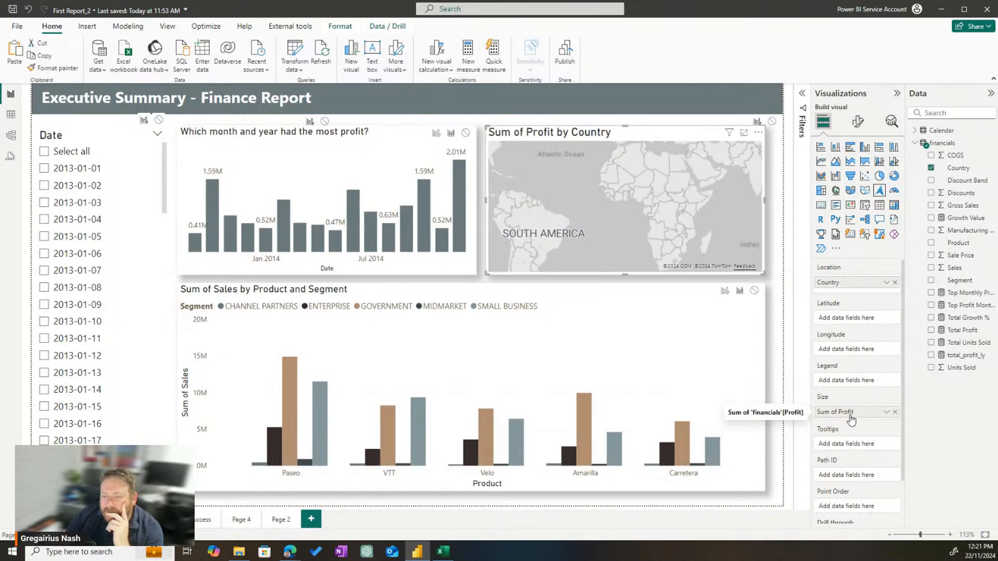
{"action": "left_click", "coordinate": [835, 191]}
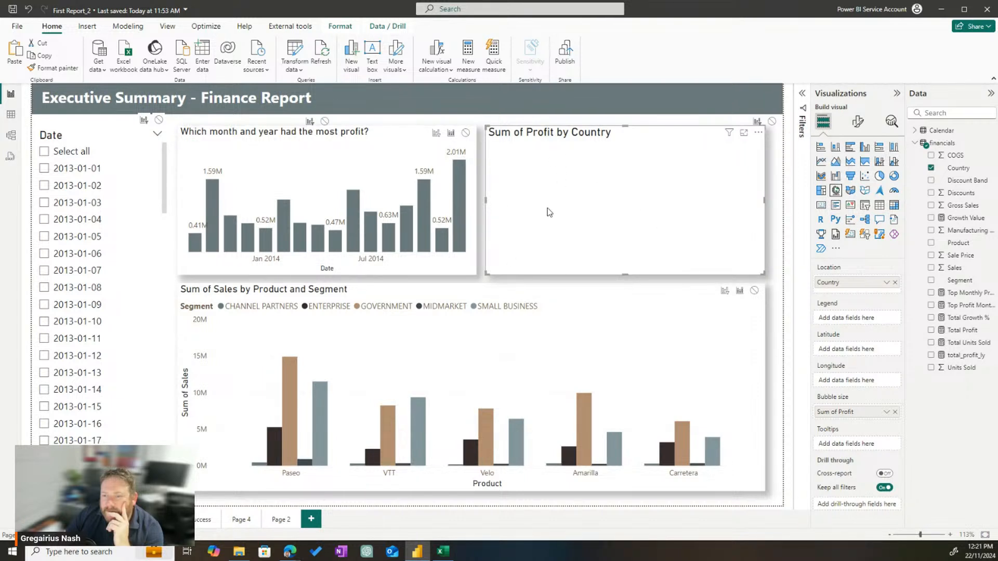
{"action": "left_click", "coordinate": [880, 193]}
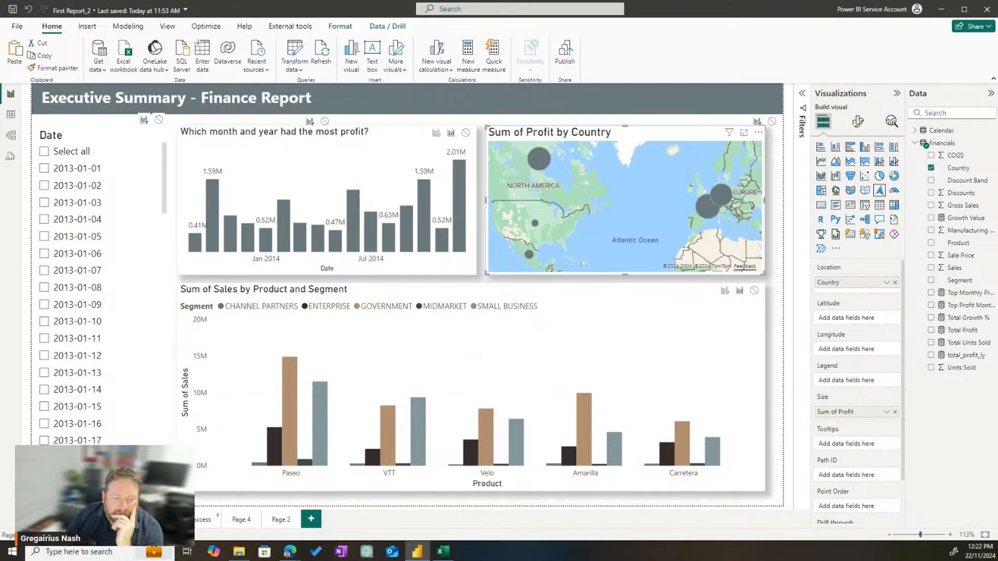
- Convert the Success page's Total Profit by Country visual to an Azure map, and shrink it to fit beside the growth chart
{"action": "left_click", "coordinate": [203, 520]}
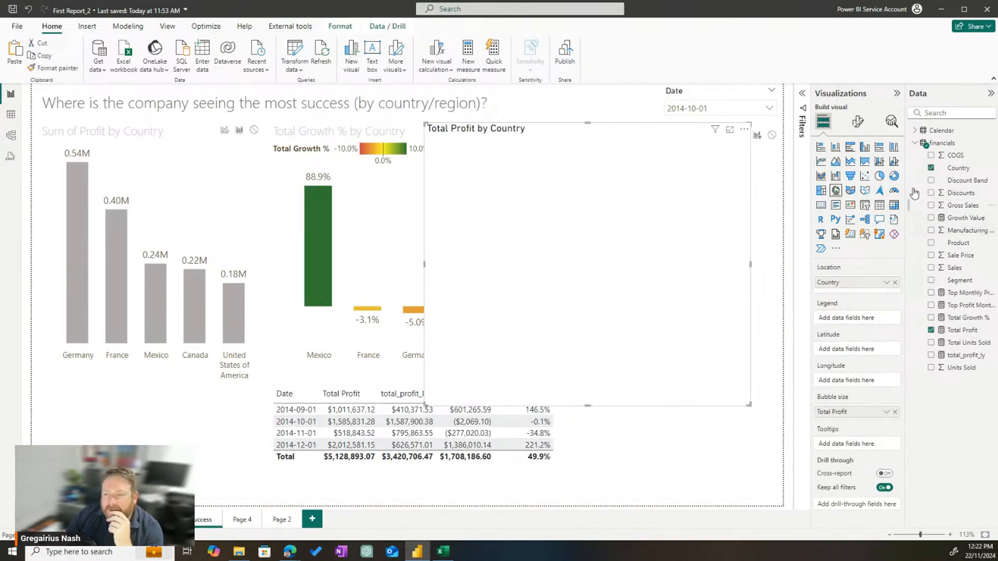
{"action": "left_click", "coordinate": [879, 191]}
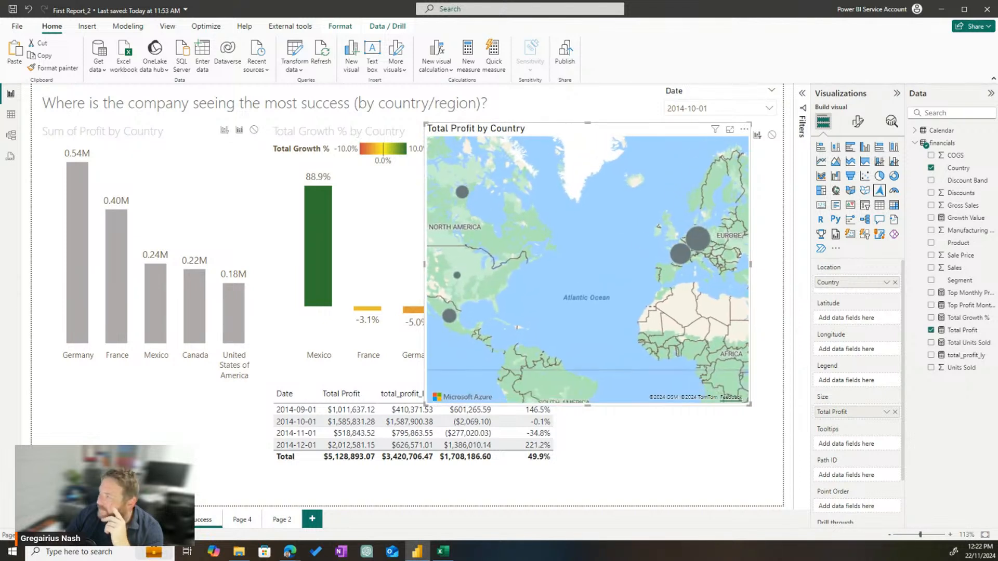
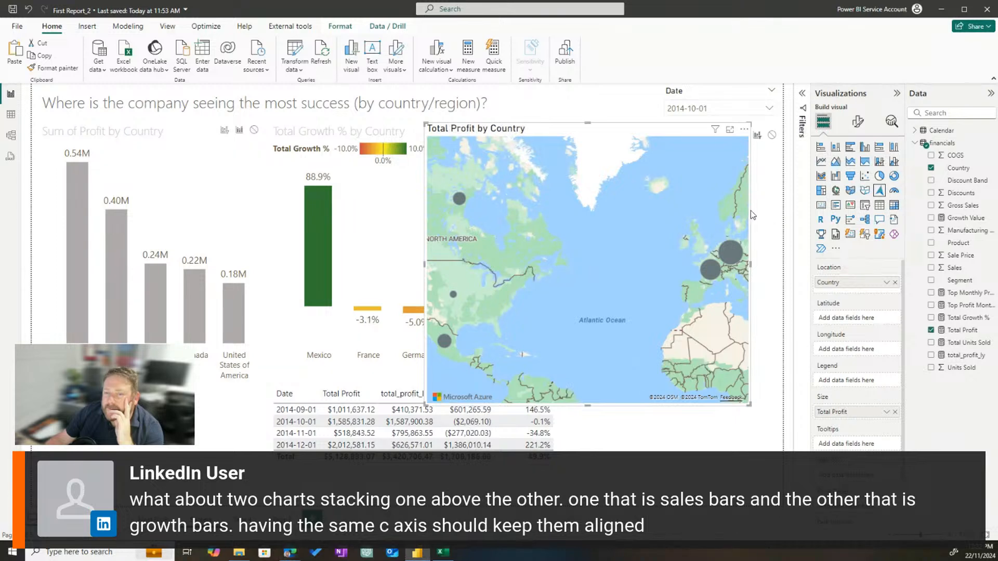
{"action": "left_click_drag", "start_coordinate": [597, 135], "coordinate": [659, 168]}
{"action": "left_click_drag", "start_coordinate": [459, 157], "coordinate": [597, 167]}
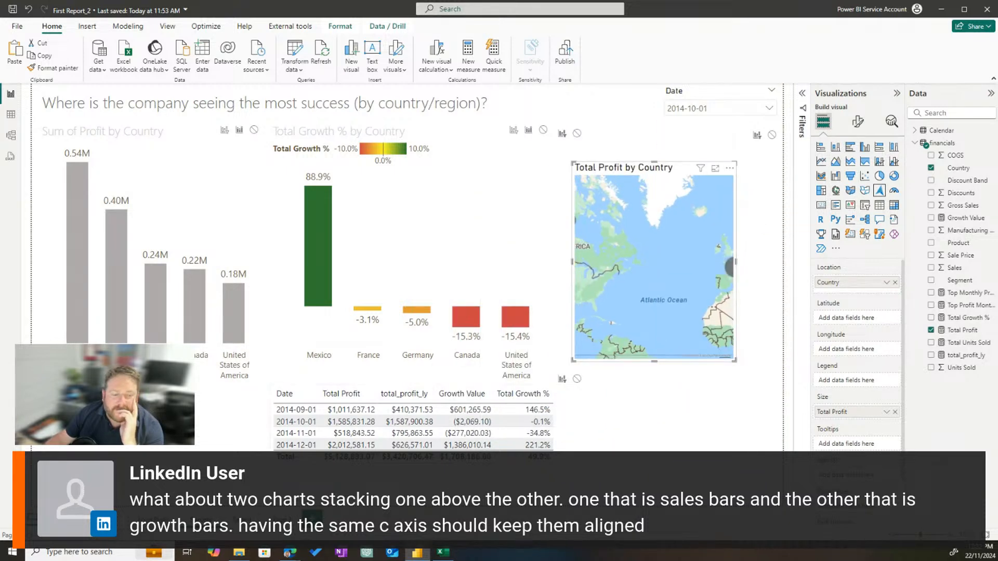
- Insert a clustered column chart on Page 2, move it beside the table and reduce its height to the upper half of the page
{"action": "left_click", "coordinate": [281, 519]}
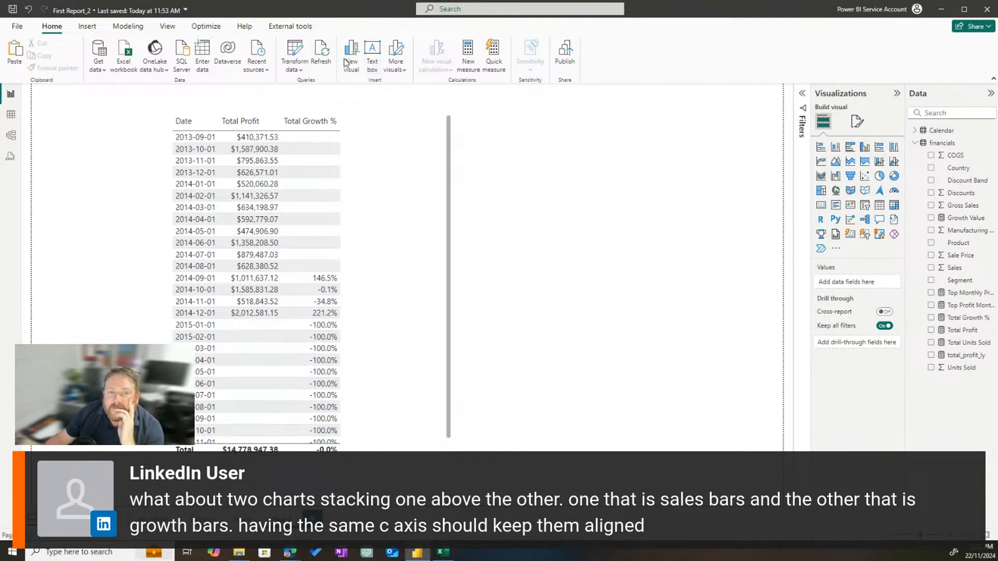
{"action": "left_click", "coordinate": [864, 147]}
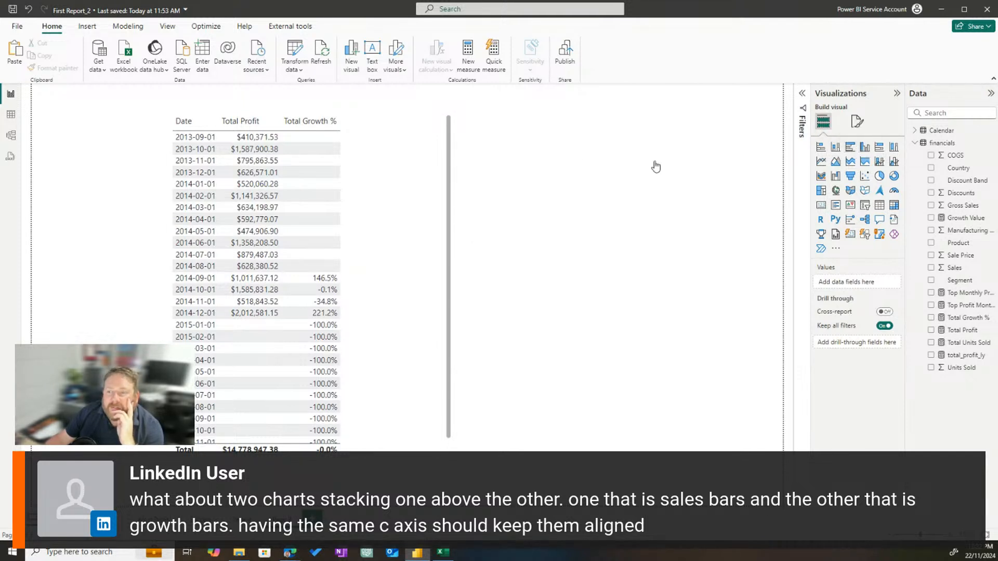
{"action": "left_click_drag", "start_coordinate": [213, 188], "coordinate": [681, 187]}
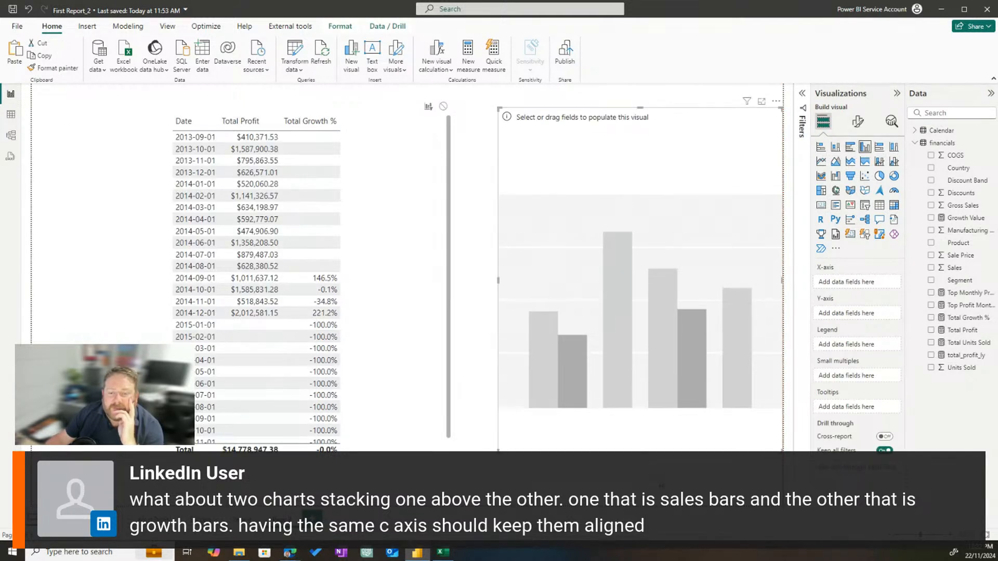
{"action": "left_click_drag", "start_coordinate": [639, 449], "coordinate": [630, 281]}
{"action": "left_click_drag", "start_coordinate": [660, 196], "coordinate": [640, 209]}
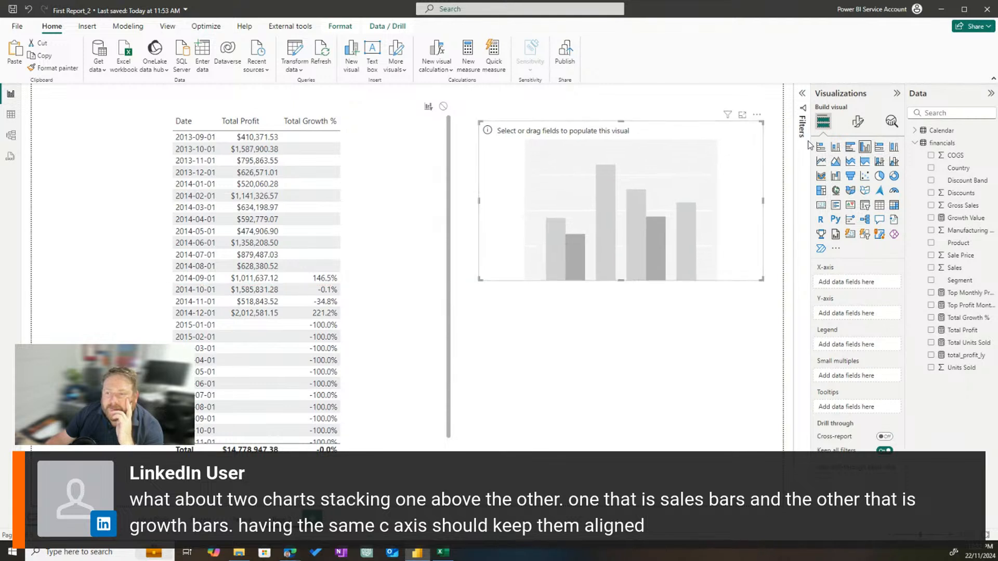
- Insert a second clustered column chart on Page 2, move it below the first one and shrink it to fit the lower half
{"action": "left_click", "coordinate": [695, 323]}
{"action": "left_click", "coordinate": [865, 147]}
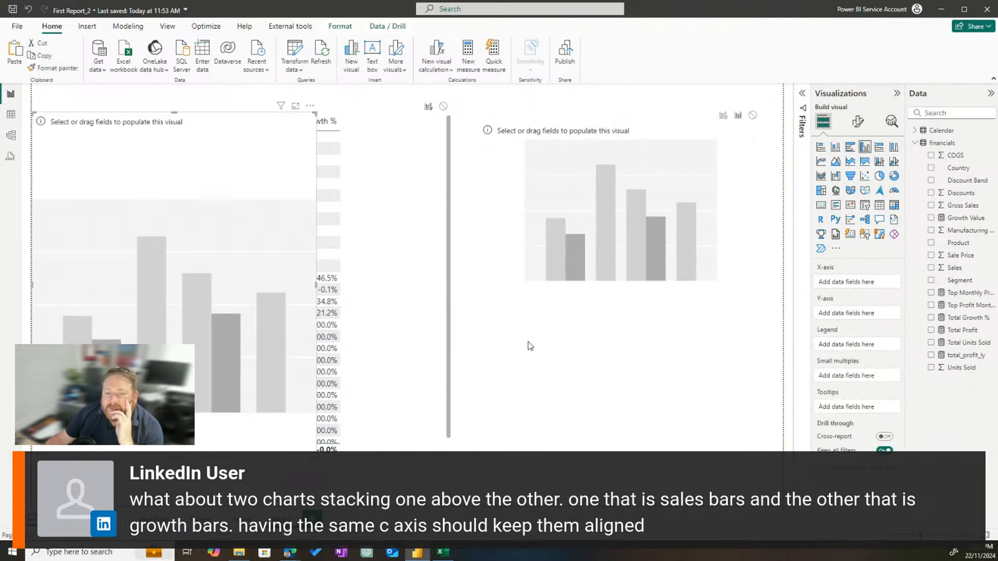
{"action": "left_click_drag", "start_coordinate": [246, 393], "coordinate": [707, 441]}
{"action": "left_click", "coordinate": [642, 158]}
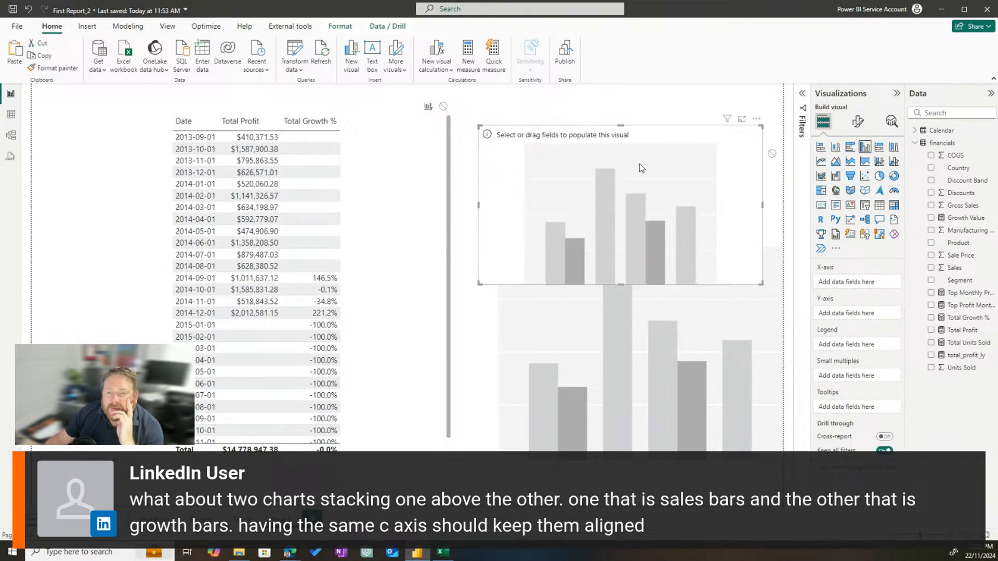
{"action": "left_click", "coordinate": [644, 358]}
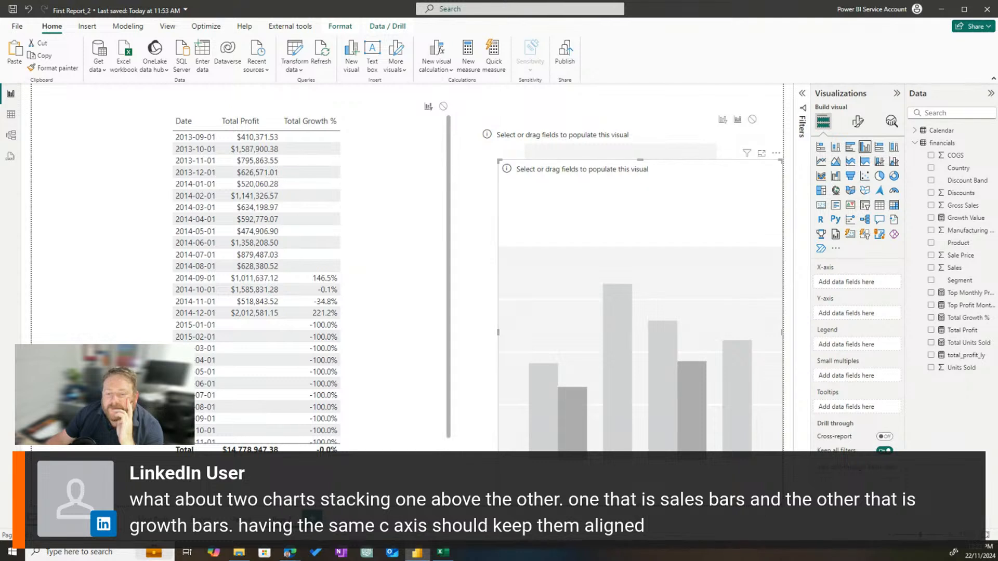
{"action": "left_click_drag", "start_coordinate": [640, 459], "coordinate": [622, 314]}
{"action": "left_click_drag", "start_coordinate": [638, 268], "coordinate": [623, 400]}
{"action": "left_click", "coordinate": [708, 214]}
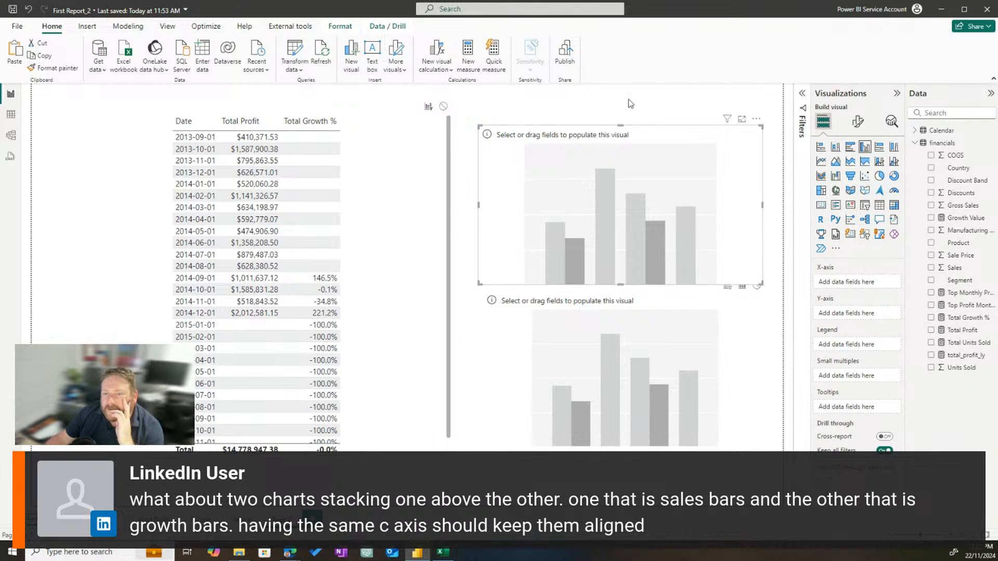
- Insert a slicer on Page 2 and assign it the Calendar table's Date field
{"action": "left_click", "coordinate": [699, 110]}
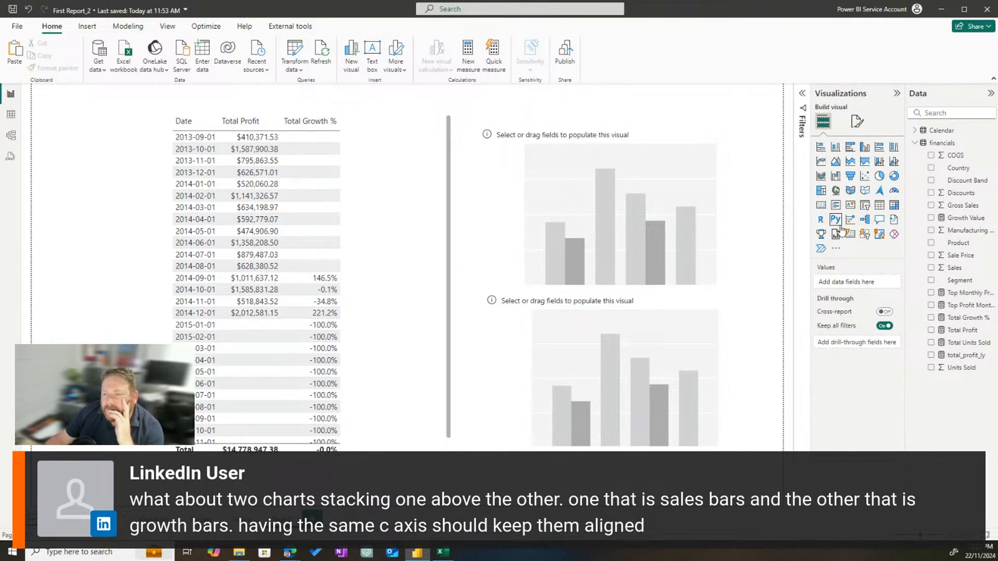
{"action": "left_click", "coordinate": [864, 205]}
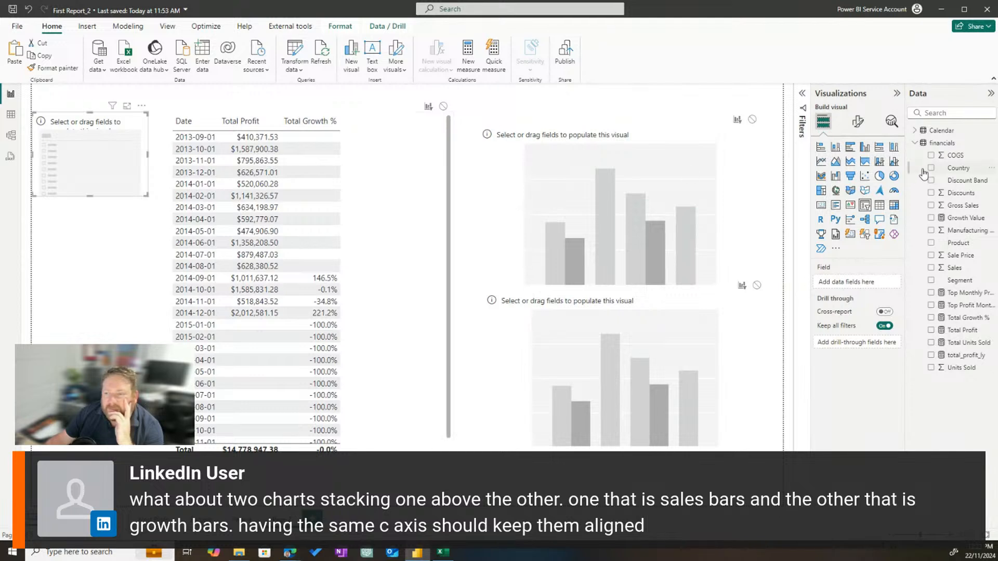
{"action": "left_click", "coordinate": [917, 131]}
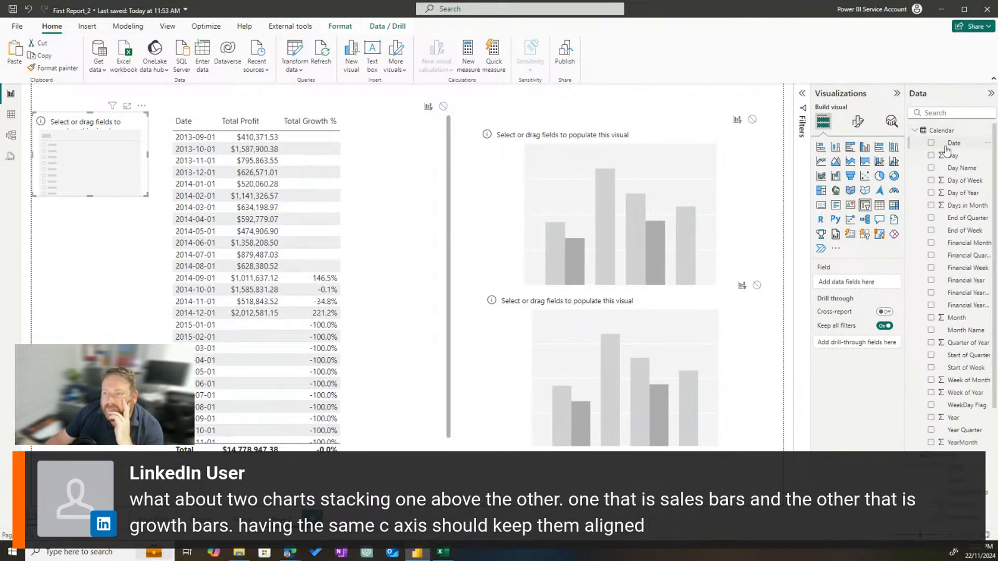
{"action": "left_click_drag", "start_coordinate": [952, 144], "coordinate": [103, 143]}
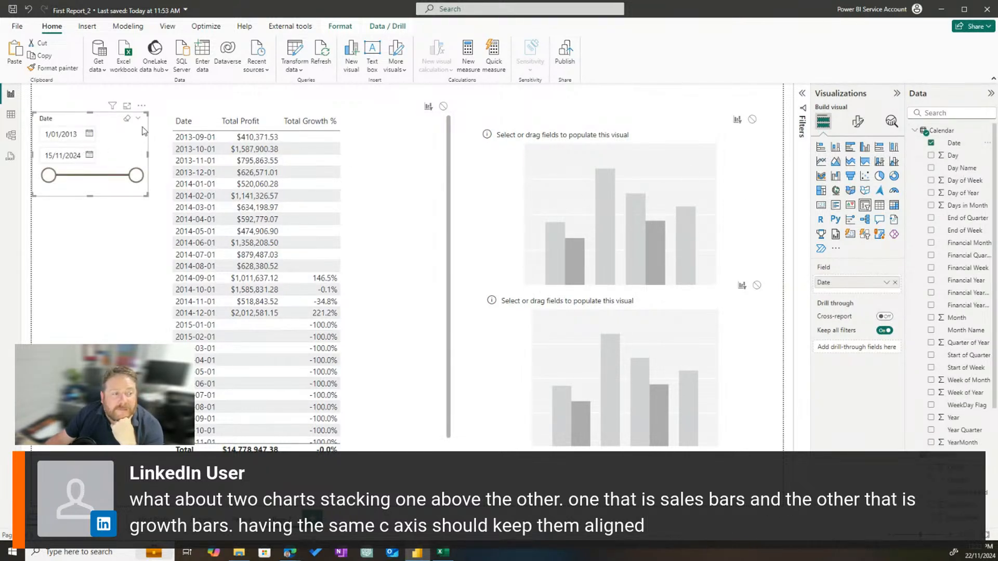
- Set the Date slicer's style to Vertical list and enlarge the slicer downward beside the table
{"action": "left_click", "coordinate": [858, 123]}
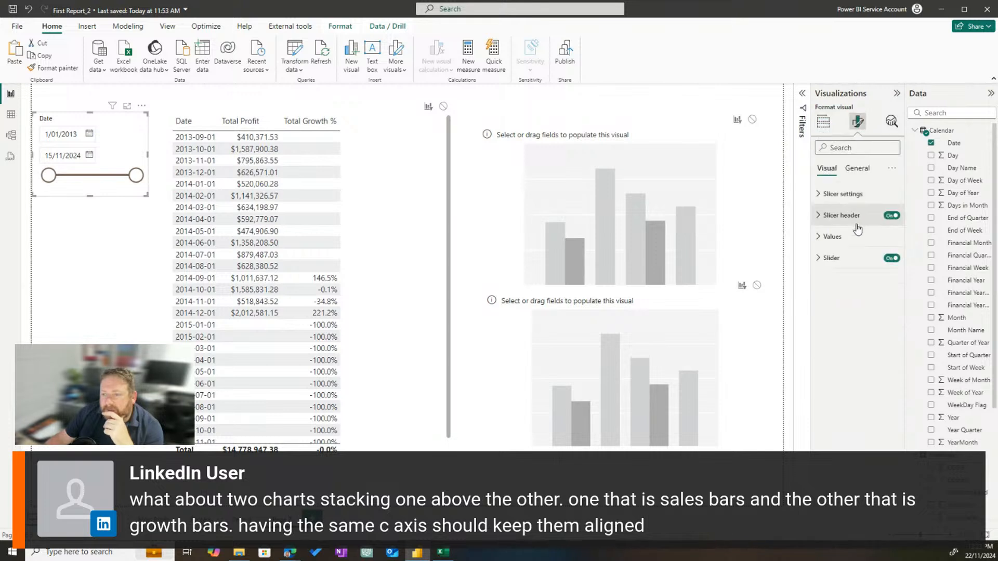
{"action": "left_click", "coordinate": [837, 194]}
{"action": "left_click", "coordinate": [853, 218]}
{"action": "left_click", "coordinate": [852, 248]}
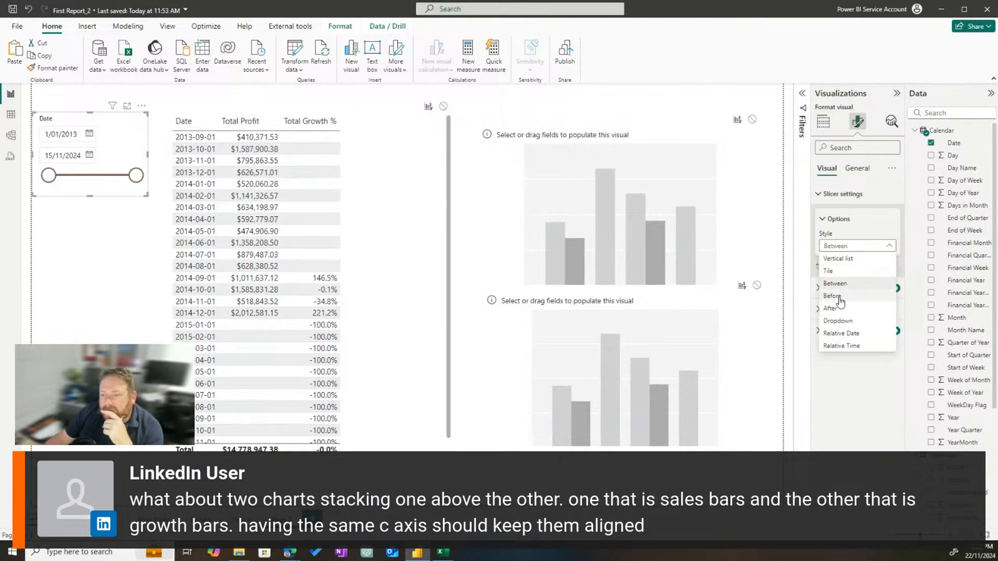
{"action": "left_click", "coordinate": [838, 259]}
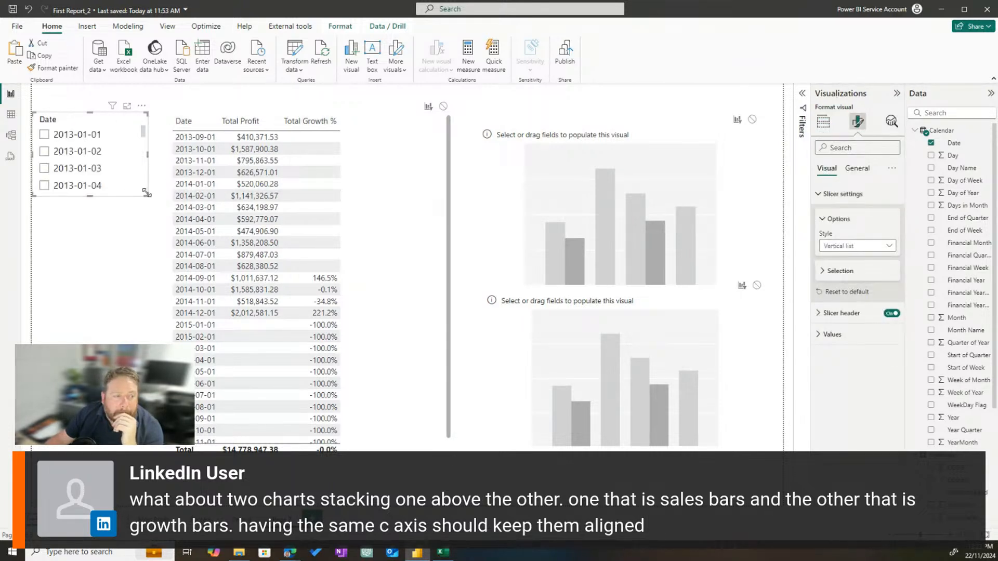
{"action": "left_click_drag", "start_coordinate": [147, 196], "coordinate": [152, 345]}
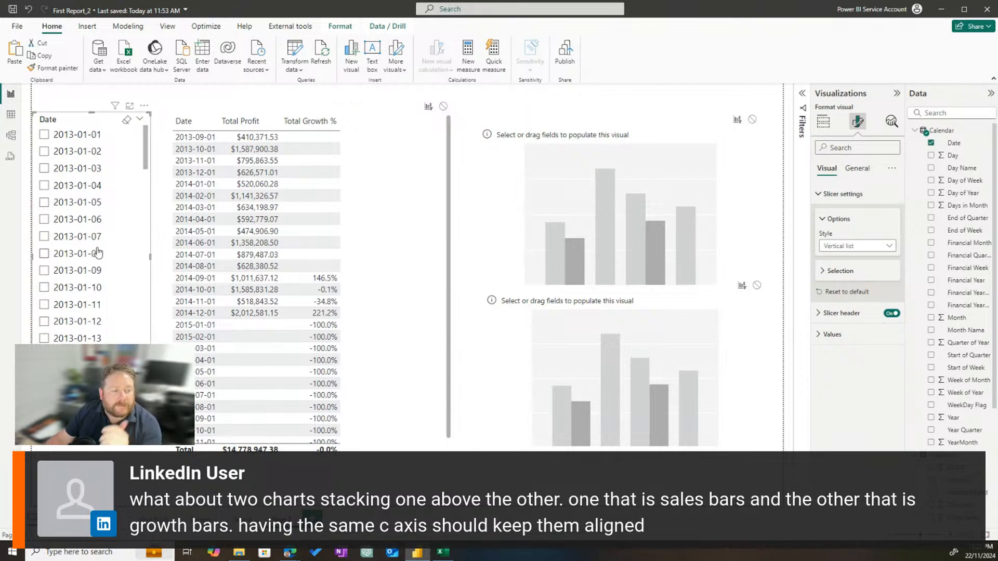
- Look through the slicer's daily dates and check the Calendar table's fields for a month-end date
{"action": "scroll", "coordinate": [111, 252], "scroll_direction": "down", "scroll_amount": 20}
{"action": "scroll", "coordinate": [111, 253], "scroll_direction": "down", "scroll_amount": 20}
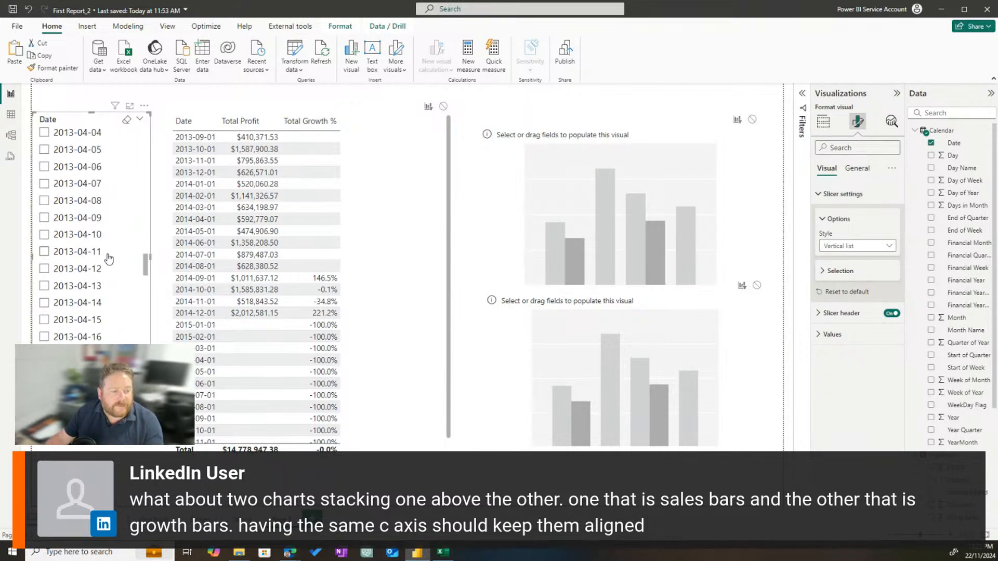
{"action": "scroll", "coordinate": [107, 261], "scroll_direction": "down", "scroll_amount": 20}
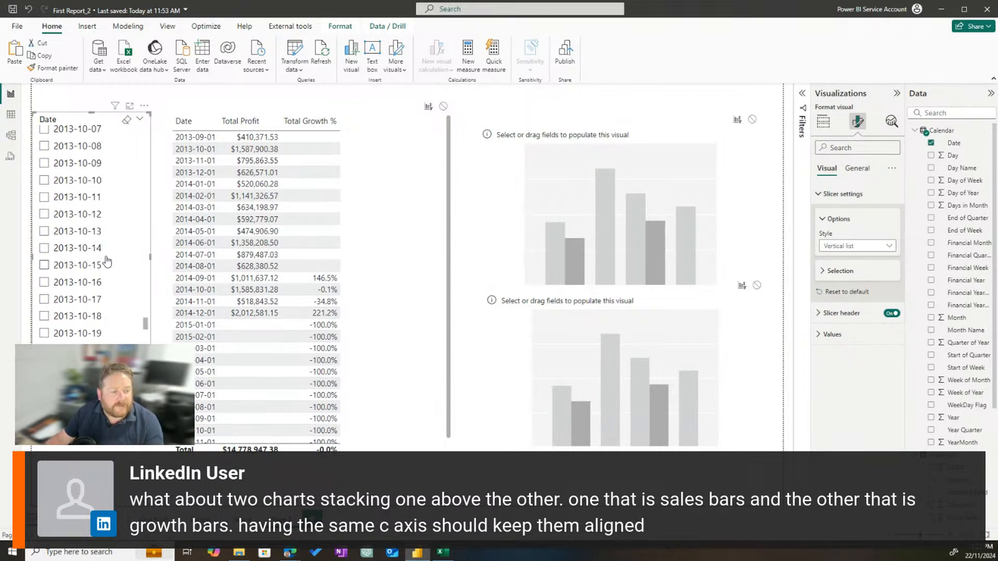
{"action": "scroll", "coordinate": [107, 285], "scroll_direction": "down", "scroll_amount": 20}
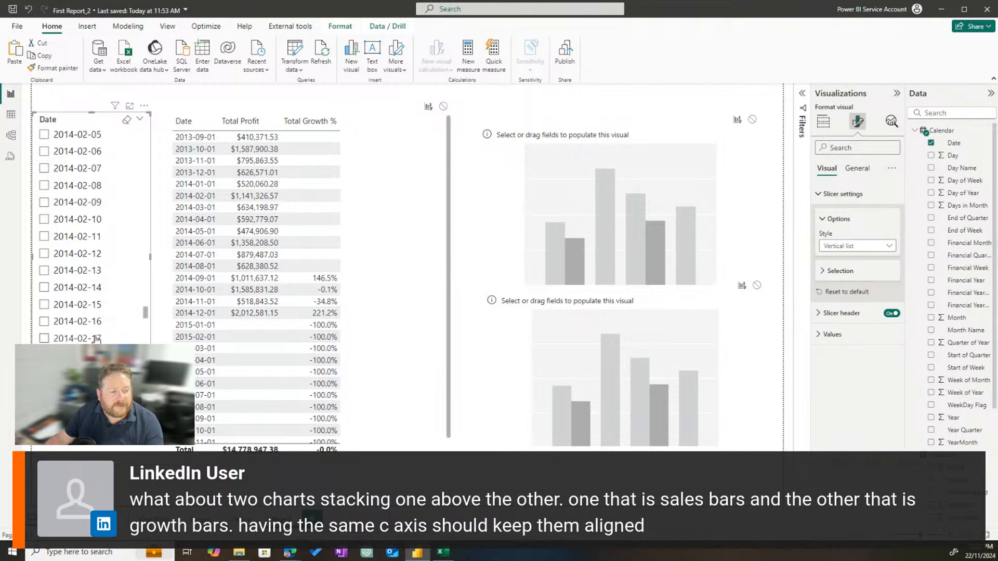
{"action": "scroll", "coordinate": [110, 319], "scroll_direction": "down", "scroll_amount": 1}
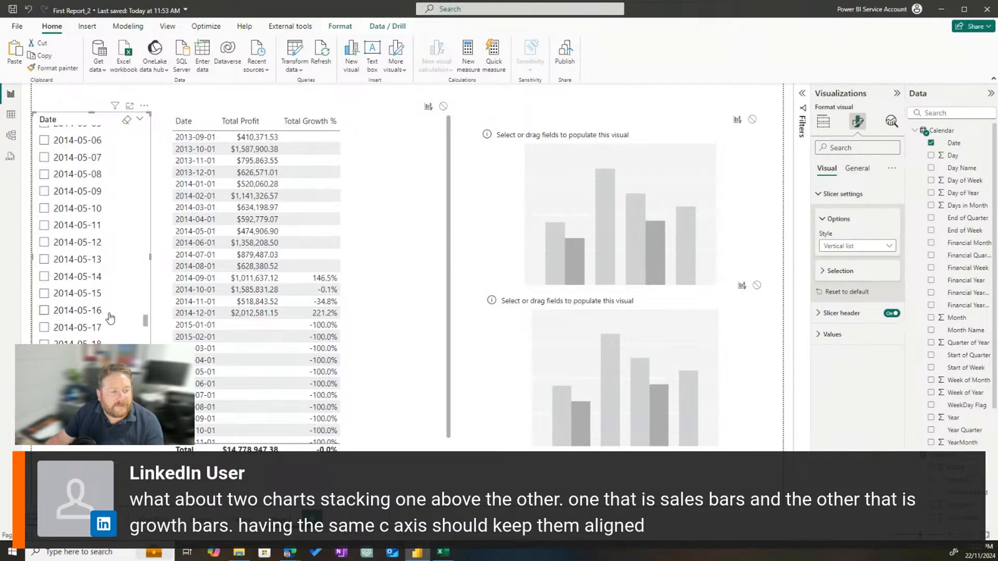
{"action": "scroll", "coordinate": [108, 314], "scroll_direction": "down", "scroll_amount": 8}
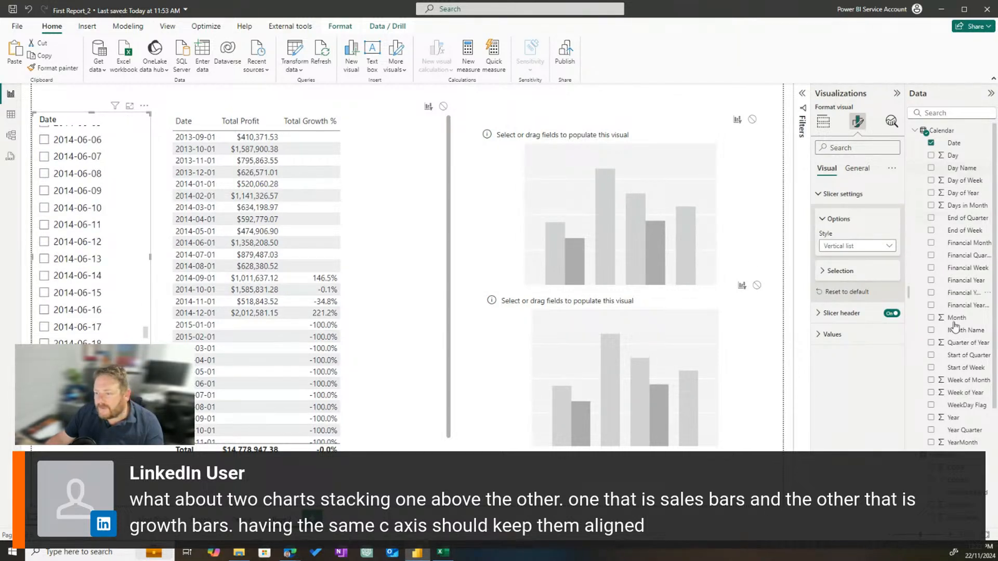
{"action": "key", "text": "ctrl+1"}
{"action": "left_click", "coordinate": [974, 253]}
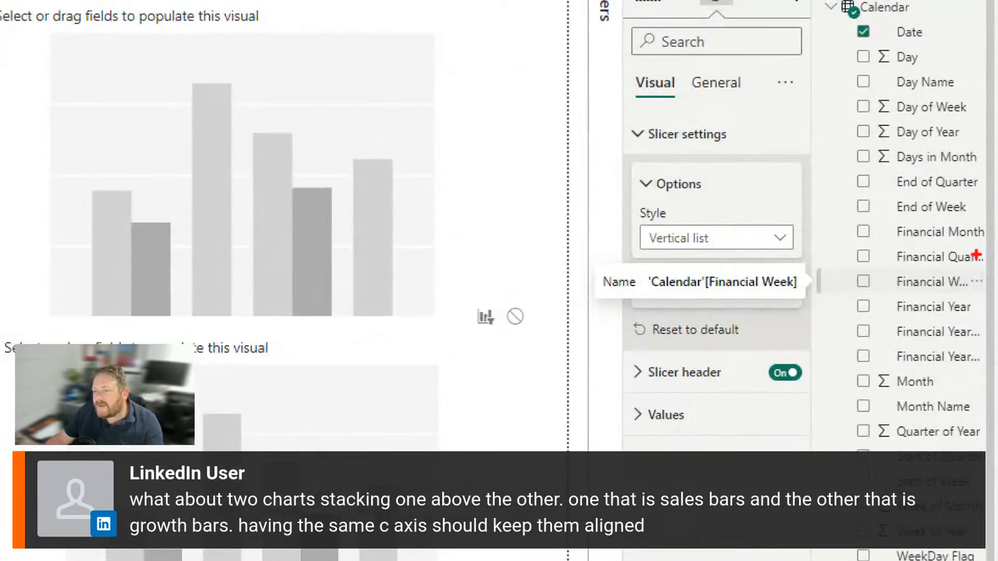
{"action": "left_click_drag", "start_coordinate": [801, 137], "coordinate": [997, 229]}
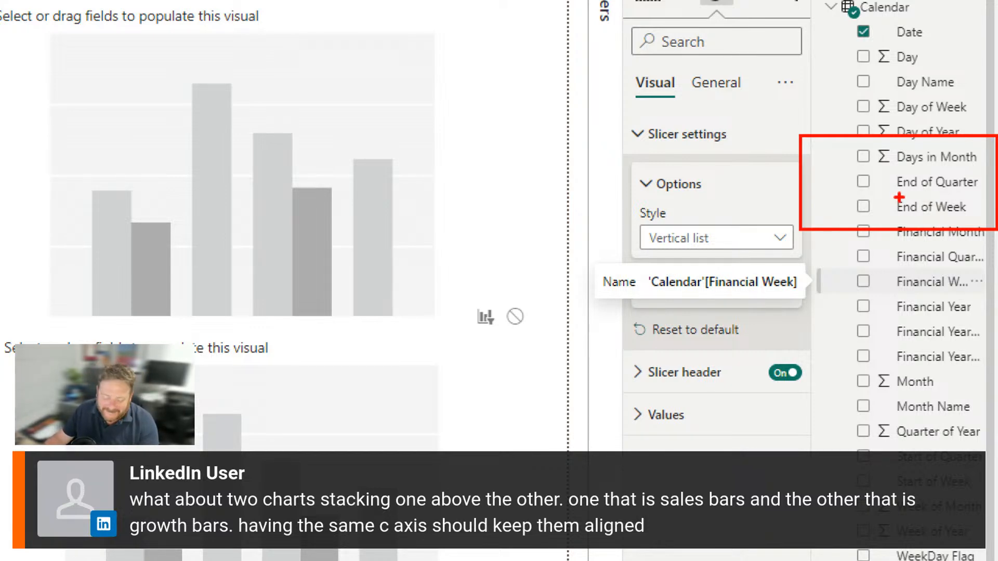
{"action": "key", "text": "Escape"}
- Open the Calendar table's query for editing in Power Query Editor
{"action": "right_click", "coordinate": [951, 132]}
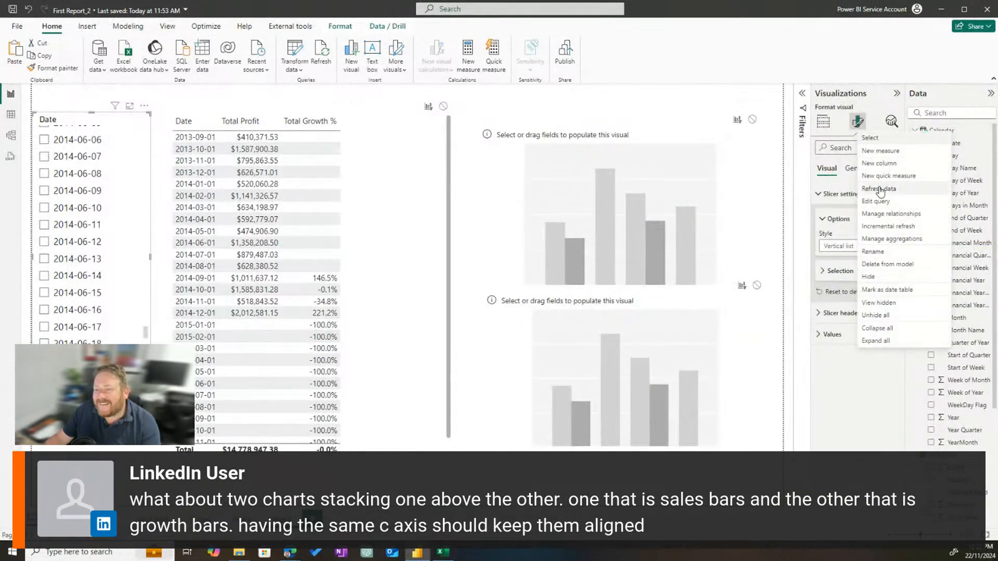
{"action": "left_click", "coordinate": [148, 190]}
{"action": "right_click", "coordinate": [951, 132]}
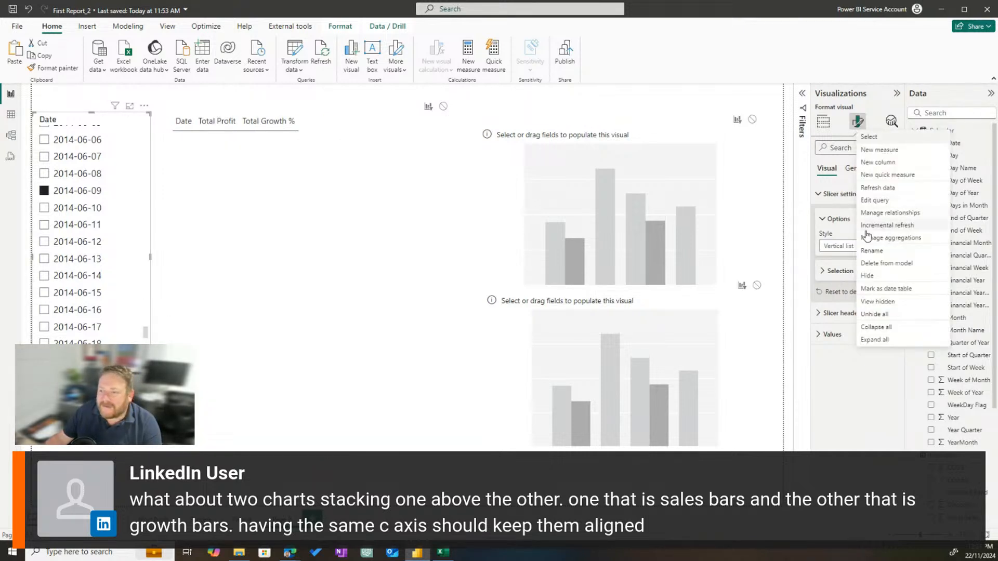
{"action": "key", "text": "Escape"}
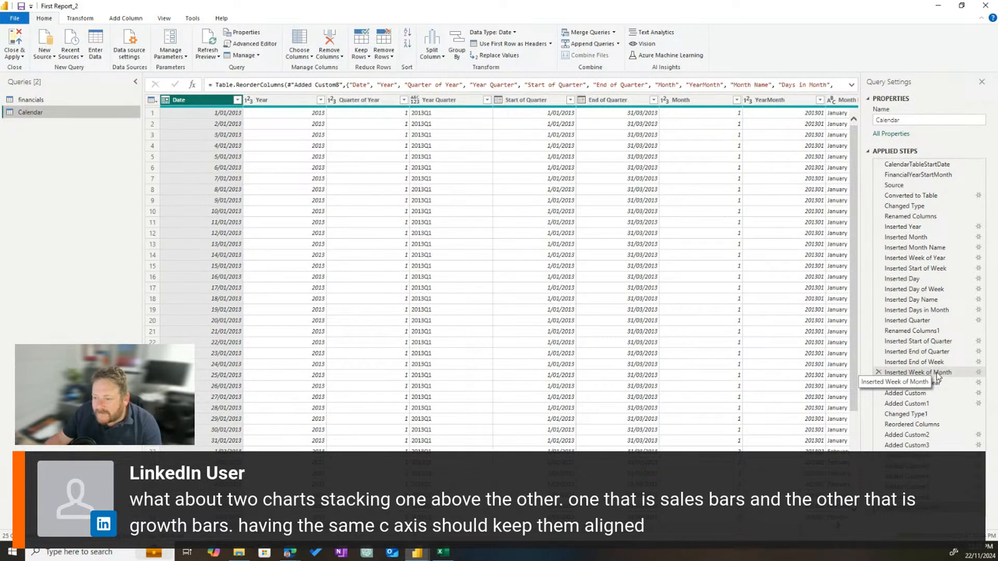
- Insert an End of Month column from Date after the Inserted Week of Month step, and close and apply the query changes
{"action": "left_click", "coordinate": [937, 375]}
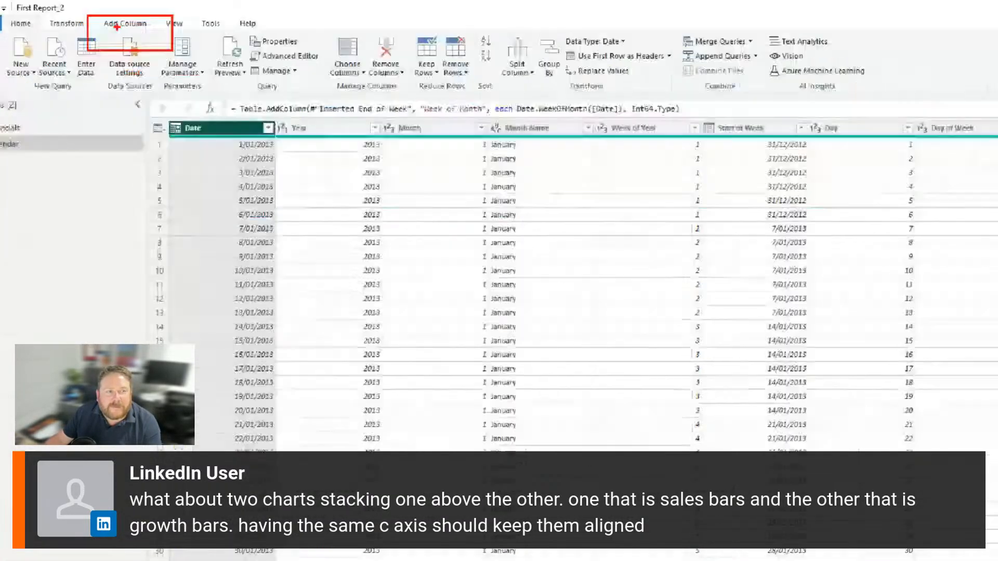
{"action": "left_click", "coordinate": [126, 18]}
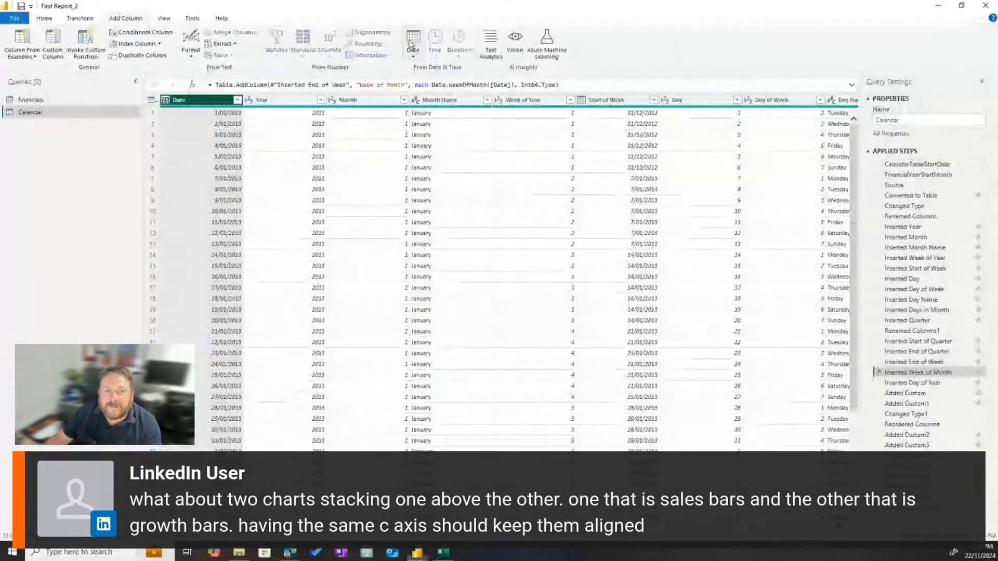
{"action": "left_click", "coordinate": [429, 83]}
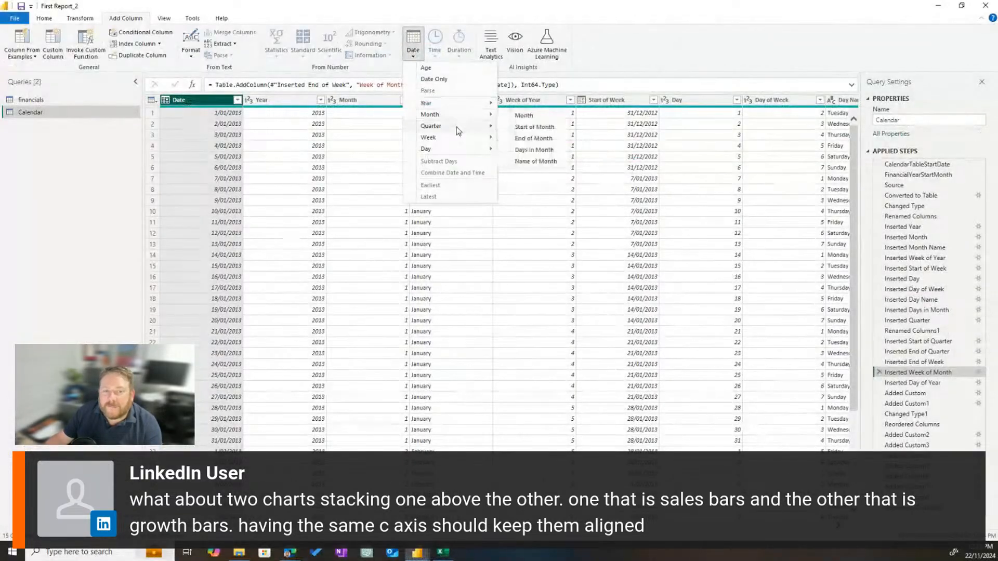
{"action": "left_click", "coordinate": [525, 138]}
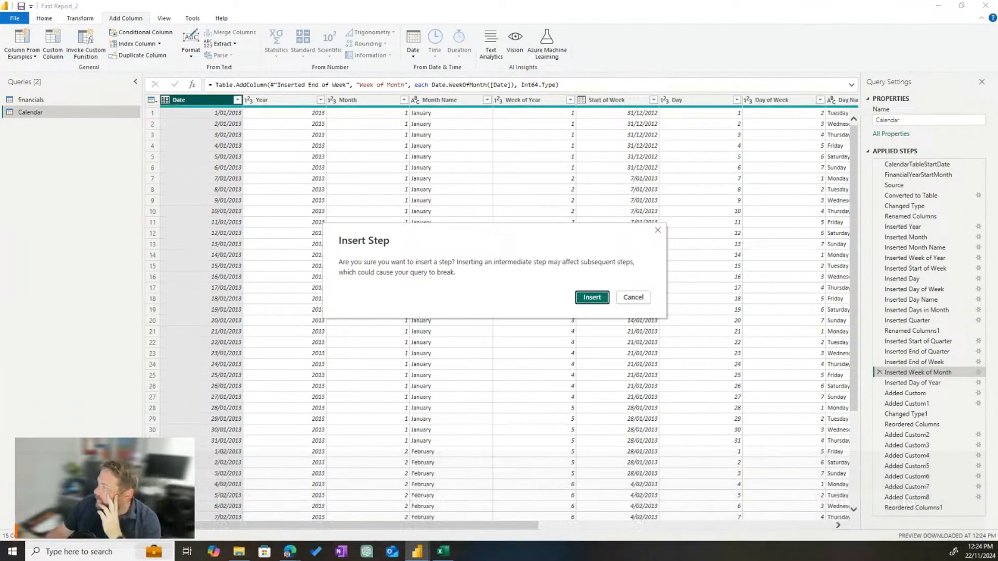
{"action": "left_click", "coordinate": [592, 298]}
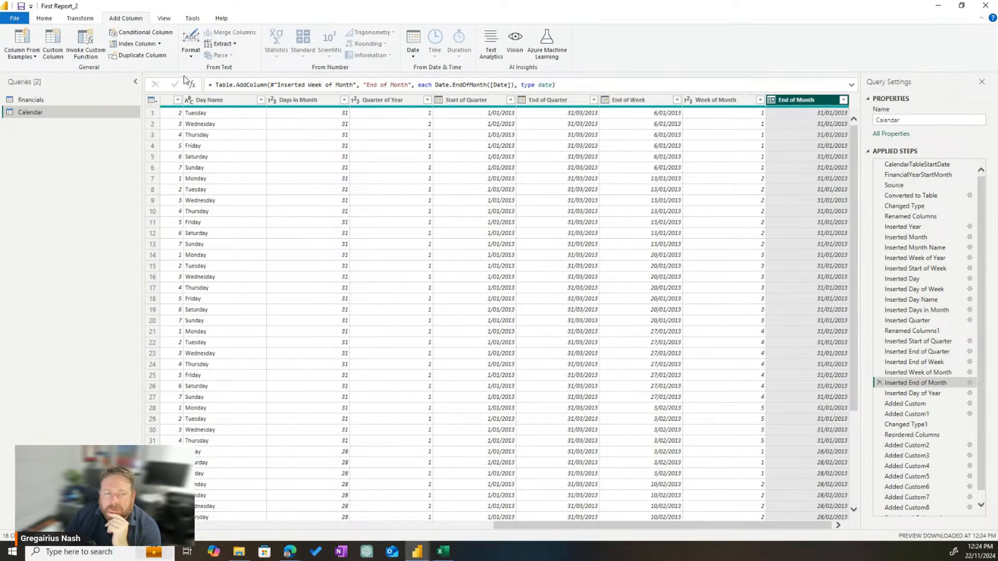
{"action": "left_click", "coordinate": [44, 18]}
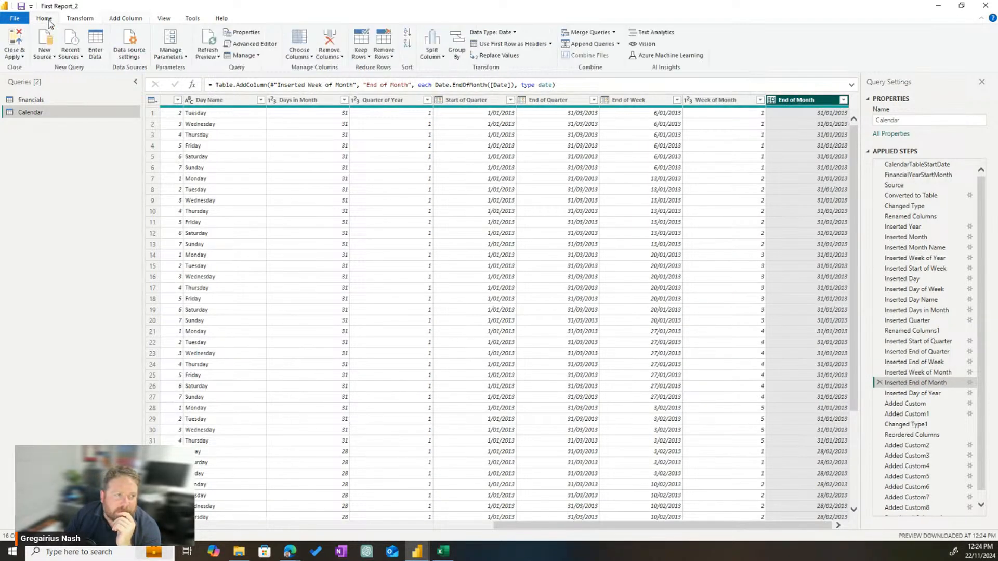
{"action": "left_click", "coordinate": [15, 40]}
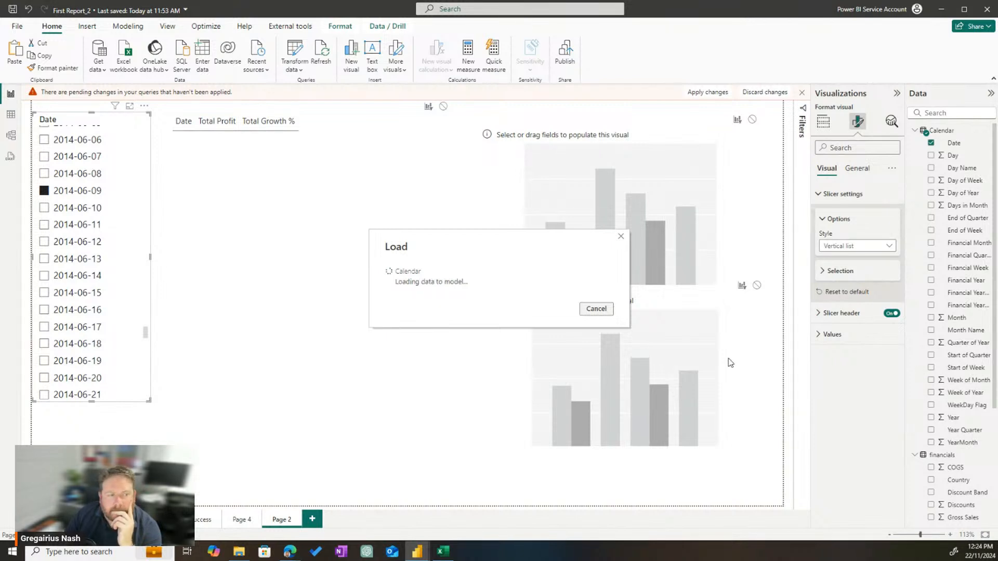
- Replace the slicer's Date field with the Calendar table's End of Month field
{"action": "left_click", "coordinate": [857, 169]}
{"action": "left_click", "coordinate": [823, 122]}
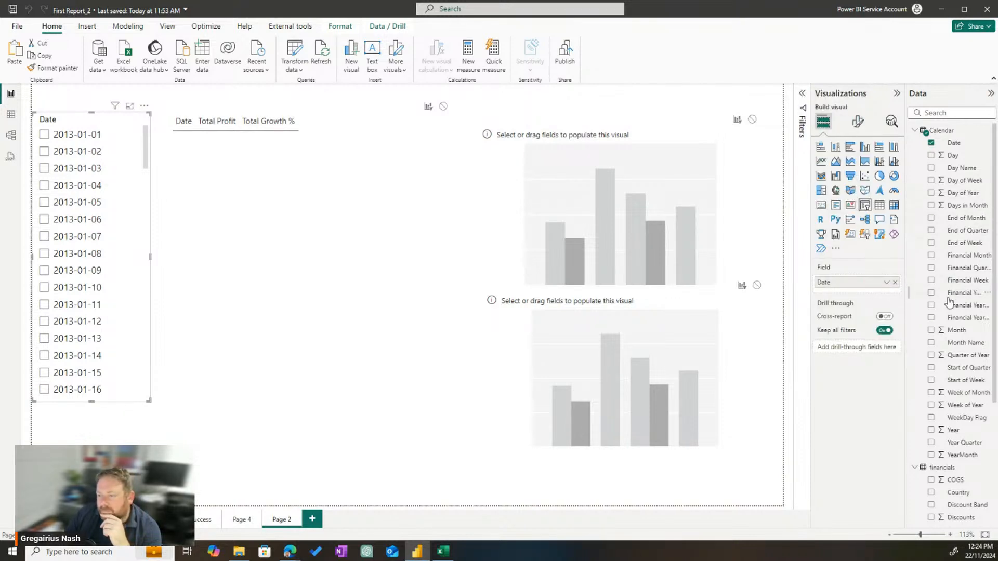
{"action": "left_click_drag", "start_coordinate": [959, 217], "coordinate": [884, 284]}
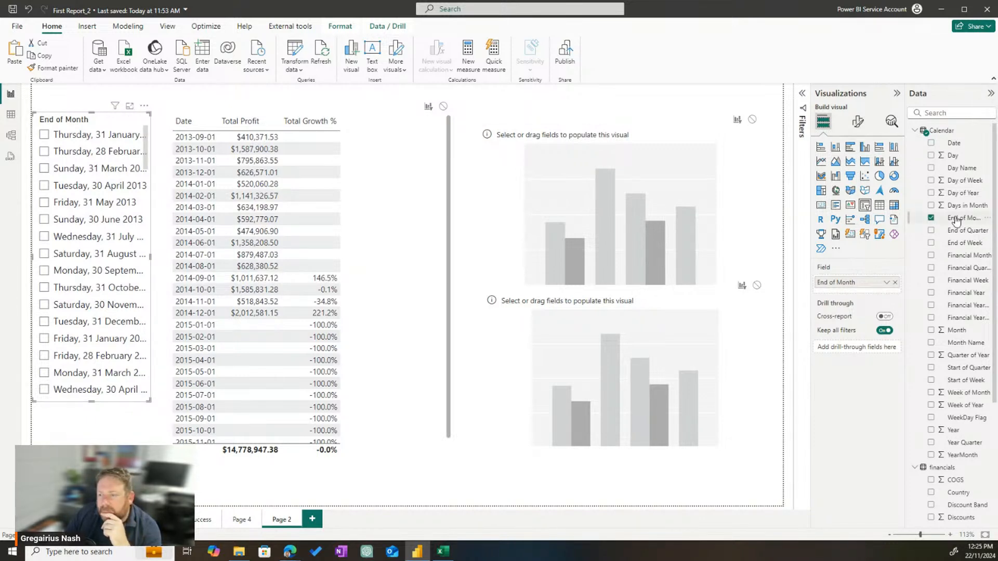
- Format the End of Month column as 2001-03-14 (yyyy-mm-dd) and check the slicer's list of month ends
{"action": "left_click", "coordinate": [222, 50]}
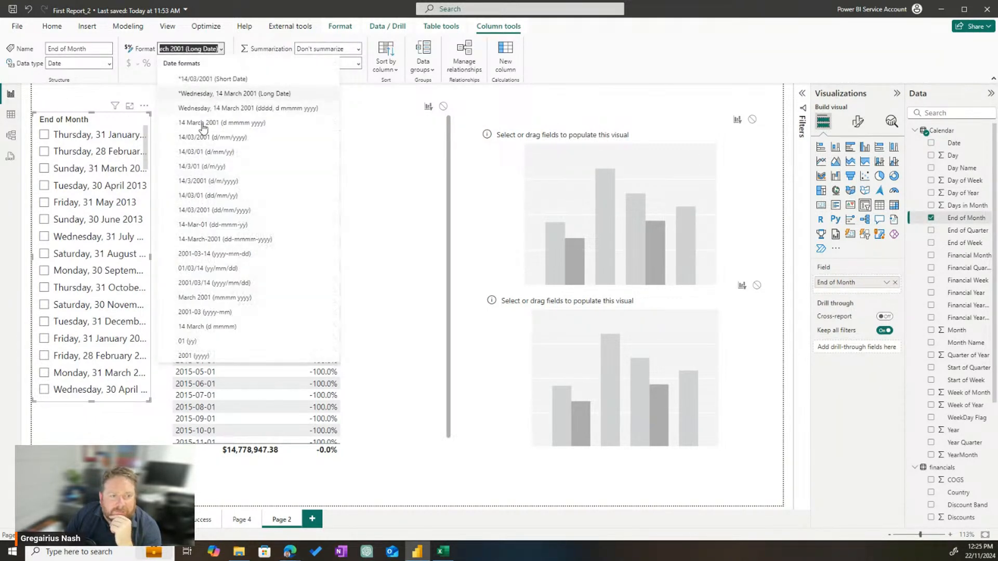
{"action": "left_click", "coordinate": [225, 254]}
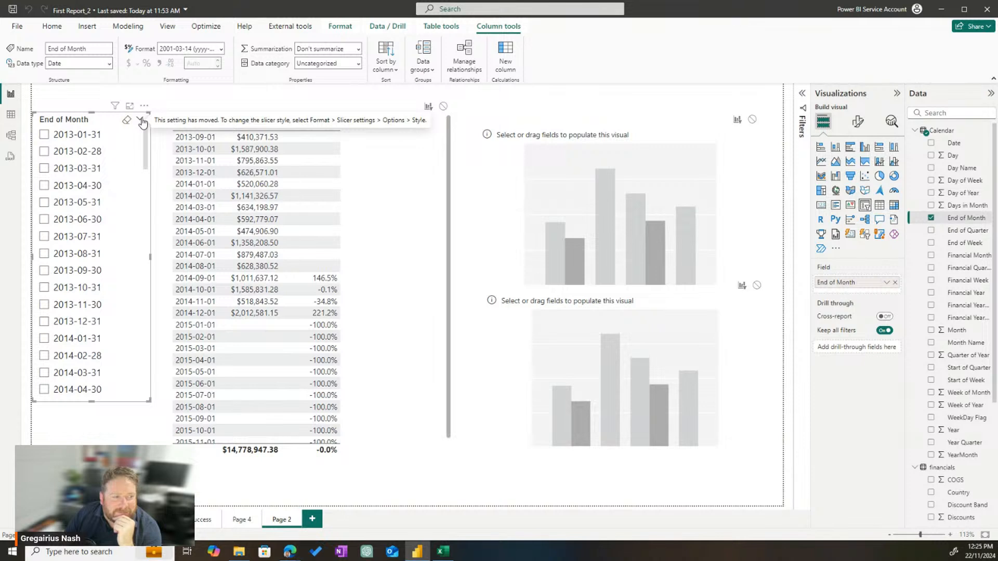
{"action": "scroll", "coordinate": [72, 244], "scroll_direction": "down", "scroll_amount": 4}
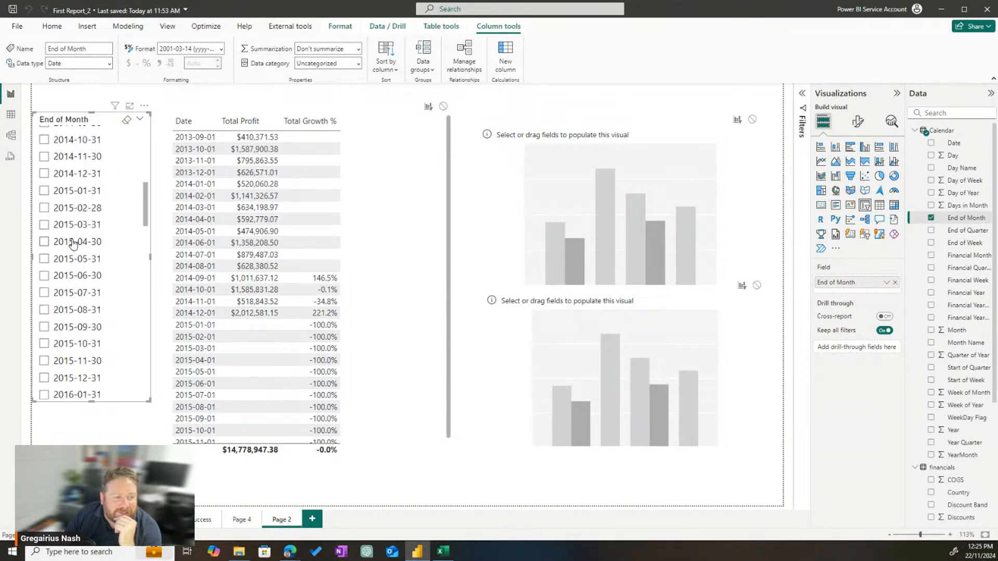
{"action": "left_click_drag", "start_coordinate": [146, 213], "coordinate": [135, 161]}
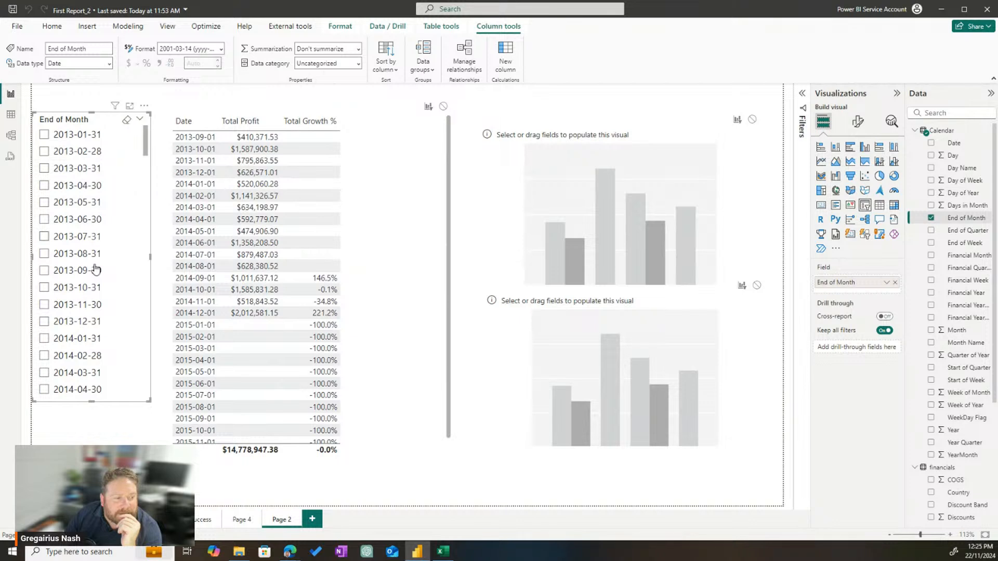
- Filter the End of Month slicer to 2014-09-30, 2014-10-31, 2014-11-30 and 2014-12-31
{"action": "scroll", "coordinate": [61, 345], "scroll_direction": "down", "scroll_amount": 6}
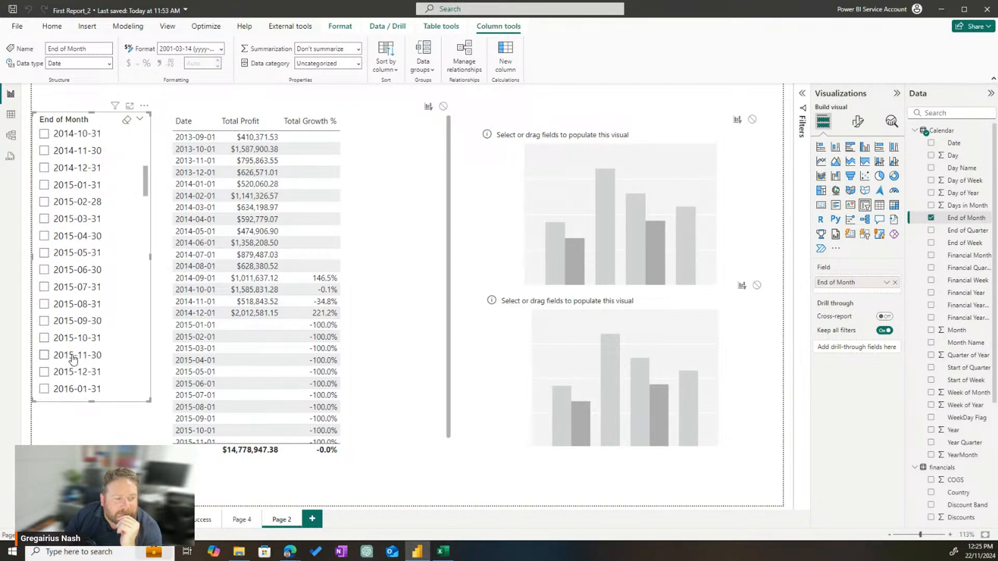
{"action": "left_click", "coordinate": [44, 372]}
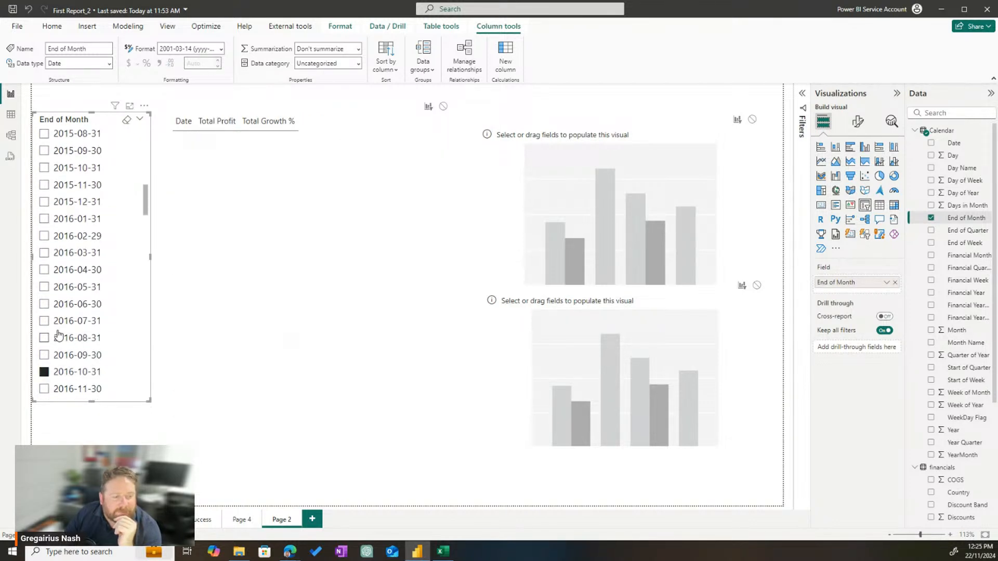
{"action": "left_click", "coordinate": [68, 370]}
{"action": "scroll", "coordinate": [68, 312], "scroll_direction": "up", "scroll_amount": 4}
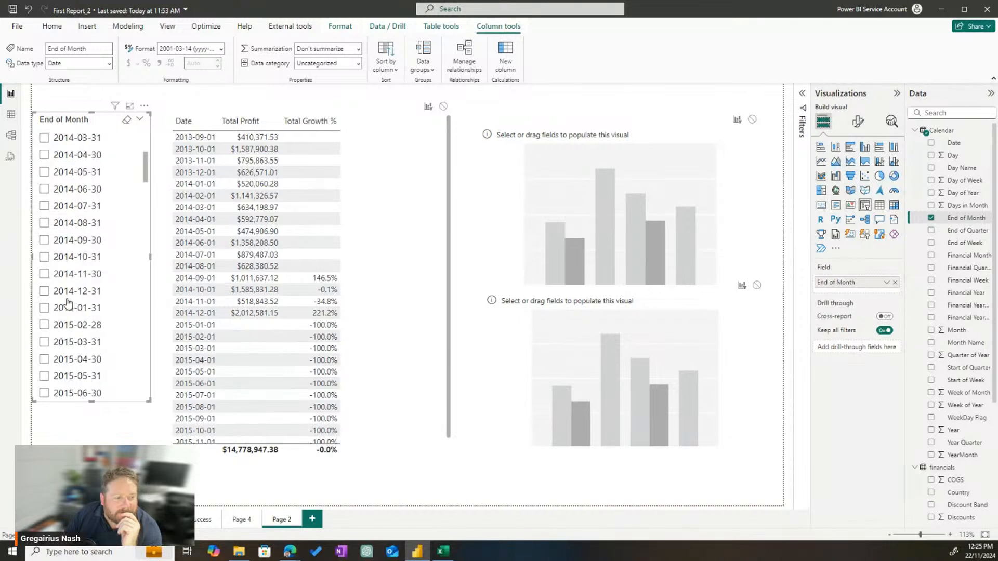
{"action": "left_click", "coordinate": [64, 256]}
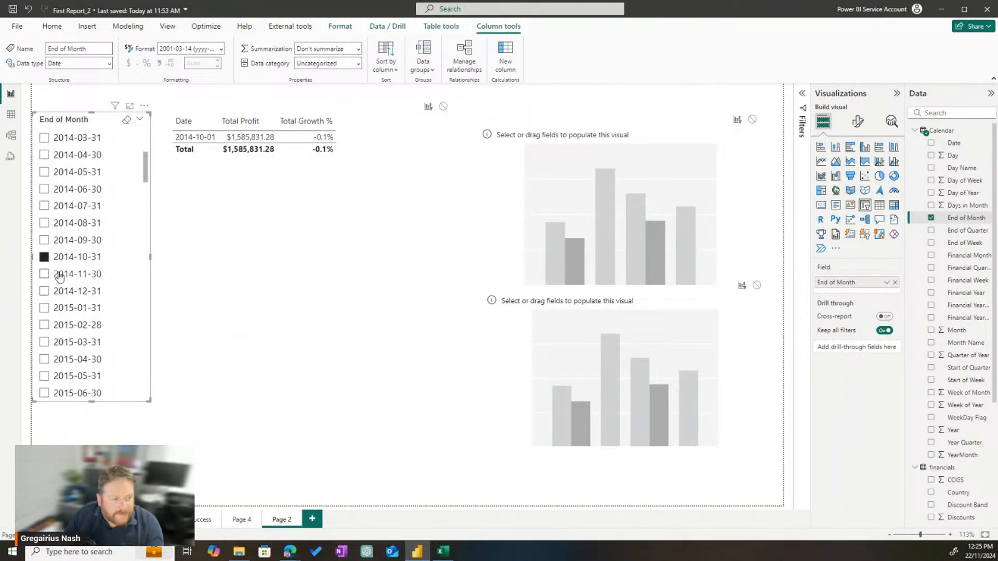
{"action": "left_click", "coordinate": [60, 275]}
{"action": "left_click", "coordinate": [65, 291]}
{"action": "left_click", "coordinate": [58, 242]}
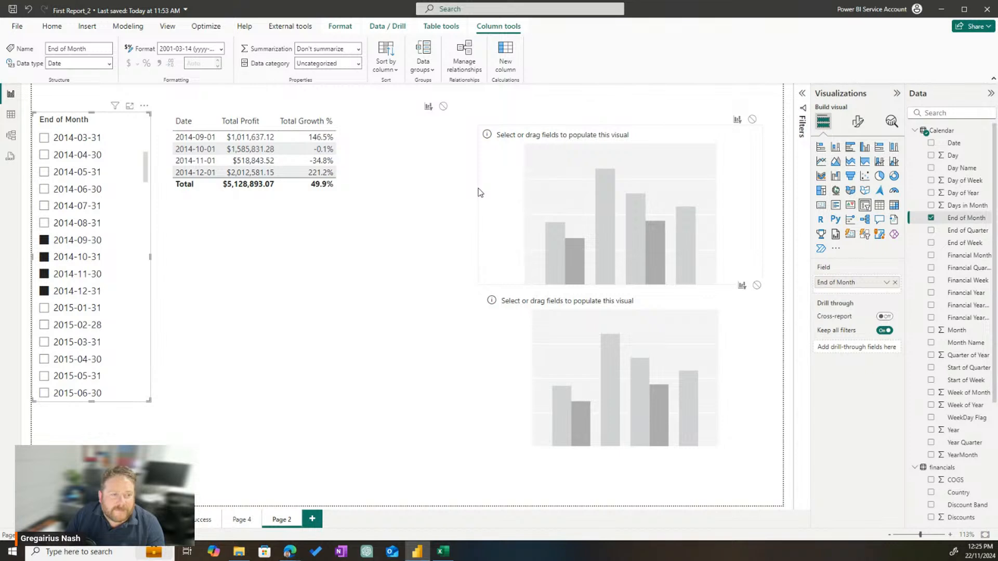
{"action": "left_click", "coordinate": [70, 227]}
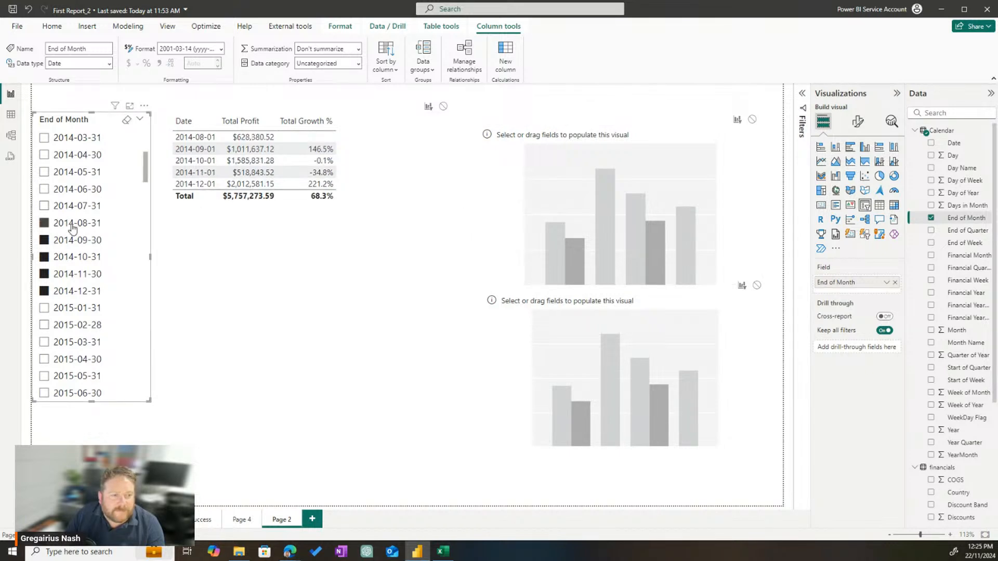
{"action": "left_click", "coordinate": [72, 229]}
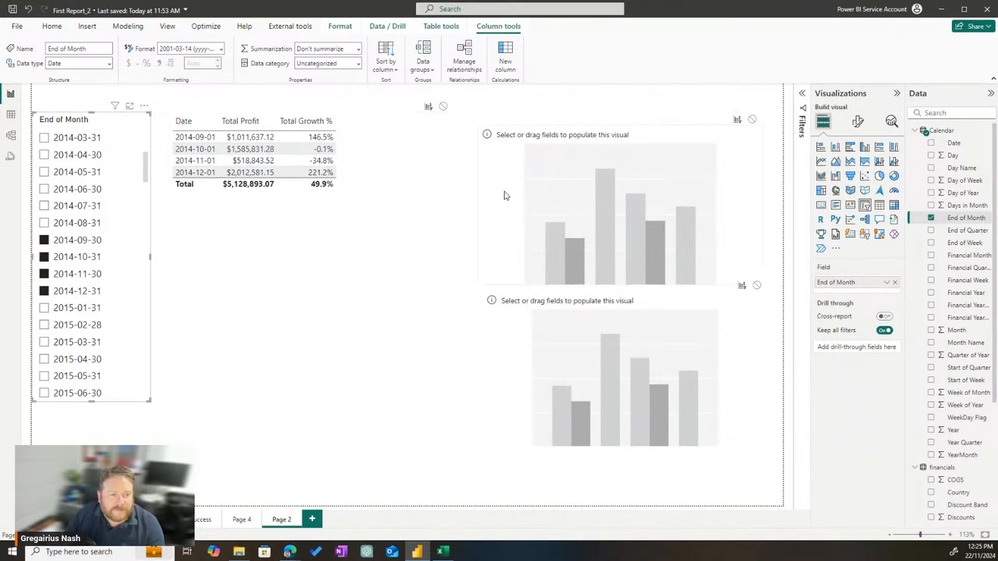
- Shrink the End of Month slicer to a compact box about three list entries high
{"action": "left_click", "coordinate": [290, 249]}
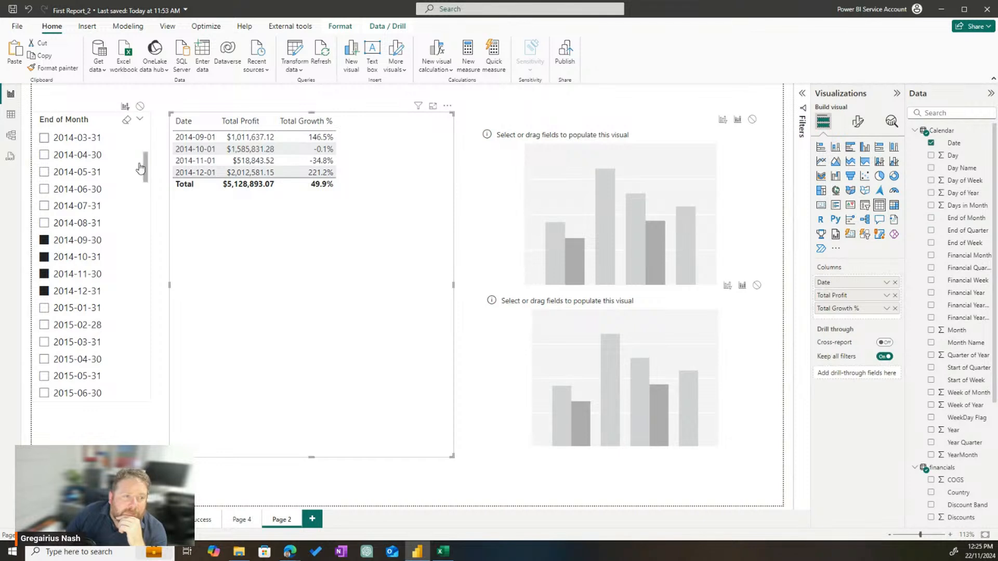
{"action": "left_click", "coordinate": [149, 407]}
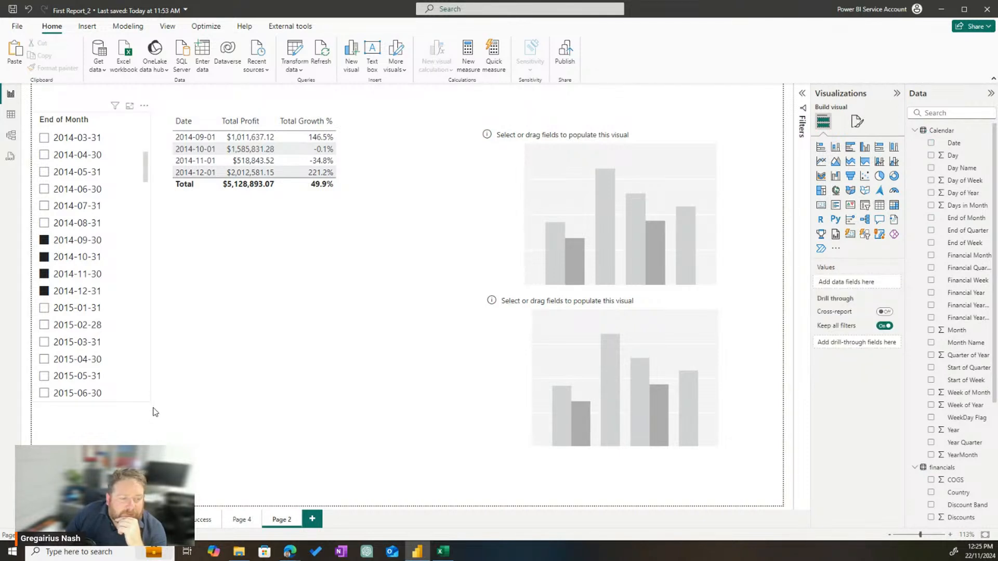
{"action": "left_click", "coordinate": [151, 403]}
{"action": "left_click_drag", "start_coordinate": [151, 404], "coordinate": [139, 175]}
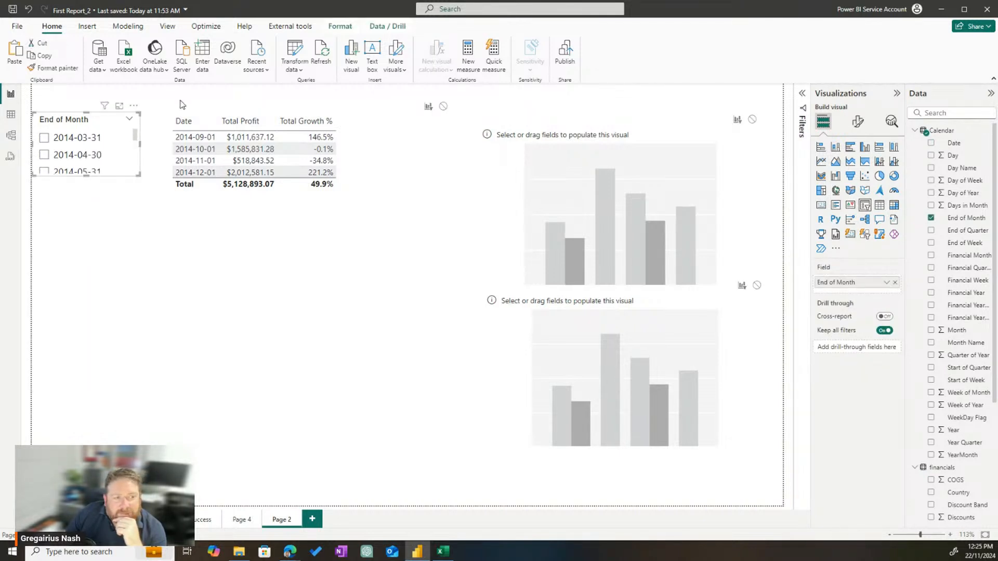
- Put the Calendar table's Date field on the X-axis of both empty column charts
{"action": "left_click", "coordinate": [632, 183]}
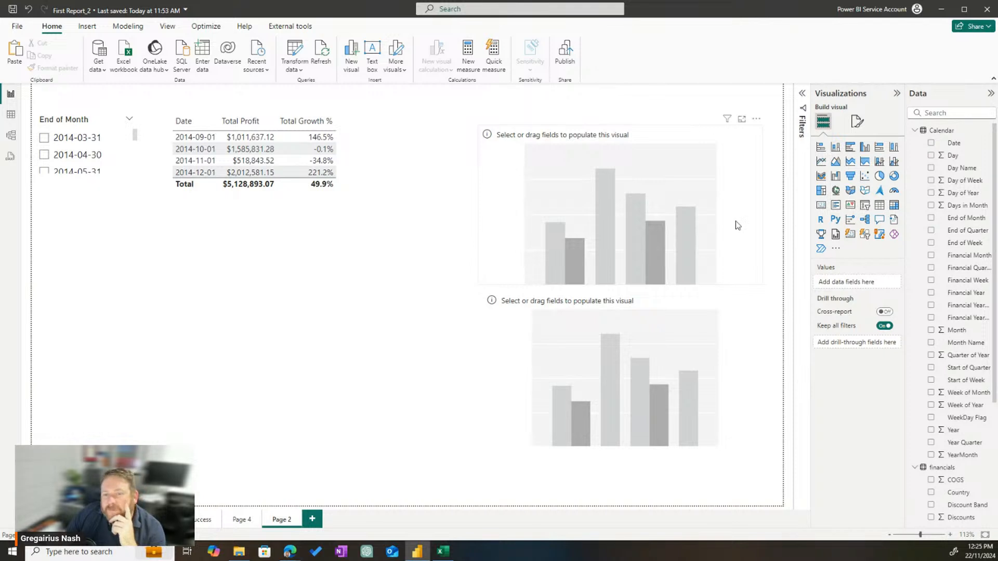
{"action": "left_click_drag", "start_coordinate": [952, 145], "coordinate": [869, 286]}
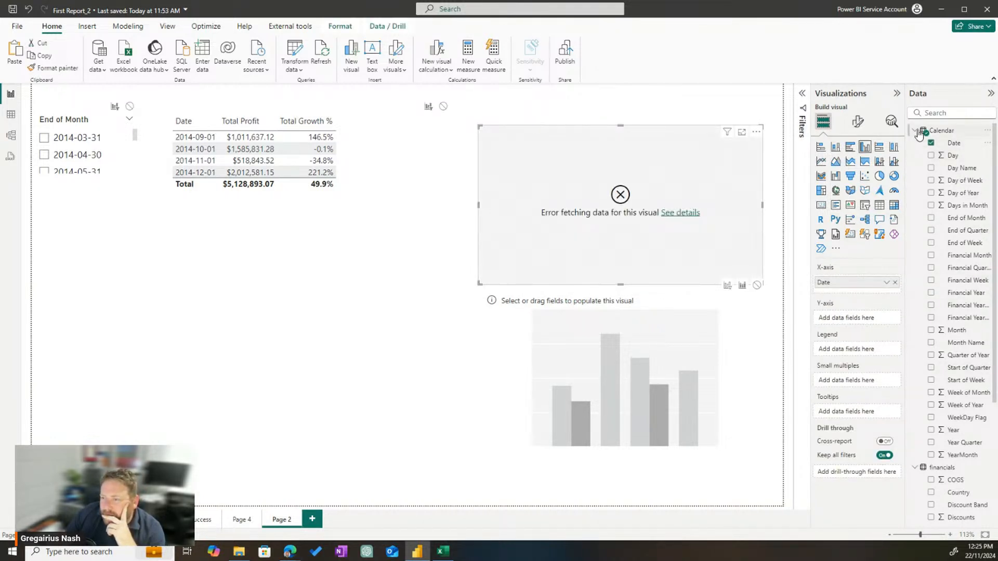
{"action": "left_click", "coordinate": [657, 382]}
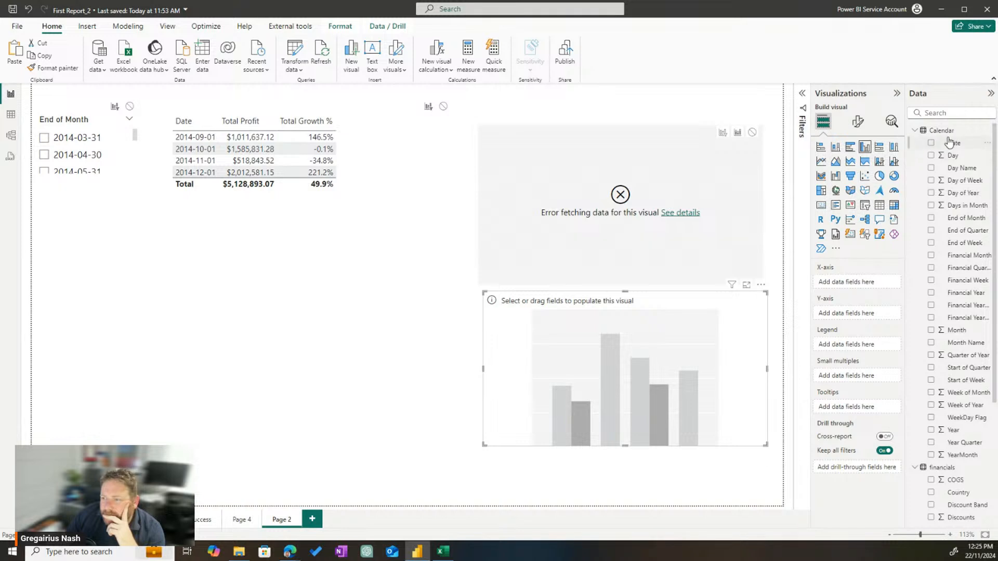
{"action": "left_click", "coordinate": [930, 143]}
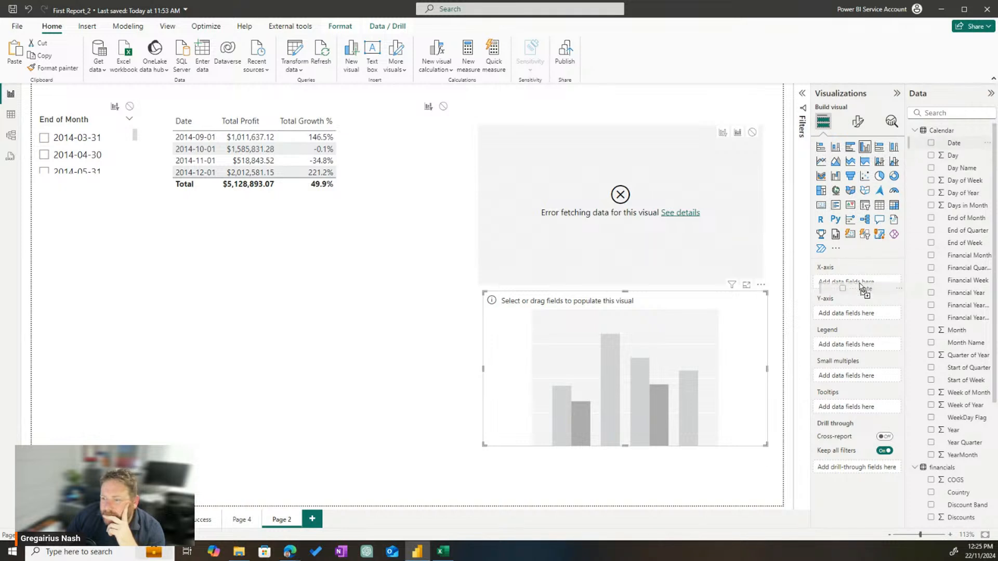
- Add the Total Profit measure from the financials table to the upper chart's Y-axis and check its formatting options
{"action": "left_click", "coordinate": [916, 133]}
{"action": "left_click_drag", "start_coordinate": [966, 333], "coordinate": [865, 324]}
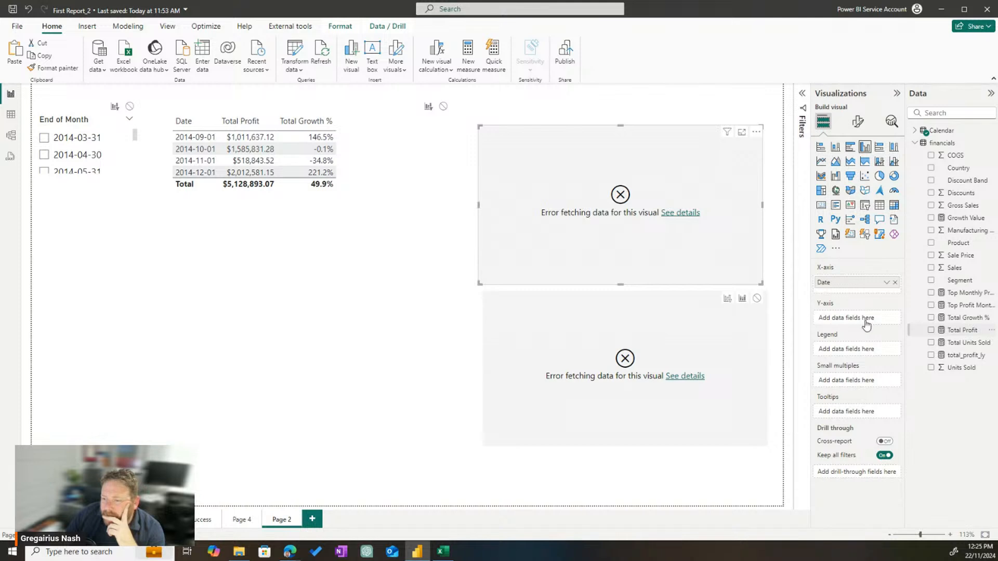
{"action": "left_click", "coordinate": [859, 123]}
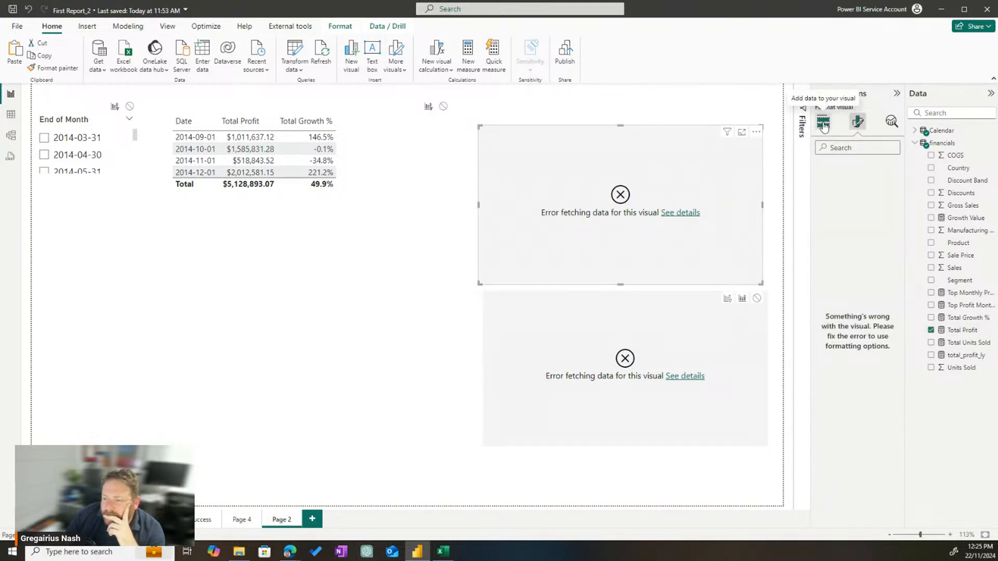
{"action": "left_click", "coordinate": [824, 124]}
- Shift the upper chart toward the table and read the details of its data-fetching error
{"action": "left_click_drag", "start_coordinate": [720, 216], "coordinate": [648, 247]}
{"action": "left_click", "coordinate": [599, 216]}
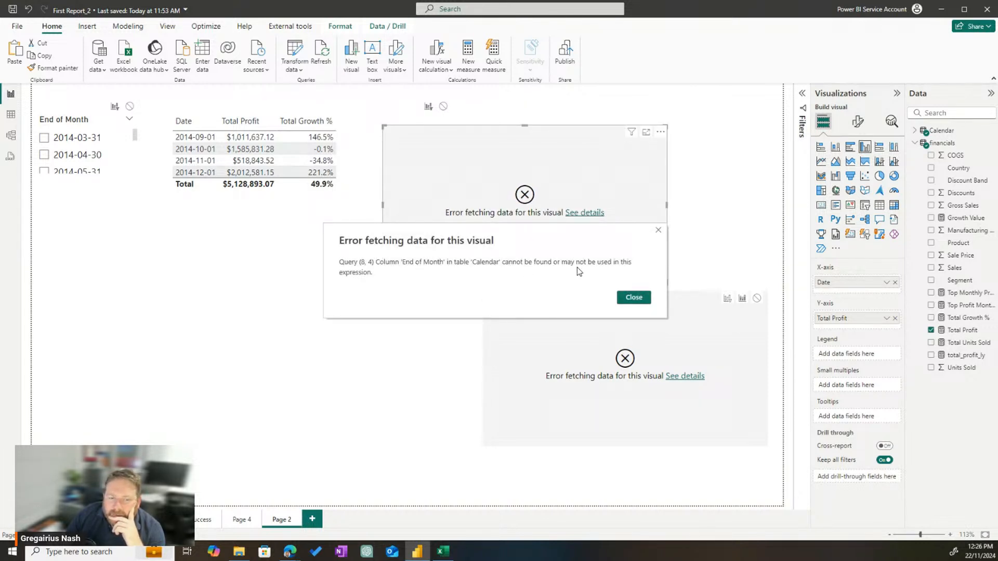
{"action": "left_click", "coordinate": [635, 298]}
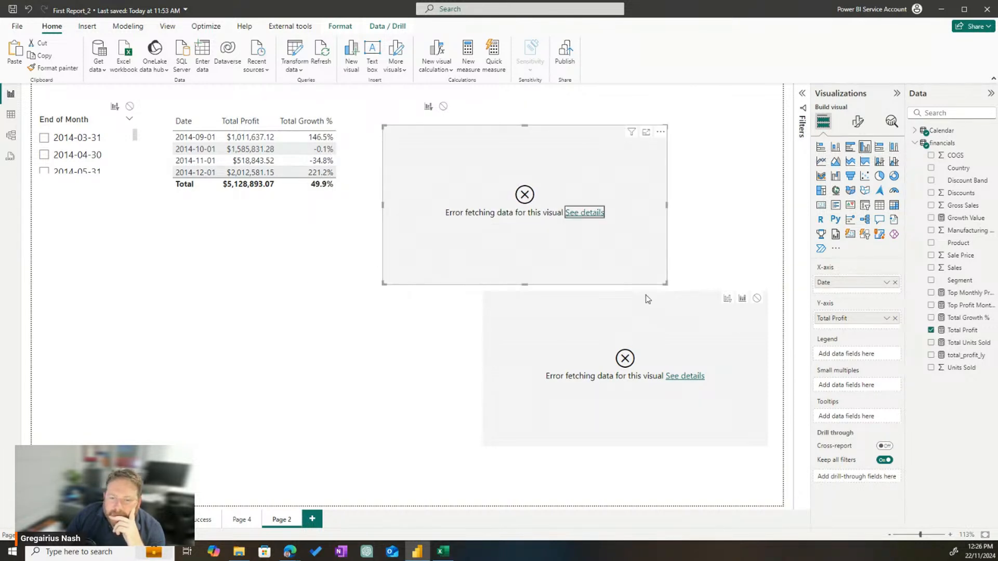
- Refresh the data of the Calendar table
{"action": "left_click", "coordinate": [916, 144]}
{"action": "left_click", "coordinate": [942, 130]}
{"action": "right_click", "coordinate": [948, 133]}
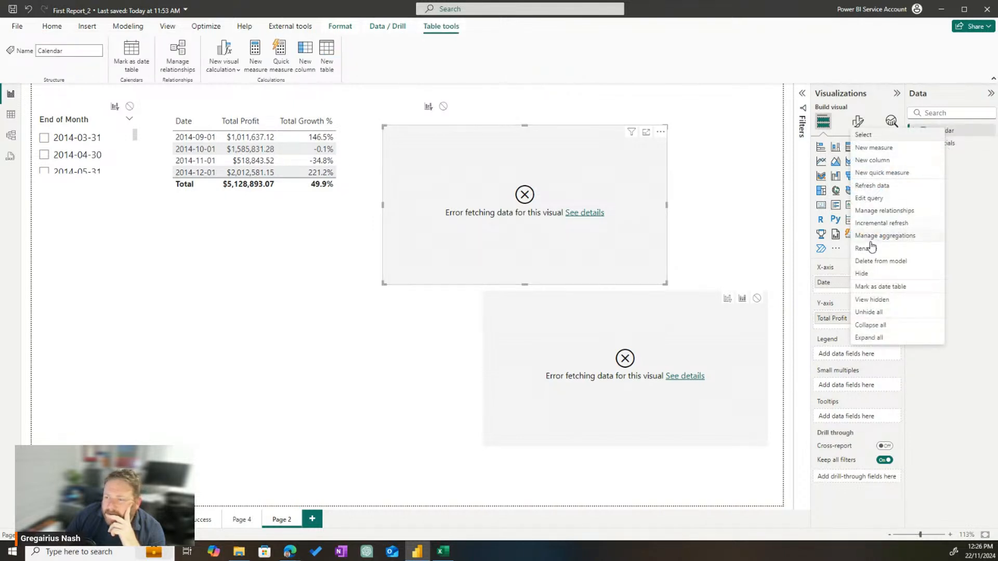
{"action": "left_click", "coordinate": [872, 186]}
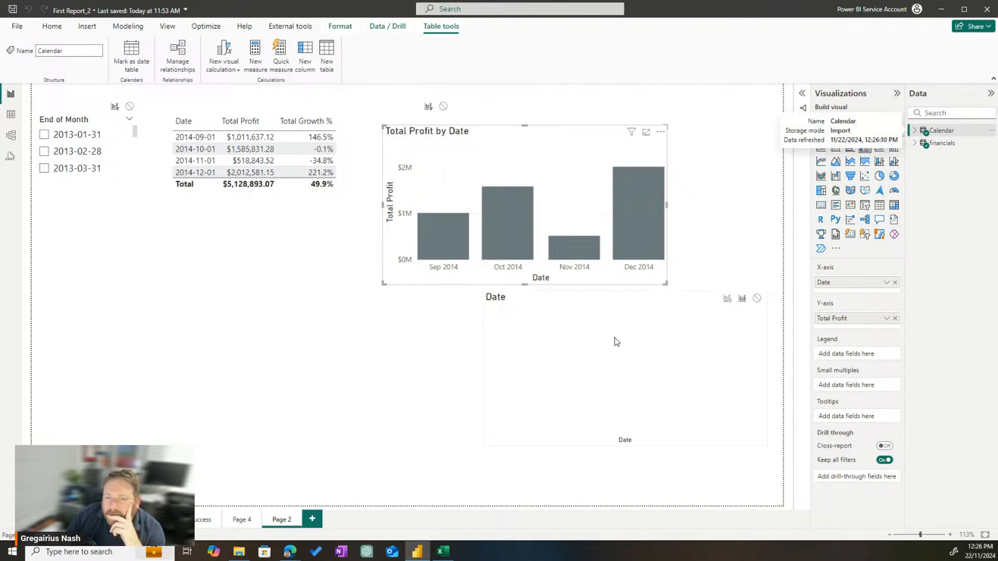
- Place the Total Profit by Date chart beside the table at the page's upper edge and move the Date chart closer beneath it
{"action": "left_click_drag", "start_coordinate": [545, 139], "coordinate": [625, 118]}
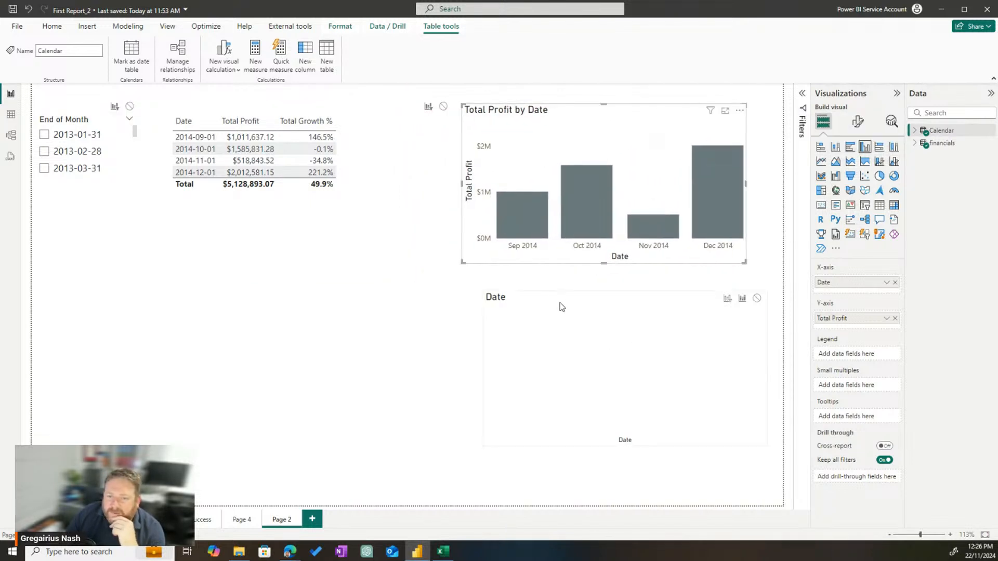
{"action": "left_click_drag", "start_coordinate": [614, 337], "coordinate": [585, 331]}
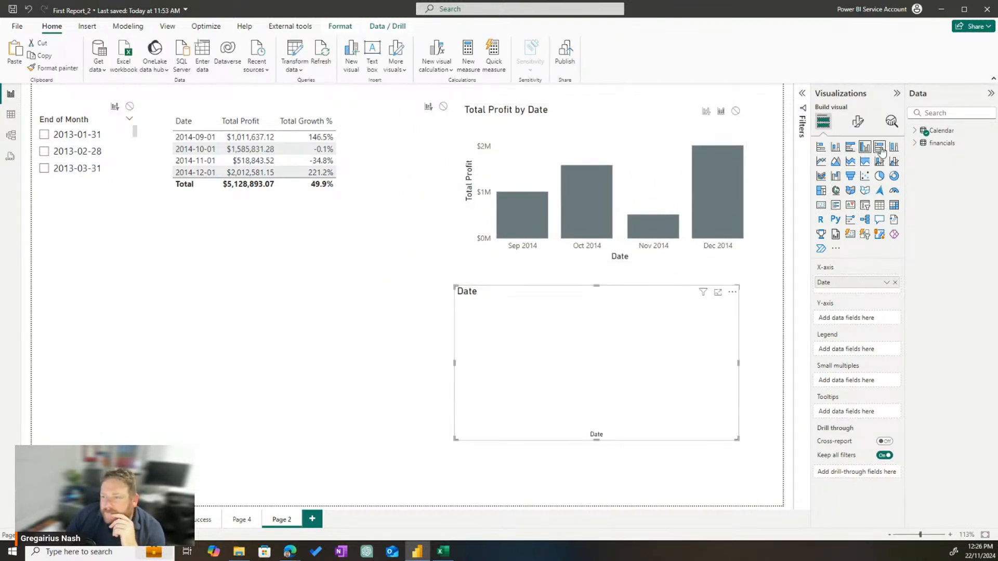
{"action": "left_click", "coordinate": [913, 132]}
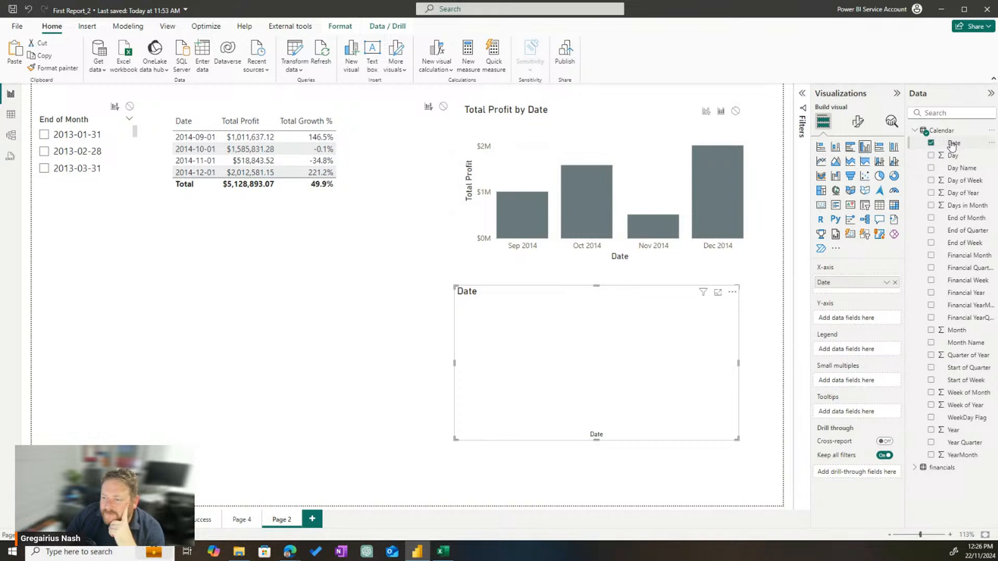
{"action": "left_click_drag", "start_coordinate": [952, 146], "coordinate": [860, 223]}
{"action": "left_click", "coordinate": [917, 130]}
{"action": "left_click_drag", "start_coordinate": [586, 152], "coordinate": [557, 150]}
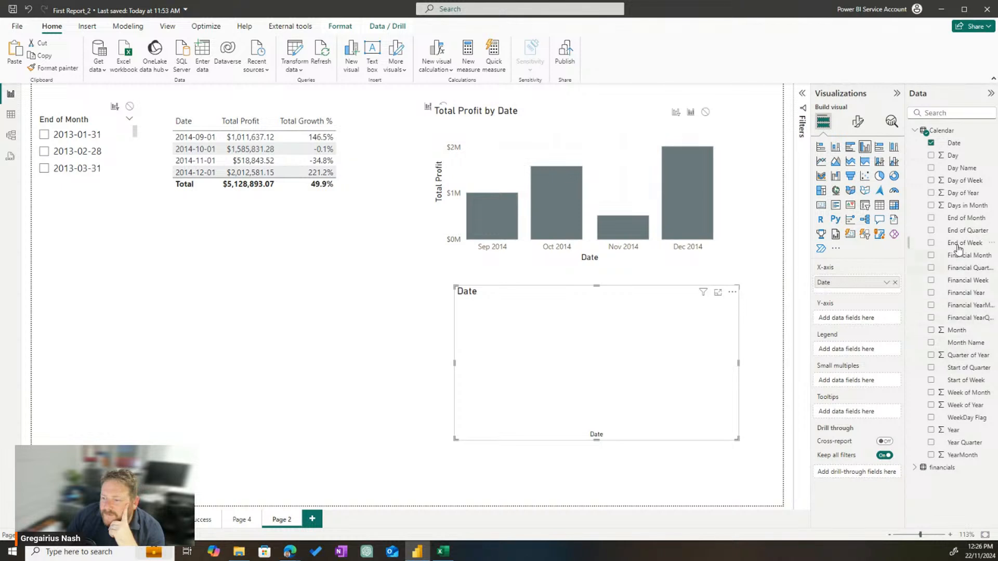
- Add Total Growth % to the lower chart's Y-axis, and place the chart, reduced in height, directly beneath the profit chart
{"action": "left_click", "coordinate": [920, 135]}
{"action": "left_click", "coordinate": [916, 144]}
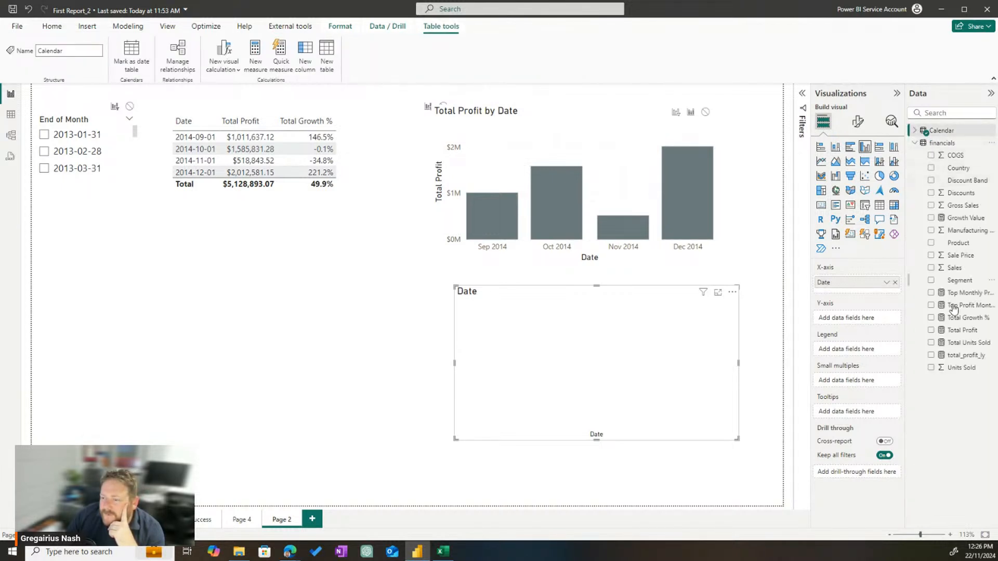
{"action": "left_click_drag", "start_coordinate": [965, 317], "coordinate": [599, 300]}
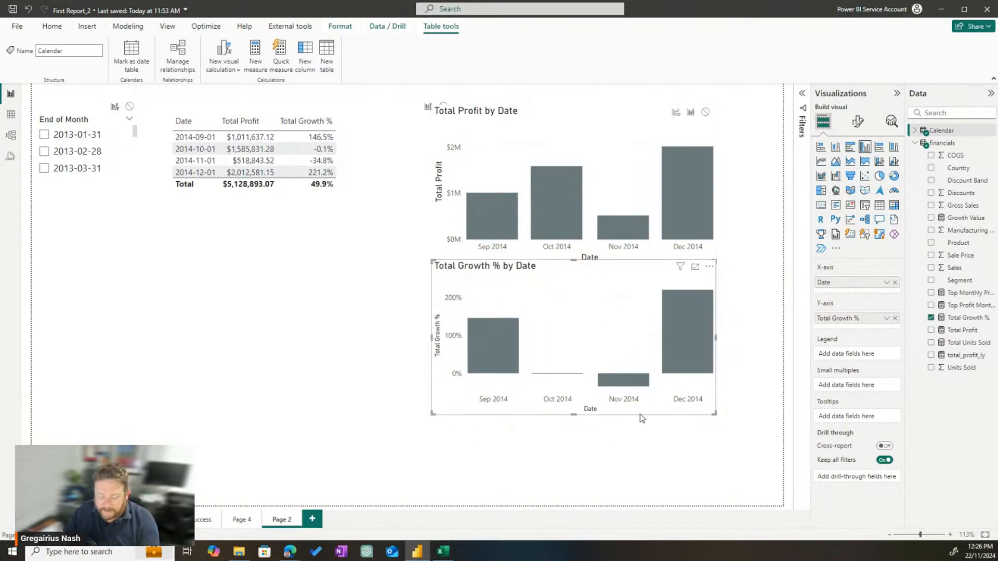
{"action": "left_click_drag", "start_coordinate": [714, 413], "coordinate": [720, 362]}
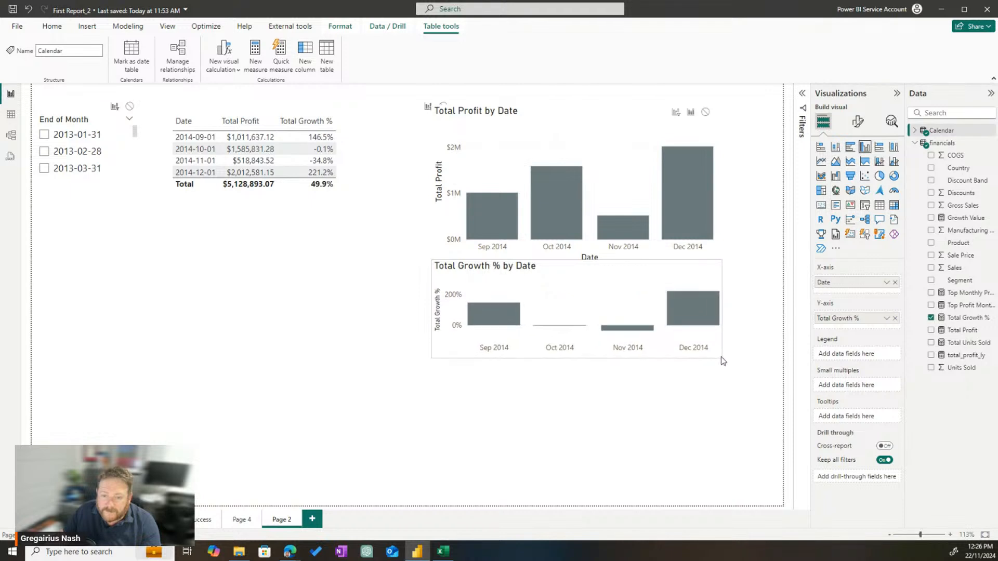
- Turn off the Y-axis values of the Total Growth % chart and open its general formatting options
{"action": "left_click", "coordinate": [857, 121]}
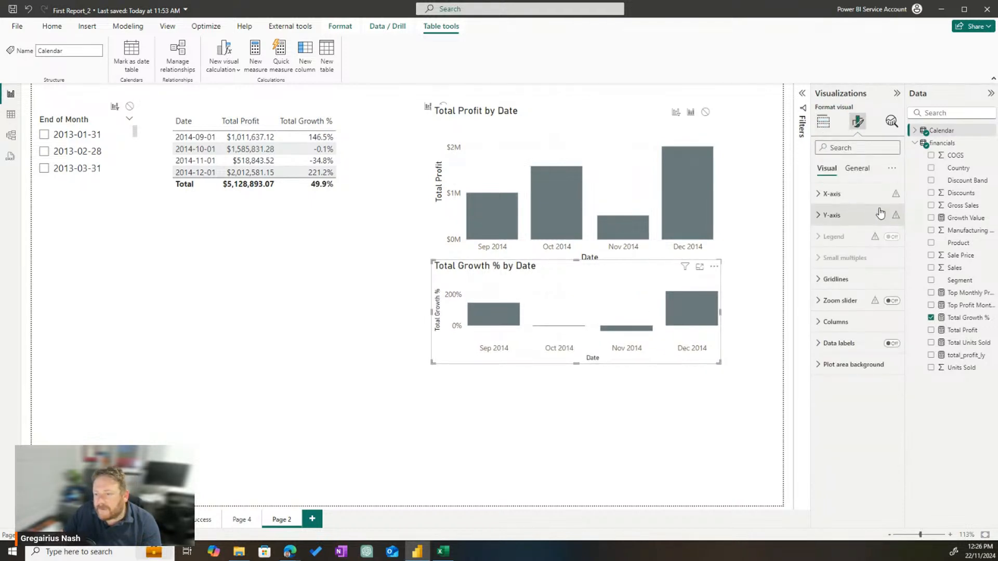
{"action": "left_click", "coordinate": [832, 215]}
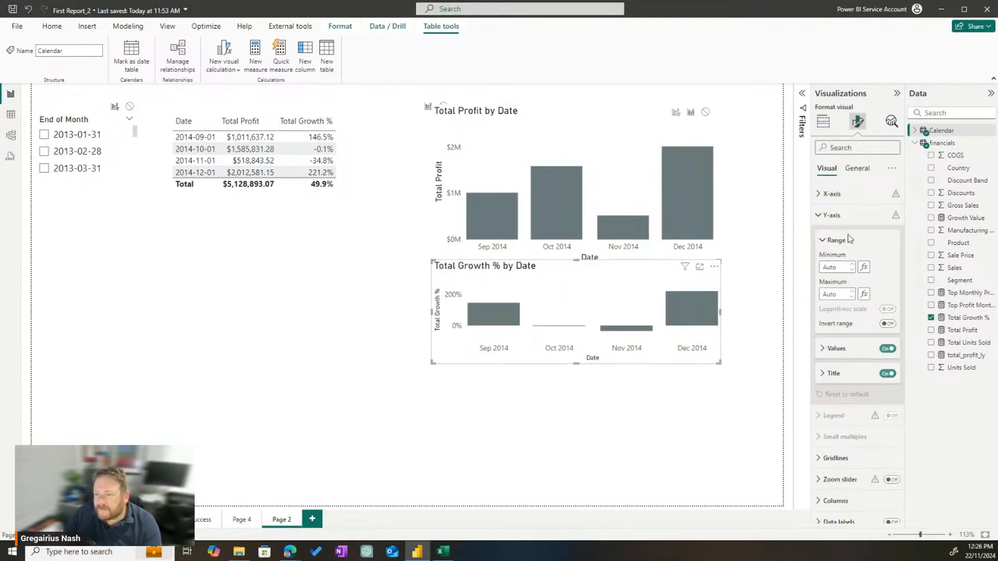
{"action": "left_click", "coordinate": [887, 348]}
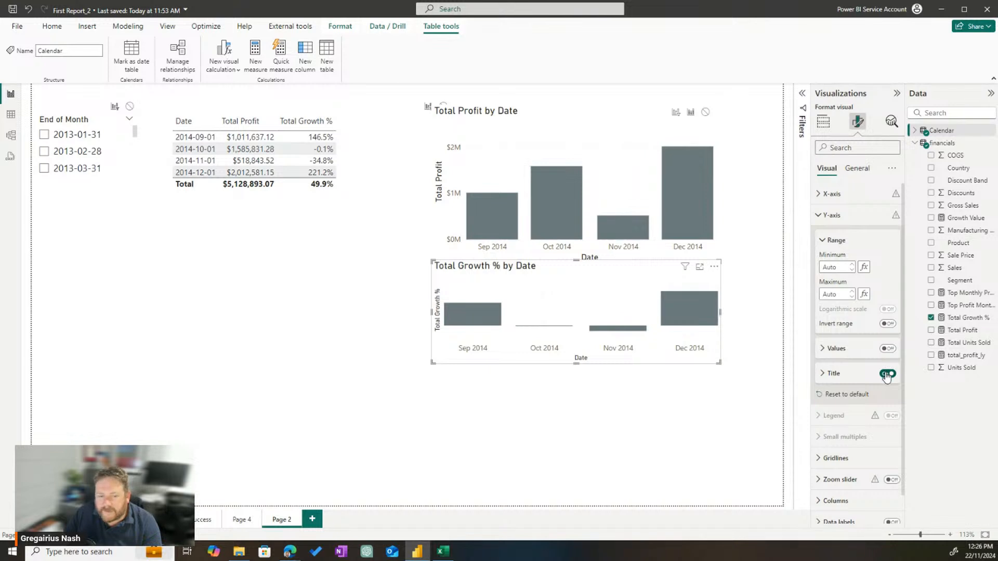
{"action": "left_click", "coordinate": [836, 215]}
{"action": "left_click", "coordinate": [853, 169]}
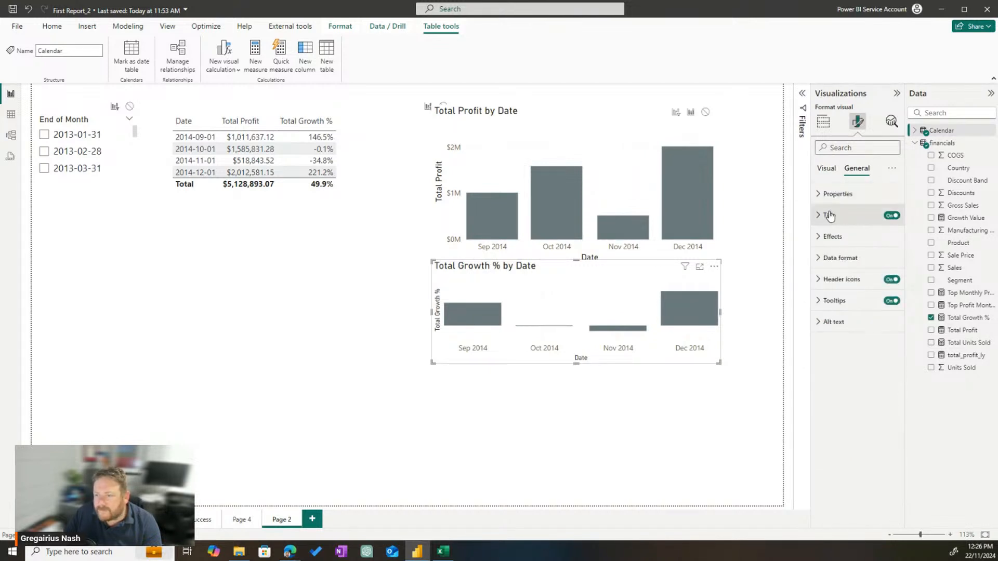
- Turn off the chart title and the Y-axis title of the Total Growth % by Date column chart
{"action": "left_click", "coordinate": [830, 216]}
{"action": "left_click", "coordinate": [891, 215]}
{"action": "left_click", "coordinate": [827, 215]}
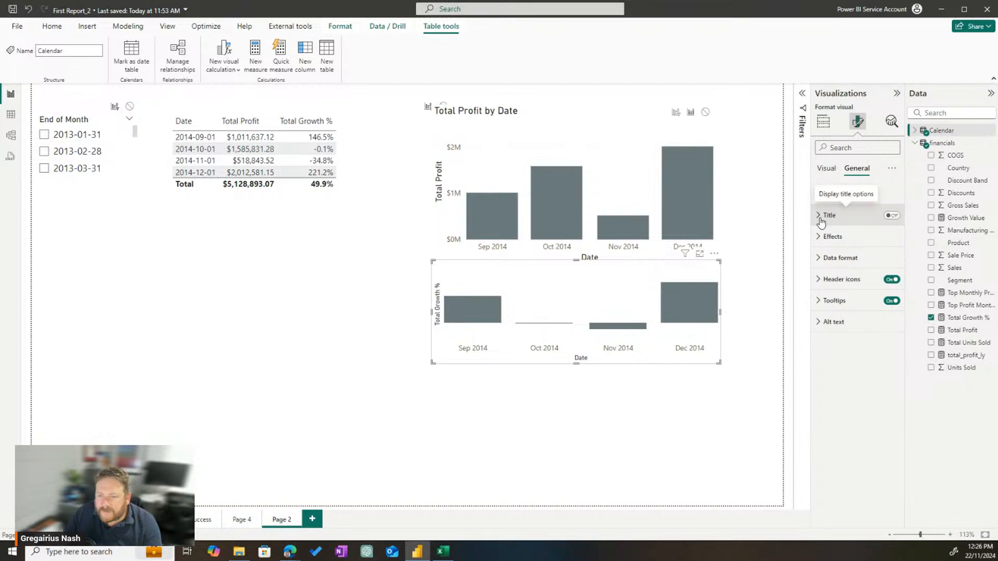
{"action": "left_click", "coordinate": [826, 169]}
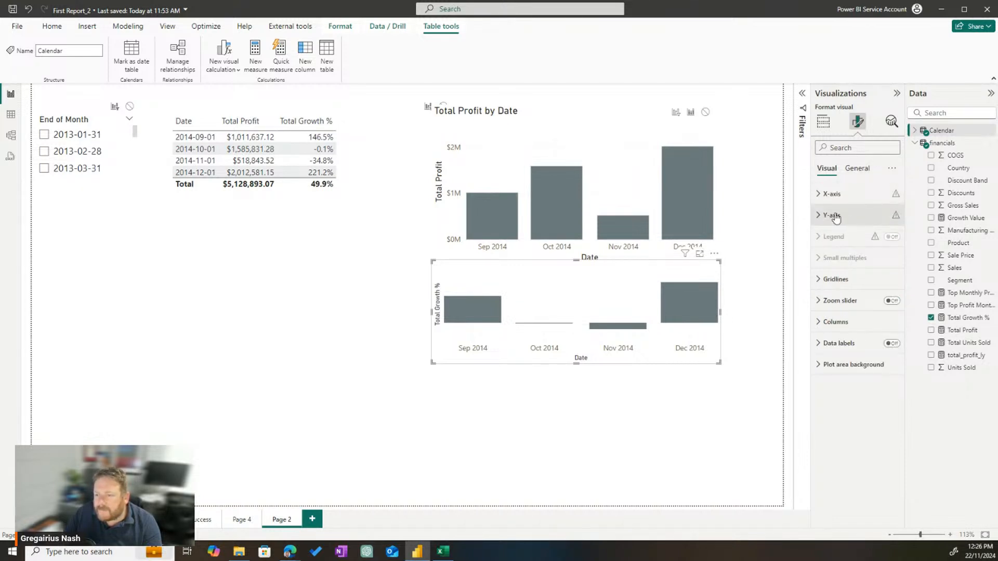
{"action": "left_click", "coordinate": [833, 216]}
{"action": "left_click", "coordinate": [887, 376]}
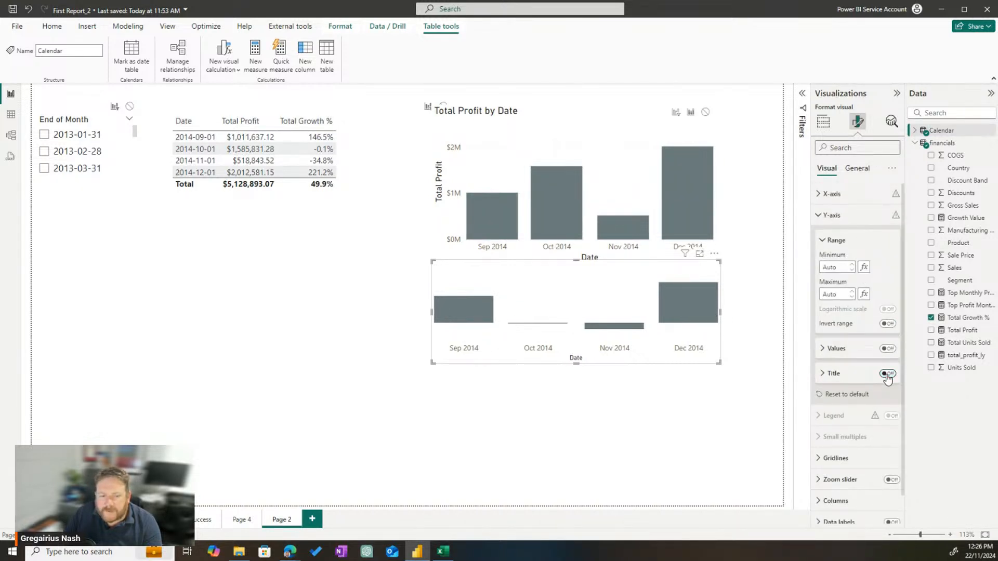
{"action": "left_click", "coordinate": [822, 218]}
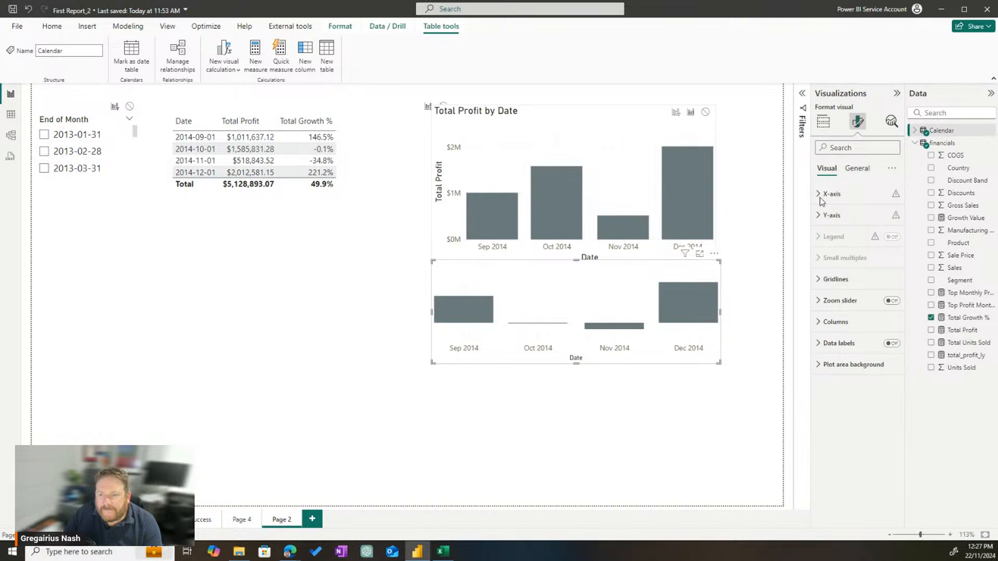
- Turn off the X-axis title and X-axis values of the Total Growth % column chart
{"action": "left_click", "coordinate": [644, 195]}
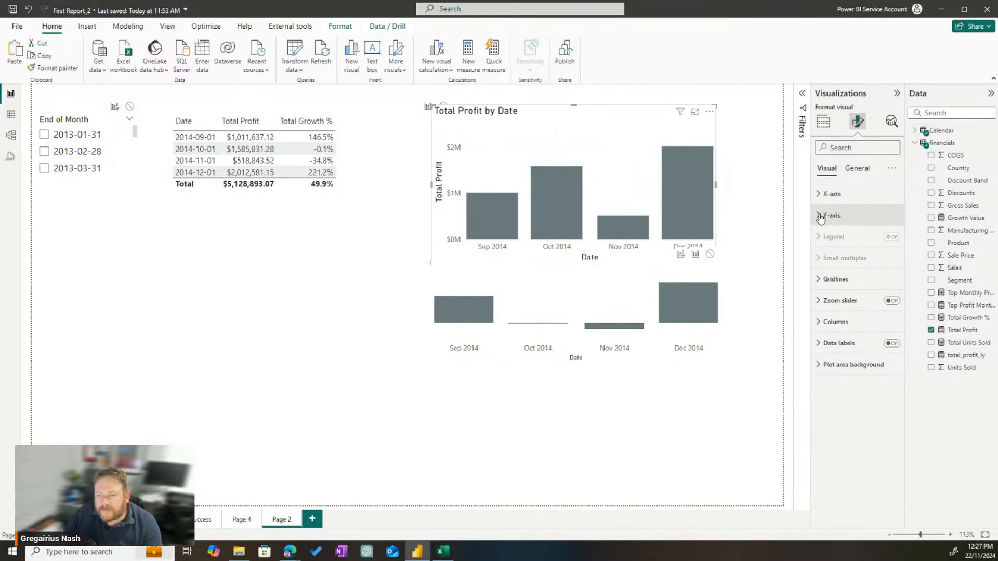
{"action": "left_click", "coordinate": [598, 304]}
{"action": "left_click", "coordinate": [842, 193]}
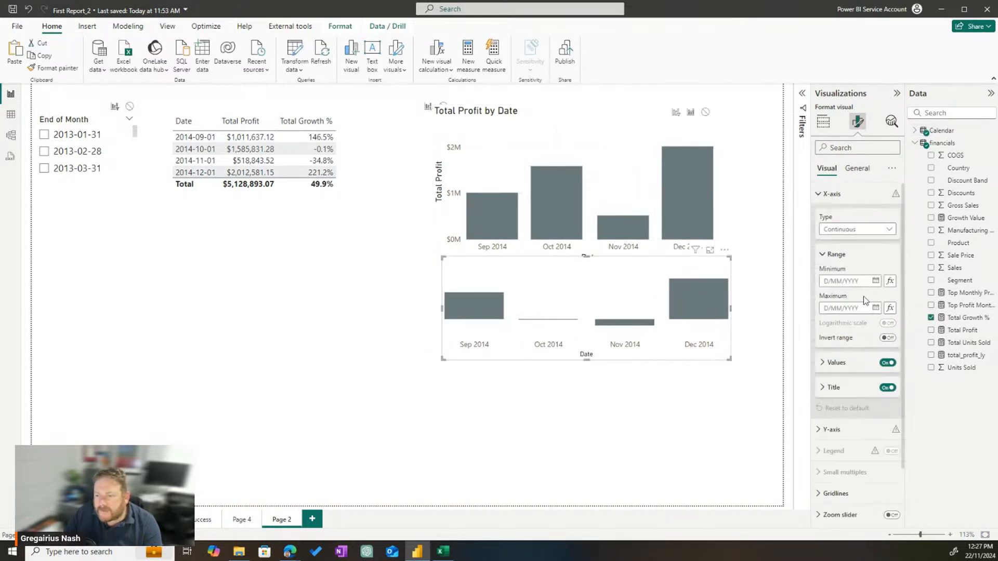
{"action": "left_click", "coordinate": [889, 396]}
{"action": "left_click", "coordinate": [888, 390]}
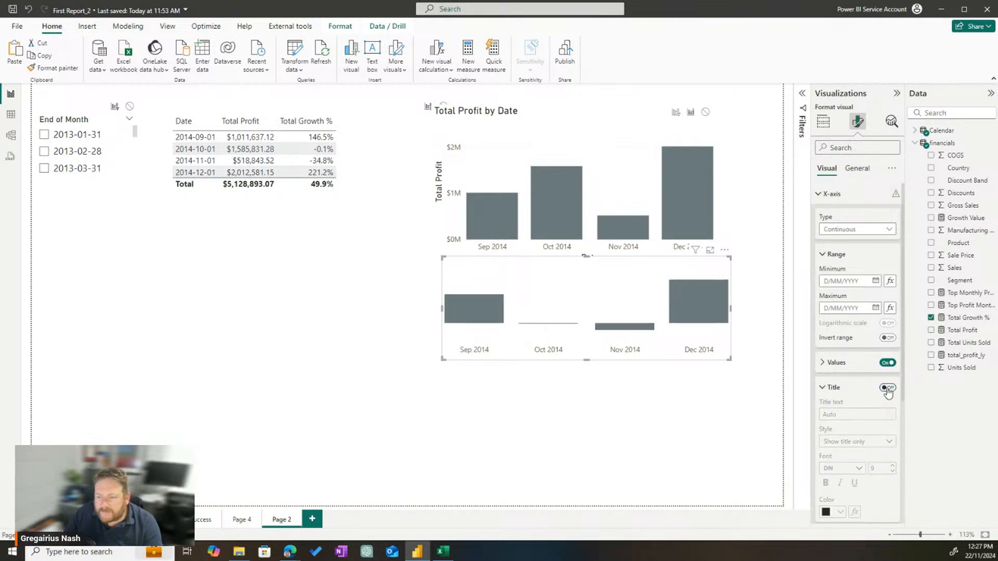
{"action": "left_click", "coordinate": [888, 362]}
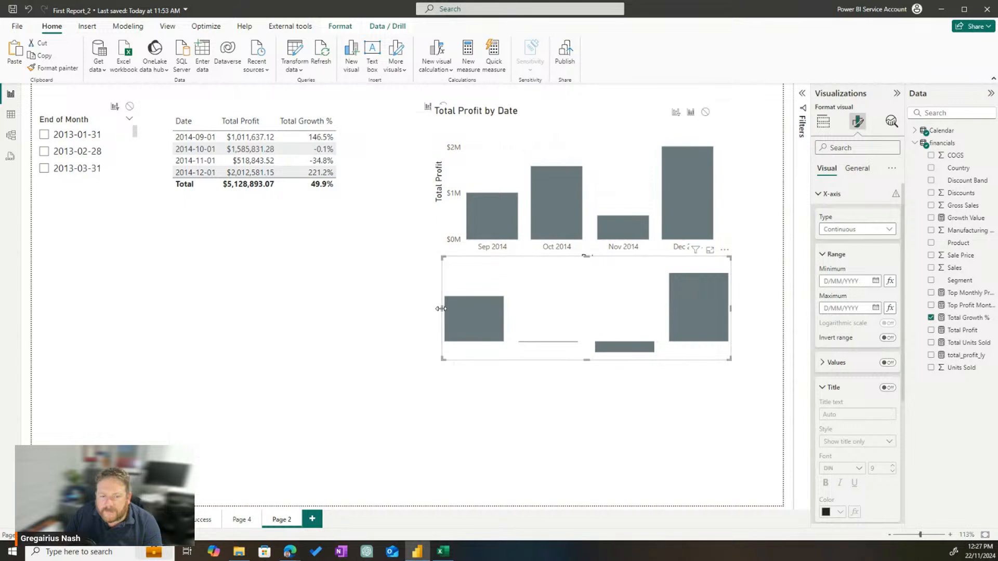
- Resize the Total Growth % chart so its columns line up with those of the Total Profit chart above, and trim its height slightly
{"action": "left_click_drag", "start_coordinate": [441, 309], "coordinate": [466, 308]}
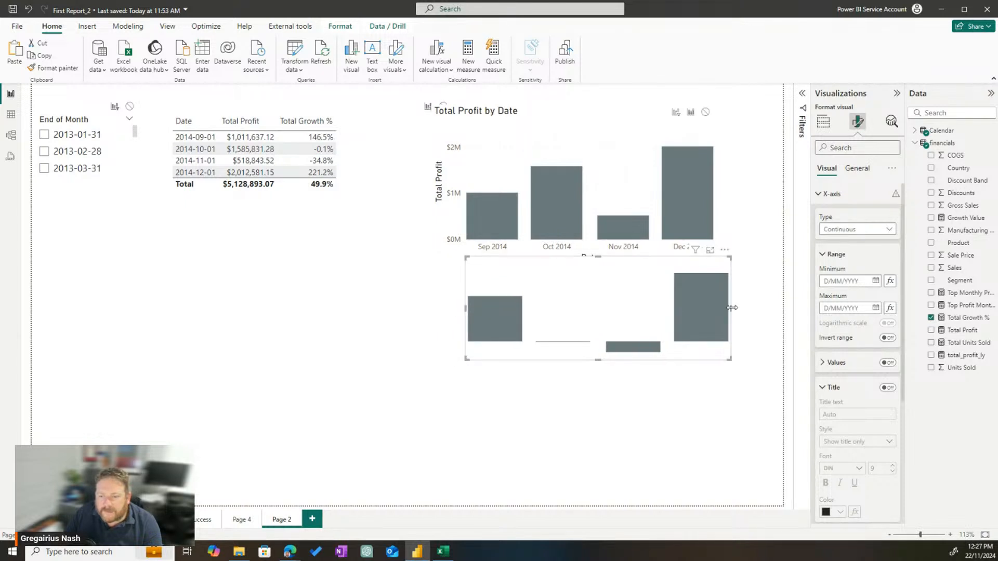
{"action": "left_click_drag", "start_coordinate": [732, 307], "coordinate": [721, 313]}
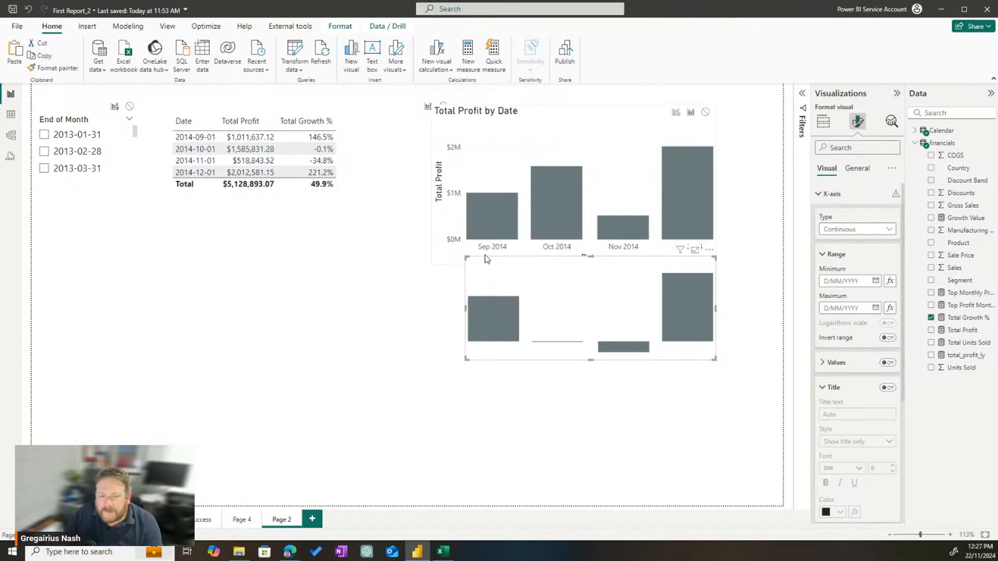
{"action": "left_click_drag", "start_coordinate": [592, 359], "coordinate": [591, 354]}
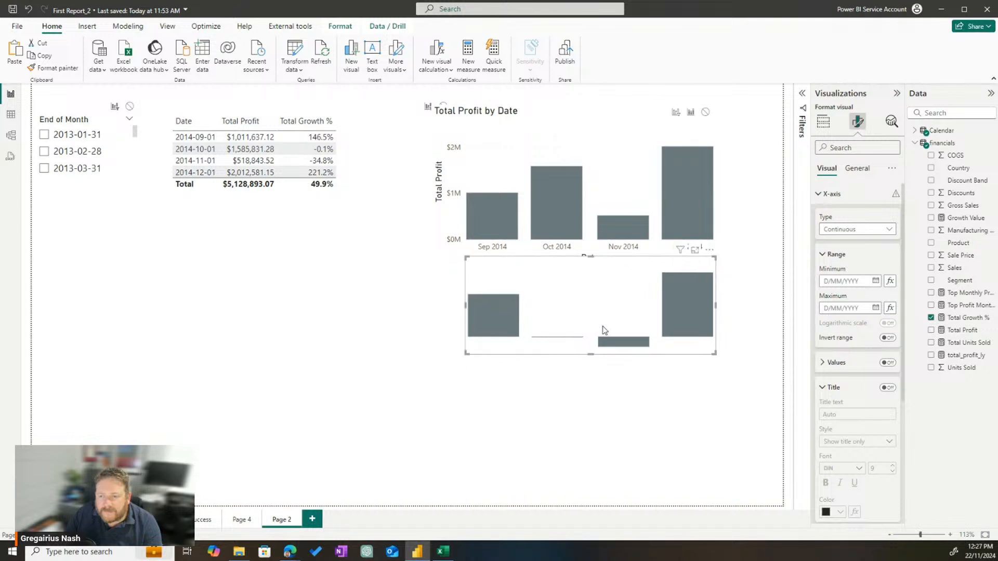
{"action": "left_click", "coordinate": [863, 168]}
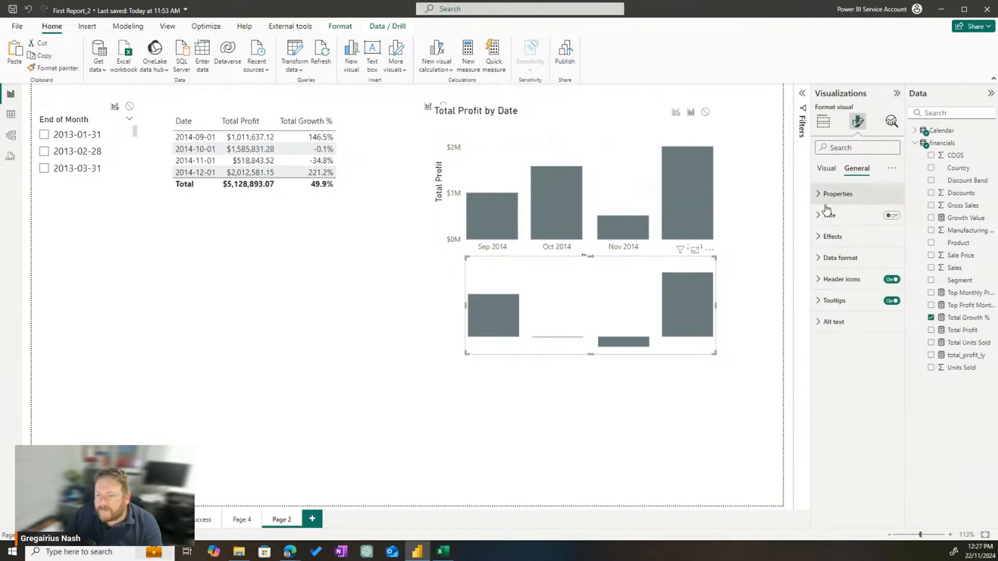
{"action": "left_click", "coordinate": [831, 237]}
{"action": "left_click", "coordinate": [839, 288]}
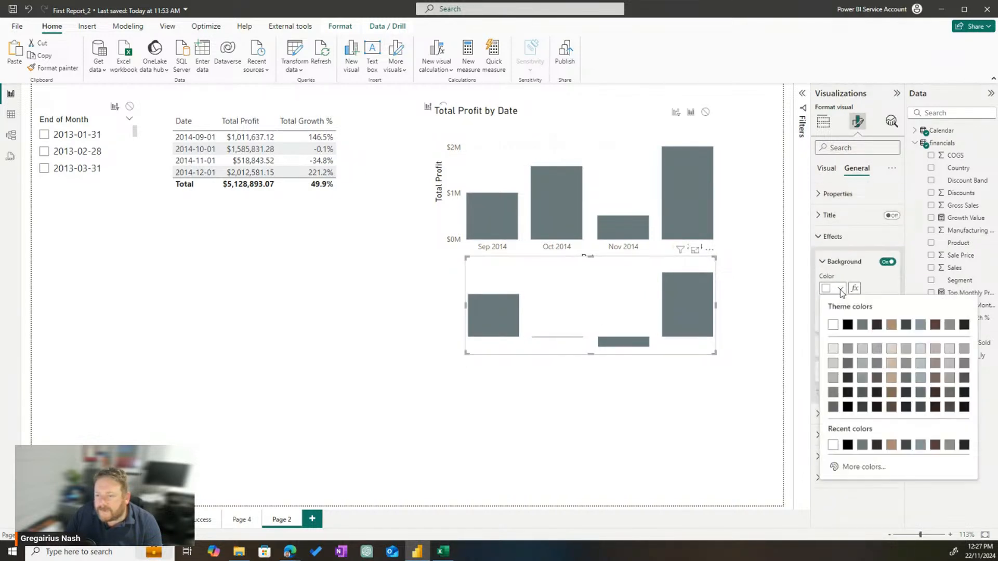
{"action": "left_click", "coordinate": [822, 238]}
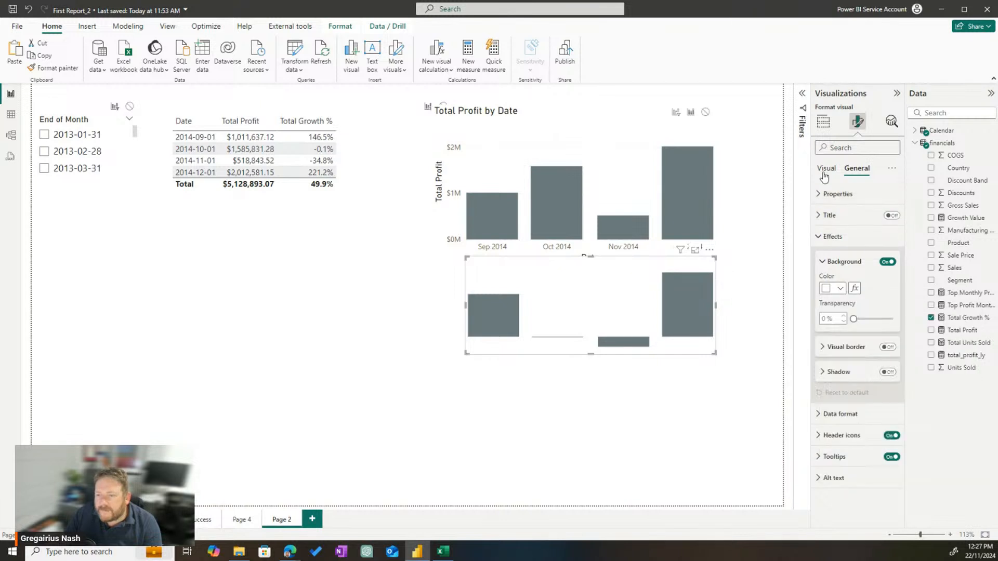
{"action": "left_click", "coordinate": [829, 237]}
- Recolor all columns of the Total Growth % chart with a light grey-teal theme color
{"action": "left_click", "coordinate": [826, 169]}
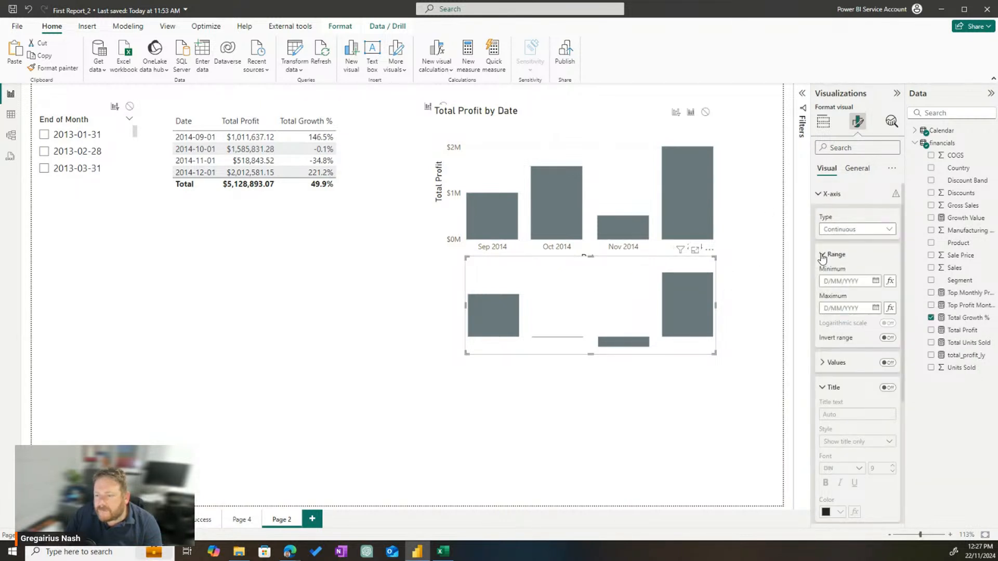
{"action": "left_click", "coordinate": [820, 194]}
{"action": "left_click", "coordinate": [821, 321]}
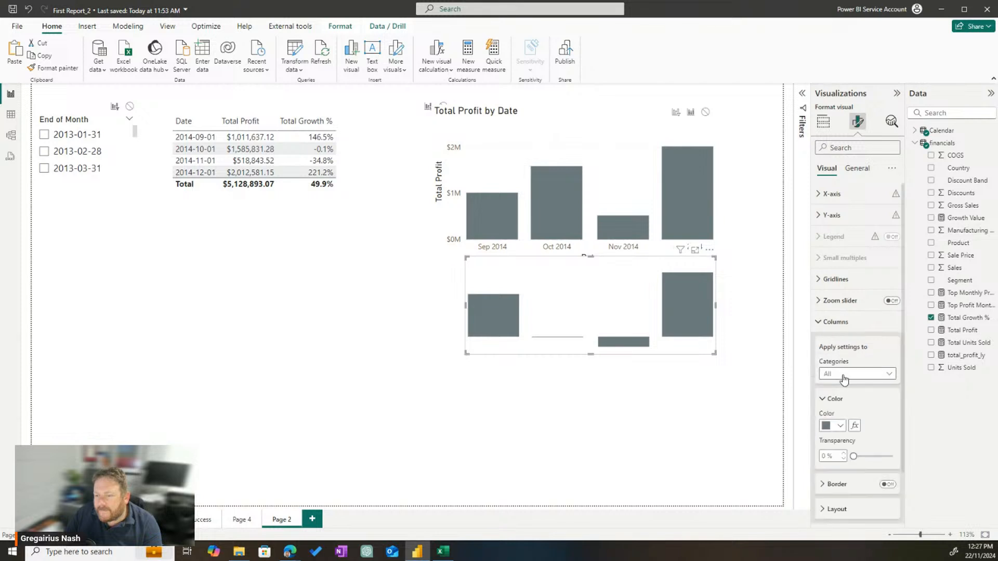
{"action": "left_click", "coordinate": [836, 426]}
{"action": "left_click", "coordinate": [886, 314]}
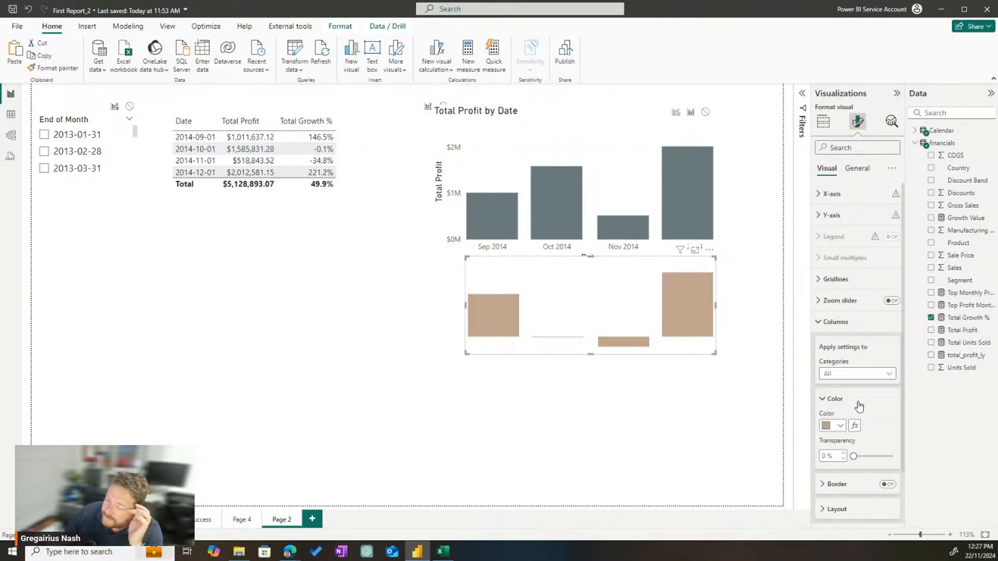
{"action": "left_click", "coordinate": [837, 426]}
{"action": "left_click", "coordinate": [921, 296]}
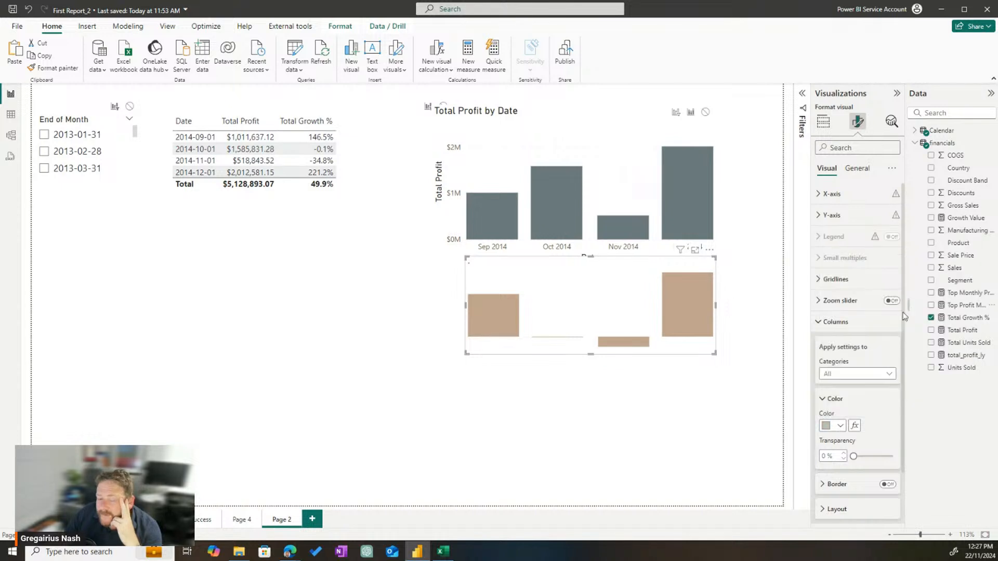
- Shorten the table visual listing Date, Total Profit and Total Growth % to remove most of the empty space below its rows
{"action": "left_click", "coordinate": [612, 182]}
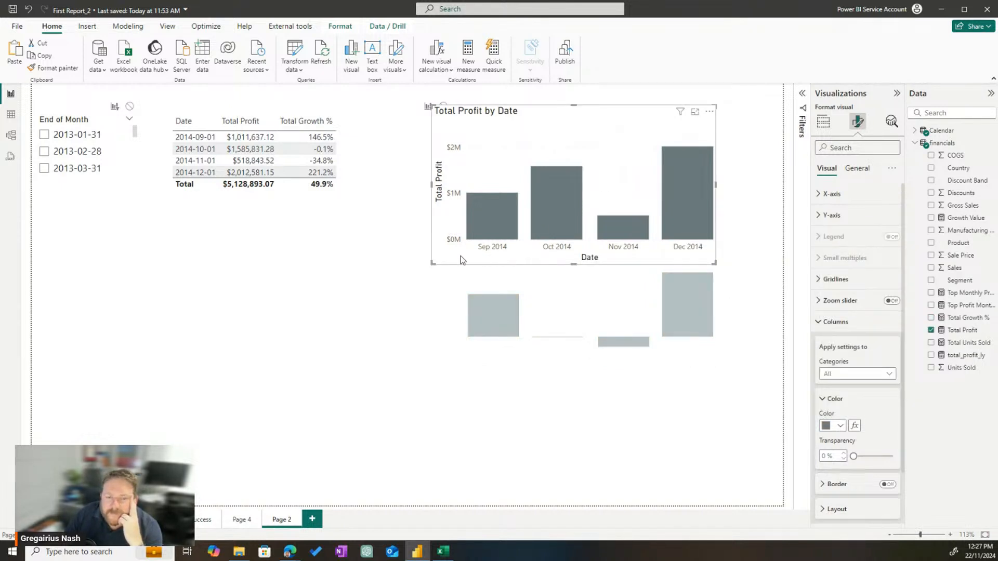
{"action": "left_click", "coordinate": [441, 294]}
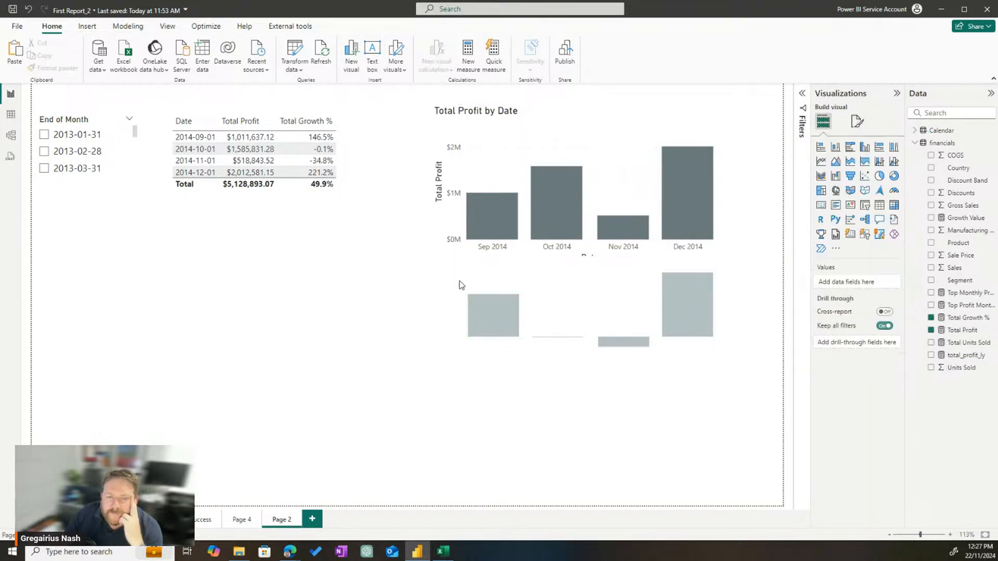
{"action": "left_click_drag", "start_coordinate": [455, 285], "coordinate": [348, 283]}
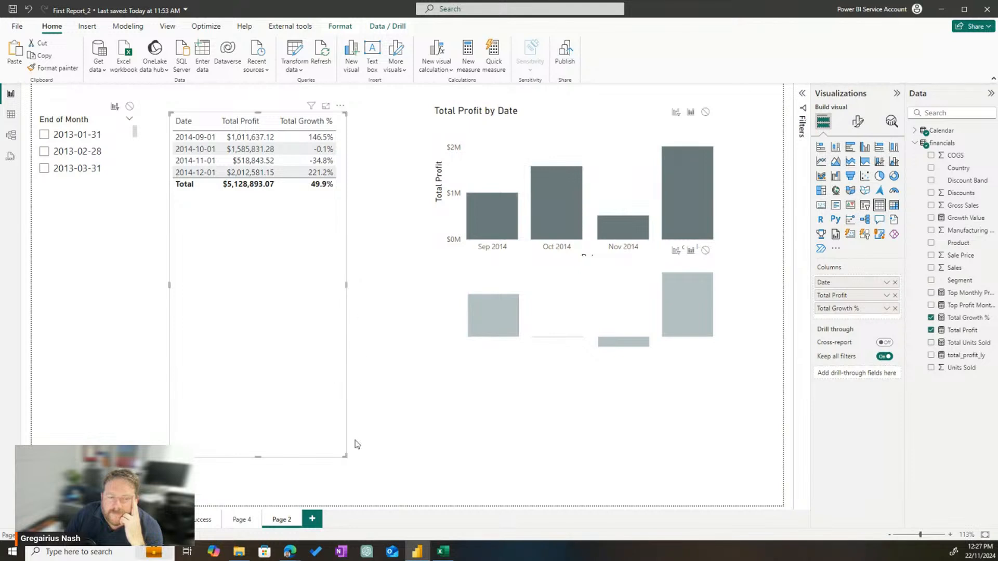
{"action": "left_click_drag", "start_coordinate": [344, 456], "coordinate": [345, 294]}
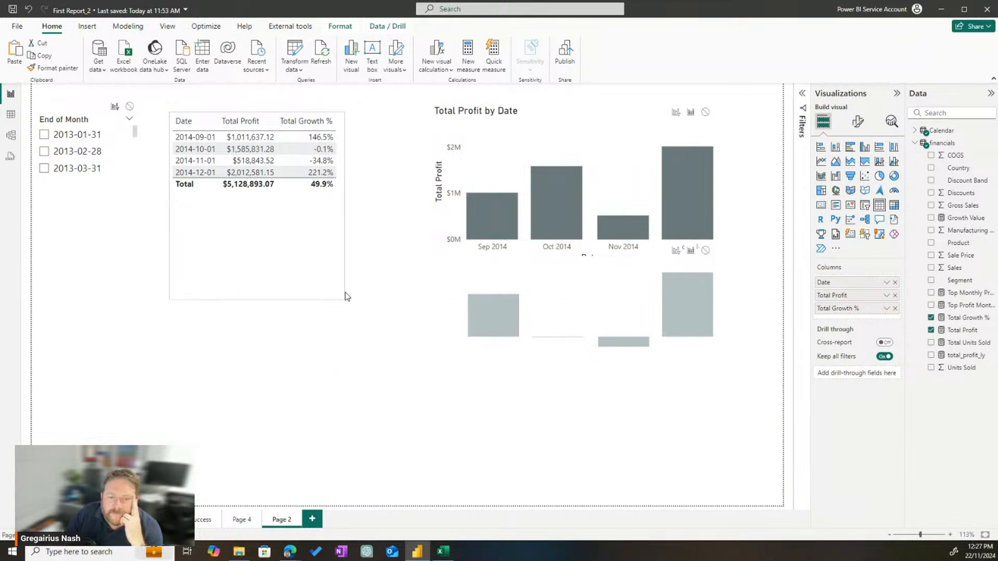
- Turn off the X-axis title and X-axis values of the Total Profit by Date chart
{"action": "left_click", "coordinate": [586, 223]}
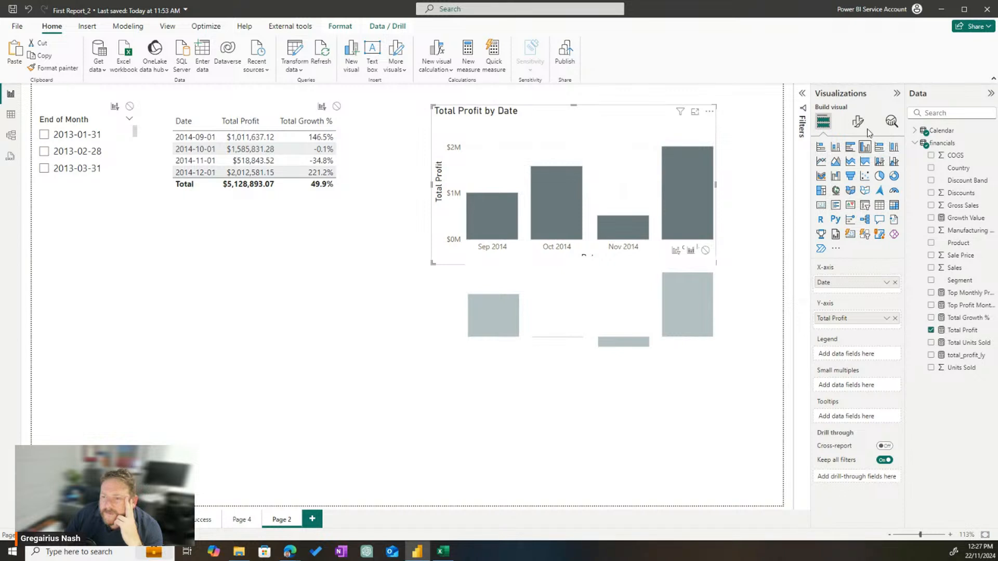
{"action": "left_click", "coordinate": [858, 121]}
{"action": "left_click", "coordinate": [832, 193]}
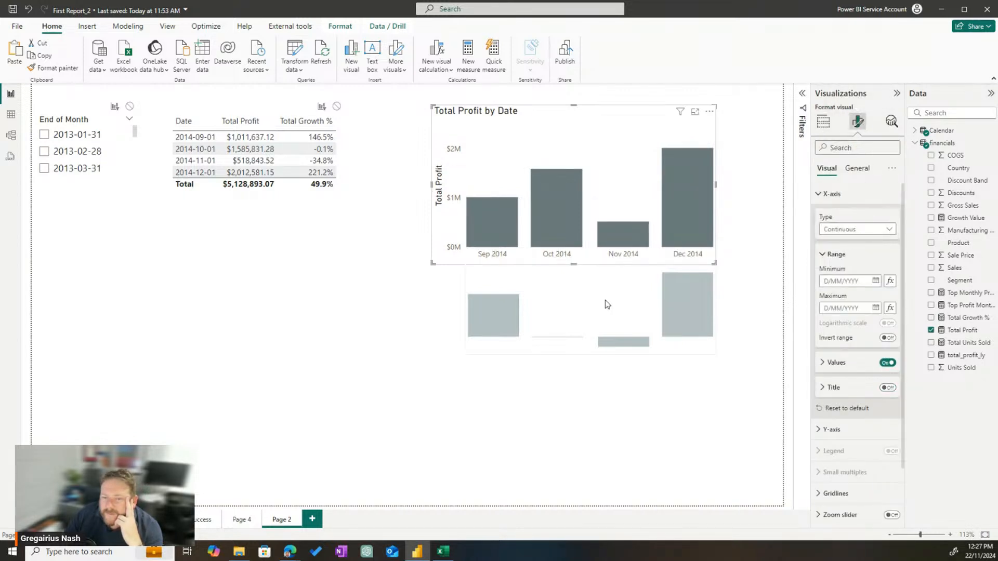
{"action": "left_click", "coordinate": [605, 301]}
{"action": "left_click", "coordinate": [846, 194]}
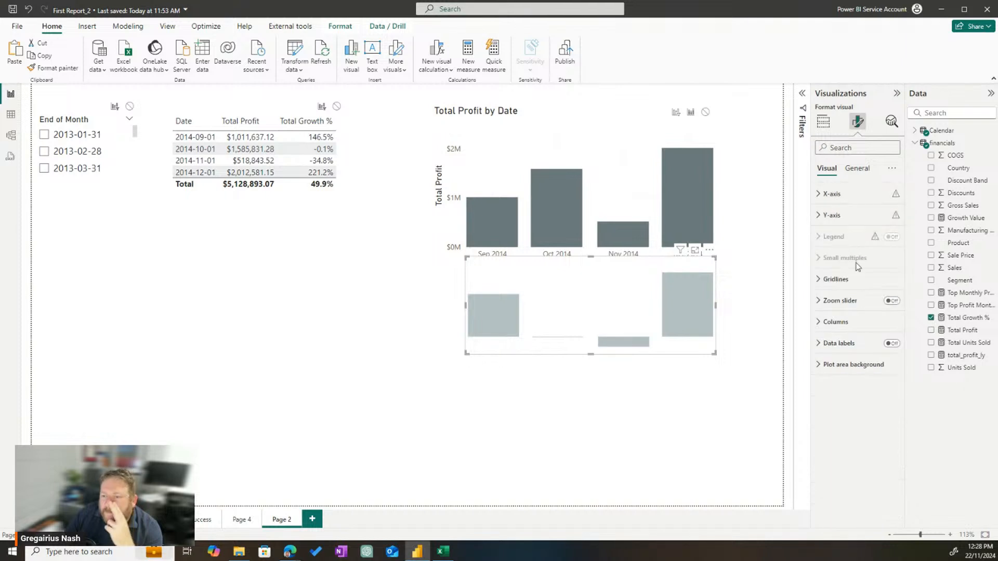
{"action": "left_click", "coordinate": [845, 194]}
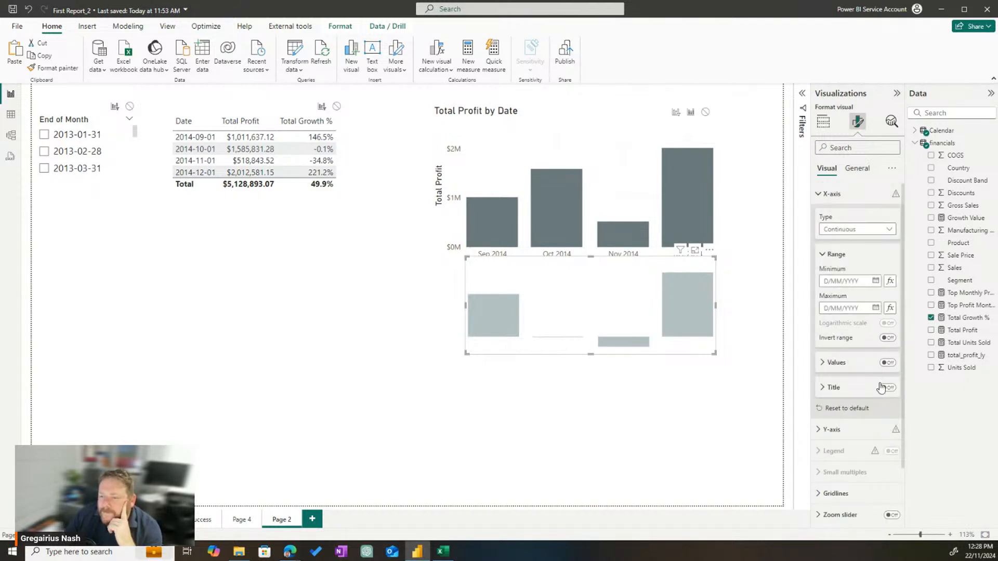
{"action": "left_click", "coordinate": [611, 197]}
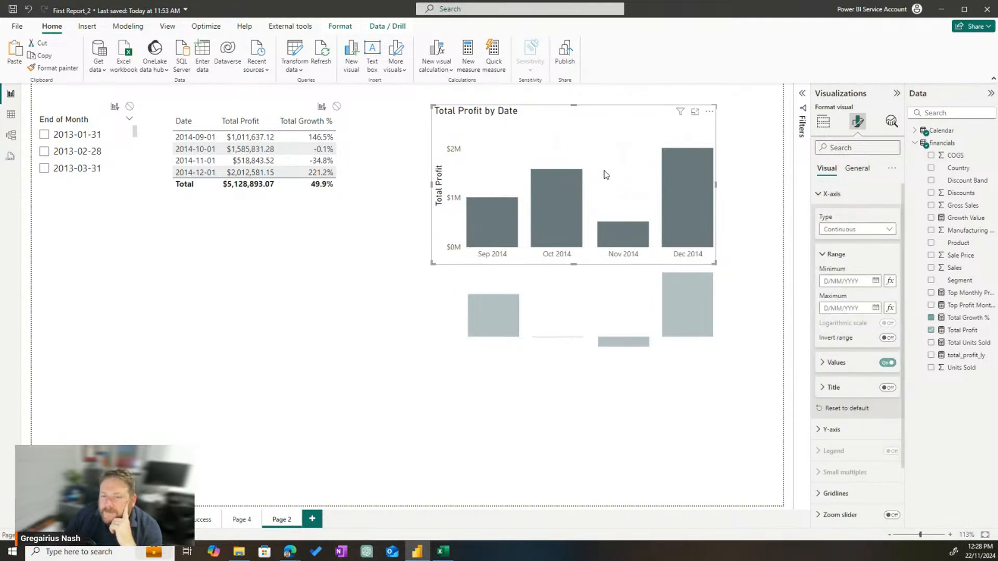
{"action": "left_click", "coordinate": [884, 363]}
- Turn on the X-axis title and values of the Total Growth % chart and lower its top edge to just below the Total Profit columns
{"action": "left_click", "coordinate": [638, 301]}
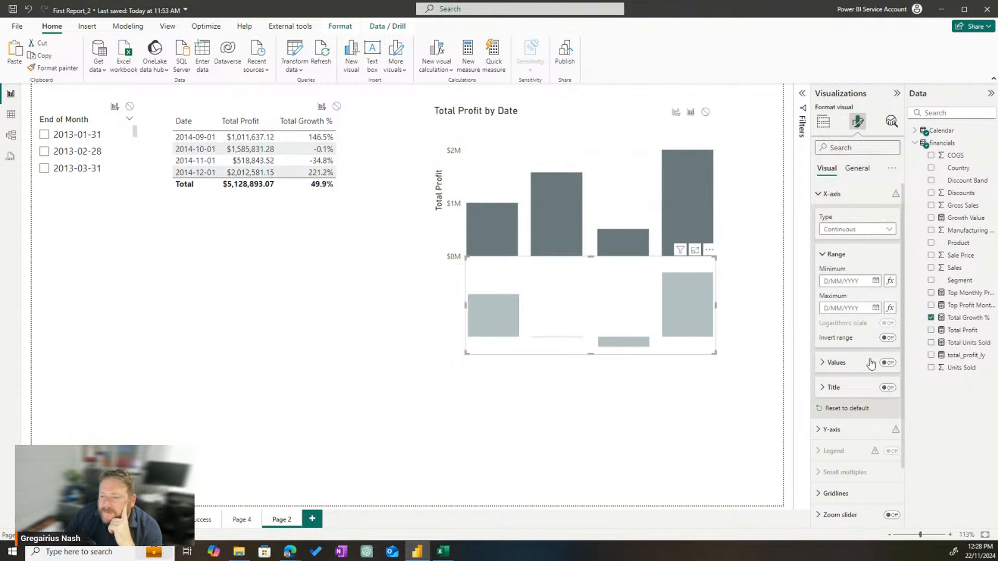
{"action": "left_click", "coordinate": [888, 388]}
{"action": "left_click", "coordinate": [888, 363]}
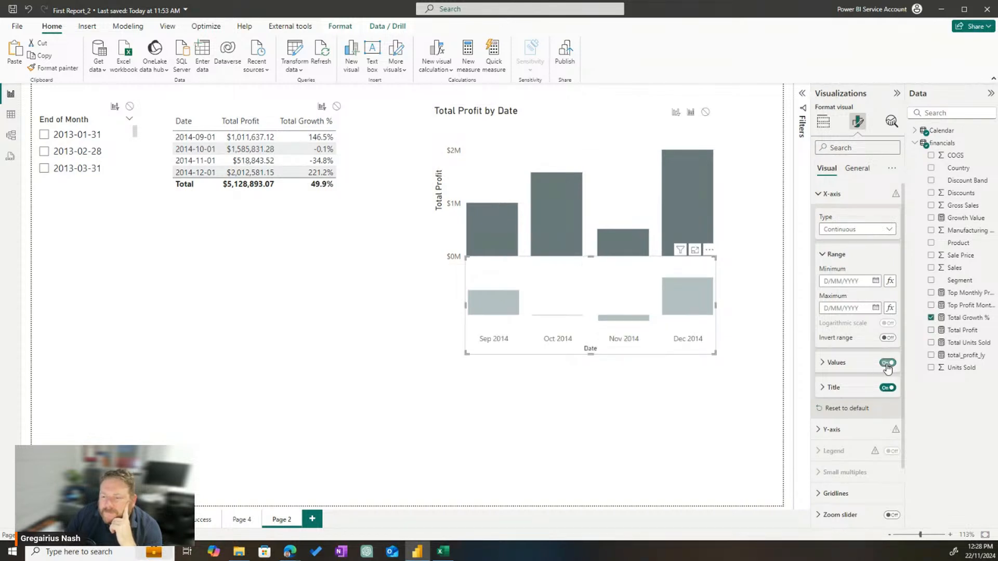
{"action": "left_click", "coordinate": [644, 372]}
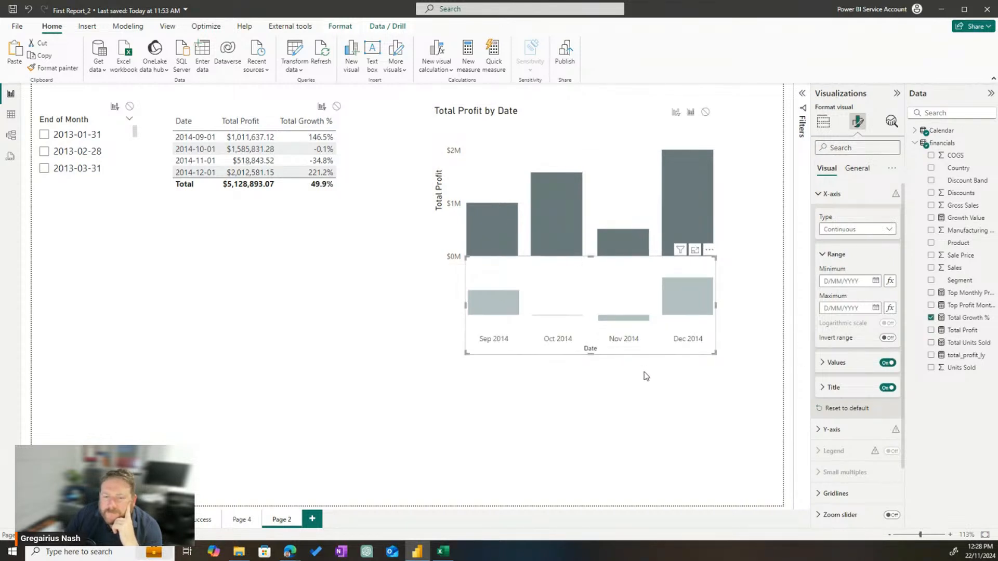
{"action": "left_click", "coordinate": [596, 290]}
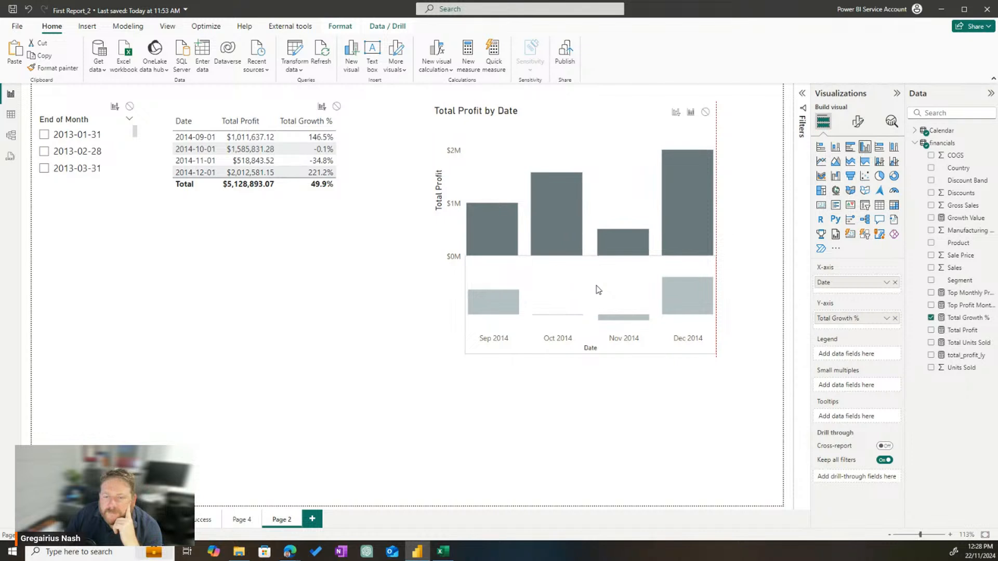
{"action": "mouse_move", "coordinate": [590, 258]}
{"action": "left_mouse_down"}
{"action": "mouse_move", "coordinate": [592, 270]}
{"action": "mouse_move", "coordinate": [591, 259]}
{"action": "left_mouse_up"}
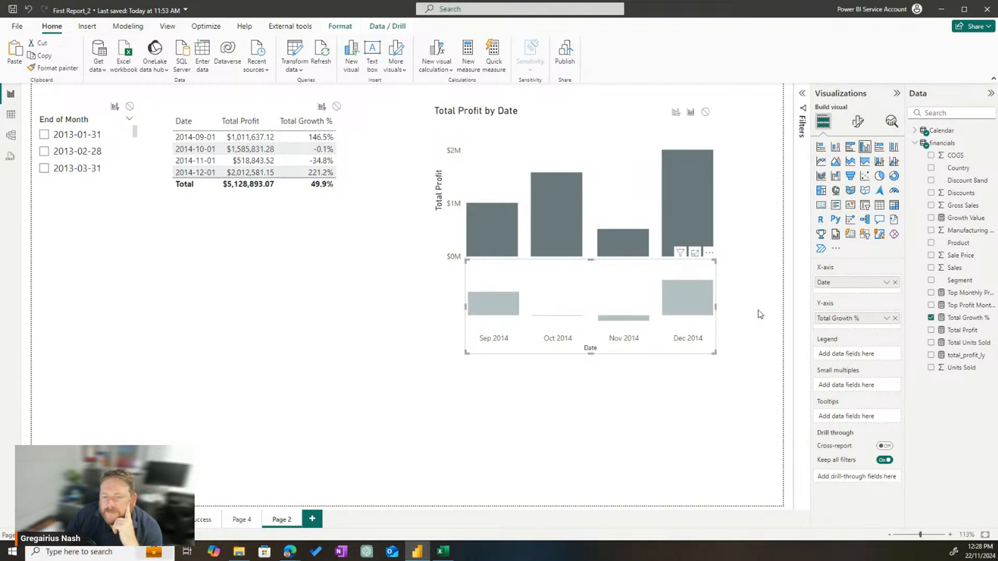
- Convert the Total Growth % column chart to an area chart and move it over the lower part of the Total Profit chart
{"action": "left_click", "coordinate": [838, 162]}
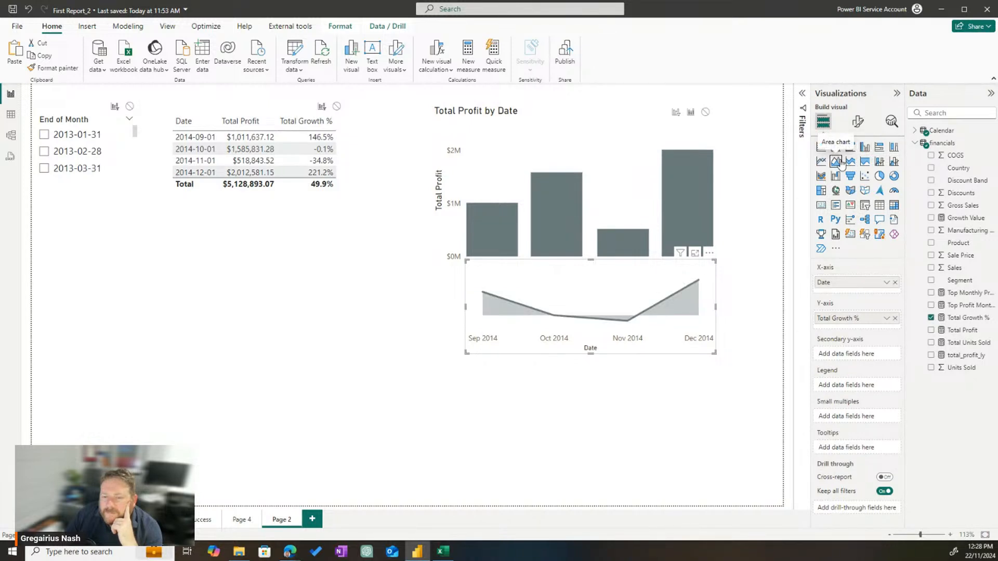
{"action": "left_click_drag", "start_coordinate": [589, 282], "coordinate": [594, 225]}
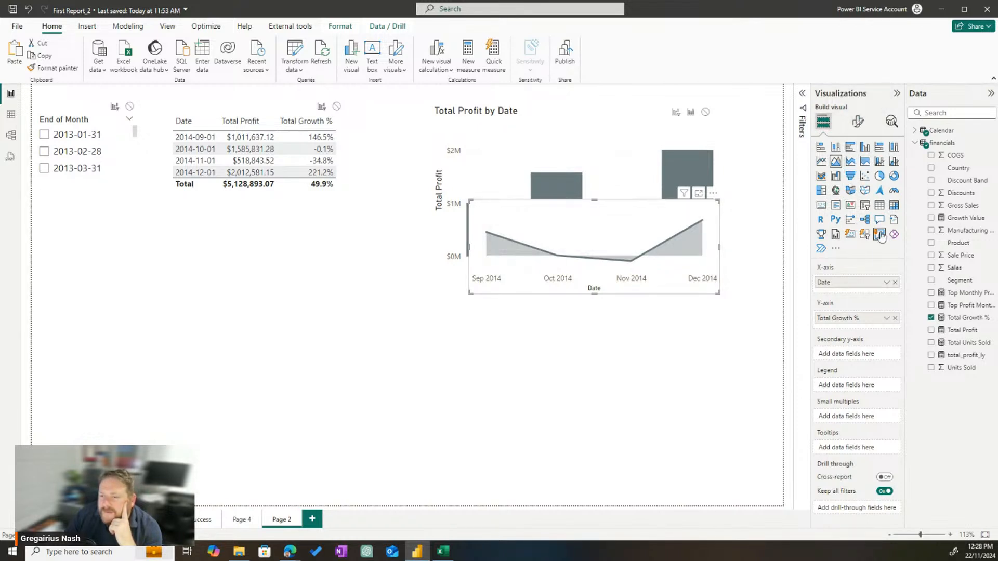
- Turn off the background of the Total Growth % area chart and shift it slightly left to line up with the Total Profit columns
{"action": "left_click", "coordinate": [860, 121]}
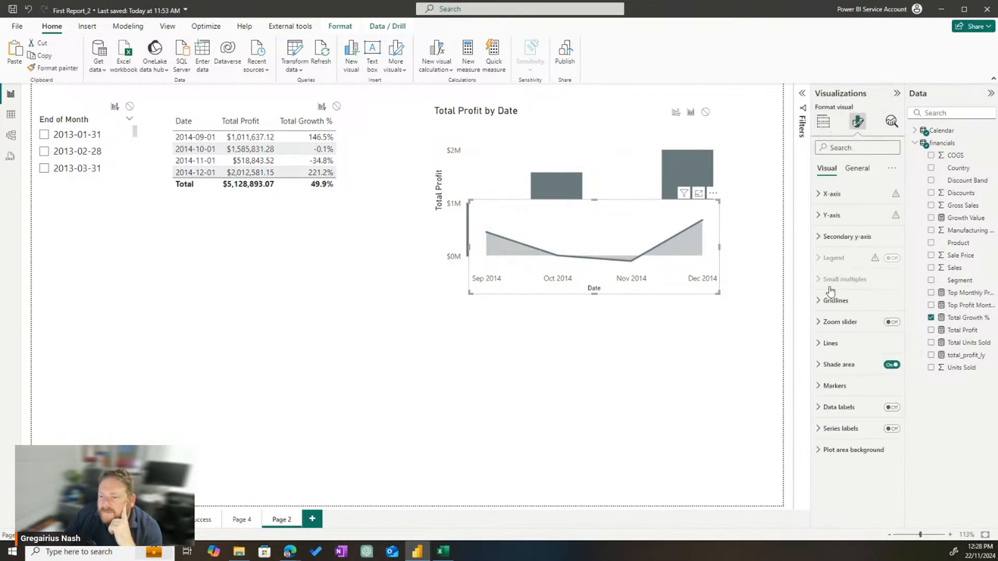
{"action": "left_click", "coordinate": [853, 169]}
{"action": "left_click", "coordinate": [832, 237]}
{"action": "left_click", "coordinate": [887, 262]}
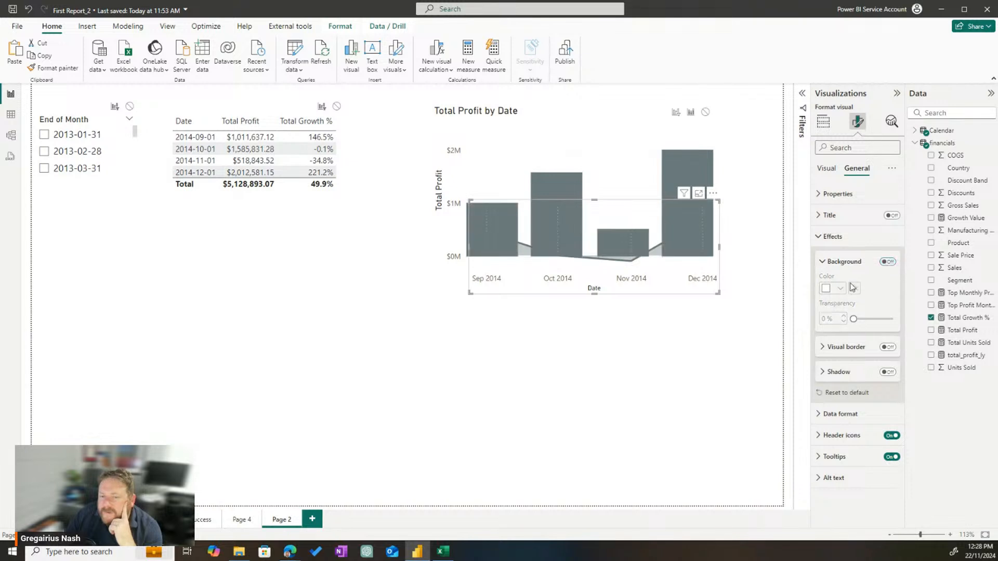
{"action": "mouse_move", "coordinate": [645, 285]}
{"action": "left_mouse_down"}
{"action": "mouse_move", "coordinate": [658, 290]}
{"action": "mouse_move", "coordinate": [657, 282]}
{"action": "left_mouse_up"}
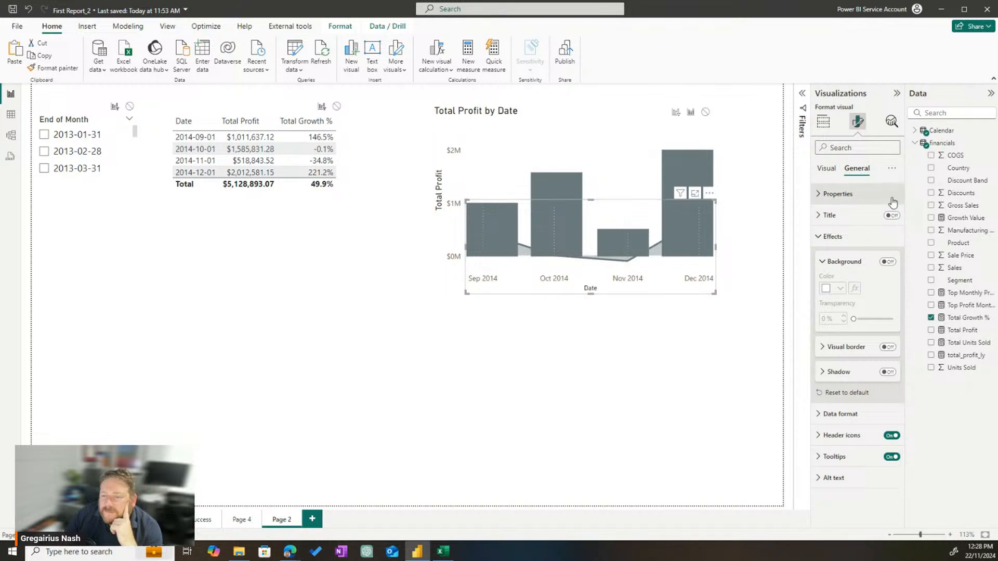
- Set the line color of the Total Growth % area chart to the darkest shade of the brown theme color
{"action": "left_click", "coordinate": [827, 168]}
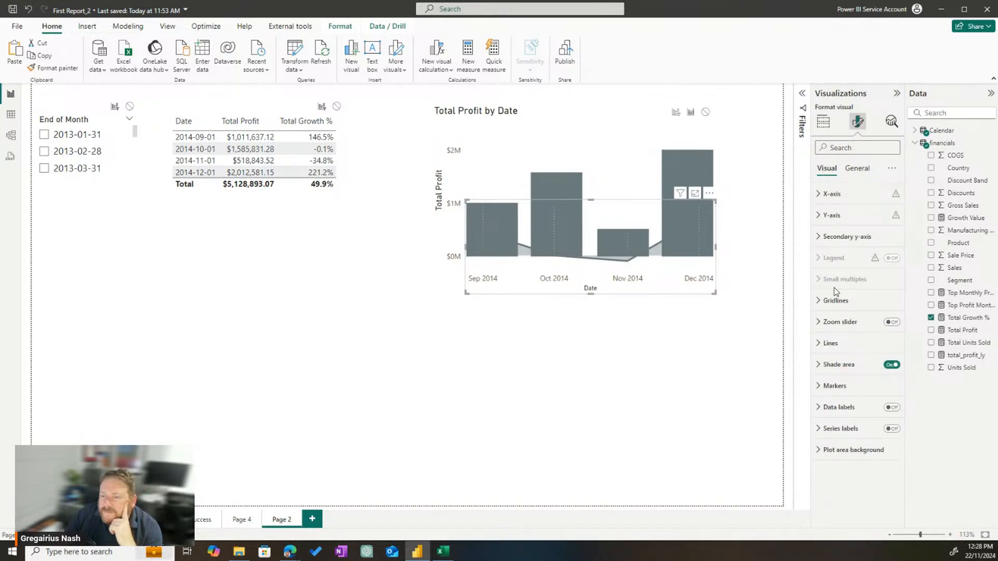
{"action": "left_click", "coordinate": [857, 168]}
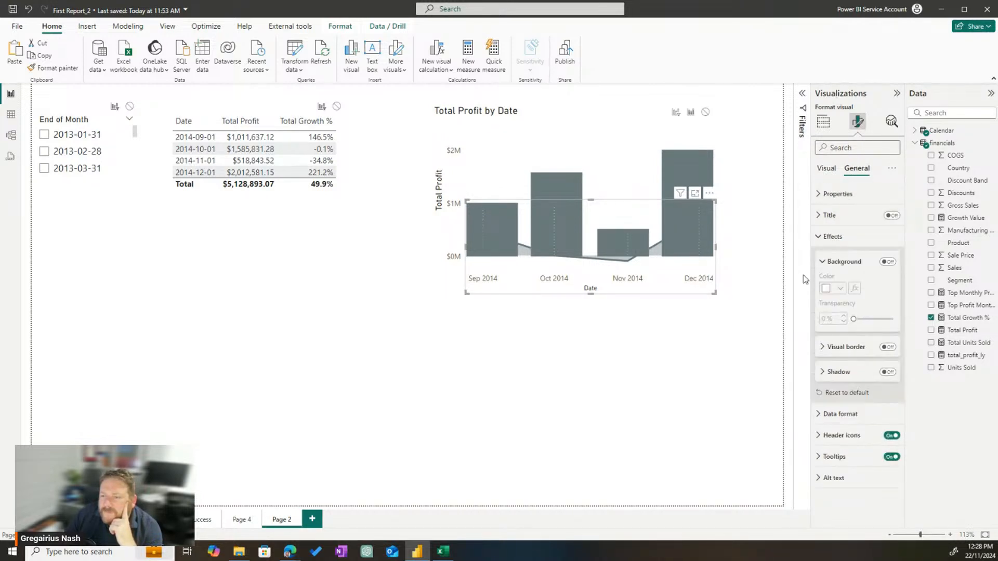
{"action": "left_click", "coordinate": [827, 167]}
{"action": "left_click", "coordinate": [830, 343]}
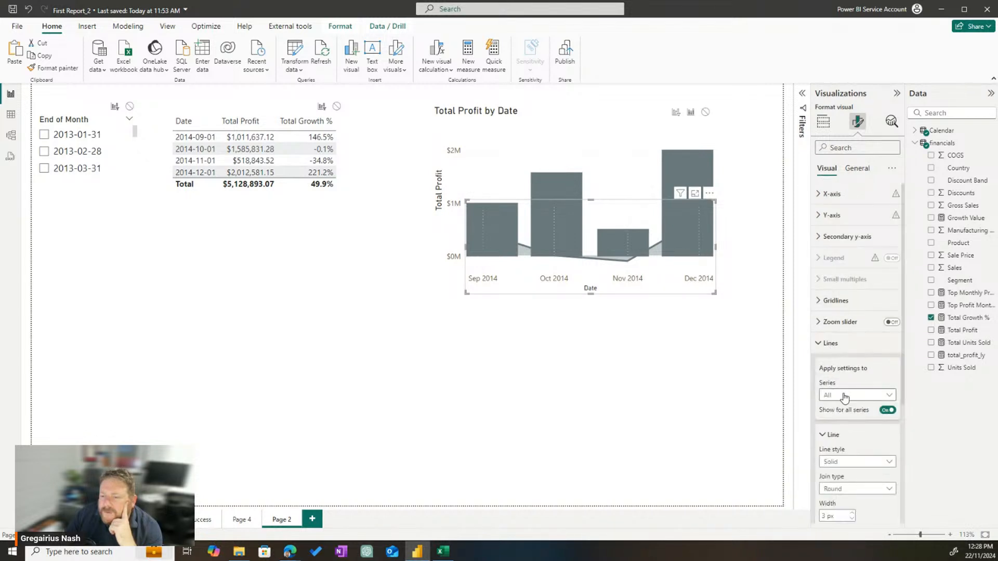
{"action": "scroll", "coordinate": [860, 397], "scroll_direction": "down", "scroll_amount": 4}
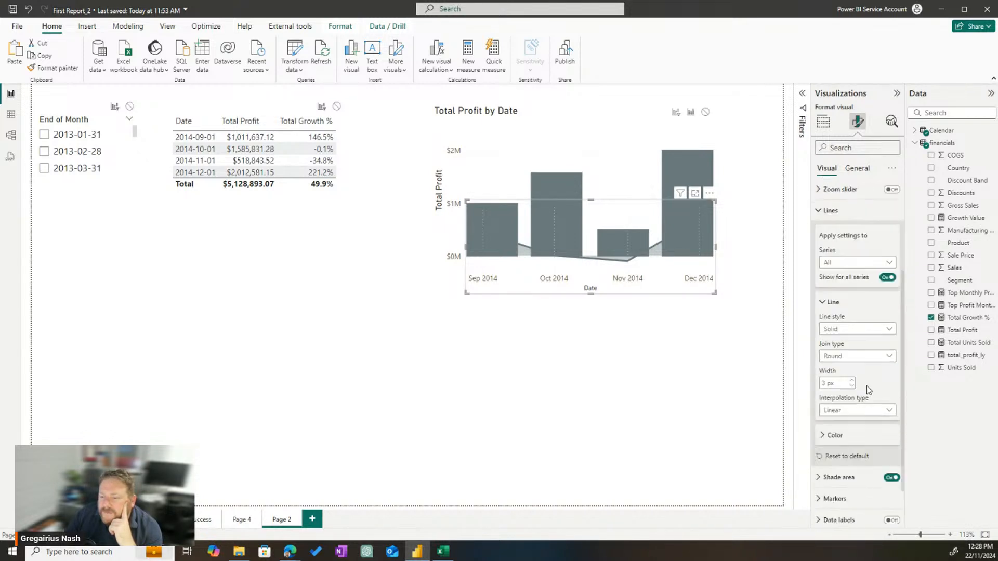
{"action": "left_click", "coordinate": [846, 389]}
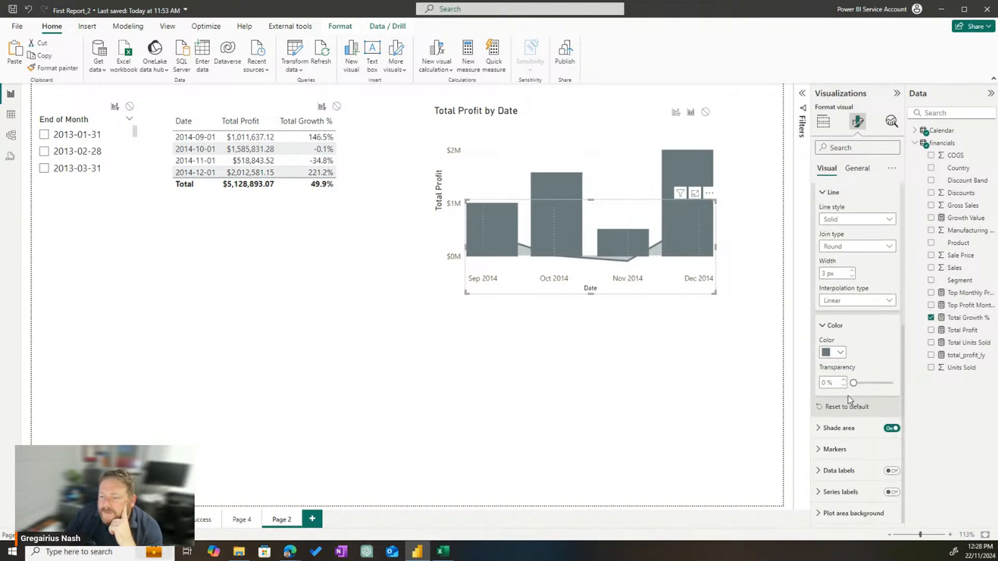
{"action": "left_click", "coordinate": [838, 353]}
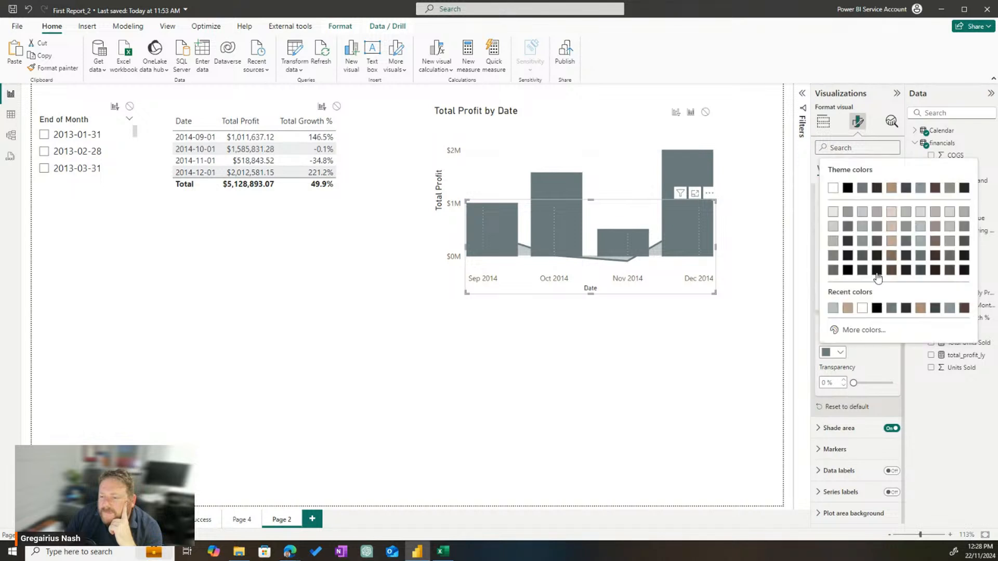
{"action": "left_click", "coordinate": [936, 271]}
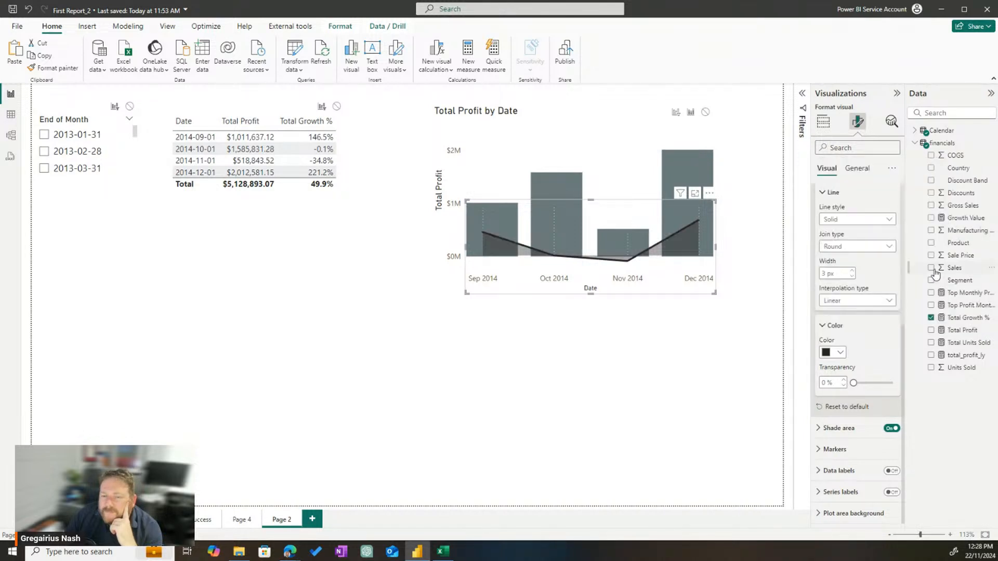
{"action": "left_click", "coordinate": [683, 331]}
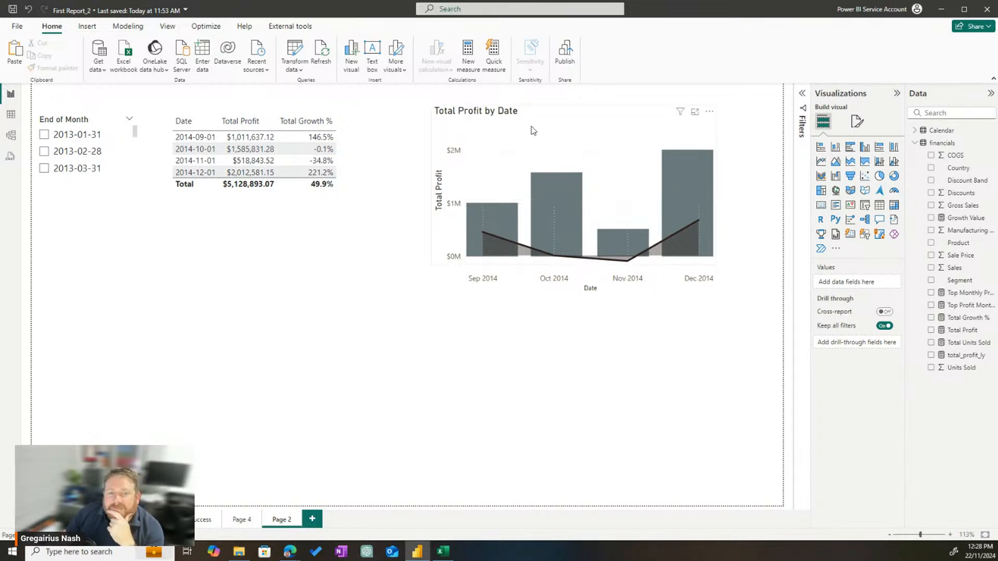
- Change the title of the Total Profit column chart to "Total Profit and Growth by Date"
{"action": "left_click", "coordinate": [496, 115]}
{"action": "left_click", "coordinate": [858, 122]}
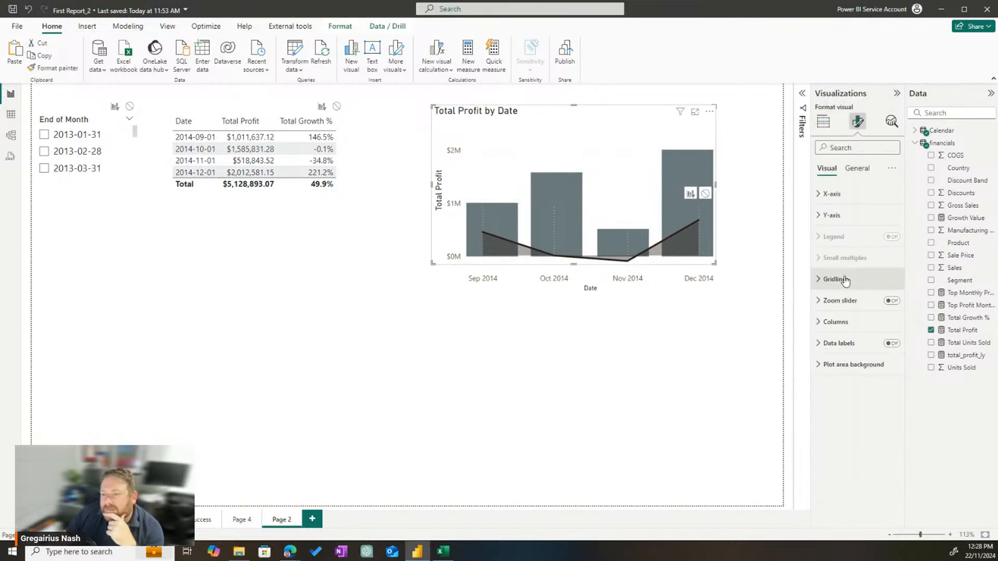
{"action": "left_click", "coordinate": [856, 168]}
{"action": "left_click", "coordinate": [829, 215]}
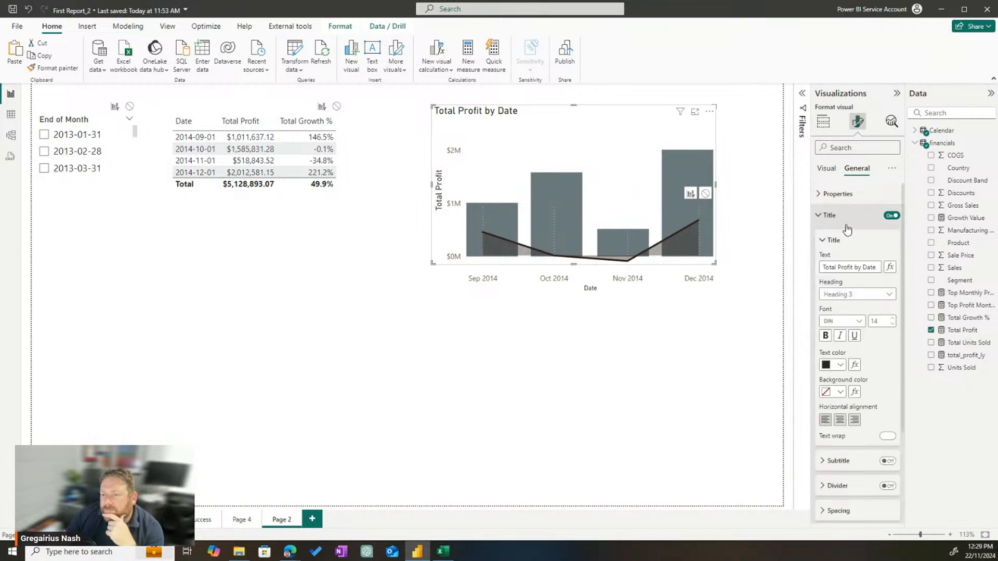
{"action": "left_click", "coordinate": [852, 266]}
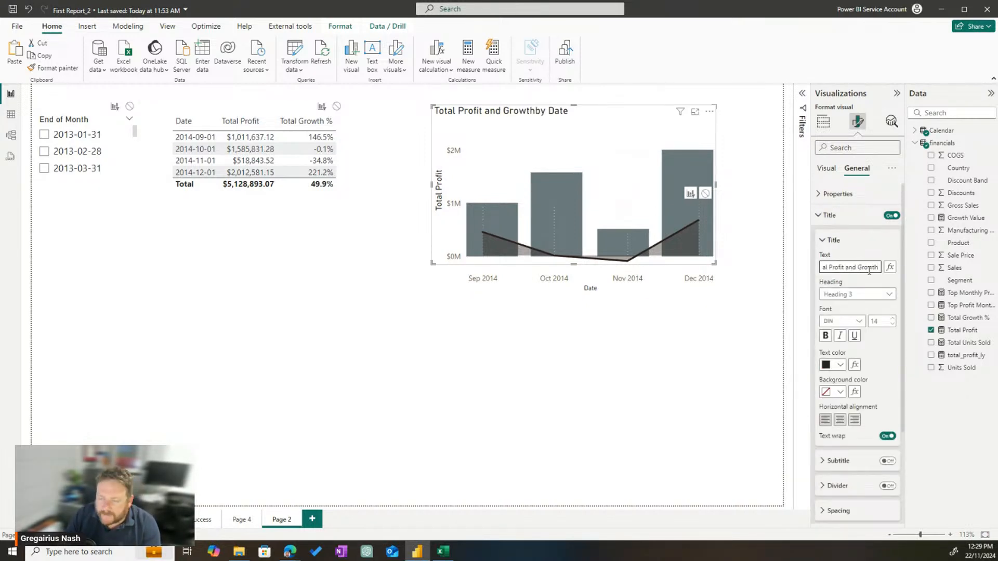
{"action": "type", "text": "and Growth"}
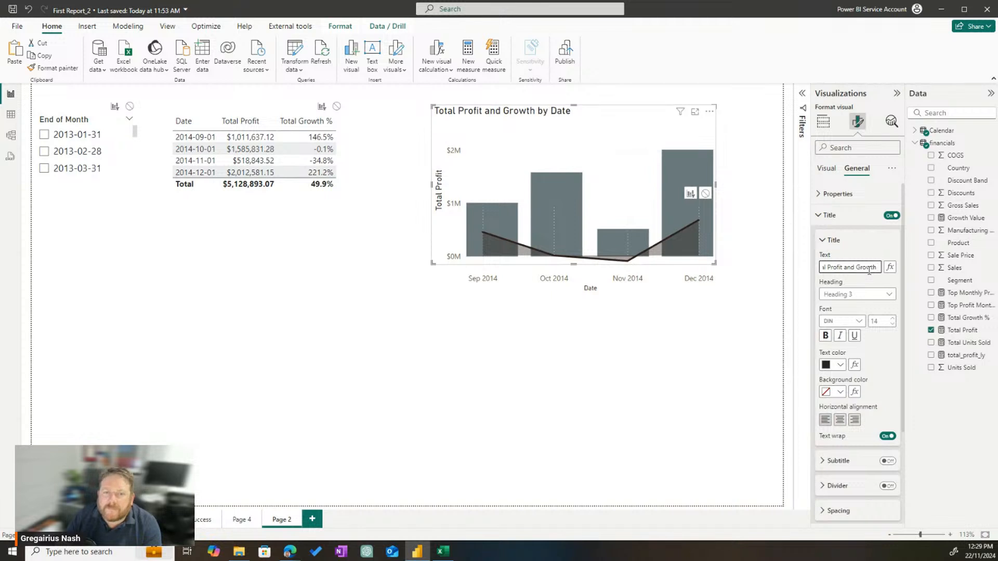
{"action": "left_click", "coordinate": [613, 326]}
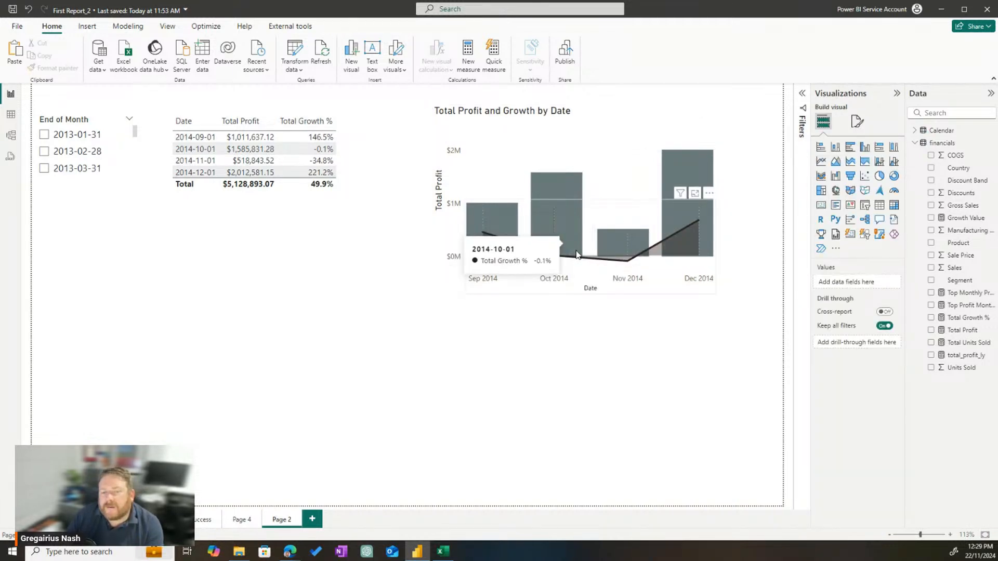
- Select both the Total Profit column chart and the Total Growth % area chart and group them
{"action": "mouse_move", "coordinate": [628, 267]}
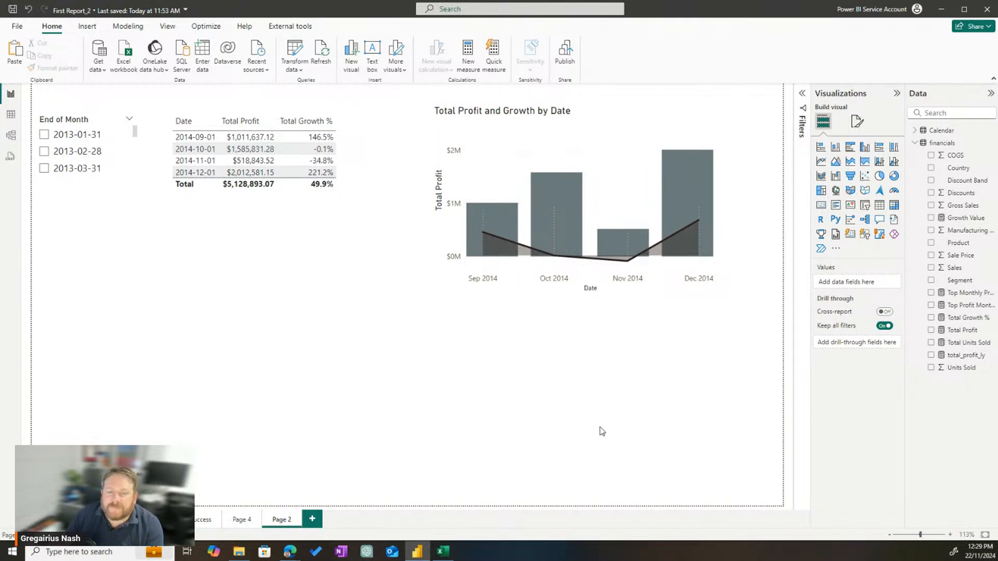
{"action": "mouse_move", "coordinate": [410, 101]}
{"action": "left_mouse_down"}
{"action": "mouse_move", "coordinate": [602, 195]}
{"action": "mouse_move", "coordinate": [753, 338]}
{"action": "left_mouse_up"}
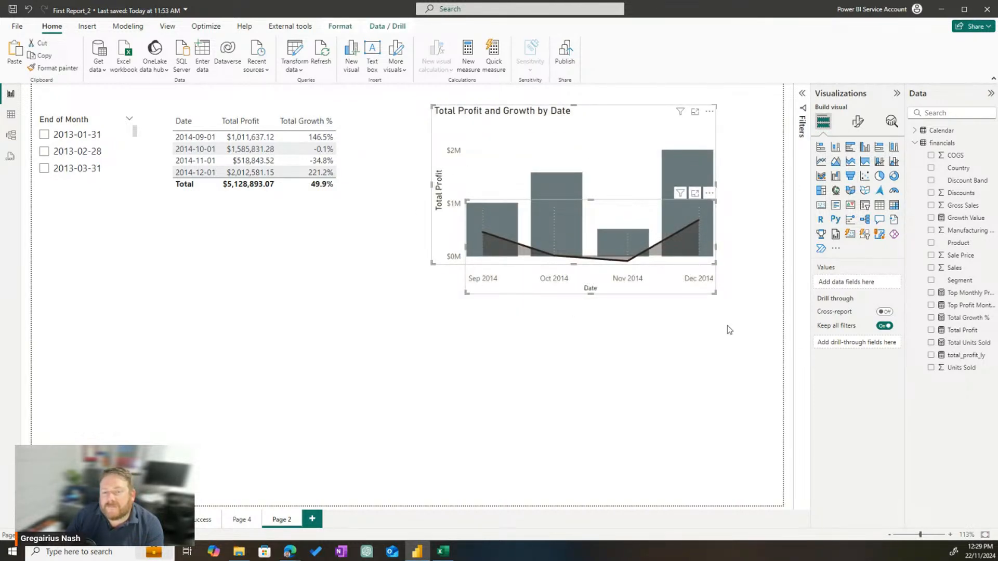
{"action": "right_click", "coordinate": [623, 136]}
{"action": "mouse_move", "coordinate": [658, 171]}
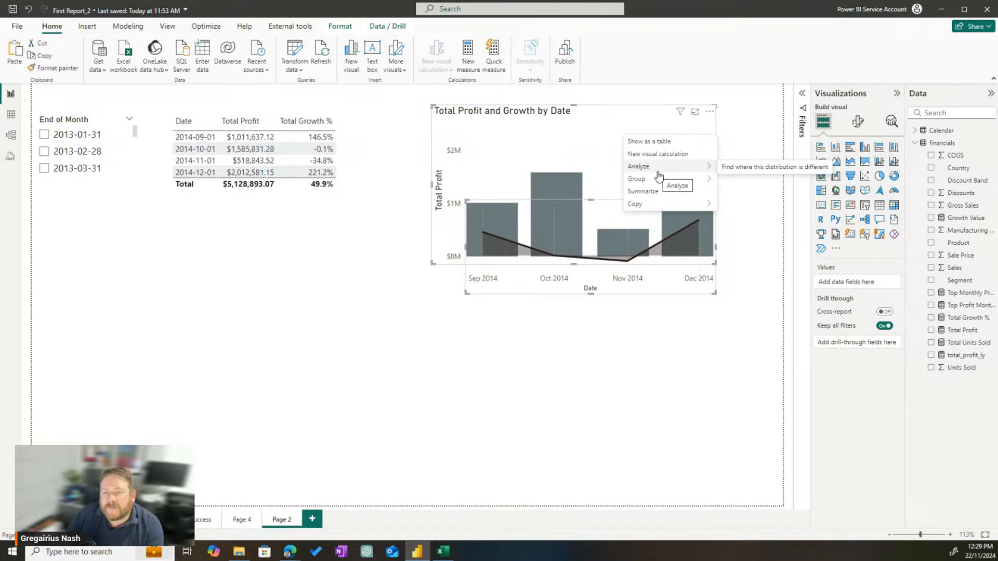
{"action": "left_click", "coordinate": [752, 182]}
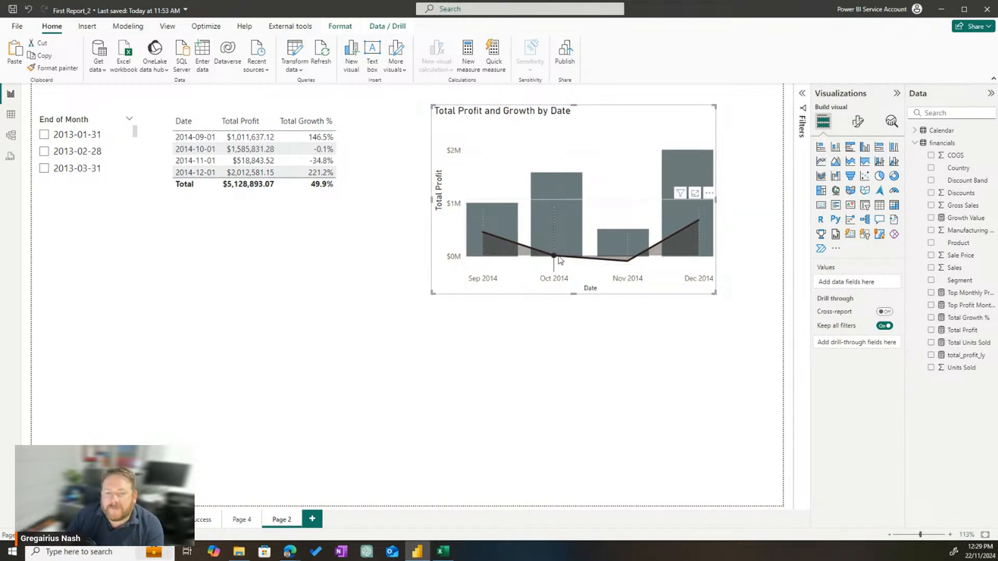
- Try moving the grouped charts slightly right and down, and undo the move
{"action": "left_click_drag", "start_coordinate": [655, 129], "coordinate": [676, 118]}
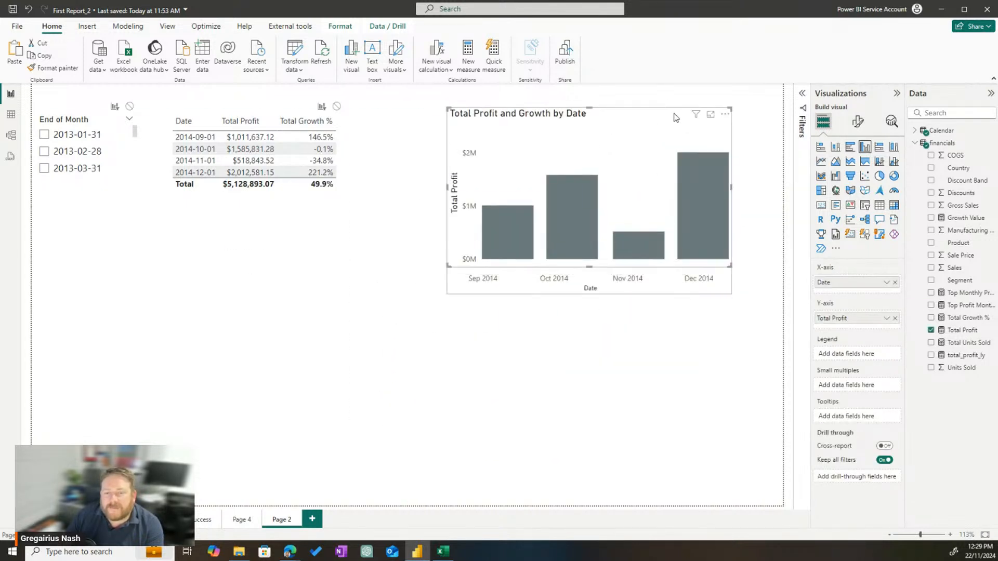
{"action": "key", "text": "ctrl+z"}
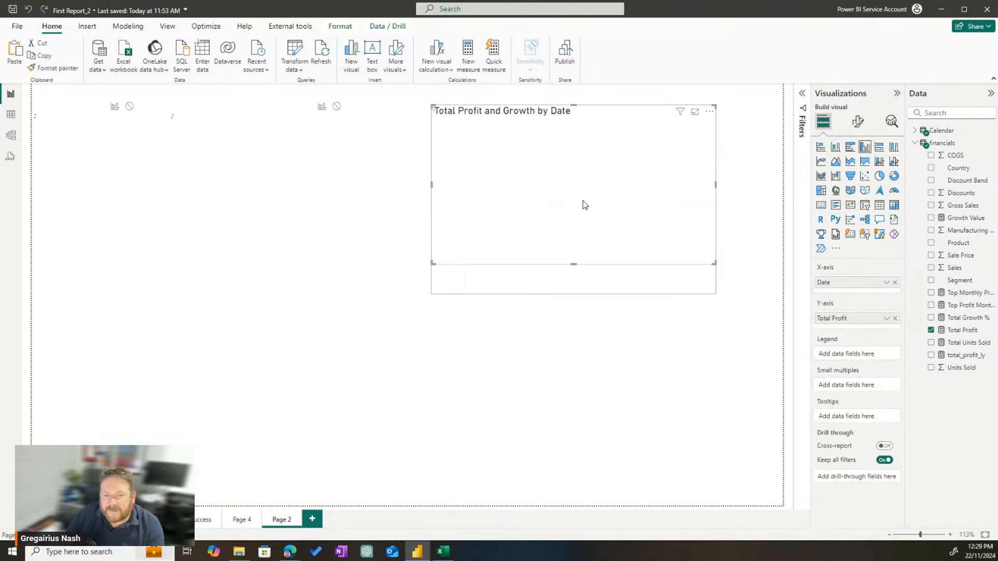
{"action": "left_click", "coordinate": [599, 405]}
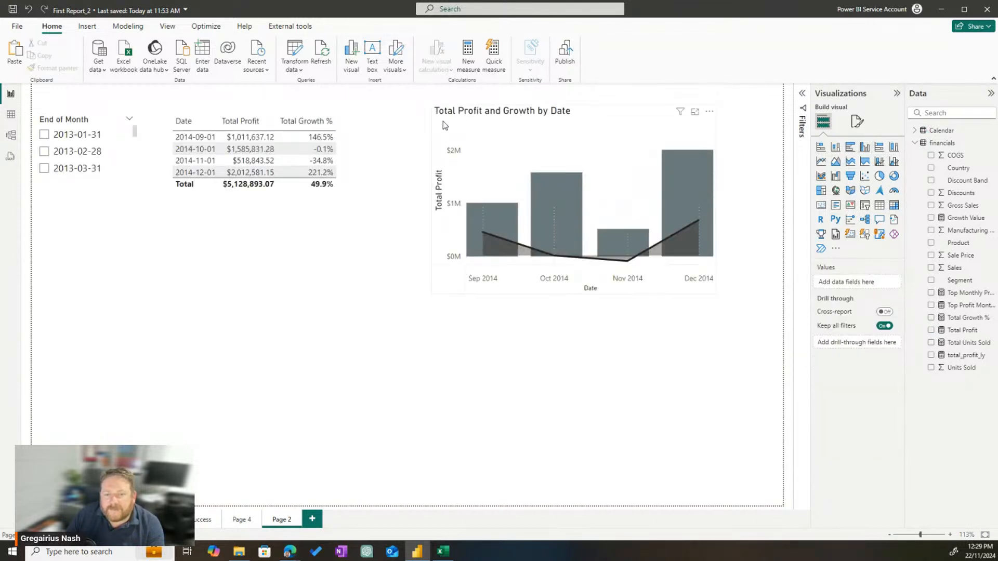
- Select the Total Growth % area chart inside the group and check its available grouping options
{"action": "left_click_drag", "start_coordinate": [418, 89], "coordinate": [730, 342]}
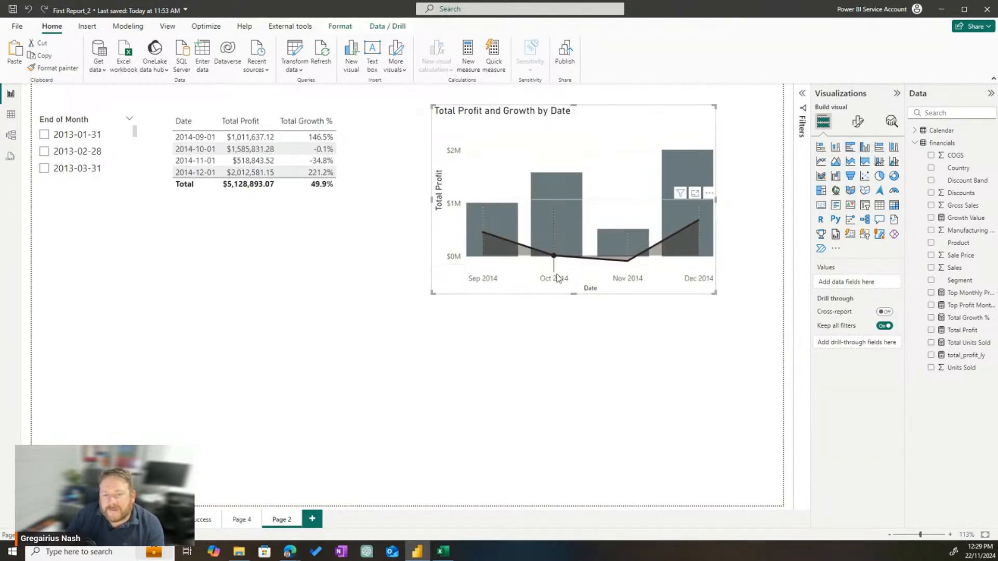
{"action": "left_click", "coordinate": [515, 272]}
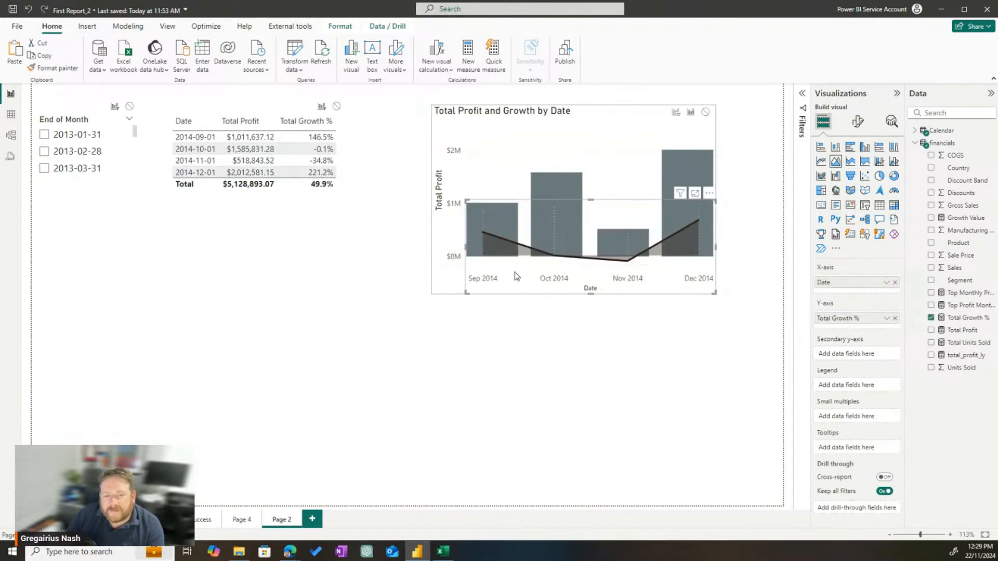
{"action": "right_click", "coordinate": [609, 244]}
{"action": "mouse_move", "coordinate": [655, 313]}
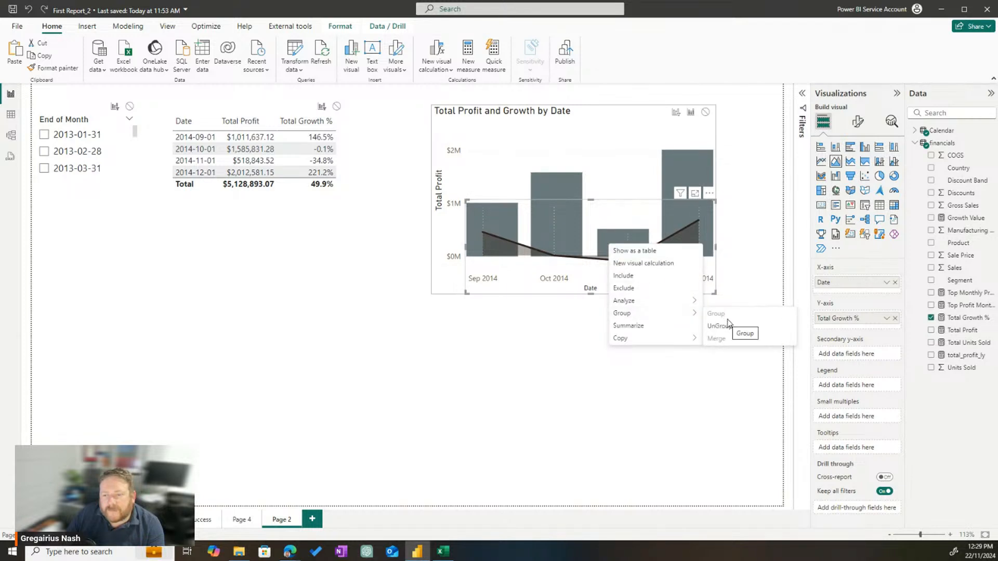
{"action": "left_click", "coordinate": [499, 314]}
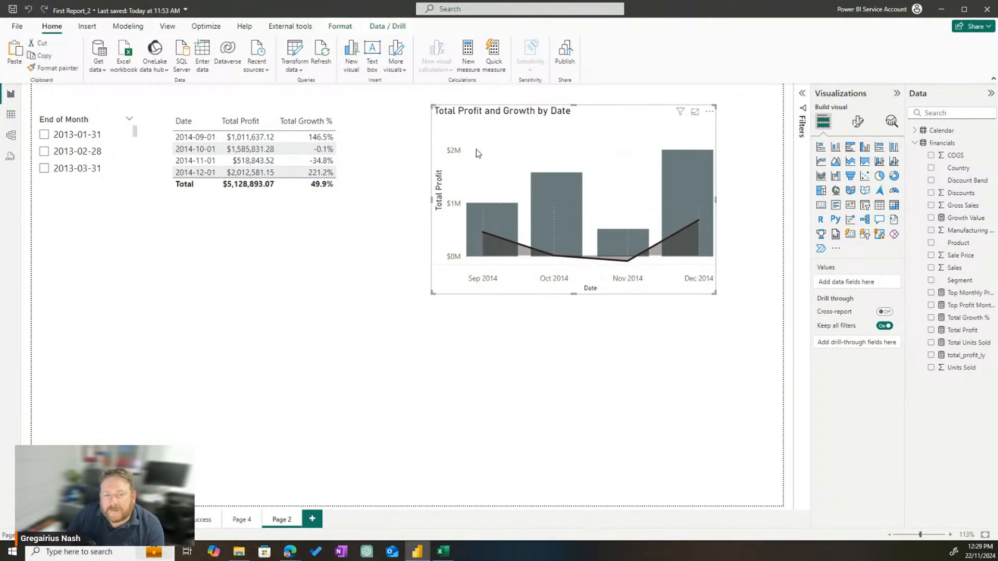
- Move the grouped profit and growth charts down and slightly right on the report page
{"action": "left_click_drag", "start_coordinate": [477, 148], "coordinate": [487, 188]}
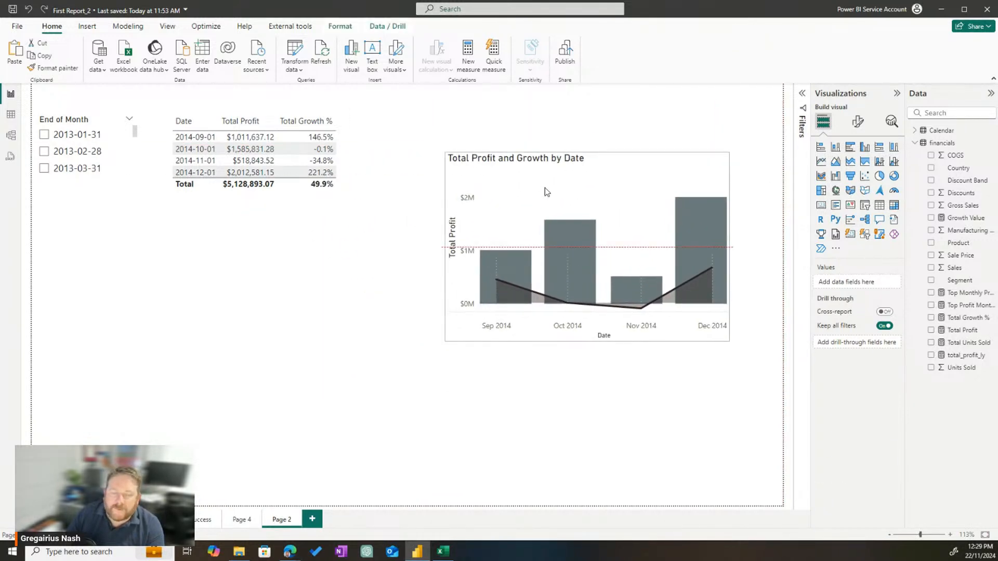
{"action": "left_click", "coordinate": [545, 189]}
{"action": "key", "text": "Delete"}
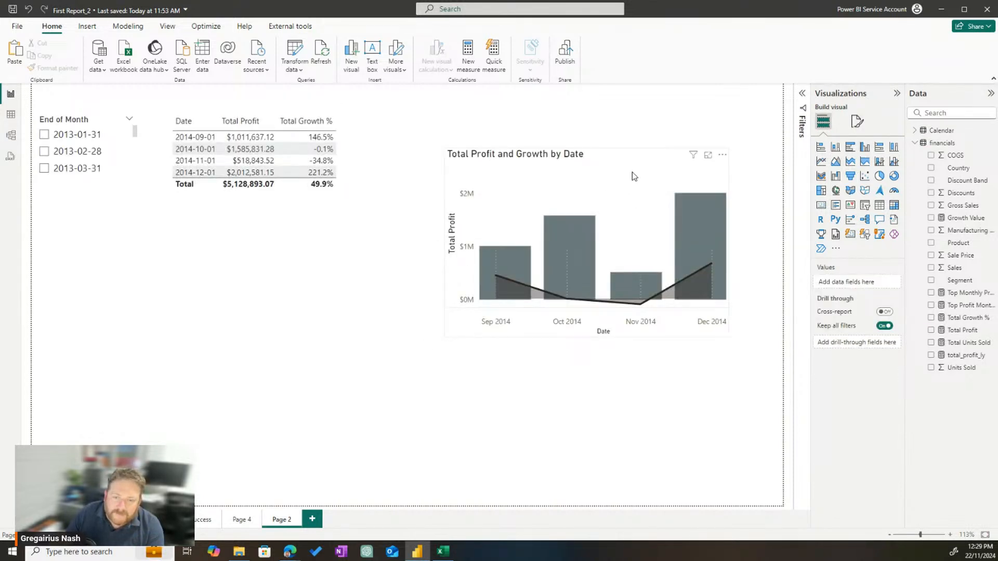
- Try moving the grouped charts up toward the right edge of the report page, and undo the move
{"action": "left_click_drag", "start_coordinate": [632, 173], "coordinate": [679, 144]}
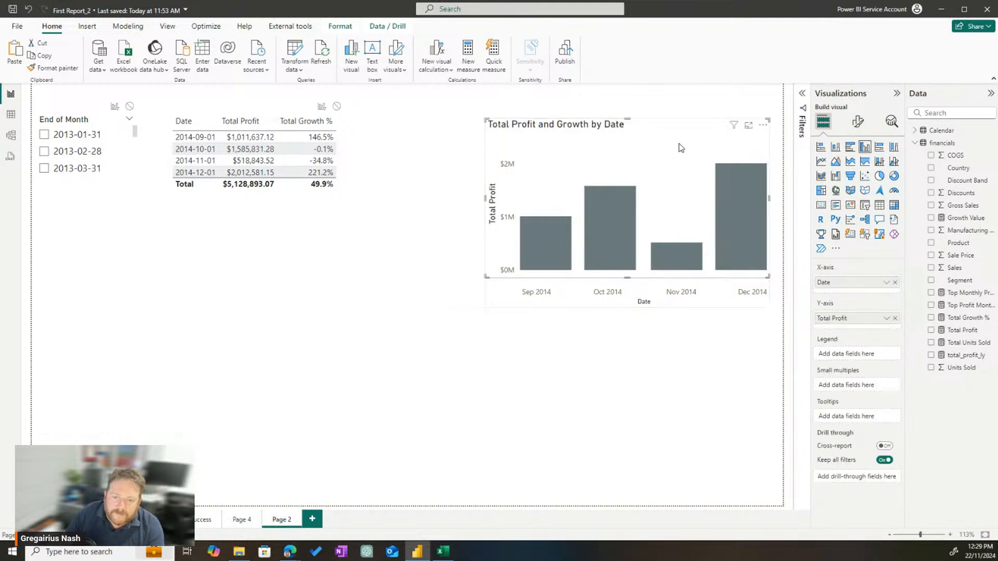
{"action": "left_click", "coordinate": [500, 300]}
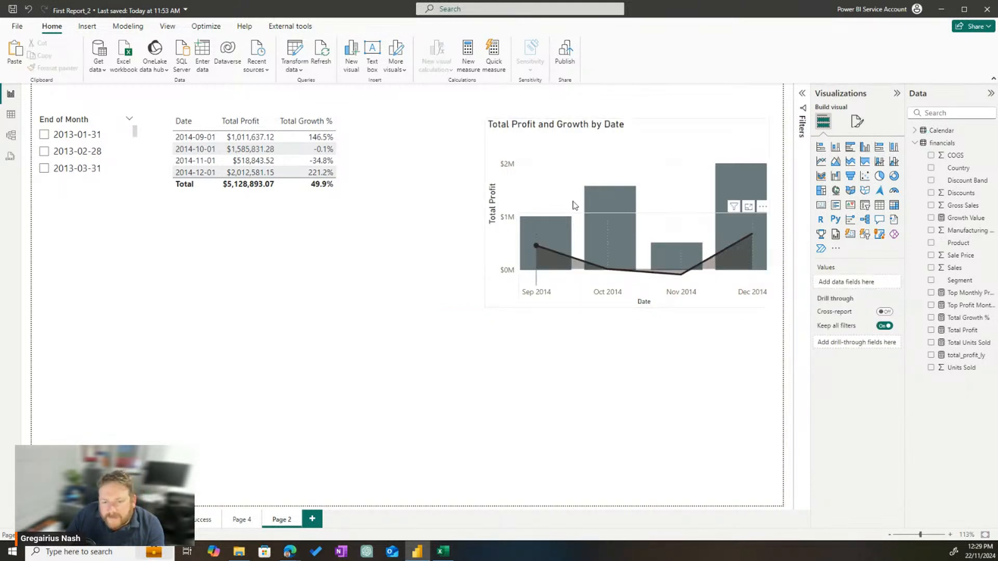
{"action": "left_click", "coordinate": [655, 170]}
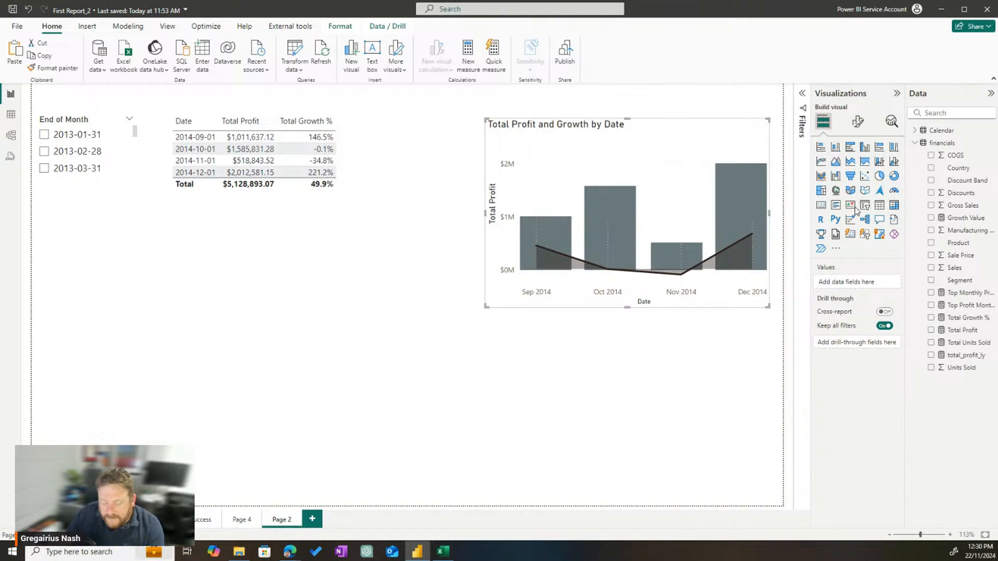
{"action": "key", "text": "ctrl+z"}
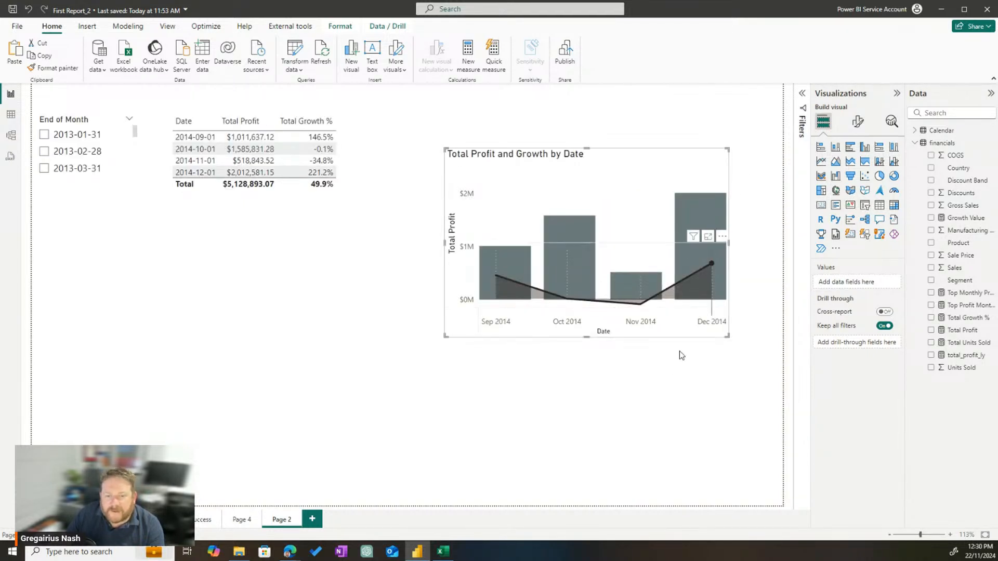
- Select the grouped charts and move them up and slightly left on the report page
{"action": "left_click", "coordinate": [431, 133]}
{"action": "left_click_drag", "start_coordinate": [430, 125], "coordinate": [783, 420]}
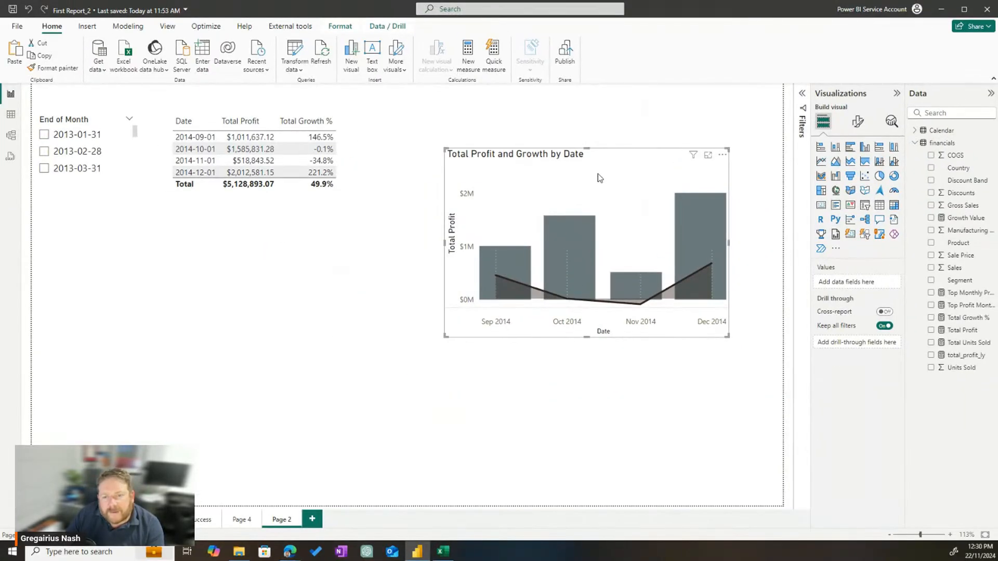
{"action": "left_click_drag", "start_coordinate": [597, 173], "coordinate": [601, 149]}
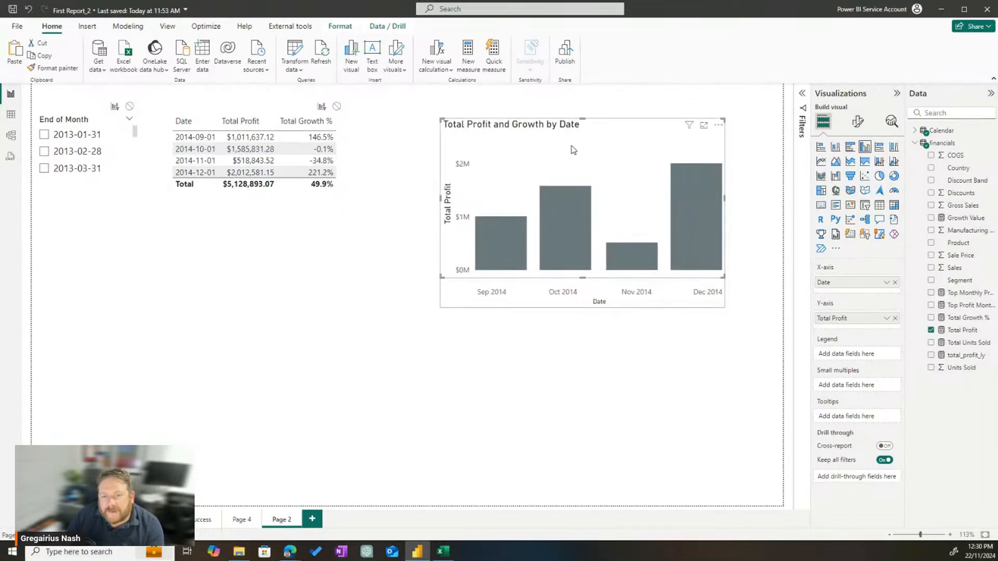
- Try moving the Total Profit column chart below the area chart inside the group and shifting the group left, and undo the moves
{"action": "left_click_drag", "start_coordinate": [572, 150], "coordinate": [448, 345]}
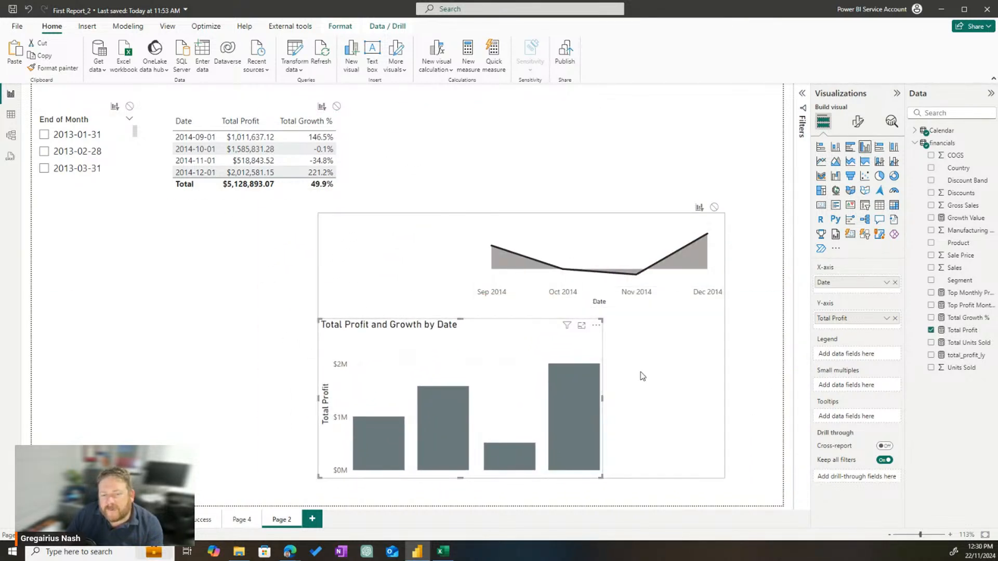
{"action": "left_click", "coordinate": [599, 141]}
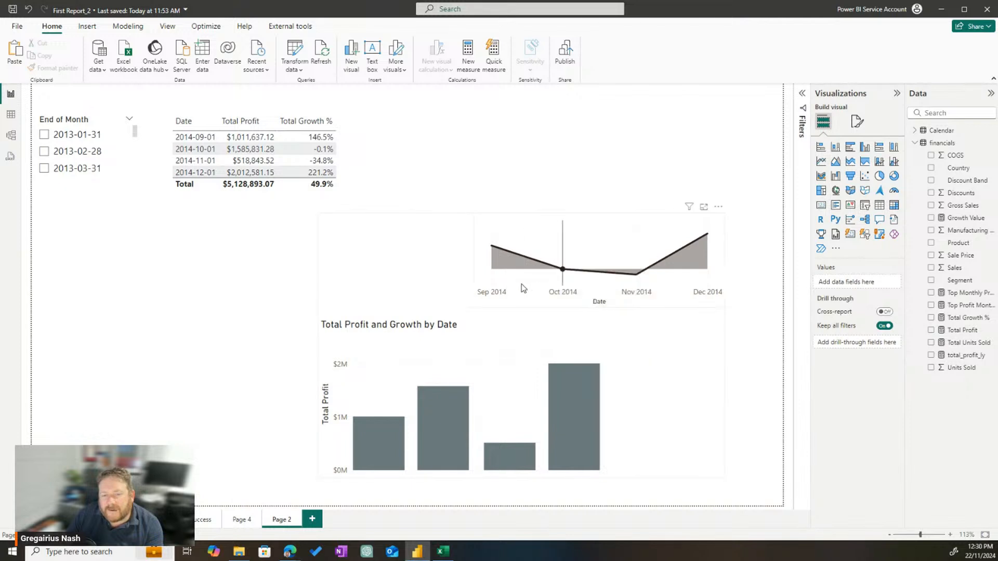
{"action": "left_click_drag", "start_coordinate": [418, 261], "coordinate": [399, 275]}
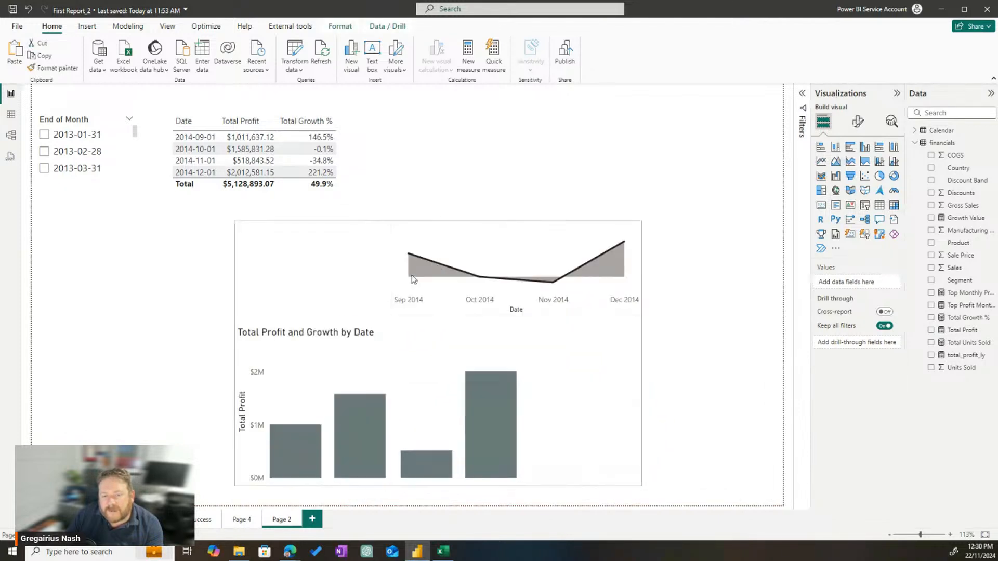
{"action": "left_click", "coordinate": [509, 268]}
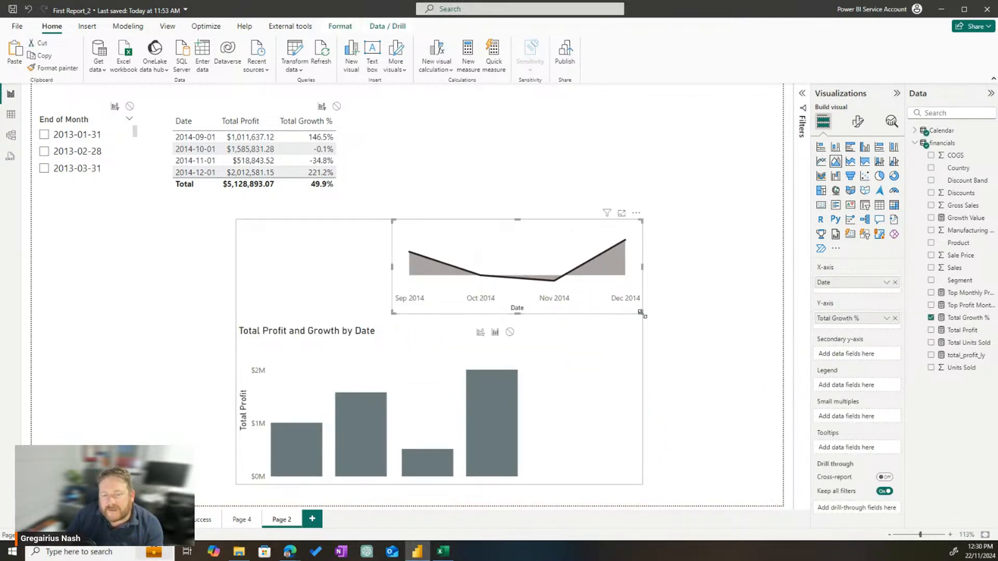
{"action": "left_click", "coordinate": [680, 325]}
{"action": "key", "text": "Tab"}
{"action": "key", "text": "ctrl+z"}
{"action": "key", "text": "ctrl+z"}
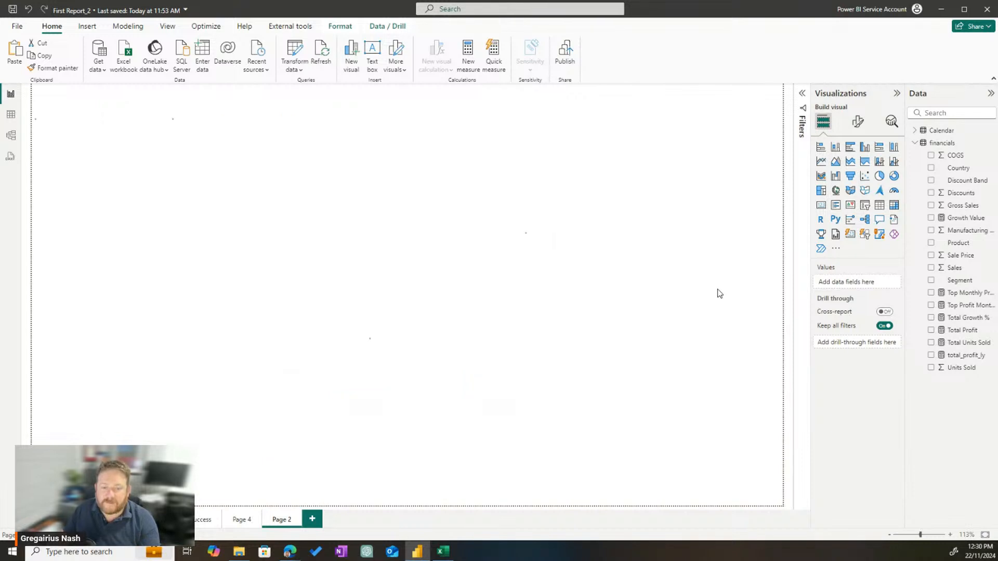
{"action": "key", "text": "ctrl+z"}
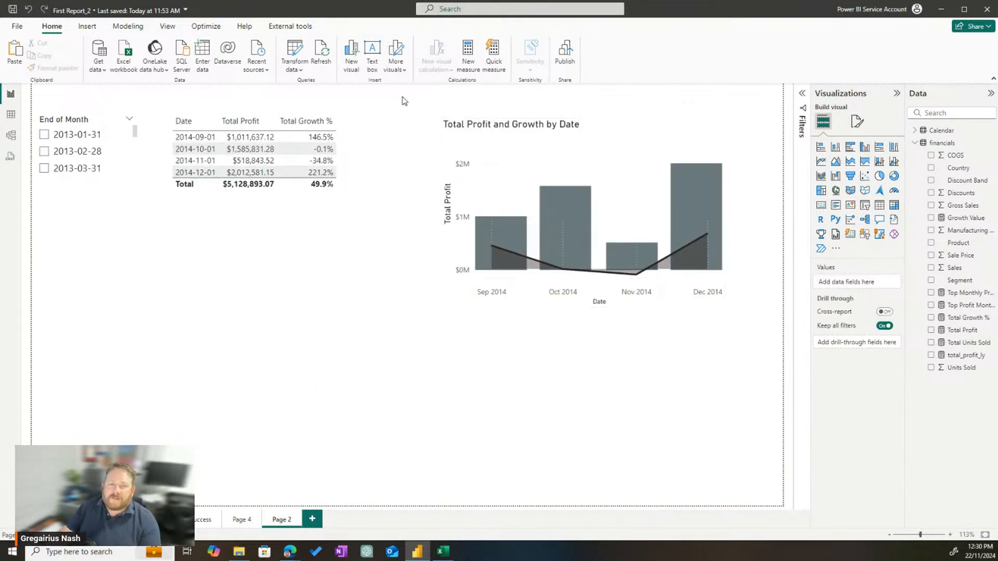
- Copy the grouped profit and growth charts, and widen and shorten the Total Profit by Country map on the company success page
{"action": "left_click_drag", "start_coordinate": [403, 98], "coordinate": [754, 332]}
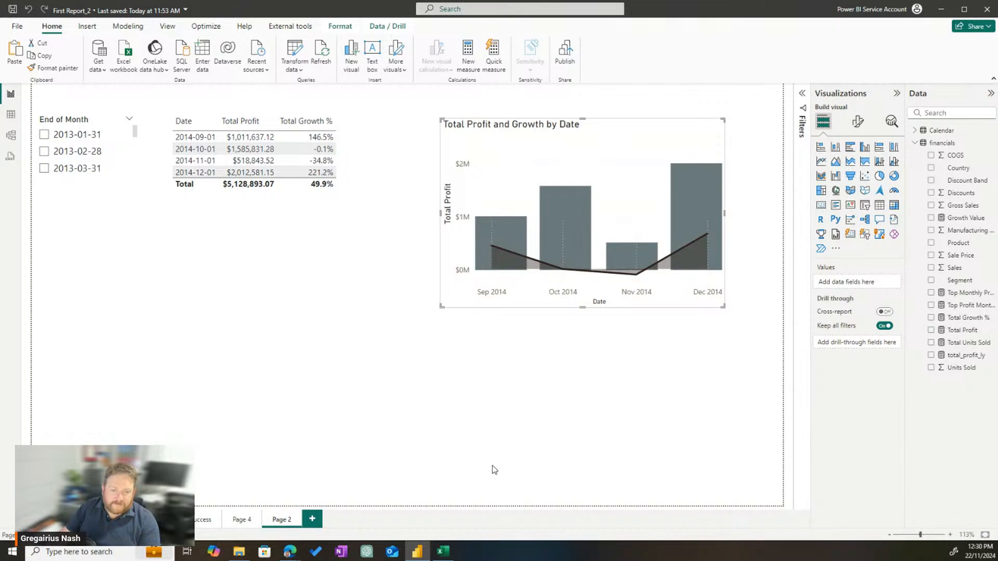
{"action": "key", "text": "Delete"}
{"action": "left_click", "coordinate": [205, 518]}
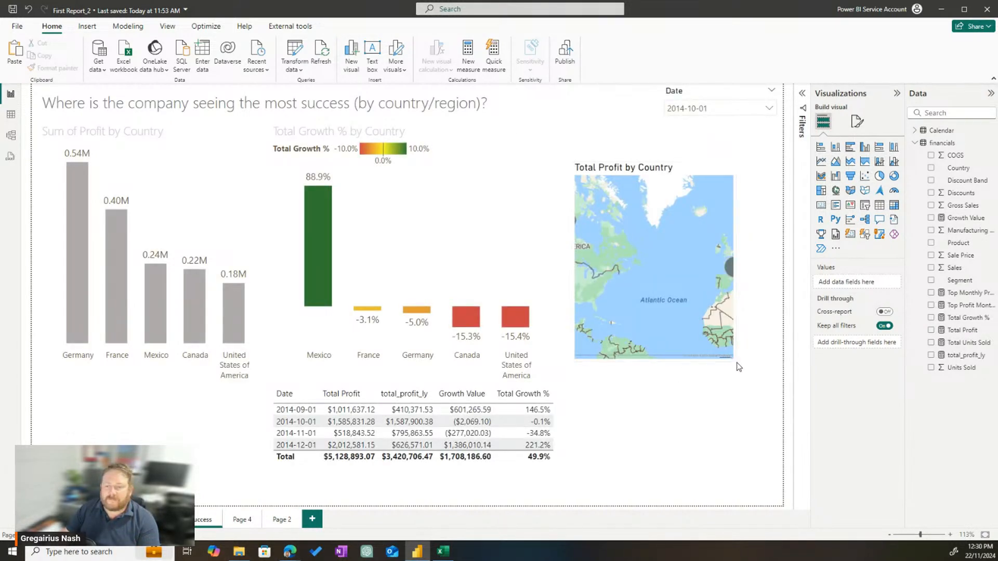
{"action": "left_click_drag", "start_coordinate": [742, 330], "coordinate": [778, 329]}
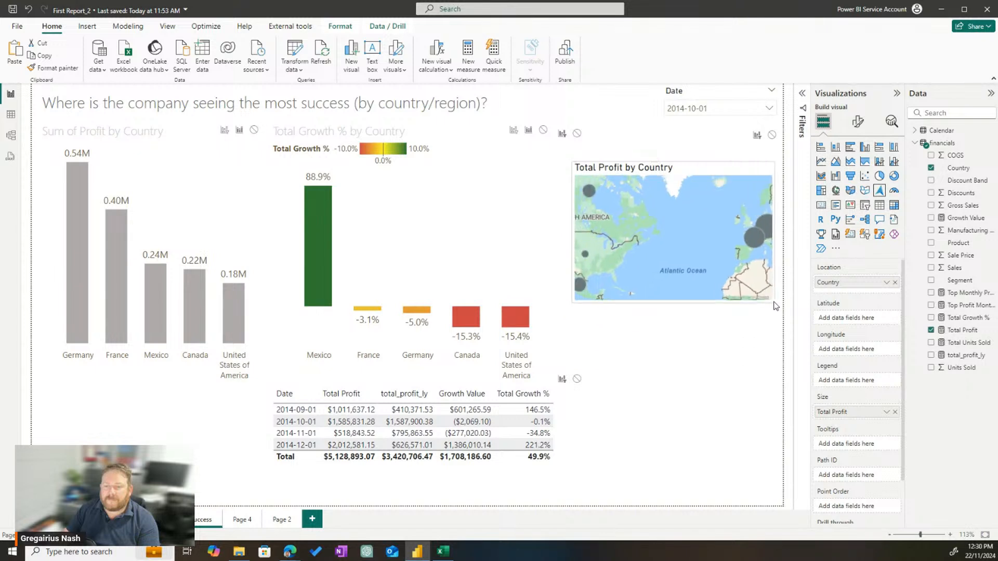
- Paste the grouped charts onto the success page, place them under the country map, and shrink them to about the map's width
{"action": "left_click", "coordinate": [696, 390]}
{"action": "key", "text": "ctrl+v"}
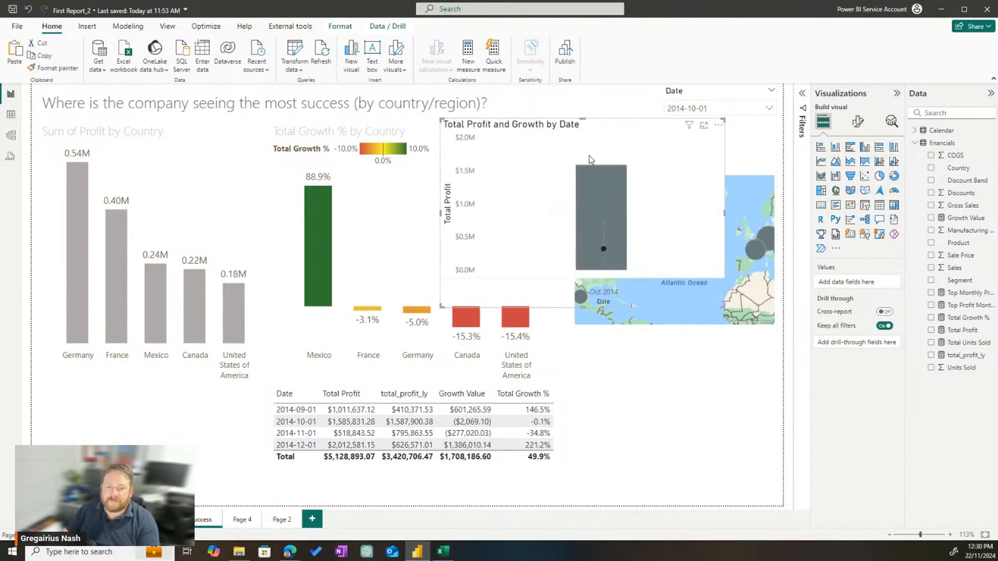
{"action": "left_click_drag", "start_coordinate": [614, 129], "coordinate": [686, 342]}
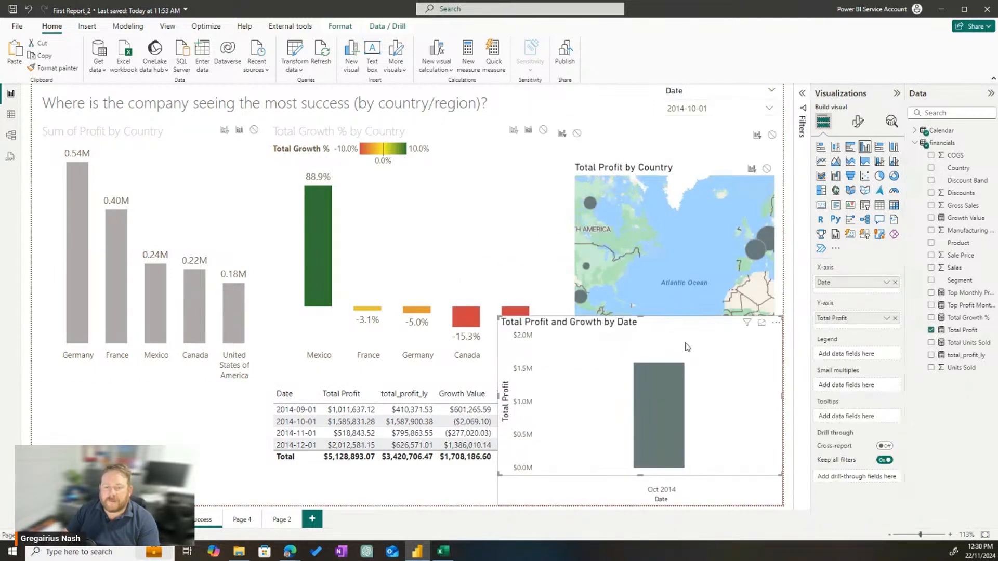
{"action": "left_click", "coordinate": [199, 459]}
{"action": "left_click_drag", "start_coordinate": [503, 323], "coordinate": [574, 339]}
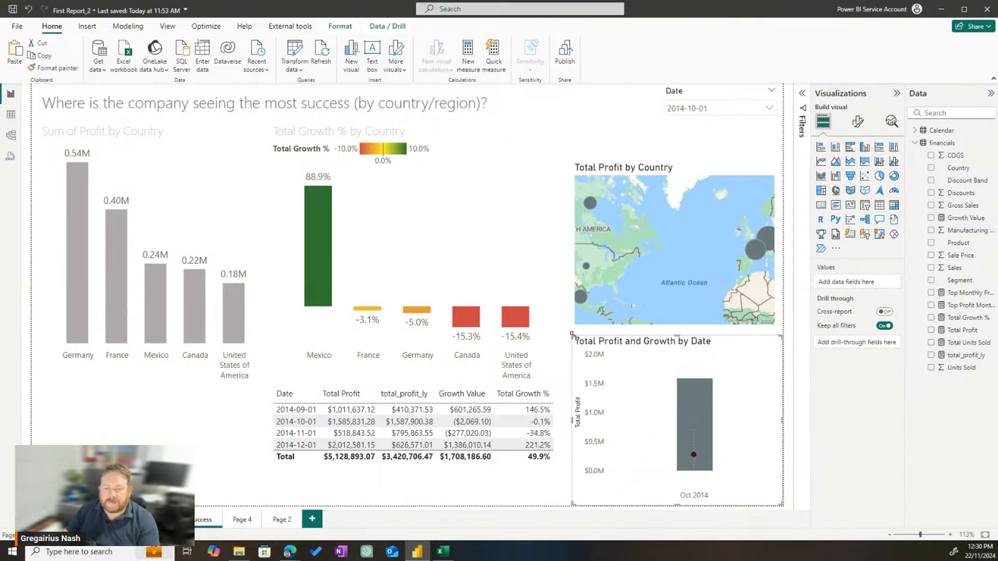
- Set the Date slicer's interaction to None for both charts in the Total Profit and Growth by Date group
{"action": "left_click", "coordinate": [728, 97]}
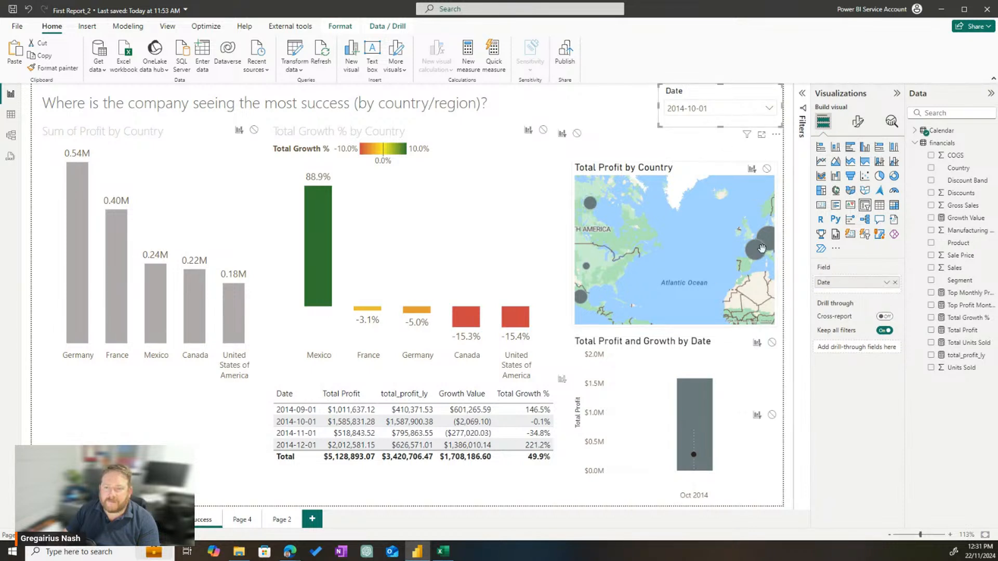
{"action": "left_click", "coordinate": [772, 415]}
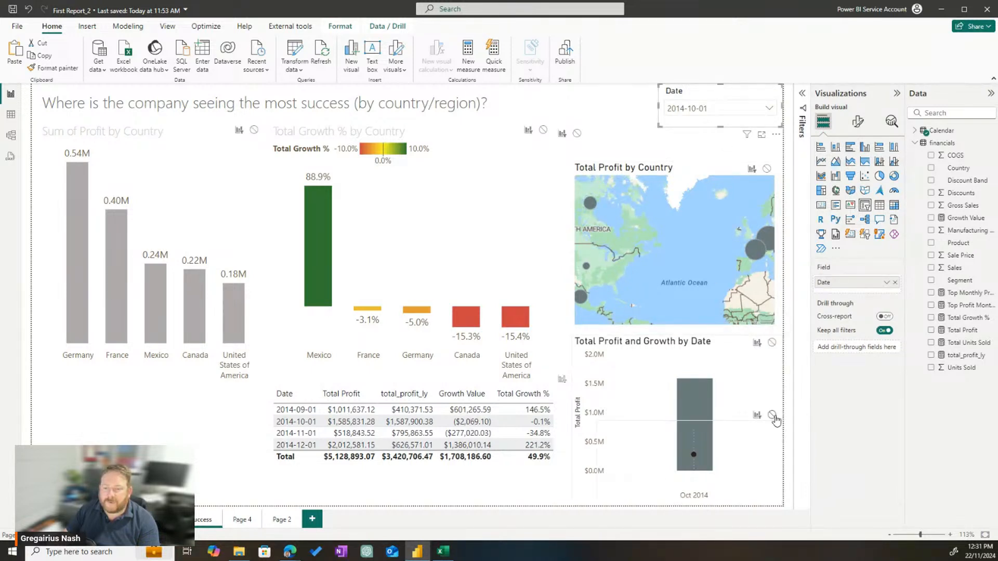
{"action": "left_click", "coordinate": [772, 343]}
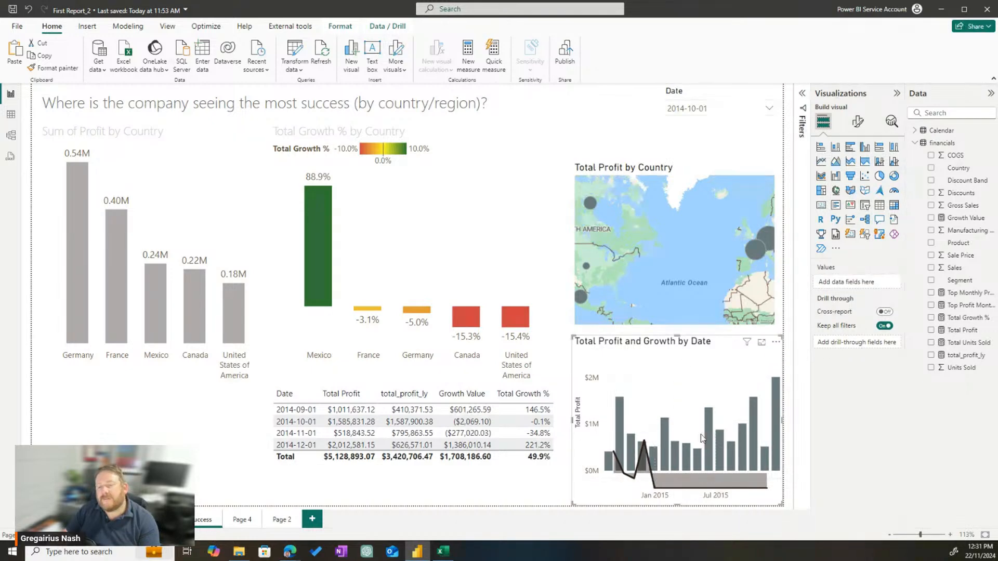
- Delete the grouped Total Profit and Growth by Date charts from the success page
{"action": "left_click", "coordinate": [717, 390]}
{"action": "left_click_drag", "start_coordinate": [566, 332], "coordinate": [858, 528]}
{"action": "key", "text": "Delete"}
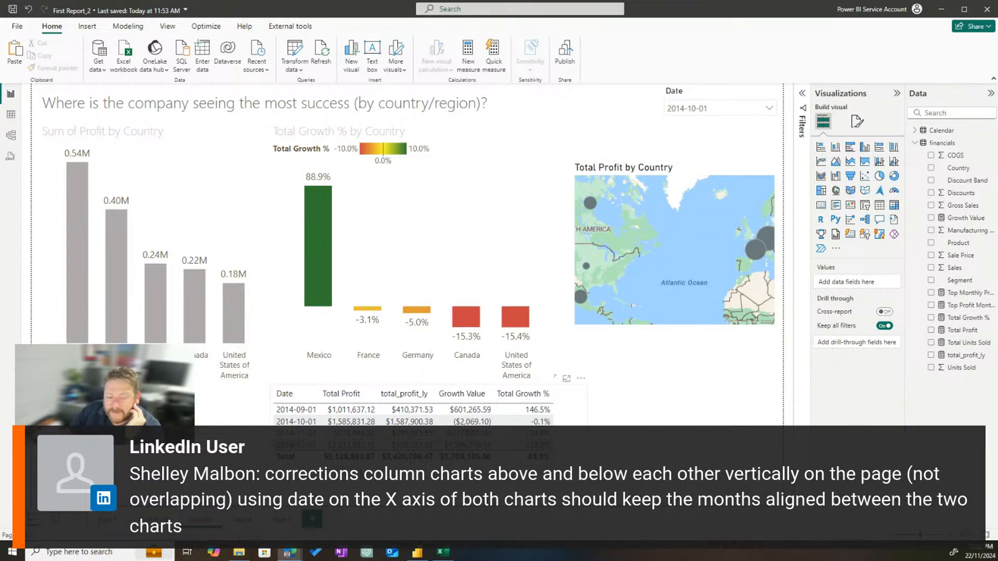
{"action": "left_click", "coordinate": [387, 468]}
{"action": "left_click", "coordinate": [438, 258]}
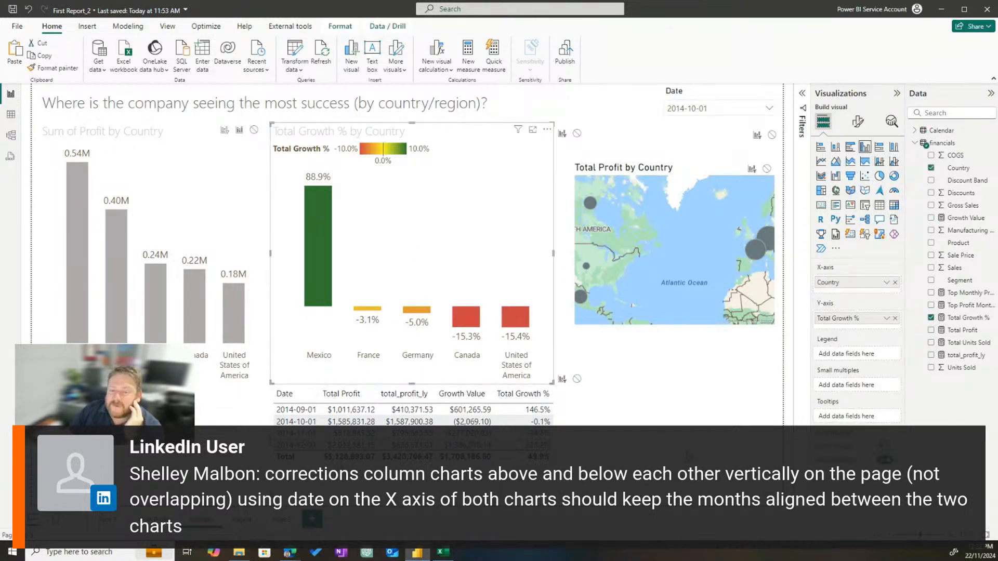
{"action": "left_click", "coordinate": [719, 457]}
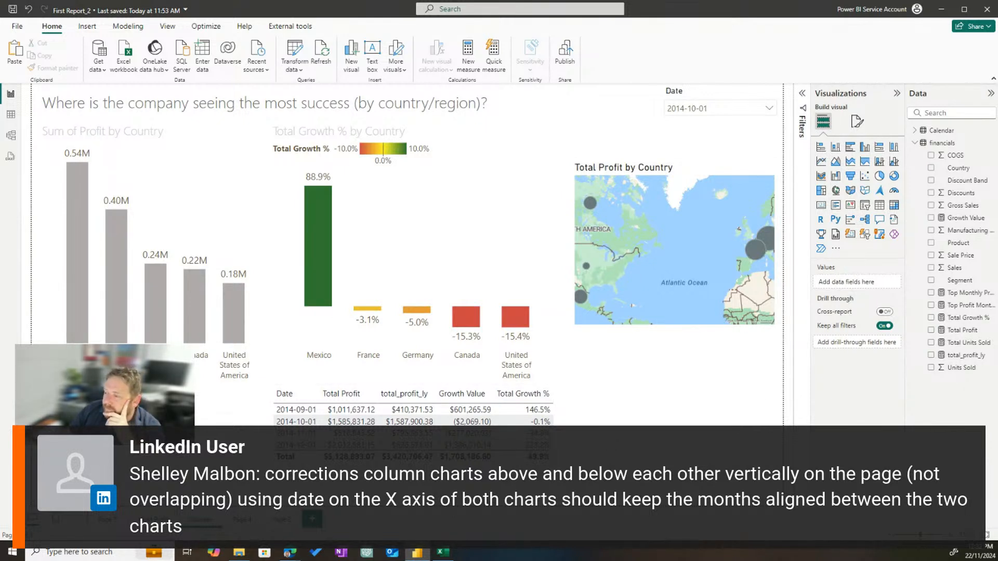
{"action": "left_click", "coordinate": [239, 553]}
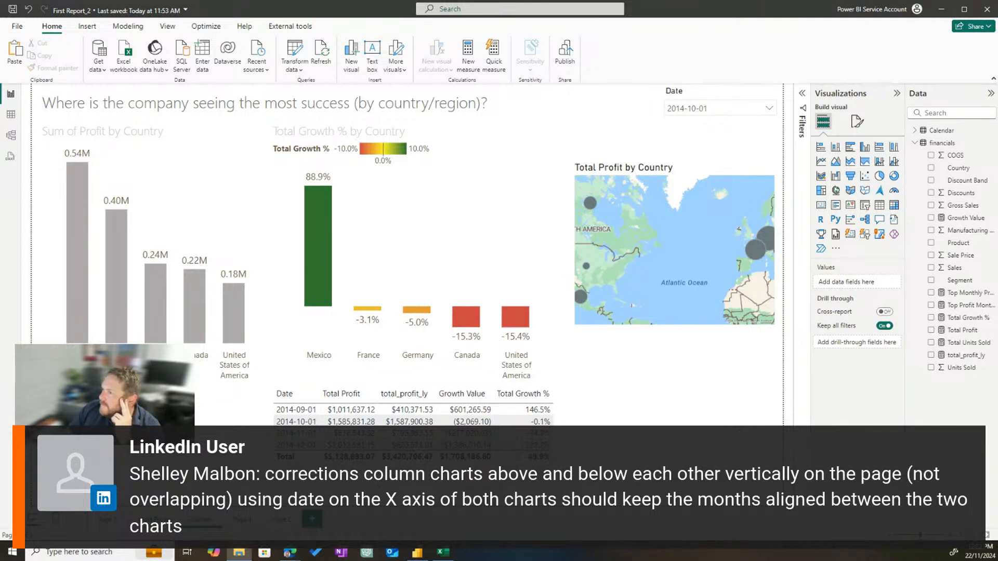
{"action": "key", "text": "alt+Tab"}
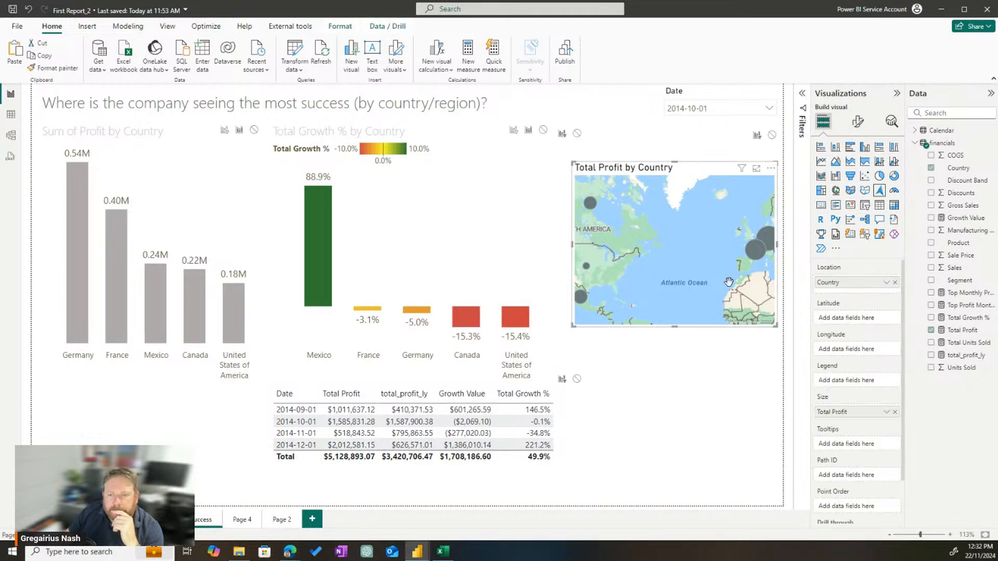
- Change the Total Profit by Country map to a filled map and make it slightly taller
{"action": "left_click", "coordinate": [685, 168]}
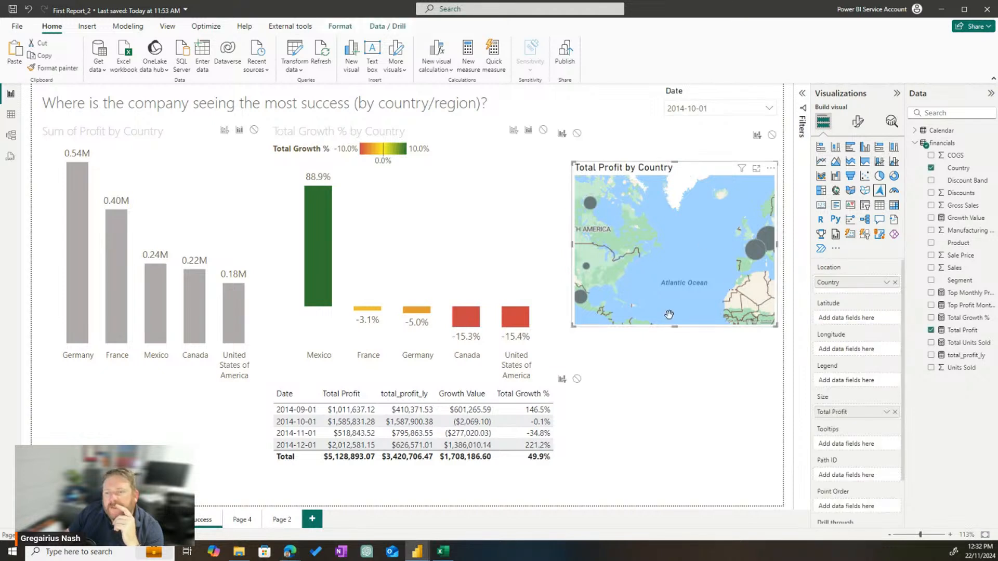
{"action": "left_click", "coordinate": [865, 192]}
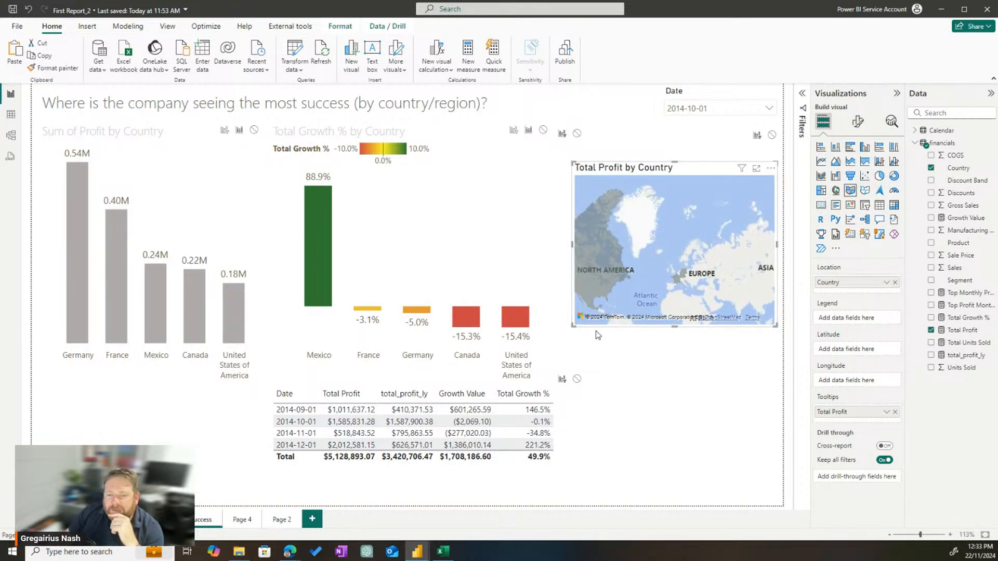
{"action": "left_click_drag", "start_coordinate": [673, 326], "coordinate": [676, 344]}
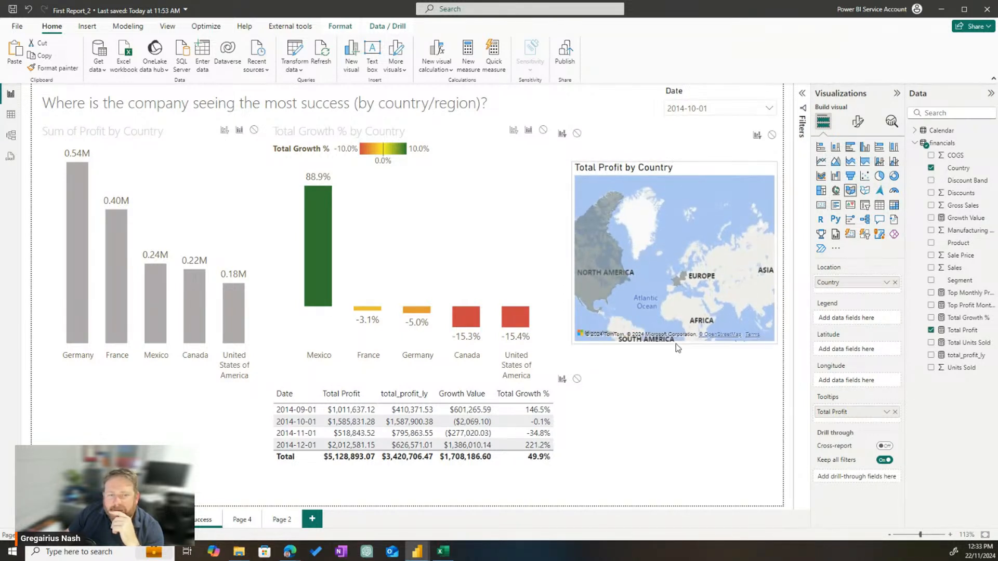
- Check how the filled map responds to selecting Germany, Mexico, France, Canada and the United States of America in the column charts
{"action": "left_click", "coordinate": [82, 316]}
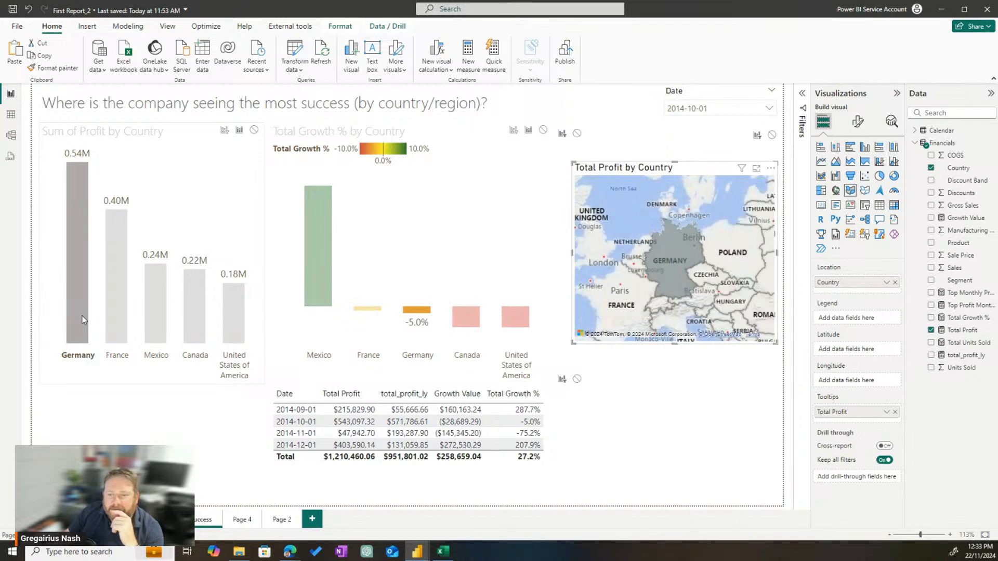
{"action": "left_click", "coordinate": [312, 278]}
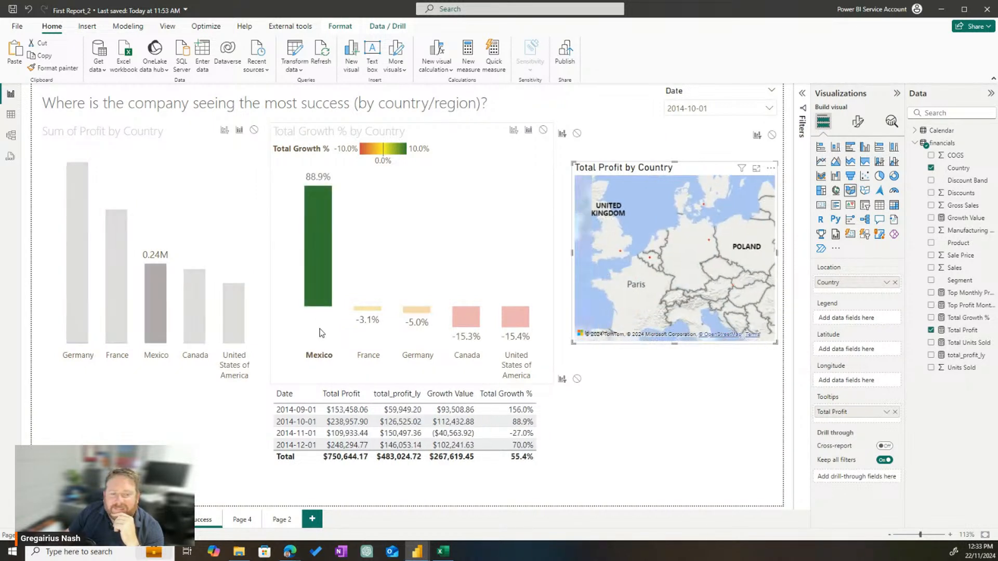
{"action": "left_click", "coordinate": [372, 310]}
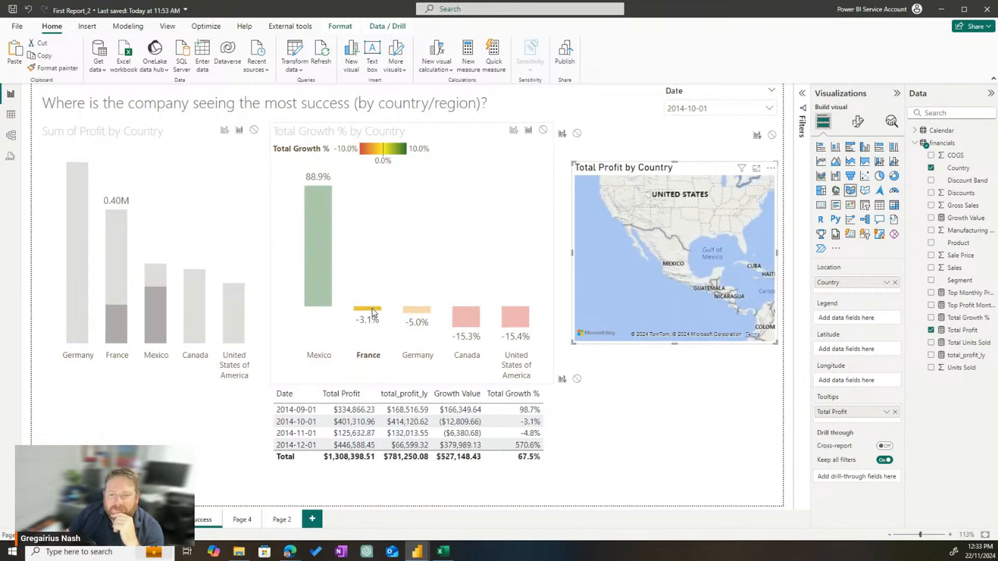
{"action": "left_click", "coordinate": [424, 312]}
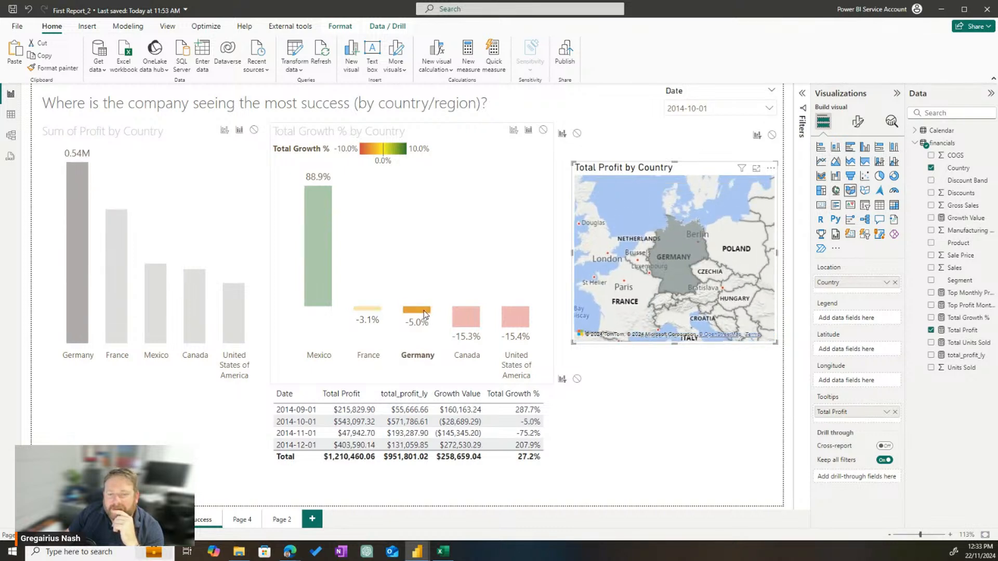
{"action": "left_click", "coordinate": [473, 319]}
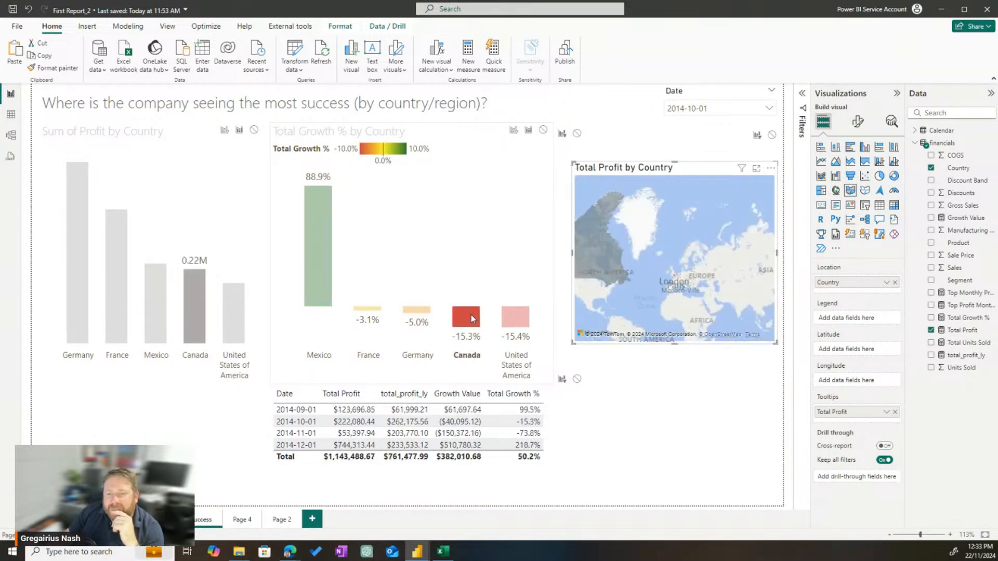
{"action": "left_click", "coordinate": [520, 315]}
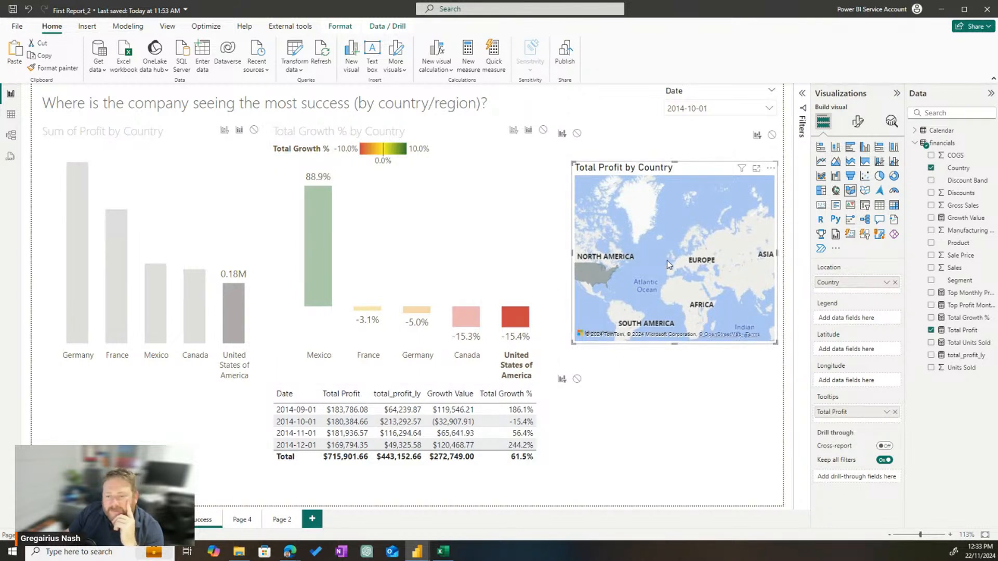
- Make the filled map slightly wider and taller, and check how it frames Canada and Germany when each is selected
{"action": "mouse_move", "coordinate": [572, 343]}
{"action": "left_mouse_down"}
{"action": "mouse_move", "coordinate": [536, 353]}
{"action": "mouse_move", "coordinate": [567, 355]}
{"action": "left_mouse_up"}
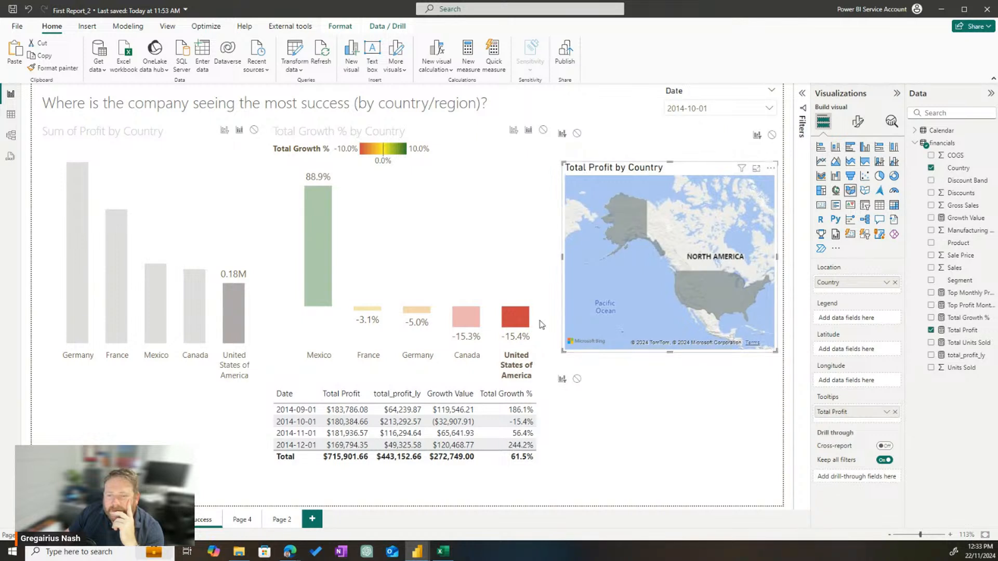
{"action": "left_click", "coordinate": [466, 319]}
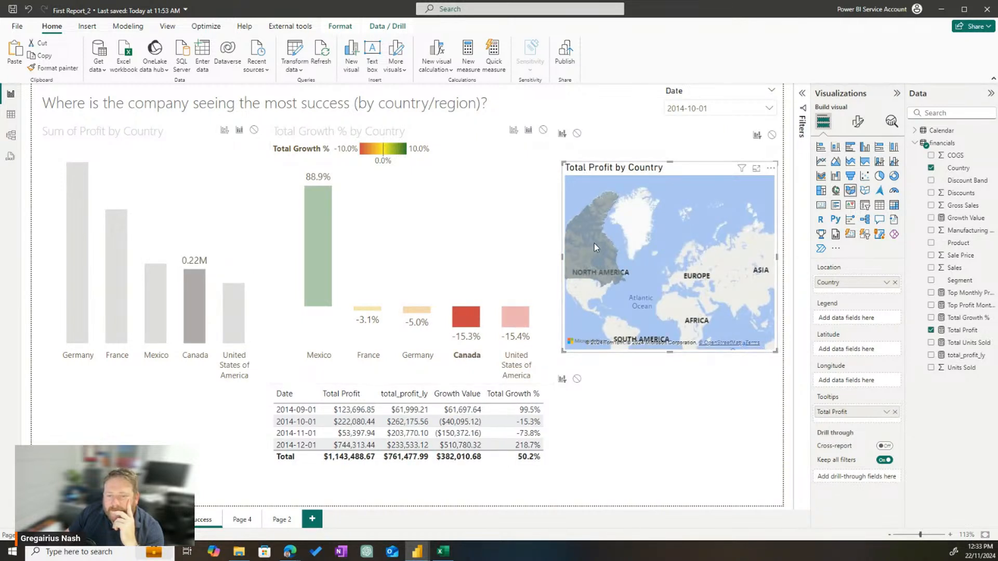
{"action": "left_click", "coordinate": [416, 310]}
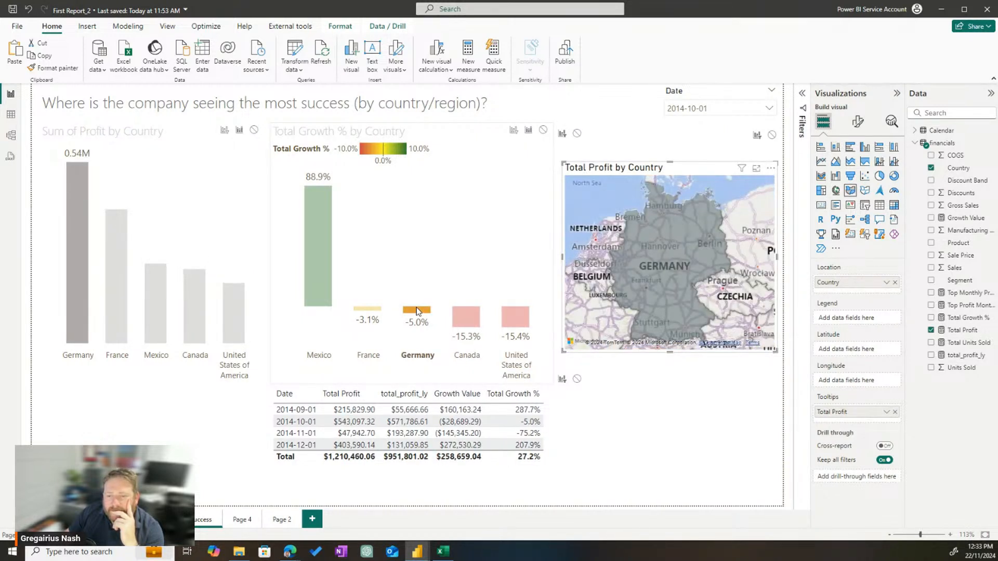
{"action": "left_click", "coordinate": [473, 314]}
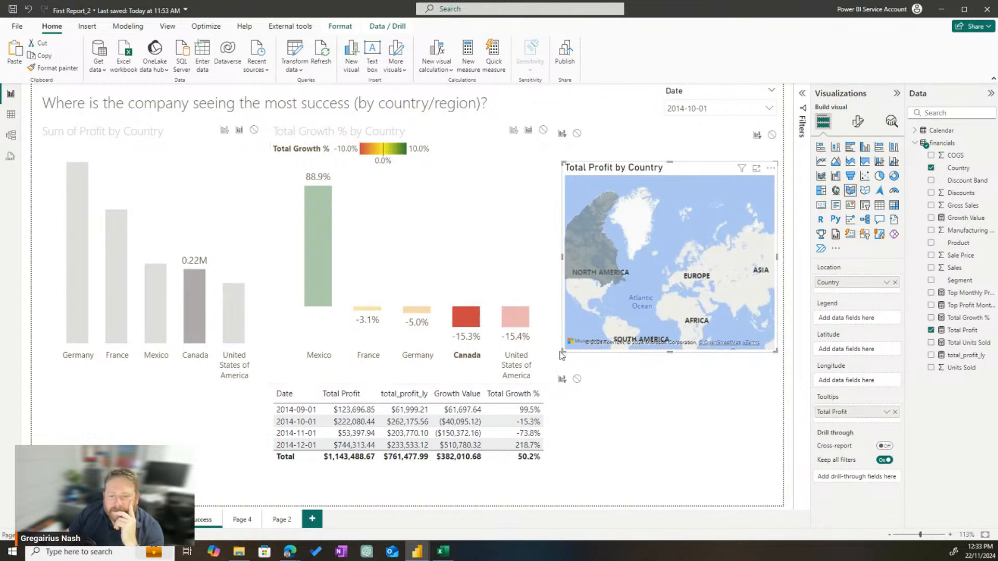
- Reduce the filled map's height slightly, and check it against the United States of America and Canada growth columns
{"action": "mouse_move", "coordinate": [564, 351]}
{"action": "left_mouse_down"}
{"action": "mouse_move", "coordinate": [516, 367]}
{"action": "mouse_move", "coordinate": [281, 371]}
{"action": "mouse_move", "coordinate": [216, 412]}
{"action": "mouse_move", "coordinate": [208, 439]}
{"action": "mouse_move", "coordinate": [374, 461]}
{"action": "mouse_move", "coordinate": [618, 393]}
{"action": "mouse_move", "coordinate": [552, 373]}
{"action": "mouse_move", "coordinate": [385, 420]}
{"action": "mouse_move", "coordinate": [569, 415]}
{"action": "mouse_move", "coordinate": [622, 377]}
{"action": "mouse_move", "coordinate": [597, 379]}
{"action": "mouse_move", "coordinate": [588, 445]}
{"action": "mouse_move", "coordinate": [567, 347]}
{"action": "mouse_move", "coordinate": [576, 334]}
{"action": "mouse_move", "coordinate": [564, 340]}
{"action": "left_mouse_up"}
{"action": "left_click", "coordinate": [511, 317]}
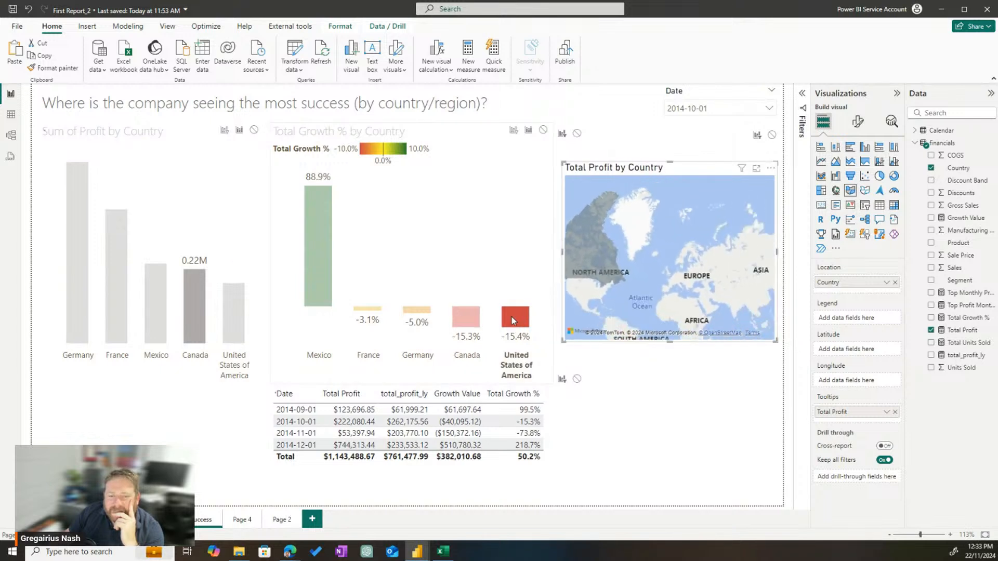
{"action": "left_click", "coordinate": [481, 321]}
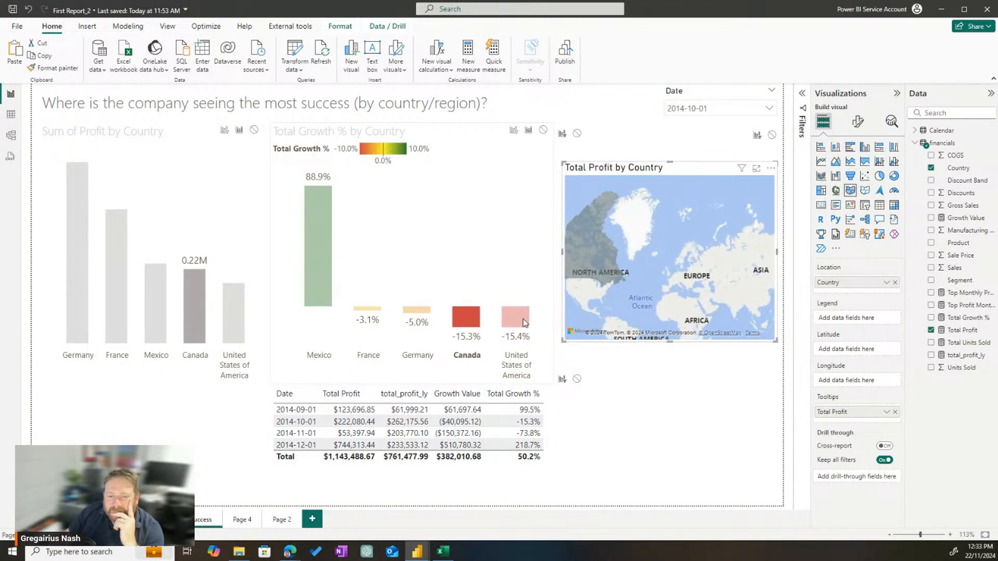
- Compare the filled map's framing for the United States of America, Canada, Germany, France and Mexico growth columns
{"action": "left_click", "coordinate": [523, 319]}
{"action": "left_click", "coordinate": [473, 320]}
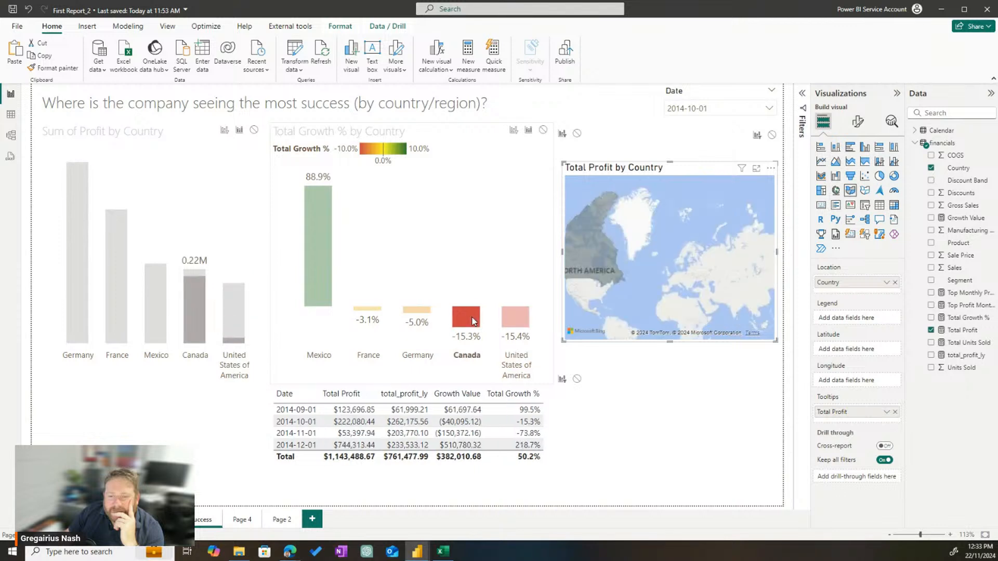
{"action": "left_click", "coordinate": [508, 322]}
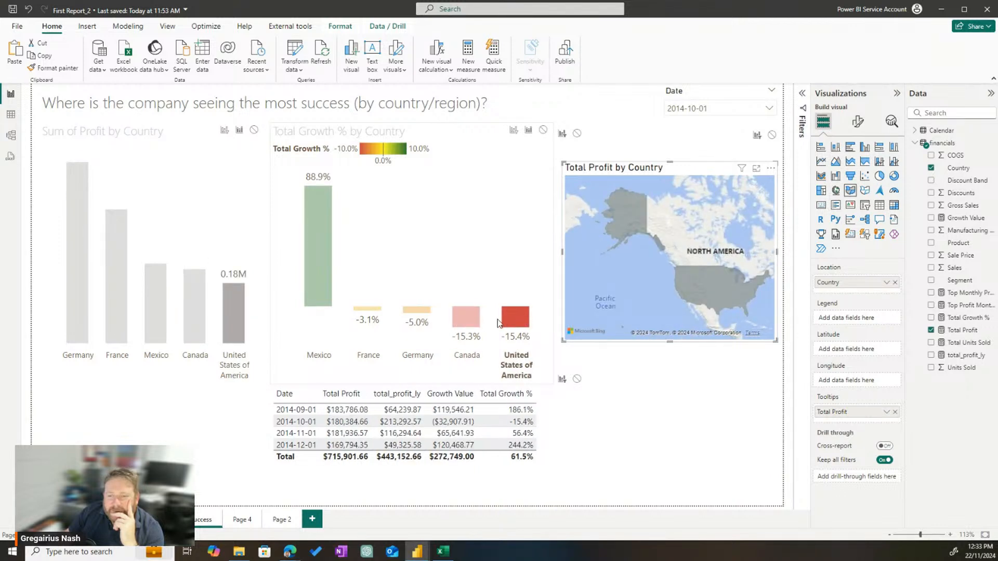
{"action": "left_click", "coordinate": [466, 317]}
{"action": "left_click", "coordinate": [411, 310]}
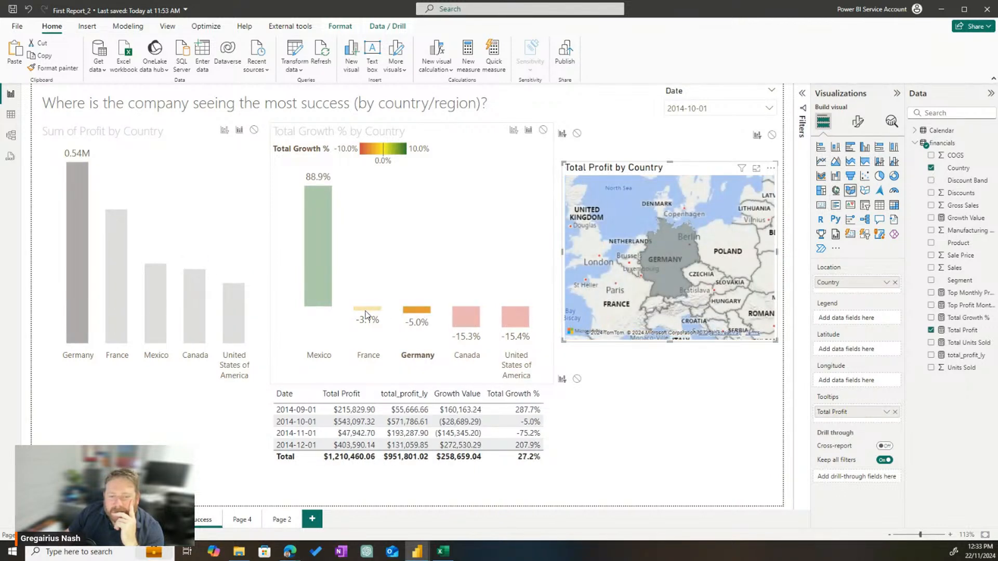
{"action": "left_click", "coordinate": [367, 311]}
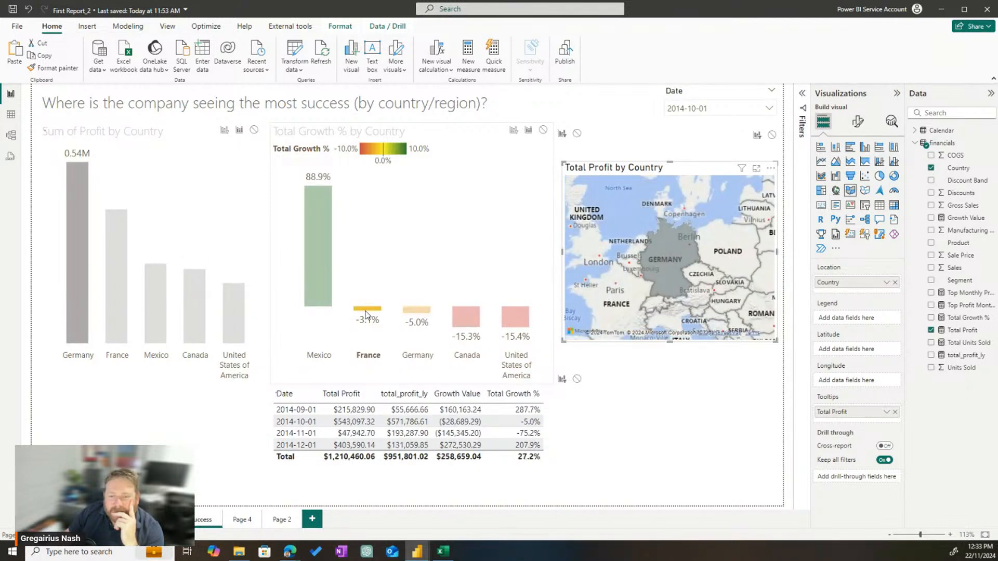
{"action": "left_click", "coordinate": [324, 265]}
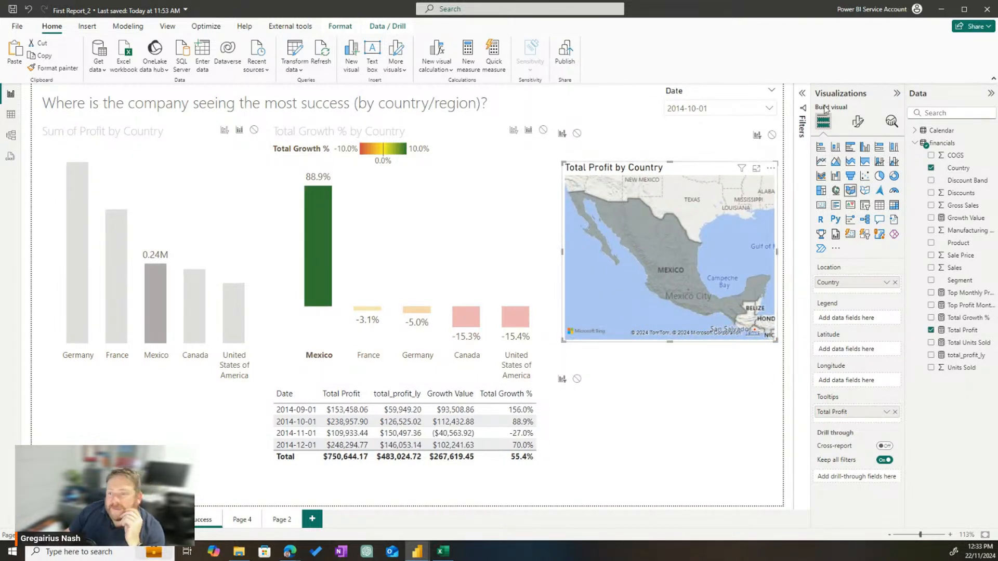
- Try the Grayscale map style on the Total Profit by Country filled map
{"action": "left_click", "coordinate": [858, 122]}
{"action": "left_click", "coordinate": [837, 194]}
{"action": "left_click", "coordinate": [835, 219]}
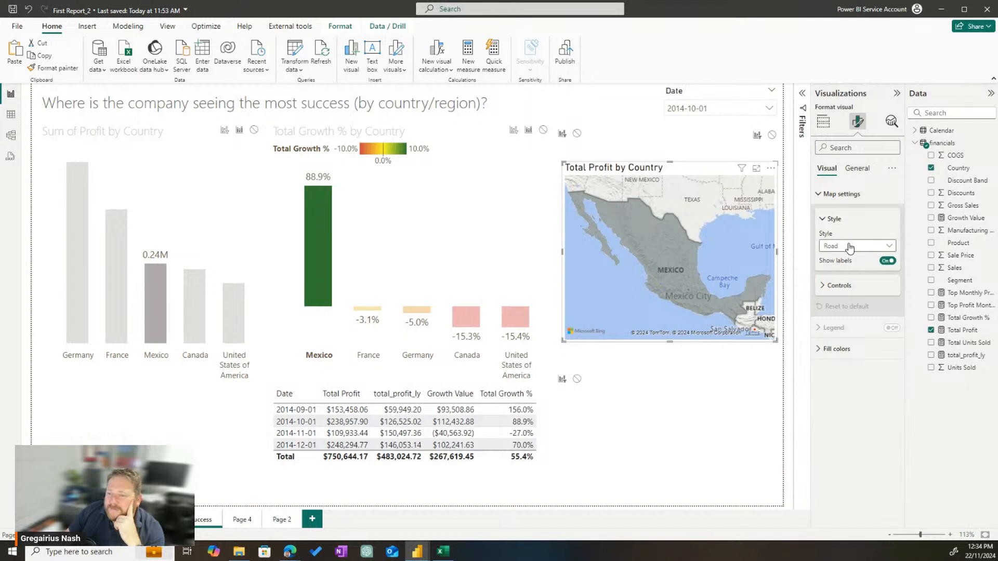
{"action": "left_click", "coordinate": [850, 248]}
{"action": "left_click", "coordinate": [831, 299]}
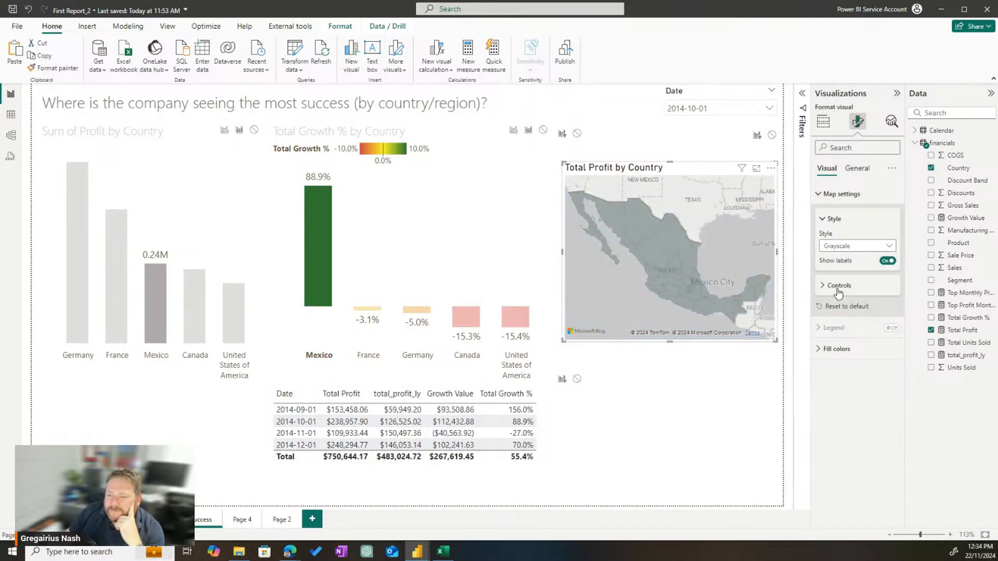
- Try the Dark map style and check it with the France and Germany growth columns, clearing the country selection at the end
{"action": "left_click", "coordinate": [855, 246]}
{"action": "left_click", "coordinate": [846, 274]}
{"action": "left_click", "coordinate": [372, 309]}
{"action": "left_click", "coordinate": [402, 312]}
{"action": "left_click", "coordinate": [415, 312]}
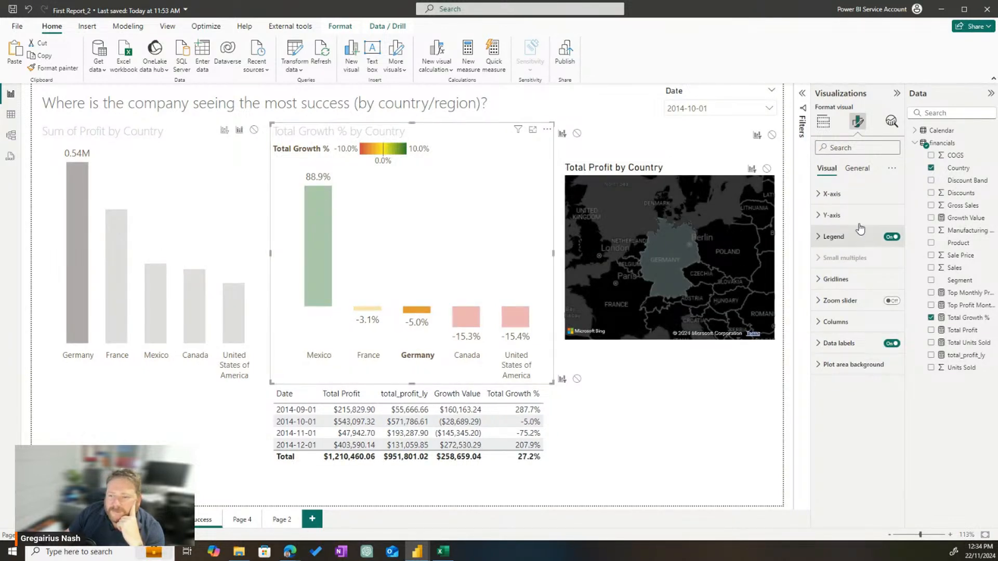
{"action": "left_click", "coordinate": [424, 235]}
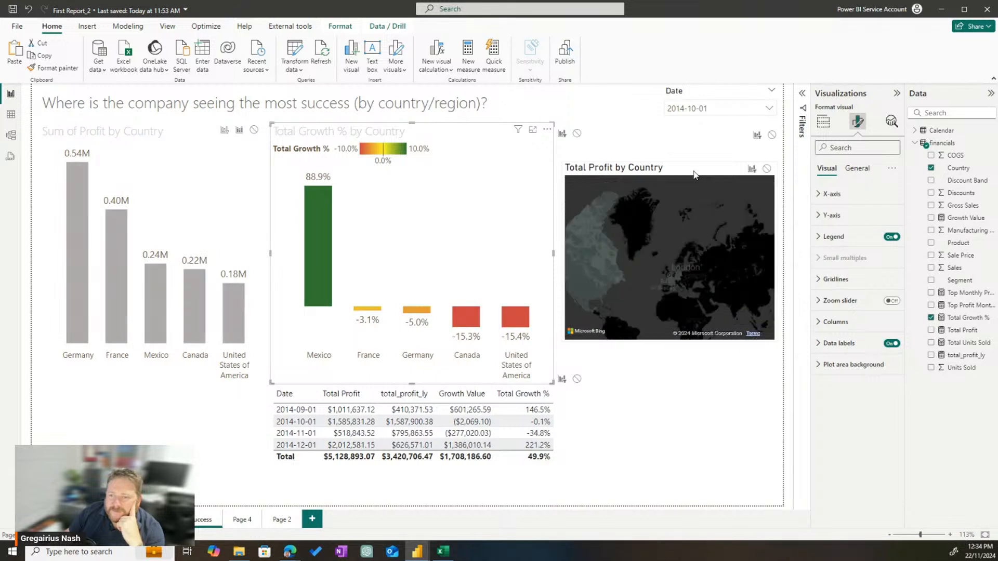
- Try the Light style on the filled map and check it by selecting France and repeatedly toggling Germany in the growth chart
{"action": "left_click", "coordinate": [694, 170]}
{"action": "left_click", "coordinate": [853, 246]}
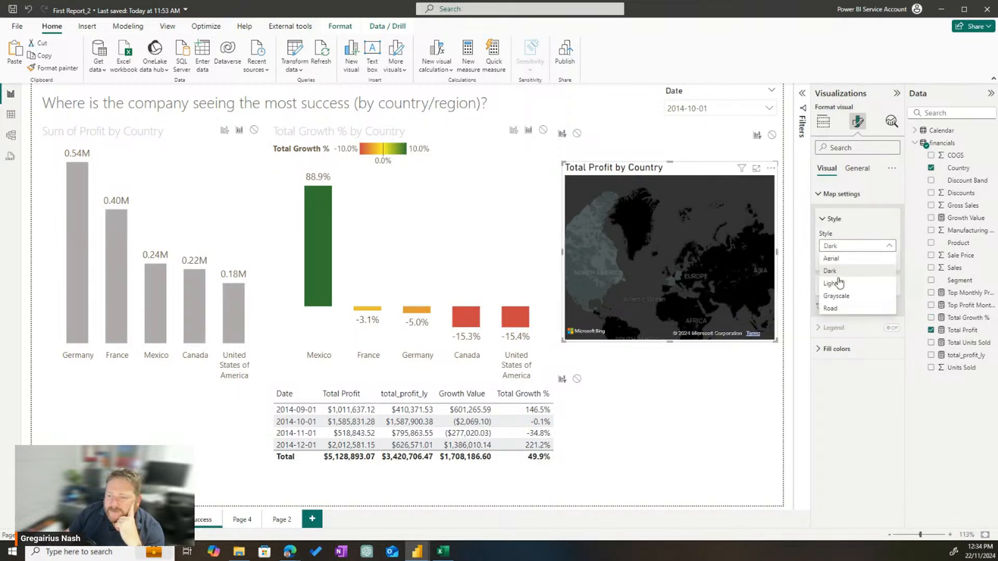
{"action": "left_click", "coordinate": [835, 286]}
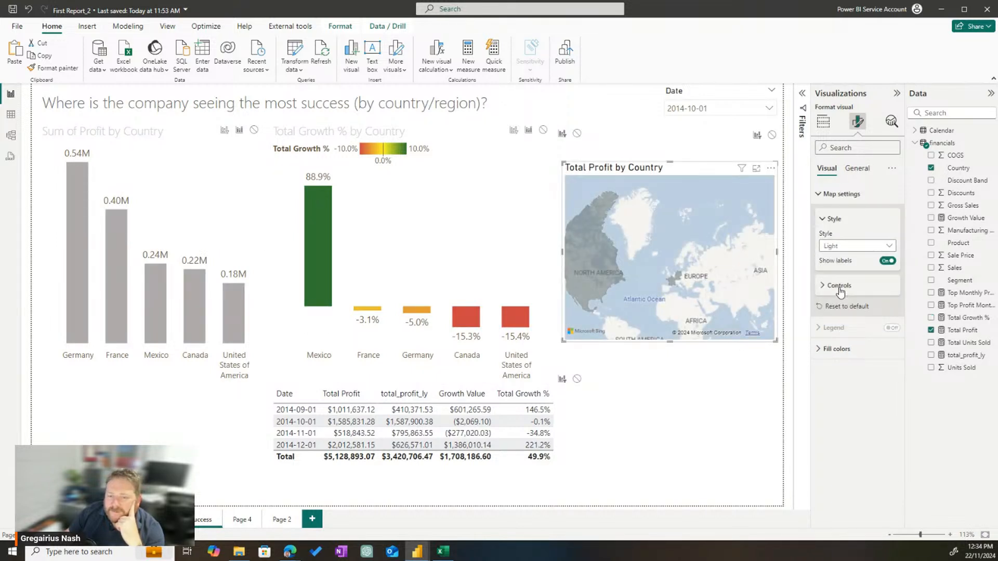
{"action": "left_click", "coordinate": [367, 309]}
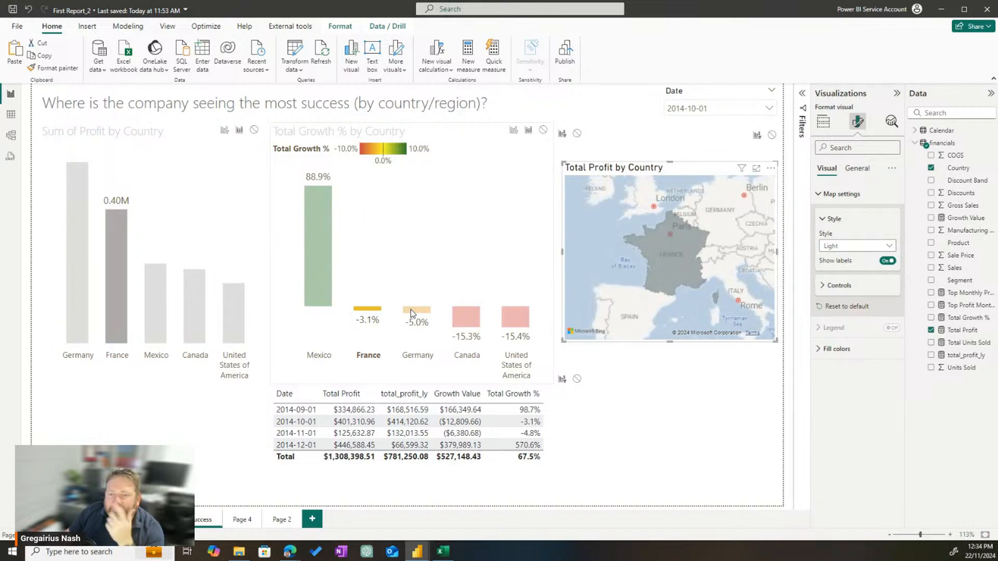
{"action": "left_click", "coordinate": [411, 310]}
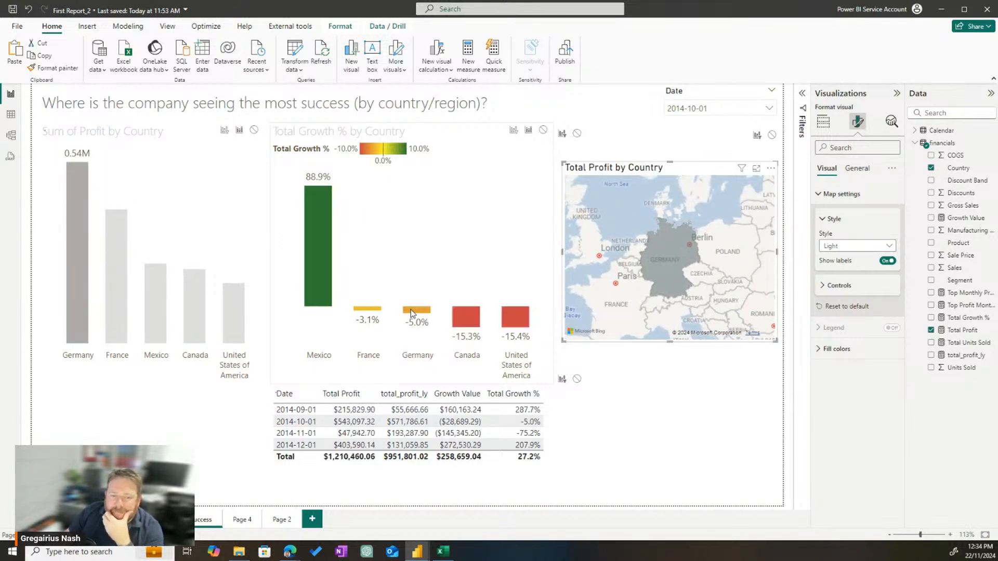
{"action": "left_click", "coordinate": [411, 310]}
{"action": "left_click", "coordinate": [410, 310]}
{"action": "left_click", "coordinate": [411, 310]}
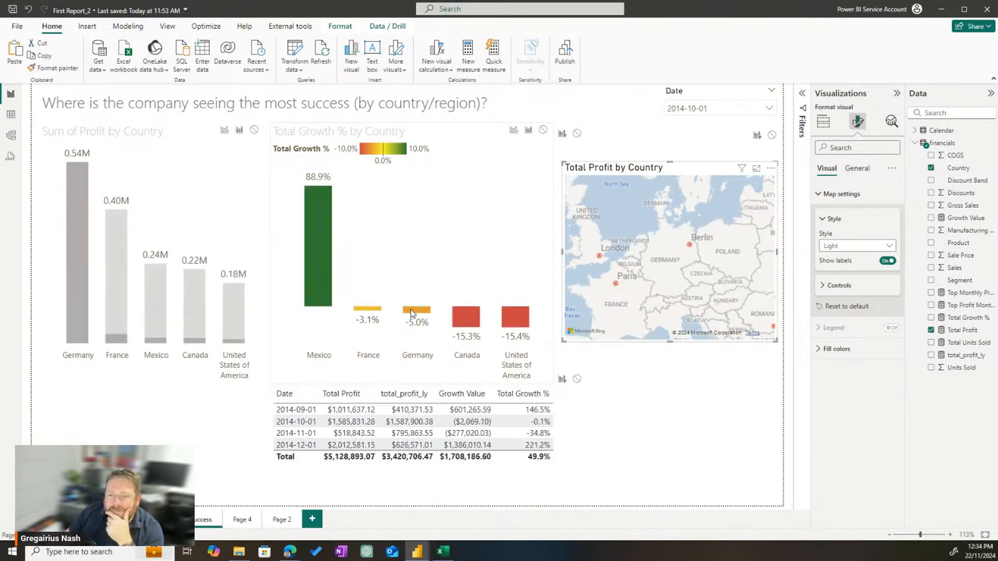
{"action": "left_click", "coordinate": [410, 310]}
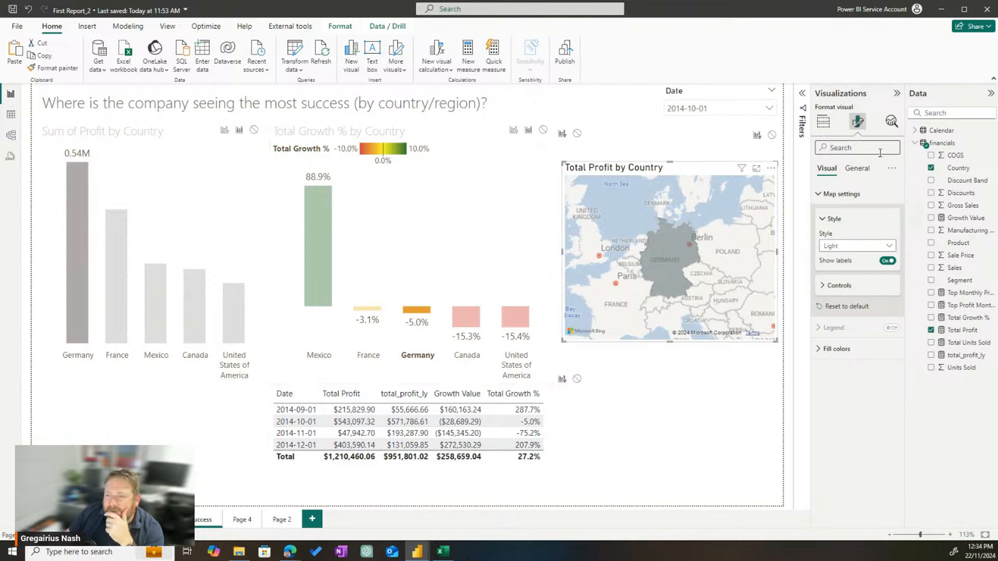
- Set the filled map's style back to Road and check it with Canada and the United States of America selected
{"action": "left_click", "coordinate": [879, 246]}
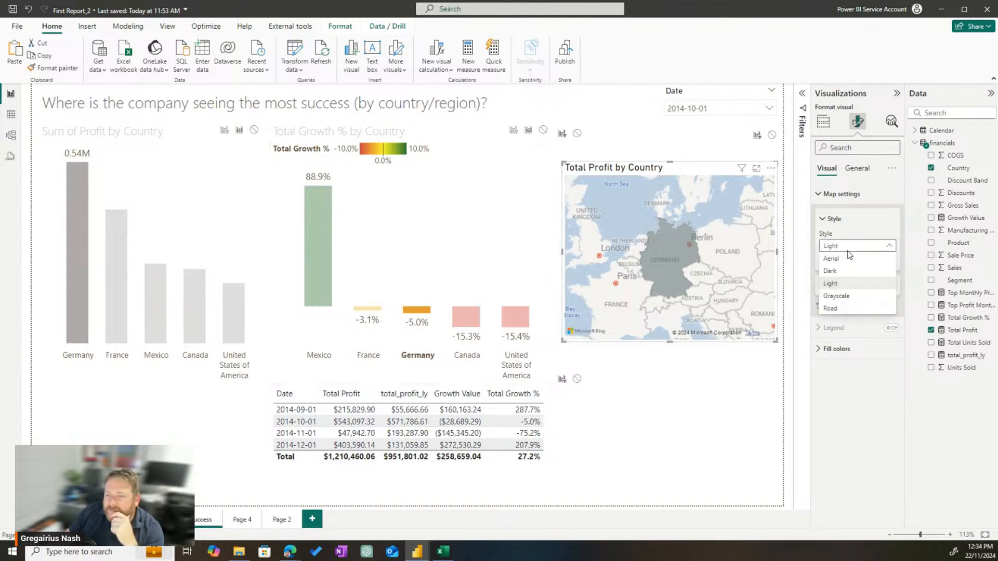
{"action": "left_click", "coordinate": [831, 309]}
{"action": "left_click", "coordinate": [467, 315]}
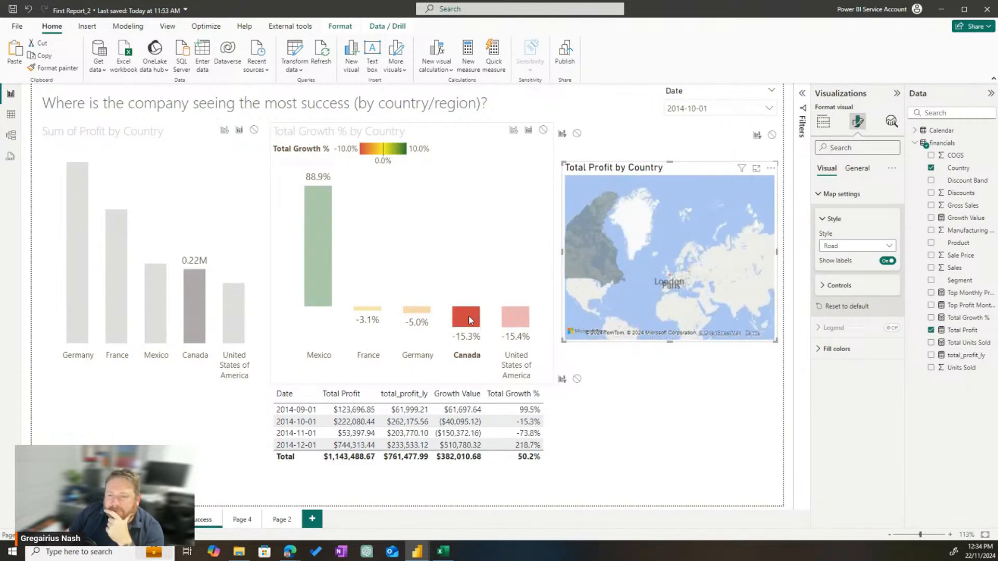
{"action": "left_click", "coordinate": [522, 319]}
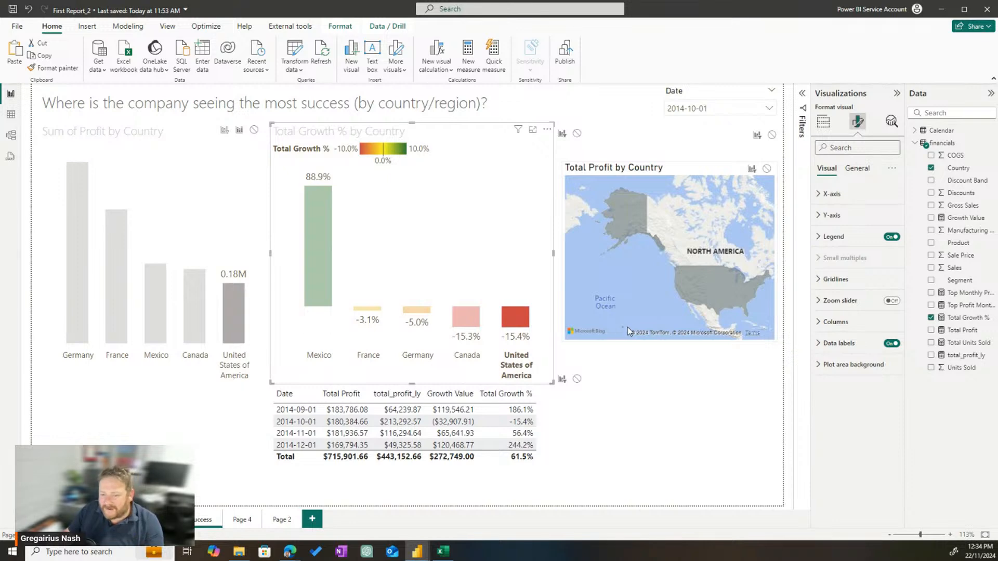
- Zoom into the filled map and box Hawaii, Alaska, the mainland United States and the Aleutian Islands with temporary red annotations
{"action": "left_click", "coordinate": [649, 391]}
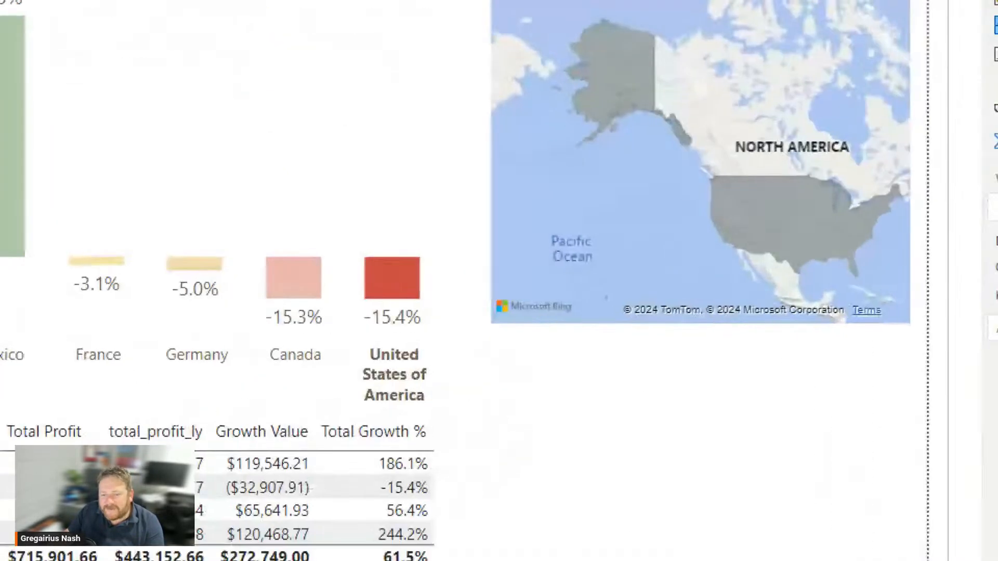
{"action": "left_click", "coordinate": [656, 349]}
{"action": "left_click_drag", "start_coordinate": [587, 278], "coordinate": [624, 309]}
{"action": "mouse_move", "coordinate": [545, 5]}
{"action": "left_mouse_down"}
{"action": "mouse_move", "coordinate": [653, 142]}
{"action": "mouse_move", "coordinate": [839, 254]}
{"action": "mouse_move", "coordinate": [902, 276]}
{"action": "left_mouse_up"}
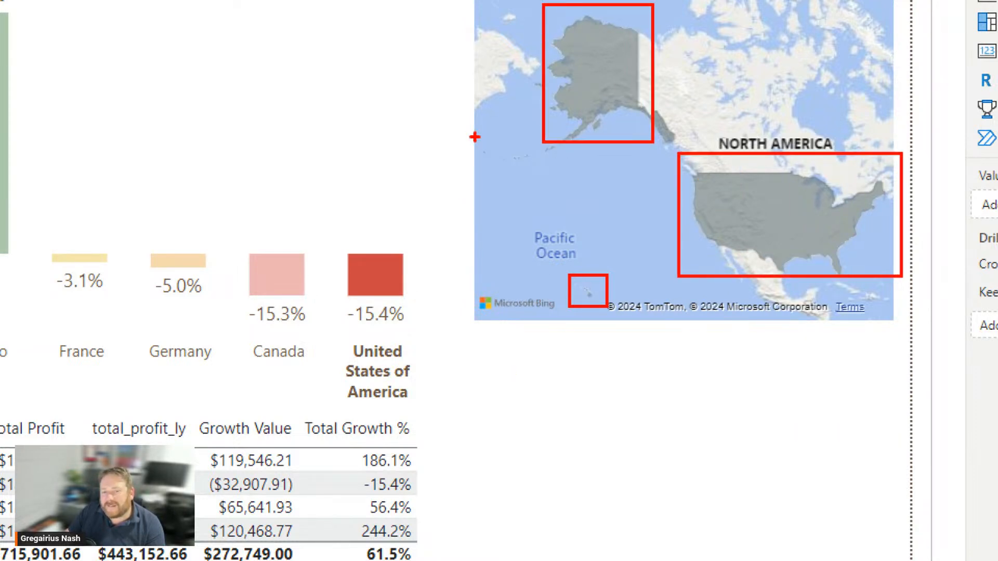
{"action": "mouse_move", "coordinate": [472, 136]}
{"action": "left_mouse_down"}
{"action": "mouse_move", "coordinate": [541, 177]}
{"action": "mouse_move", "coordinate": [561, 171]}
{"action": "left_mouse_up"}
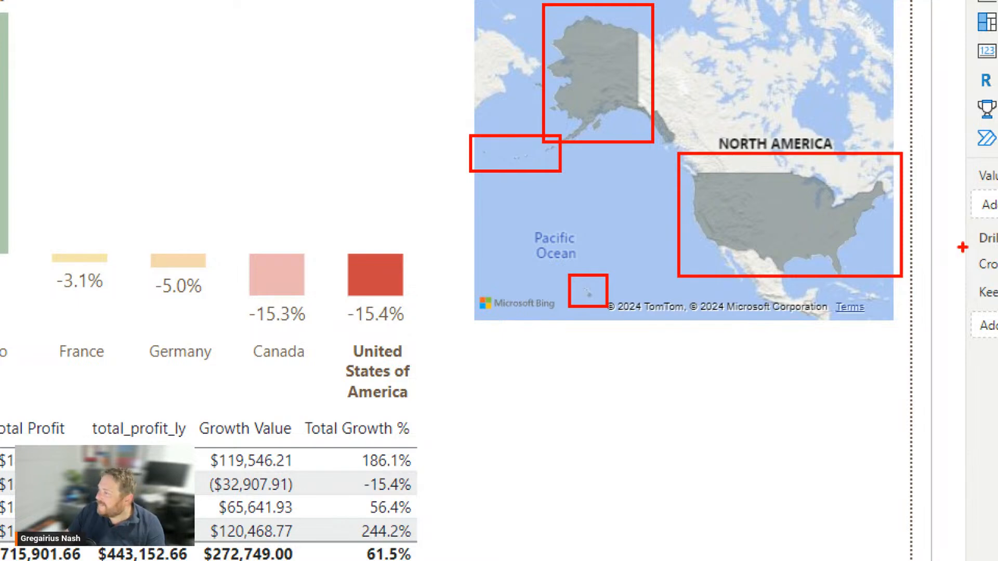
{"action": "key", "text": "Escape"}
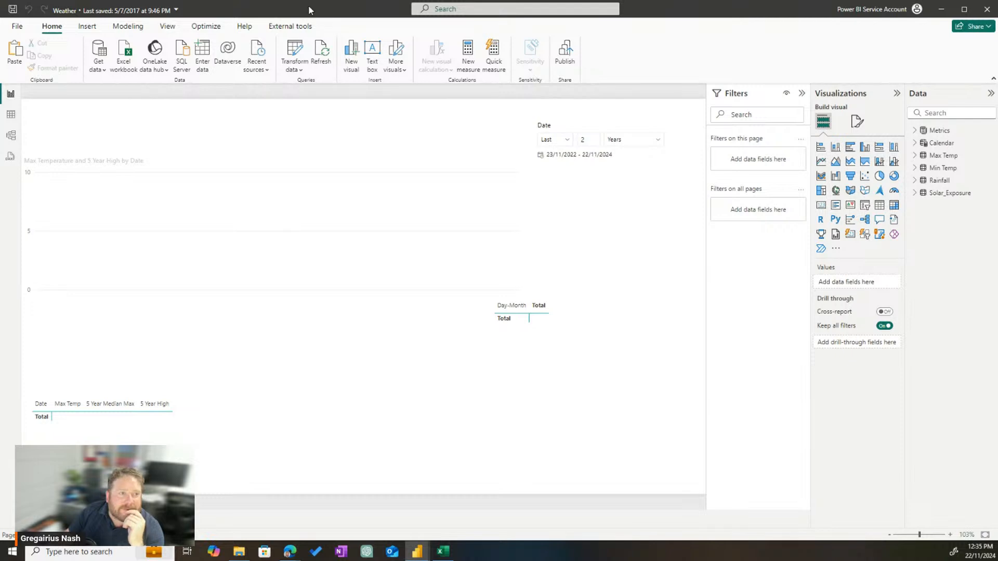
- Move the Weather report window away, and mark the full map area and the mainland United States with temporary red boxes
{"action": "left_click_drag", "start_coordinate": [310, 9], "coordinate": [997, 104]}
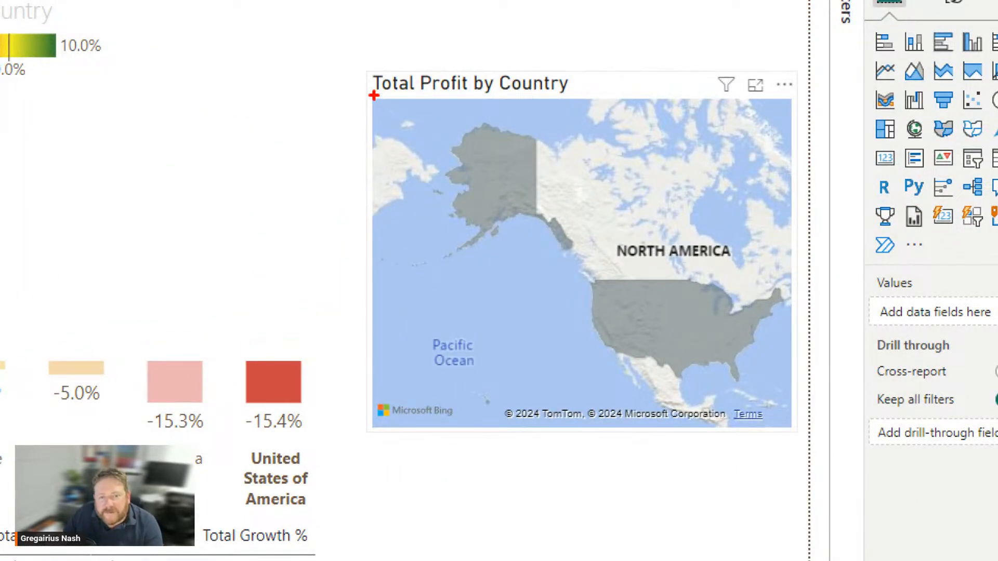
{"action": "mouse_move", "coordinate": [374, 104]}
{"action": "left_mouse_down"}
{"action": "mouse_move", "coordinate": [767, 423]}
{"action": "mouse_move", "coordinate": [807, 427]}
{"action": "left_mouse_up"}
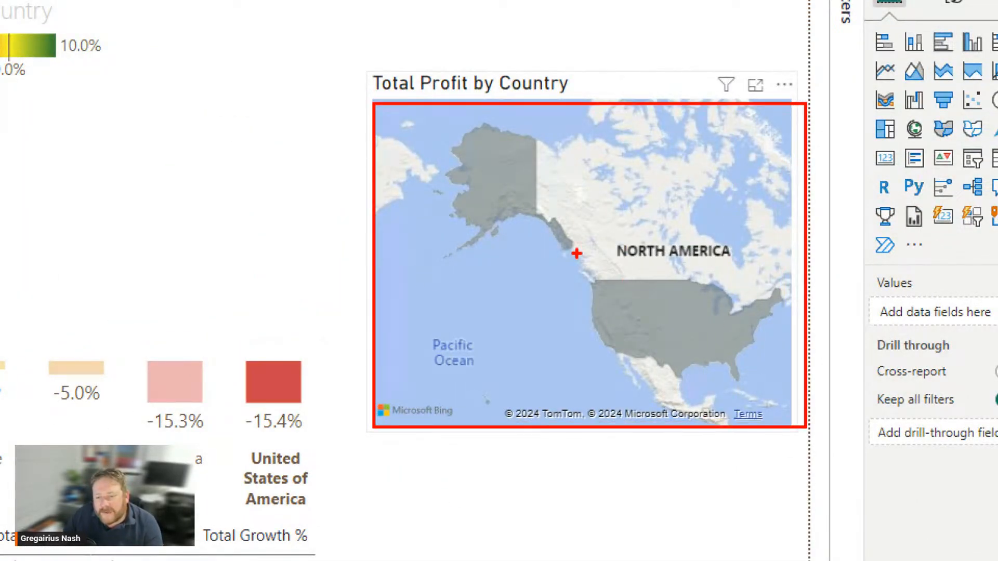
{"action": "mouse_move", "coordinate": [577, 264]}
{"action": "left_mouse_down"}
{"action": "mouse_move", "coordinate": [668, 333]}
{"action": "mouse_move", "coordinate": [794, 395]}
{"action": "left_mouse_up"}
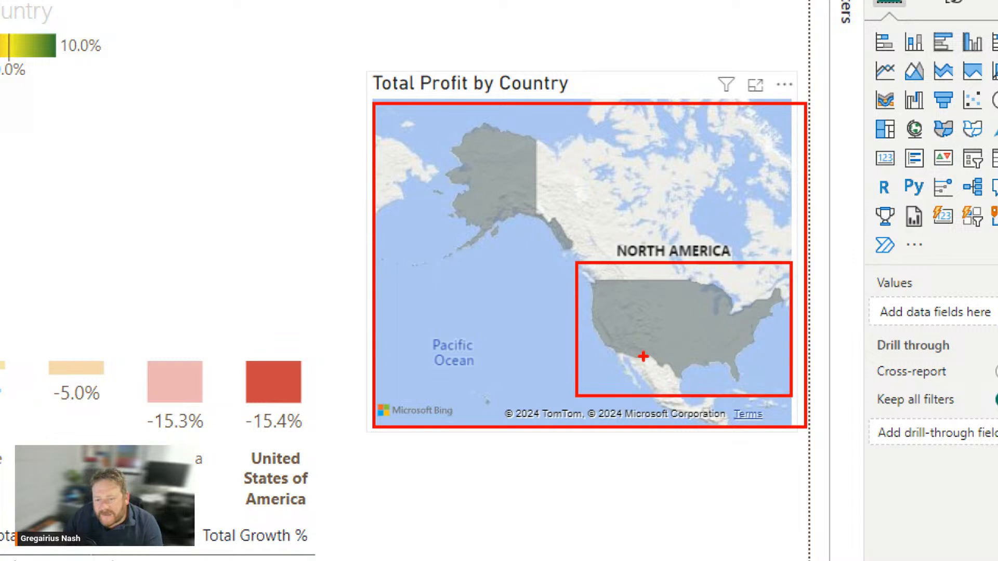
{"action": "left_click_drag", "start_coordinate": [587, 357], "coordinate": [611, 390]}
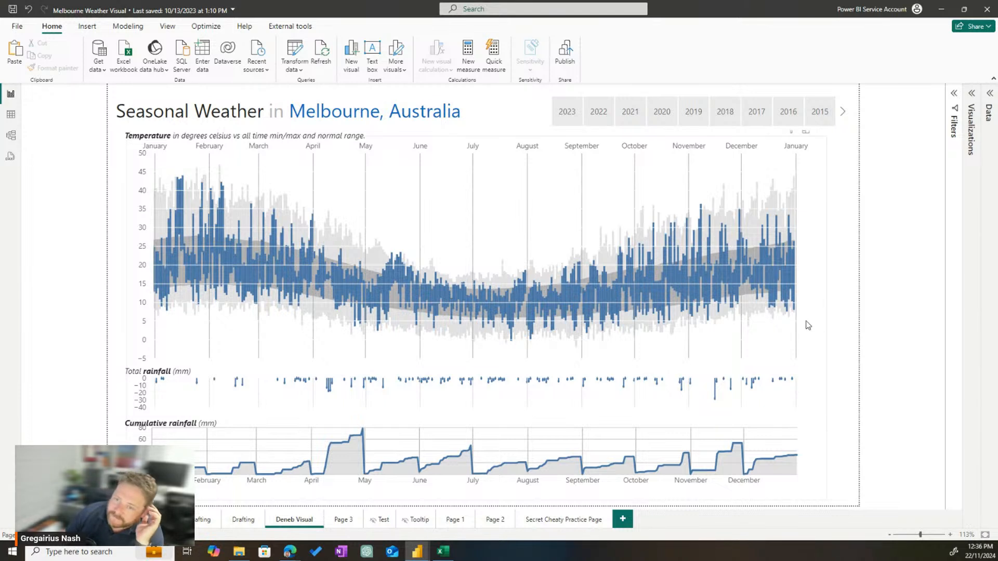
- Examine the seasonal weather chart on the Melbourne Weather Visual report's Deneb Visual page, selecting the visual and clearing the selection
{"action": "left_click", "coordinate": [814, 259]}
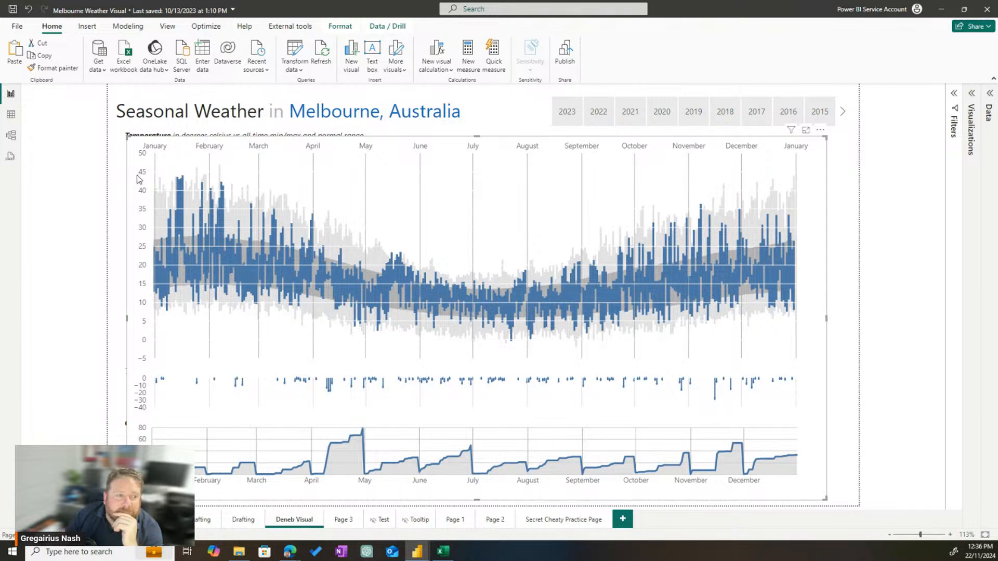
{"action": "left_click", "coordinate": [118, 174]}
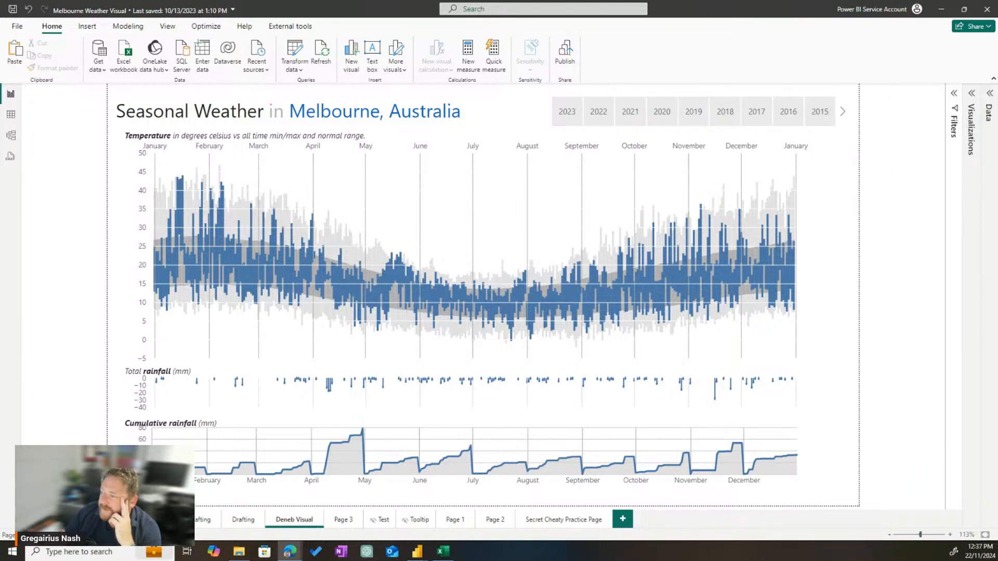
- Bring the Edge window with the Data Mates Meetup event on screen, and mark the event's date and venue details
{"action": "left_click_drag", "start_coordinate": [997, 130], "coordinate": [254, 1]}
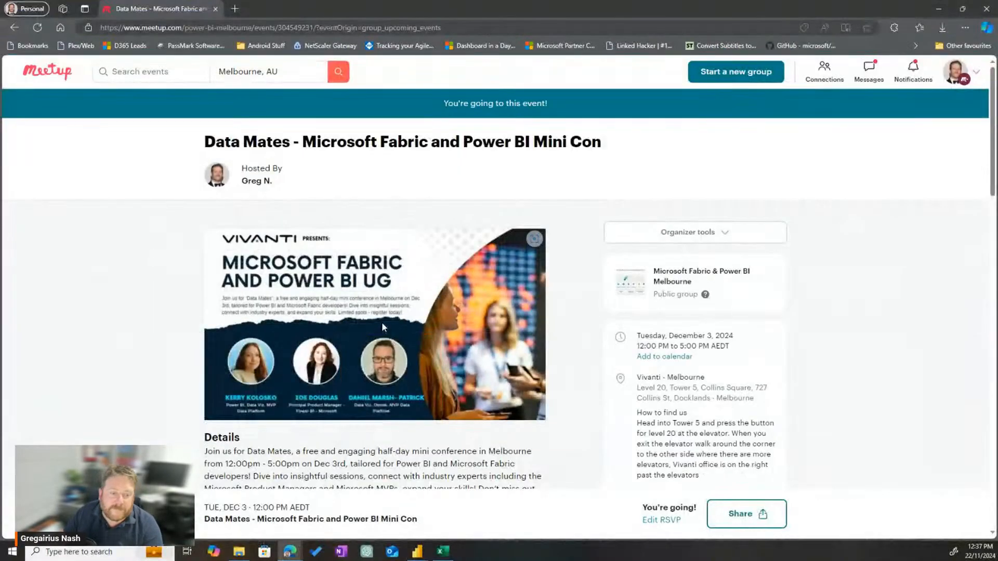
{"action": "scroll", "coordinate": [359, 279], "scroll_direction": "down", "scroll_amount": 2}
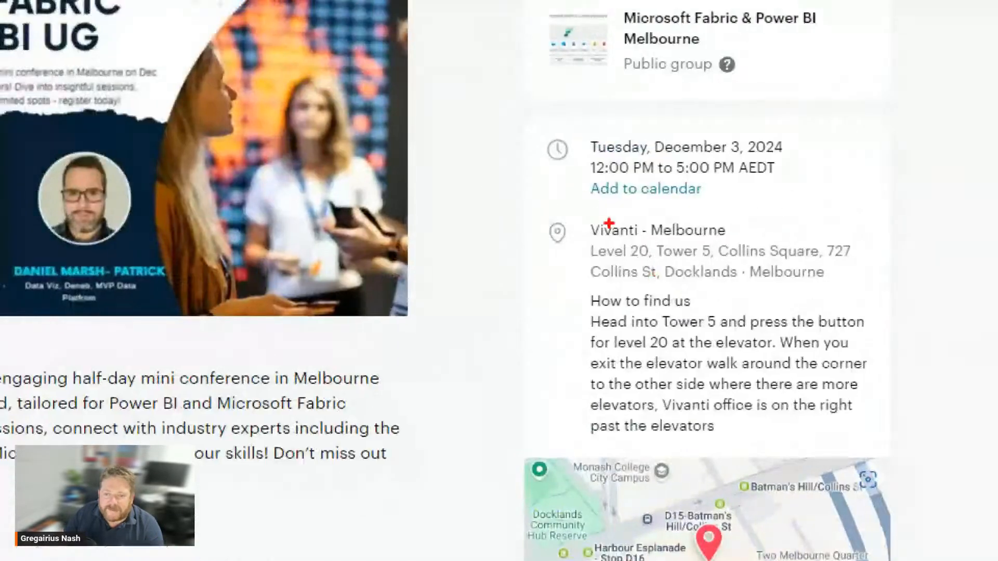
{"action": "mouse_move", "coordinate": [530, 159]}
{"action": "left_mouse_down"}
{"action": "mouse_move", "coordinate": [842, 361]}
{"action": "mouse_move", "coordinate": [897, 358]}
{"action": "left_mouse_up"}
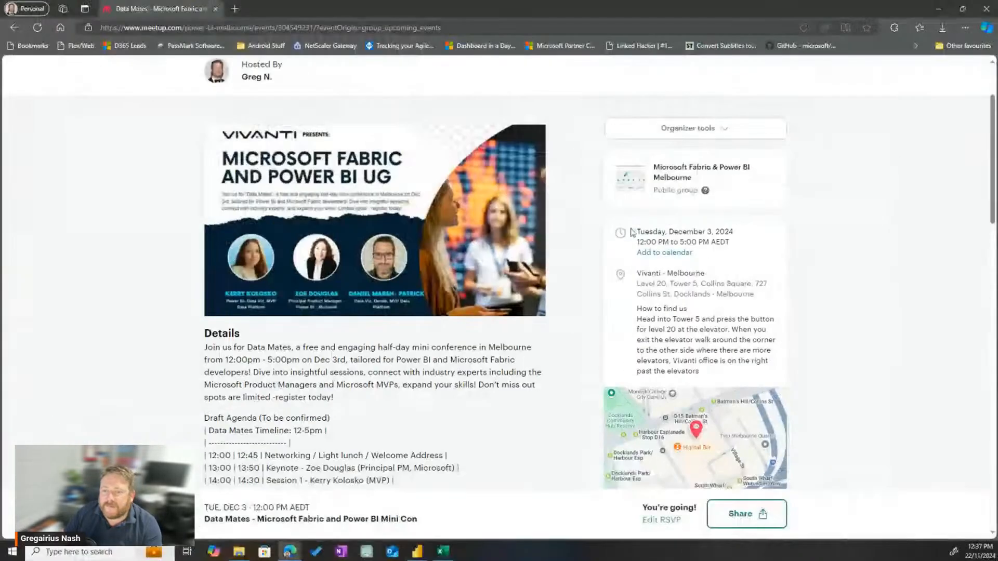
- Highlight the Meetup event's web address, and look further down the event page to the attendees section
{"action": "left_click", "coordinate": [488, 27]}
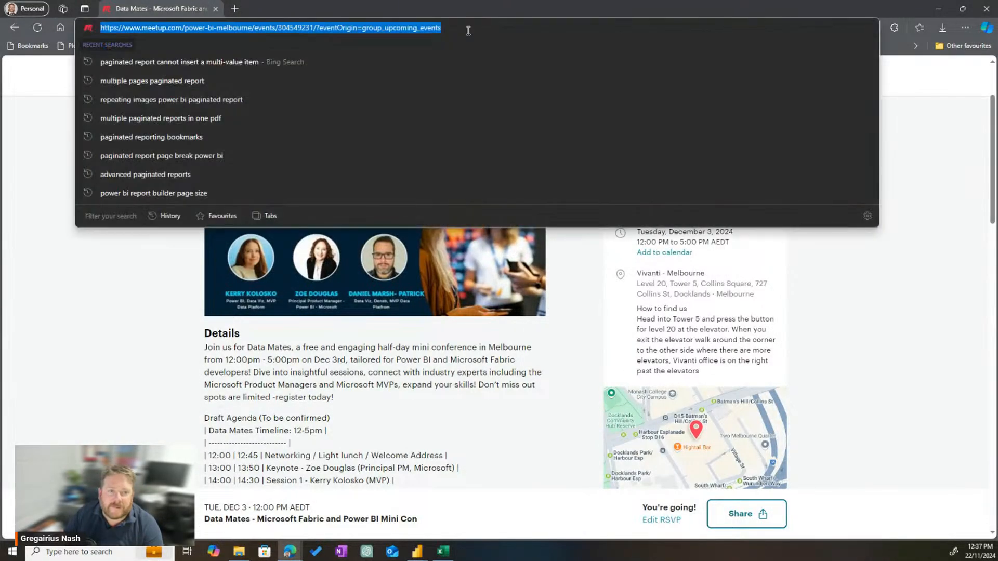
{"action": "left_click_drag", "start_coordinate": [474, 27], "coordinate": [53, 50]}
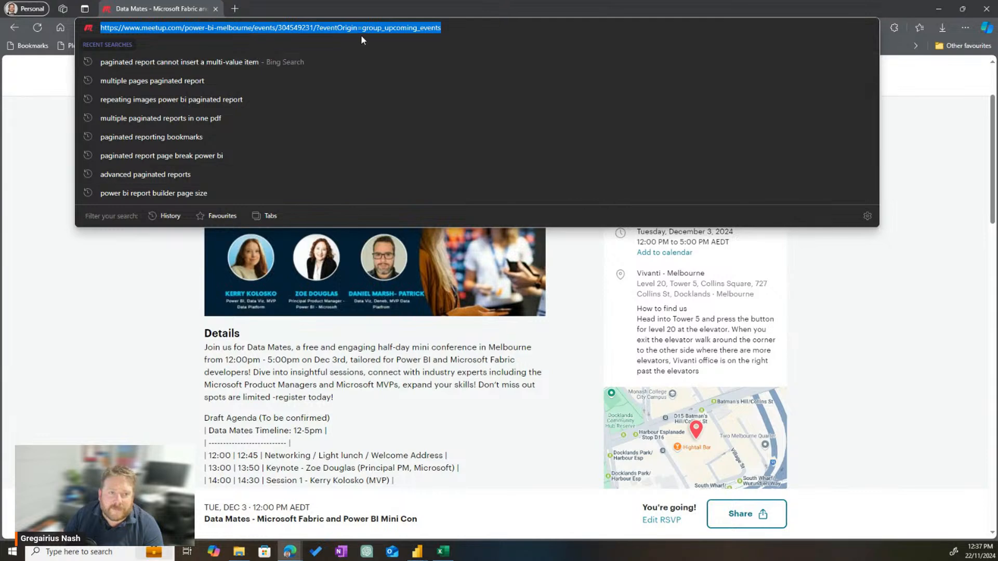
{"action": "left_click", "coordinate": [134, 329]}
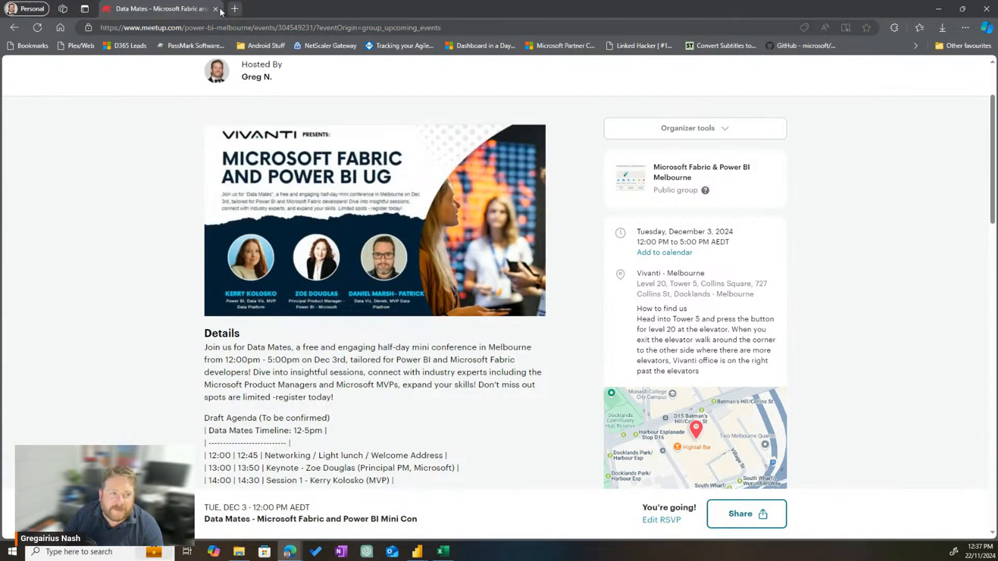
{"action": "scroll", "coordinate": [460, 367], "scroll_direction": "down", "scroll_amount": 9}
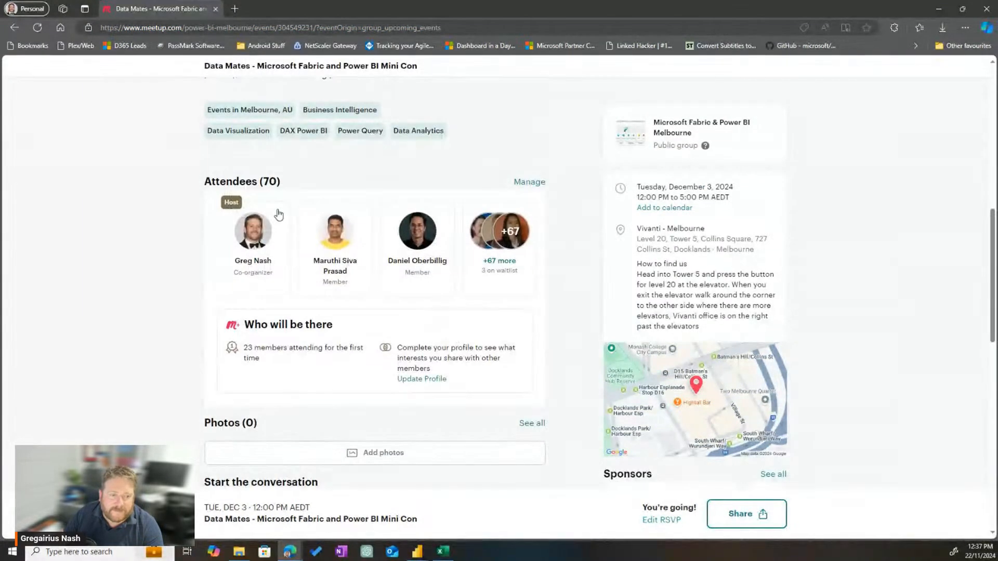
- Look over the Meetup event page's attendees, comments, draft agenda and speaker banner, returning to the event title
{"action": "scroll", "coordinate": [520, 327], "scroll_direction": "down", "scroll_amount": 5}
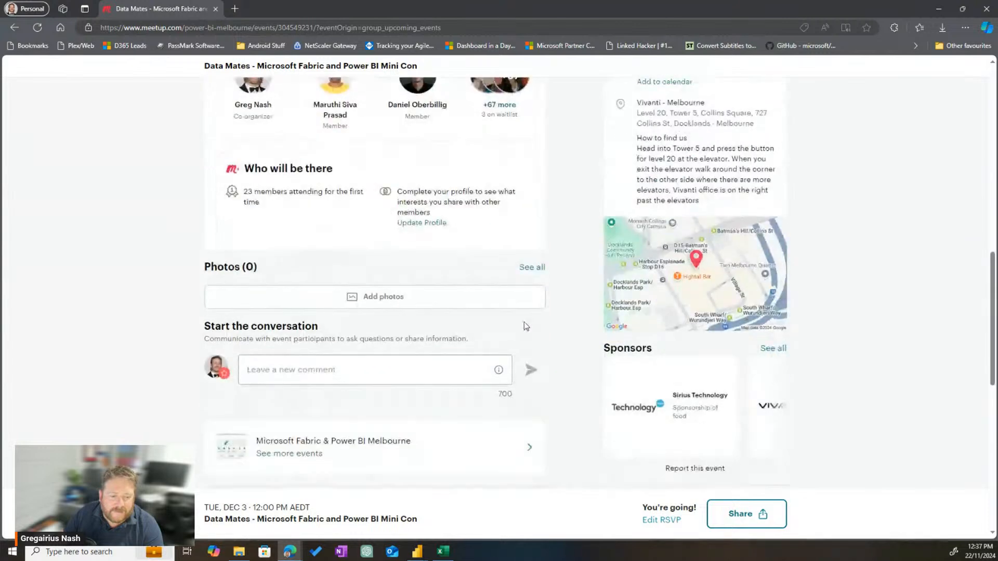
{"action": "scroll", "coordinate": [534, 324], "scroll_direction": "up", "scroll_amount": 4}
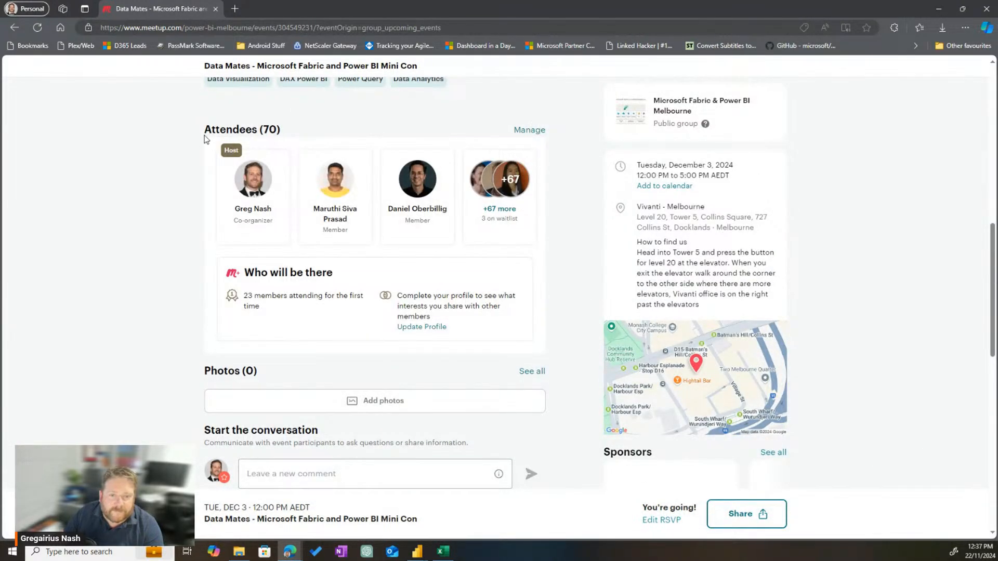
{"action": "scroll", "coordinate": [567, 345], "scroll_direction": "up", "scroll_amount": 5}
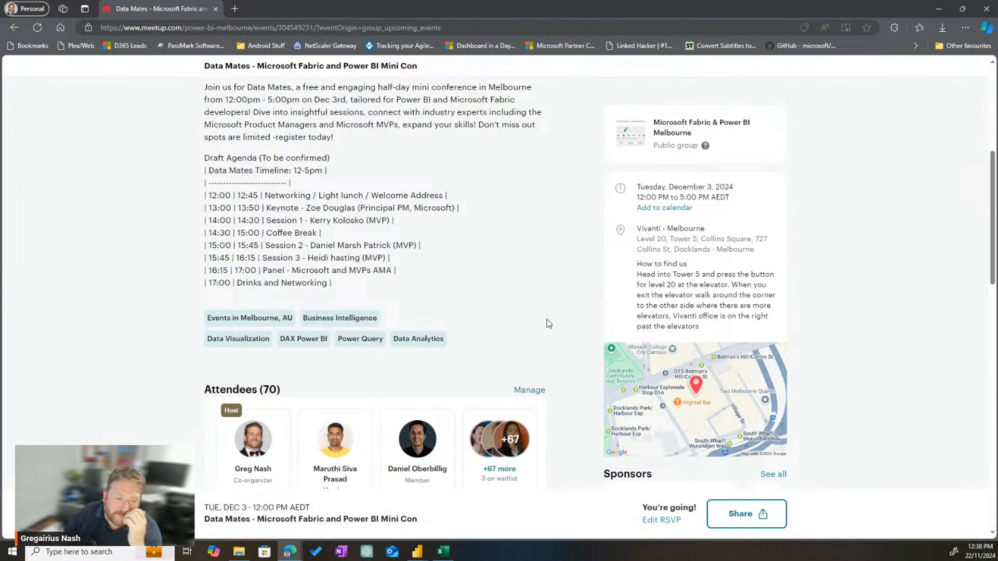
{"action": "scroll", "coordinate": [549, 323], "scroll_direction": "down", "scroll_amount": 5}
{"action": "scroll", "coordinate": [508, 281], "scroll_direction": "up", "scroll_amount": 7}
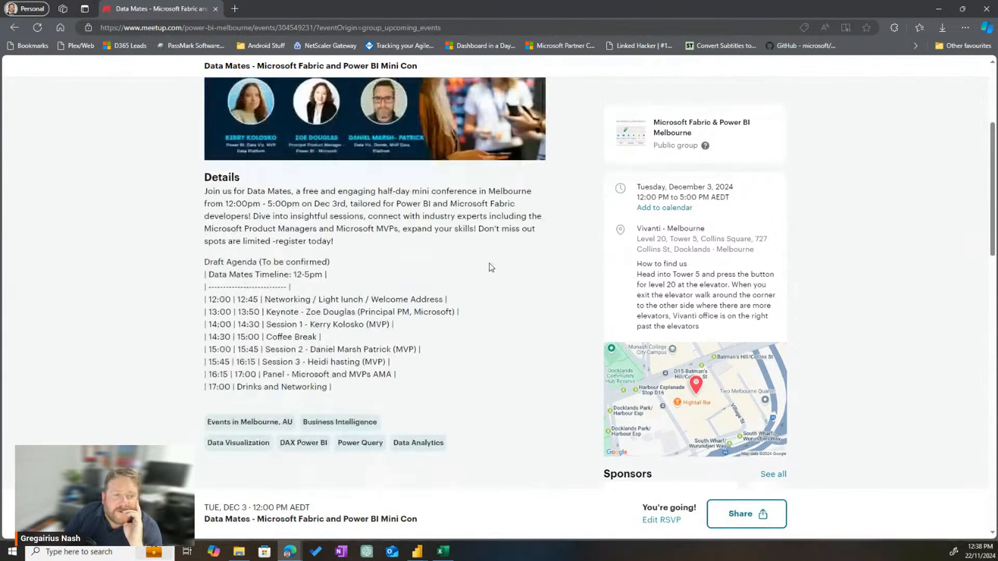
{"action": "scroll", "coordinate": [489, 263], "scroll_direction": "up", "scroll_amount": 5}
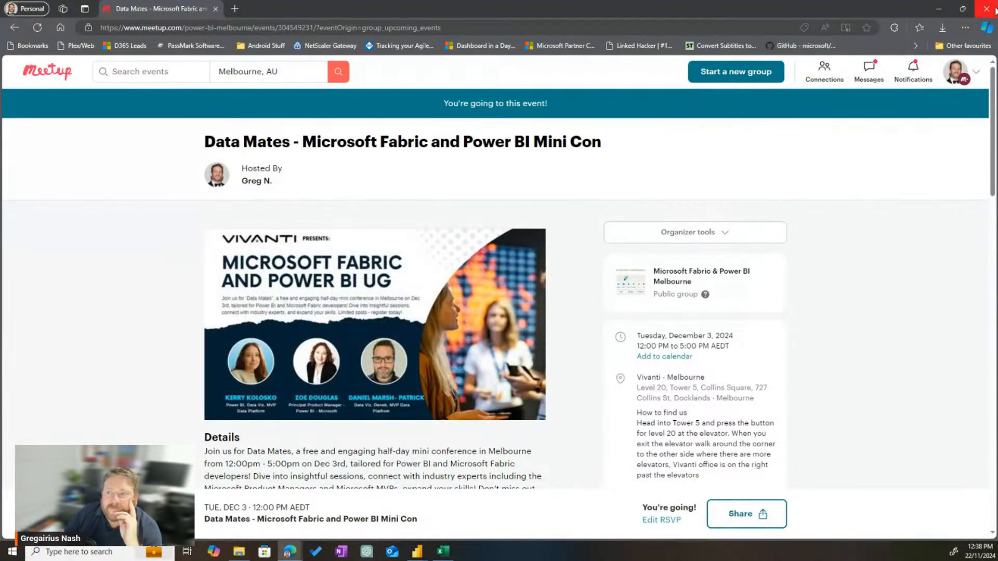
- Minimize the Meetup browser window and the Melbourne Weather Visual report to return to First Report_2
{"action": "left_click", "coordinate": [939, 9]}
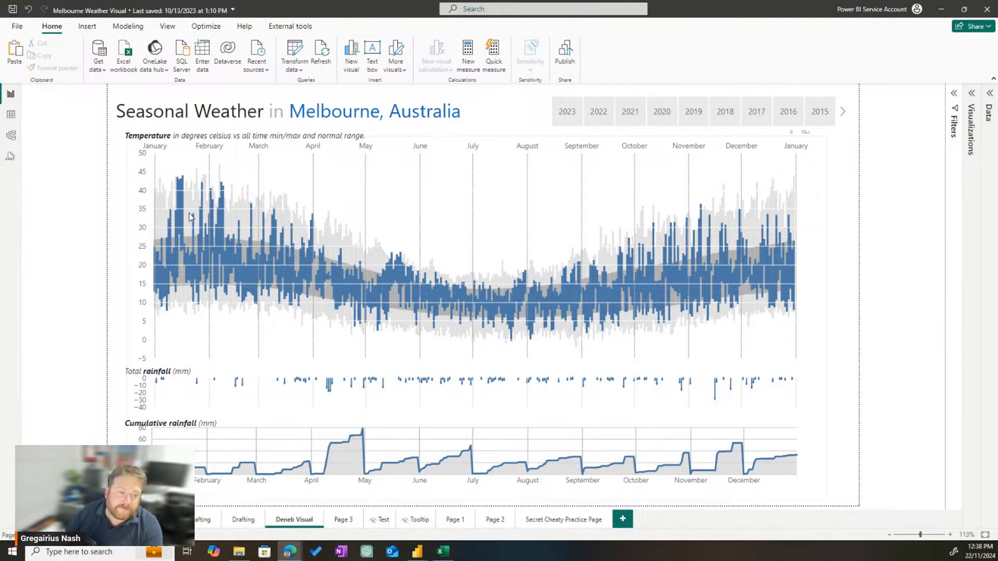
{"action": "left_click", "coordinate": [835, 257]}
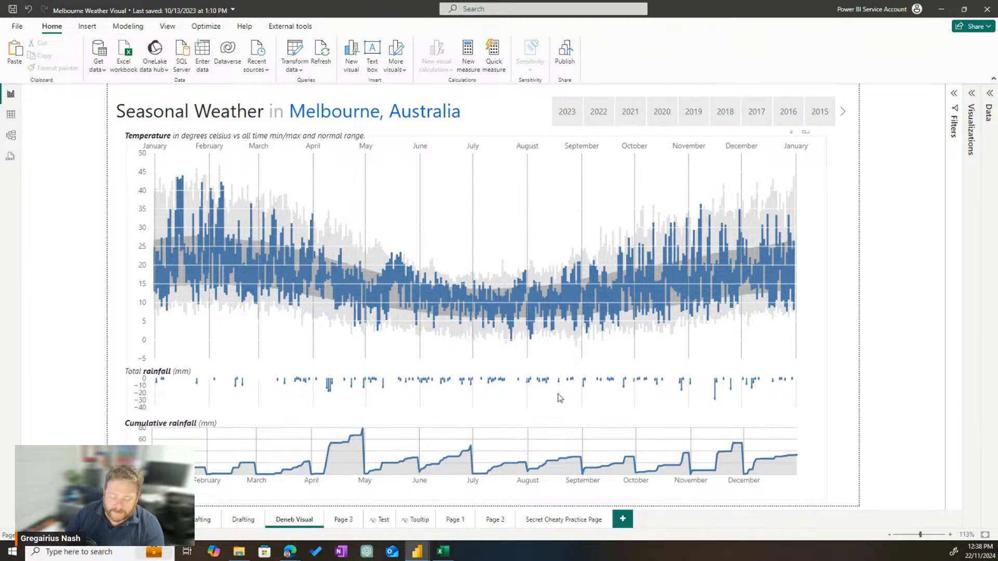
{"action": "left_click", "coordinate": [941, 10]}
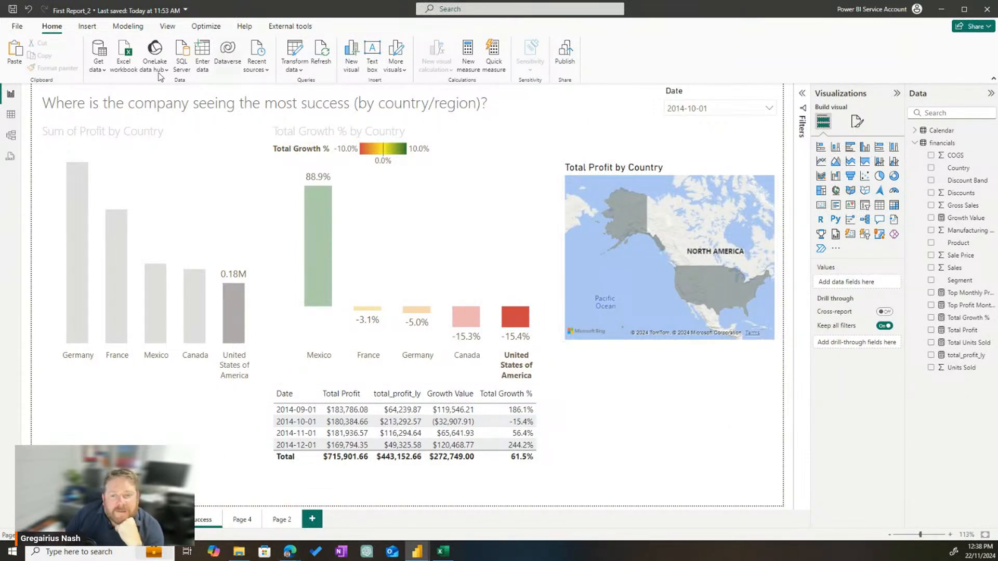
- Cross-filter the page from the Sum of Profit by Country chart through each country, ending on Canada, and compare the map's framing
{"action": "left_click", "coordinate": [92, 290]}
{"action": "left_click", "coordinate": [120, 320]}
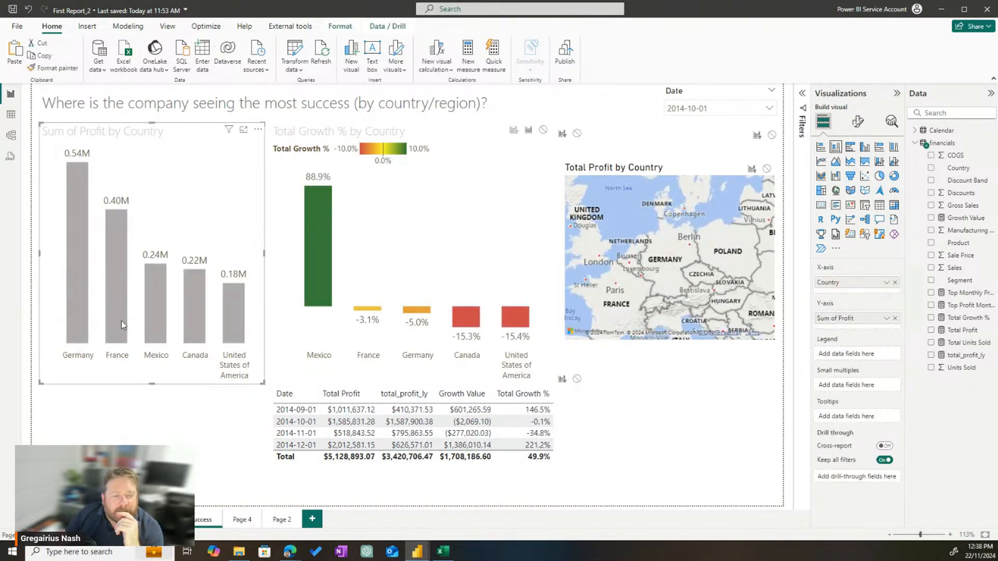
{"action": "left_click", "coordinate": [152, 320]}
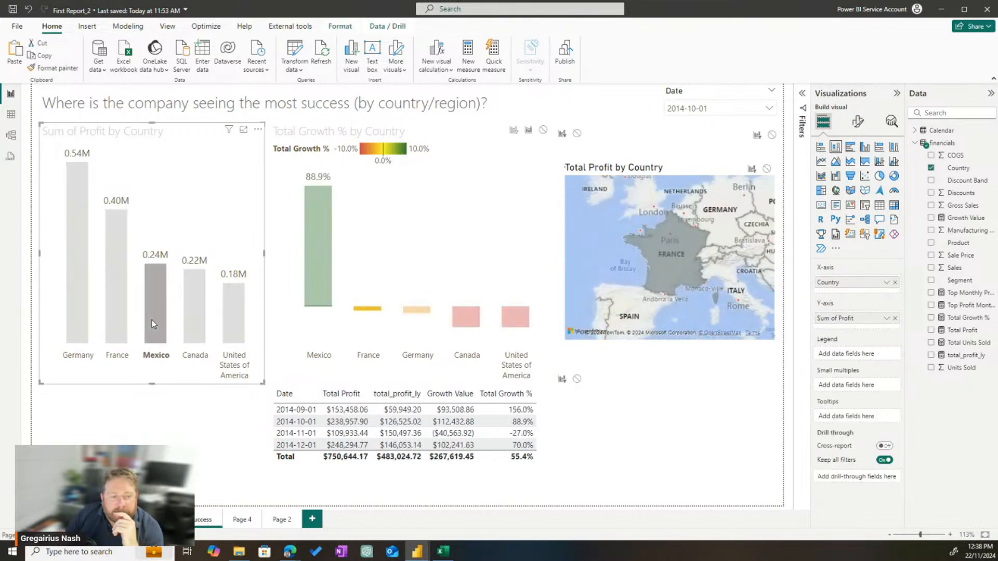
{"action": "left_click", "coordinate": [196, 320]}
{"action": "left_click", "coordinate": [245, 337]}
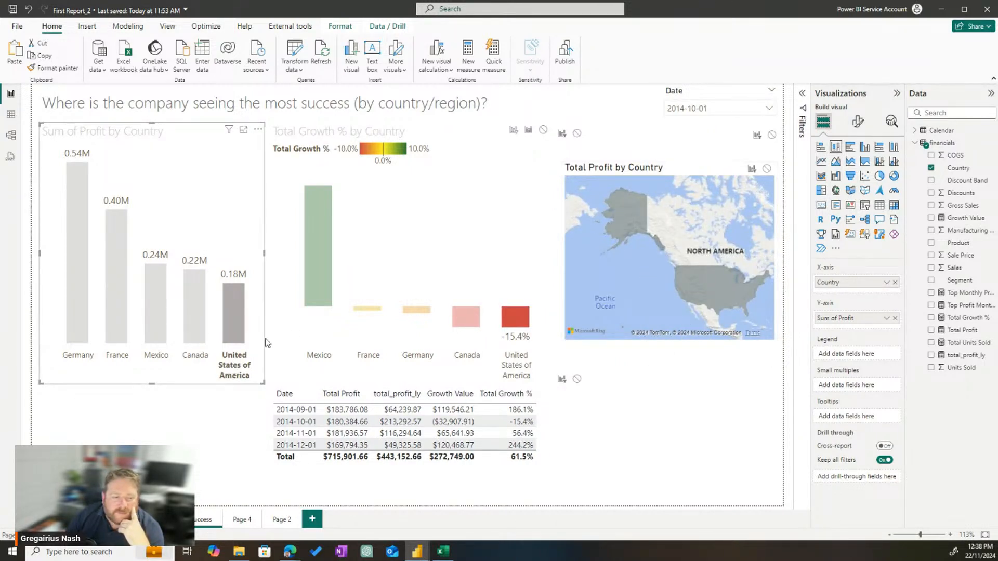
{"action": "left_click", "coordinate": [198, 318]}
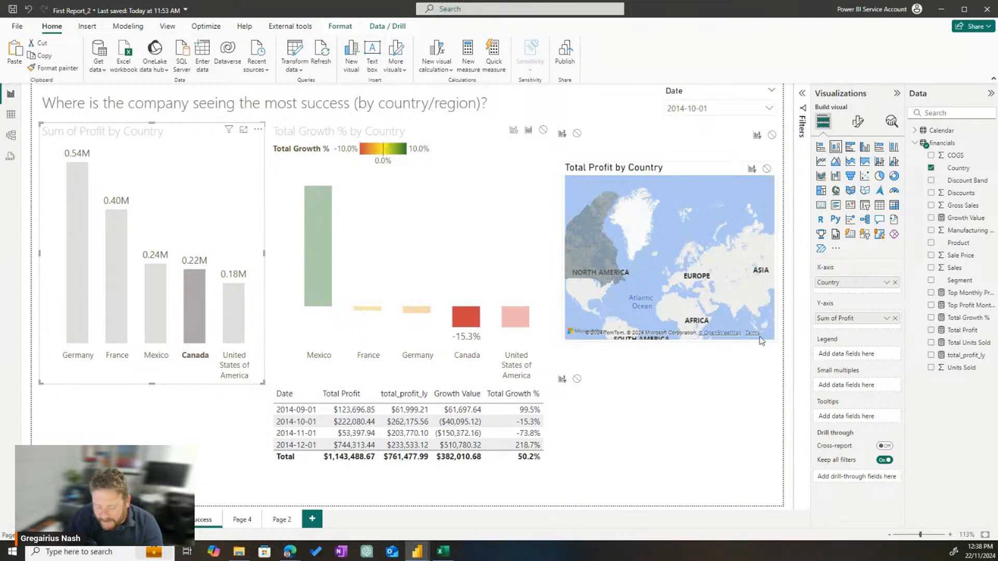
- Magnify the Total Profit by Country map and mark areas over northern and southeastern Asia with temporary red boxes
{"action": "key", "text": "alt"}
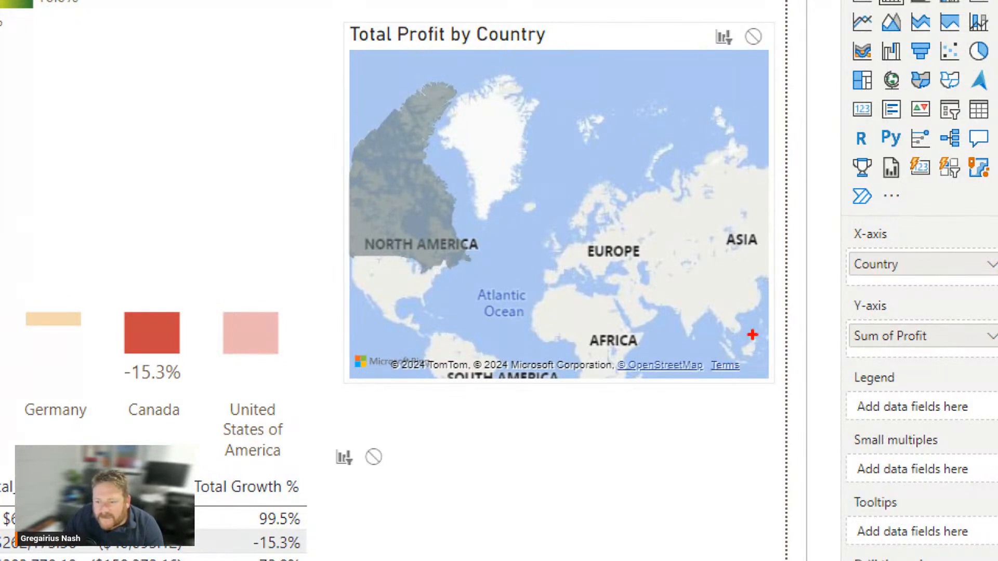
{"action": "left_click_drag", "start_coordinate": [751, 334], "coordinate": [767, 345]}
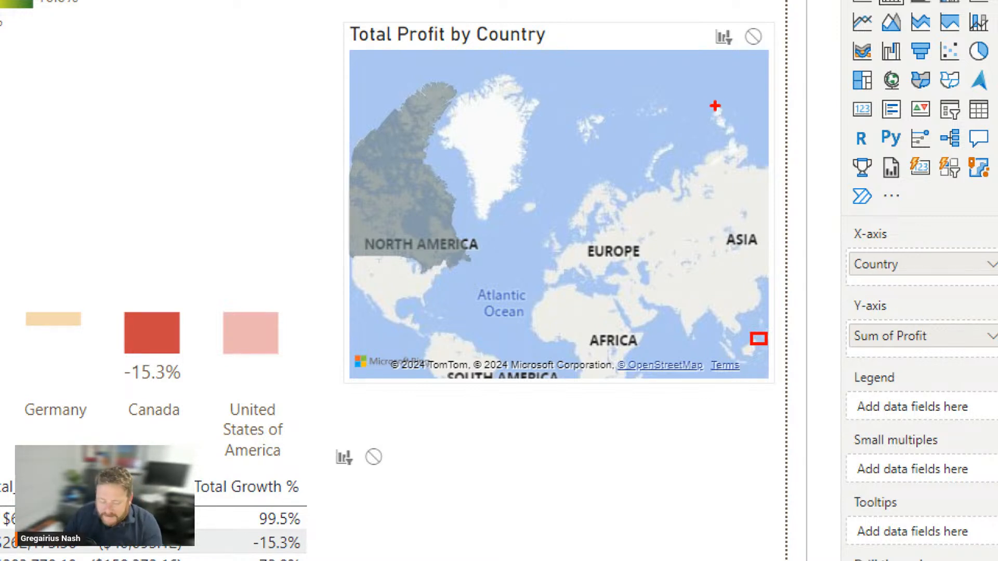
{"action": "mouse_move", "coordinate": [709, 94]}
{"action": "left_mouse_down"}
{"action": "mouse_move", "coordinate": [746, 138]}
{"action": "mouse_move", "coordinate": [764, 136]}
{"action": "left_mouse_up"}
{"action": "mouse_move", "coordinate": [602, 97]}
{"action": "left_mouse_down"}
{"action": "mouse_move", "coordinate": [747, 225]}
{"action": "mouse_move", "coordinate": [800, 227]}
{"action": "left_mouse_up"}
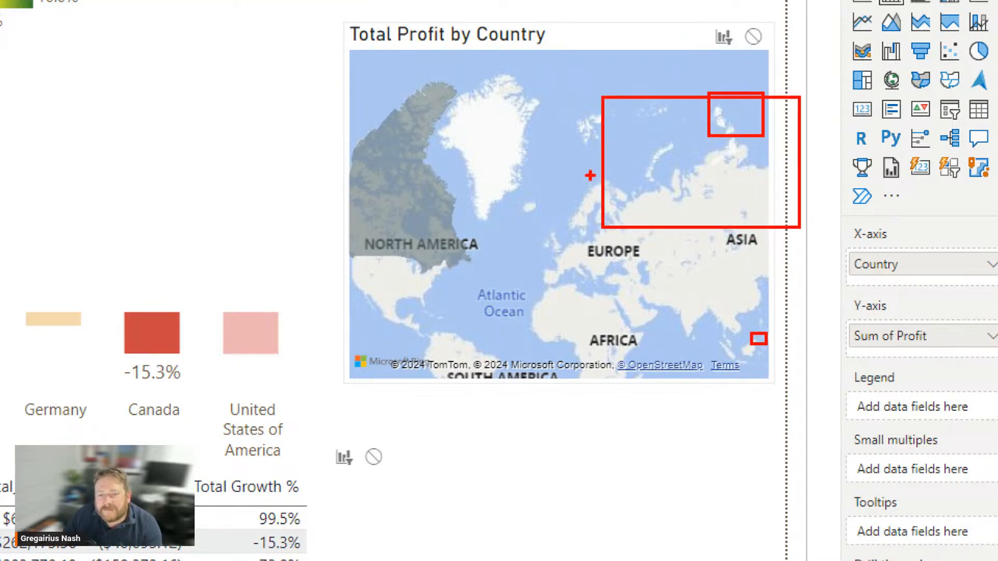
{"action": "key", "text": "Escape"}
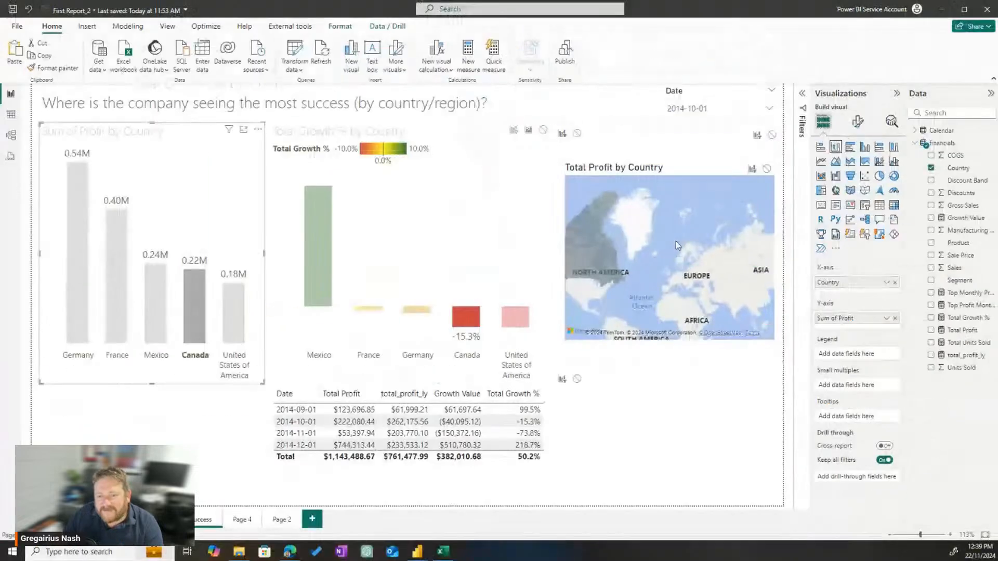
- Mark Scandinavia, northern Russia and the Arctic islands on the magnified map with temporary red boxes, clearing them when finished
{"action": "key", "text": "ctrl+1"}
{"action": "left_click", "coordinate": [663, 231]}
{"action": "left_click_drag", "start_coordinate": [641, 229], "coordinate": [715, 292]}
{"action": "left_click_drag", "start_coordinate": [718, 277], "coordinate": [710, 294]}
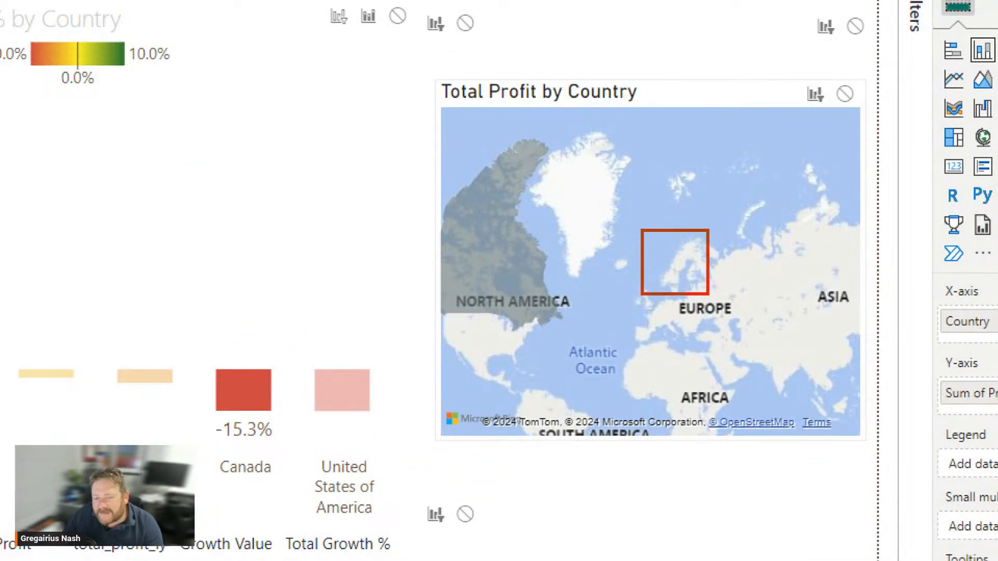
{"action": "left_click_drag", "start_coordinate": [749, 214], "coordinate": [861, 265]}
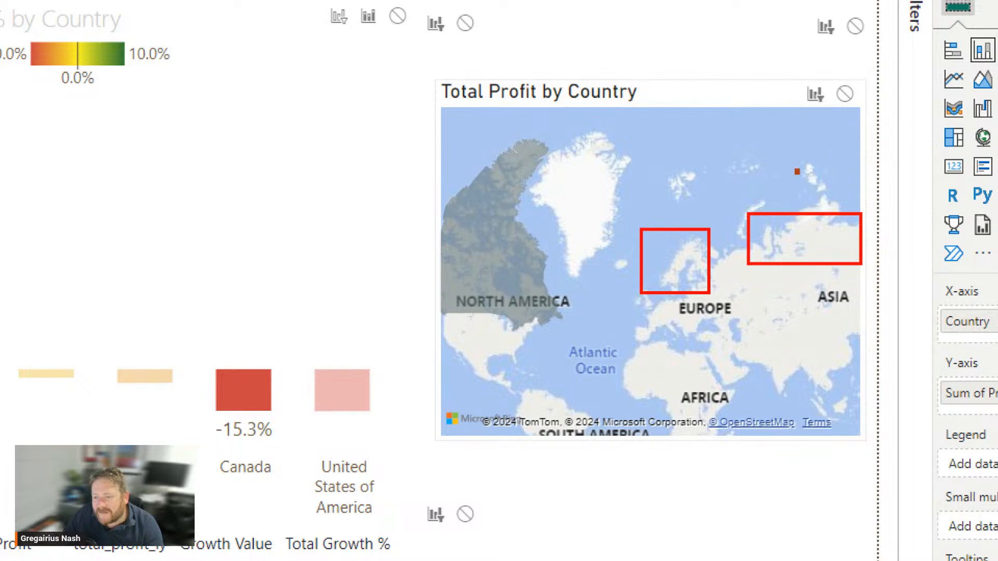
{"action": "left_click_drag", "start_coordinate": [794, 168], "coordinate": [834, 196]}
{"action": "key", "text": "Escape"}
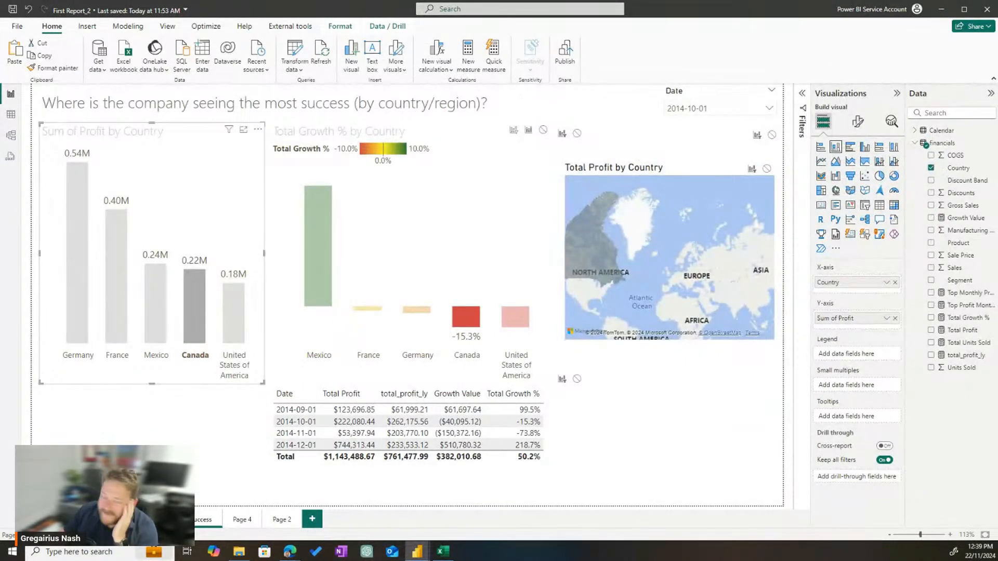
- Deselect the profit chart visual and cross-filter by Germany, France, Mexico, Canada and the United States of America to compare map views
{"action": "left_click", "coordinate": [681, 148]}
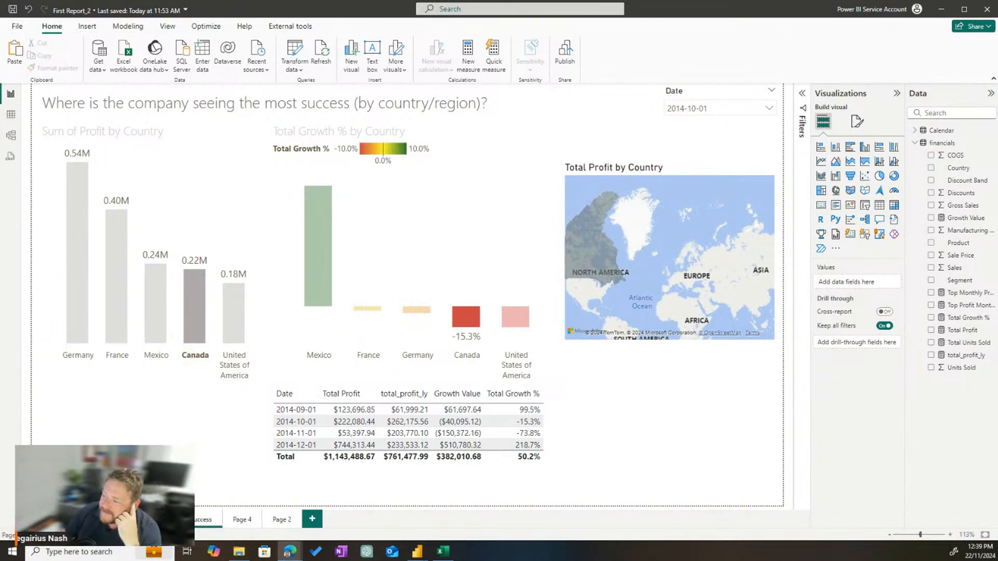
{"action": "left_click", "coordinate": [79, 230]}
{"action": "left_click", "coordinate": [116, 291]}
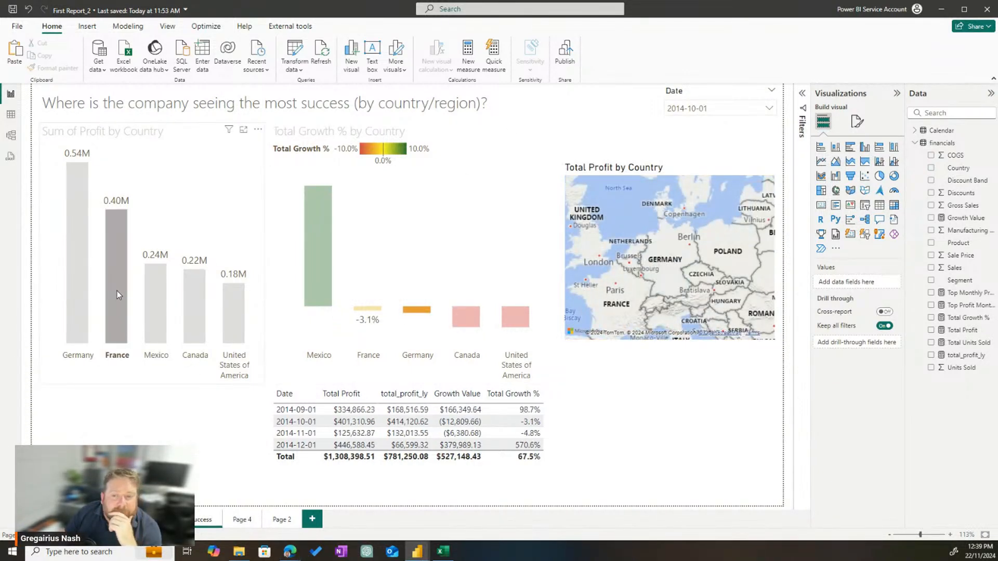
{"action": "left_click", "coordinate": [152, 306]}
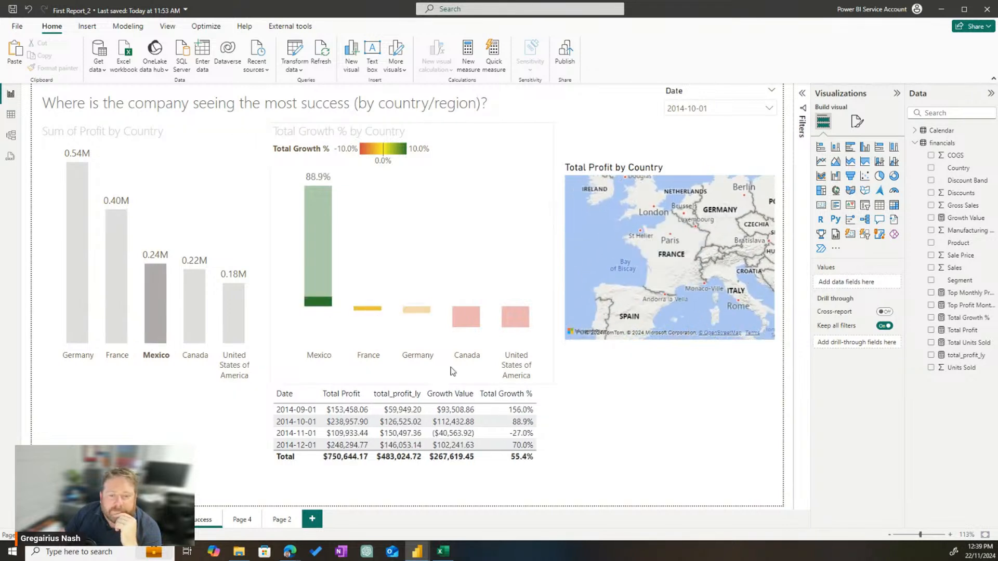
{"action": "left_click", "coordinate": [197, 328]}
{"action": "left_click", "coordinate": [233, 322]}
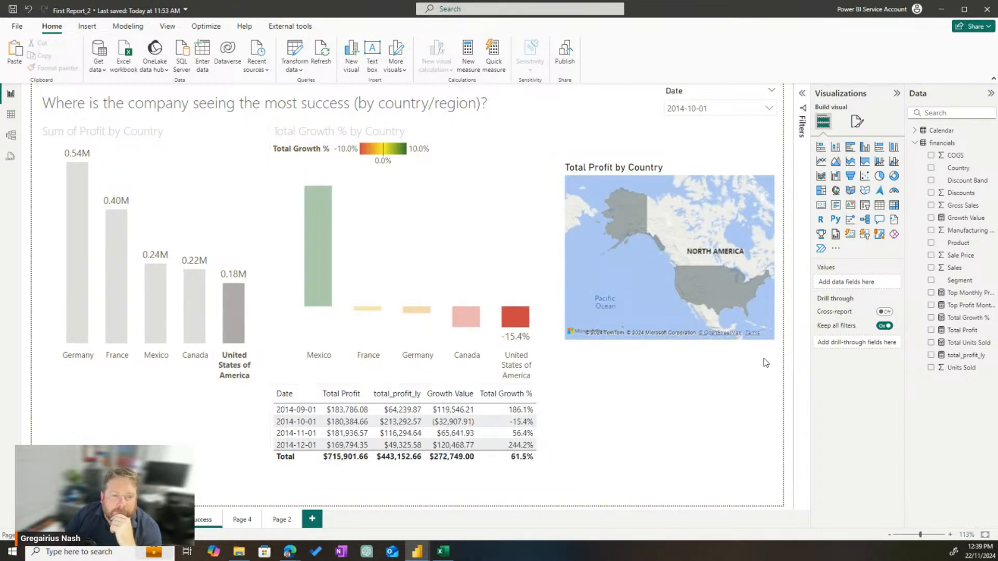
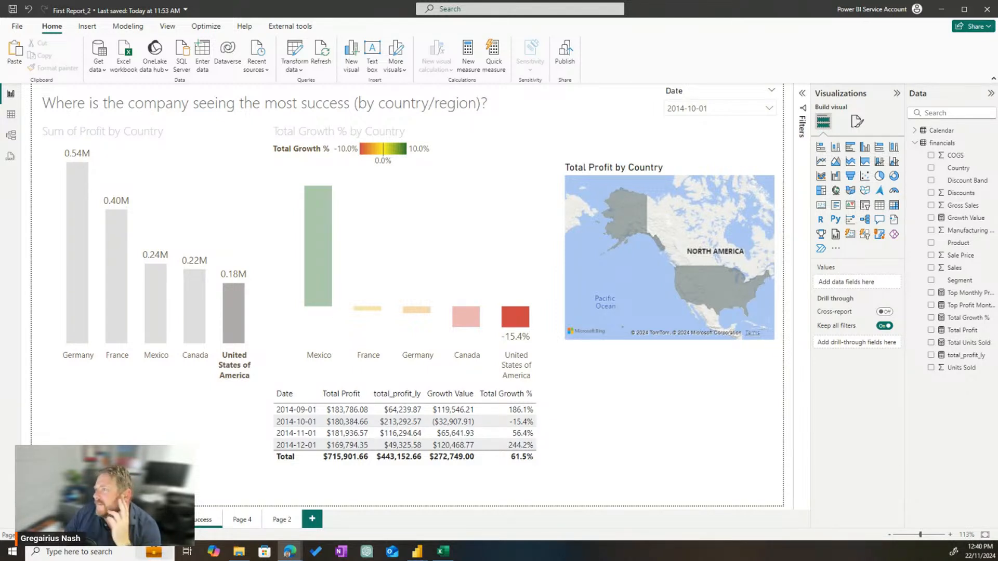
- Bring the browser with the PowerBI.tips site on screen and open its Layouts tools page
{"action": "left_click_drag", "start_coordinate": [997, 156], "coordinate": [297, 2]}
{"action": "mouse_move", "coordinate": [289, 150]}
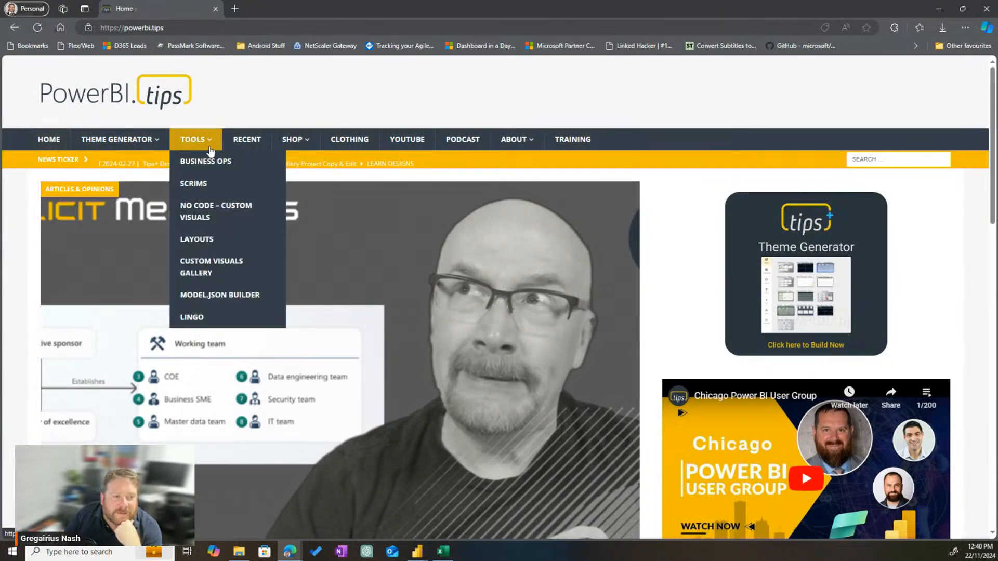
{"action": "mouse_move", "coordinate": [112, 151]}
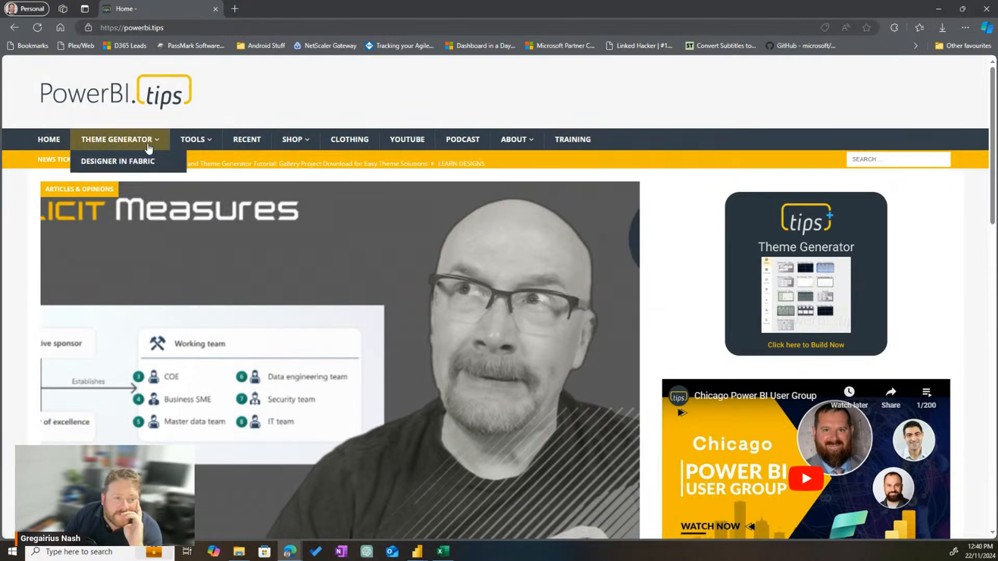
{"action": "mouse_move", "coordinate": [208, 142]}
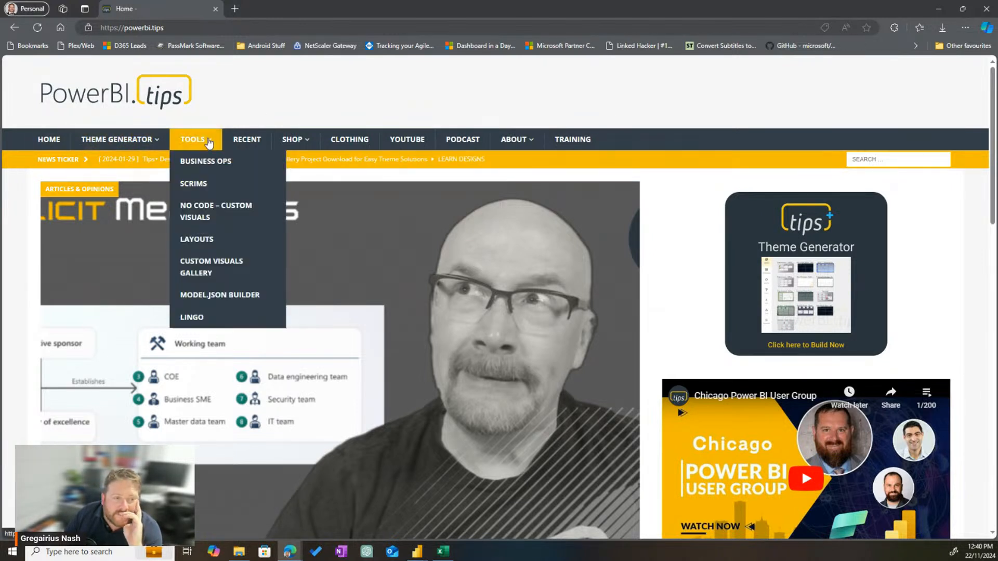
{"action": "left_click", "coordinate": [198, 240]}
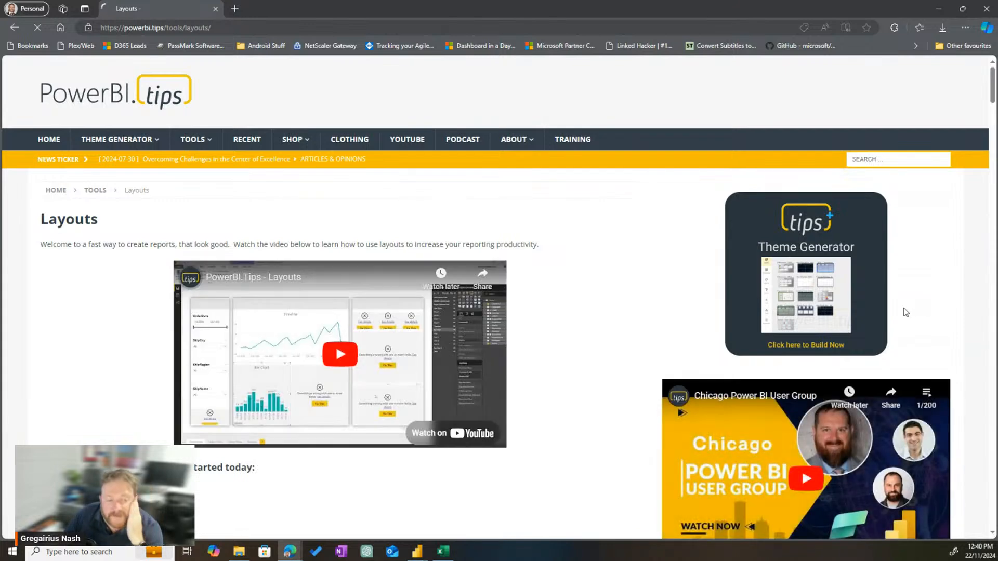
- Highlight the Layouts page's introductory sentence, and look through the paid layout and the additional free samples
{"action": "scroll", "coordinate": [566, 237], "scroll_direction": "down", "scroll_amount": 1}
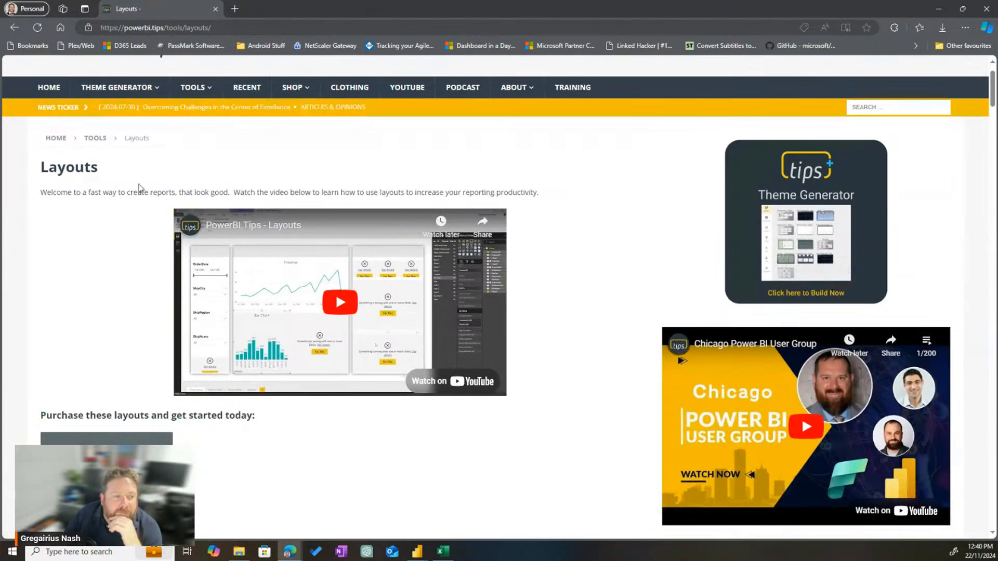
{"action": "left_click_drag", "start_coordinate": [165, 193], "coordinate": [540, 194]}
{"action": "scroll", "coordinate": [566, 278], "scroll_direction": "down", "scroll_amount": 4}
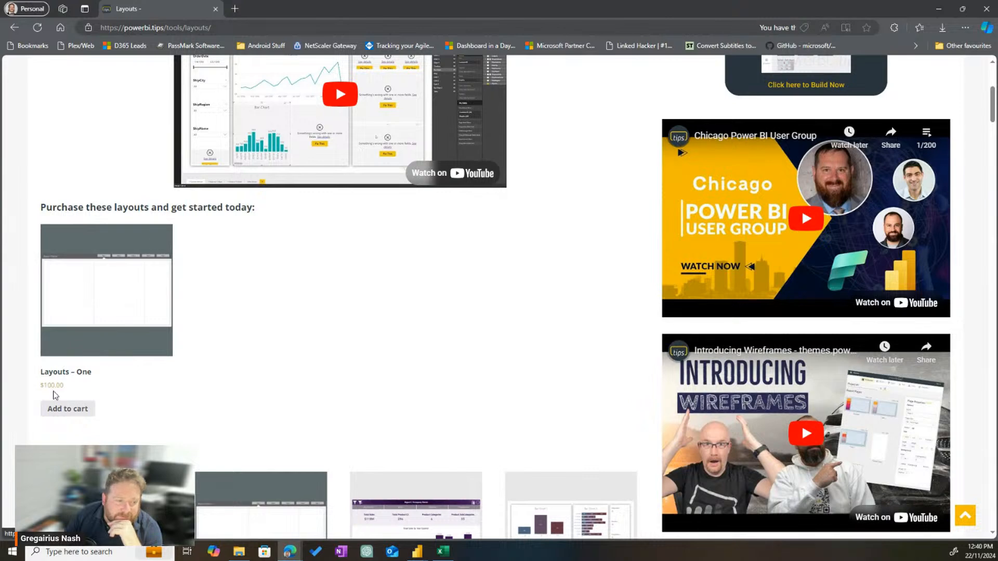
{"action": "scroll", "coordinate": [372, 268], "scroll_direction": "down", "scroll_amount": 2}
{"action": "scroll", "coordinate": [531, 171], "scroll_direction": "down", "scroll_amount": 4}
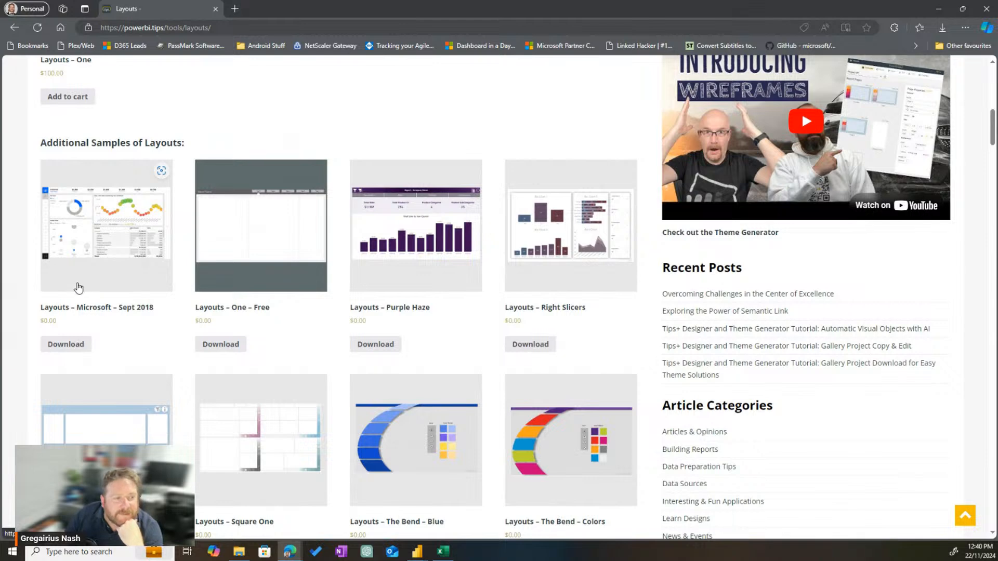
- View the Layouts – Microsoft – Sept 2018 product page, and mark The Bend – Blue sample with a temporary red box while it loads
{"action": "left_click", "coordinate": [119, 225]}
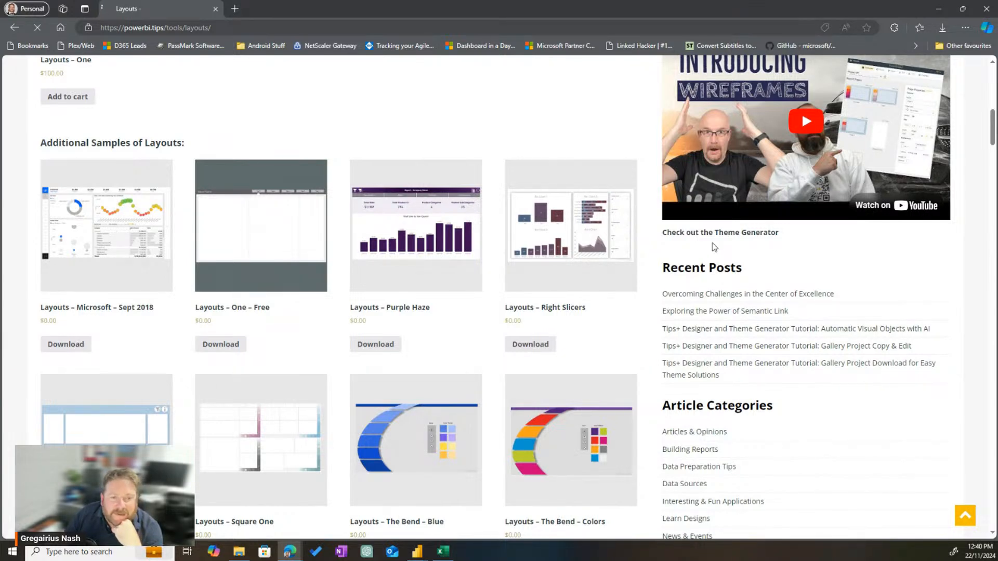
{"action": "scroll", "coordinate": [453, 252], "scroll_direction": "down", "scroll_amount": 3}
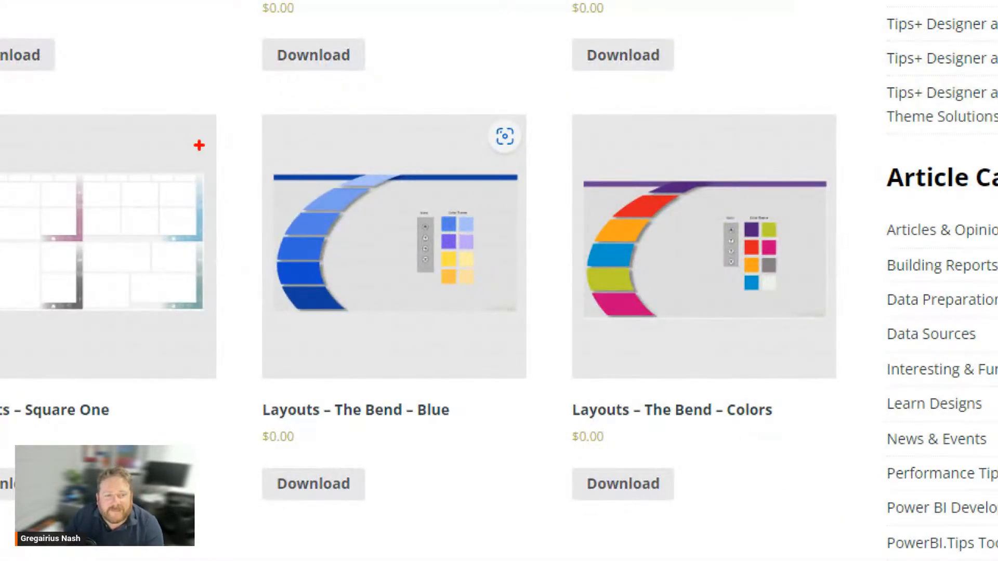
{"action": "mouse_move", "coordinate": [204, 145]}
{"action": "left_mouse_down"}
{"action": "mouse_move", "coordinate": [564, 327]}
{"action": "mouse_move", "coordinate": [543, 336]}
{"action": "left_mouse_up"}
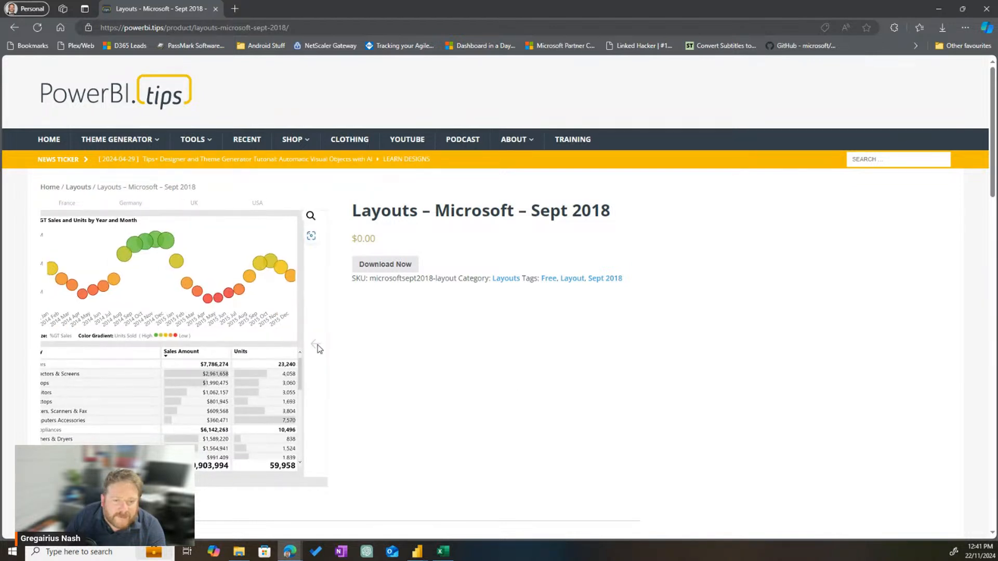
{"action": "left_click", "coordinate": [938, 8]}
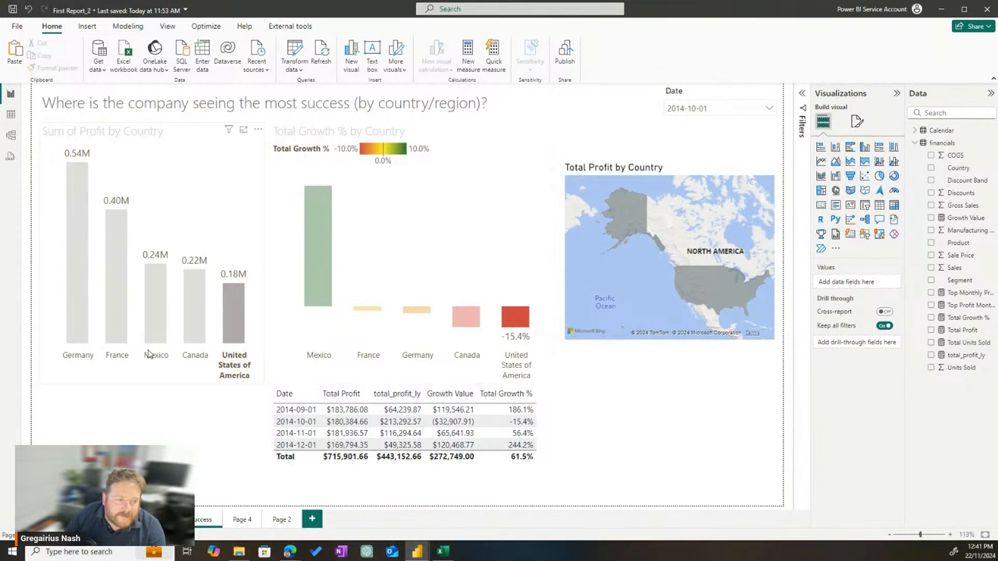
- Shorten the Sum of Profit by Country chart and place it beneath the page title, moving the growth chart beside it and the map out of the way
{"action": "left_click", "coordinate": [261, 380]}
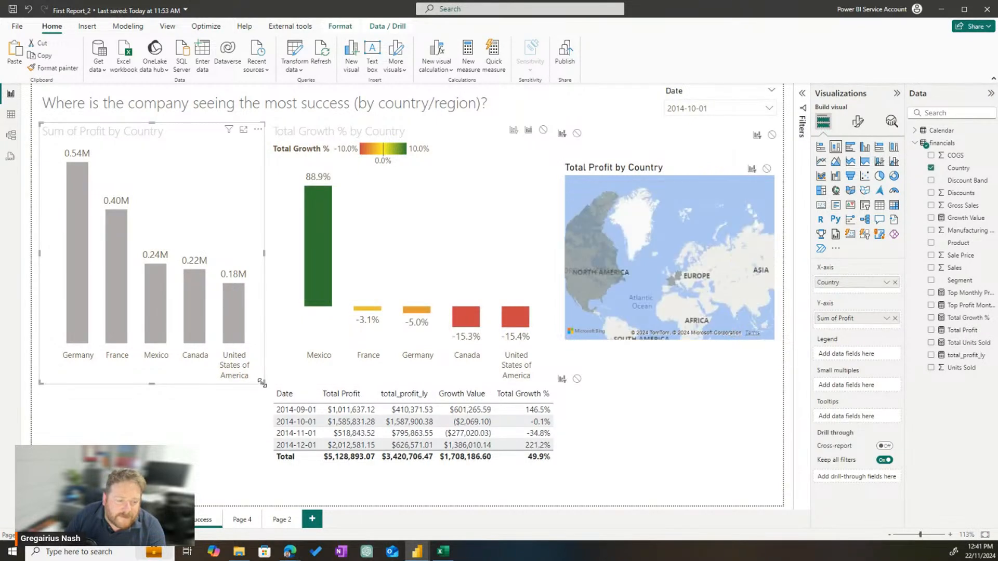
{"action": "left_click_drag", "start_coordinate": [263, 384], "coordinate": [266, 327]}
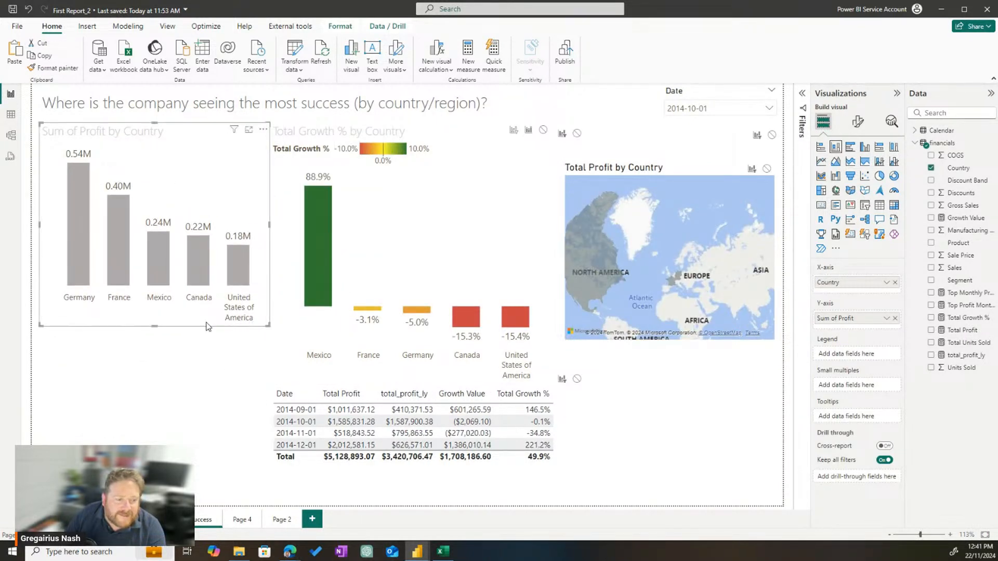
{"action": "left_click_drag", "start_coordinate": [207, 322], "coordinate": [343, 339]}
{"action": "left_click_drag", "start_coordinate": [664, 168], "coordinate": [132, 311]}
{"action": "left_click_drag", "start_coordinate": [459, 204], "coordinate": [709, 258]}
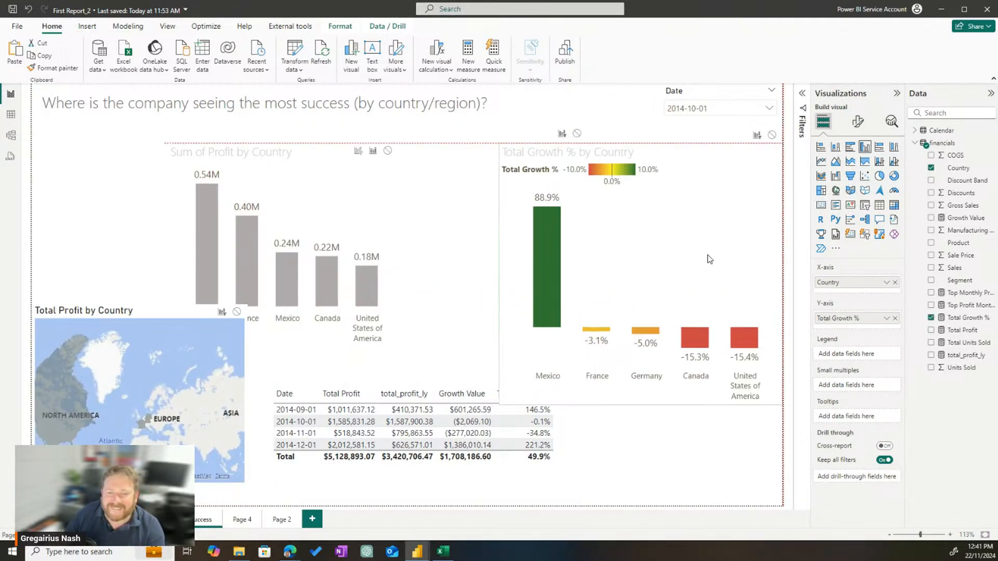
{"action": "left_click_drag", "start_coordinate": [392, 248], "coordinate": [466, 260]}
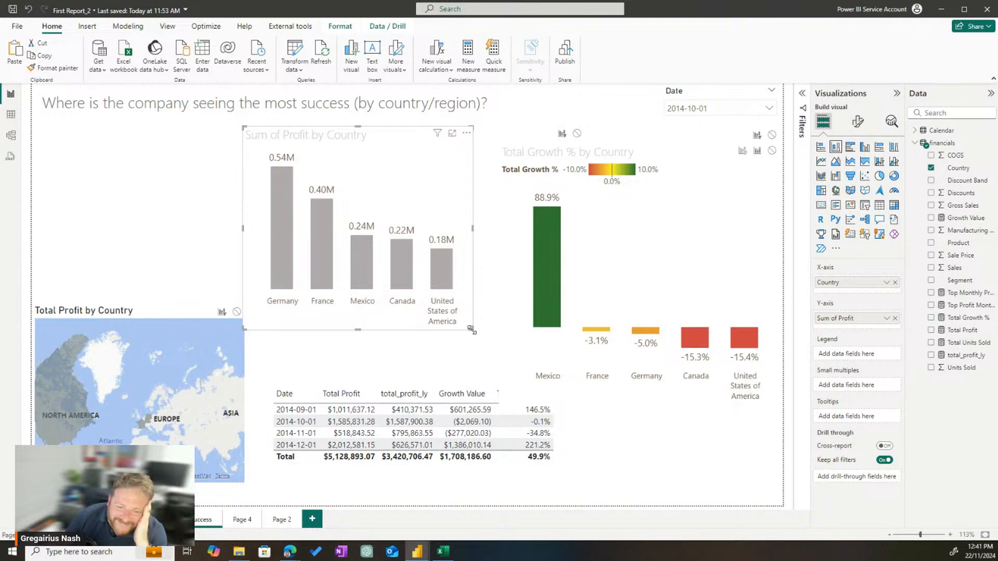
{"action": "mouse_move", "coordinate": [471, 330]}
{"action": "left_mouse_down"}
{"action": "mouse_move", "coordinate": [498, 355]}
{"action": "mouse_move", "coordinate": [486, 277]}
{"action": "mouse_move", "coordinate": [499, 313]}
{"action": "mouse_move", "coordinate": [487, 335]}
{"action": "left_mouse_up"}
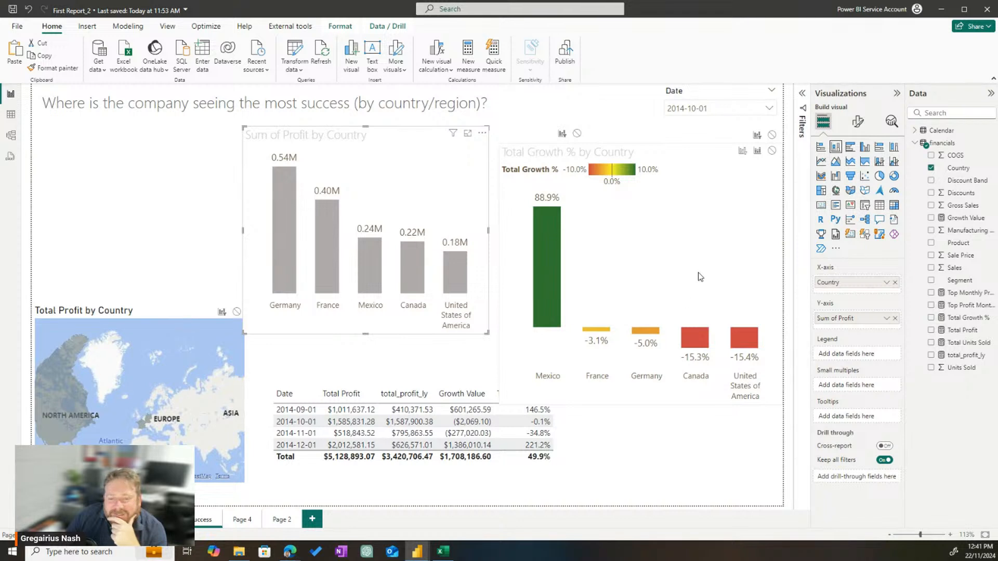
- Raise and shorten the Total Growth % by Country chart, and fit the table into a smaller frame beneath the profit chart
{"action": "left_click_drag", "start_coordinate": [698, 272], "coordinate": [698, 248]}
{"action": "left_click_drag", "start_coordinate": [501, 380], "coordinate": [507, 323]}
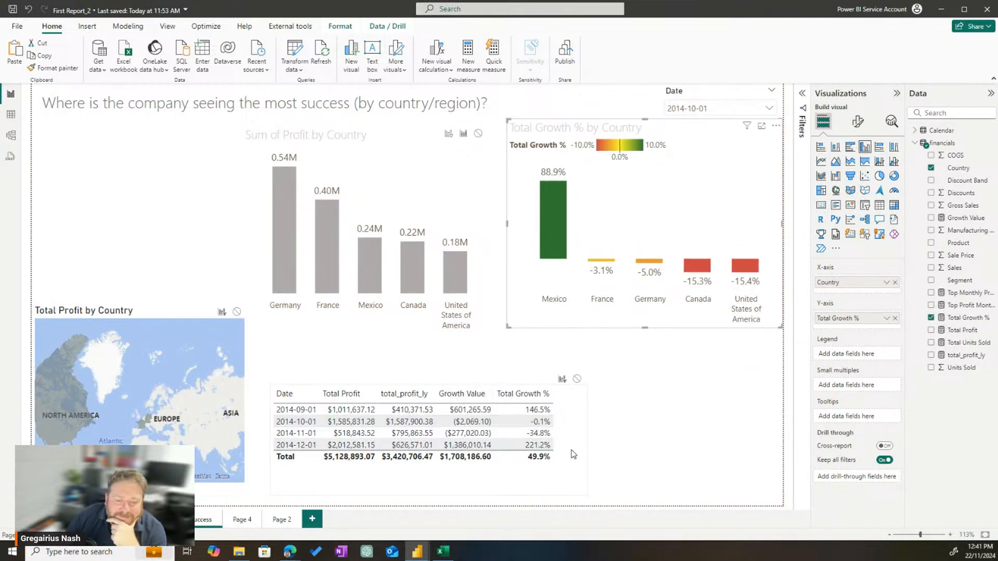
{"action": "left_click_drag", "start_coordinate": [572, 454], "coordinate": [564, 404]}
{"action": "left_click_drag", "start_coordinate": [578, 444], "coordinate": [513, 476]}
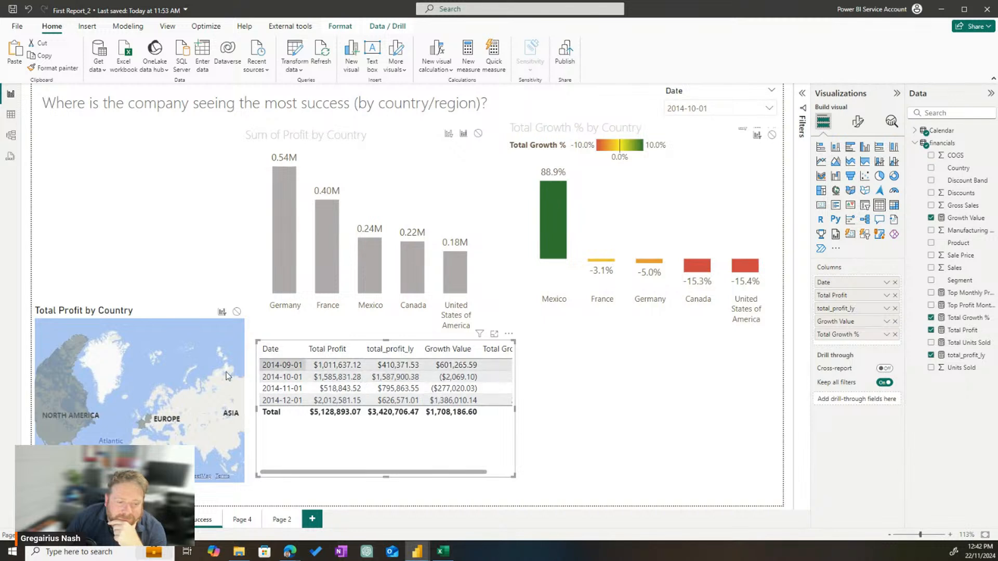
- Move the Total Profit by Country map beneath the growth chart and widen it to nearly match that chart's width
{"action": "left_click_drag", "start_coordinate": [149, 323], "coordinate": [649, 342]}
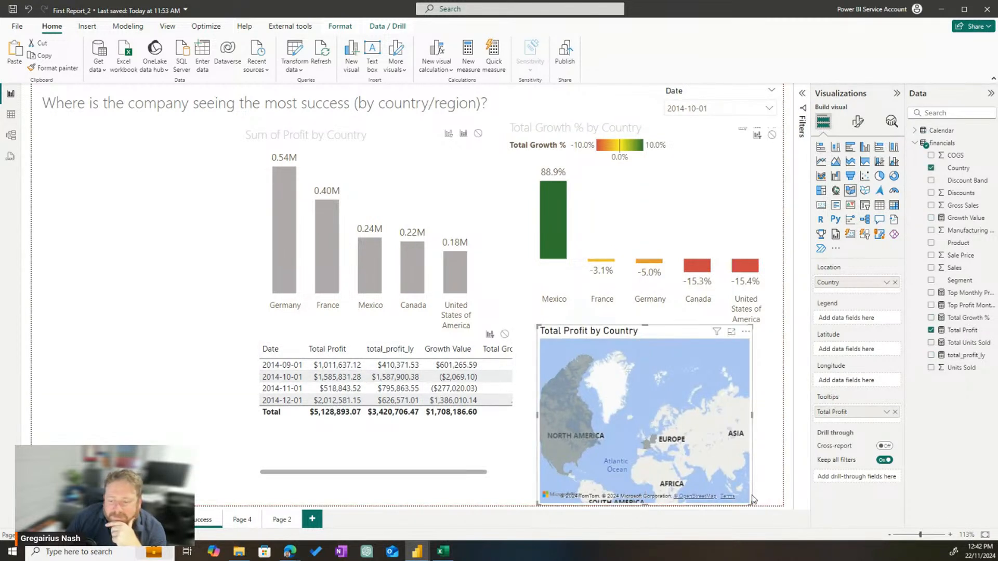
{"action": "left_click_drag", "start_coordinate": [752, 499], "coordinate": [781, 500]}
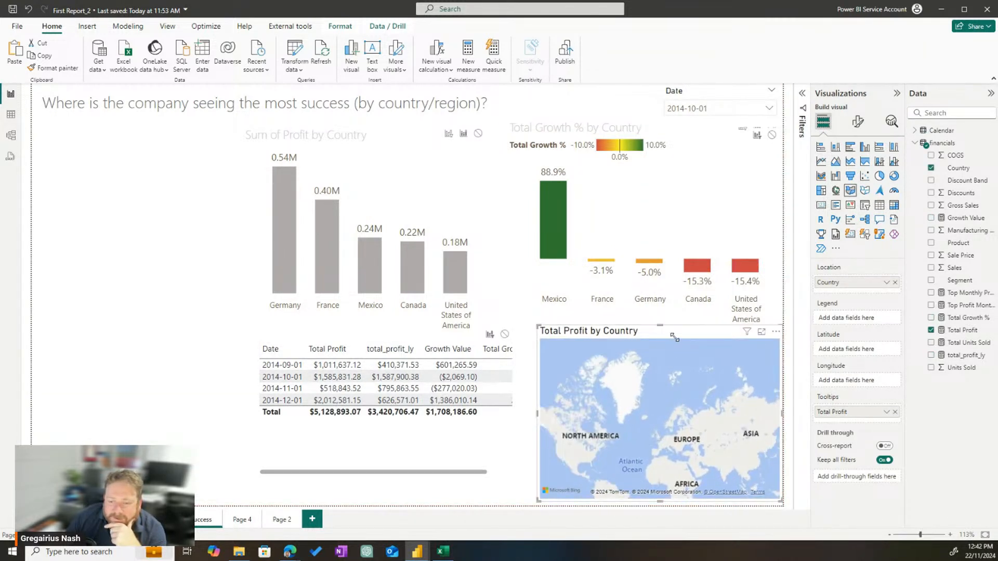
{"action": "left_click_drag", "start_coordinate": [675, 338], "coordinate": [672, 341]}
- Compare the Aerial and Grayscale map styles with Mexico cross-filtered, and set the map's style to Light
{"action": "left_click", "coordinate": [858, 121]}
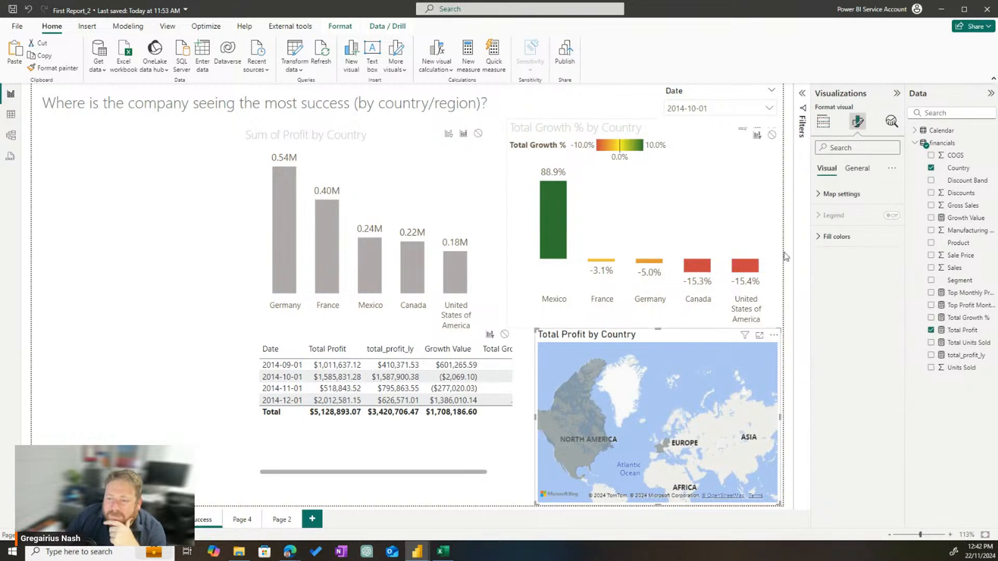
{"action": "left_click", "coordinate": [841, 194]}
{"action": "left_click", "coordinate": [855, 246]}
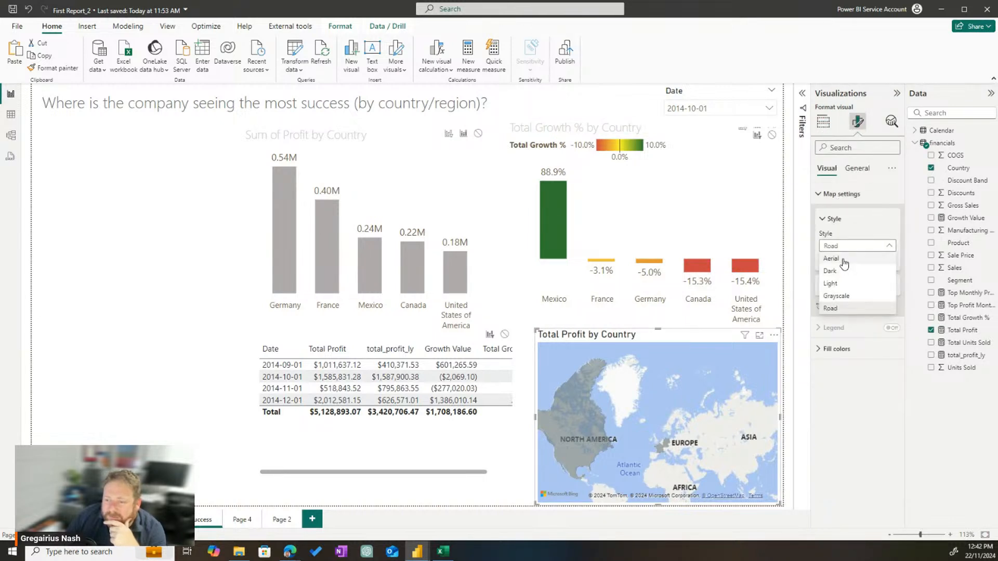
{"action": "left_click", "coordinate": [843, 259]}
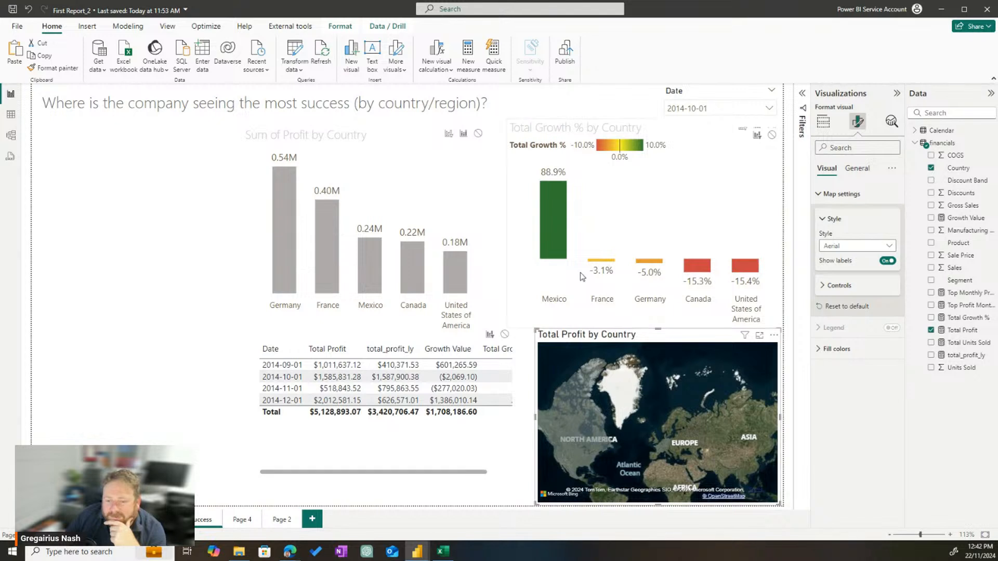
{"action": "left_click", "coordinate": [557, 224]}
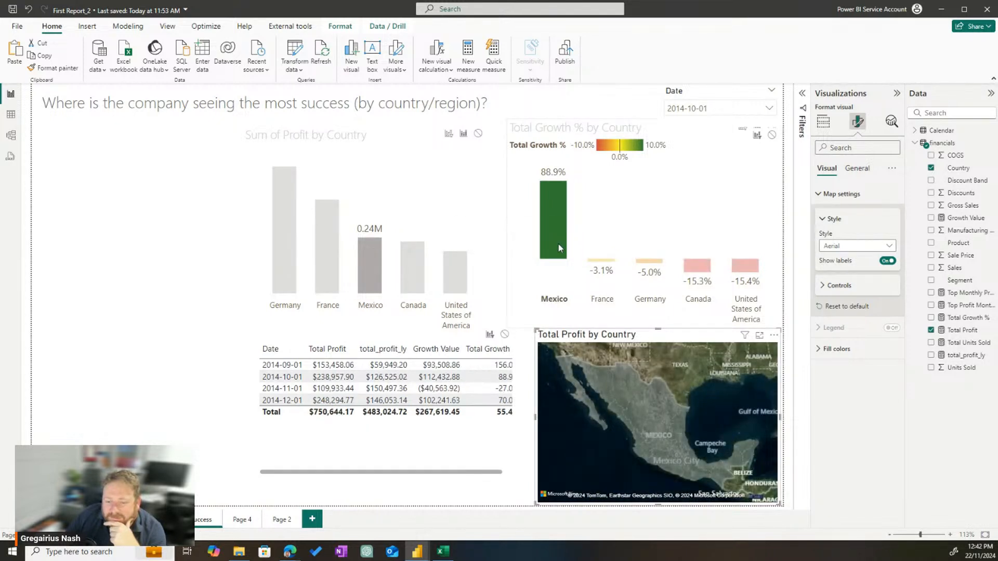
{"action": "left_click", "coordinate": [856, 246]}
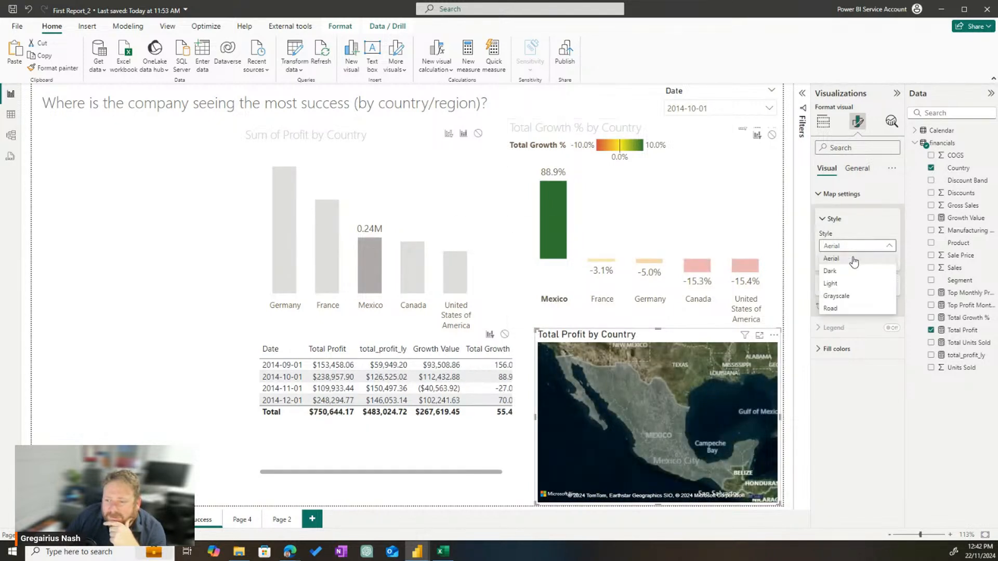
{"action": "left_click", "coordinate": [838, 296]}
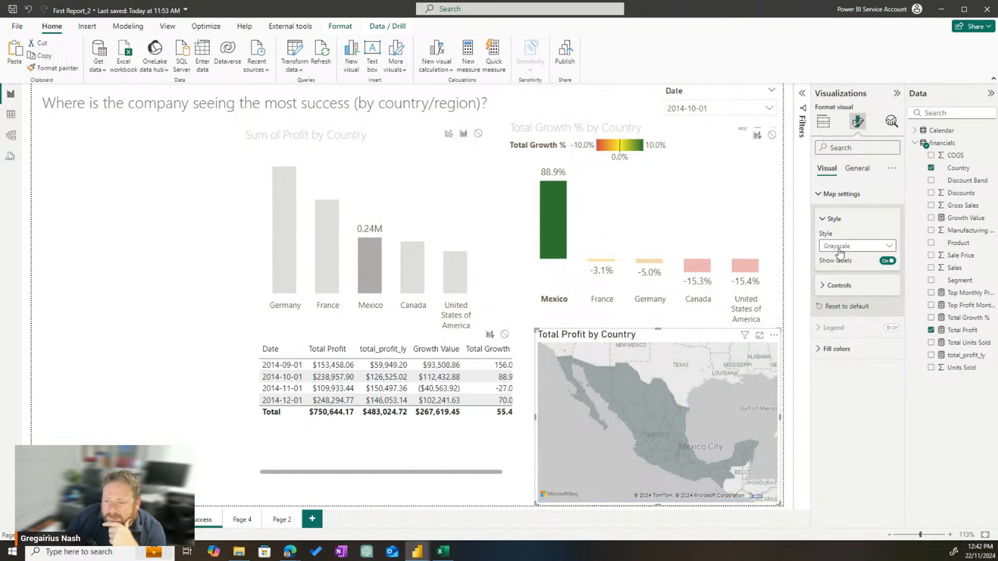
{"action": "left_click", "coordinate": [847, 246]}
{"action": "left_click", "coordinate": [834, 284]}
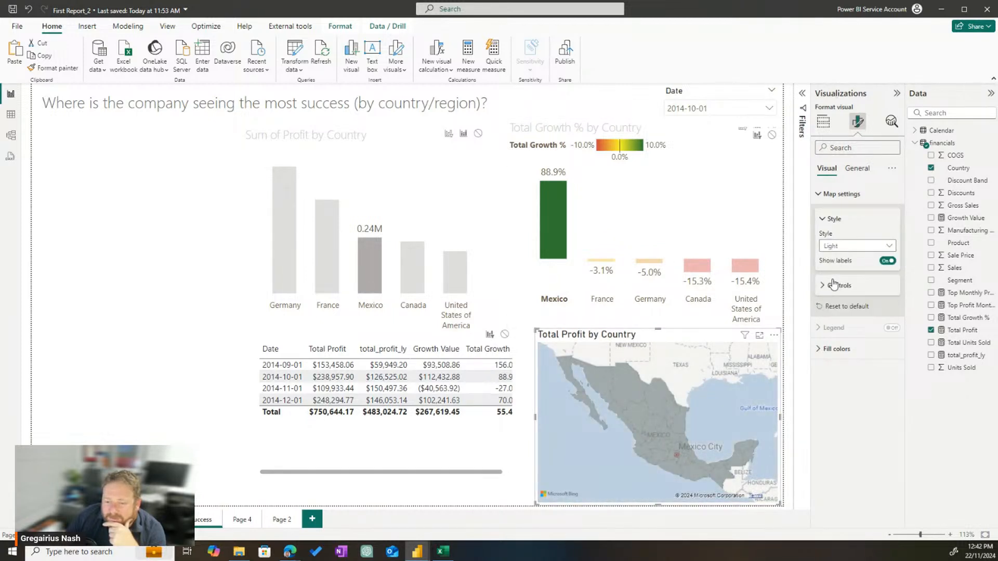
{"action": "left_click", "coordinate": [154, 263]}
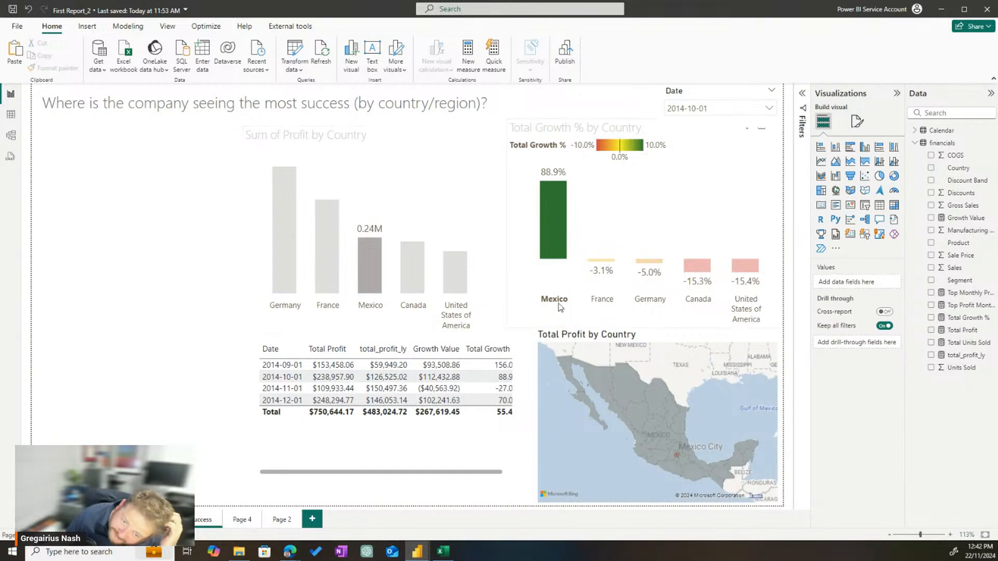
- Turn off the map visual's title and return to its field settings
{"action": "left_click", "coordinate": [651, 366]}
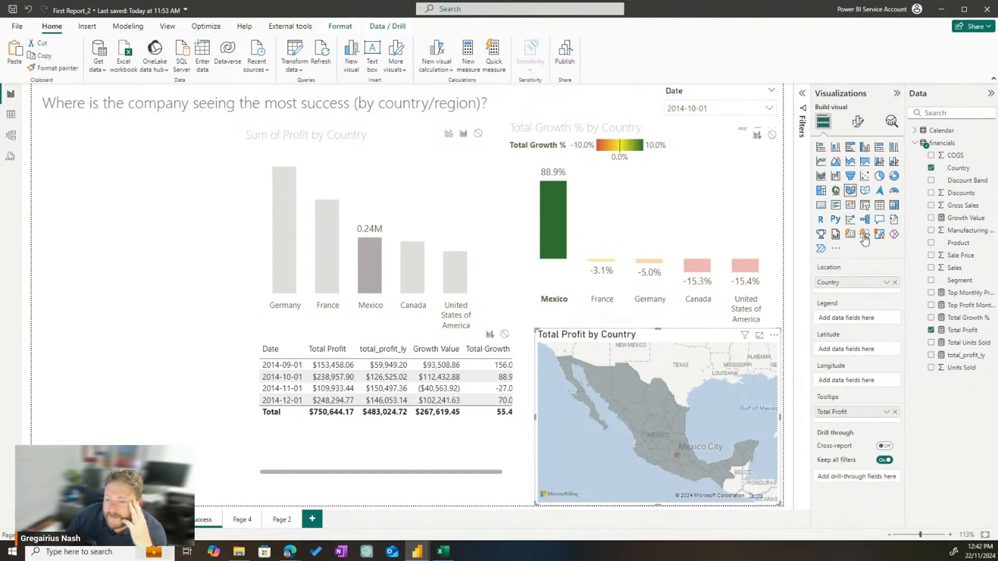
{"action": "left_click", "coordinate": [858, 121]}
{"action": "left_click", "coordinate": [857, 168]}
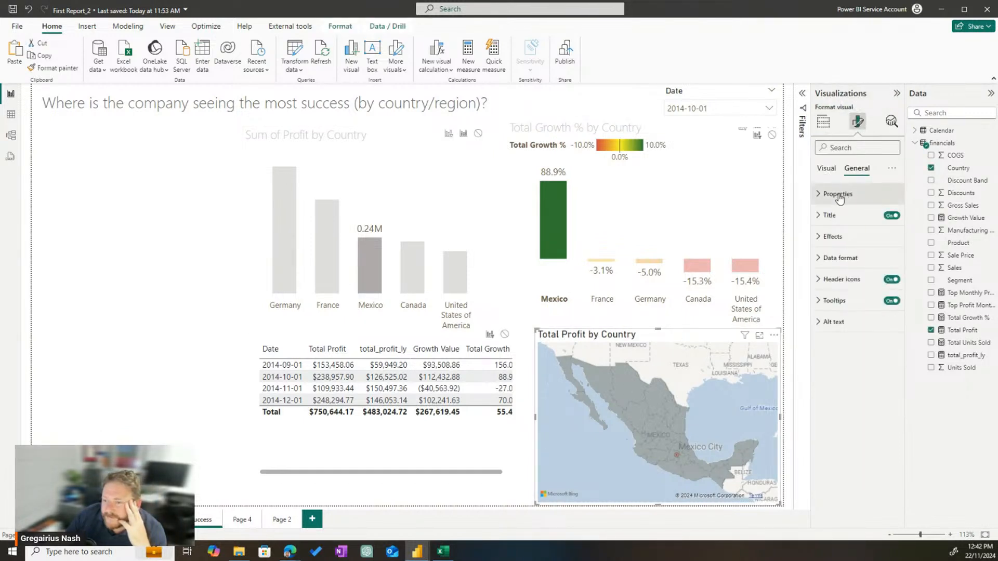
{"action": "left_click", "coordinate": [829, 215]}
{"action": "left_click", "coordinate": [892, 215]}
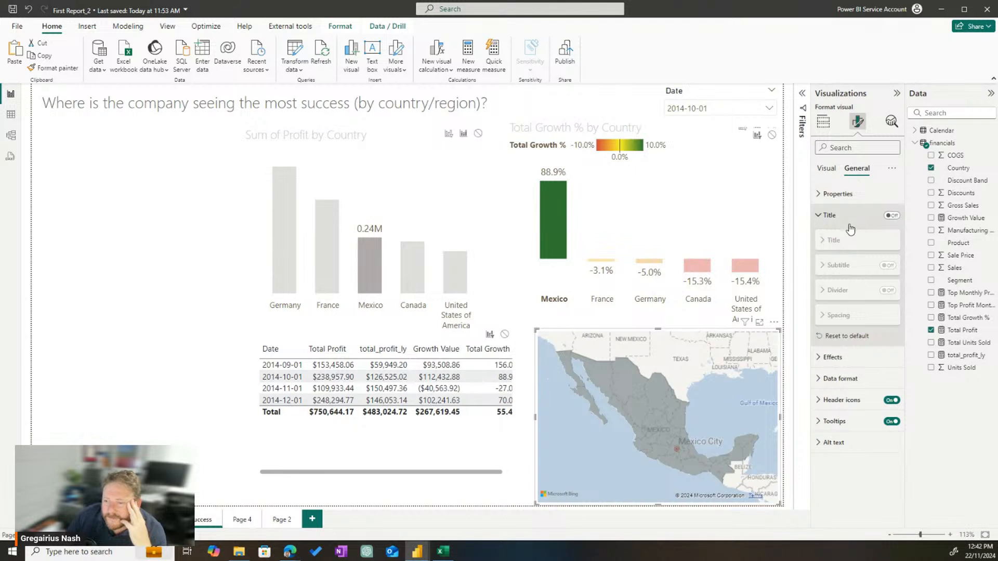
{"action": "left_click", "coordinate": [846, 216]}
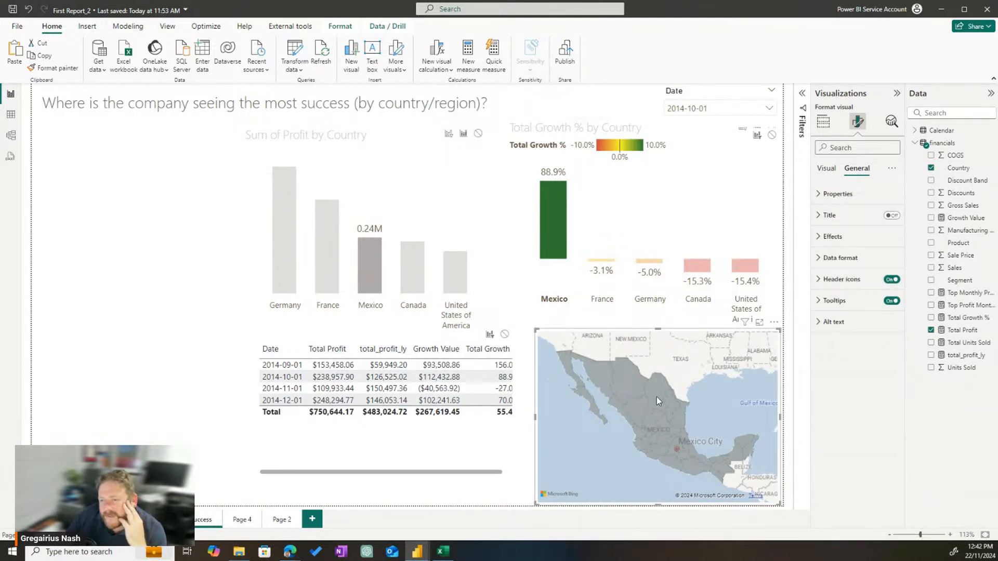
{"action": "left_click", "coordinate": [823, 122]}
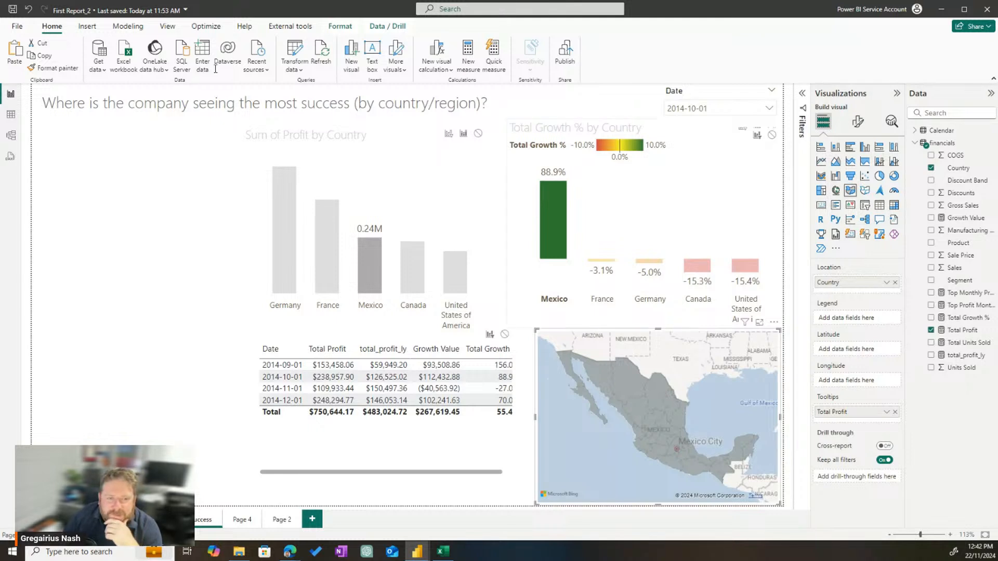
- Cross-filter the page by Germany in the profit chart, and align the slightly enlarged table with that chart's edge
{"action": "left_click", "coordinate": [336, 172]}
{"action": "left_click", "coordinate": [285, 214]}
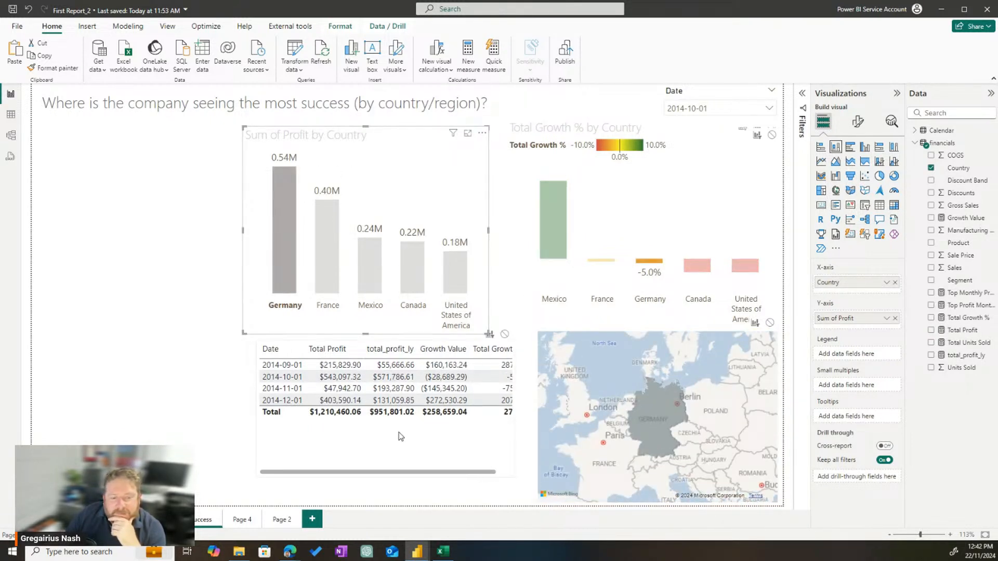
{"action": "mouse_move", "coordinate": [409, 458]}
{"action": "left_mouse_down"}
{"action": "mouse_move", "coordinate": [388, 460]}
{"action": "mouse_move", "coordinate": [396, 452]}
{"action": "left_mouse_up"}
{"action": "left_click_drag", "start_coordinate": [505, 477], "coordinate": [508, 490]}
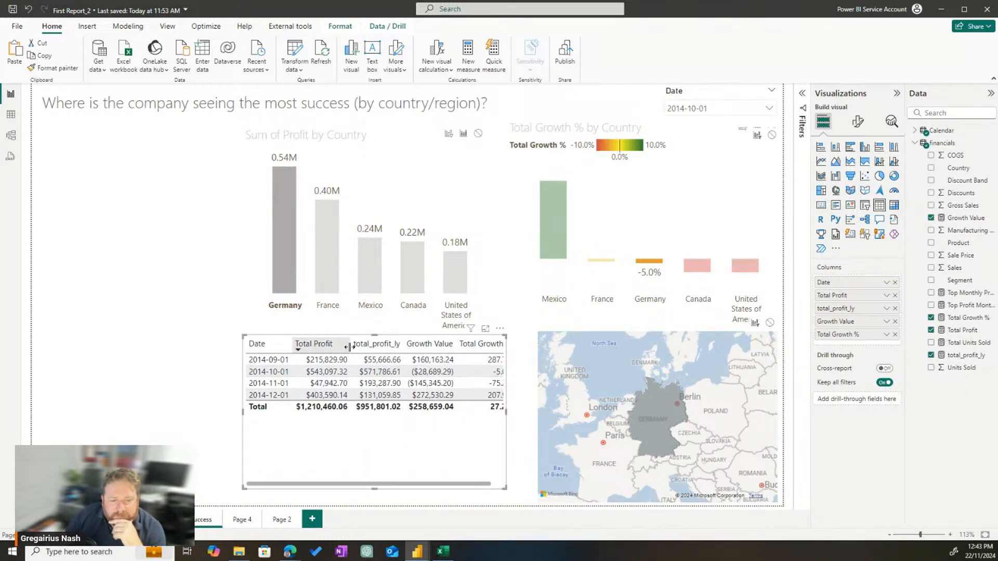
- Narrow the table's Total Profit and total_profit_ly columns, and remove the total_profit_ly field from the table
{"action": "left_click_drag", "start_coordinate": [348, 347], "coordinate": [346, 347]}
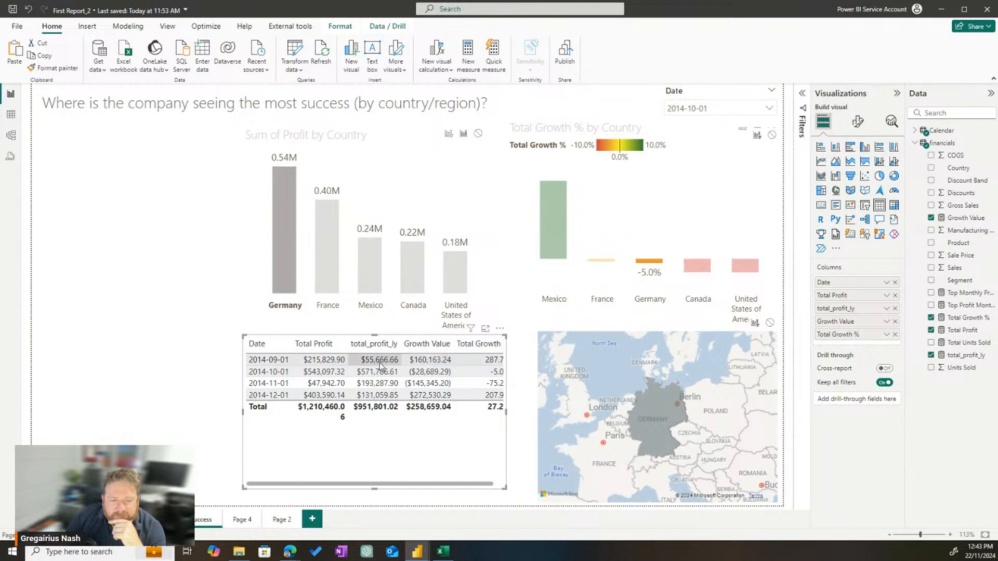
{"action": "left_click_drag", "start_coordinate": [400, 347], "coordinate": [396, 347]}
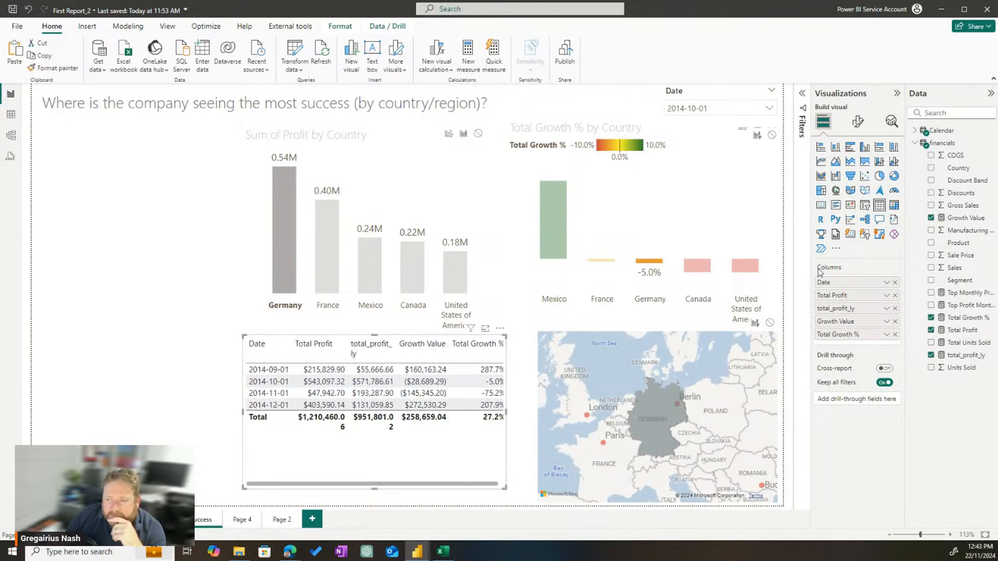
{"action": "left_click", "coordinate": [895, 308]}
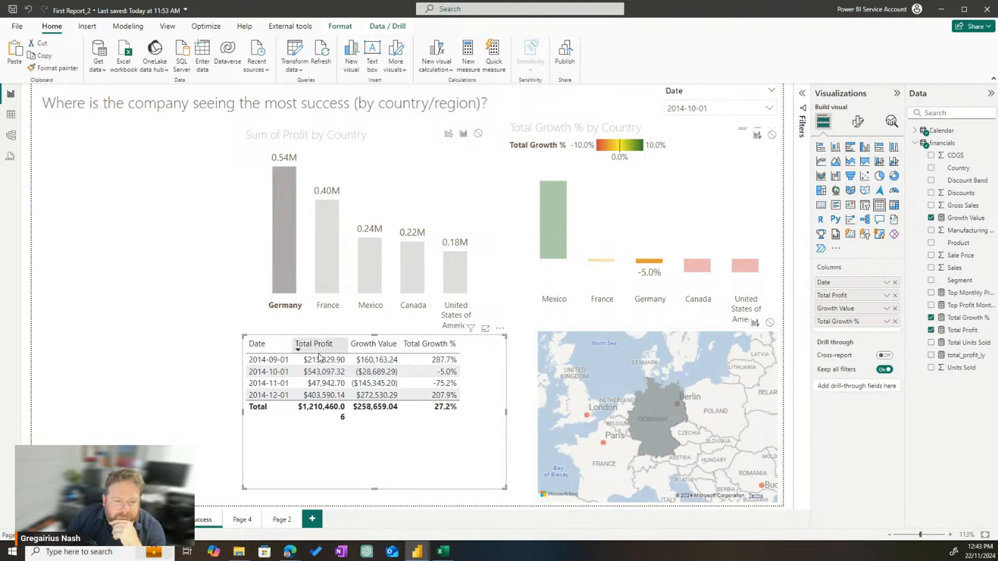
- Shrink the table to the profit chart's width, widen its columns to fill the frame, and position it just beneath the chart
{"action": "left_click_drag", "start_coordinate": [502, 487], "coordinate": [457, 416]}
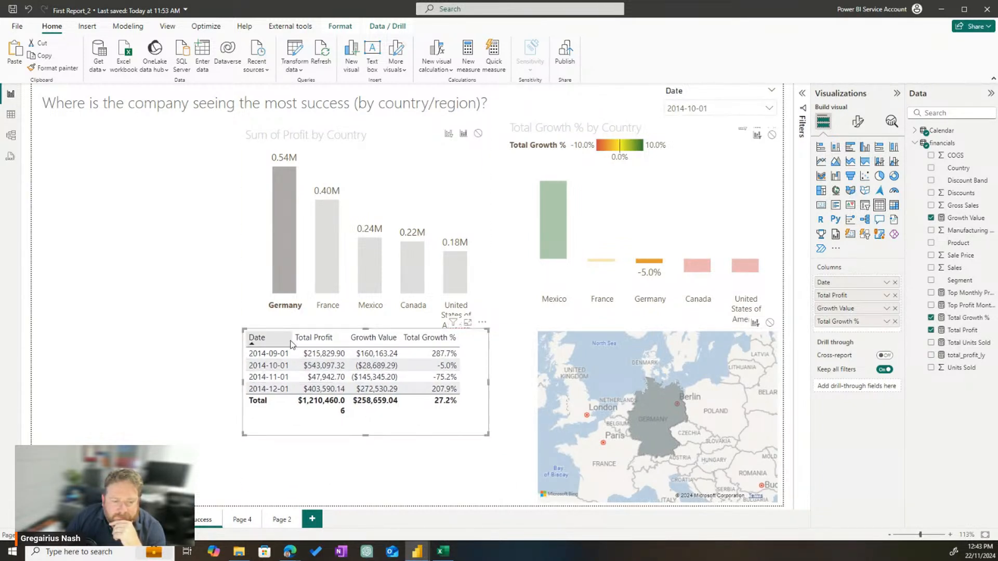
{"action": "left_click_drag", "start_coordinate": [293, 339], "coordinate": [419, 340]}
{"action": "left_click_drag", "start_coordinate": [433, 441], "coordinate": [437, 447]}
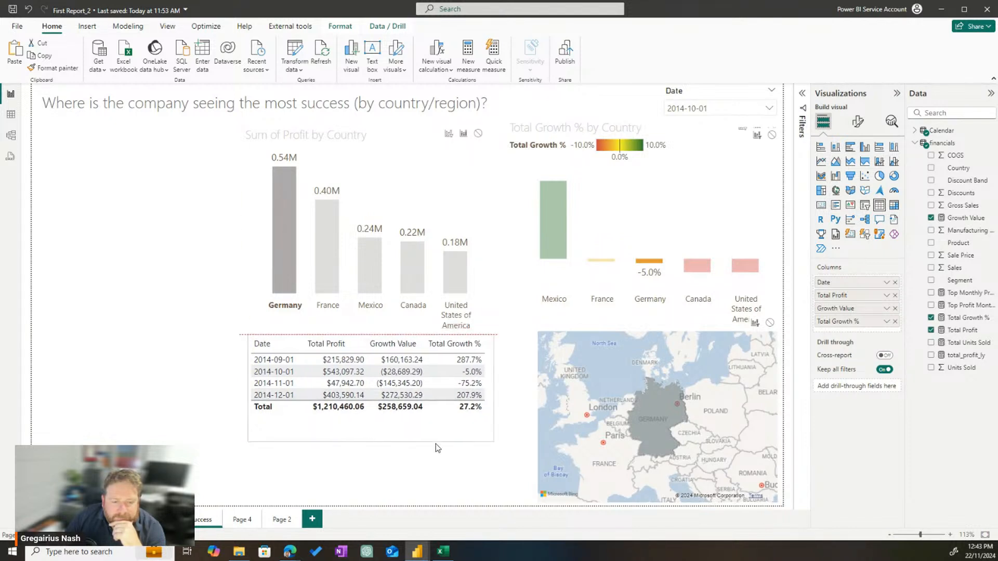
{"action": "left_click", "coordinate": [507, 390]}
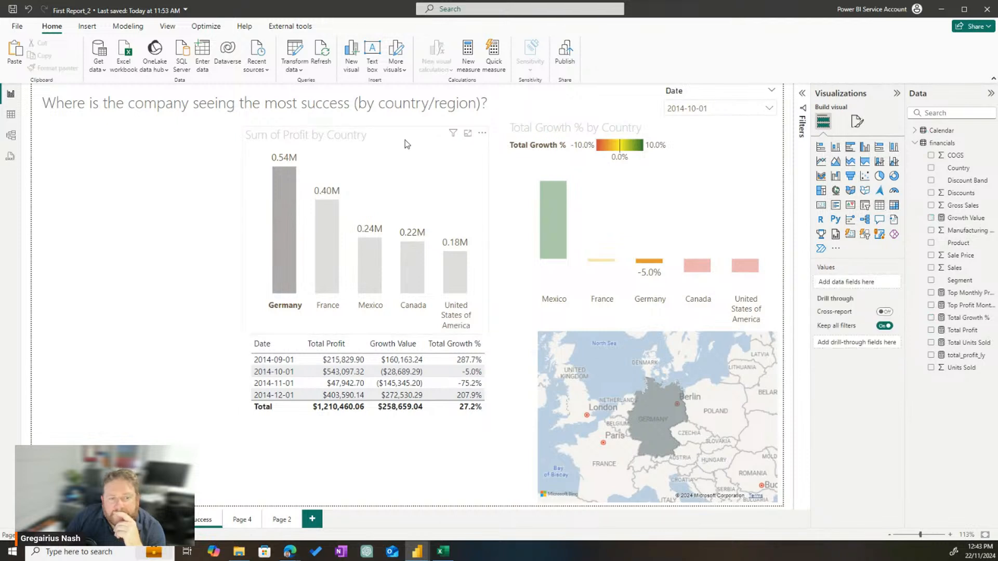
- Clear the Germany cross-filter in the profit by country chart and turn on that chart's visual border
{"action": "left_click", "coordinate": [476, 218]}
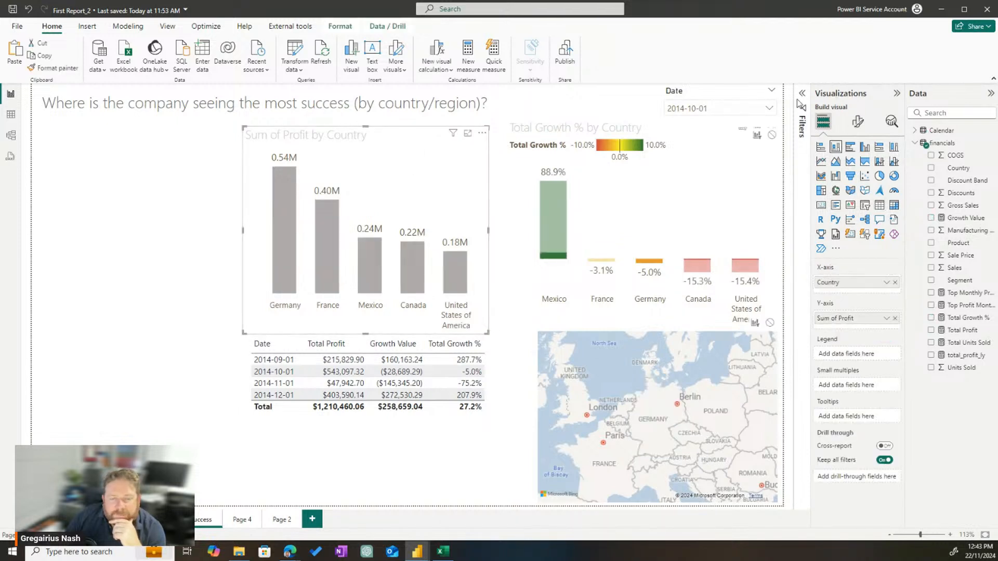
{"action": "left_click", "coordinate": [860, 125]}
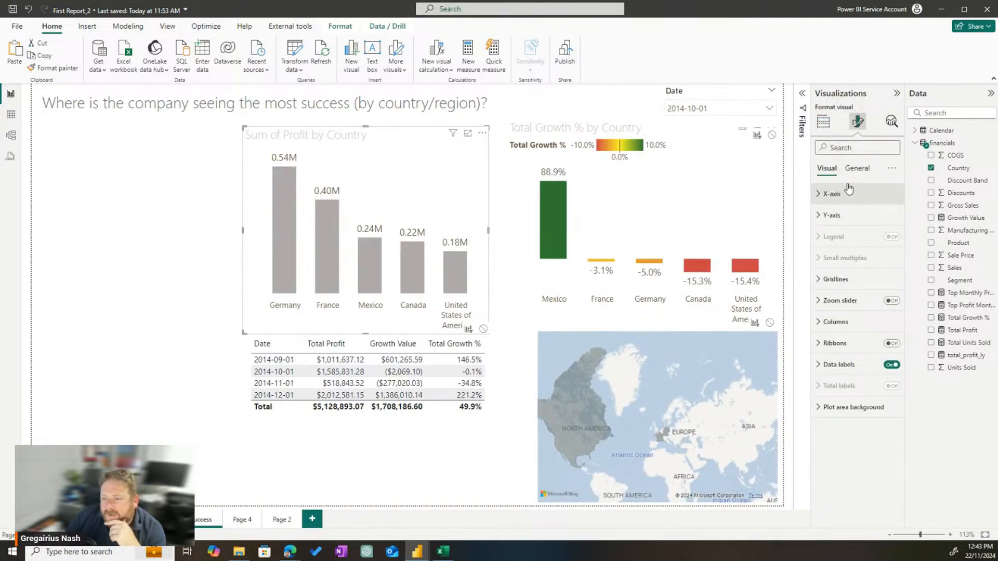
{"action": "left_click", "coordinate": [857, 168]}
{"action": "left_click", "coordinate": [837, 237]}
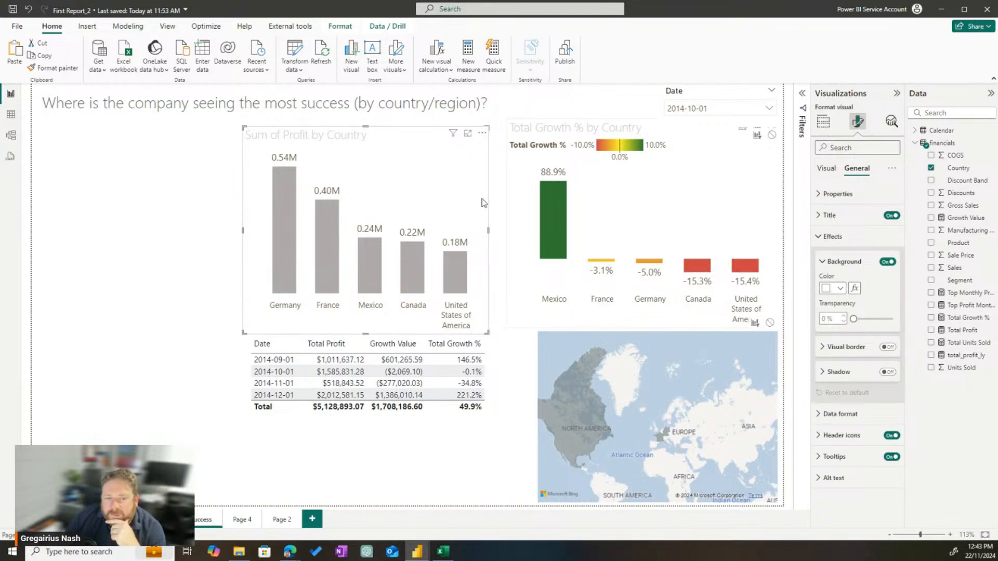
{"action": "left_click", "coordinate": [822, 121]}
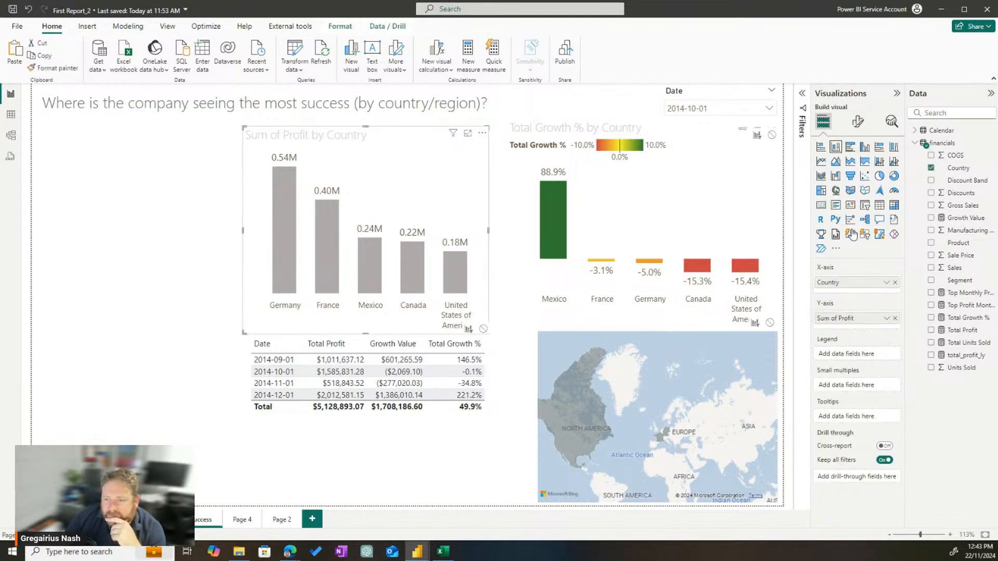
{"action": "left_click", "coordinate": [859, 122]}
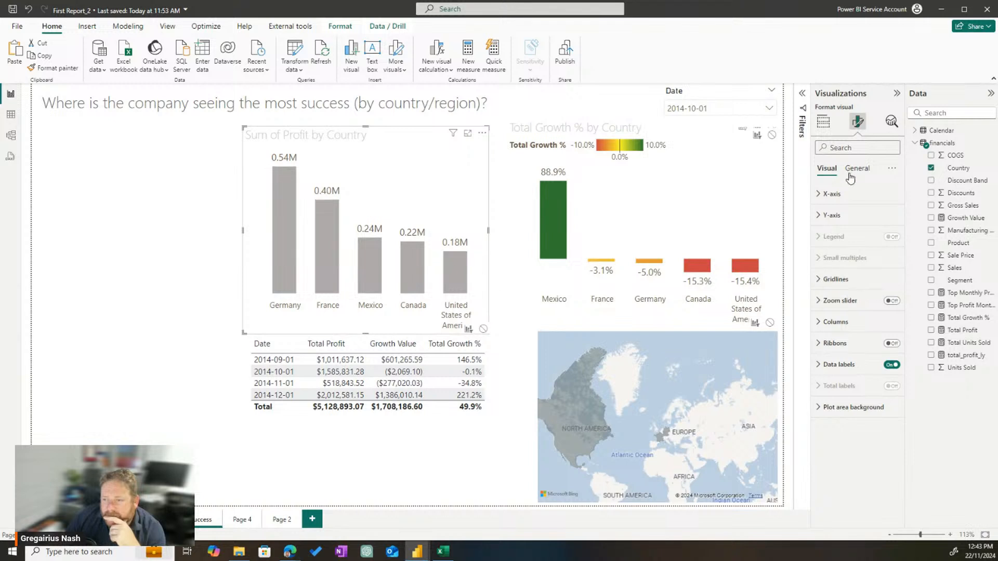
{"action": "left_click", "coordinate": [832, 236]}
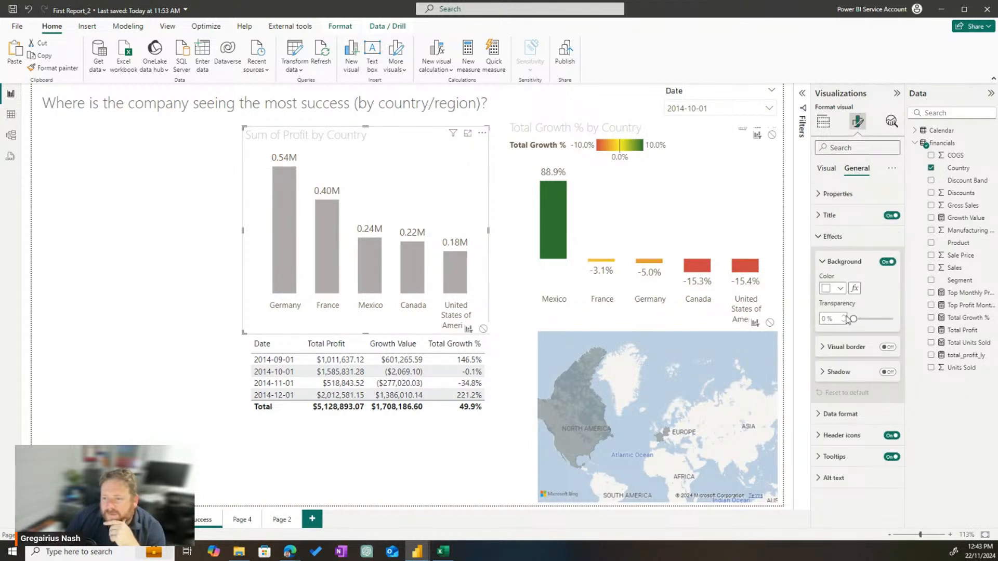
{"action": "left_click", "coordinate": [888, 347]}
- Turn on the visual border for the growth chart, the filled map and the table
{"action": "left_click", "coordinate": [660, 195]}
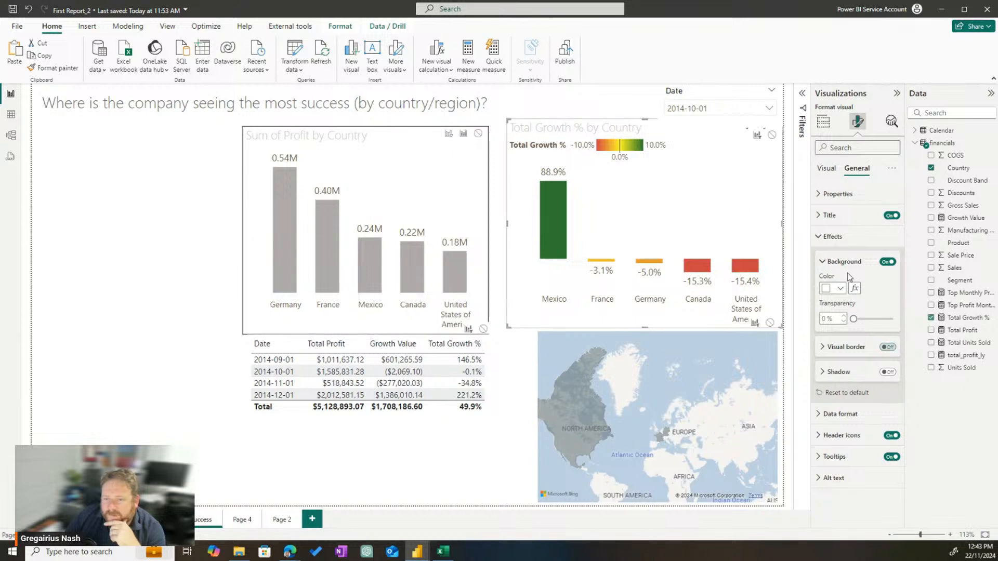
{"action": "left_click", "coordinate": [885, 347]}
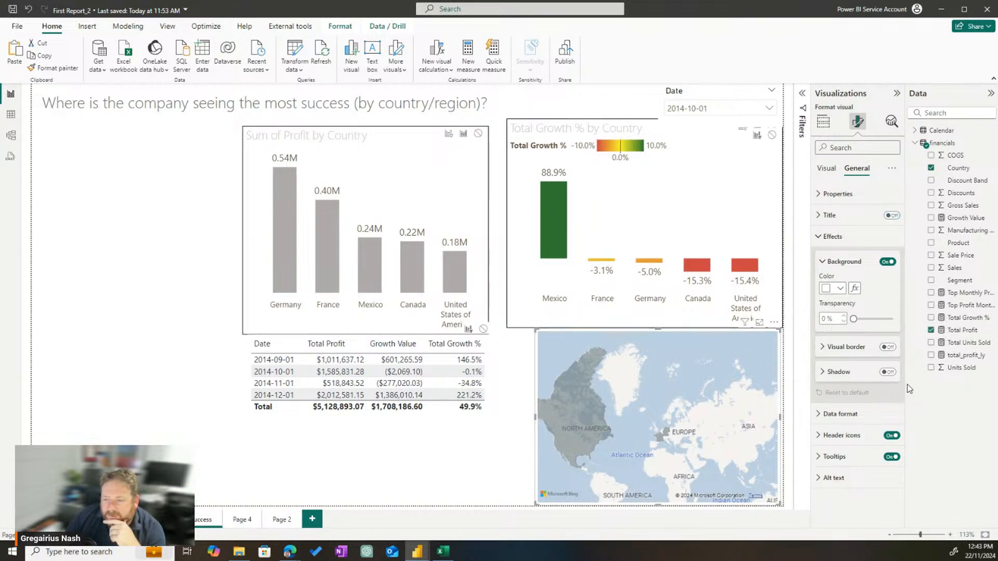
{"action": "left_click", "coordinate": [475, 423]}
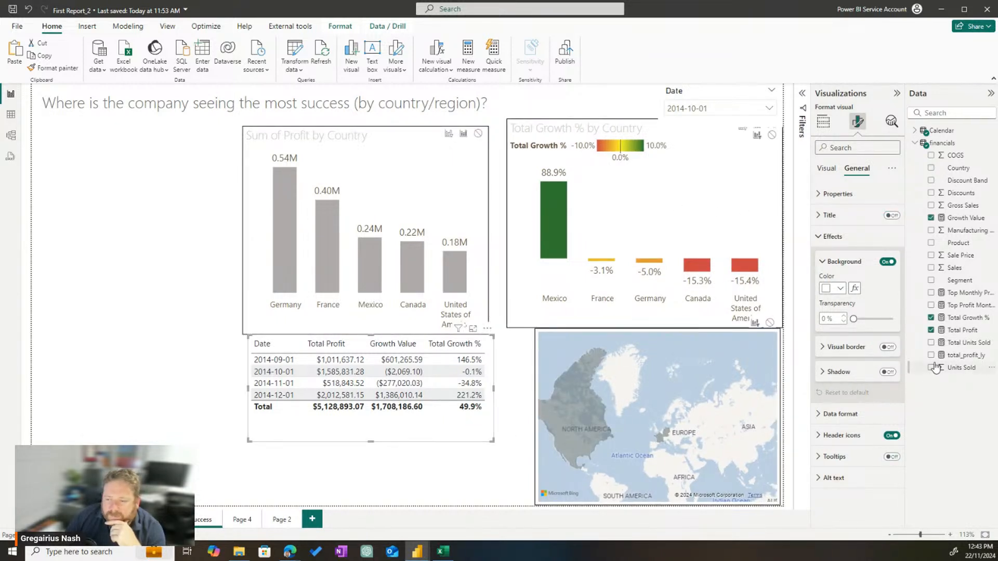
{"action": "left_click", "coordinate": [888, 347]}
{"action": "left_click", "coordinate": [524, 470]}
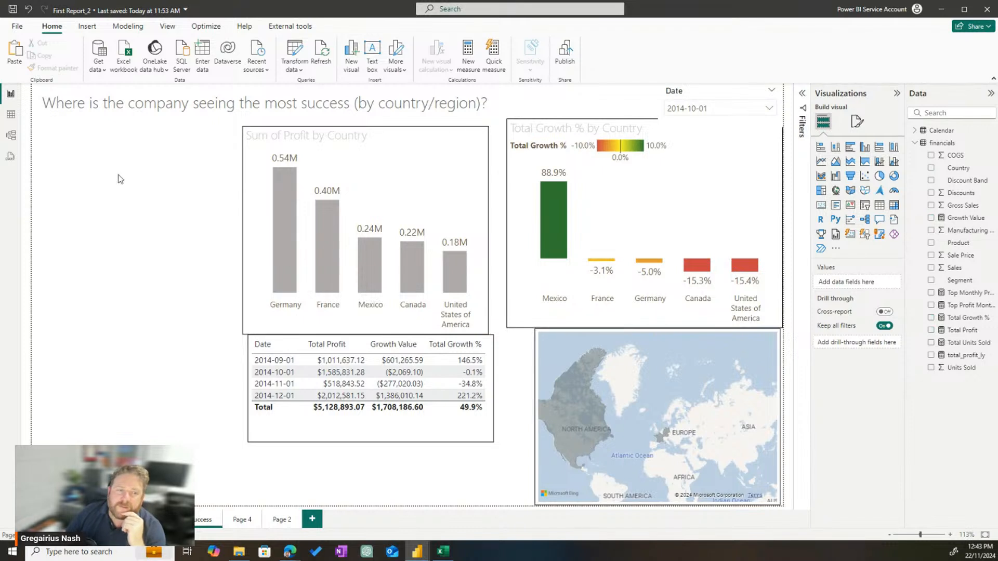
- Turn on the visual border for the Date slicer and deselect it
{"action": "left_click", "coordinate": [682, 118]}
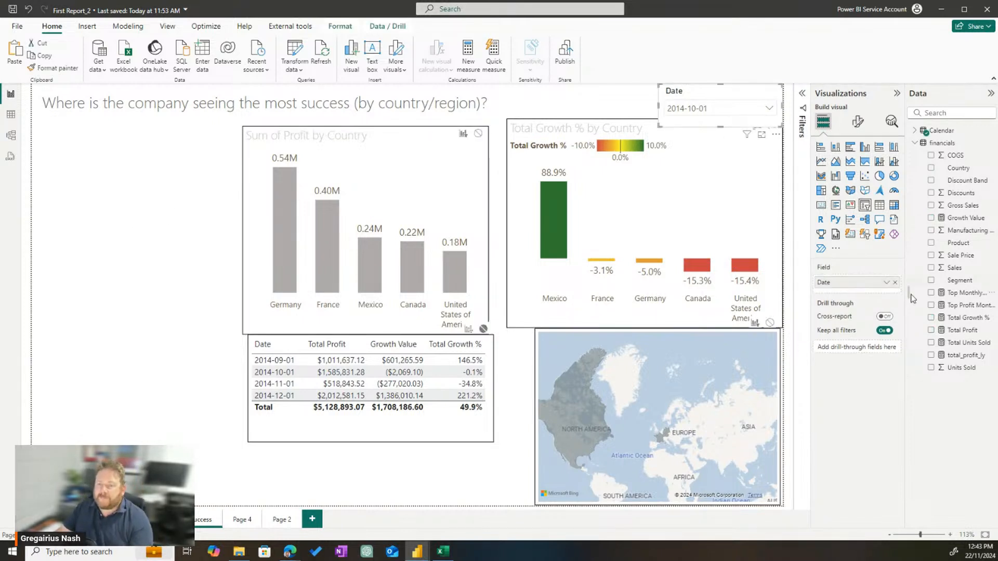
{"action": "left_click", "coordinate": [865, 123]}
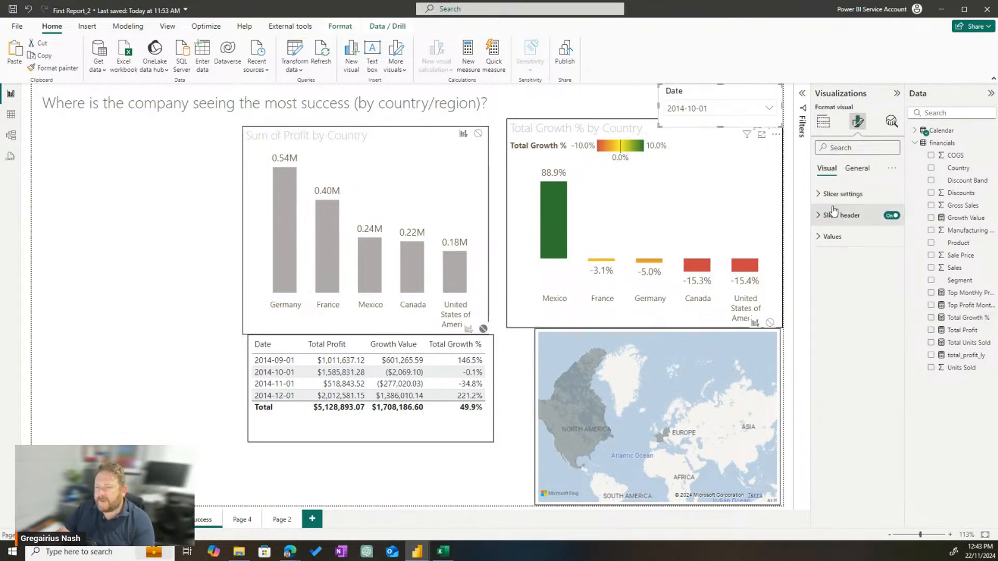
{"action": "left_click", "coordinate": [848, 171]}
{"action": "left_click", "coordinate": [832, 236]}
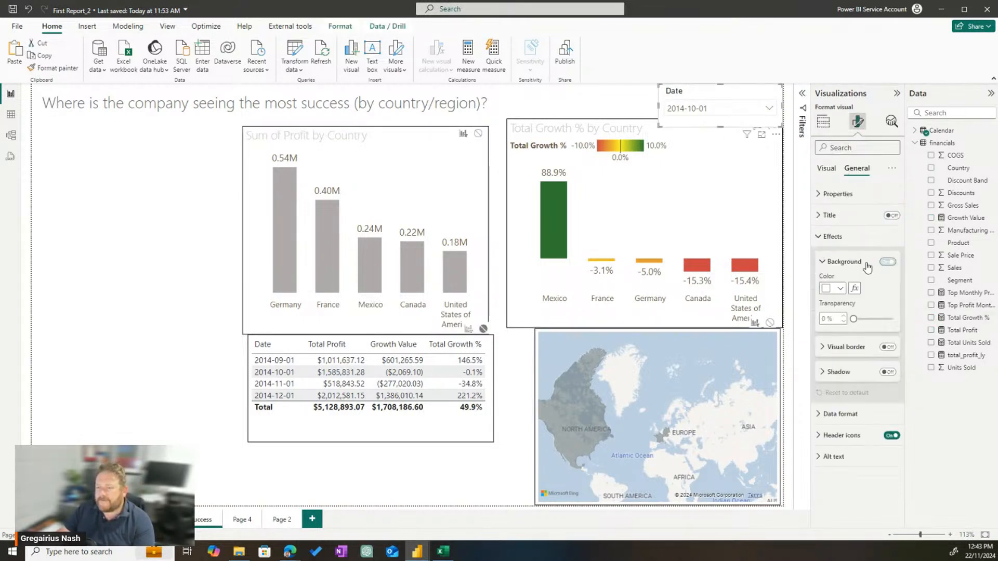
{"action": "left_click", "coordinate": [888, 347]}
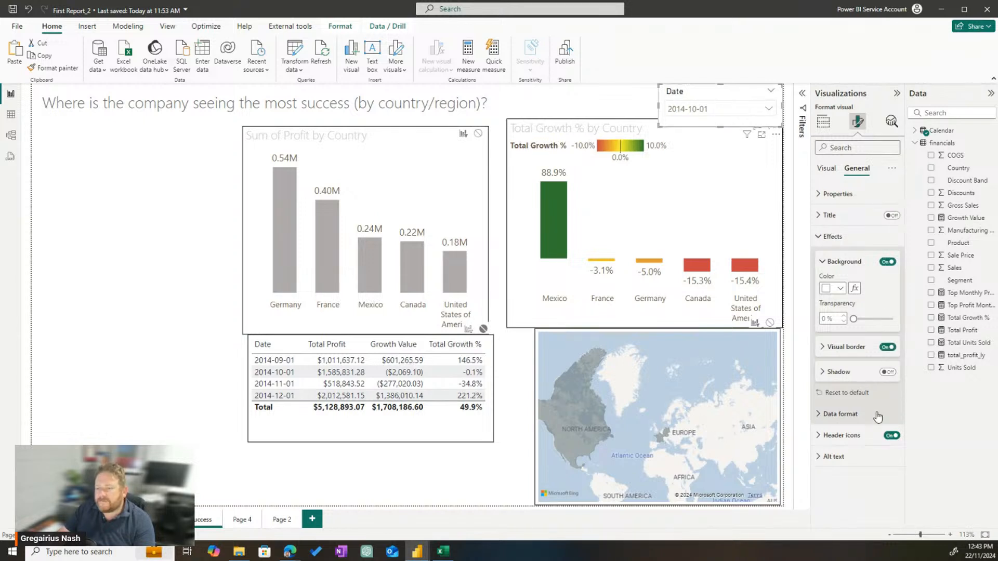
{"action": "left_click", "coordinate": [223, 283]}
- Look over the Executive Summary page and Page 4, and return to the Success page
{"action": "left_click", "coordinate": [93, 519]}
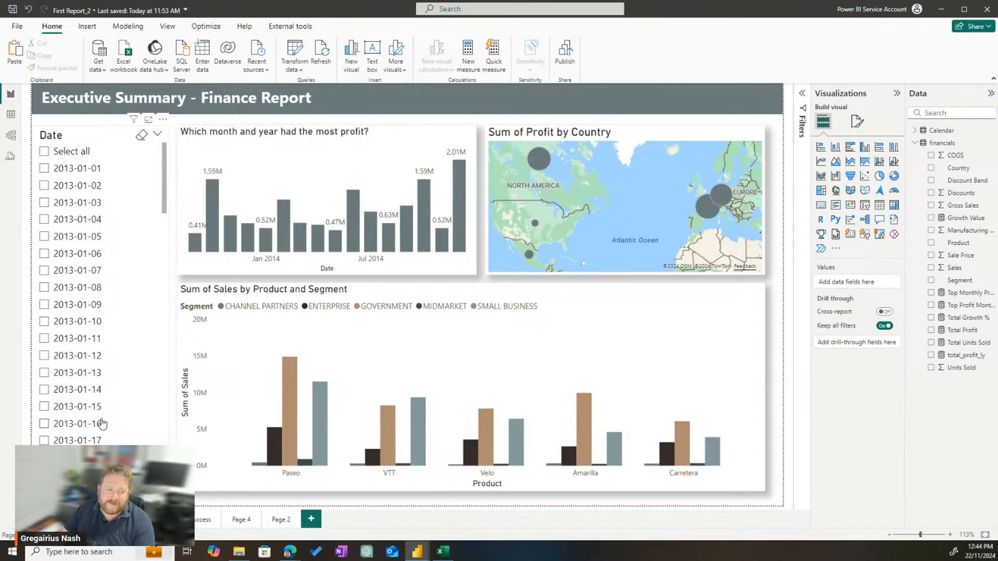
{"action": "left_click", "coordinate": [237, 522]}
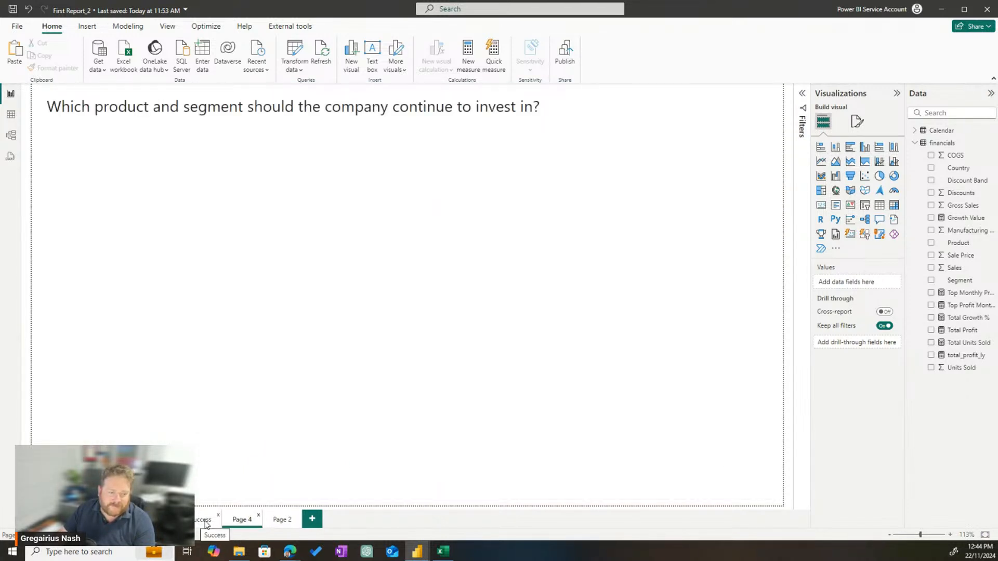
{"action": "left_click", "coordinate": [206, 521]}
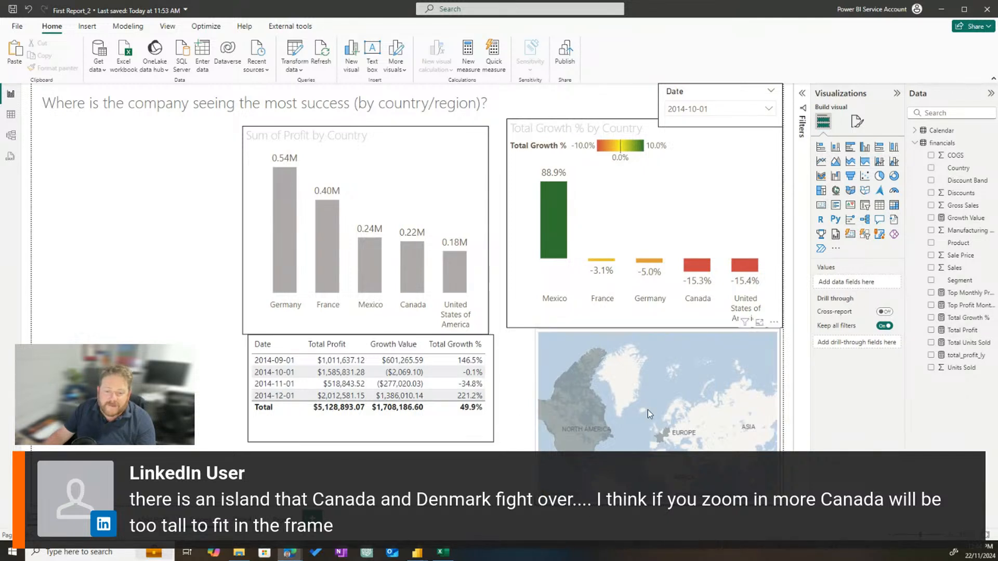
- Cross-filter the page by Canada in the profit chart and examine the map around Denmark and the North Atlantic islands
{"action": "left_click", "coordinate": [416, 284]}
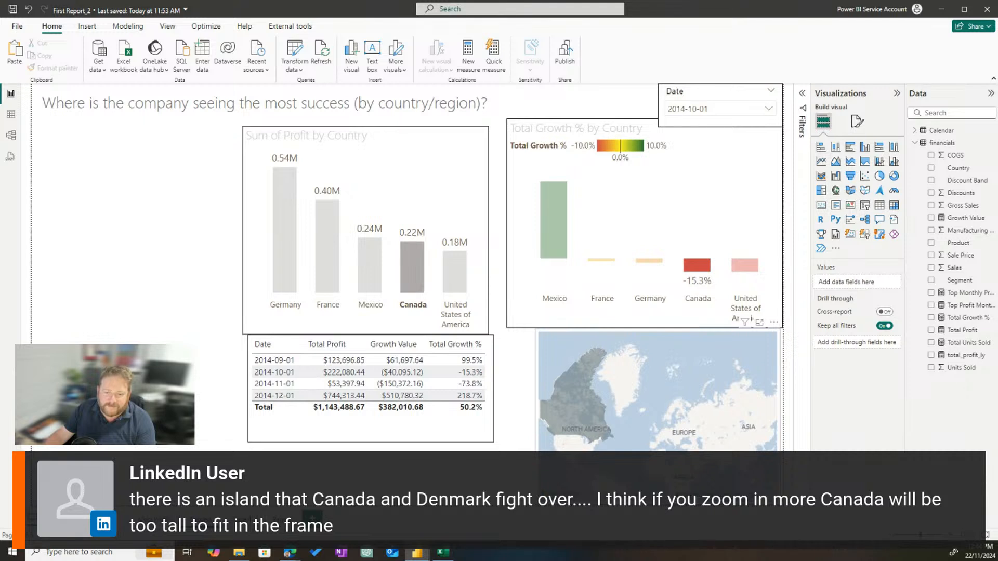
{"action": "mouse_move", "coordinate": [572, 396]}
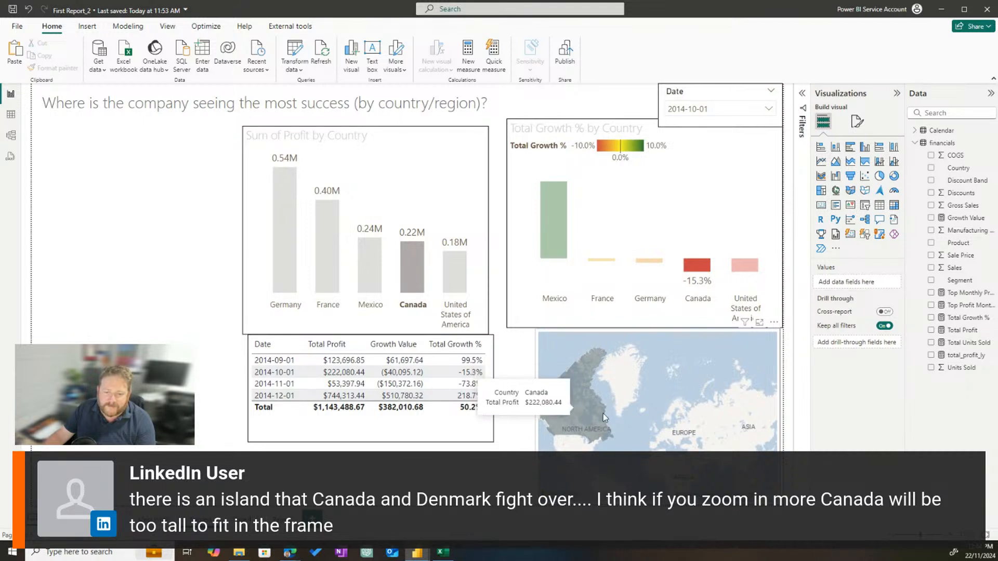
{"action": "scroll", "coordinate": [672, 439], "scroll_direction": "up", "scroll_amount": 3}
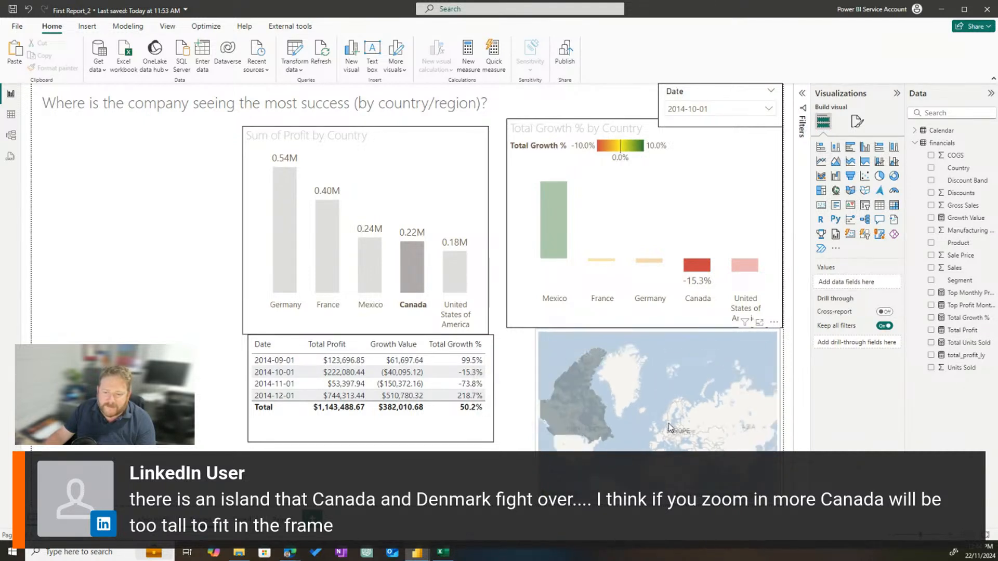
{"action": "scroll", "coordinate": [670, 424], "scroll_direction": "up", "scroll_amount": 3}
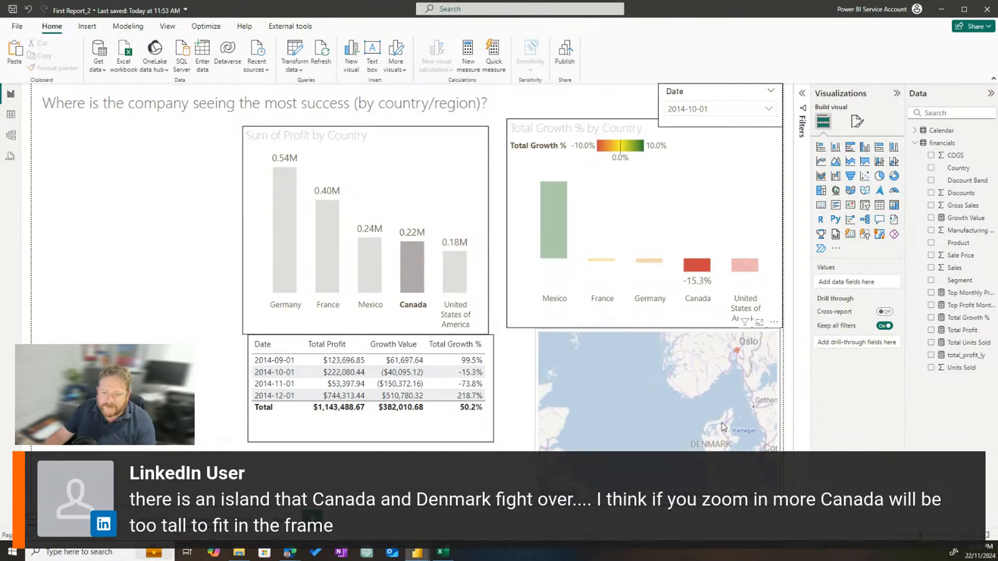
{"action": "scroll", "coordinate": [699, 439], "scroll_direction": "down", "scroll_amount": 2}
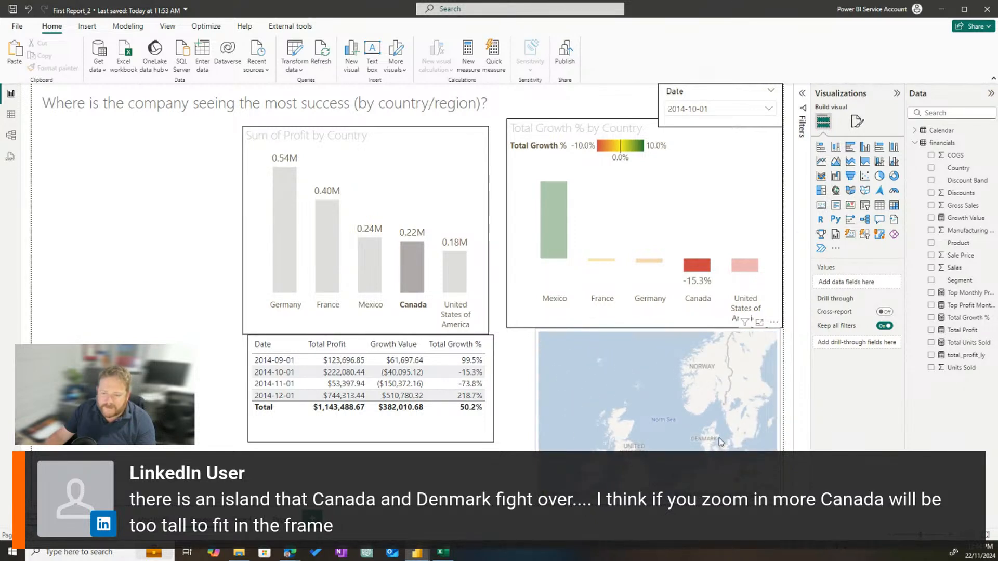
{"action": "scroll", "coordinate": [601, 364], "scroll_direction": "up", "scroll_amount": 5}
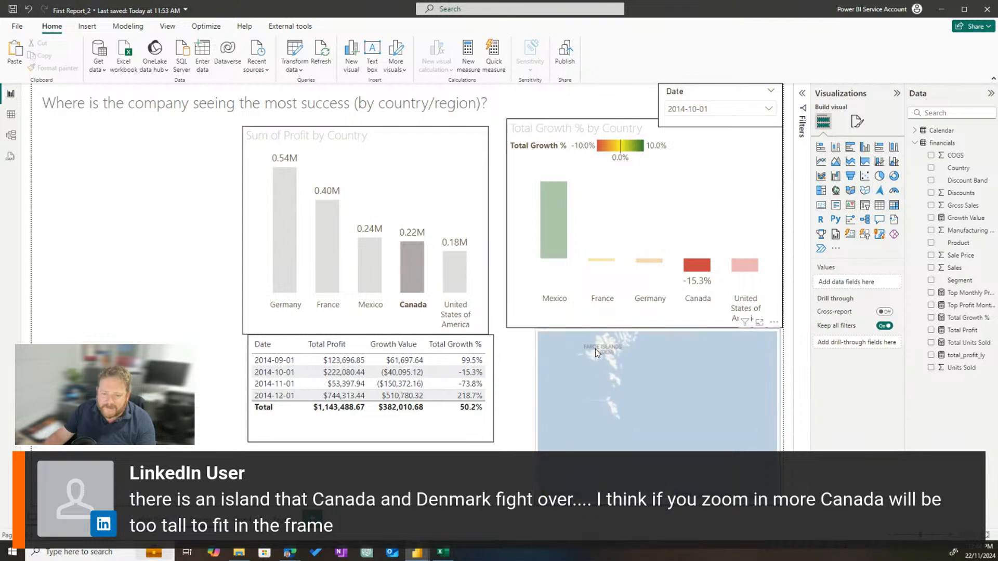
{"action": "scroll", "coordinate": [616, 366], "scroll_direction": "down", "scroll_amount": 5}
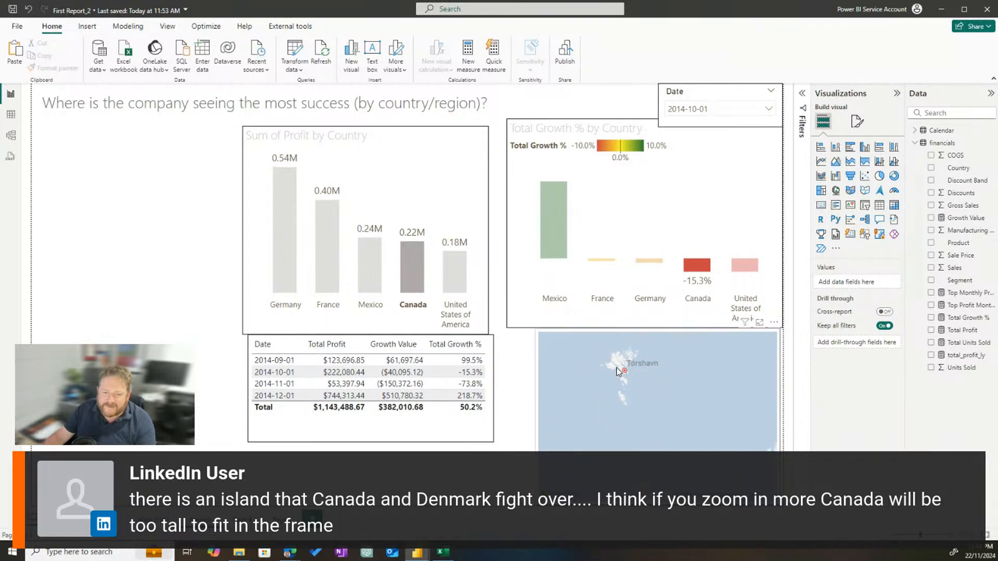
{"action": "scroll", "coordinate": [601, 404], "scroll_direction": "up", "scroll_amount": 5}
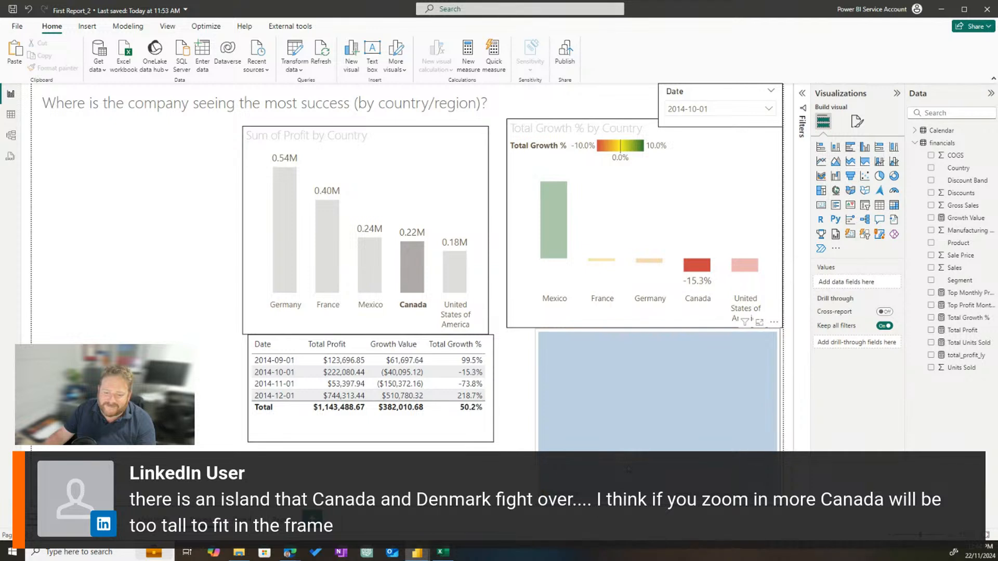
{"action": "scroll", "coordinate": [628, 469], "scroll_direction": "down", "scroll_amount": 5}
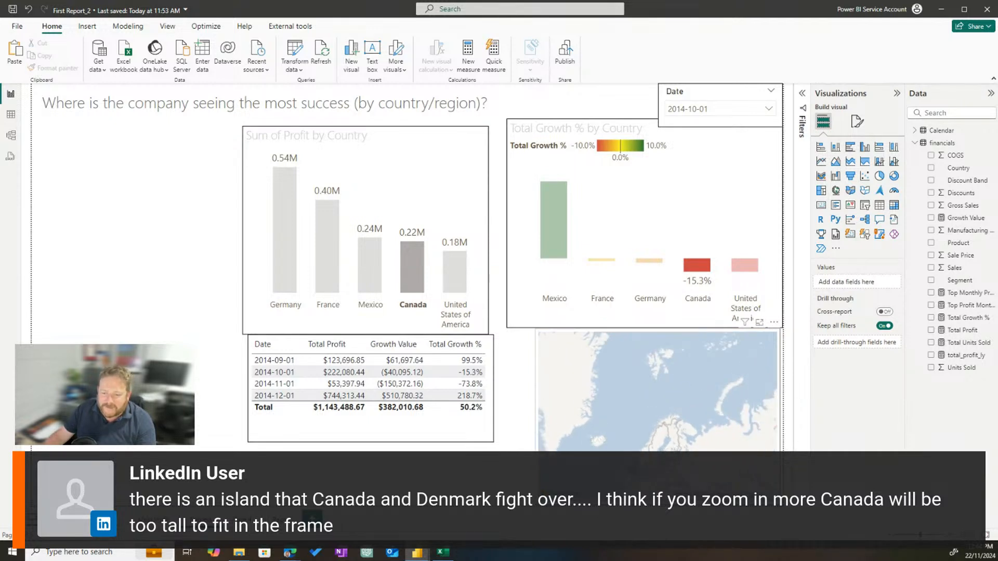
{"action": "scroll", "coordinate": [706, 407], "scroll_direction": "up", "scroll_amount": 5}
- Examine the filled map around Canada's Arctic islands and Greenland at several zoom levels
{"action": "left_click", "coordinate": [695, 408]}
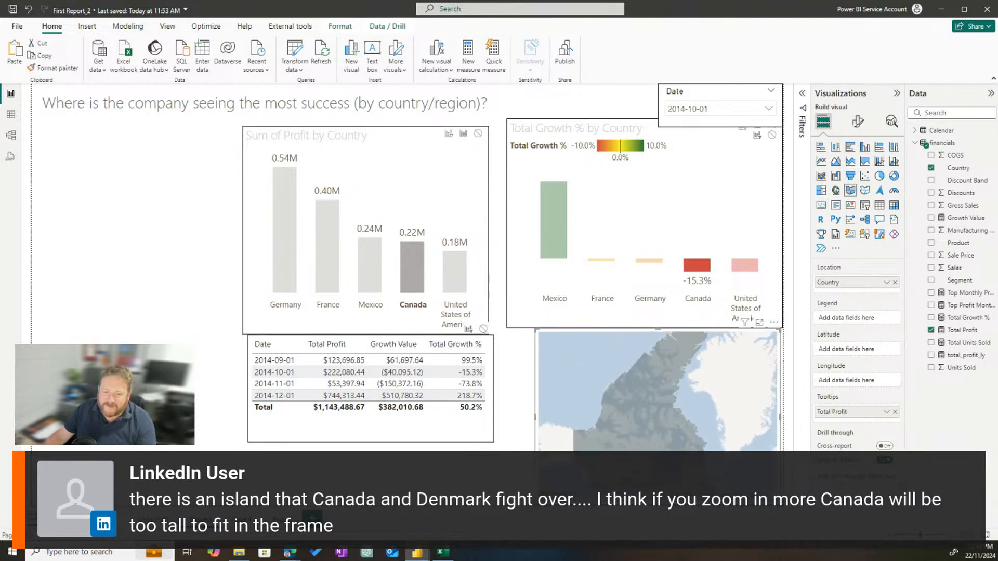
{"action": "scroll", "coordinate": [709, 448], "scroll_direction": "down", "scroll_amount": 5}
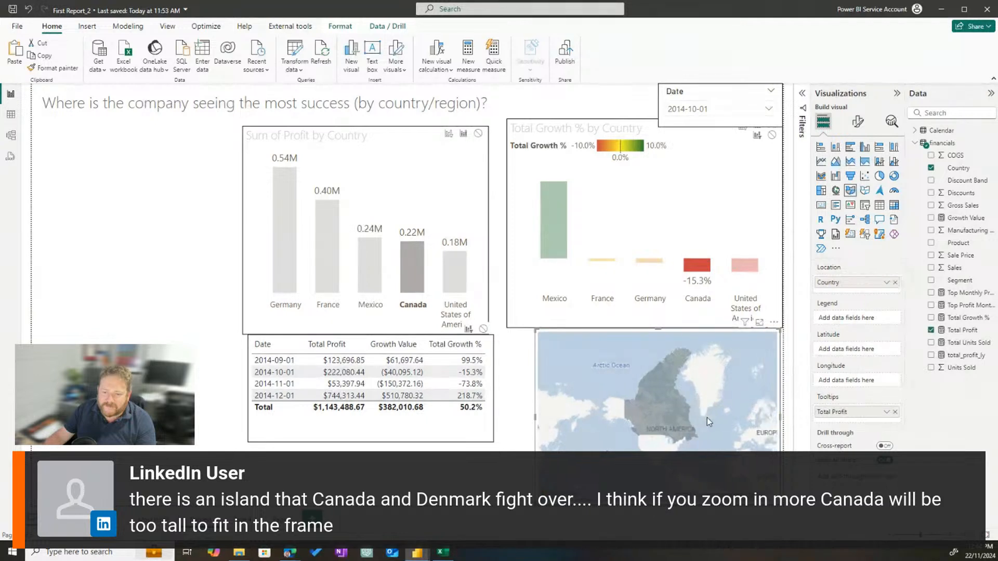
{"action": "scroll", "coordinate": [696, 391], "scroll_direction": "up", "scroll_amount": 5}
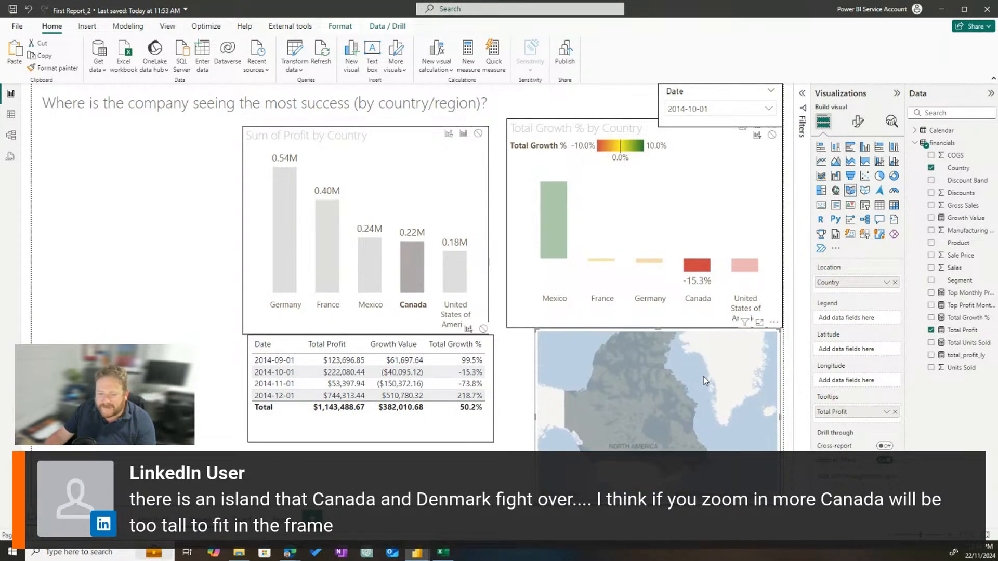
{"action": "scroll", "coordinate": [694, 389], "scroll_direction": "up", "scroll_amount": 3}
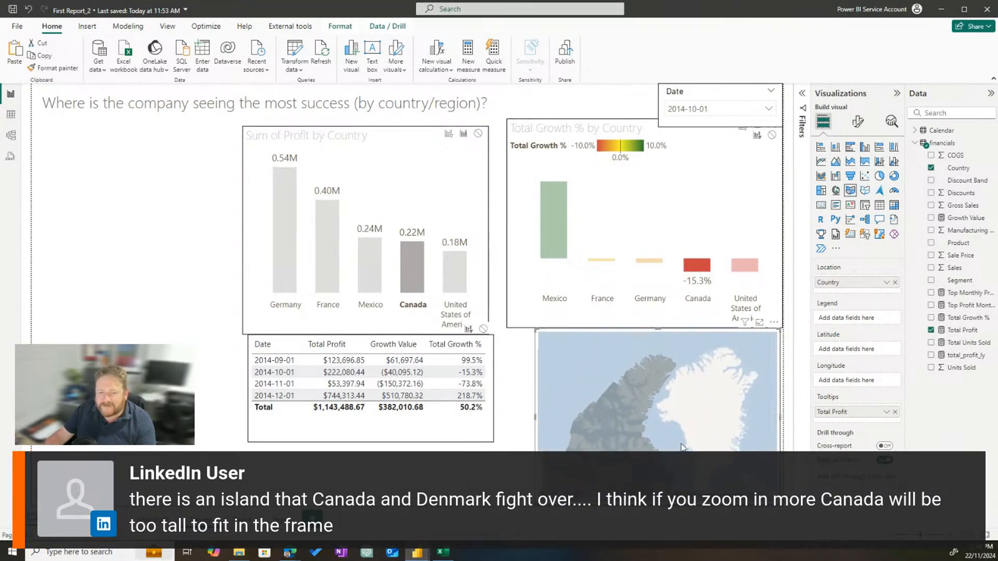
{"action": "scroll", "coordinate": [657, 351], "scroll_direction": "up", "scroll_amount": 2}
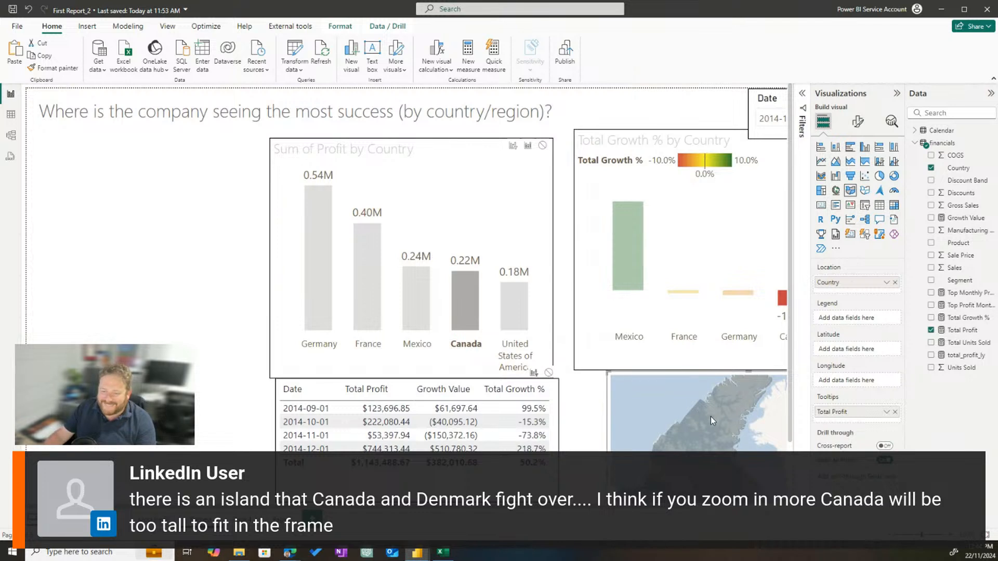
{"action": "scroll", "coordinate": [710, 415], "scroll_direction": "down", "scroll_amount": 3}
{"action": "scroll", "coordinate": [656, 382], "scroll_direction": "up", "scroll_amount": 4}
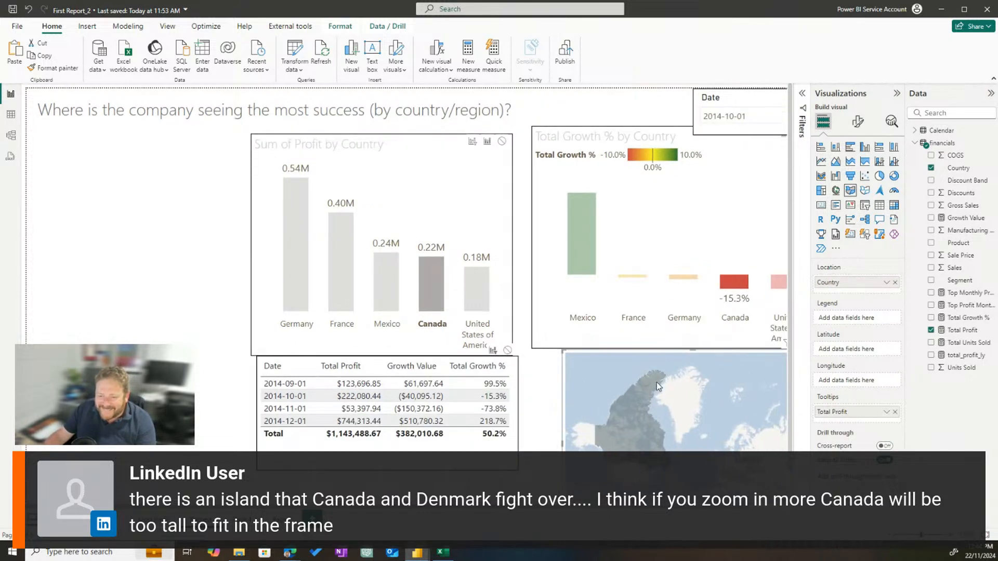
{"action": "scroll", "coordinate": [665, 395], "scroll_direction": "up", "scroll_amount": 1}
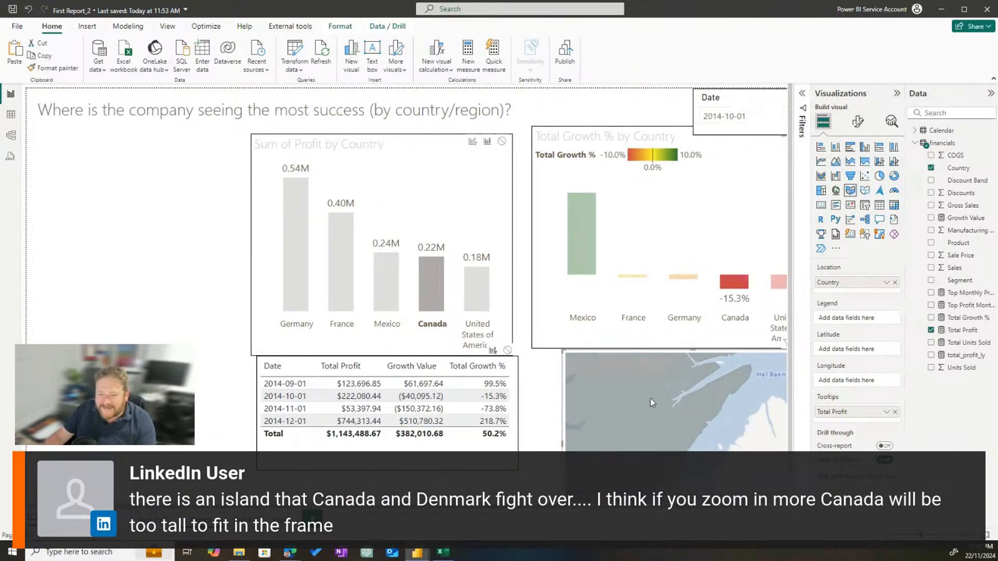
{"action": "scroll", "coordinate": [660, 395], "scroll_direction": "down", "scroll_amount": 2}
{"action": "left_click_drag", "start_coordinate": [668, 398], "coordinate": [672, 491]}
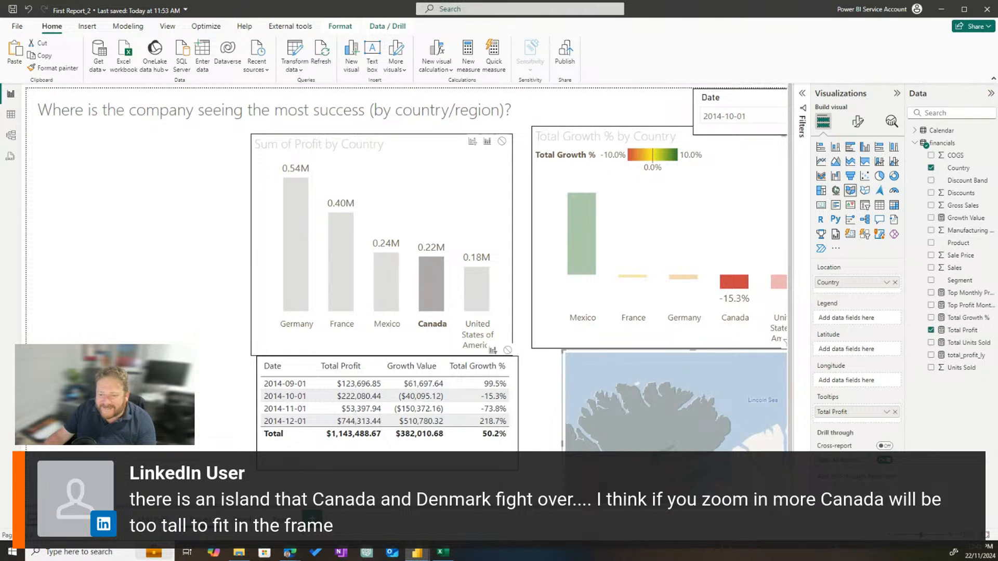
{"action": "scroll", "coordinate": [669, 435], "scroll_direction": "down", "scroll_amount": 2}
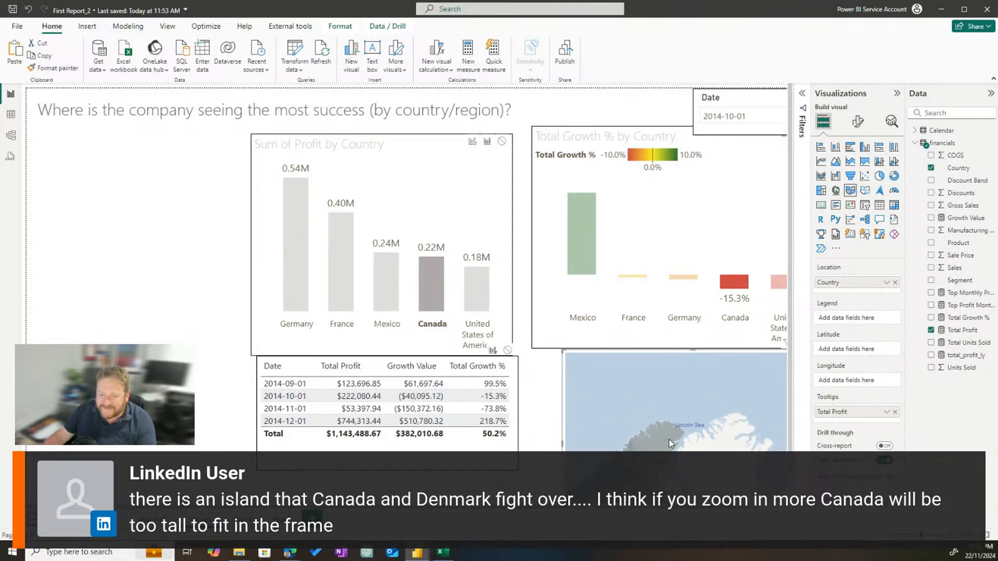
{"action": "scroll", "coordinate": [693, 389], "scroll_direction": "up", "scroll_amount": 2}
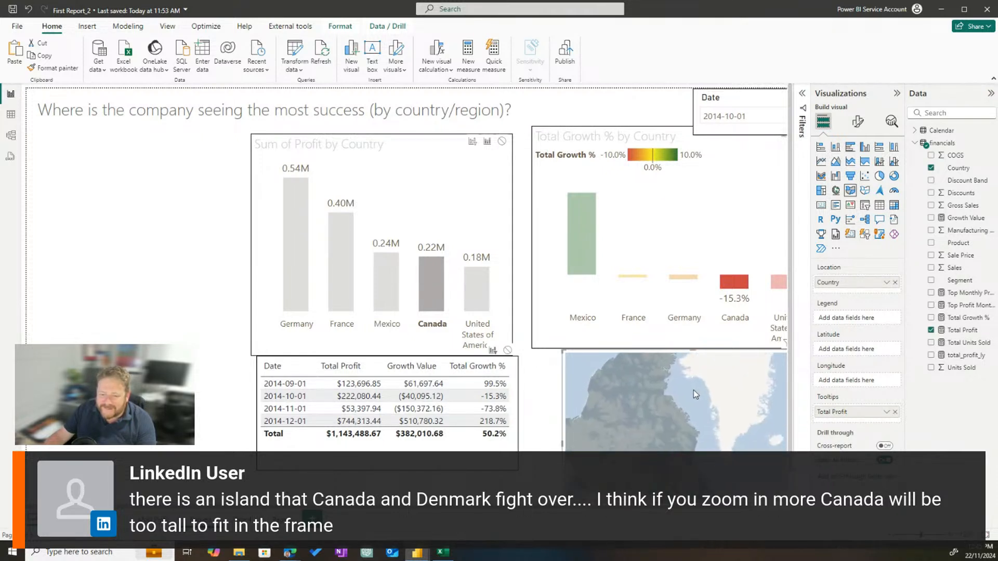
{"action": "scroll", "coordinate": [654, 367], "scroll_direction": "down", "scroll_amount": 2}
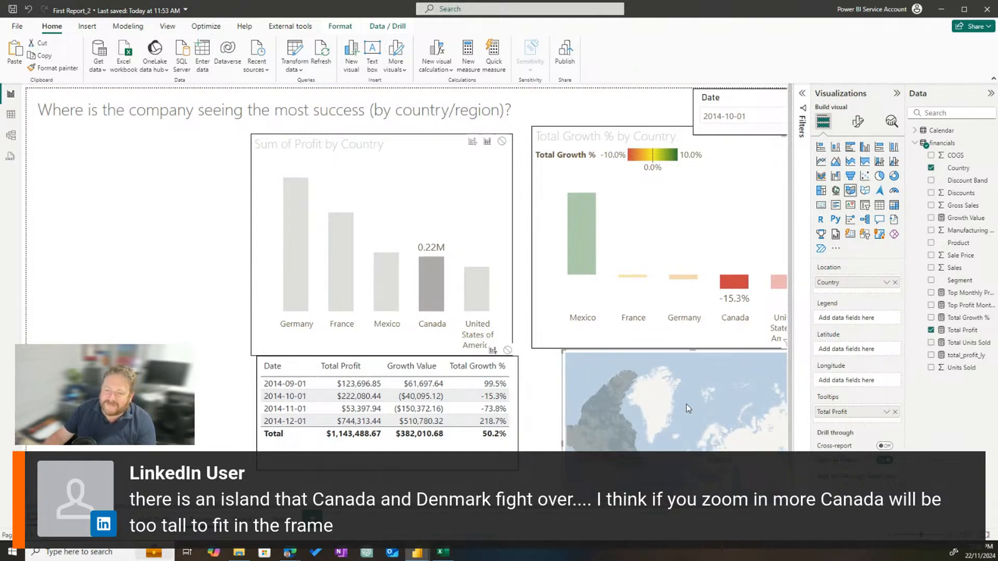
- Test cross-filtering the page by selecting countries on the map, and filter it by Canada in the profit chart
{"action": "left_click", "coordinate": [678, 416]}
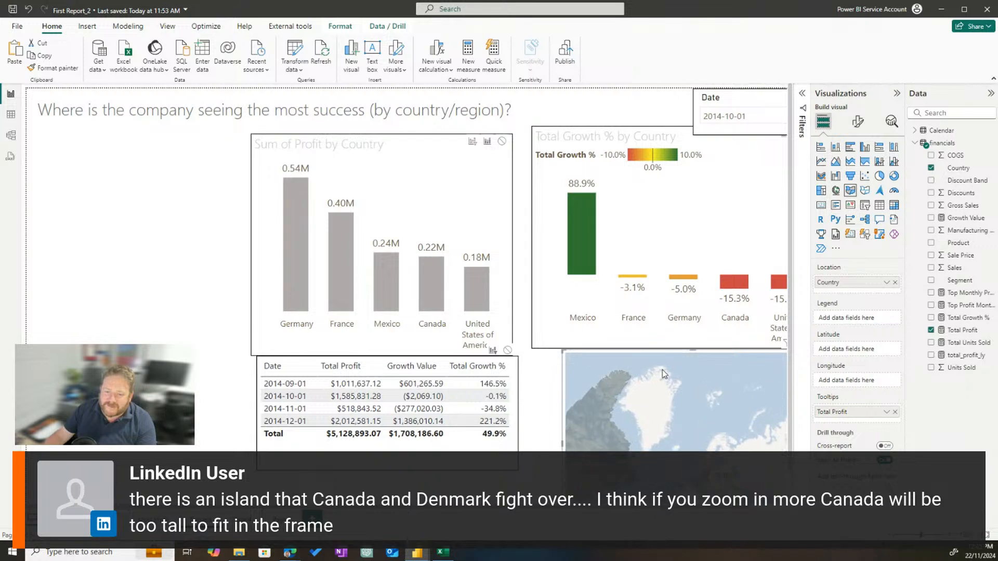
{"action": "scroll", "coordinate": [663, 370], "scroll_direction": "up", "scroll_amount": 3}
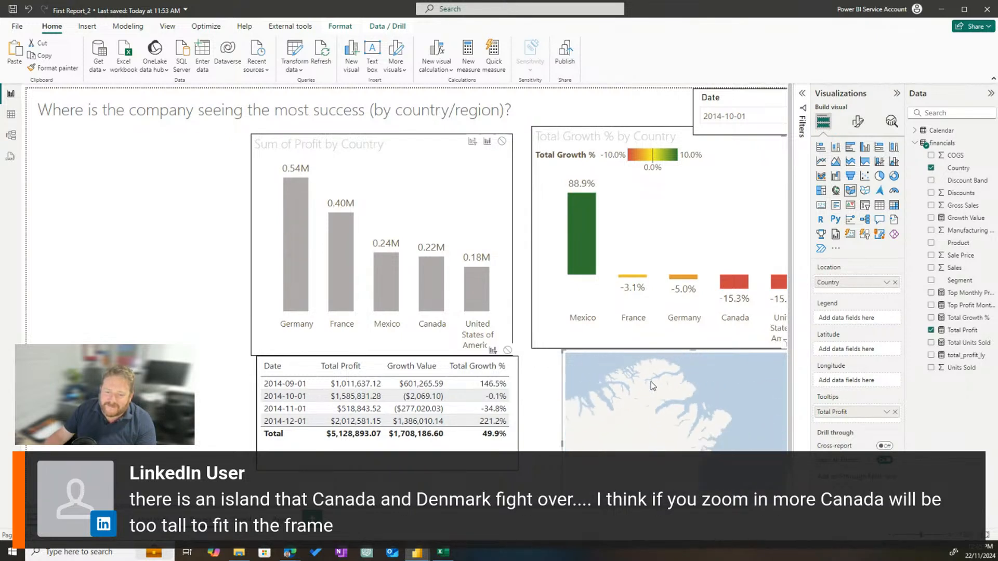
{"action": "scroll", "coordinate": [650, 382], "scroll_direction": "down", "scroll_amount": 3}
{"action": "left_click", "coordinate": [616, 401]}
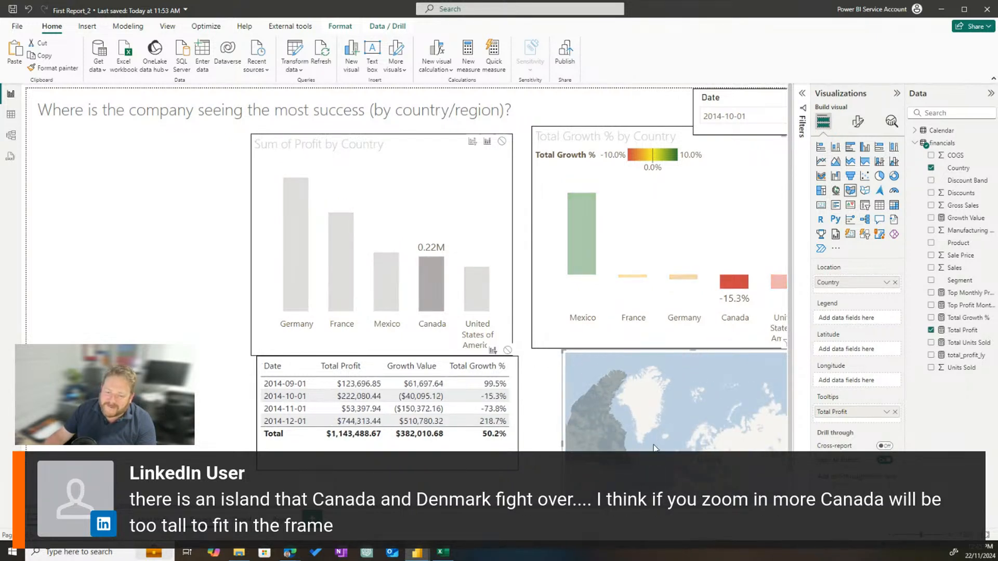
{"action": "left_click", "coordinate": [615, 398]}
{"action": "left_click", "coordinate": [615, 398]}
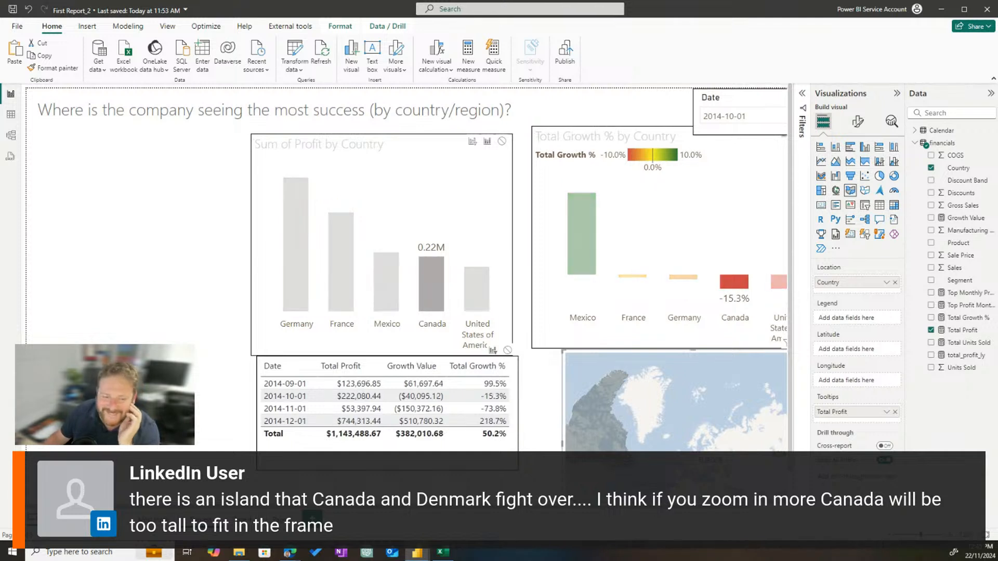
{"action": "left_click", "coordinate": [597, 467]}
{"action": "left_click", "coordinate": [590, 490]}
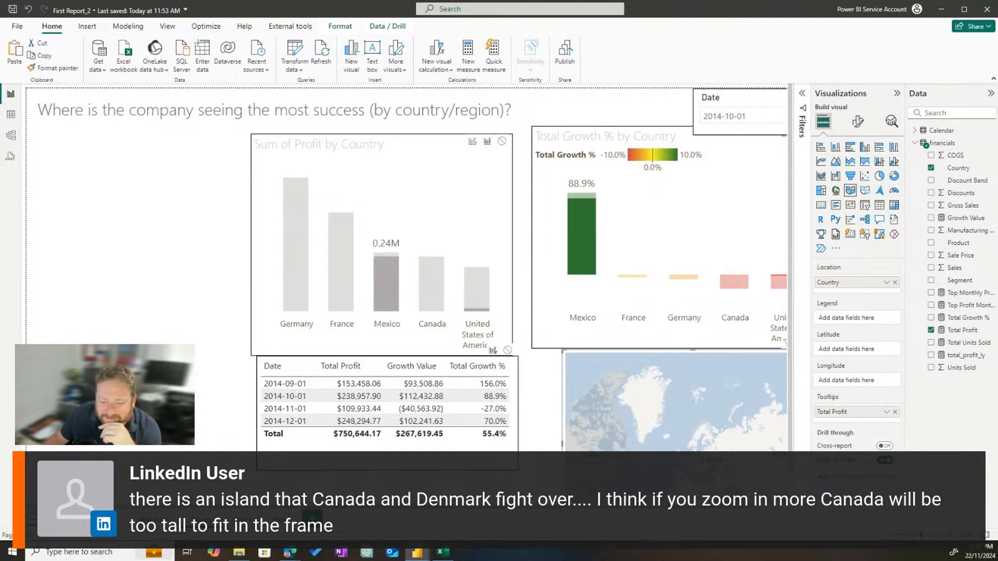
{"action": "left_click", "coordinate": [608, 438]}
{"action": "left_click", "coordinate": [612, 429]}
{"action": "left_click", "coordinate": [611, 425]}
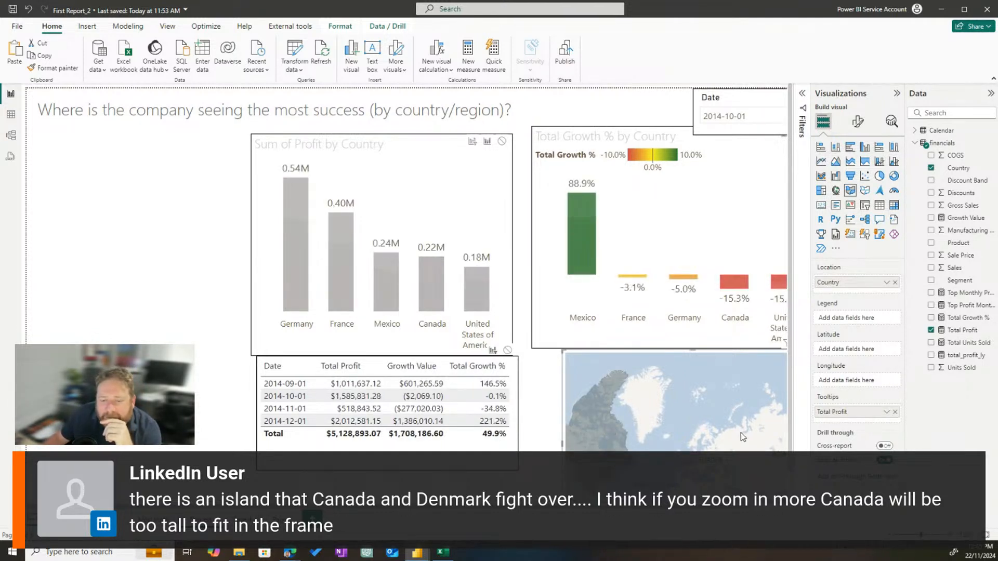
{"action": "left_click_drag", "start_coordinate": [682, 407], "coordinate": [715, 432]}
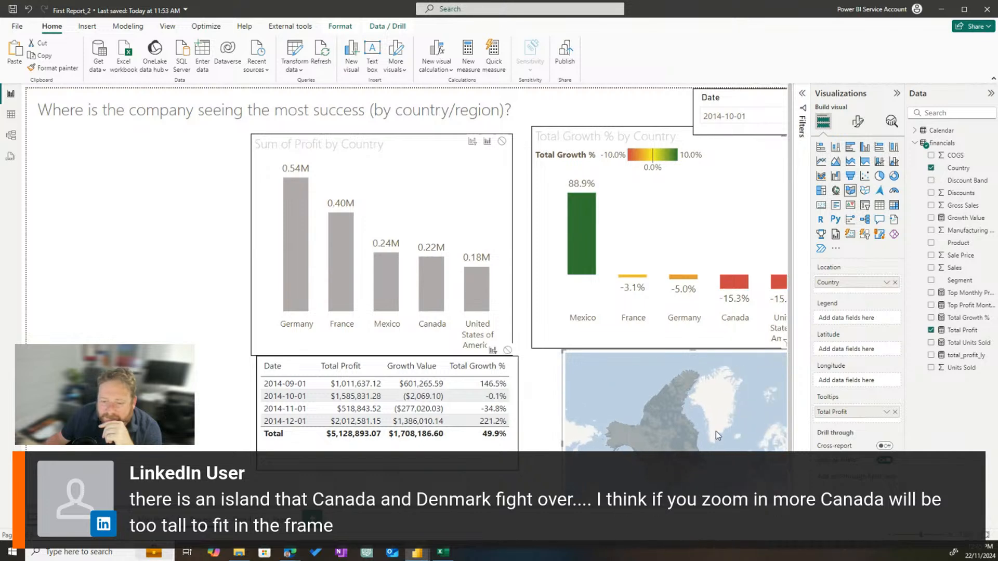
{"action": "left_click", "coordinate": [426, 294]}
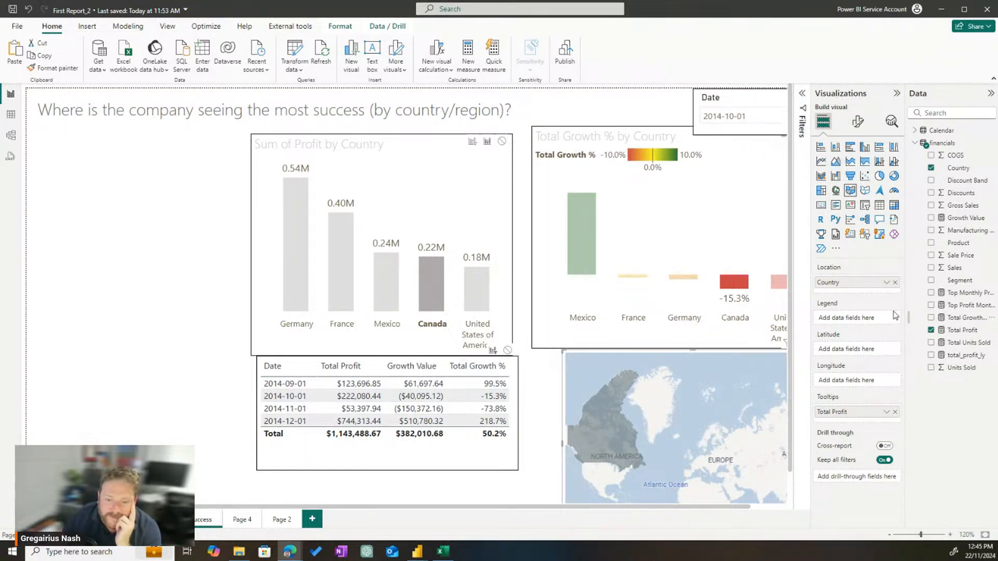
- Collapse the Visualizations pane and set the page view to Fit to width after trying Actual size
{"action": "left_click", "coordinate": [897, 93]}
{"action": "scroll", "coordinate": [381, 253], "scroll_direction": "down", "scroll_amount": 1}
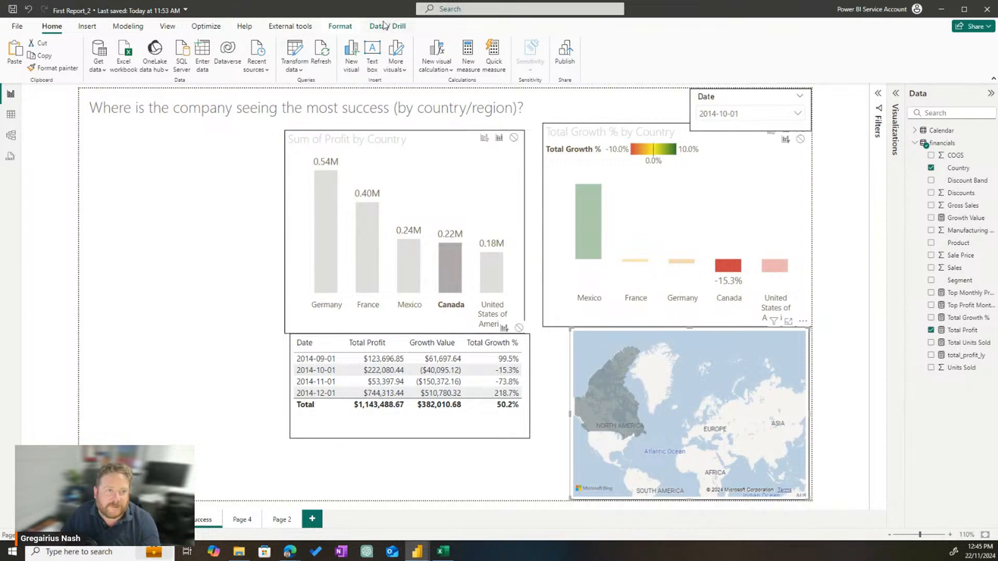
{"action": "left_click", "coordinate": [171, 26]}
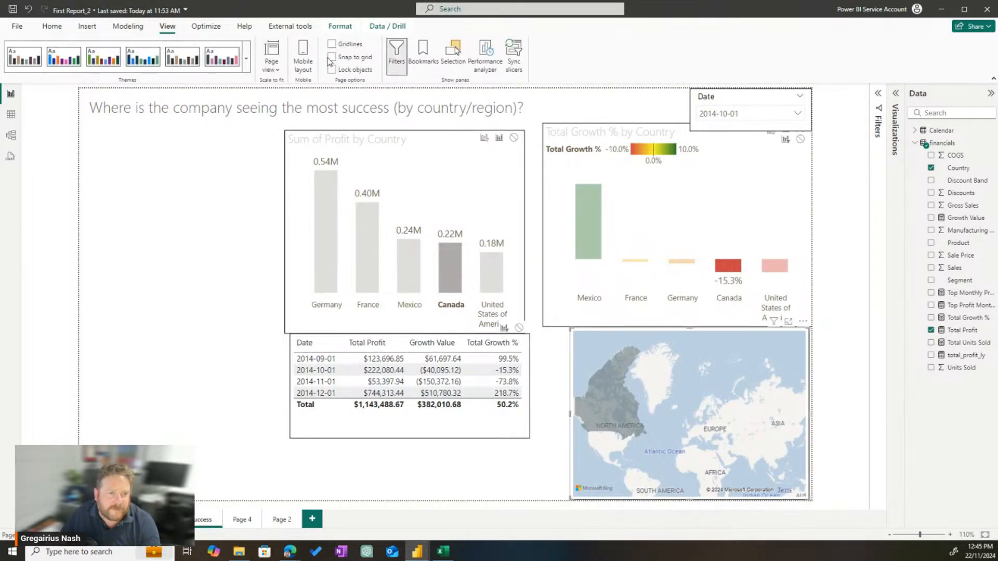
{"action": "left_click", "coordinate": [275, 63]}
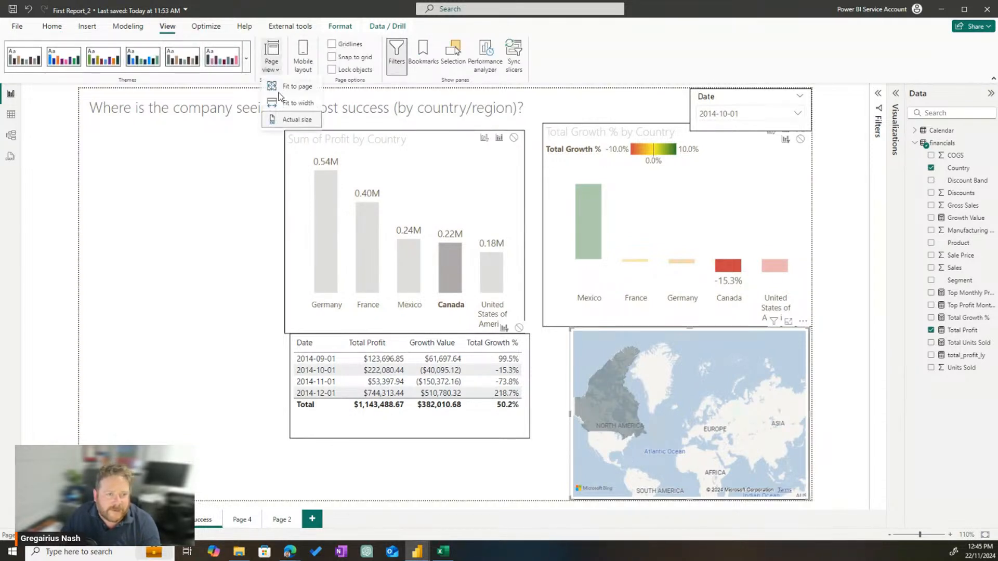
{"action": "left_click", "coordinate": [289, 121]}
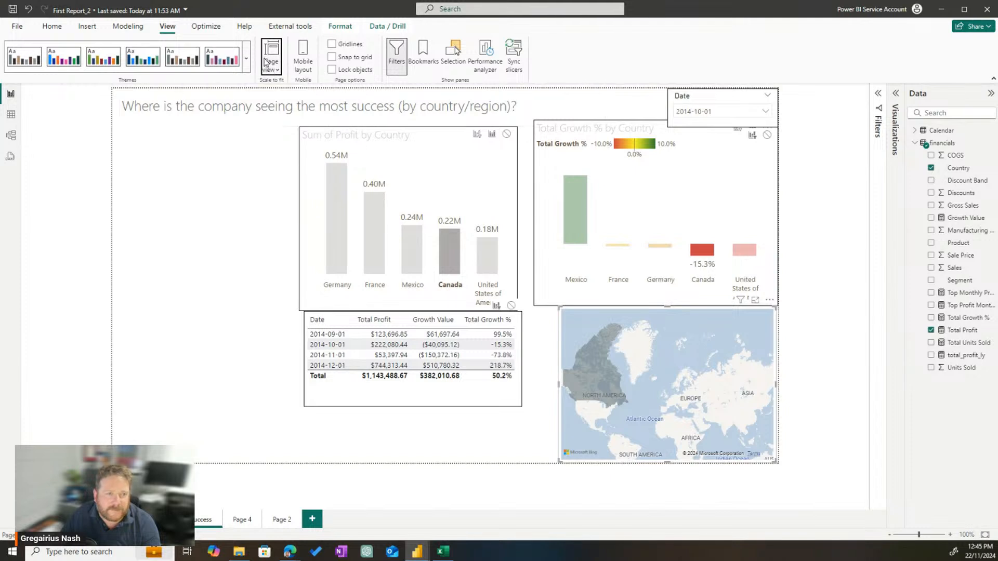
{"action": "left_click", "coordinate": [274, 65]}
{"action": "left_click", "coordinate": [297, 102]}
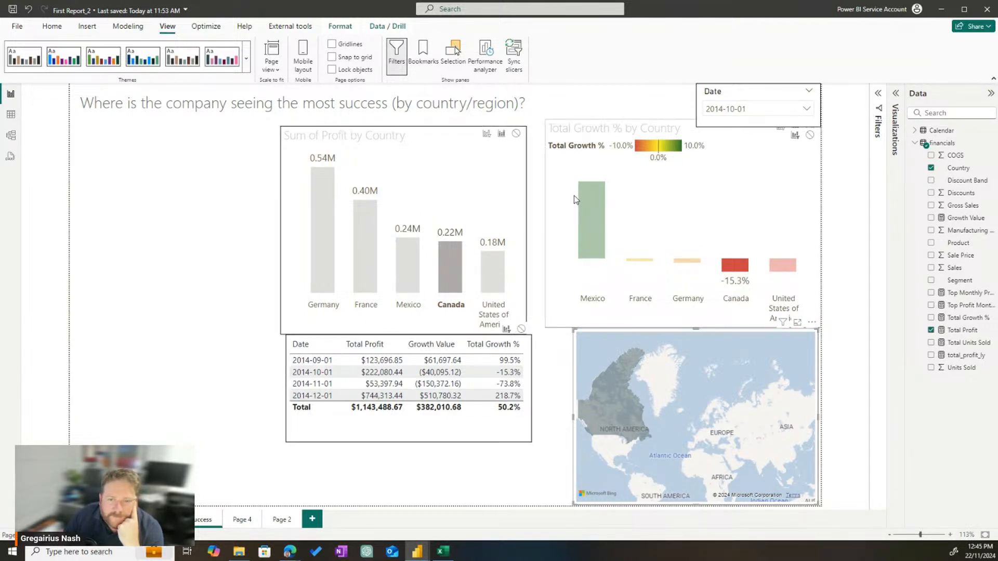
- Align the profit and growth charts side by side, and fit the map beneath the growth chart at the same width
{"action": "mouse_move", "coordinate": [473, 186]}
{"action": "left_mouse_down"}
{"action": "mouse_move", "coordinate": [448, 181]}
{"action": "mouse_move", "coordinate": [478, 189]}
{"action": "left_mouse_up"}
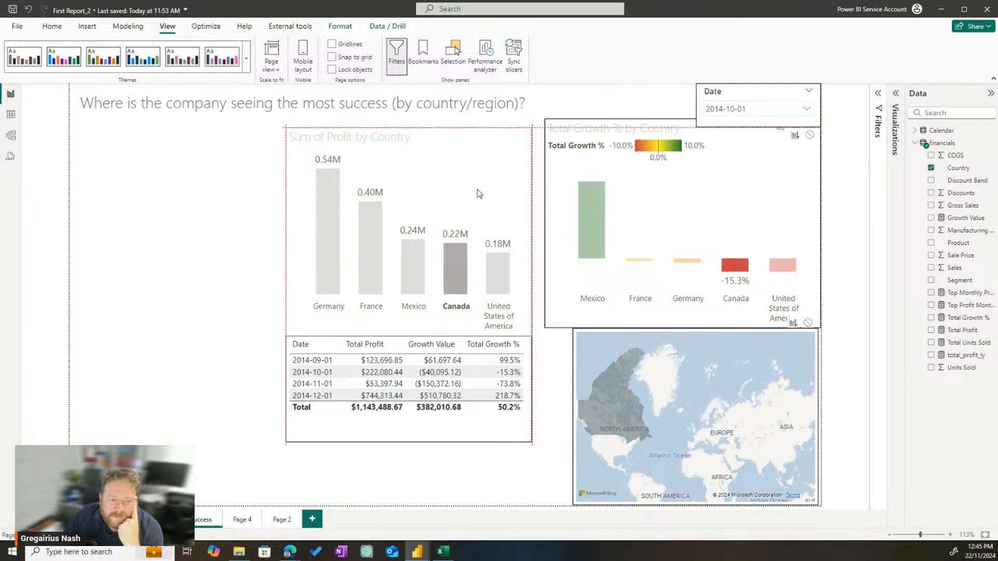
{"action": "left_click_drag", "start_coordinate": [554, 277], "coordinate": [548, 277]}
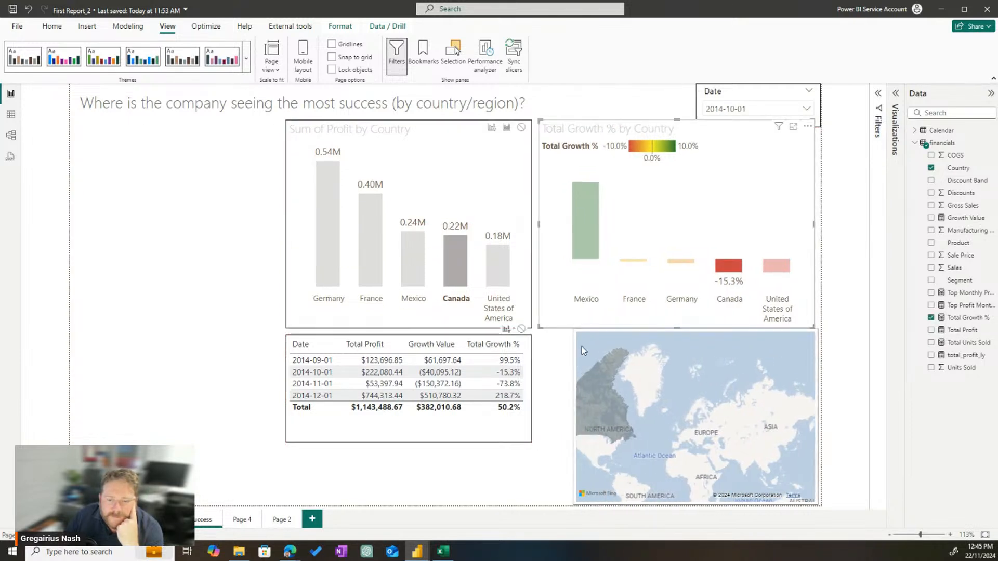
{"action": "left_click", "coordinate": [578, 333]}
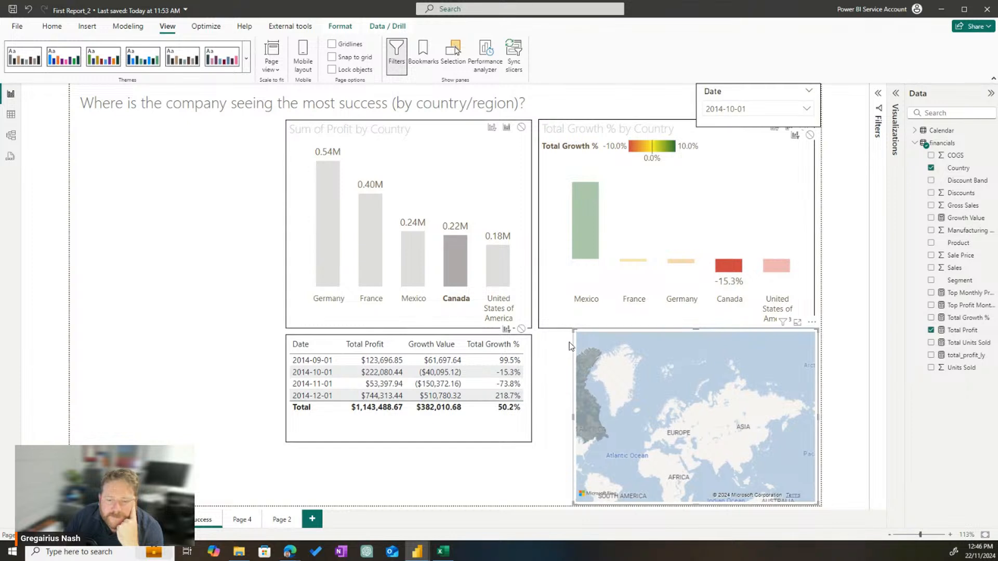
{"action": "left_click_drag", "start_coordinate": [573, 342], "coordinate": [538, 360]}
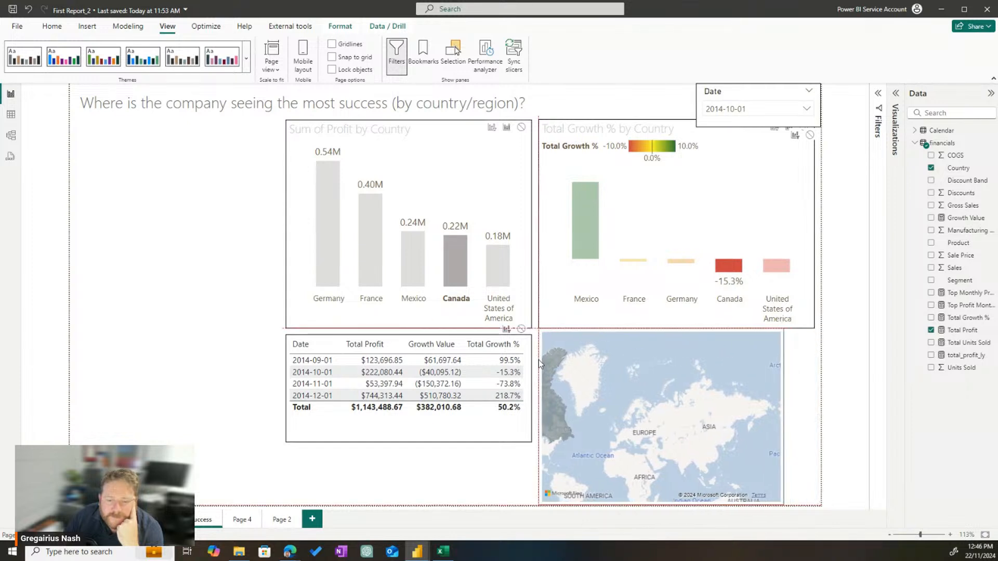
{"action": "left_click", "coordinate": [659, 342]}
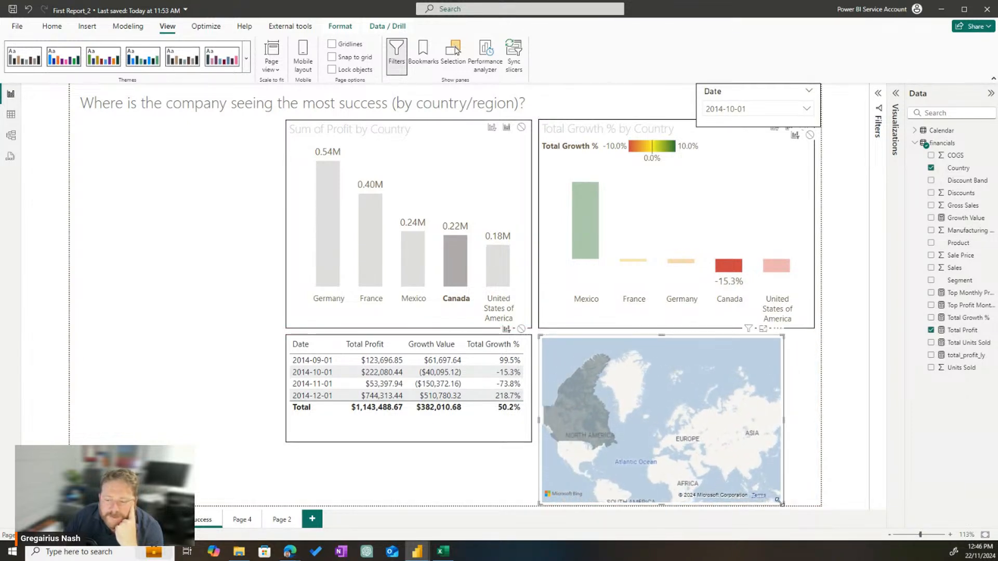
{"action": "left_click_drag", "start_coordinate": [784, 504], "coordinate": [813, 497]}
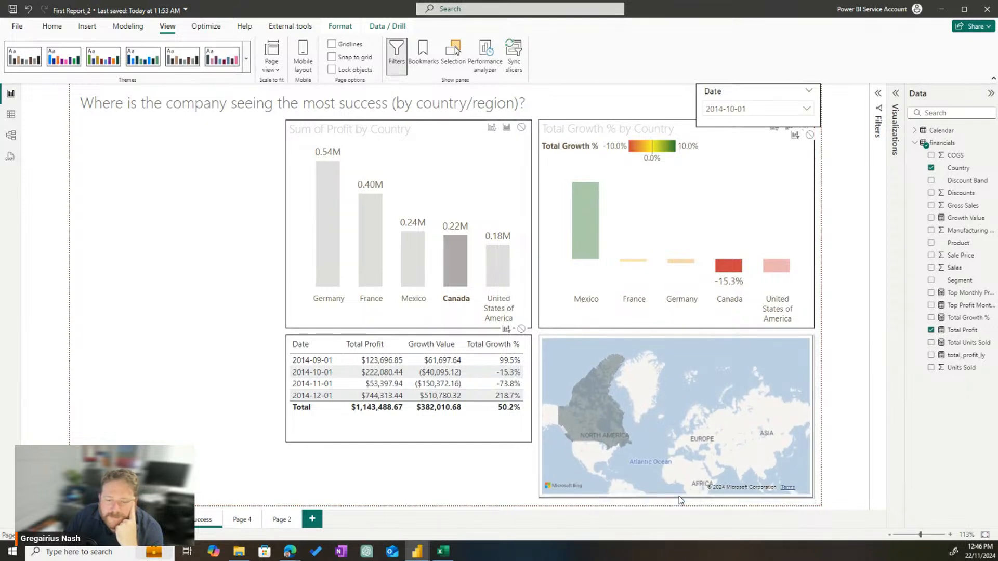
- Extend the table down to the map's lower edge, and shorten the Date slicer and shift it above the growth chart
{"action": "left_click", "coordinate": [408, 440]}
{"action": "left_click_drag", "start_coordinate": [409, 442], "coordinate": [408, 498]}
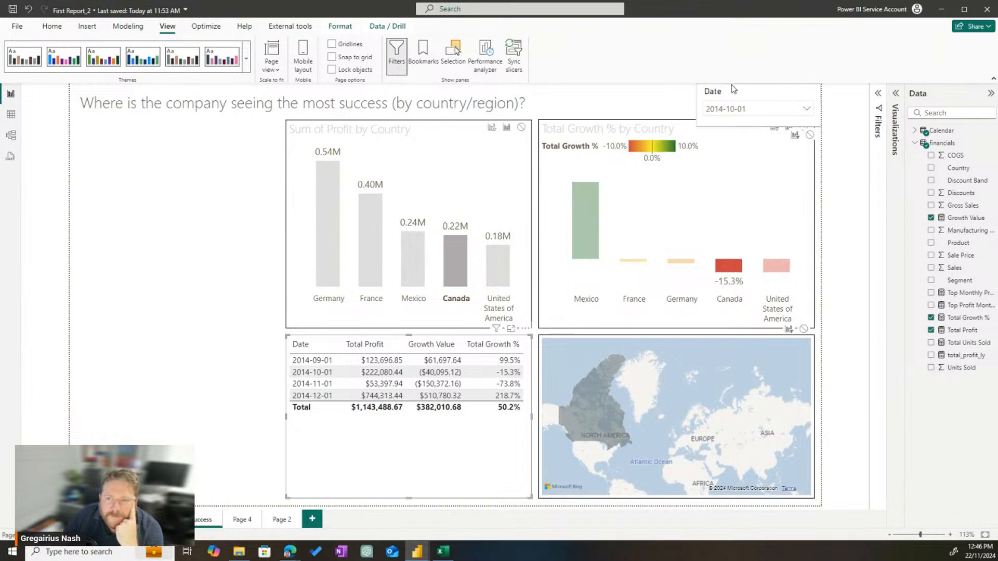
{"action": "left_click", "coordinate": [775, 99]}
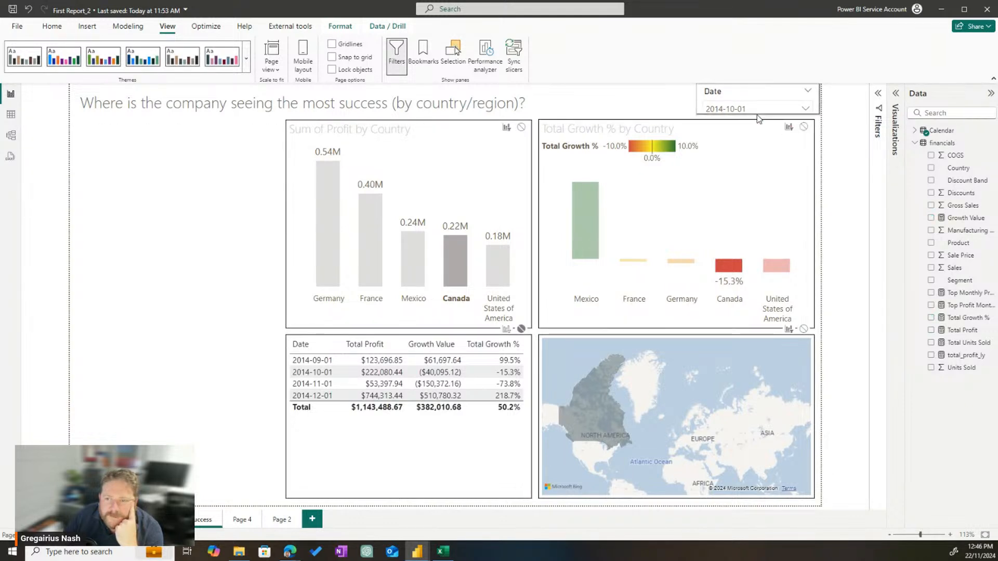
{"action": "left_click_drag", "start_coordinate": [763, 96], "coordinate": [692, 93]}
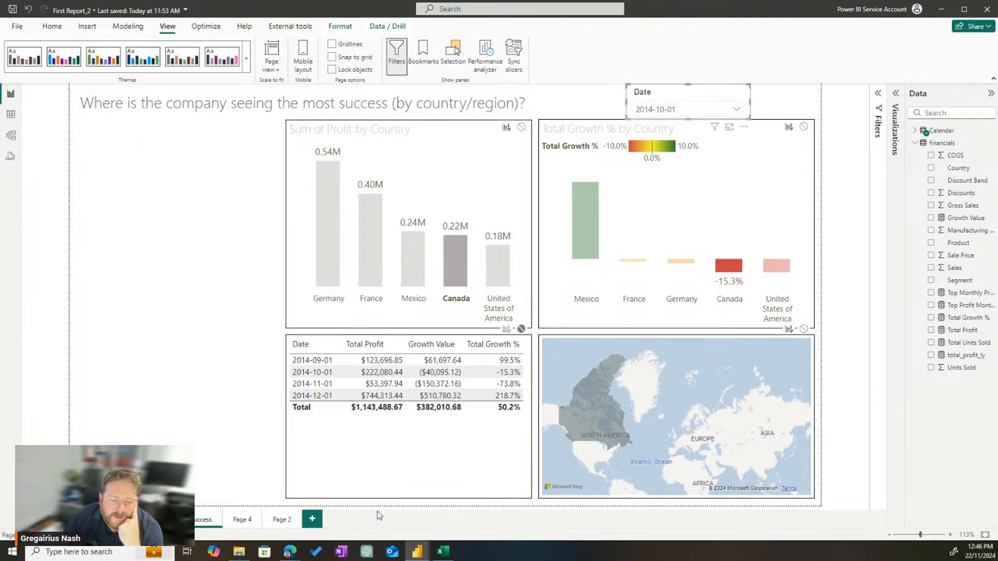
- Switch to the browser to view the PowerBI.tips Layouts – Microsoft – Sept 2018 page, and return to the Power BI report
{"action": "mouse_move", "coordinate": [290, 551]}
{"action": "left_click", "coordinate": [479, 474]}
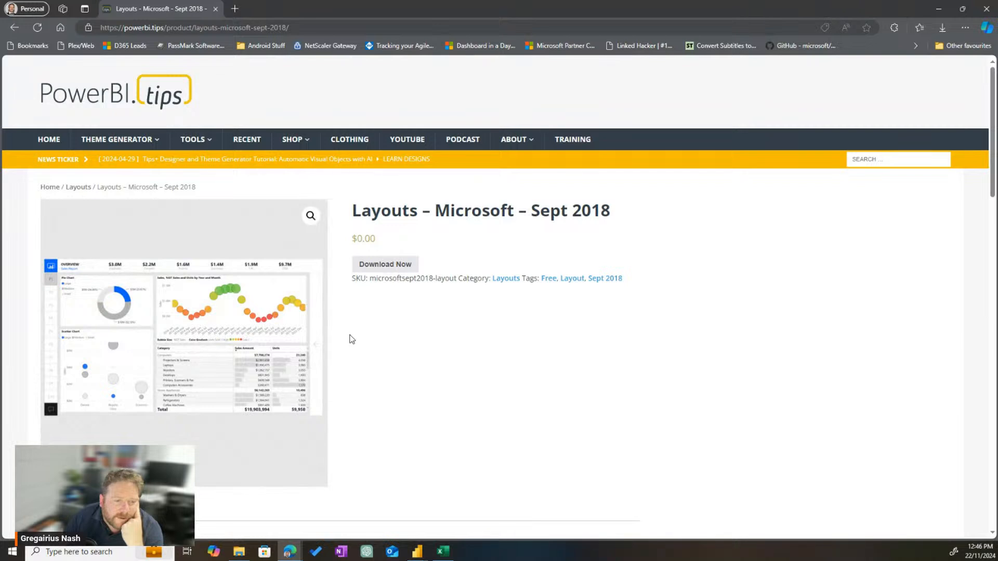
{"action": "left_click", "coordinate": [939, 10]}
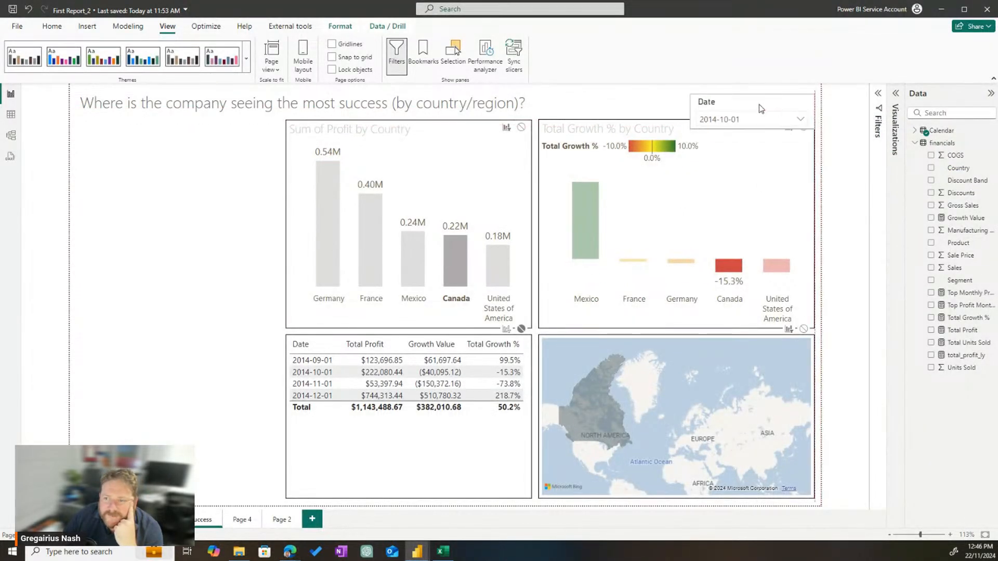
- Move the Date slicer beneath the page title at the left margin, and extend the profit chart leftward to just beside the slicer
{"action": "left_click_drag", "start_coordinate": [760, 108], "coordinate": [220, 183]}
{"action": "left_click_drag", "start_coordinate": [159, 147], "coordinate": [140, 132]}
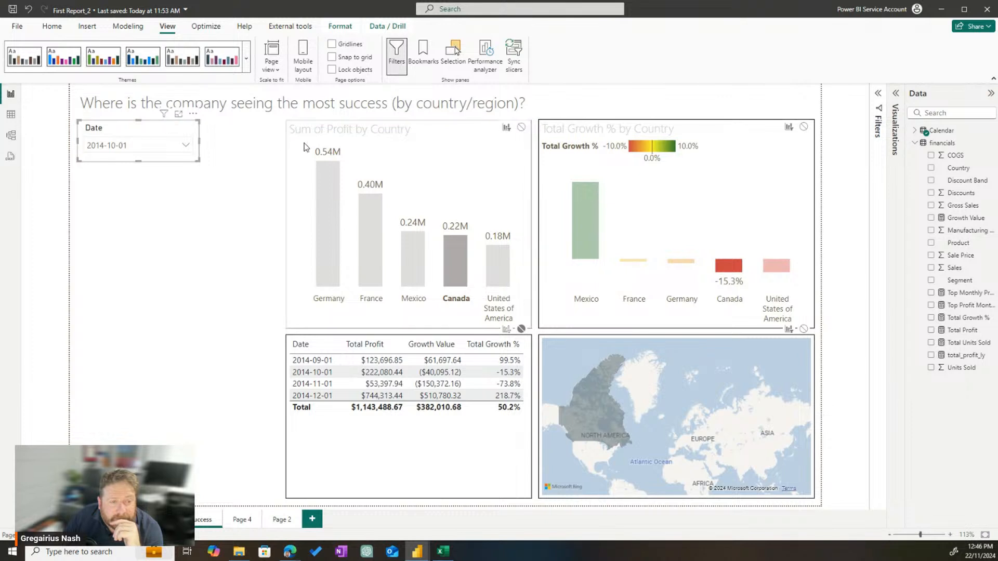
{"action": "left_click", "coordinate": [294, 158]}
{"action": "left_click_drag", "start_coordinate": [286, 223], "coordinate": [212, 225]}
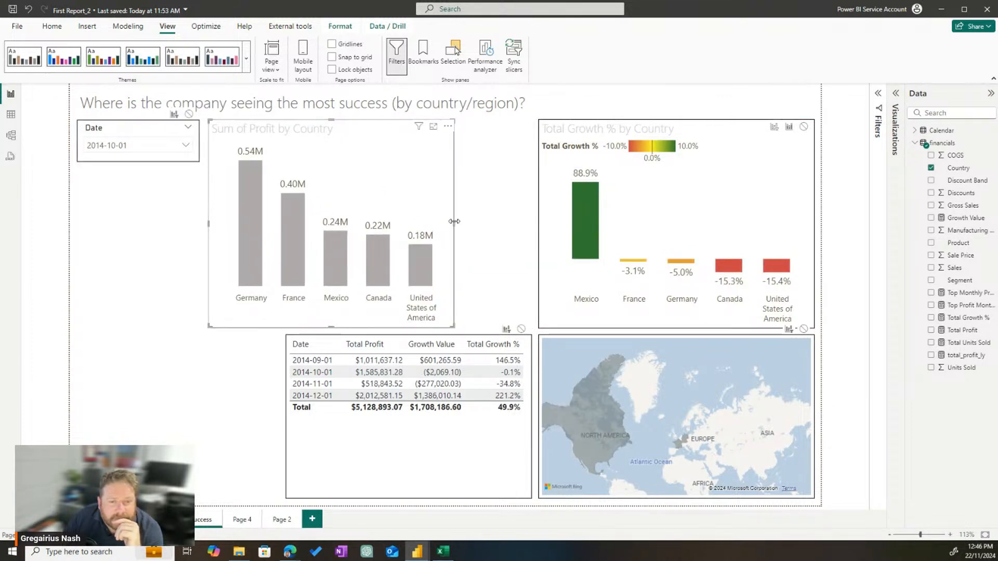
{"action": "left_click_drag", "start_coordinate": [454, 222], "coordinate": [532, 229]}
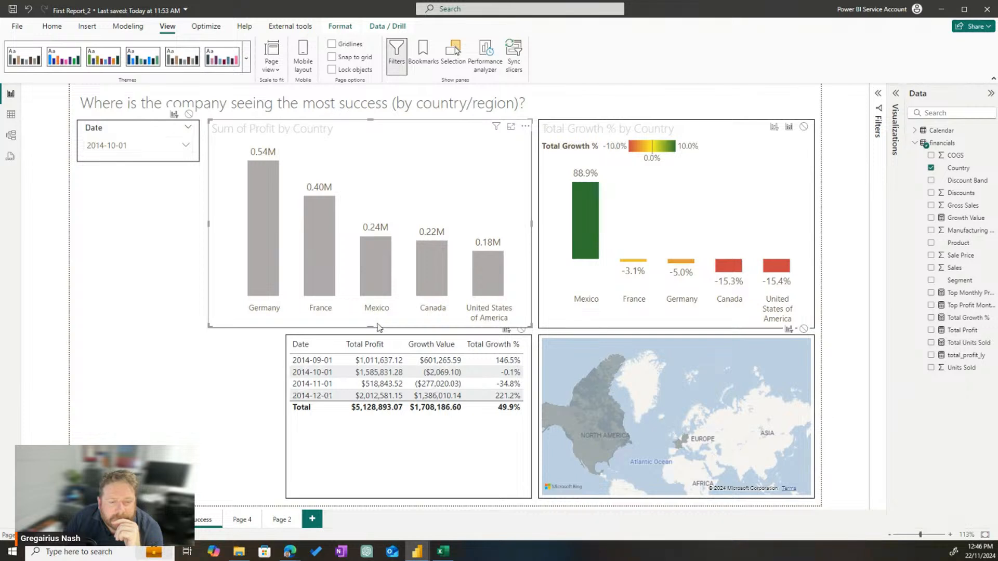
- Extend the table leftward to the profit chart's left edge, and pull in the right edges of both visuals to matching narrower widths
{"action": "left_click", "coordinate": [299, 443]}
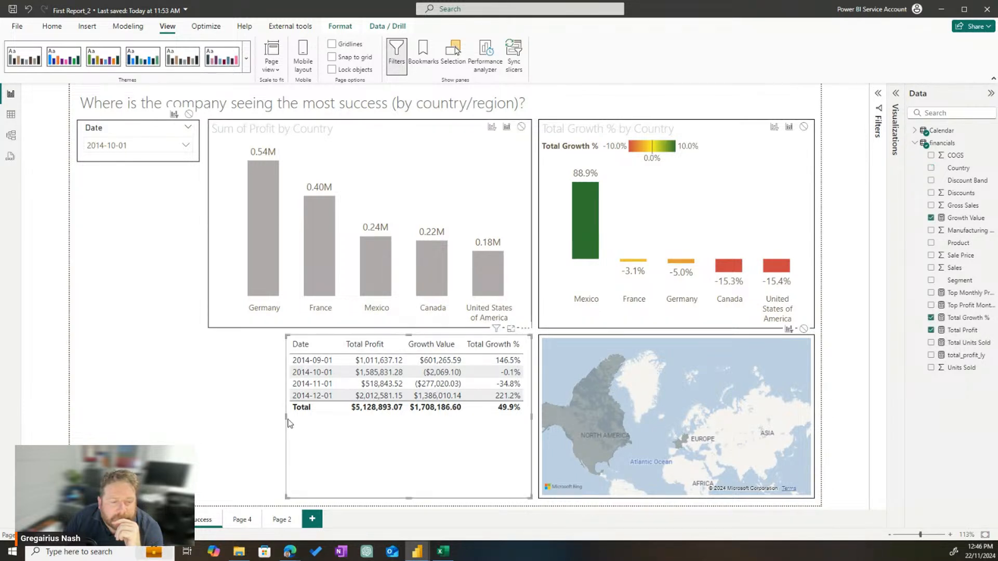
{"action": "left_click_drag", "start_coordinate": [268, 418], "coordinate": [210, 417]}
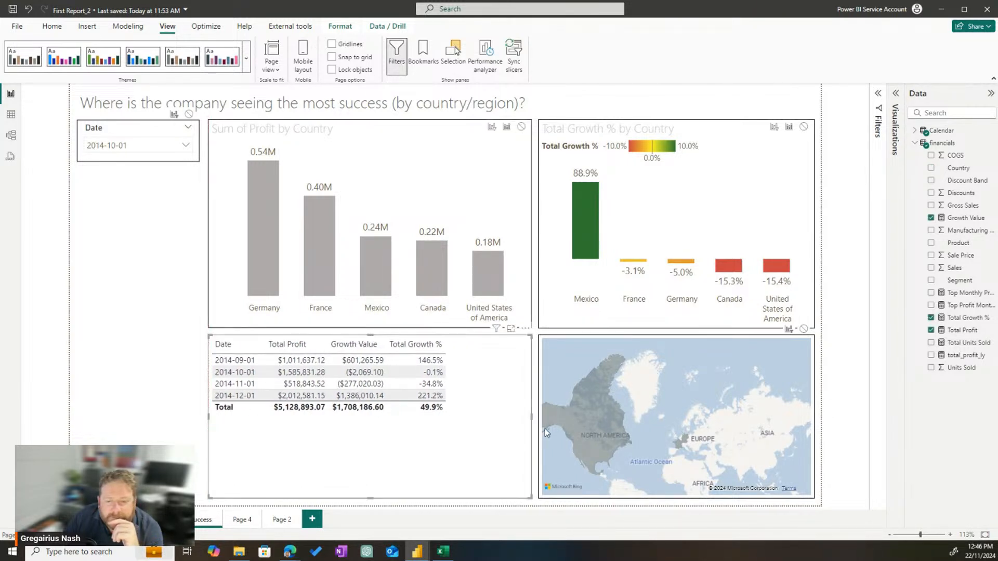
{"action": "left_click_drag", "start_coordinate": [531, 423], "coordinate": [456, 423]}
{"action": "left_click", "coordinate": [526, 321]}
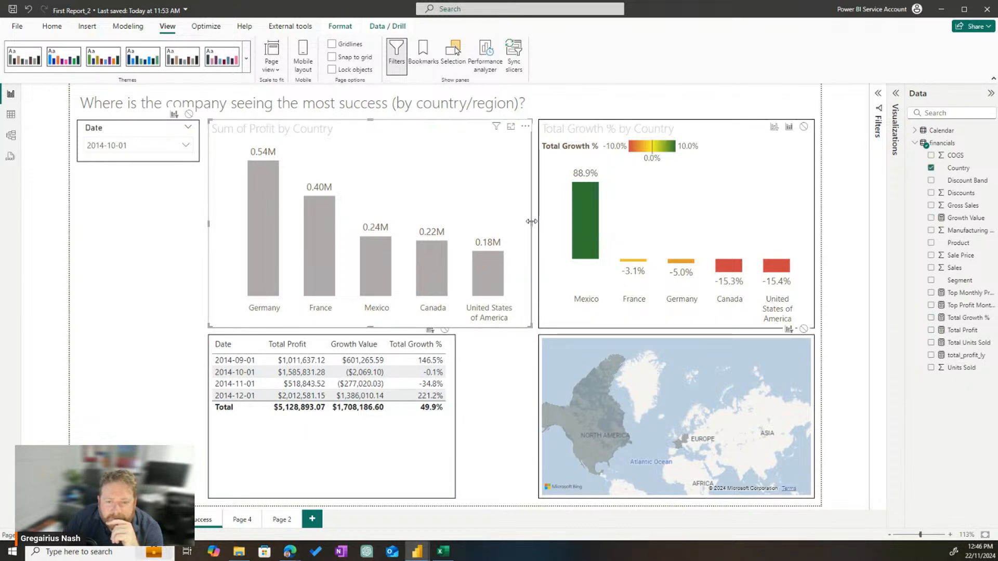
{"action": "left_click_drag", "start_coordinate": [531, 224], "coordinate": [456, 234]}
- Widen the growth chart and the map leftward to close the gap beside the profit chart and the table
{"action": "left_click", "coordinate": [548, 237]}
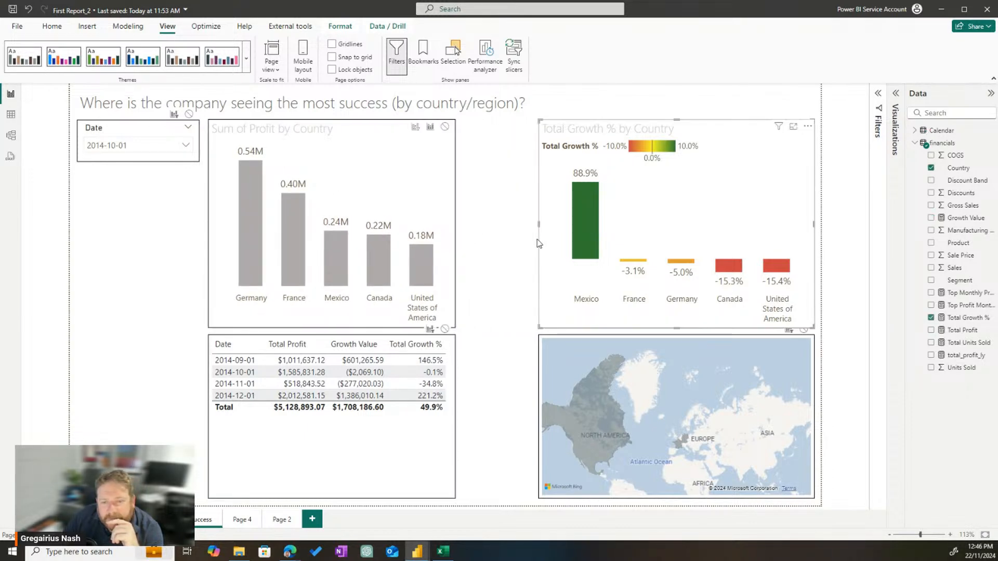
{"action": "left_click_drag", "start_coordinate": [538, 226], "coordinate": [462, 226]}
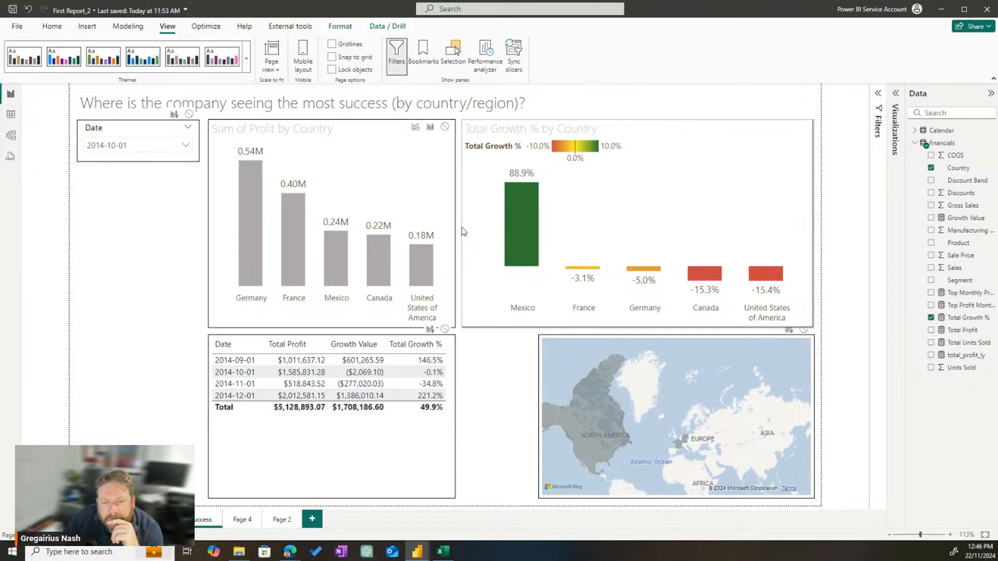
{"action": "left_click", "coordinate": [538, 416]}
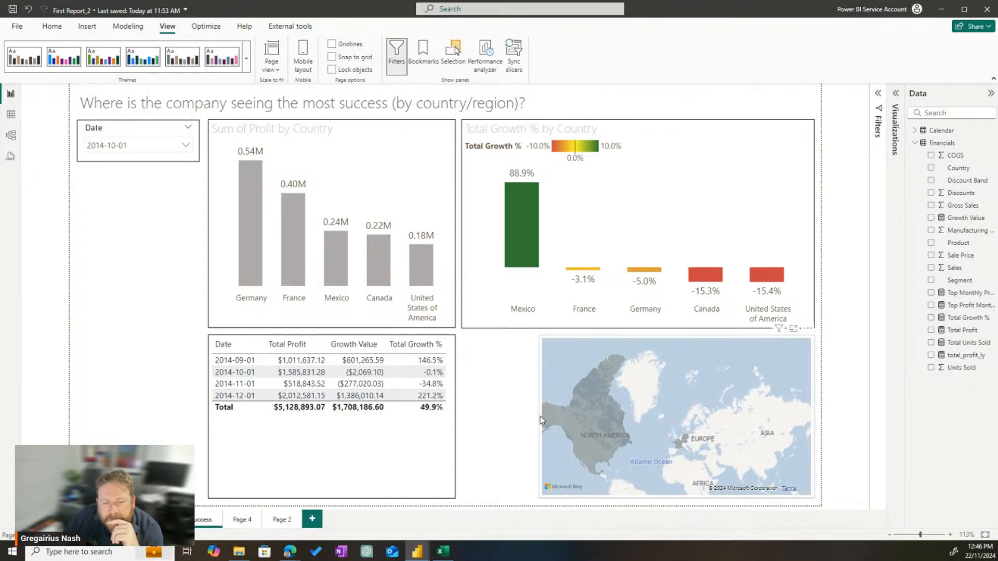
{"action": "left_click_drag", "start_coordinate": [539, 418], "coordinate": [462, 420]}
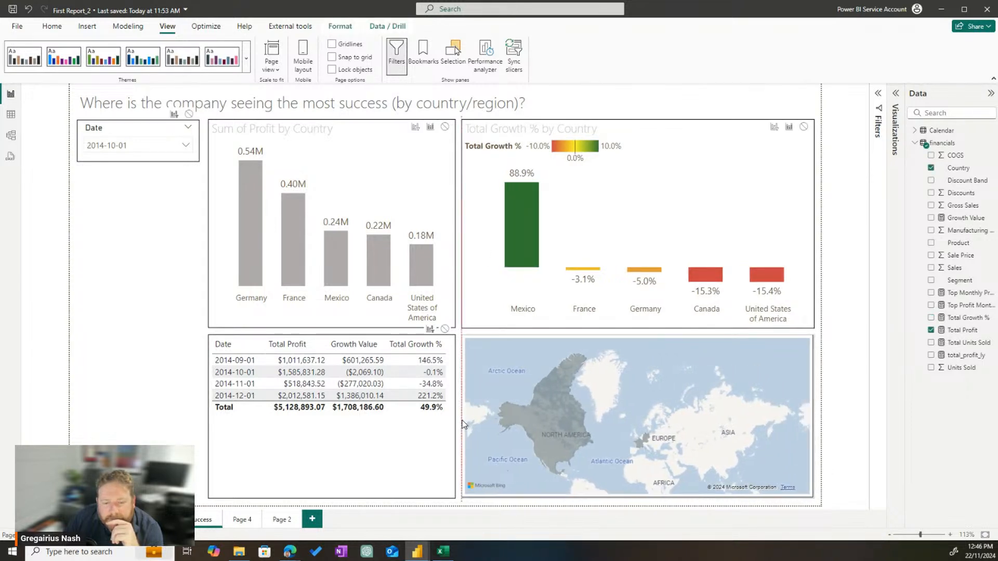
- Undo the accidental profit chart move, and cross-filter the page by each country's bar in that chart before clearing the selection
{"action": "left_click", "coordinate": [379, 267]}
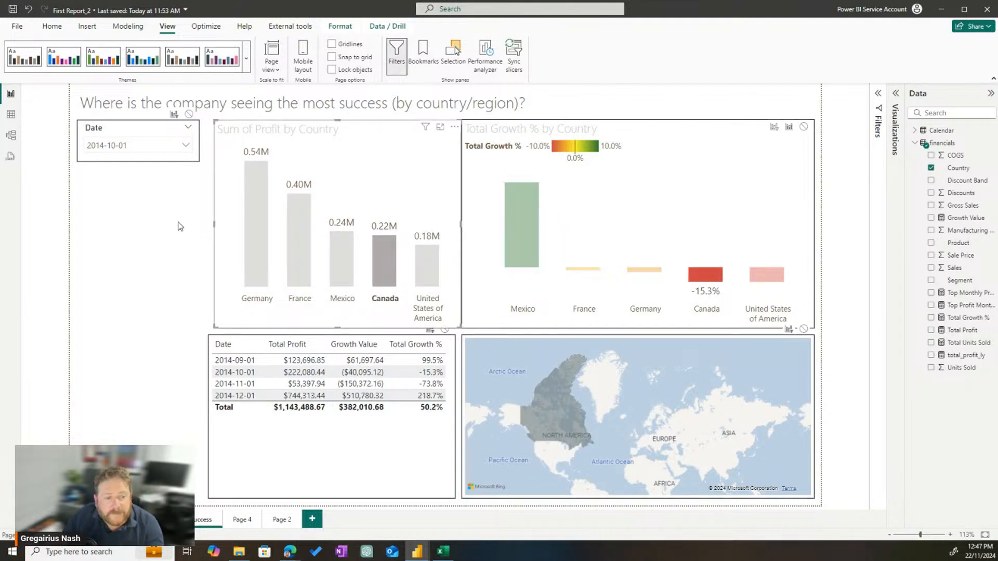
{"action": "key", "text": "ctrl+z"}
{"action": "left_click", "coordinate": [381, 275]}
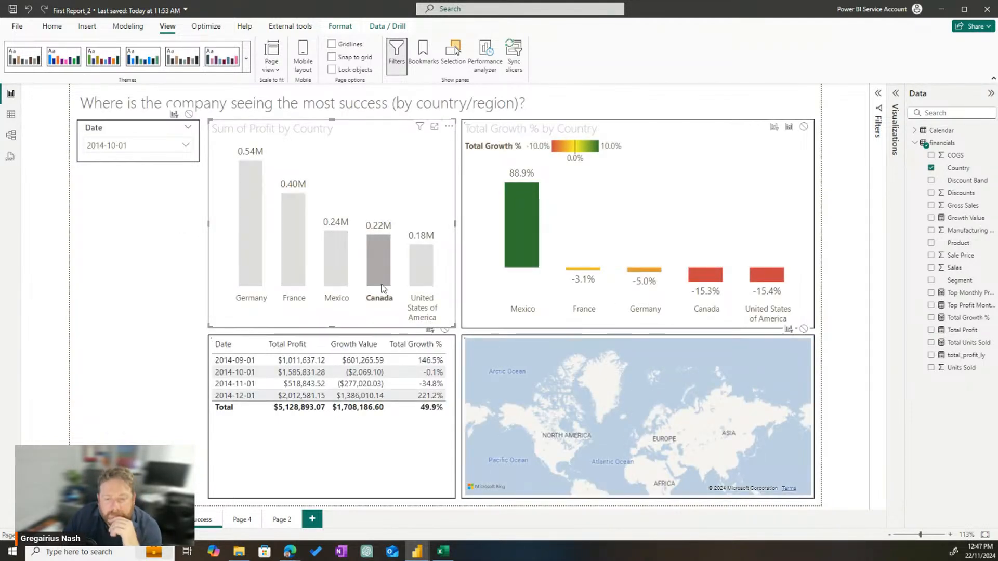
{"action": "left_click", "coordinate": [333, 264]}
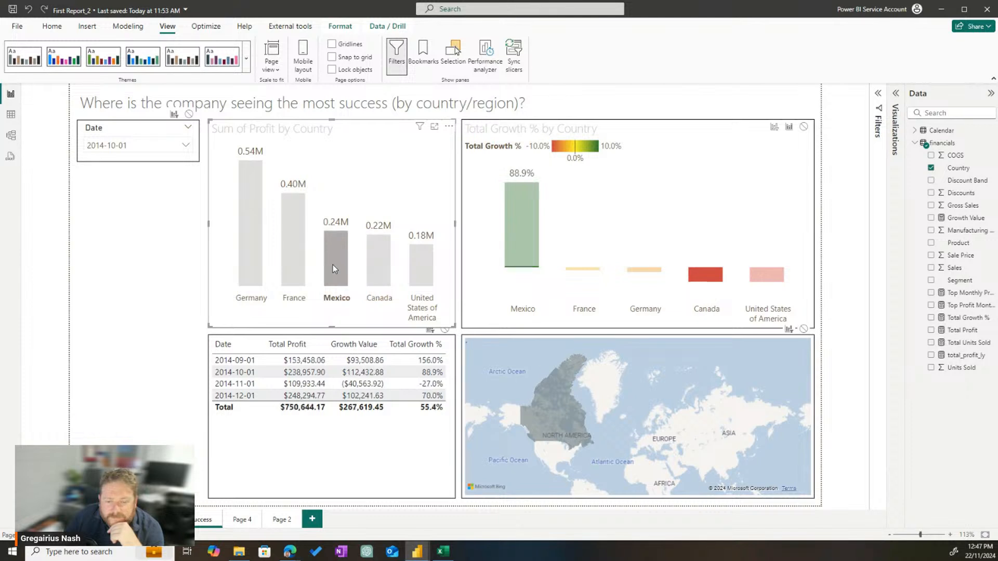
{"action": "left_click", "coordinate": [292, 253]}
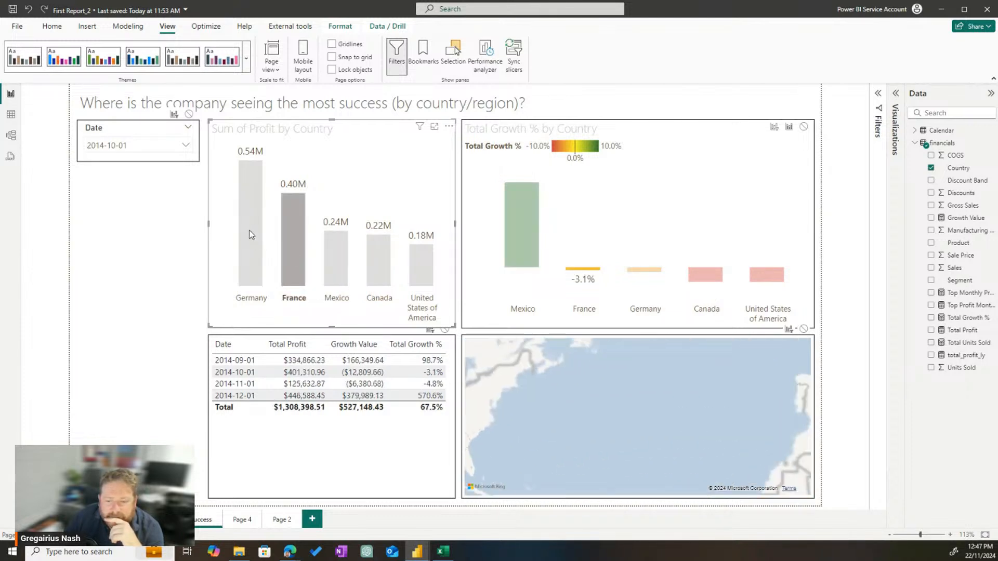
{"action": "left_click", "coordinate": [250, 234]}
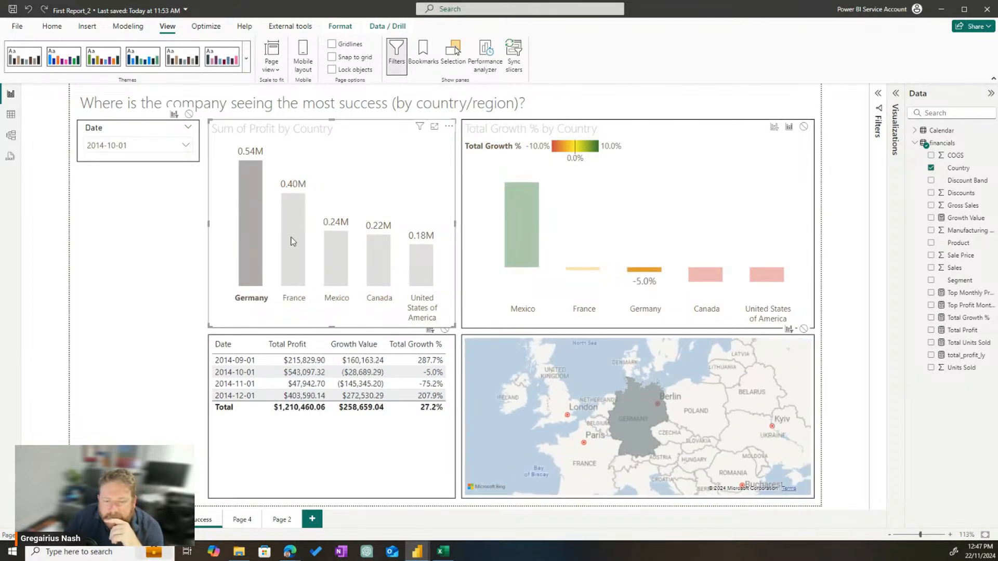
{"action": "left_click", "coordinate": [429, 270]}
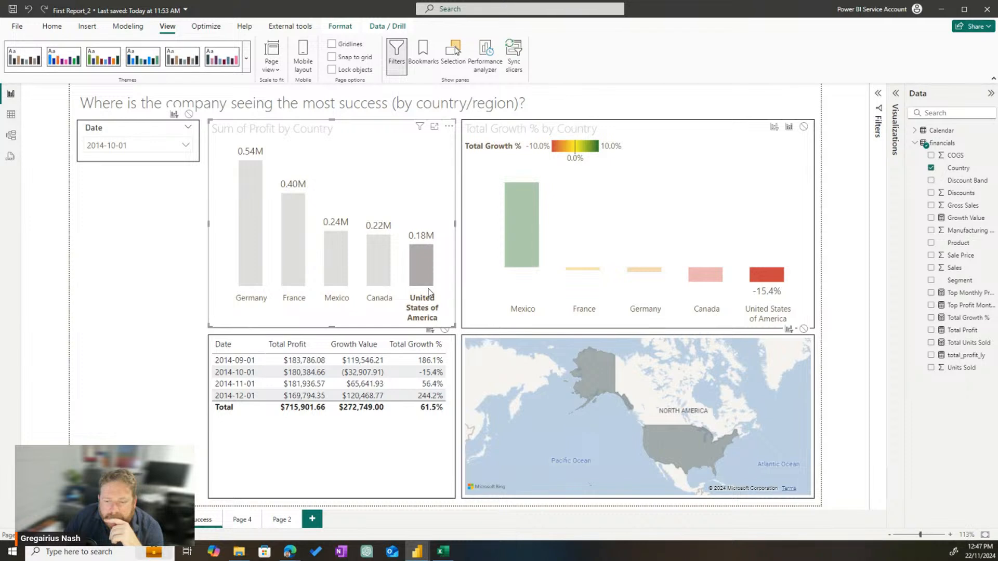
{"action": "left_click", "coordinate": [377, 278]}
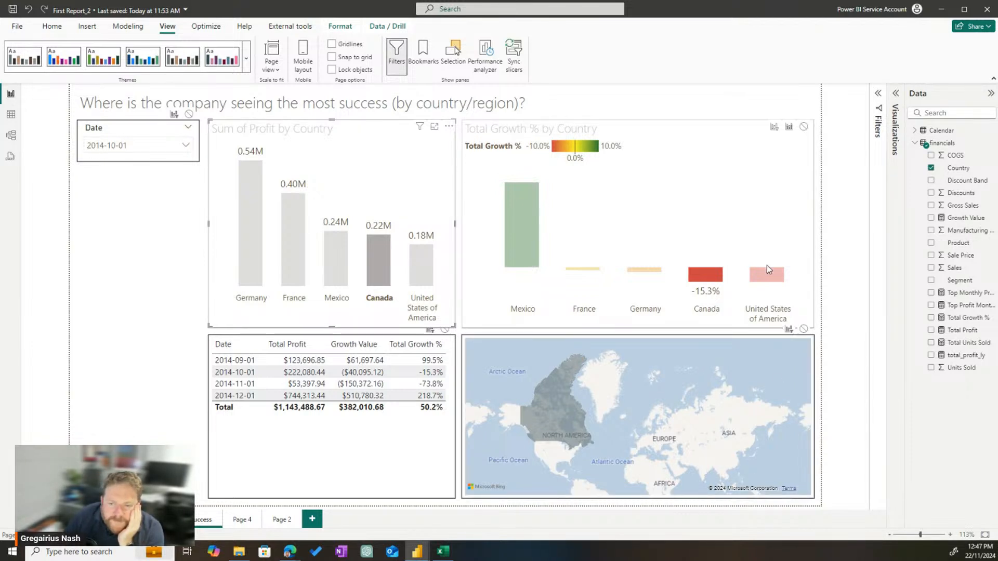
{"action": "left_click", "coordinate": [382, 273]}
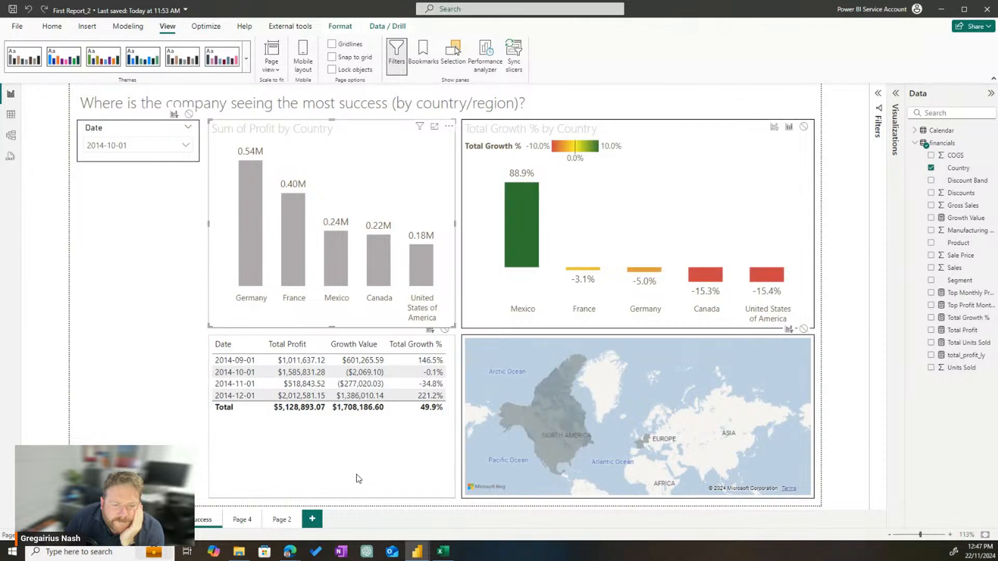
- Cycle through the country bars in the profit chart again, ending on Canada, to examine how the table, growth chart and map respond
{"action": "left_click", "coordinate": [375, 429]}
{"action": "left_click", "coordinate": [386, 285]}
{"action": "left_click", "coordinate": [343, 277]}
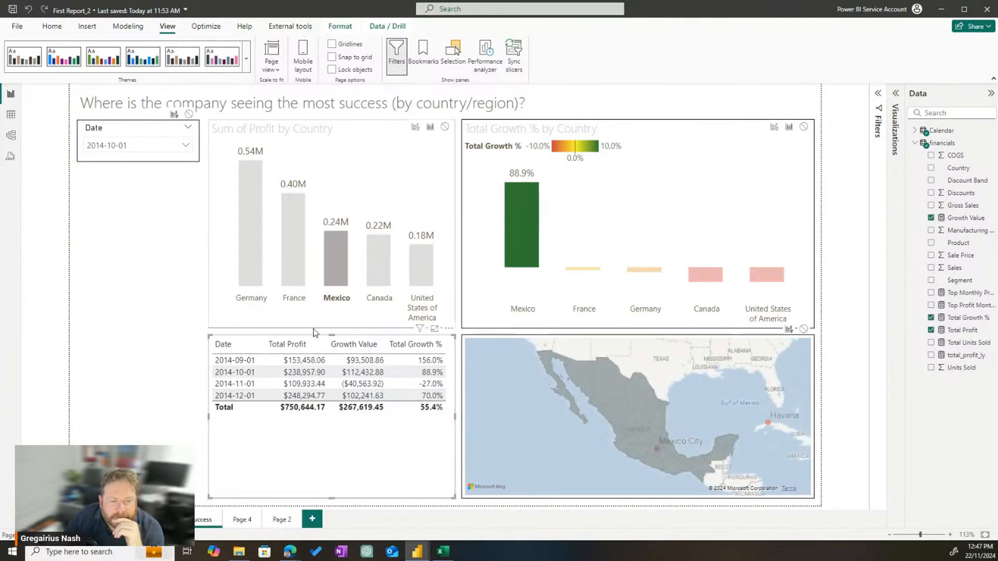
{"action": "left_click", "coordinate": [294, 249]}
{"action": "left_click", "coordinate": [252, 231]}
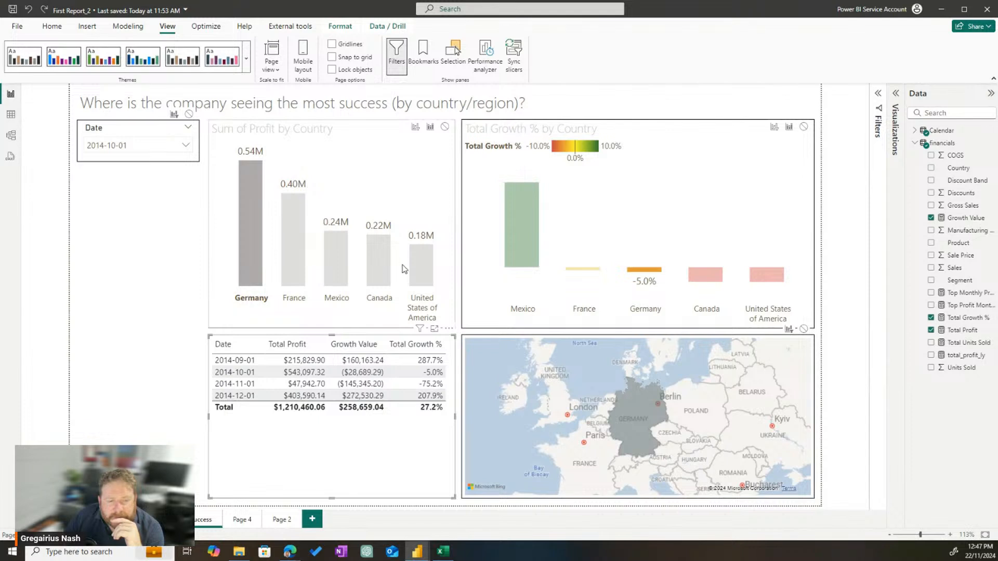
{"action": "left_click", "coordinate": [421, 266]}
{"action": "left_click", "coordinate": [252, 249]}
{"action": "left_click", "coordinate": [166, 226]}
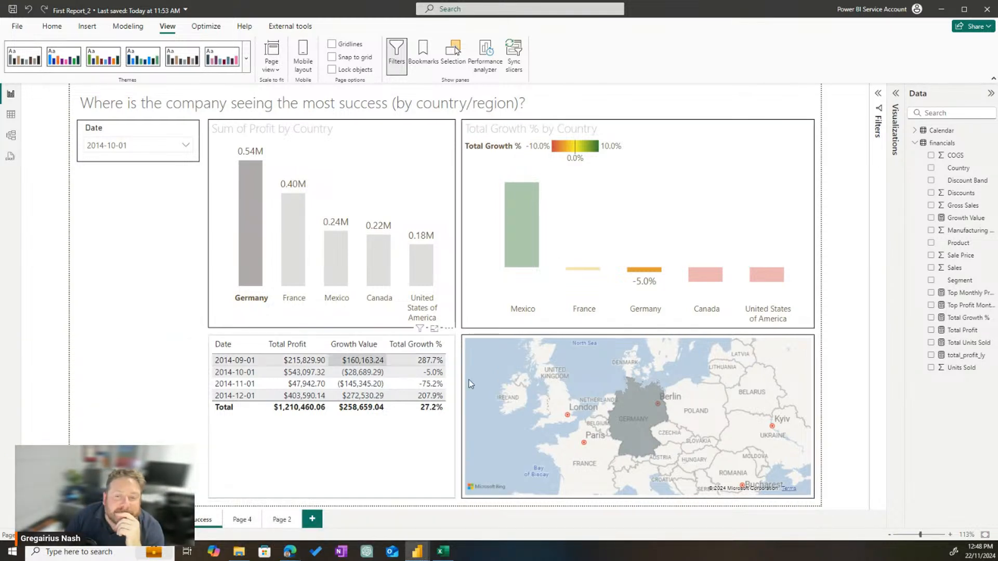
{"action": "left_click", "coordinate": [287, 263]}
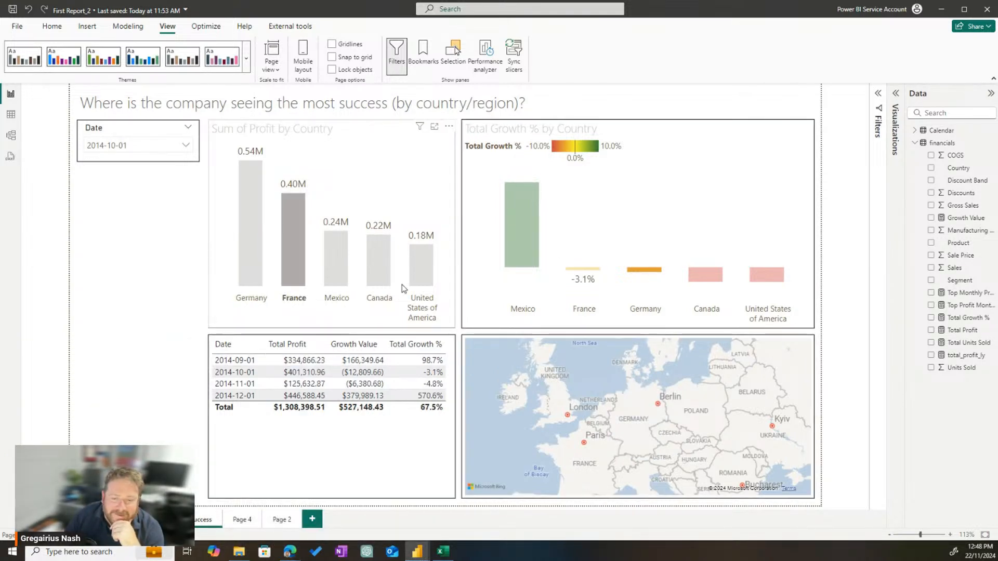
{"action": "left_click", "coordinate": [384, 276]}
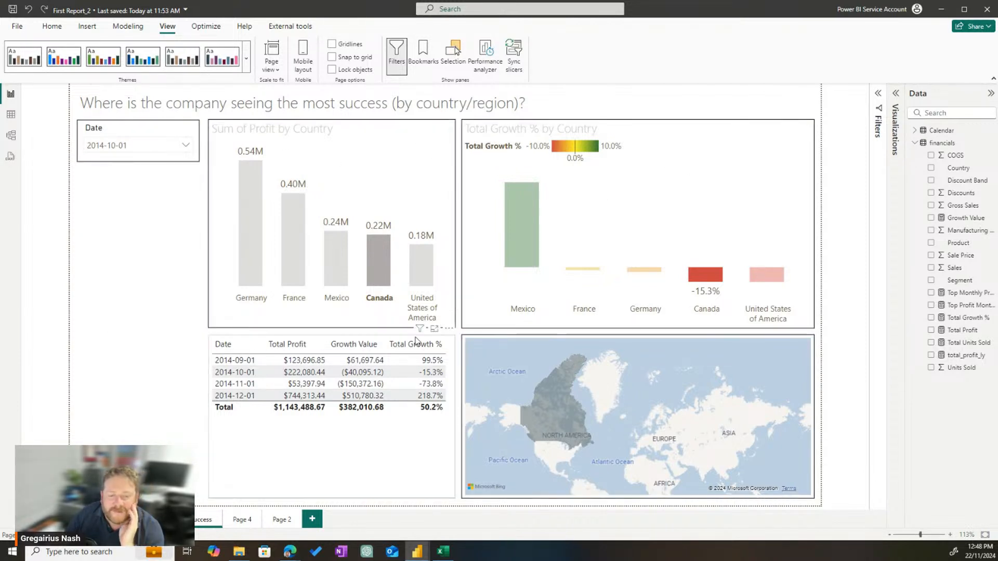
{"action": "left_click", "coordinate": [213, 408]}
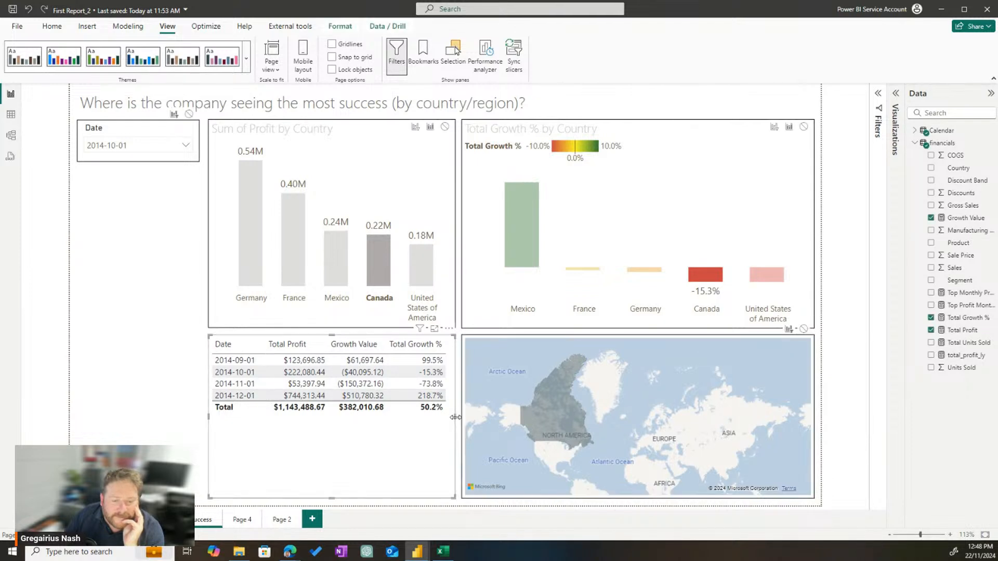
{"action": "left_click", "coordinate": [614, 484]}
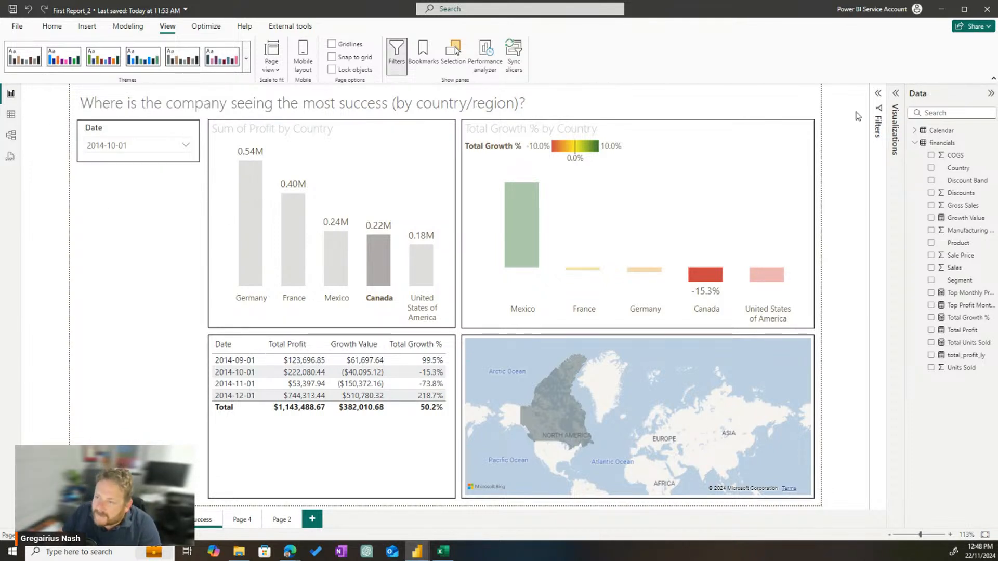
- Set the growth chart's visual border color to the lightest gray shade of the white theme color
{"action": "left_click", "coordinate": [632, 126]}
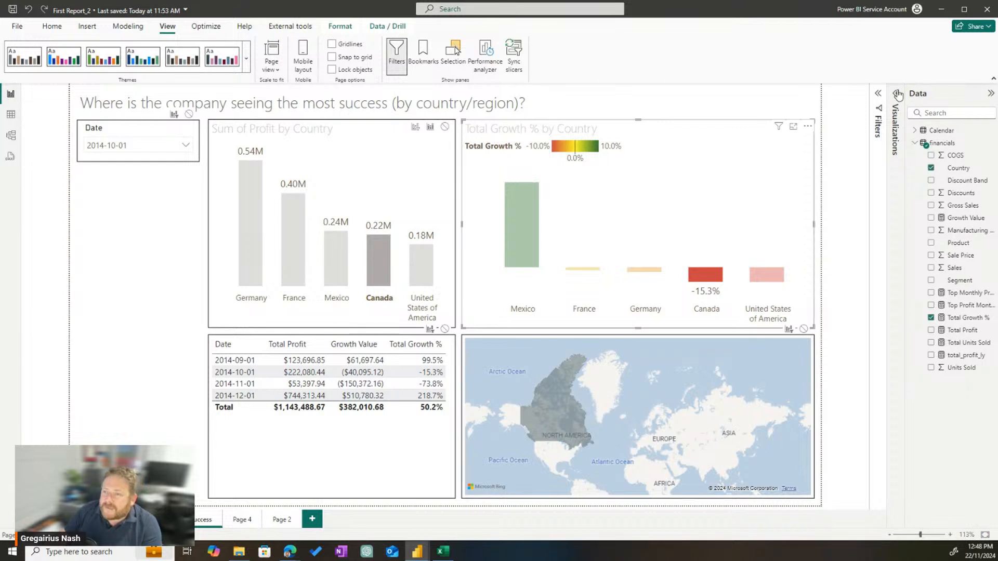
{"action": "left_click", "coordinate": [896, 94]}
{"action": "left_click", "coordinate": [857, 121]}
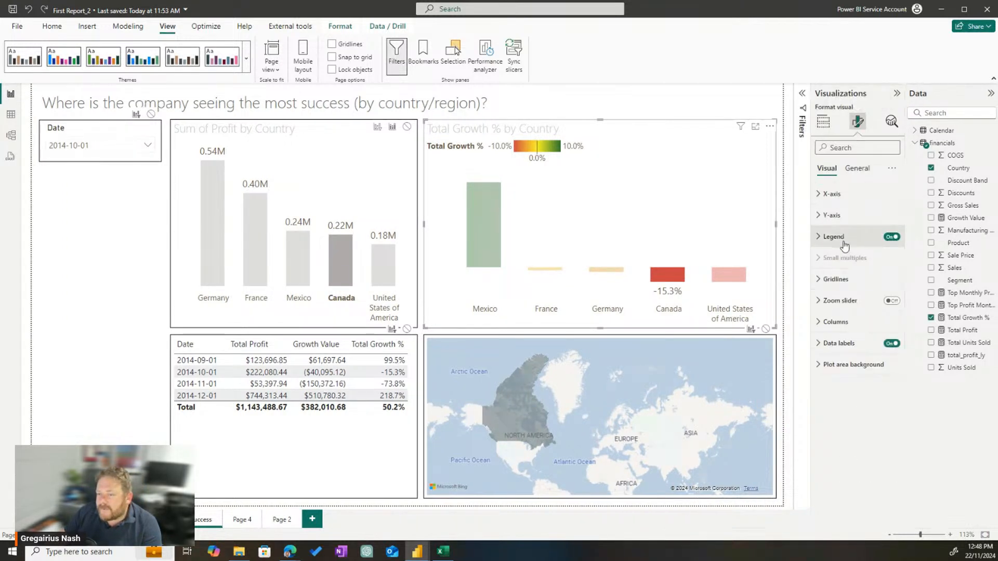
{"action": "left_click", "coordinate": [857, 168]}
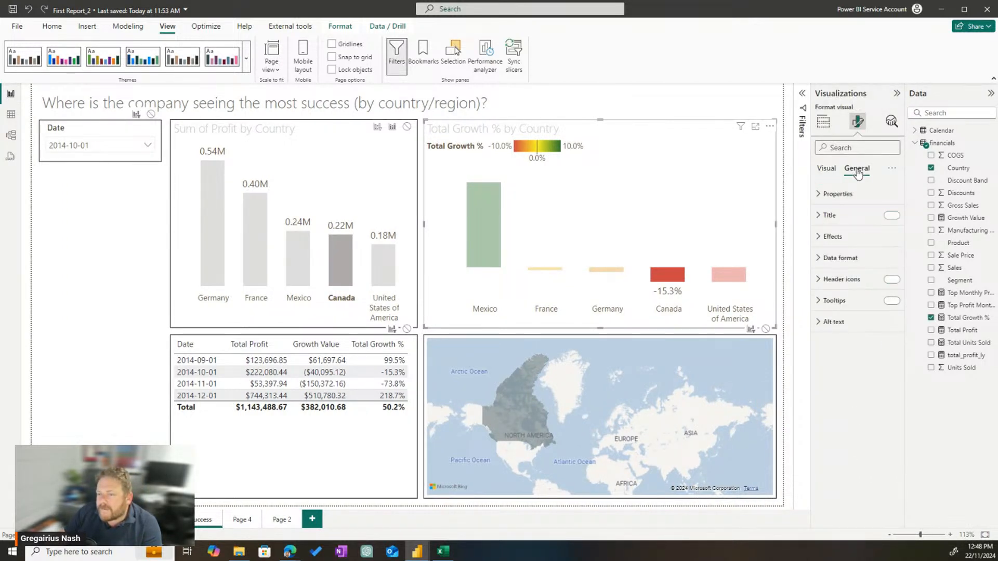
{"action": "left_click", "coordinate": [833, 238]}
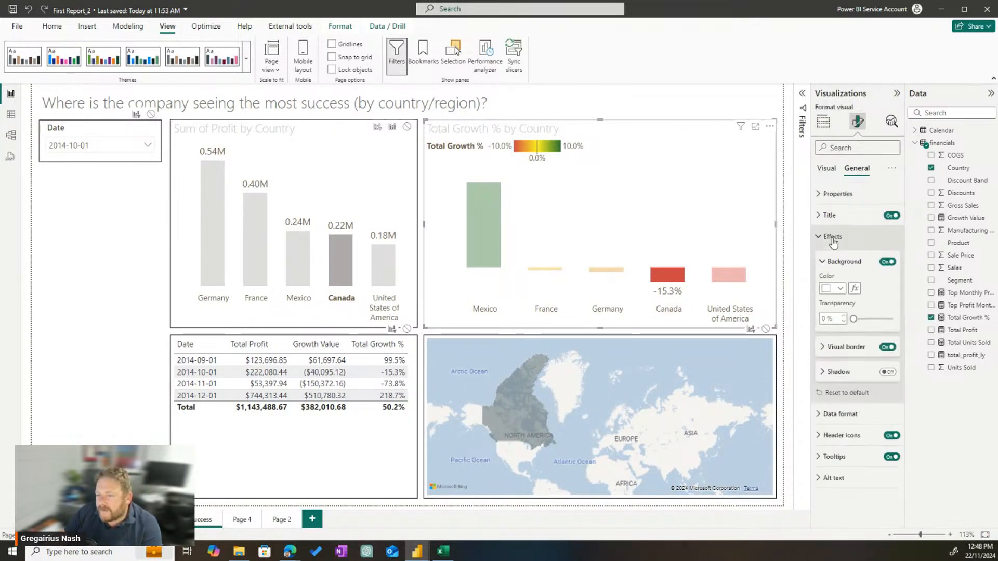
{"action": "left_click", "coordinate": [841, 349]}
{"action": "left_click", "coordinate": [840, 375]}
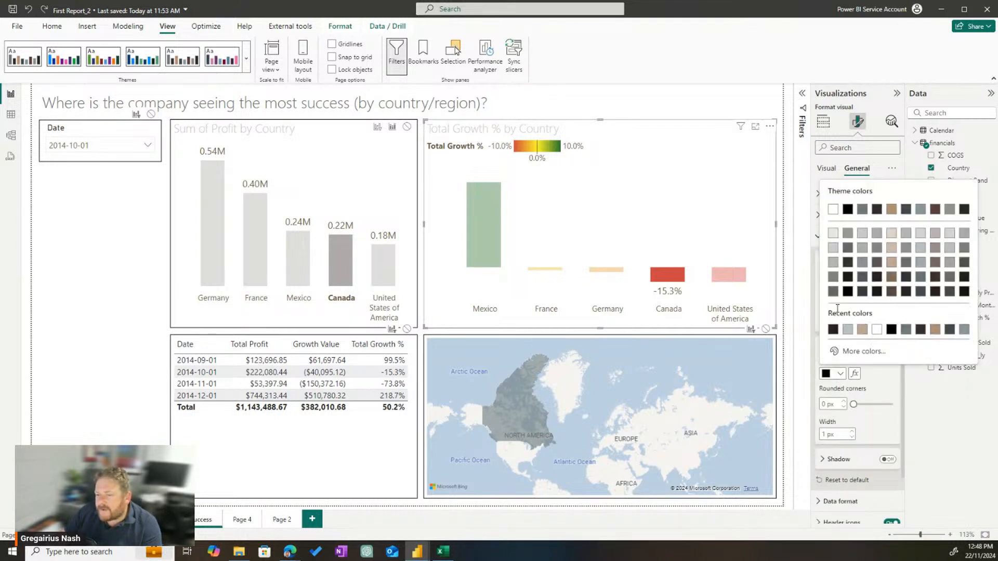
{"action": "left_click", "coordinate": [833, 233]}
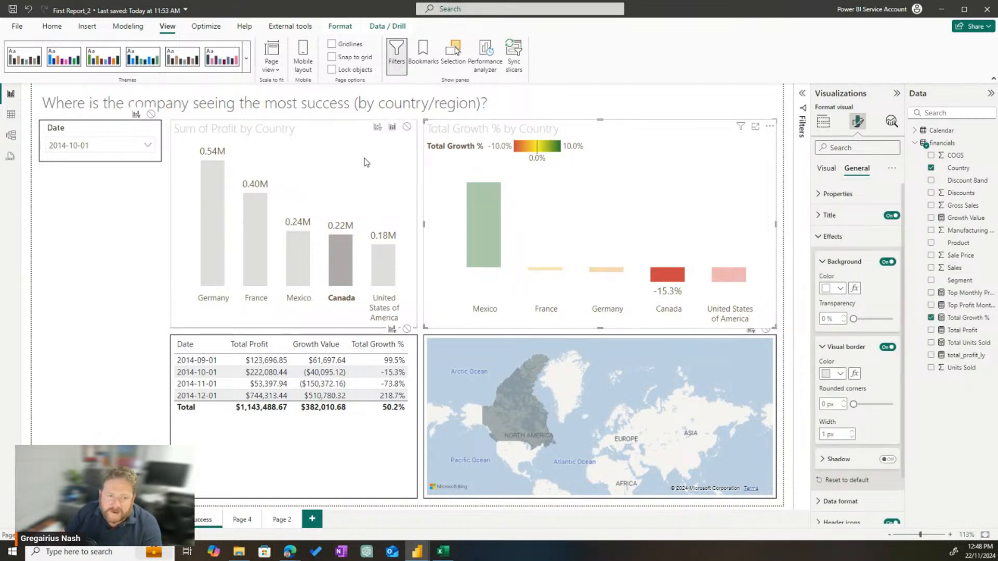
- Set the profit chart's visual border color to the same lightest gray theme shade
{"action": "left_click", "coordinate": [390, 171]}
{"action": "left_click", "coordinate": [840, 374]}
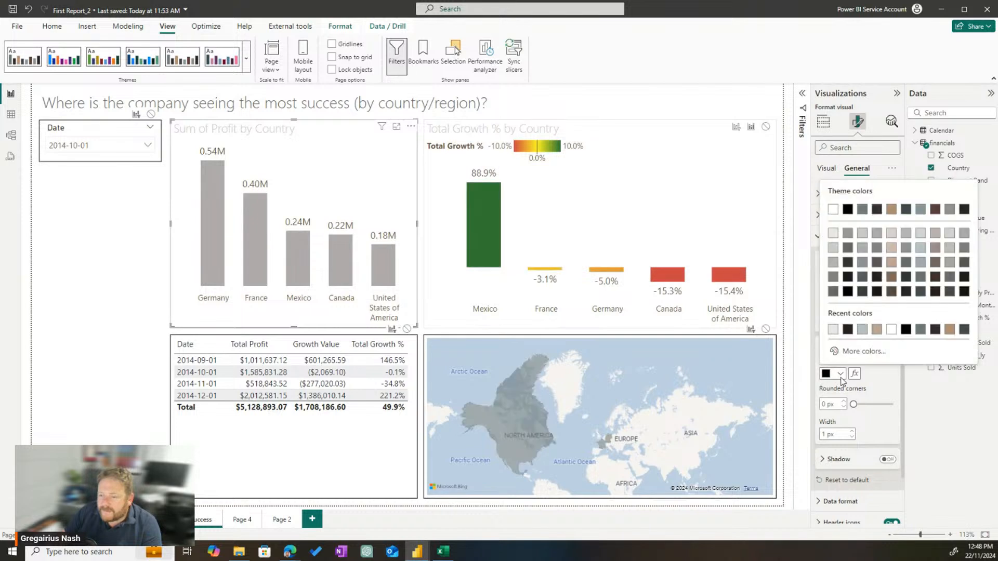
{"action": "left_click", "coordinate": [835, 234]}
- Set the table's visual border color to the lightest gray shade of the white theme color, and clear the selection
{"action": "left_click", "coordinate": [411, 355]}
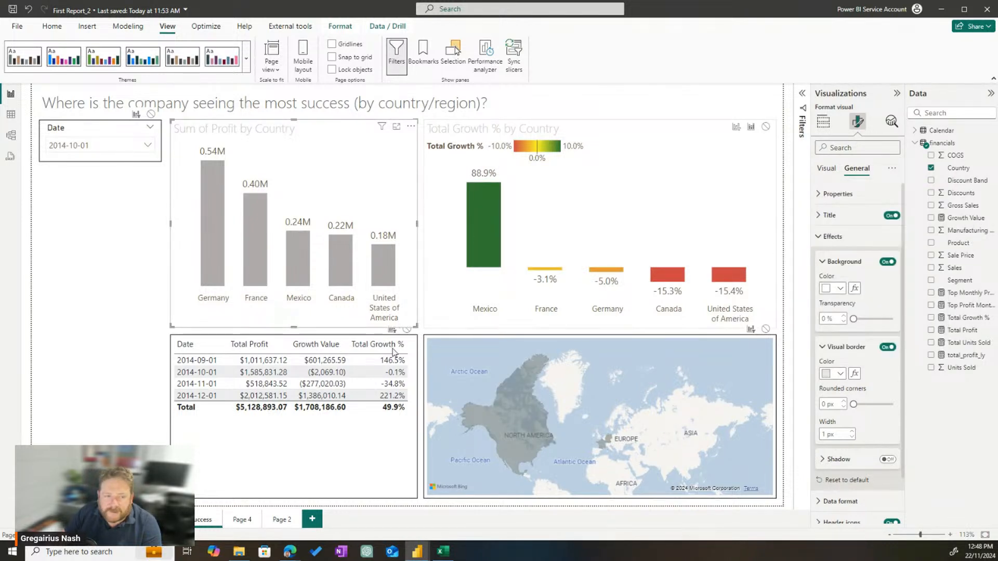
{"action": "left_click", "coordinate": [837, 375]}
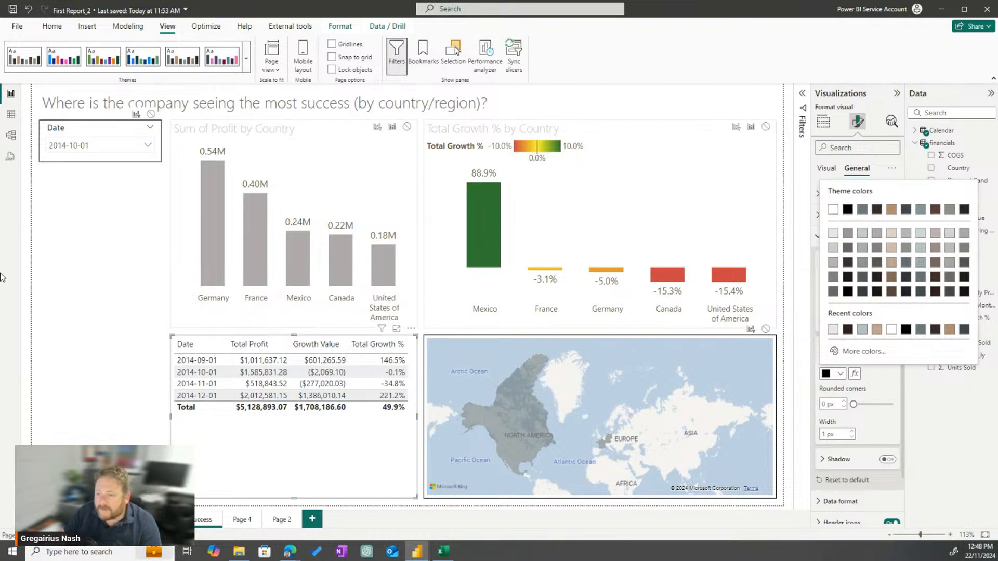
{"action": "key", "text": "alt"}
{"action": "key", "text": "alt"}
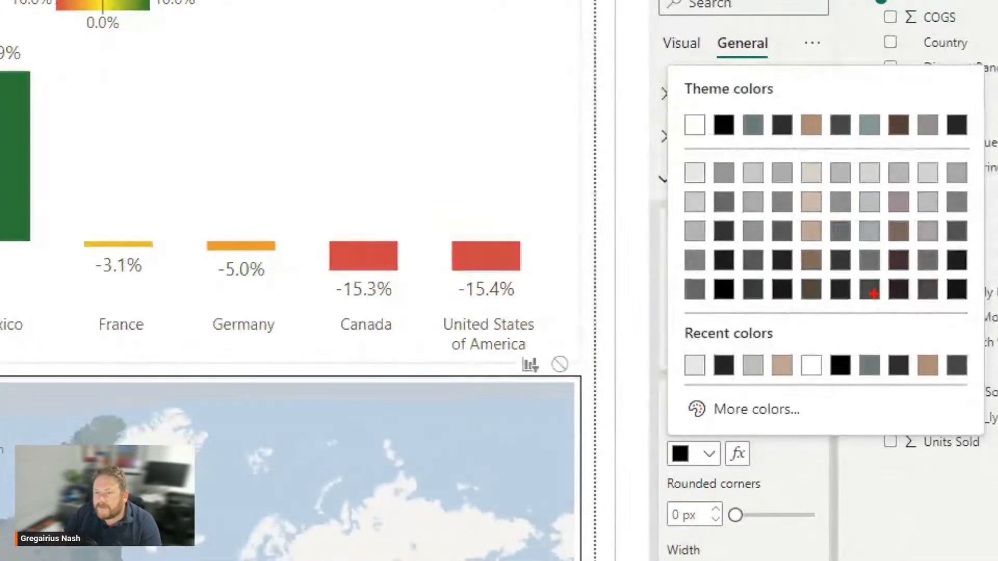
{"action": "left_click_drag", "start_coordinate": [670, 149], "coordinate": [714, 191]}
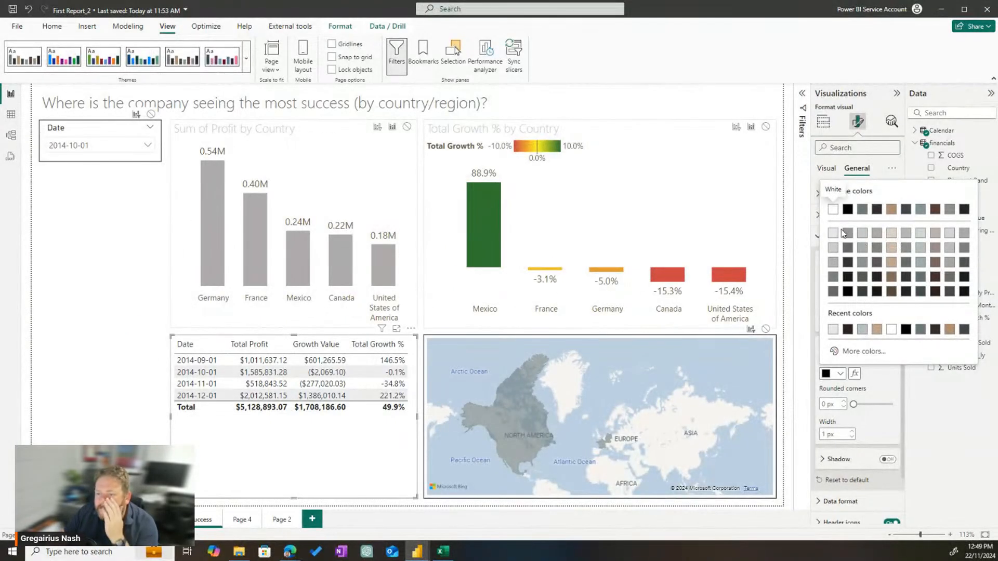
{"action": "left_click", "coordinate": [833, 236]}
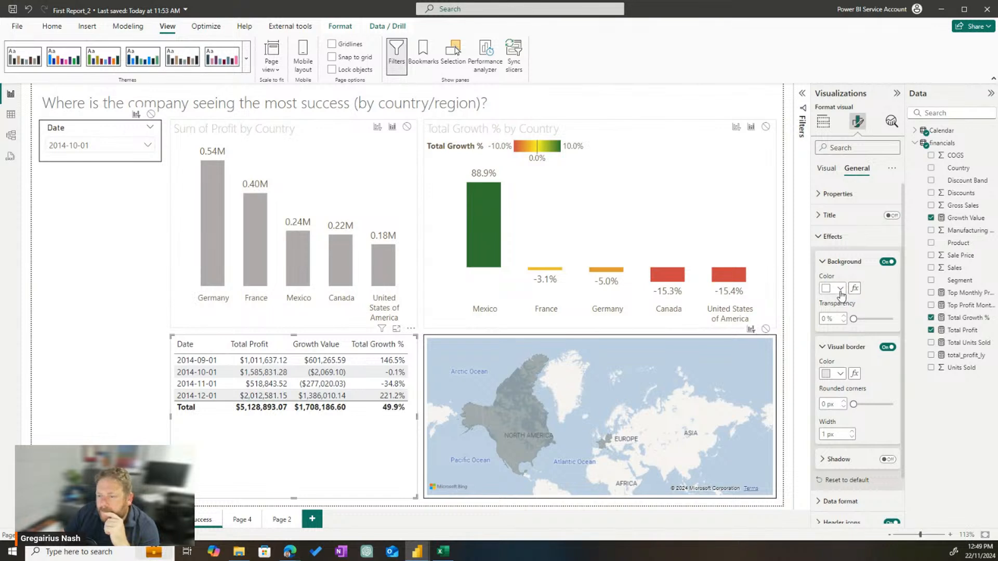
{"action": "left_click", "coordinate": [832, 377]}
{"action": "left_click", "coordinate": [833, 232]}
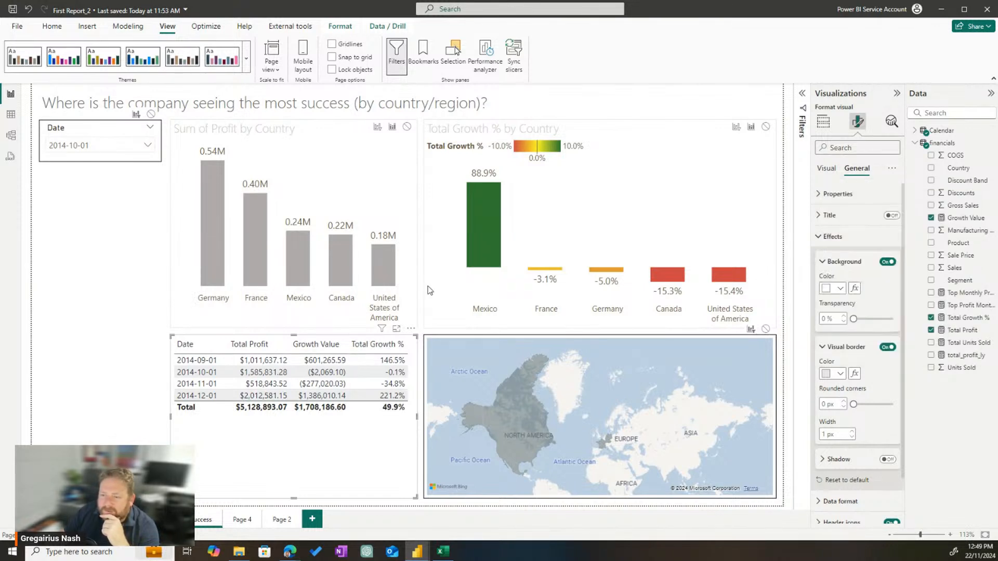
{"action": "left_click", "coordinate": [89, 296]}
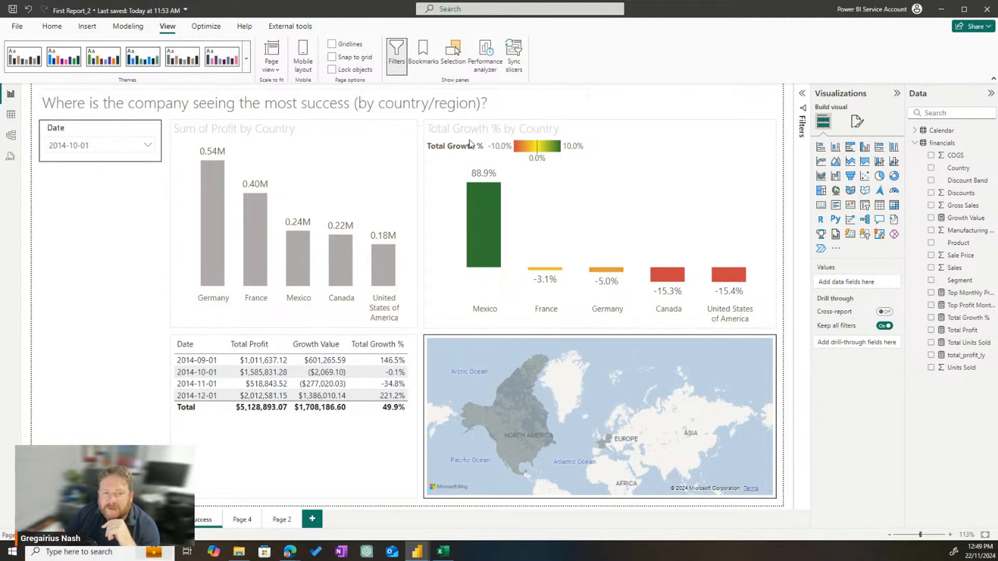
- Open the general effects formatting of the date slicer to reach its visual border settings
{"action": "left_click", "coordinate": [115, 157]}
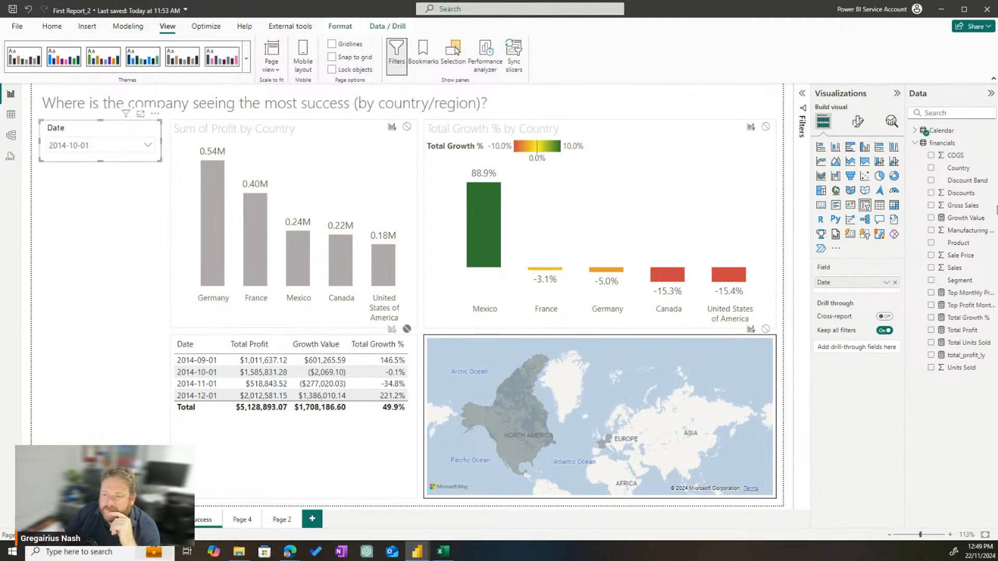
{"action": "left_click", "coordinate": [855, 121]}
{"action": "left_click", "coordinate": [857, 167]}
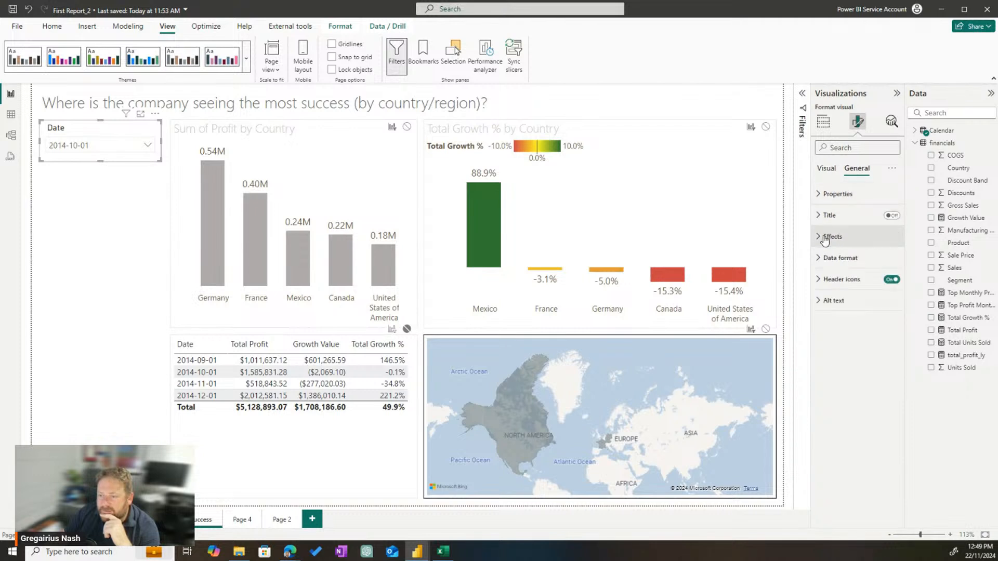
{"action": "left_click", "coordinate": [857, 236]}
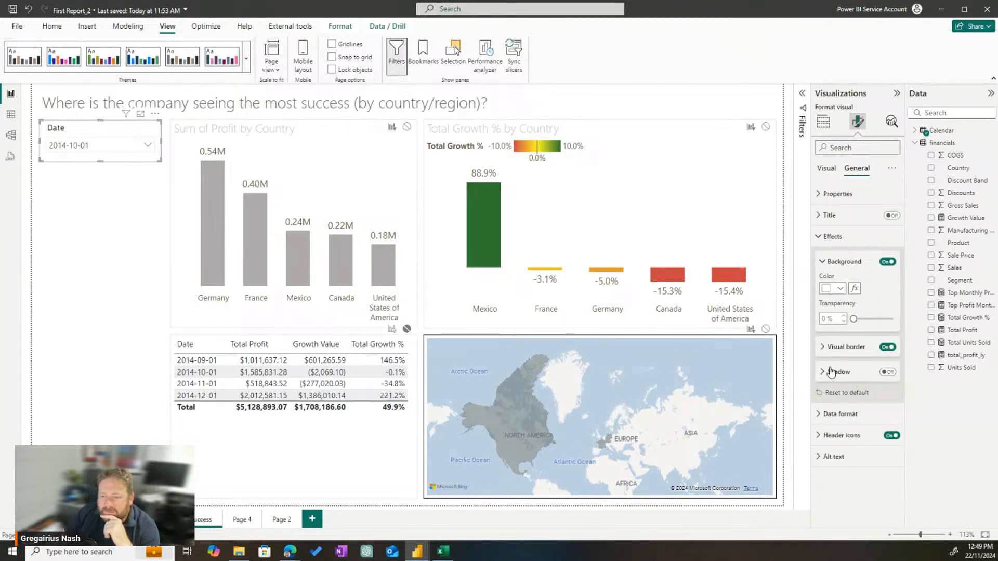
- Give the Date slicer's visual border a light colour like the neighbouring charts' borders and widen the slicer slightly
{"action": "left_click", "coordinate": [824, 347]}
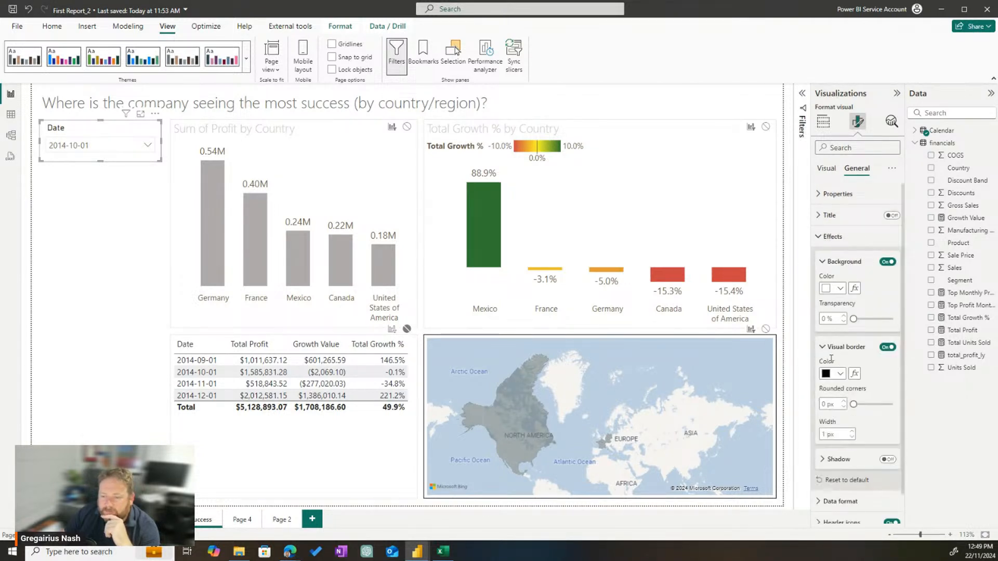
{"action": "left_click", "coordinate": [834, 374]}
{"action": "left_click", "coordinate": [91, 262]}
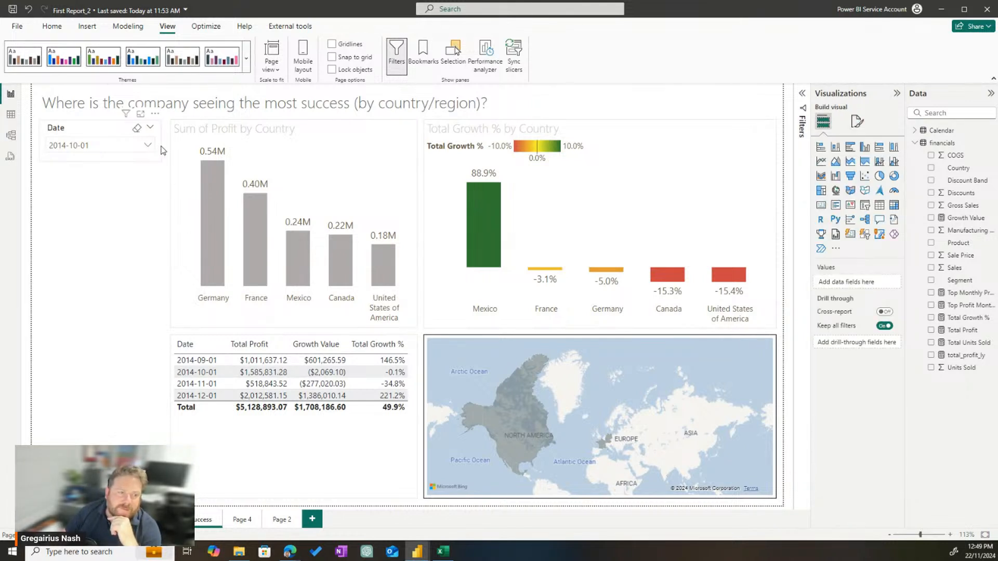
{"action": "left_click", "coordinate": [90, 133]}
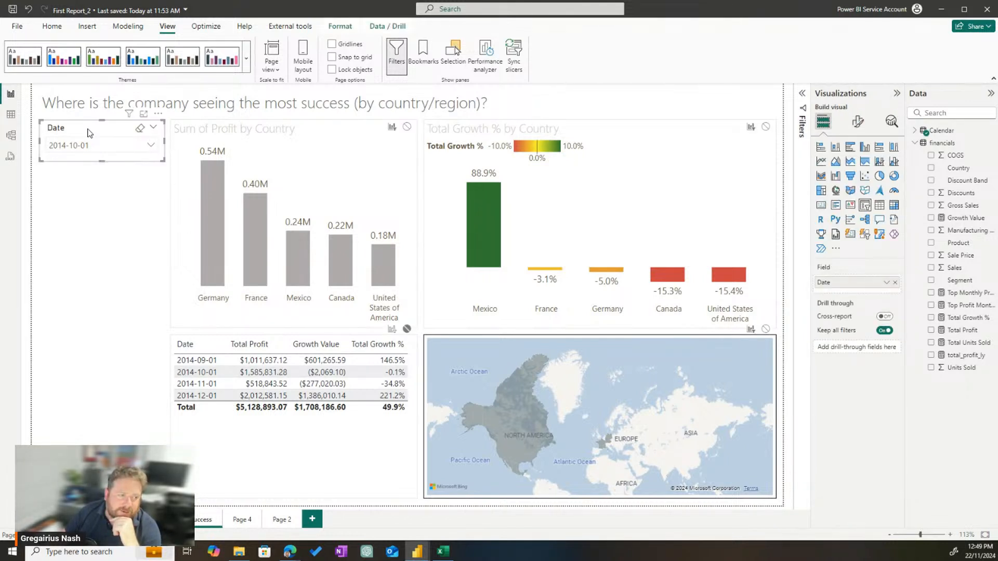
{"action": "left_click", "coordinate": [105, 281]}
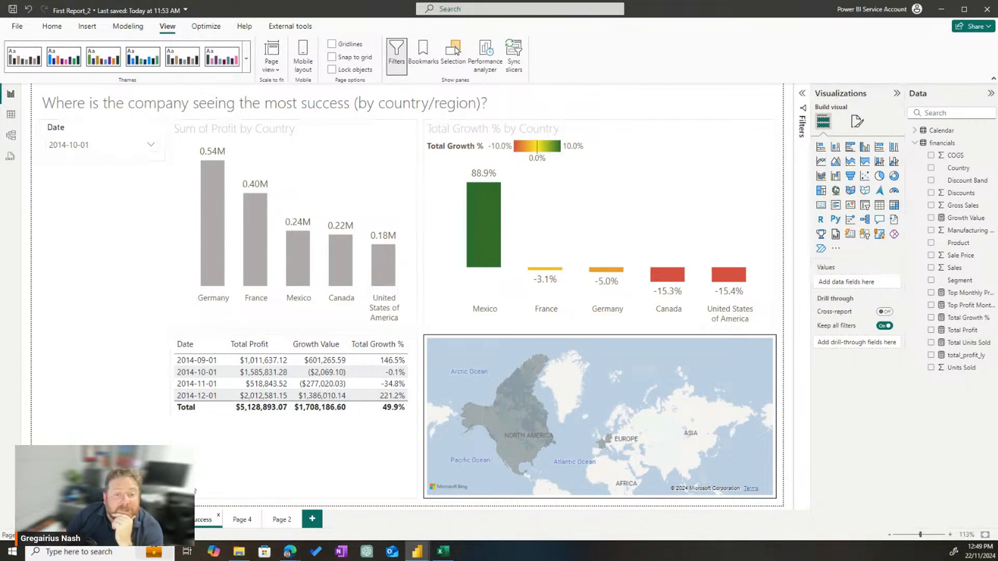
- Cross-filter the page from the profit chart by Canada, France, Germany, the United States and Mexico to compare each country's results
{"action": "left_click", "coordinate": [353, 277]}
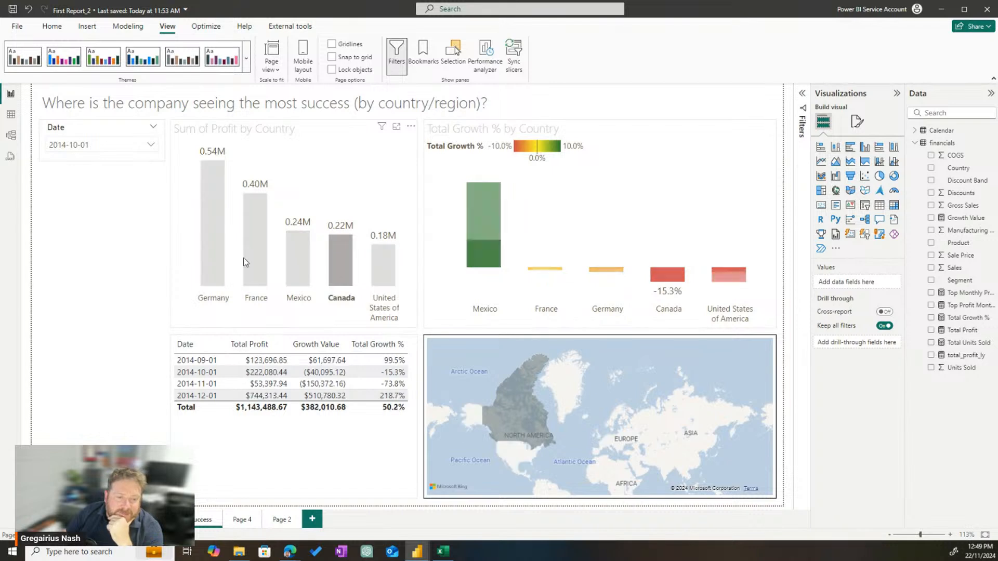
{"action": "left_click", "coordinate": [255, 244]}
{"action": "left_click", "coordinate": [217, 232]}
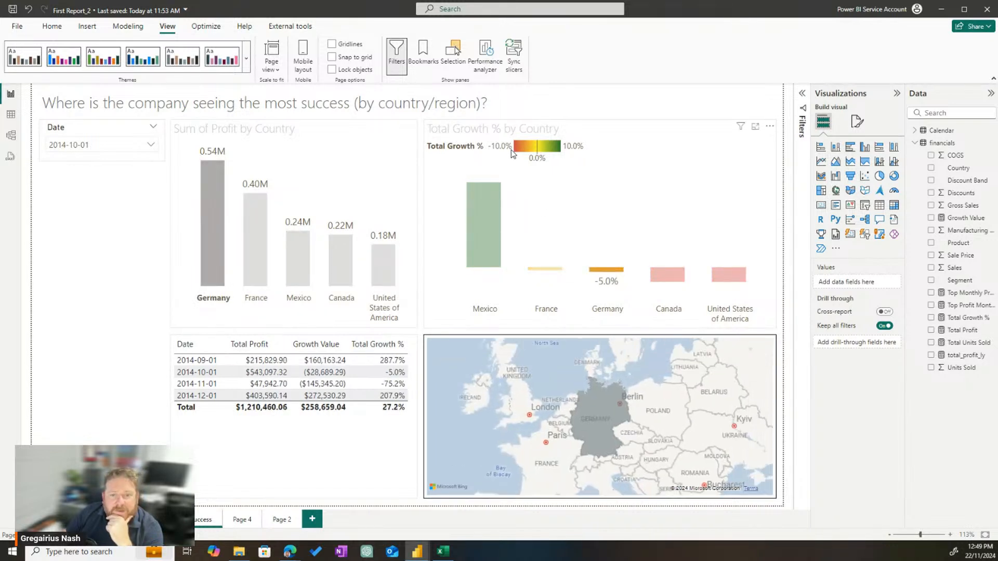
{"action": "left_click", "coordinate": [220, 248]}
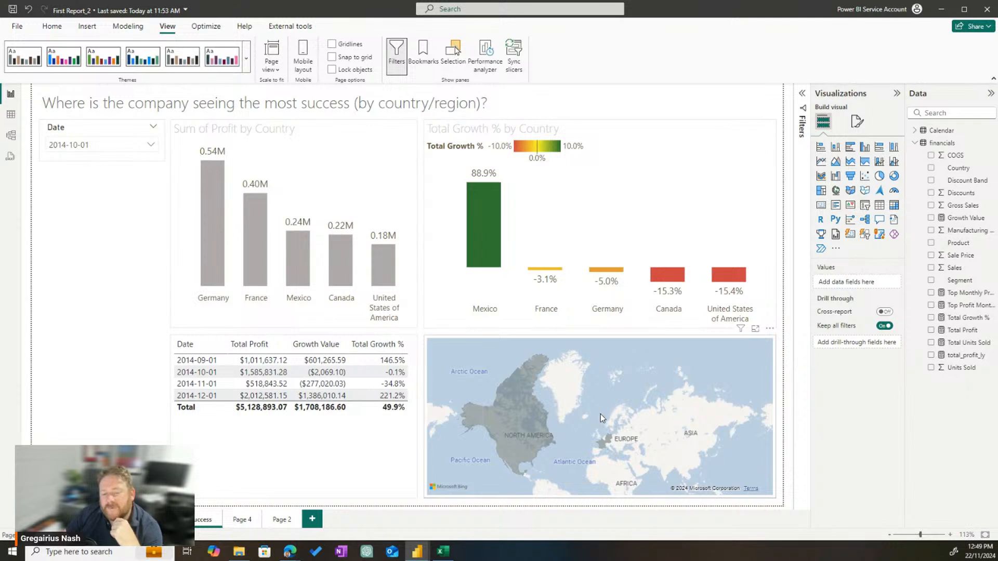
{"action": "left_click", "coordinate": [337, 265]}
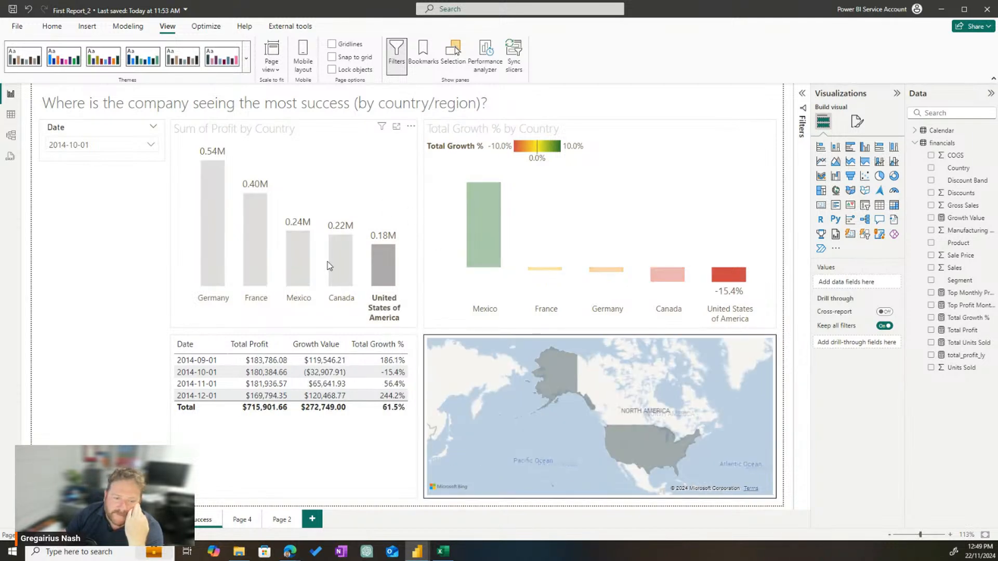
{"action": "left_click", "coordinate": [302, 250]}
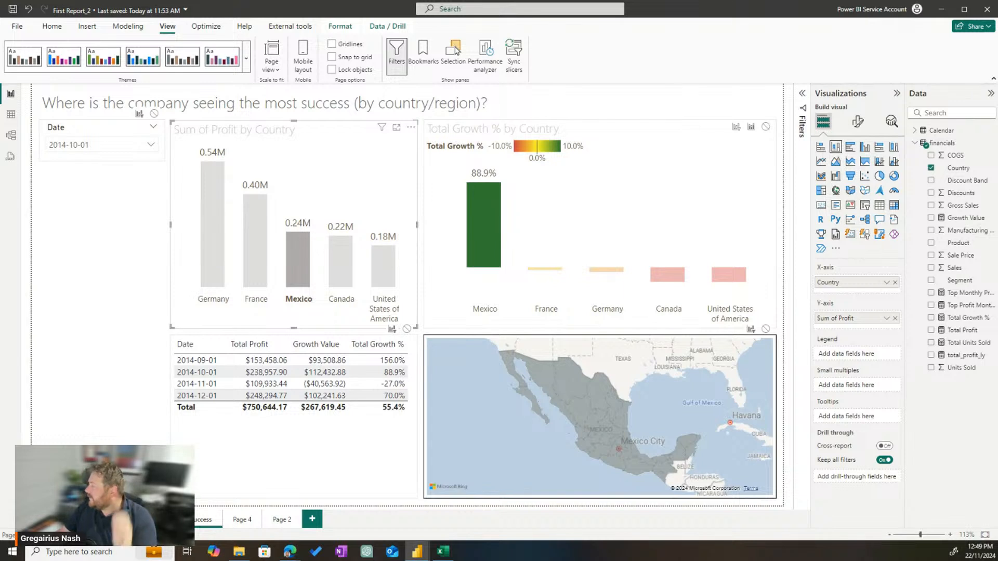
{"action": "left_click", "coordinate": [141, 446]}
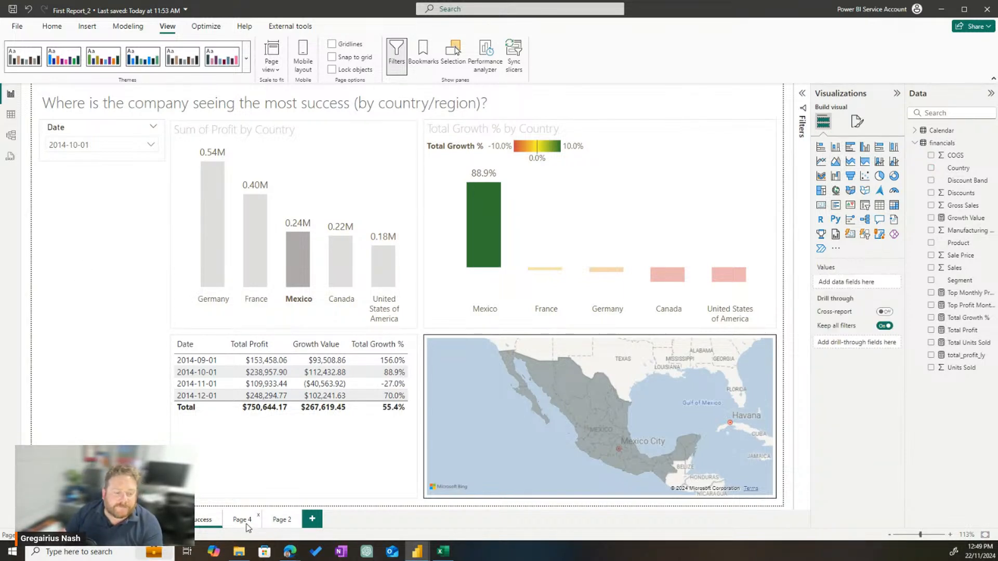
- Try to copy the country/region page title's formatting onto the Page 4 title with the Format painter
{"action": "left_click", "coordinate": [245, 522]}
{"action": "left_click_drag", "start_coordinate": [48, 107], "coordinate": [577, 123]}
{"action": "left_click", "coordinate": [203, 520]}
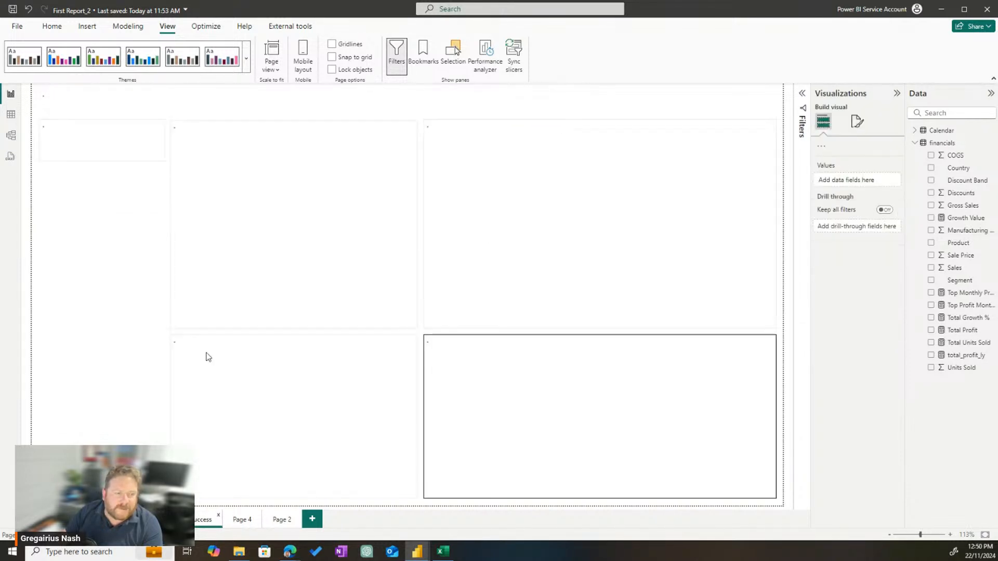
{"action": "left_click", "coordinate": [175, 104]}
{"action": "triple_click", "coordinate": [176, 105]}
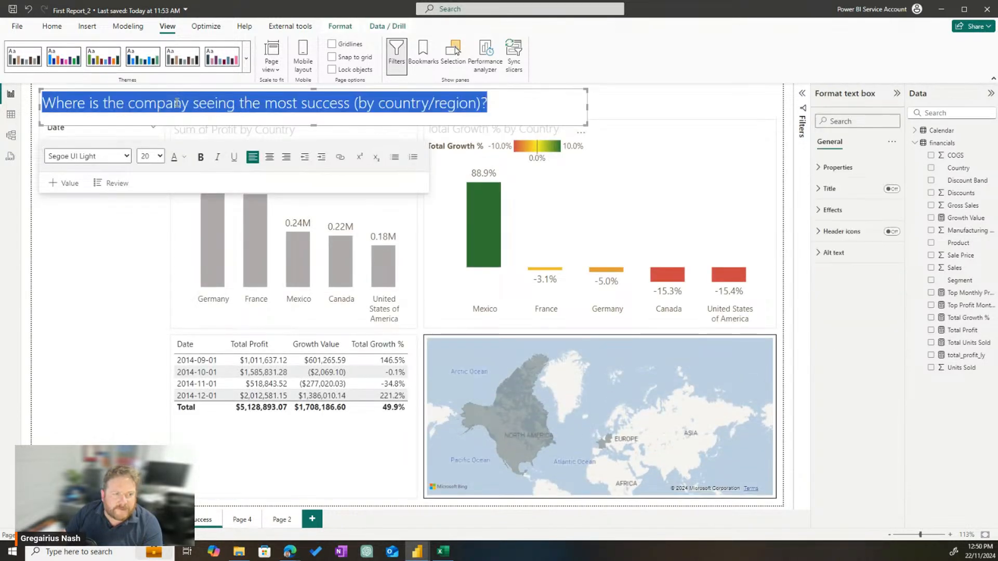
{"action": "left_click", "coordinate": [52, 26]}
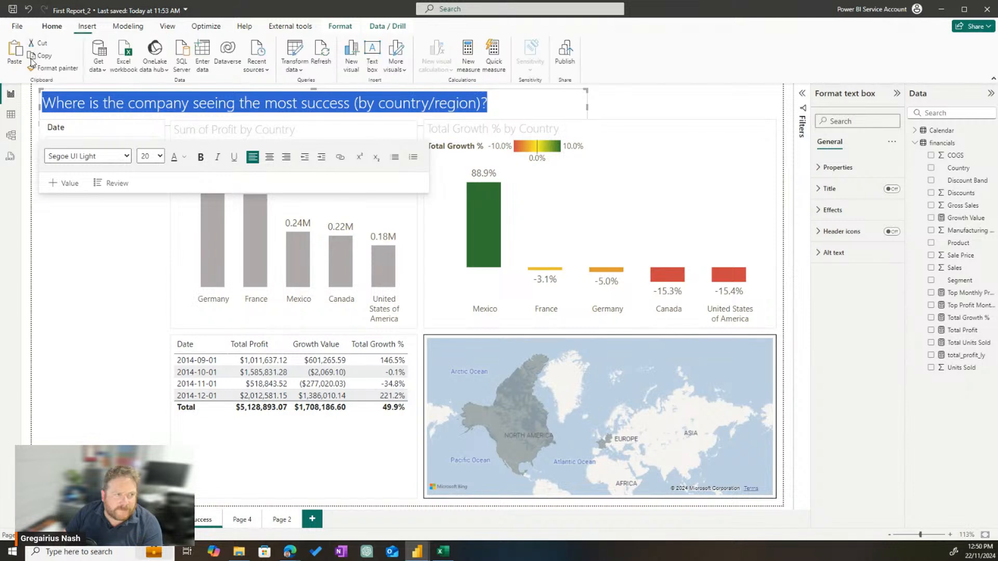
{"action": "left_click", "coordinate": [53, 67]}
{"action": "left_click", "coordinate": [242, 520]}
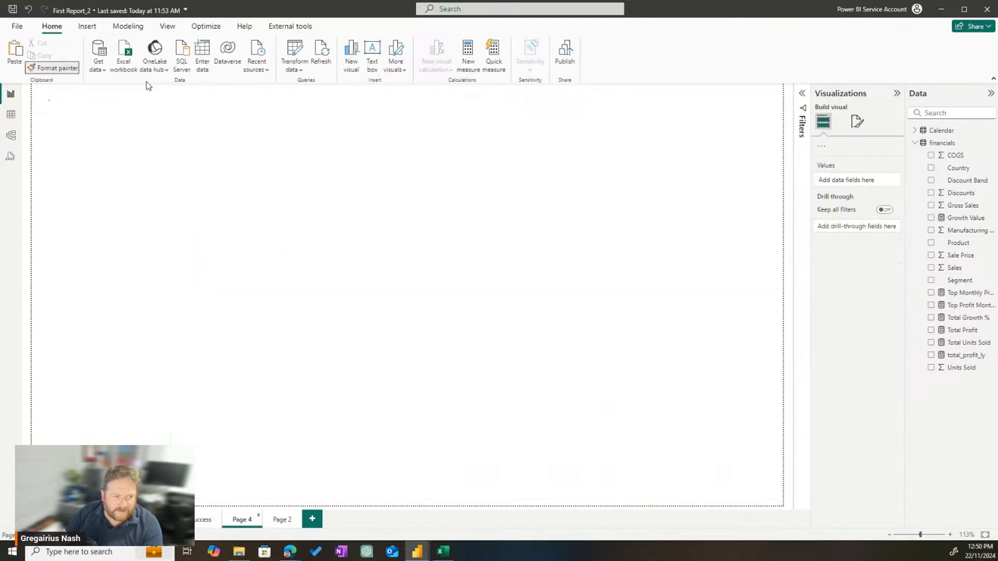
{"action": "left_click", "coordinate": [147, 107]}
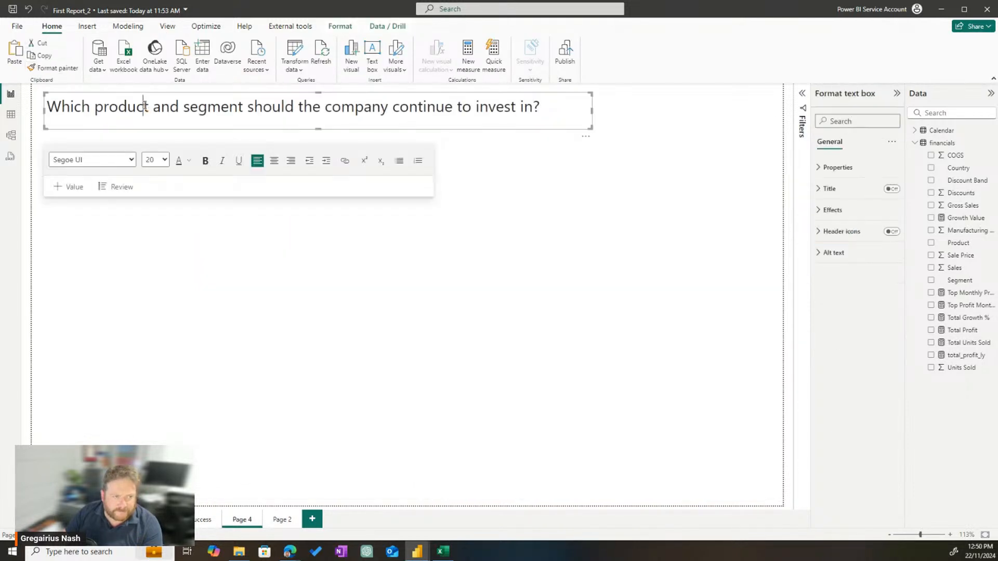
- Set the whole title on Page 4 to the Segoe UI Light font at size 24
{"action": "left_click_drag", "start_coordinate": [47, 106], "coordinate": [582, 121]}
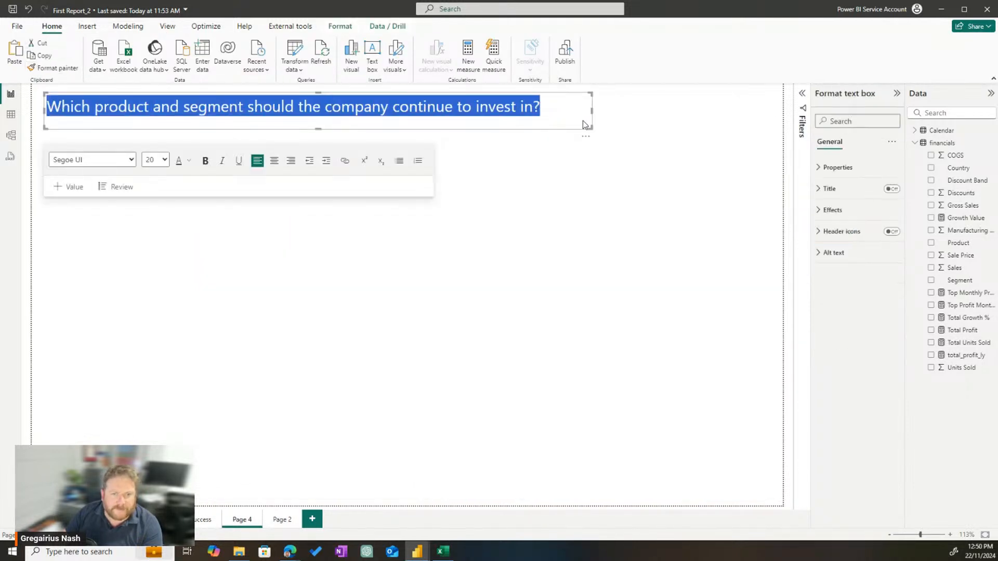
{"action": "left_click", "coordinate": [125, 160]}
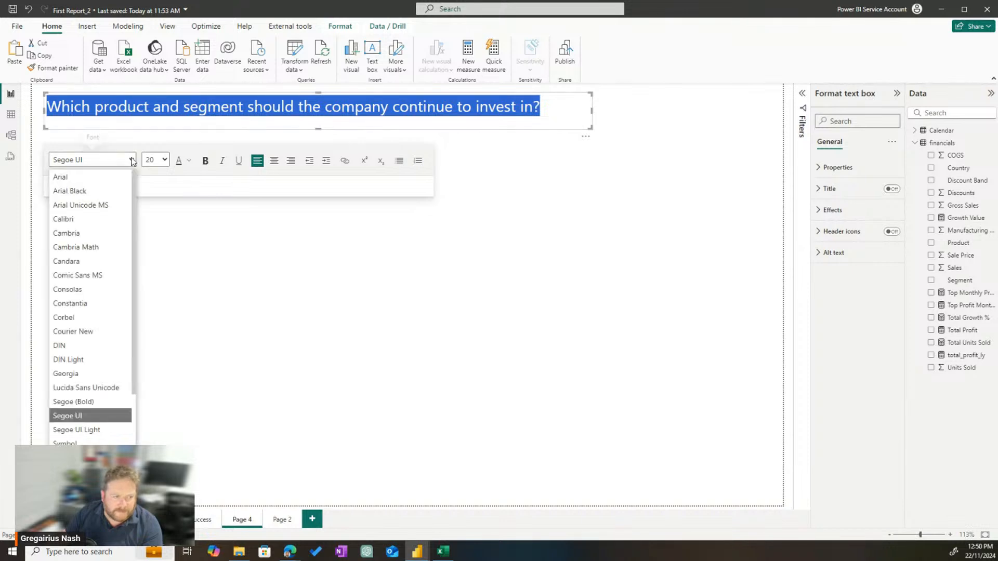
{"action": "left_click", "coordinate": [78, 429]}
{"action": "left_click", "coordinate": [148, 318]}
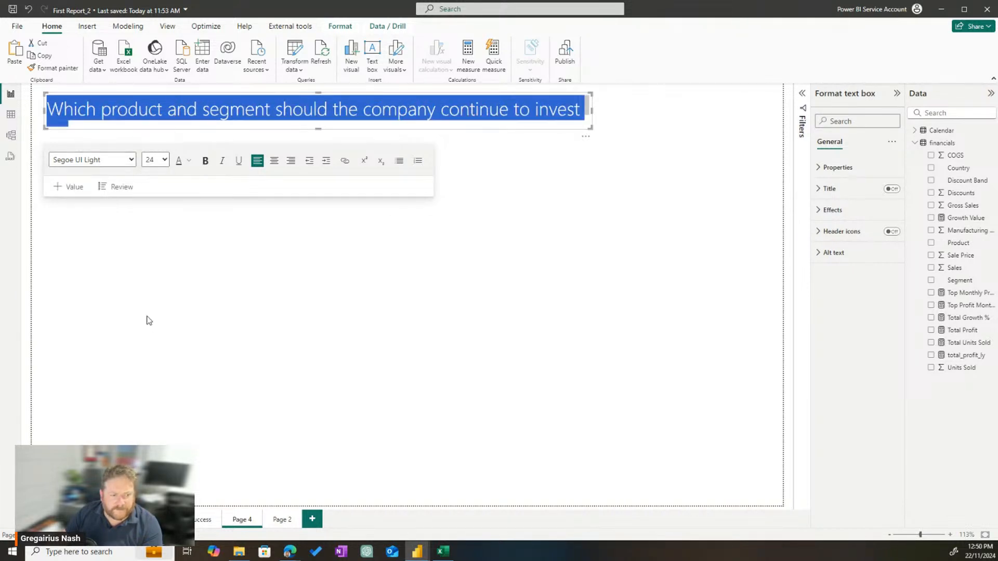
- Colour the Page 4 title light grey and widen its text box so the question fits on one line
{"action": "left_click", "coordinate": [188, 162]}
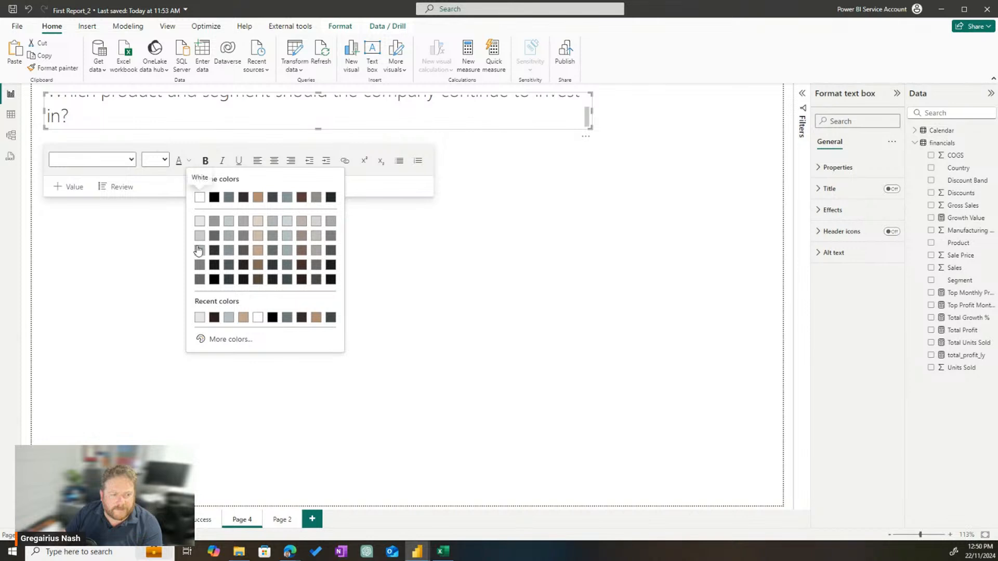
{"action": "left_click", "coordinate": [200, 251]}
{"action": "left_click", "coordinate": [184, 285]}
{"action": "left_click", "coordinate": [584, 112]}
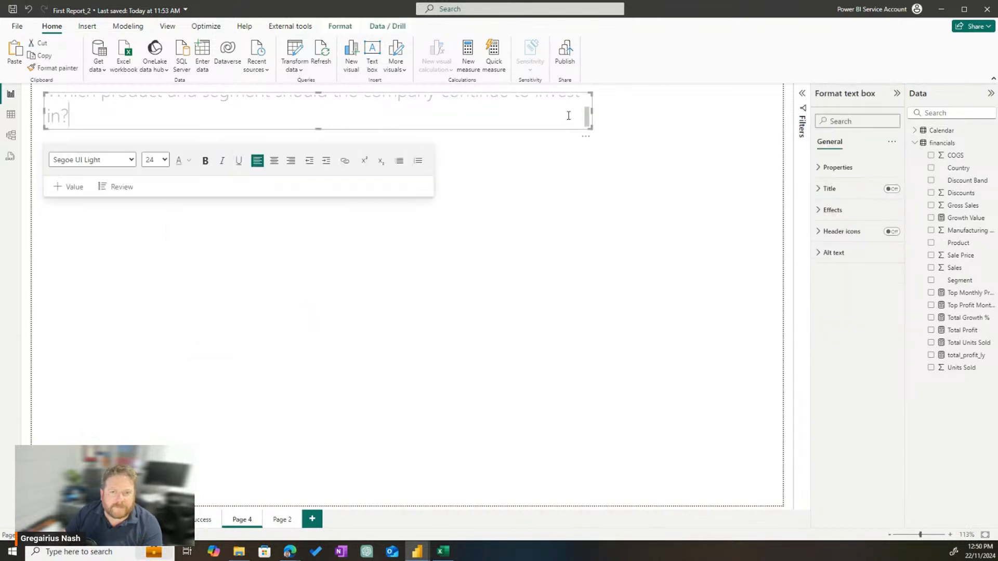
{"action": "left_click_drag", "start_coordinate": [592, 110], "coordinate": [624, 111]}
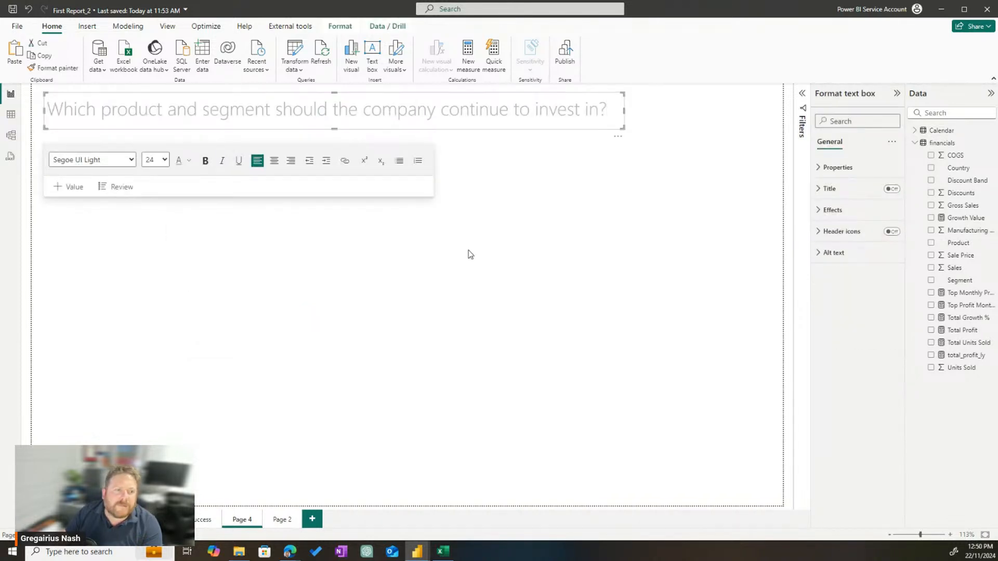
{"action": "left_click", "coordinate": [295, 152]}
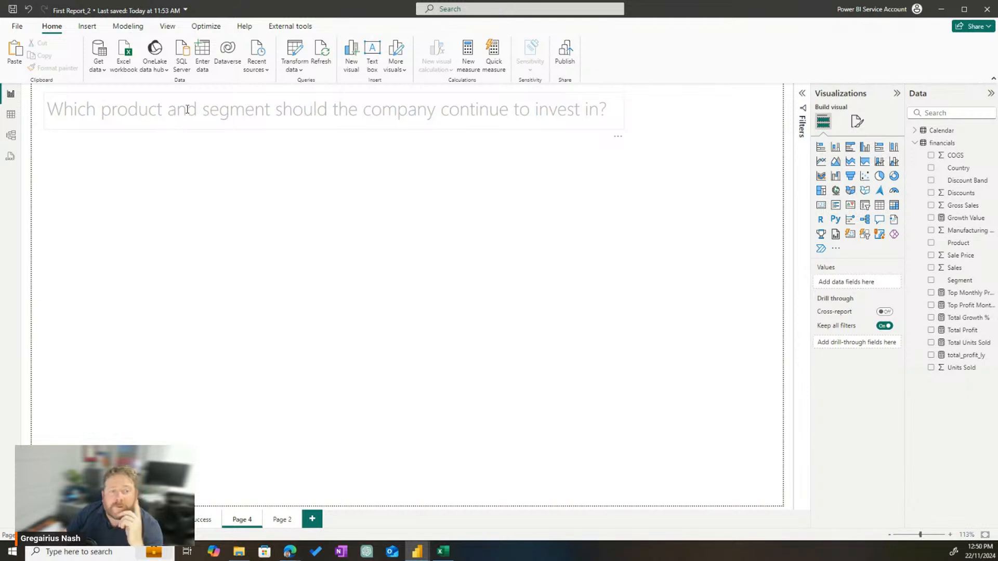
{"action": "left_click", "coordinate": [916, 143]}
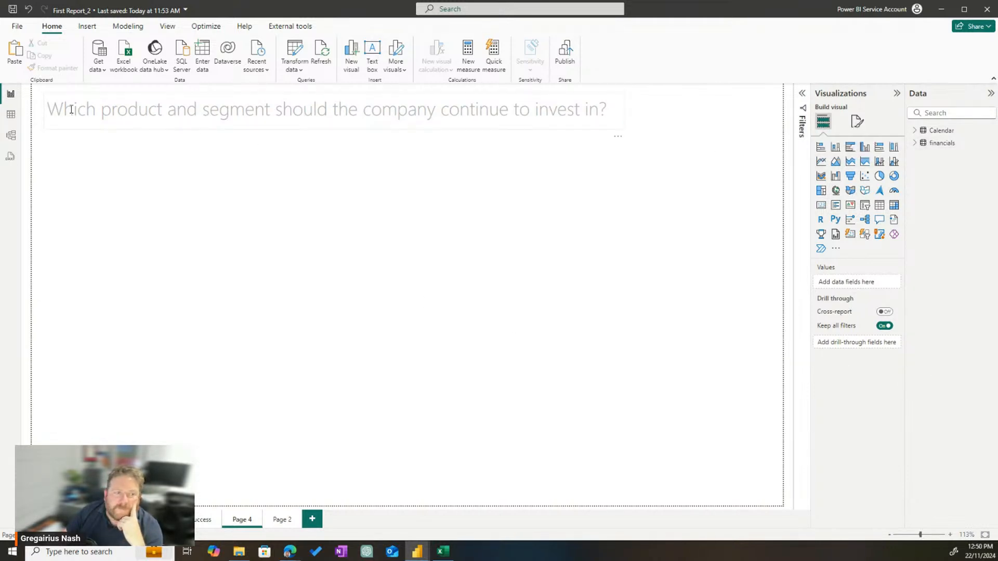
{"action": "left_click_drag", "start_coordinate": [71, 110], "coordinate": [386, 112]}
{"action": "left_click", "coordinate": [292, 264]}
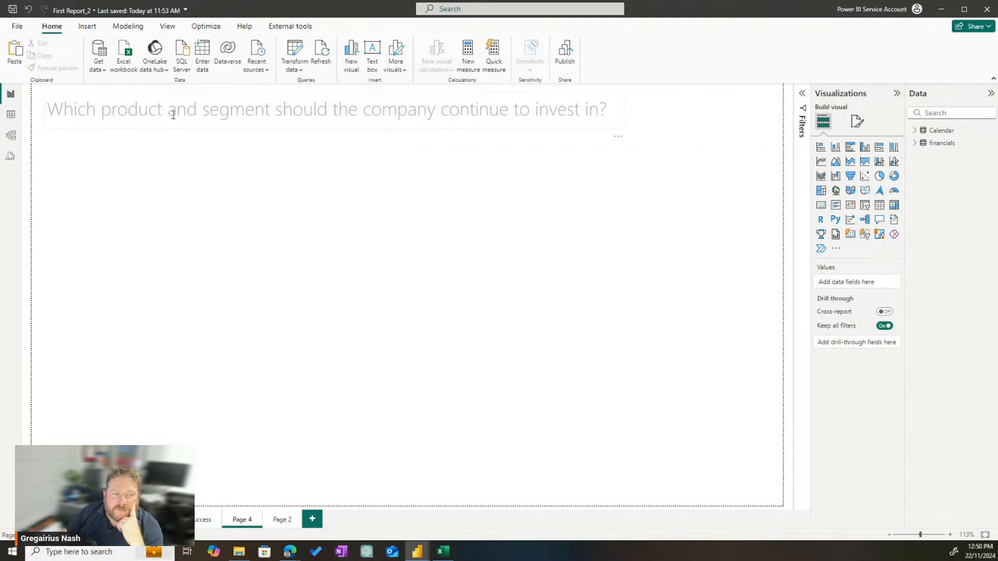
{"action": "left_click_drag", "start_coordinate": [102, 108], "coordinate": [562, 110]}
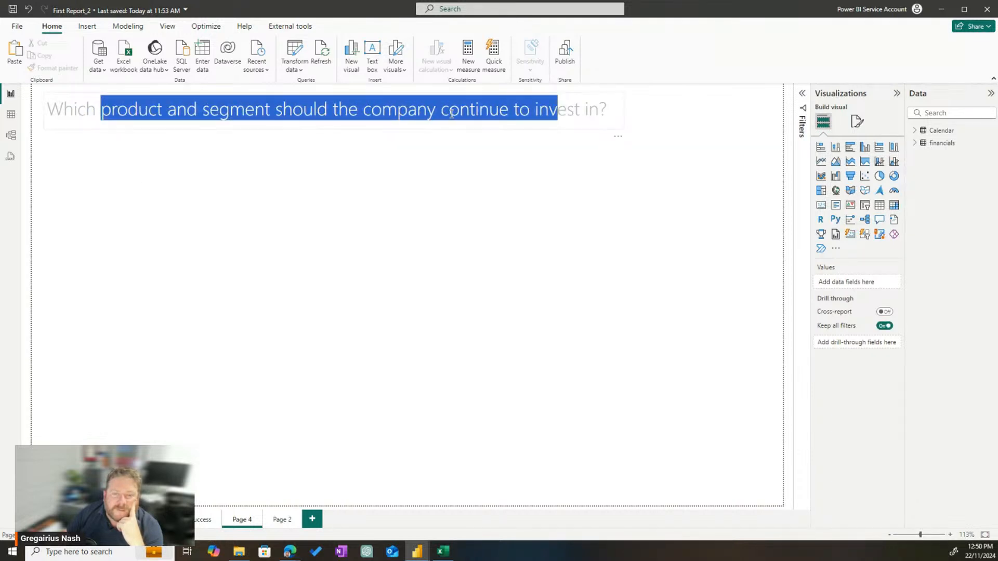
{"action": "left_click_drag", "start_coordinate": [441, 110], "coordinate": [601, 114]}
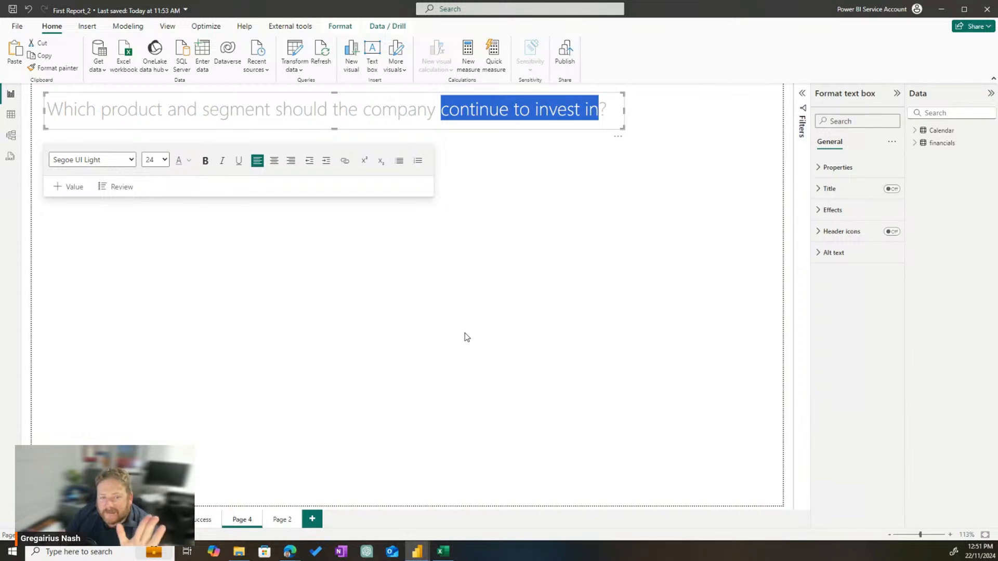
{"action": "left_click", "coordinate": [204, 218]}
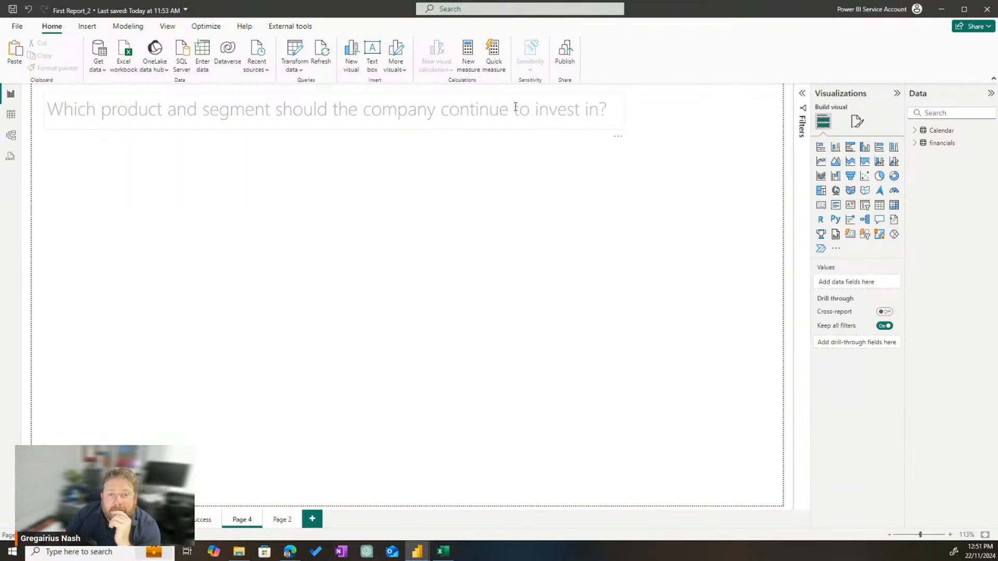
- Create a table on Page 4 from the financials fields Segment and Total Growth %
{"action": "left_click", "coordinate": [914, 143]}
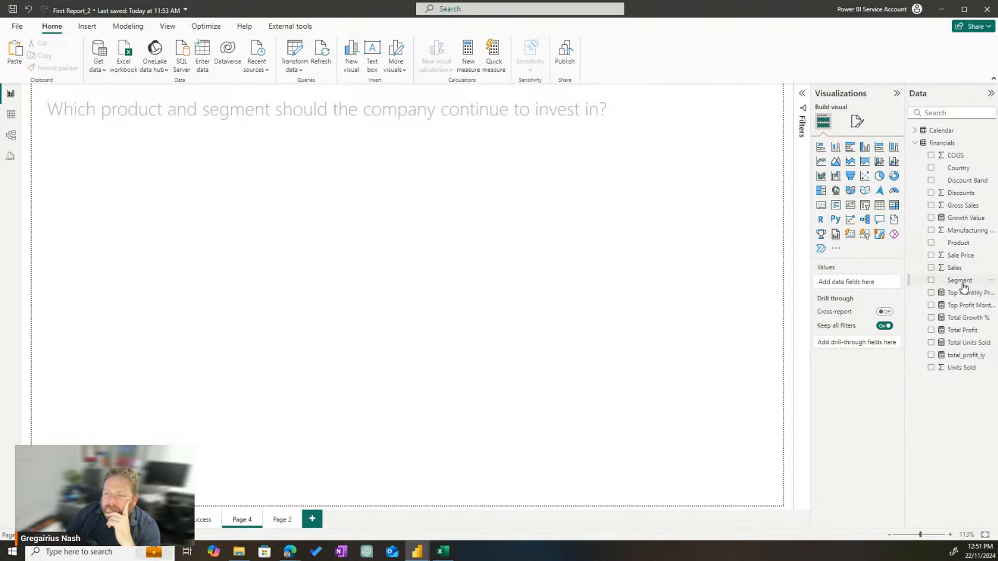
{"action": "left_click_drag", "start_coordinate": [961, 286], "coordinate": [383, 248]}
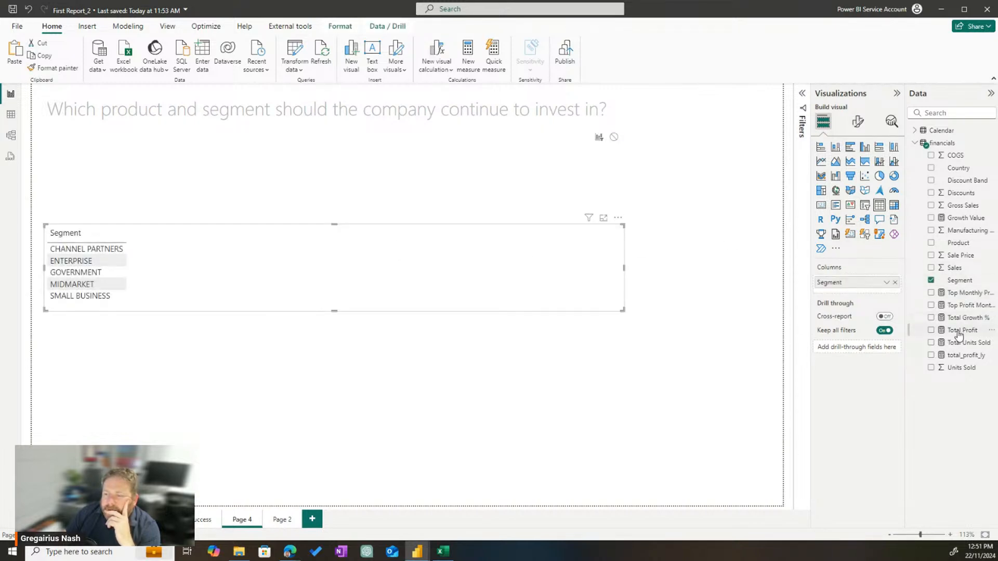
{"action": "left_click_drag", "start_coordinate": [965, 318], "coordinate": [453, 306]}
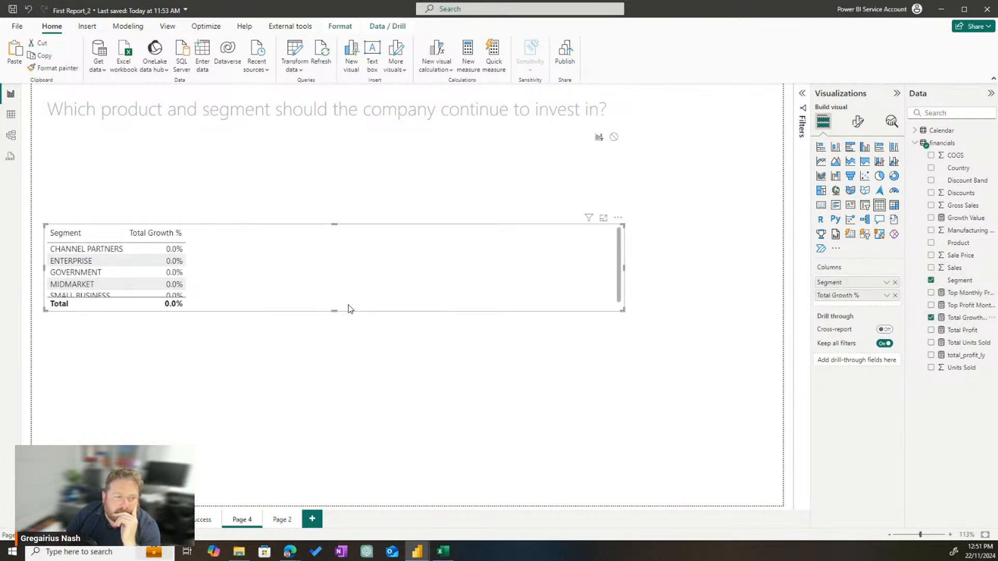
- Move the segment table up beneath the title and resize it to fit closely around its two columns
{"action": "left_click_drag", "start_coordinate": [334, 310], "coordinate": [325, 433]}
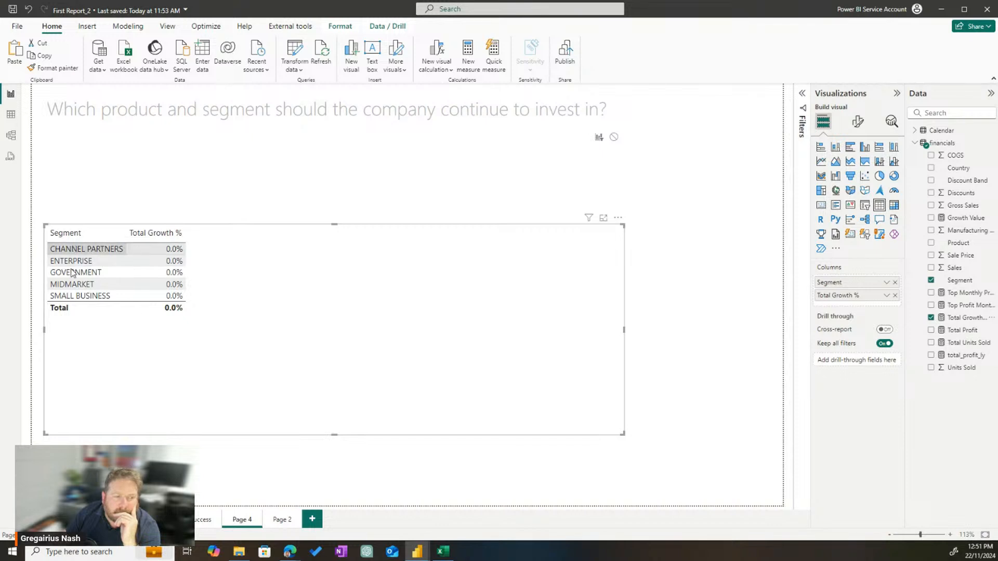
{"action": "left_click_drag", "start_coordinate": [356, 318], "coordinate": [380, 257]}
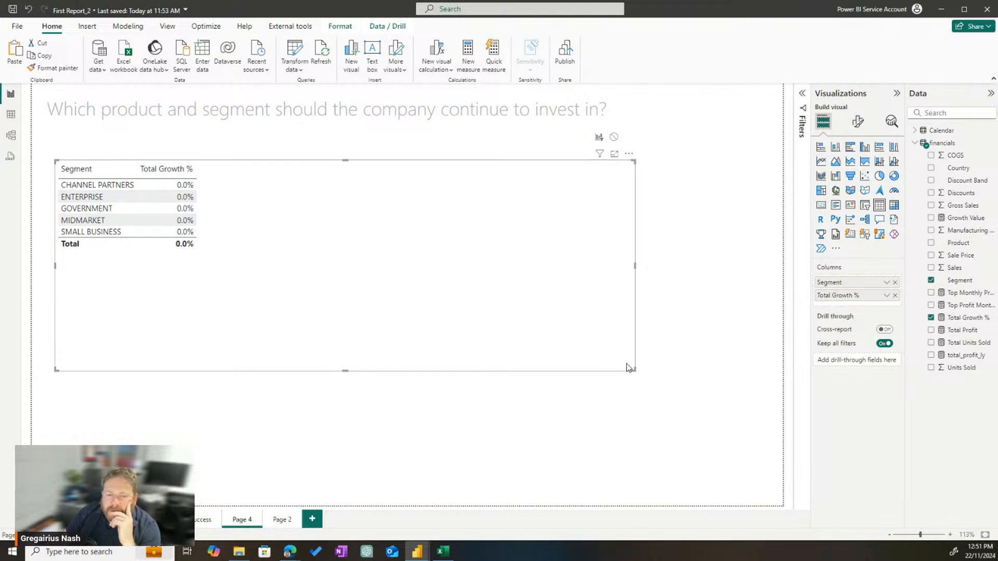
{"action": "left_click_drag", "start_coordinate": [627, 368], "coordinate": [237, 289]}
- Create a second, separate table with the Product and Total Growth % fields beside the segment table
{"action": "left_click", "coordinate": [660, 248]}
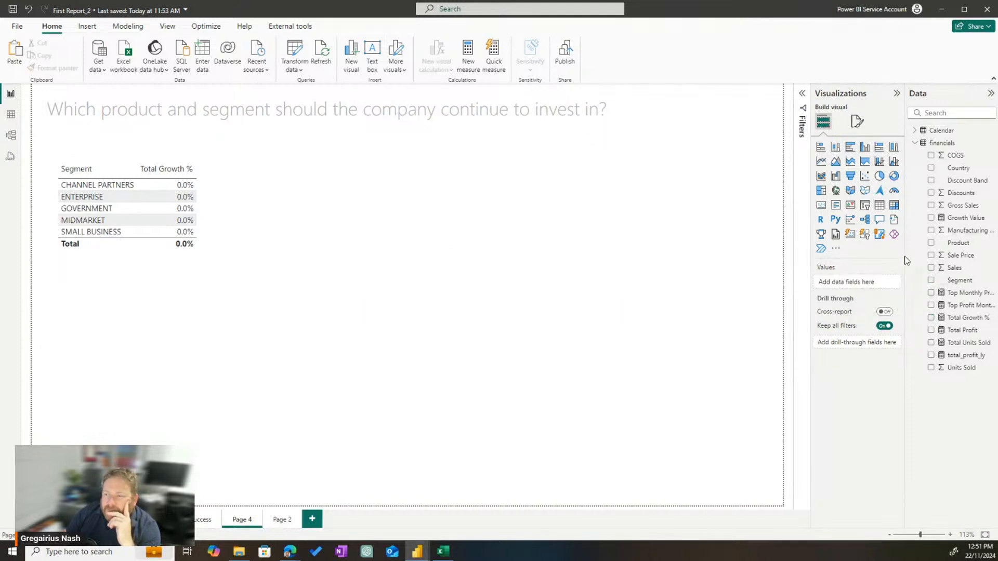
{"action": "left_click", "coordinate": [931, 242]}
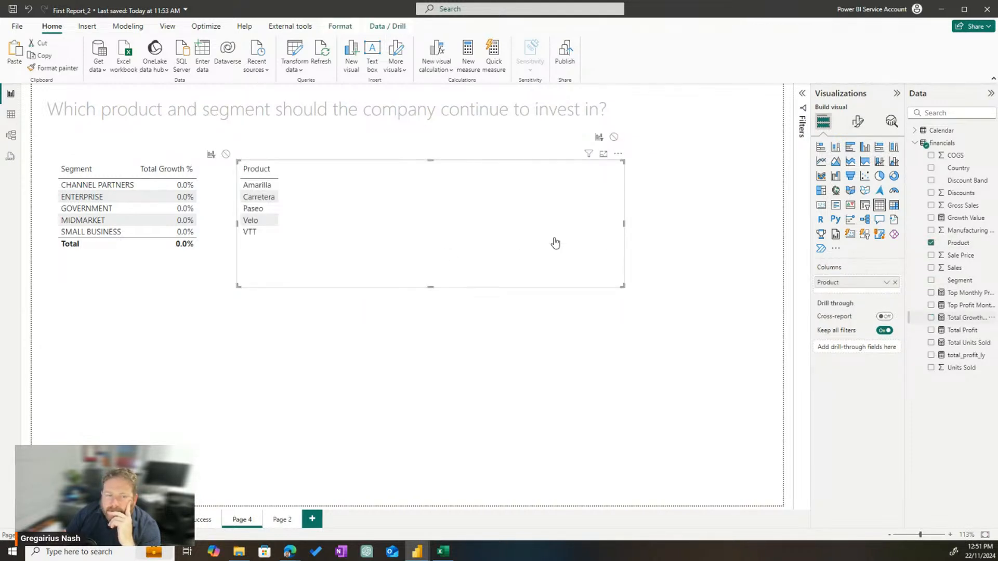
{"action": "left_click_drag", "start_coordinate": [555, 243], "coordinate": [557, 245]}
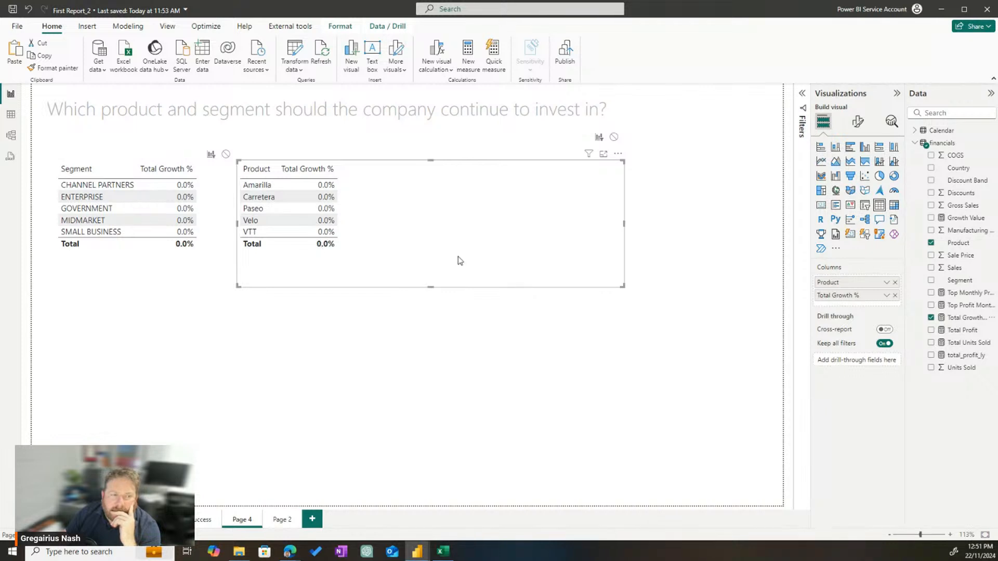
- Copy the Date slicer from the country success page to Page 4, keeping it in sync, after shifting the product table aside
{"action": "left_click_drag", "start_coordinate": [457, 260], "coordinate": [521, 260]}
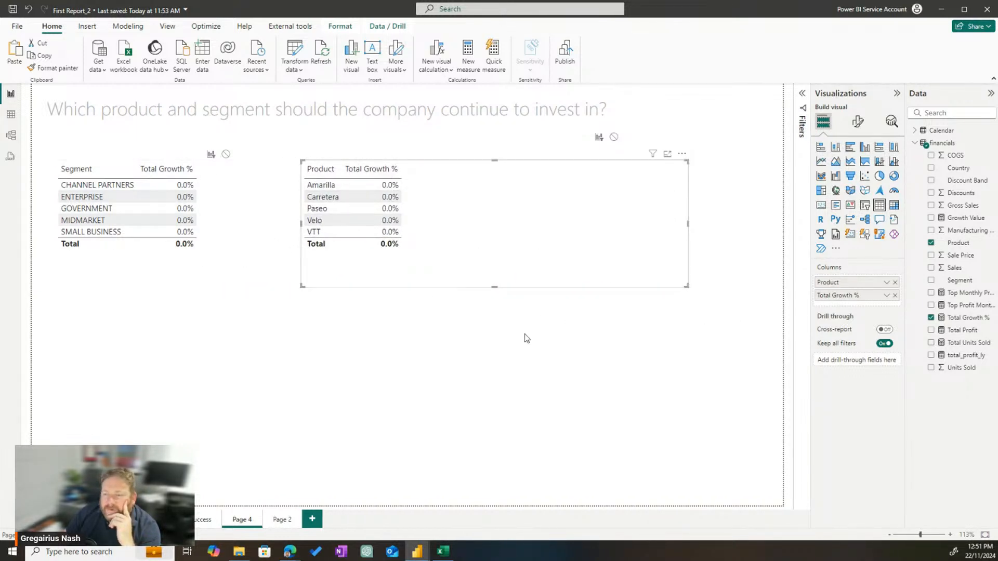
{"action": "left_click", "coordinate": [207, 520]}
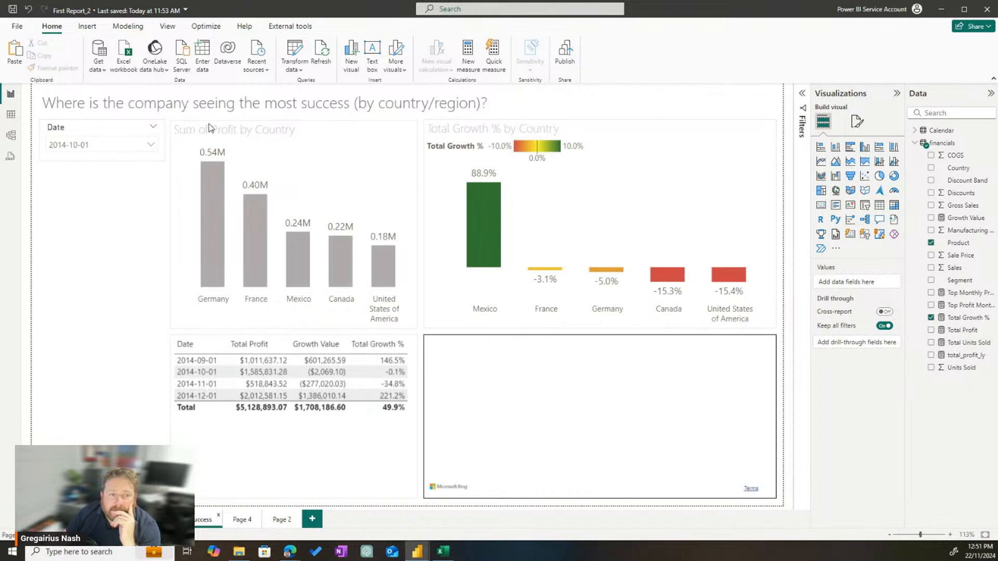
{"action": "left_click", "coordinate": [84, 130]}
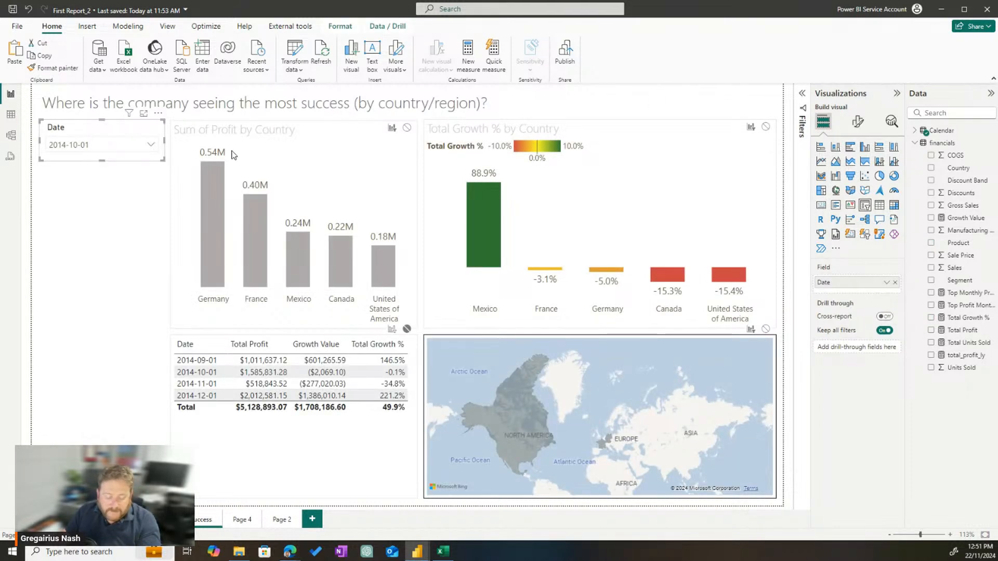
{"action": "left_click", "coordinate": [240, 520]}
{"action": "key", "text": "ctrl+v"}
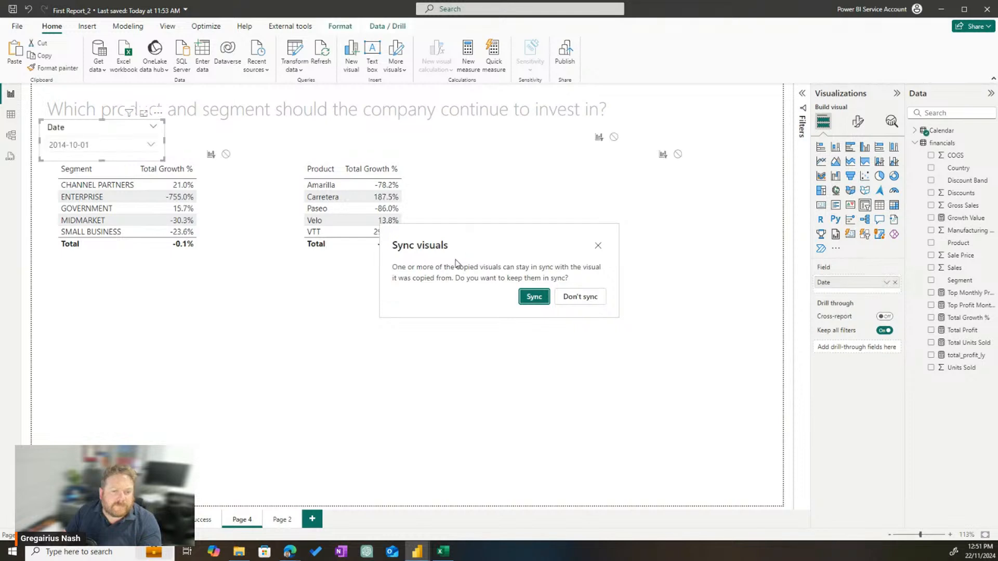
{"action": "left_click", "coordinate": [534, 296]}
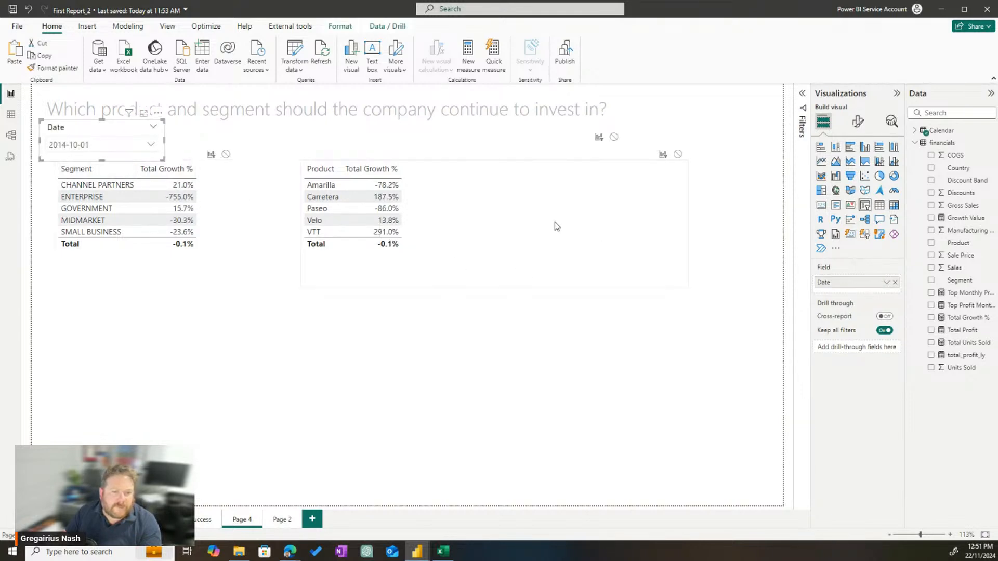
- Swap the positions of the segment and product tables and narrow the product table to fit its two columns
{"action": "left_click_drag", "start_coordinate": [205, 185], "coordinate": [584, 190]}
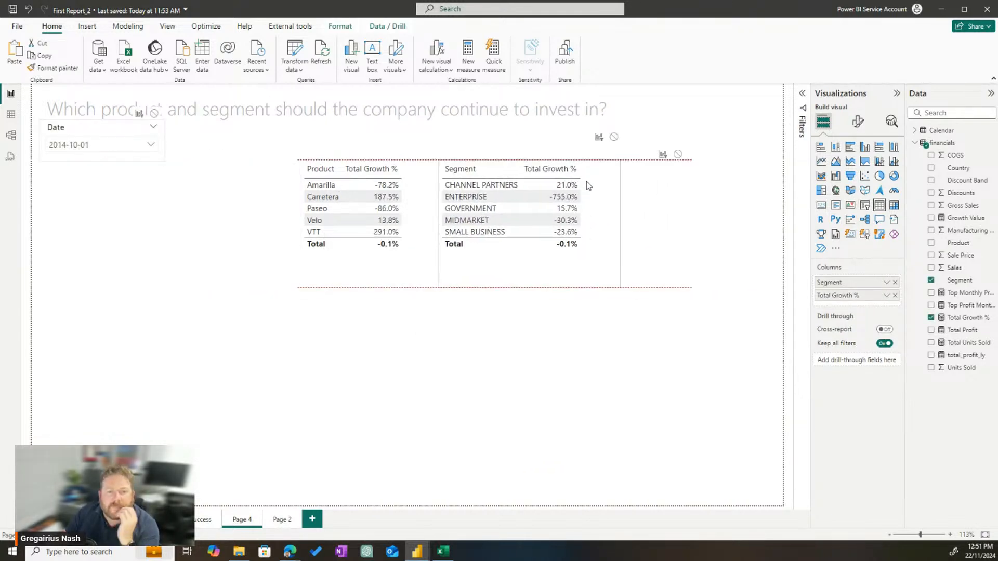
{"action": "left_click_drag", "start_coordinate": [339, 260], "coordinate": [222, 264]}
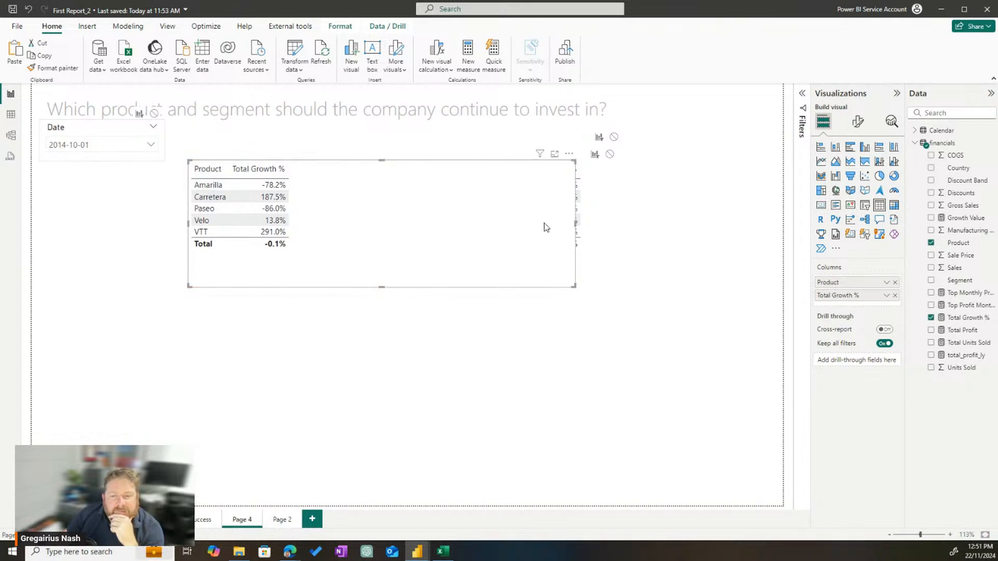
{"action": "left_click_drag", "start_coordinate": [575, 223], "coordinate": [311, 225]}
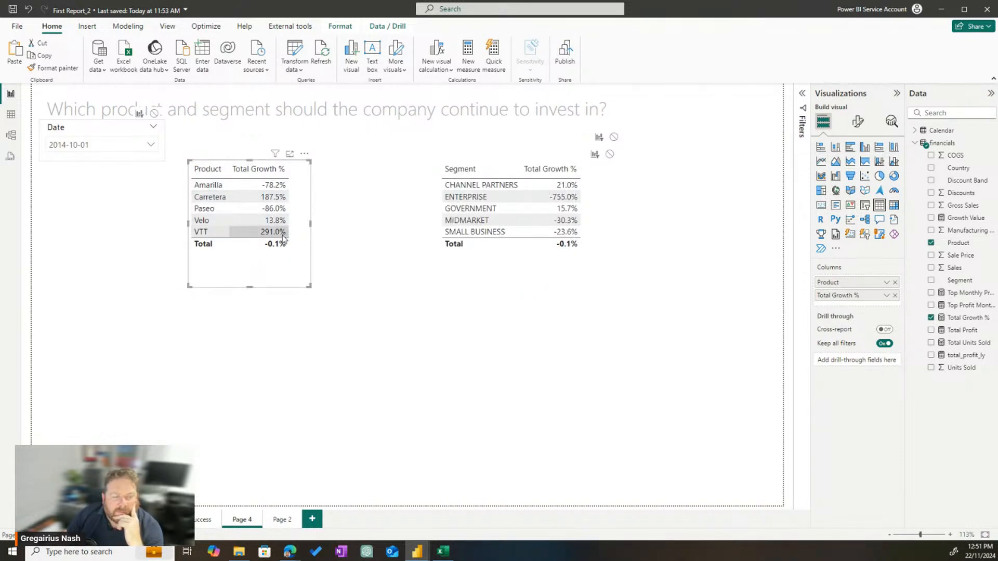
- Sort both tables by Total Growth % in descending order and move the segment table close beside the product table
{"action": "left_click", "coordinate": [273, 178]}
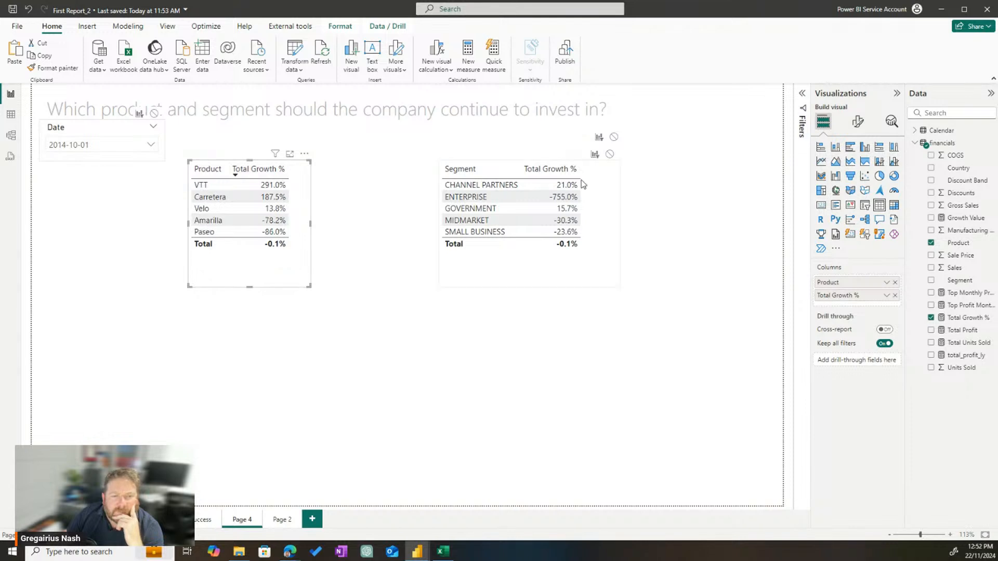
{"action": "left_click", "coordinate": [567, 174]}
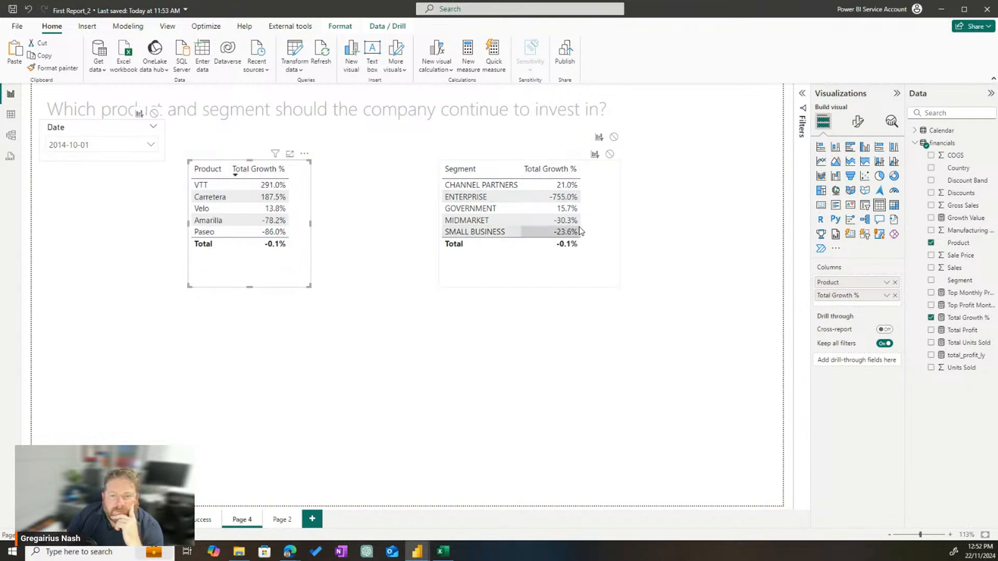
{"action": "double_click", "coordinate": [520, 169]}
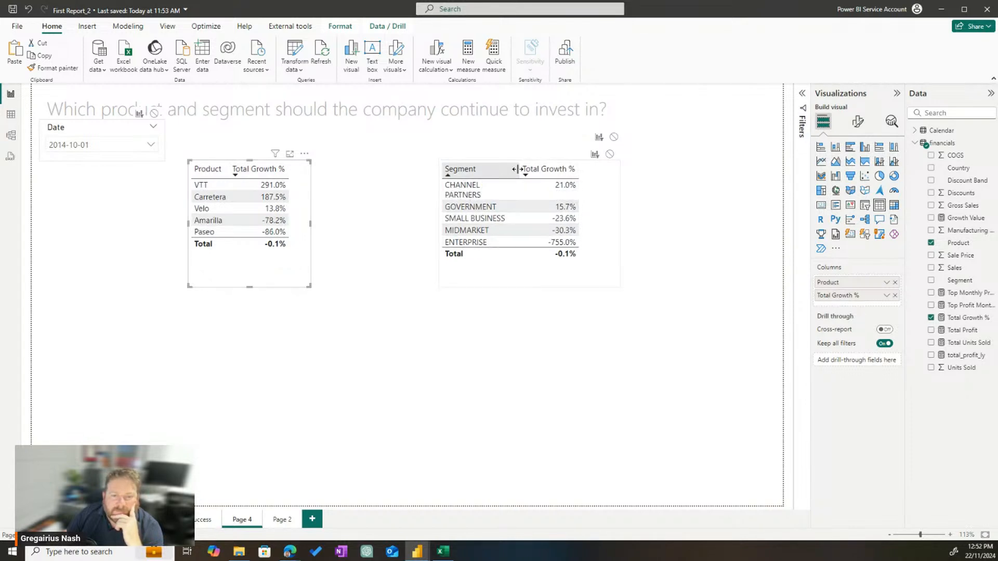
{"action": "left_click_drag", "start_coordinate": [611, 282], "coordinate": [486, 273]}
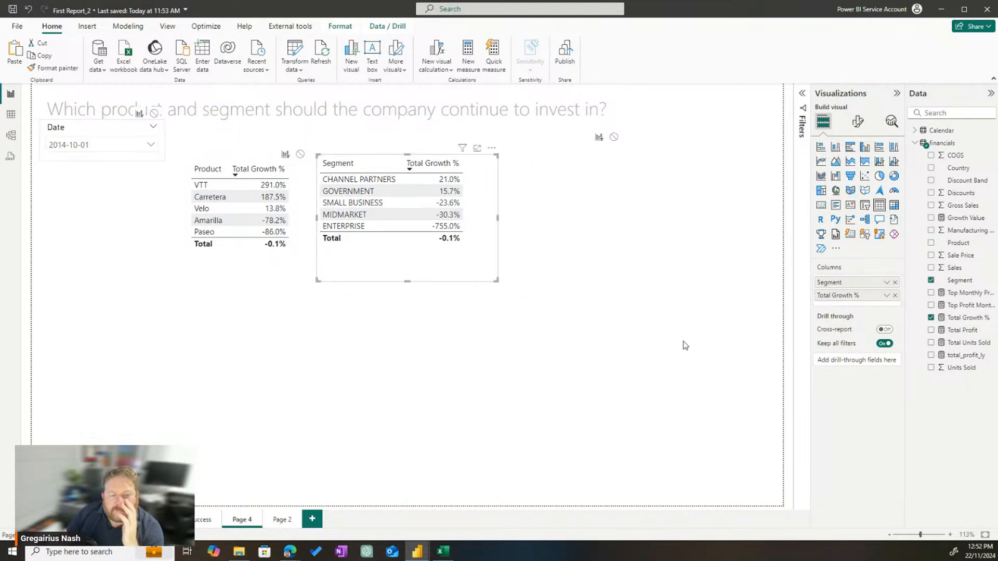
{"action": "left_click", "coordinate": [679, 339]}
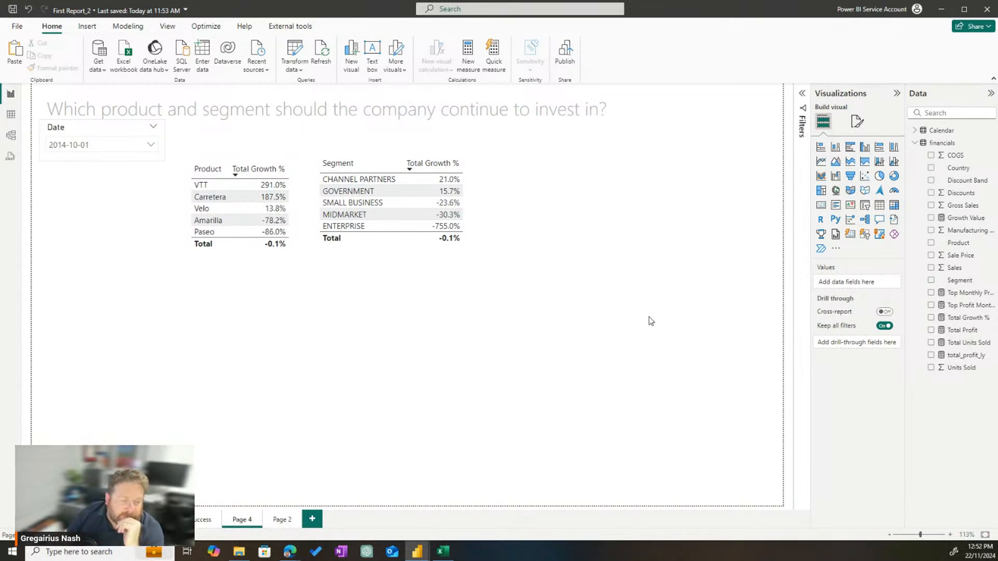
- Rename Page 4 as Products and Segments
{"action": "left_click", "coordinate": [117, 519]}
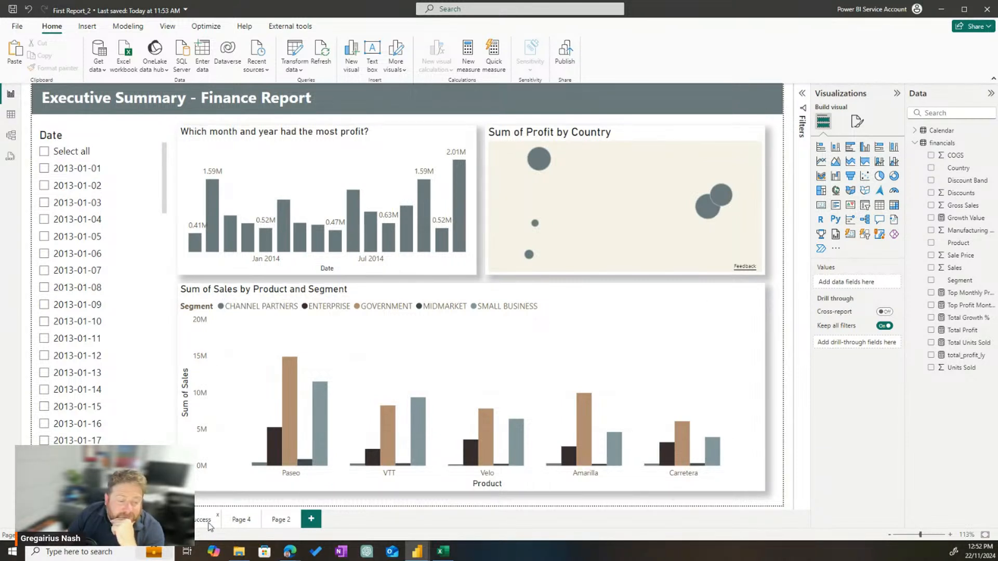
{"action": "right_click", "coordinate": [241, 520]}
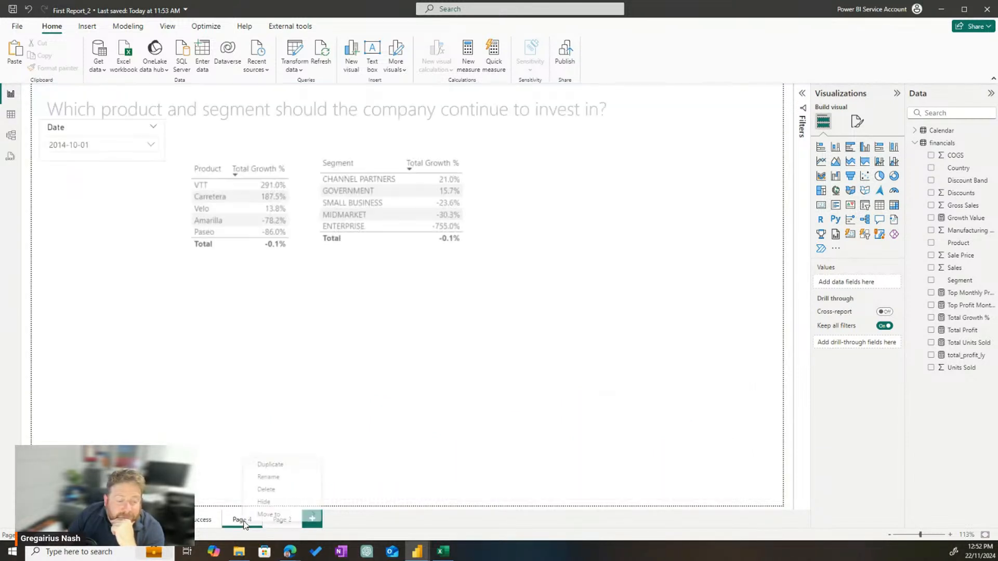
{"action": "left_click", "coordinate": [281, 479]}
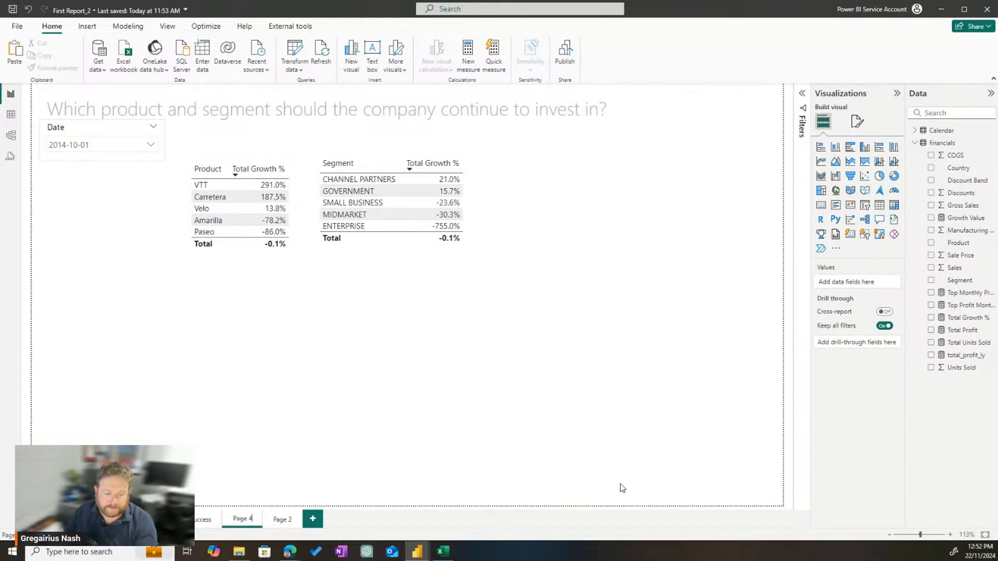
{"action": "key", "text": "BackSpace"}
{"action": "key", "text": "BackSpace"}
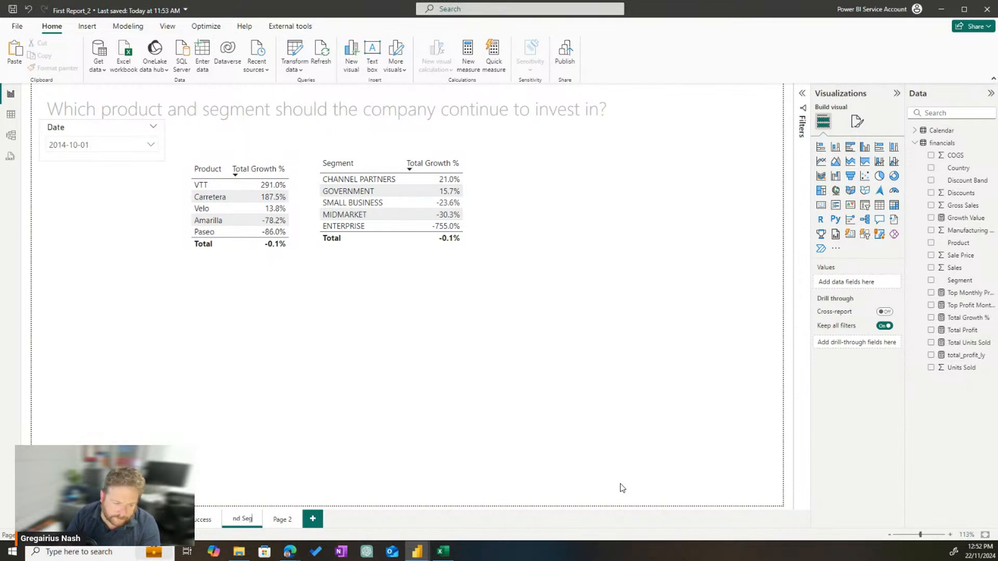
{"action": "key", "text": "Return"}
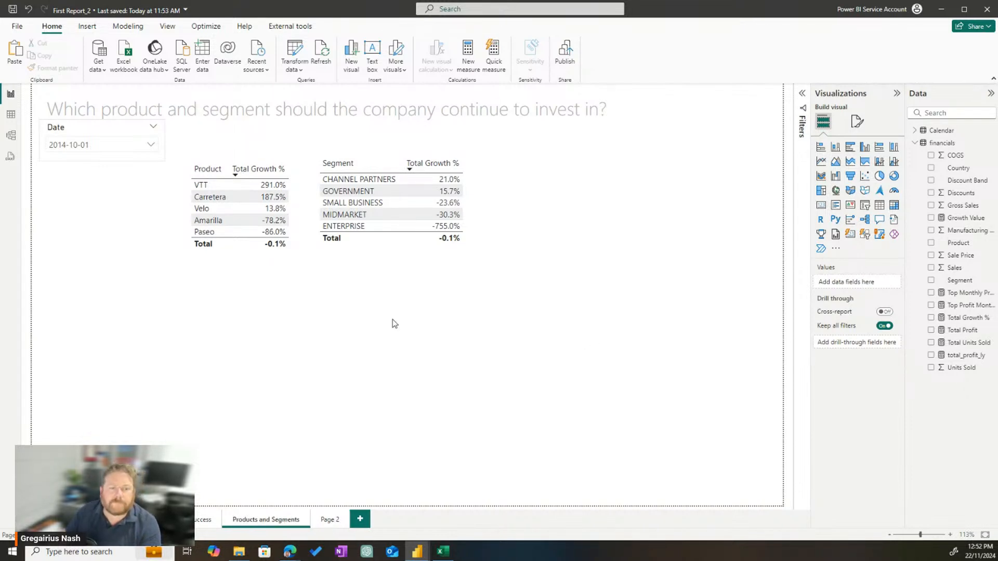
- Insert an empty line chart beneath the two tables and size it to span roughly their combined width
{"action": "left_click", "coordinate": [821, 162]}
{"action": "left_click_drag", "start_coordinate": [117, 397], "coordinate": [246, 341]}
{"action": "left_click_drag", "start_coordinate": [297, 375], "coordinate": [505, 450]}
{"action": "left_click_drag", "start_coordinate": [435, 418], "coordinate": [449, 402]}
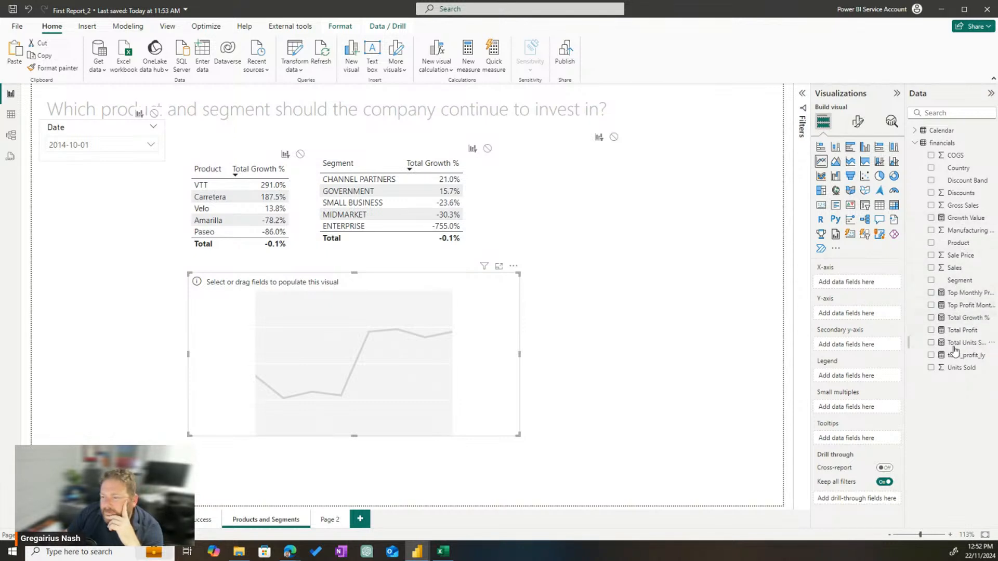
- Create a measure in the financials table defined as Total Sales = SUM(financials[Sales])
{"action": "left_click_drag", "start_coordinate": [904, 338], "coordinate": [855, 340]}
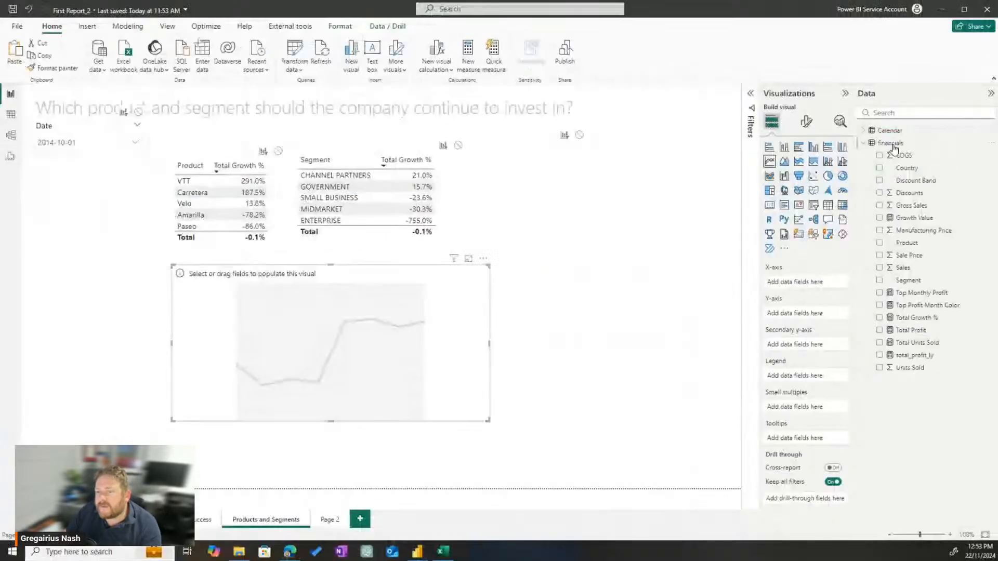
{"action": "right_click", "coordinate": [892, 145]}
{"action": "key", "text": "Escape"}
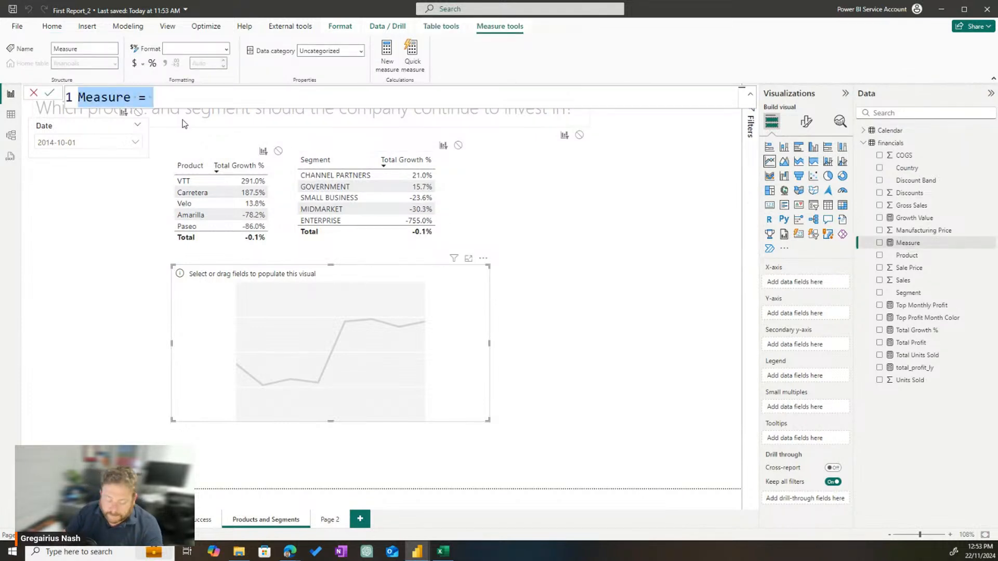
{"action": "type", "text": "Total Sales"}
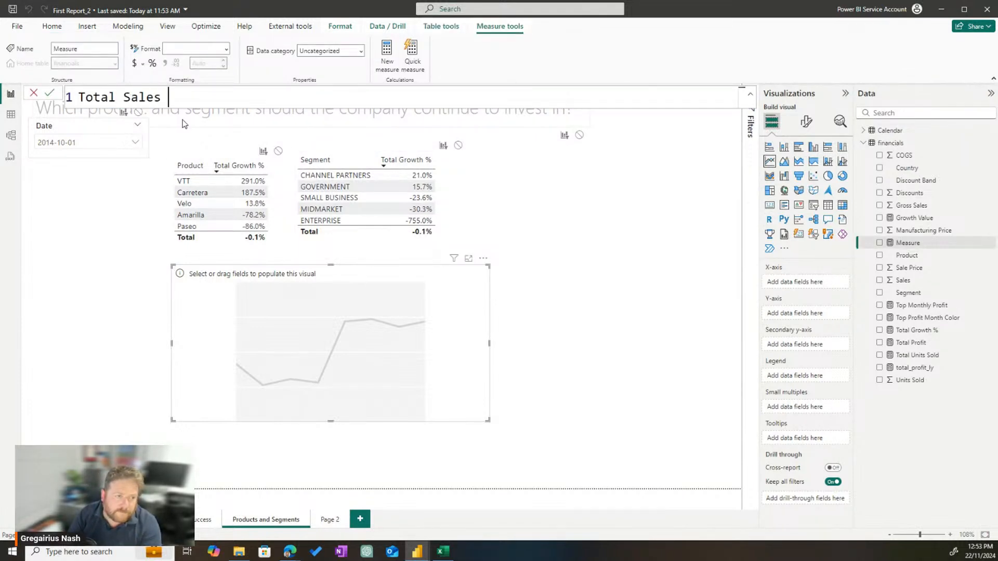
{"action": "type", "text": " = CU"}
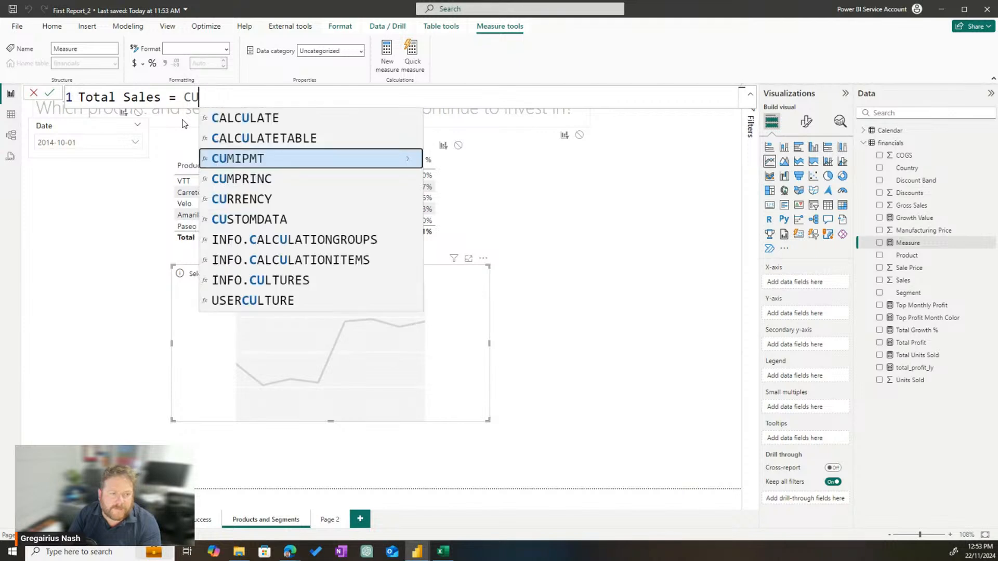
{"action": "key", "text": "BackSpace"}
{"action": "type", "text": "SU"}
{"action": "key", "text": "BackSpace"}
{"action": "key", "text": "BackSpace"}
{"action": "key", "text": "BackSpace"}
{"action": "type", "text": "SUM(Sale"}
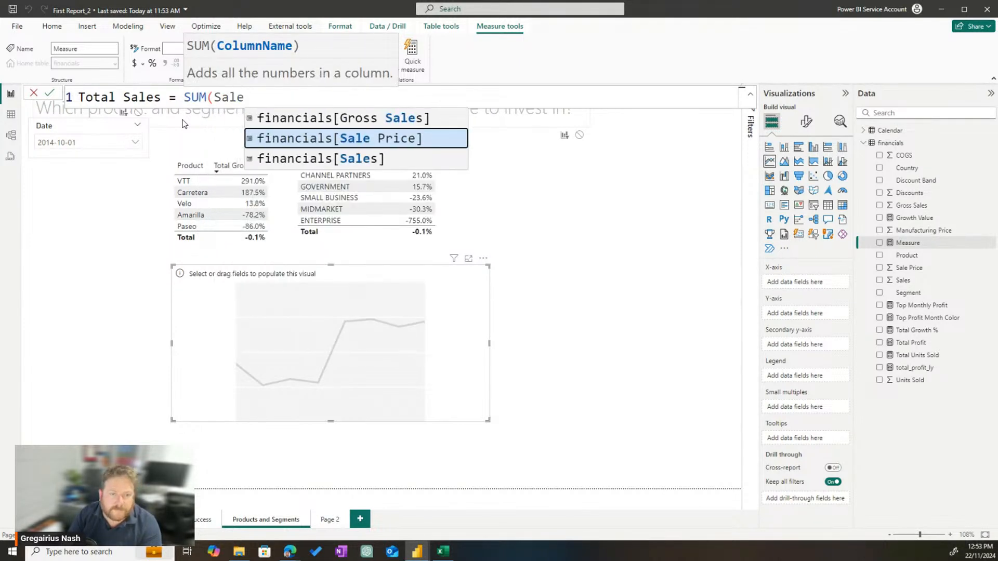
{"action": "key", "text": "Down"}
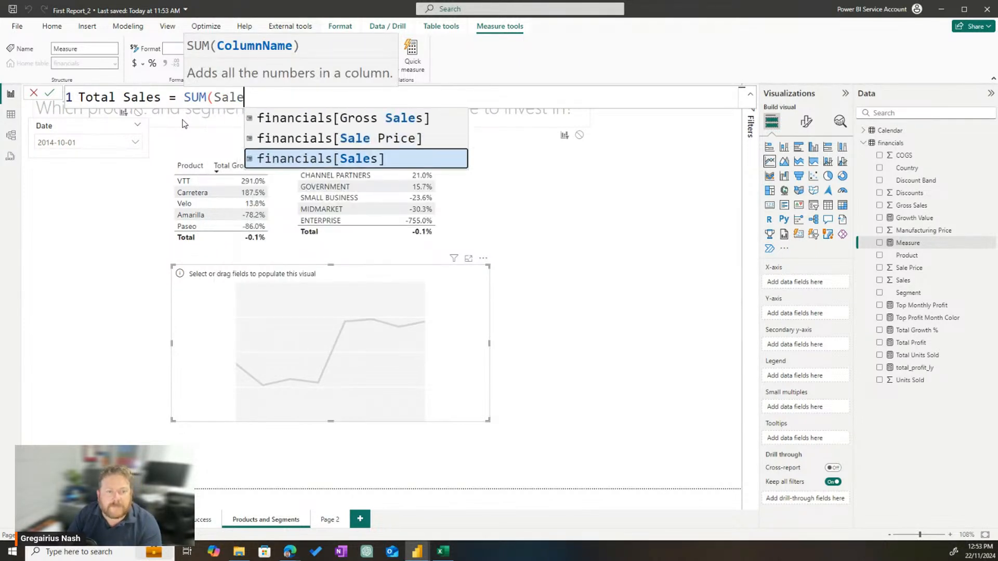
{"action": "key", "text": "Tab"}
{"action": "type", "text": ")"}
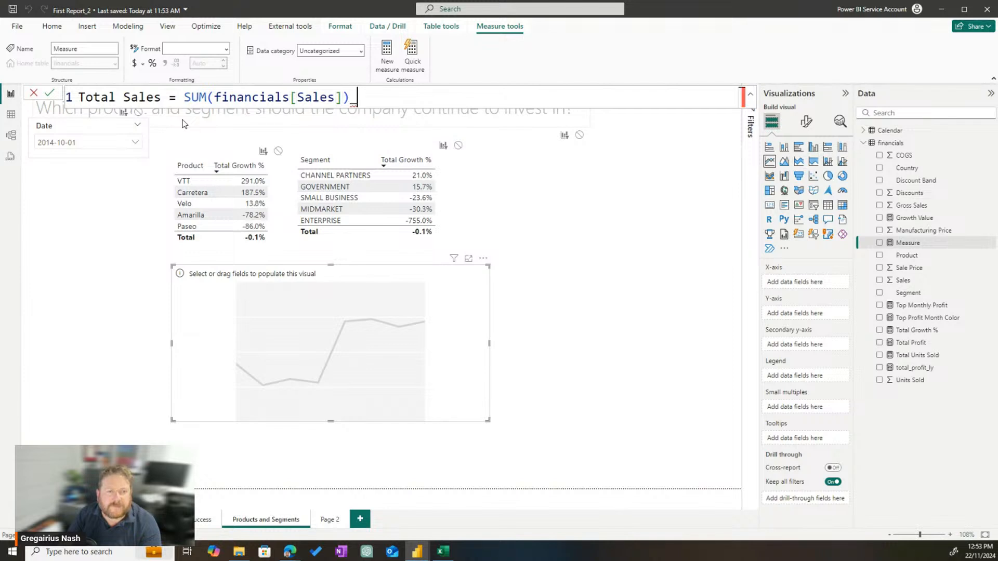
{"action": "key", "text": "Return"}
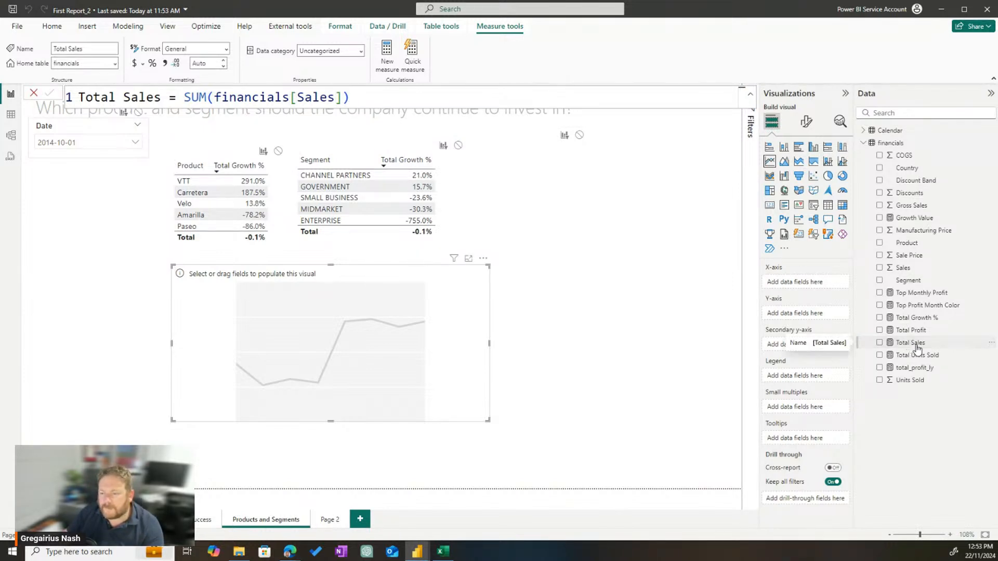
- Plot Total Sales in the line chart by the Calendar table's Date, with Segment as the legend
{"action": "left_click", "coordinate": [879, 343]}
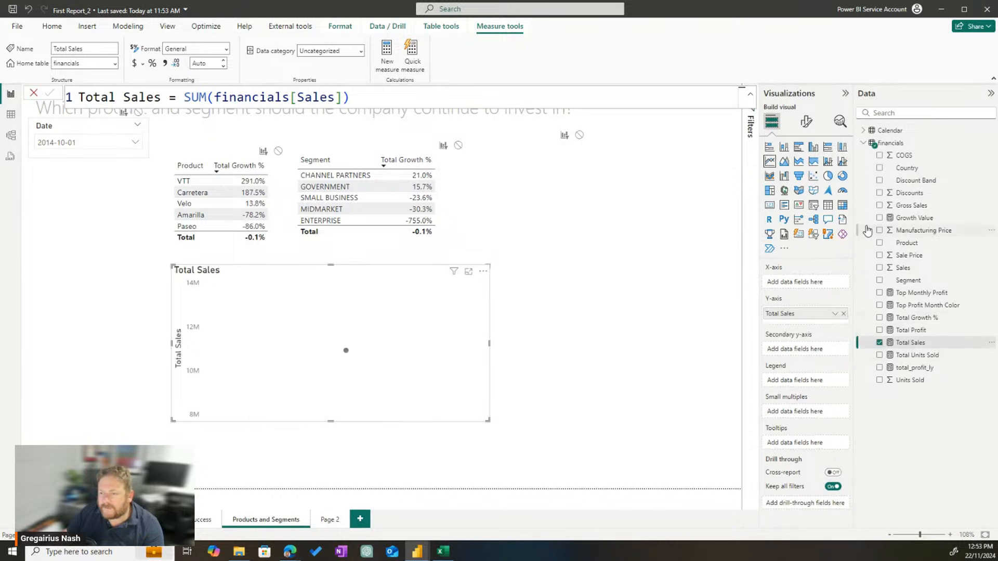
{"action": "left_click", "coordinate": [864, 130]}
{"action": "left_click", "coordinate": [879, 143]}
{"action": "left_click", "coordinate": [864, 130]}
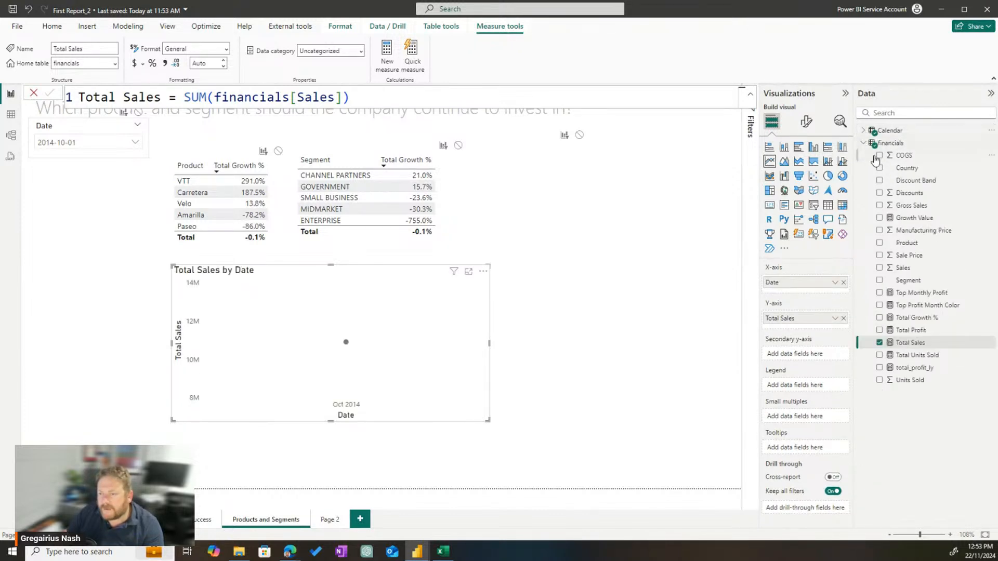
{"action": "left_click", "coordinate": [880, 281]}
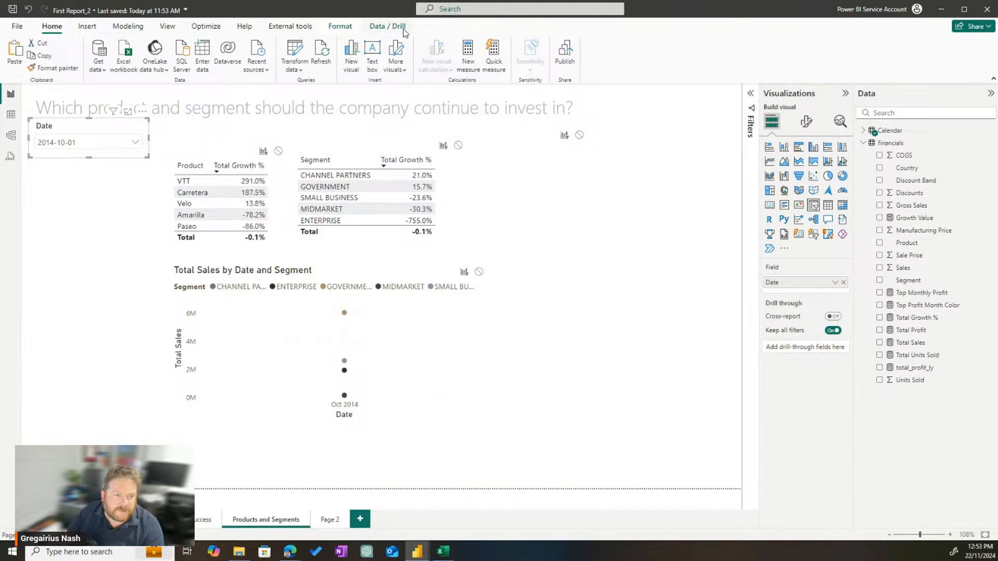
- Stop the Date slicer from filtering the line chart, and finish editing visual interactions
{"action": "left_click", "coordinate": [122, 32]}
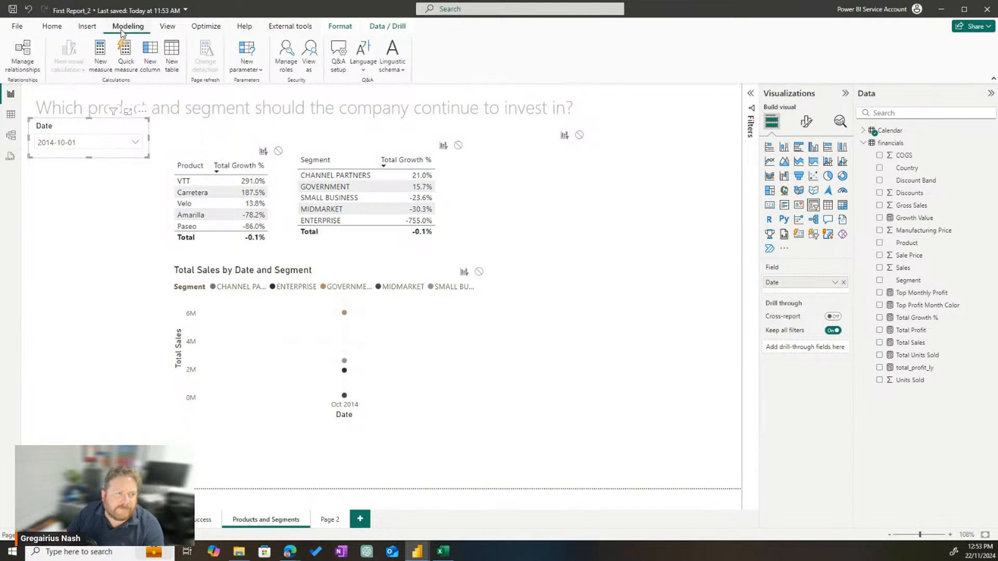
{"action": "left_click", "coordinate": [340, 26]}
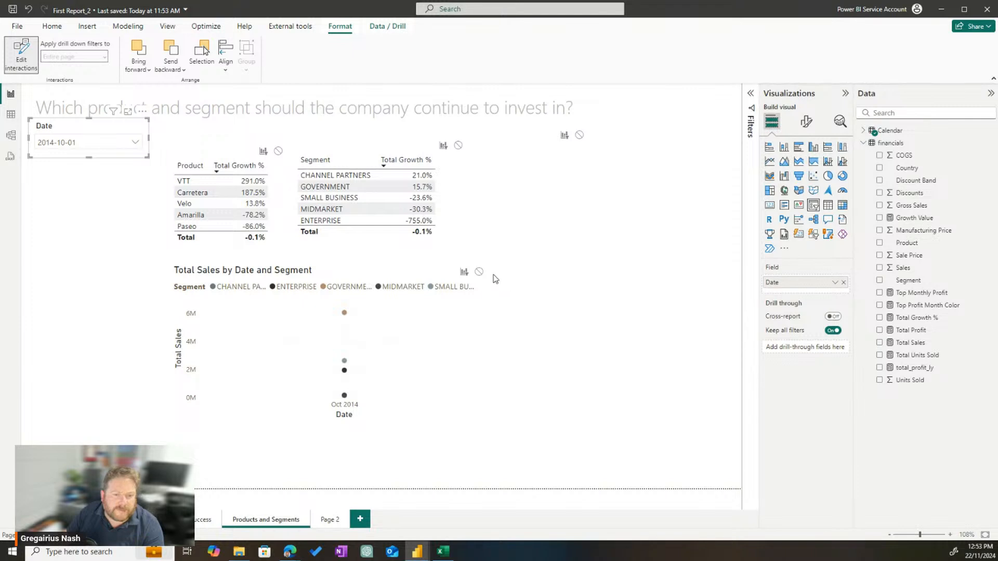
{"action": "left_click", "coordinate": [478, 273]}
{"action": "left_click", "coordinate": [67, 143]}
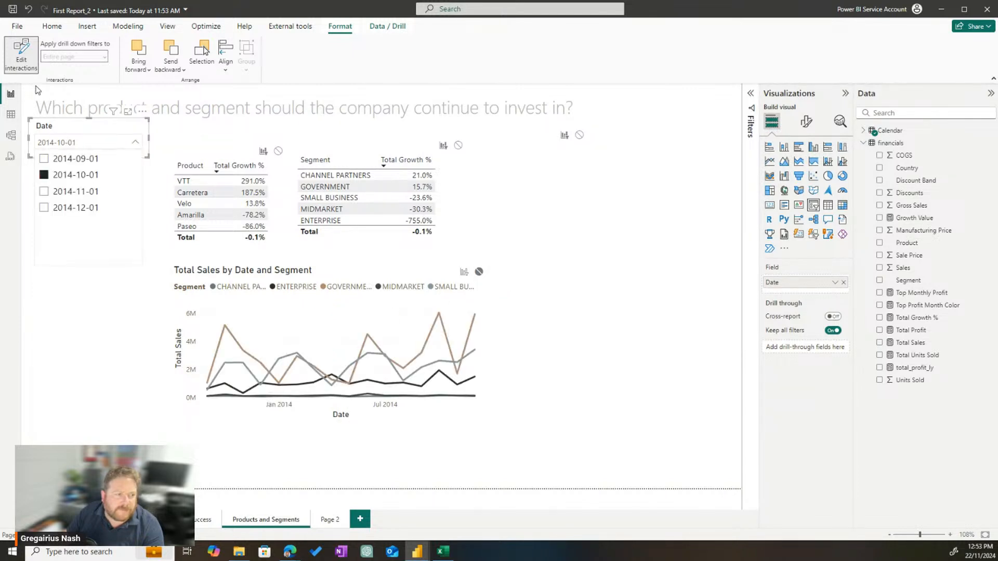
{"action": "left_click", "coordinate": [20, 55]}
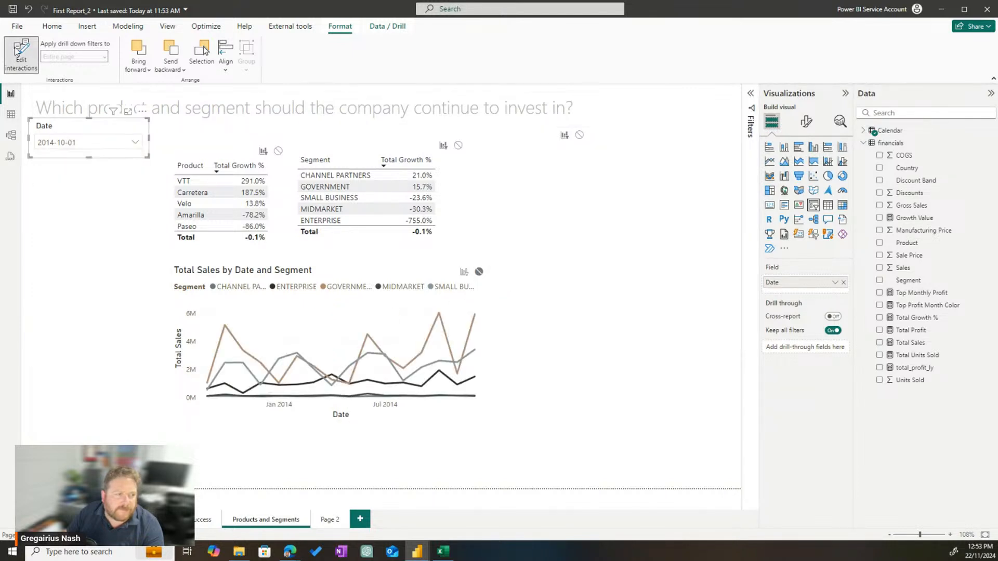
- Enlarge the line chart in width and height to fill more of the space beneath the tables
{"action": "left_click", "coordinate": [486, 422]}
{"action": "left_click_drag", "start_coordinate": [487, 421], "coordinate": [615, 481]}
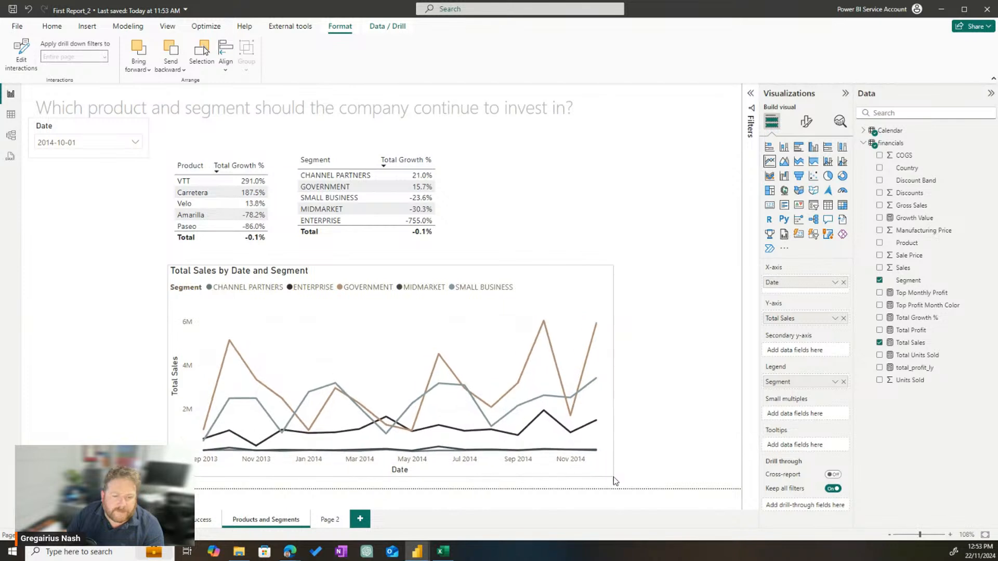
- Convert the Total Sales line chart to a stacked column chart after trying clustered columns, and adjust its position and width below the growth tables
{"action": "mouse_move", "coordinate": [471, 270]}
{"action": "left_mouse_down"}
{"action": "mouse_move", "coordinate": [489, 261]}
{"action": "mouse_move", "coordinate": [471, 262]}
{"action": "left_mouse_up"}
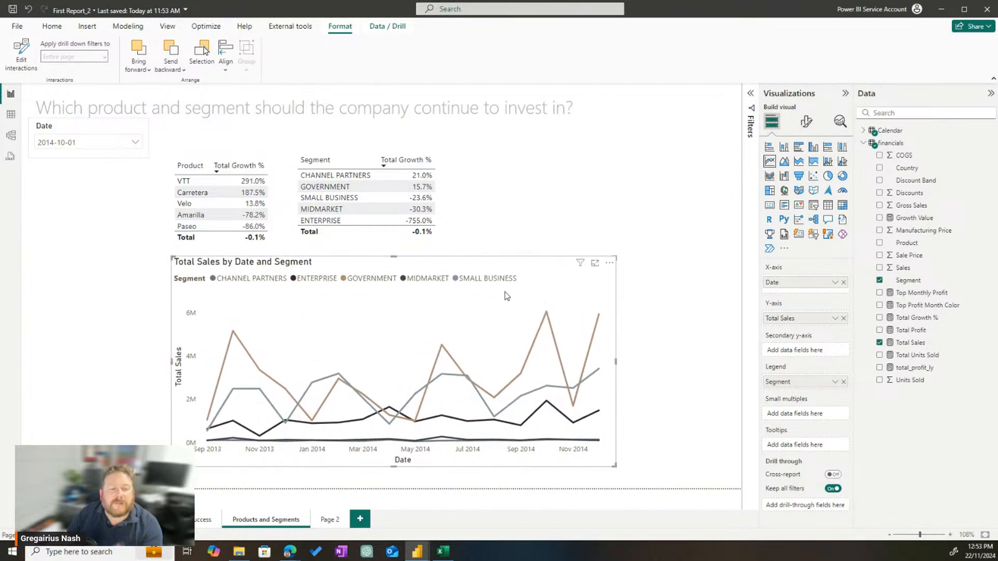
{"action": "left_click", "coordinate": [814, 149]}
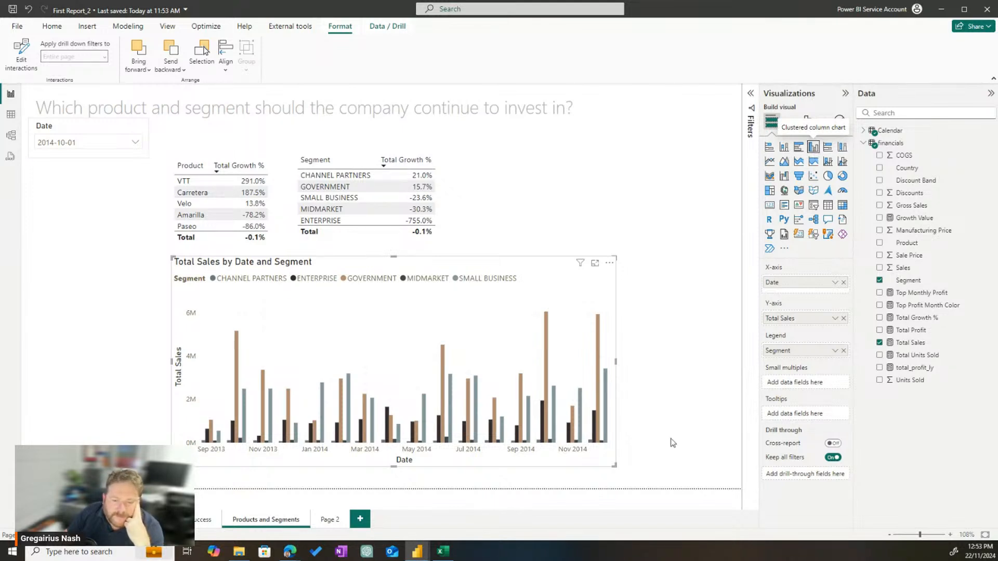
{"action": "left_click_drag", "start_coordinate": [616, 465], "coordinate": [648, 470]}
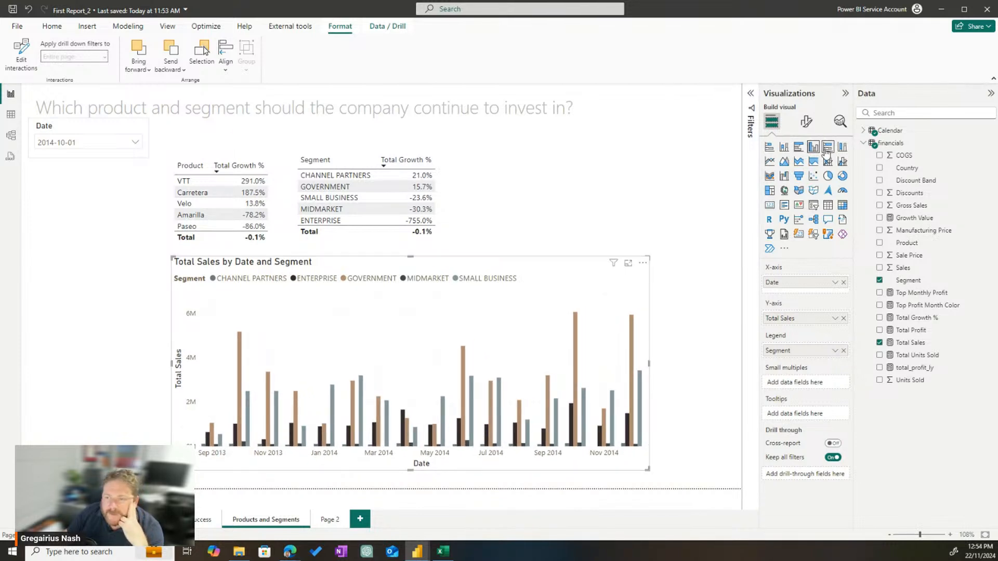
{"action": "left_click", "coordinate": [784, 147]}
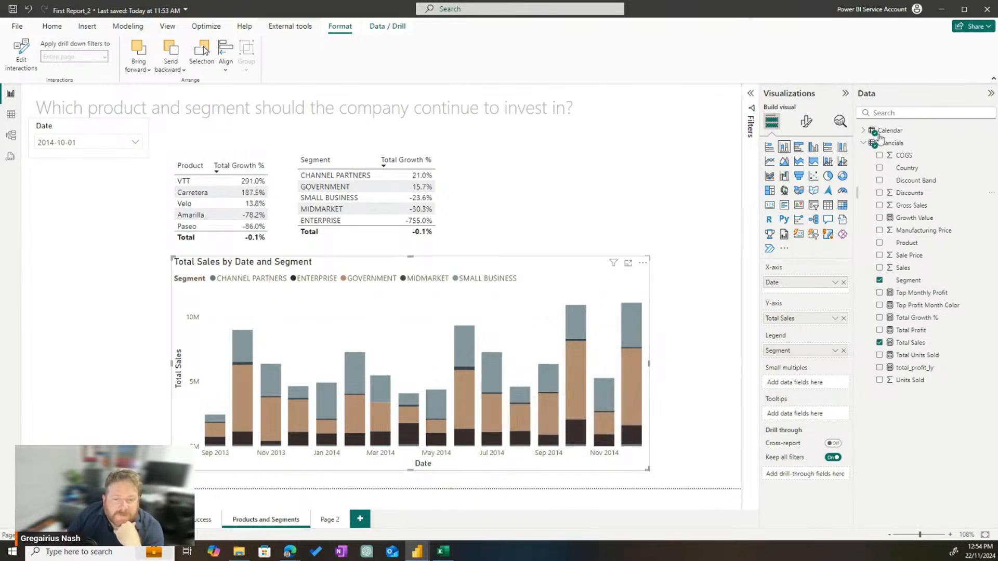
{"action": "left_click_drag", "start_coordinate": [649, 363], "coordinate": [616, 376]}
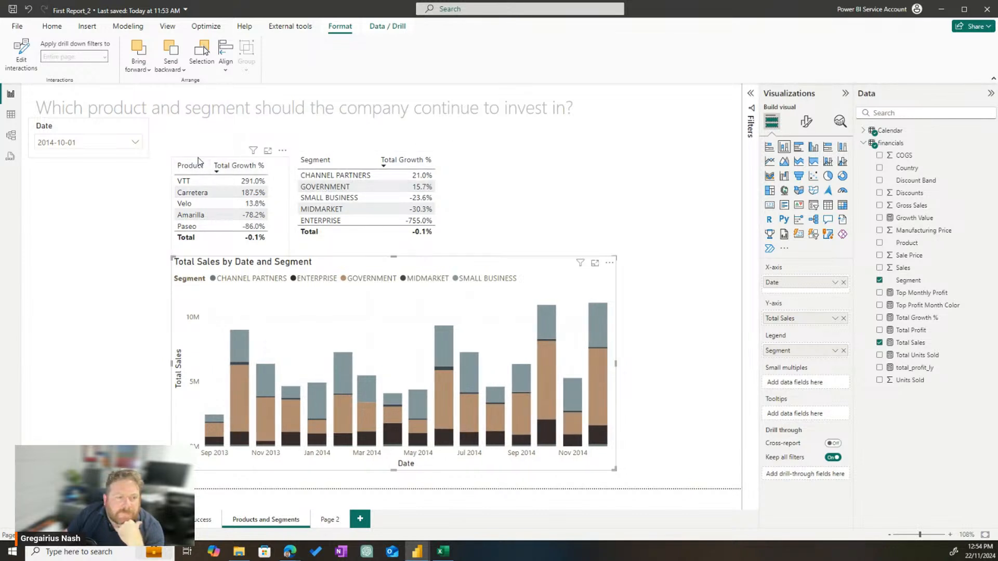
- Stack the Product and Segment growth tables below the Date slicer, and narrow the Segment table to clear the space above the chart
{"action": "left_click_drag", "start_coordinate": [198, 162], "coordinate": [56, 175]}
{"action": "left_click_drag", "start_coordinate": [347, 155], "coordinate": [66, 304]}
{"action": "left_click_drag", "start_coordinate": [196, 419], "coordinate": [148, 441]}
- Duplicate the segment column chart, place a shorter copy above the original, and replace its Segment legend with Product
{"action": "left_click", "coordinate": [457, 267]}
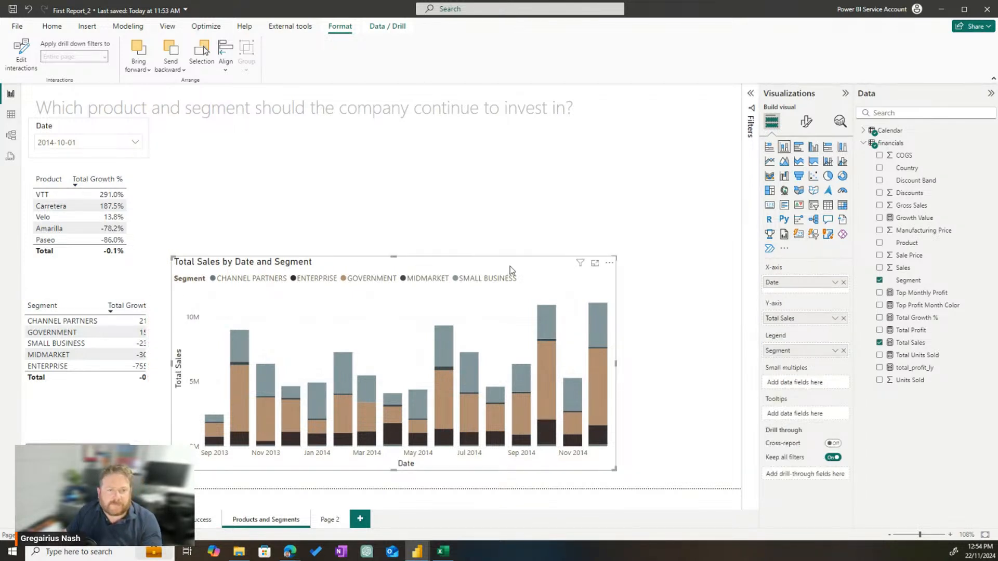
{"action": "key", "text": "ctrl+v"}
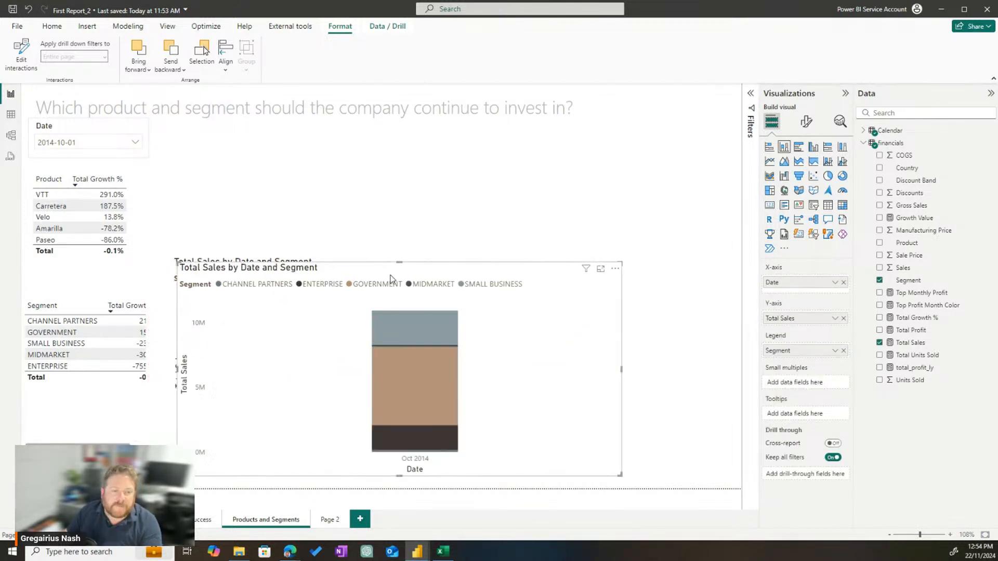
{"action": "left_click_drag", "start_coordinate": [391, 279], "coordinate": [386, 137]}
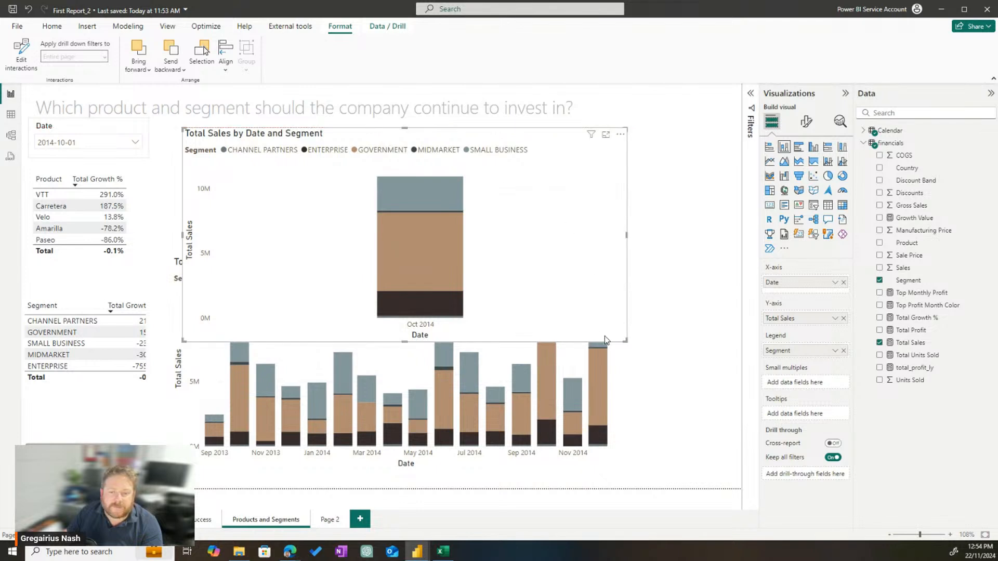
{"action": "left_click_drag", "start_coordinate": [626, 341], "coordinate": [605, 269]}
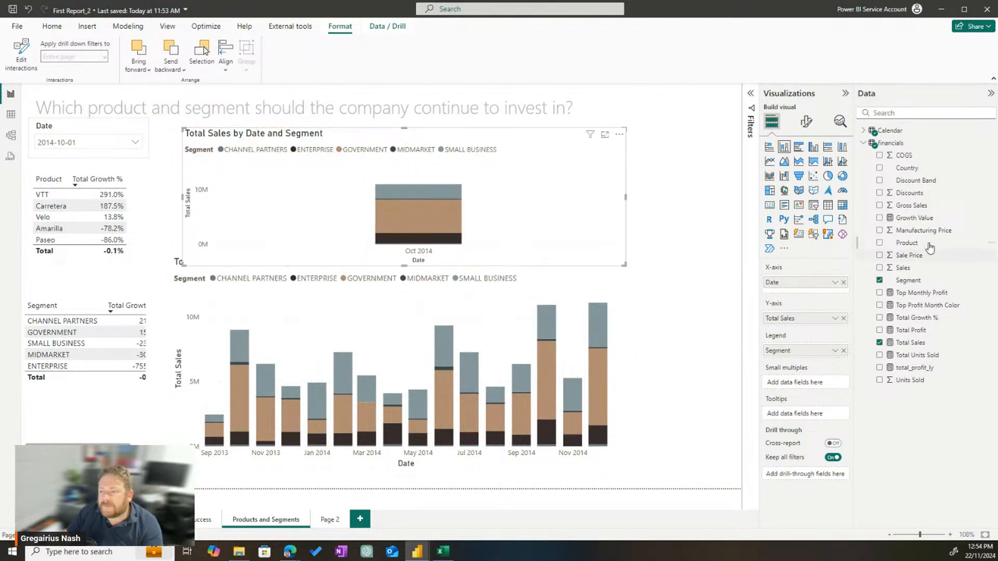
{"action": "left_click_drag", "start_coordinate": [930, 248], "coordinate": [811, 351]}
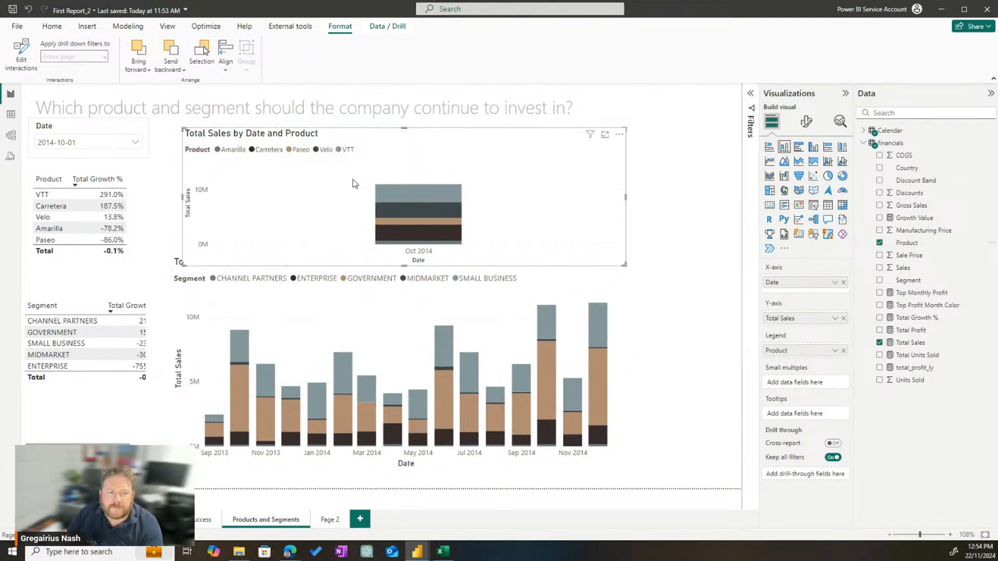
- Stop the Date slicer from filtering the product column chart, and finish editing visual interactions
{"action": "left_click", "coordinate": [98, 121]}
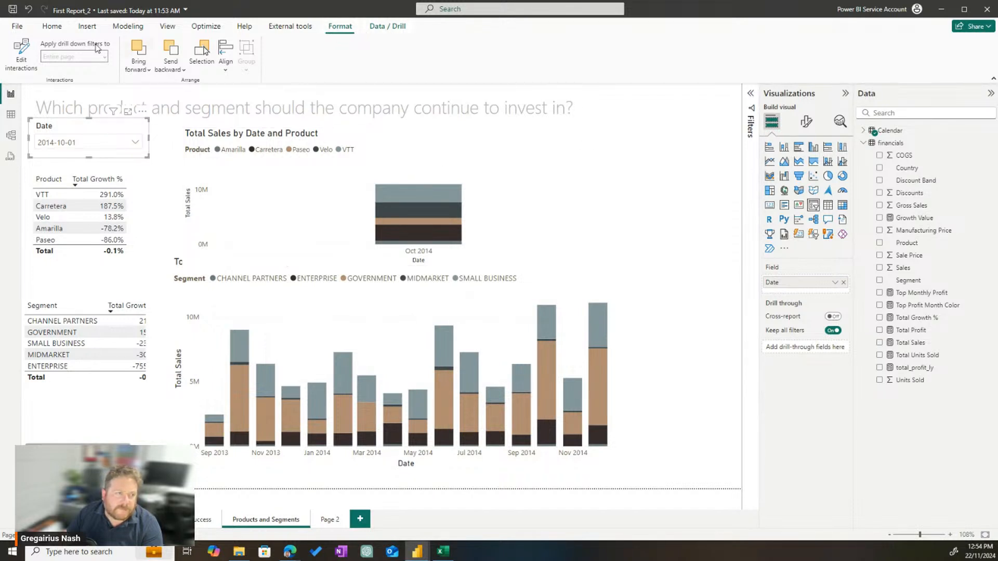
{"action": "left_click", "coordinate": [20, 53]}
{"action": "left_click", "coordinate": [615, 135]}
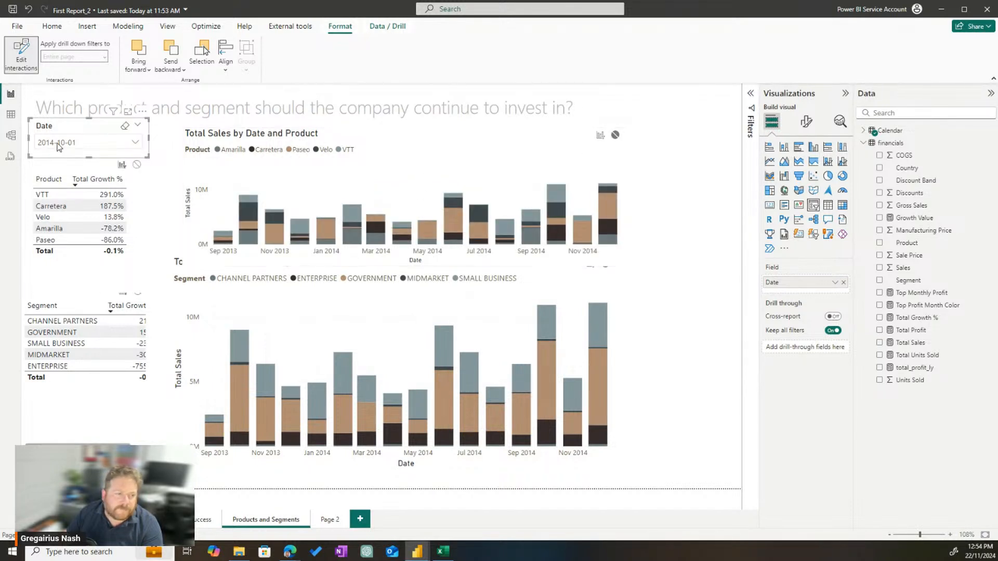
{"action": "left_click", "coordinate": [21, 53]}
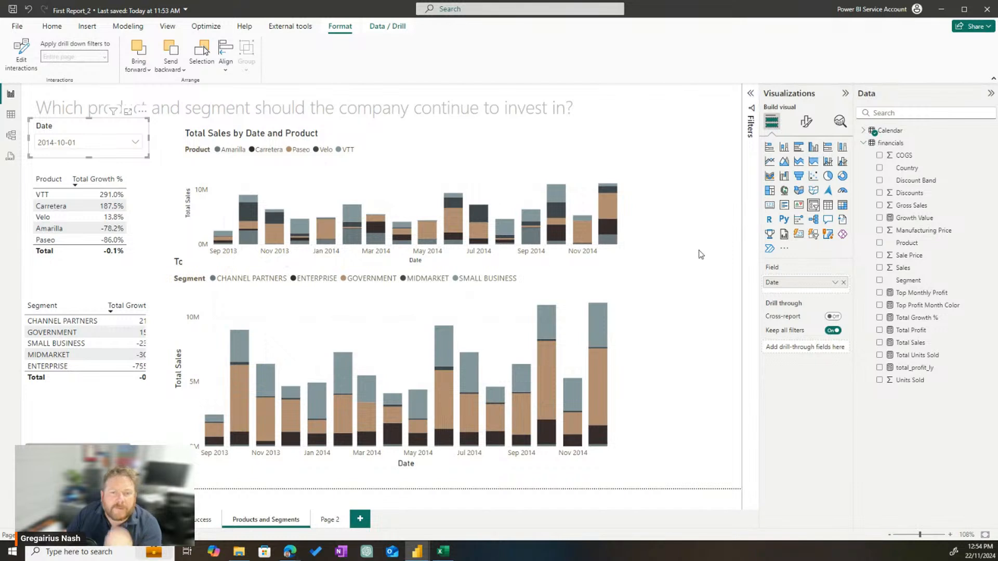
- Try sorting the product chart's legend by Product in descending order, and return it to ascending order
{"action": "left_click", "coordinate": [498, 158]}
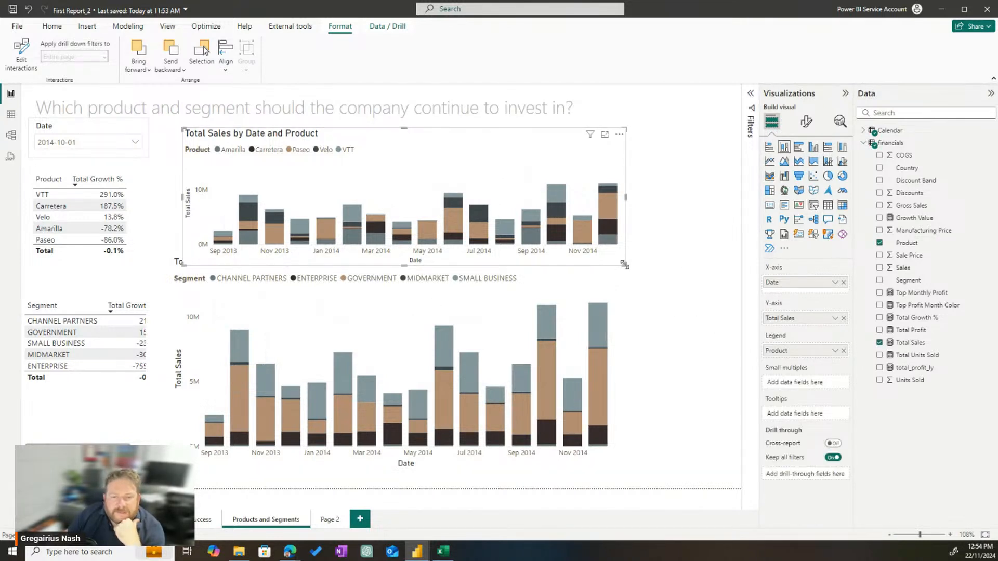
{"action": "mouse_move", "coordinate": [627, 265]}
{"action": "left_mouse_down"}
{"action": "mouse_move", "coordinate": [634, 370]}
{"action": "mouse_move", "coordinate": [624, 252]}
{"action": "mouse_move", "coordinate": [626, 263]}
{"action": "left_mouse_up"}
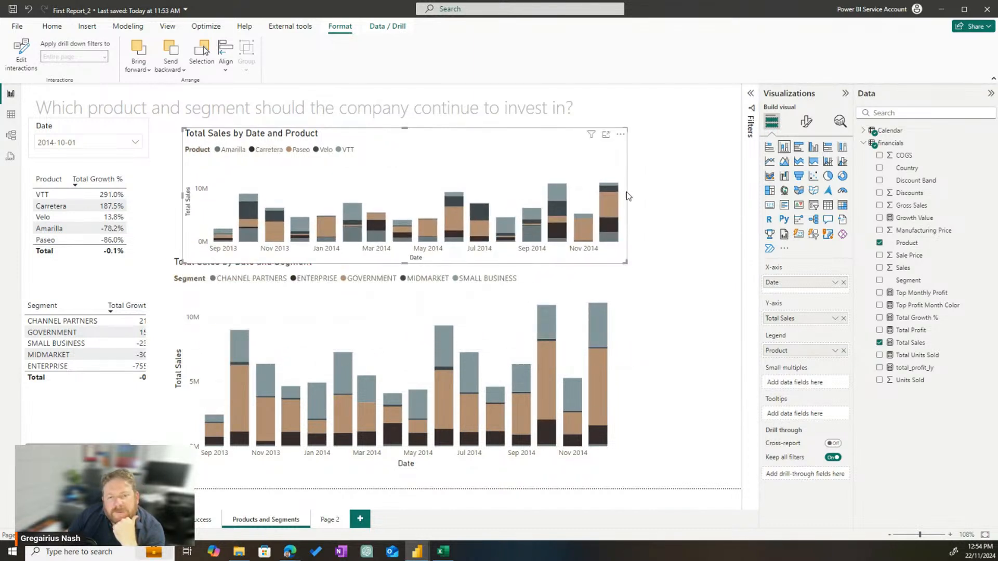
{"action": "left_click", "coordinate": [621, 134]}
{"action": "mouse_move", "coordinate": [663, 213]}
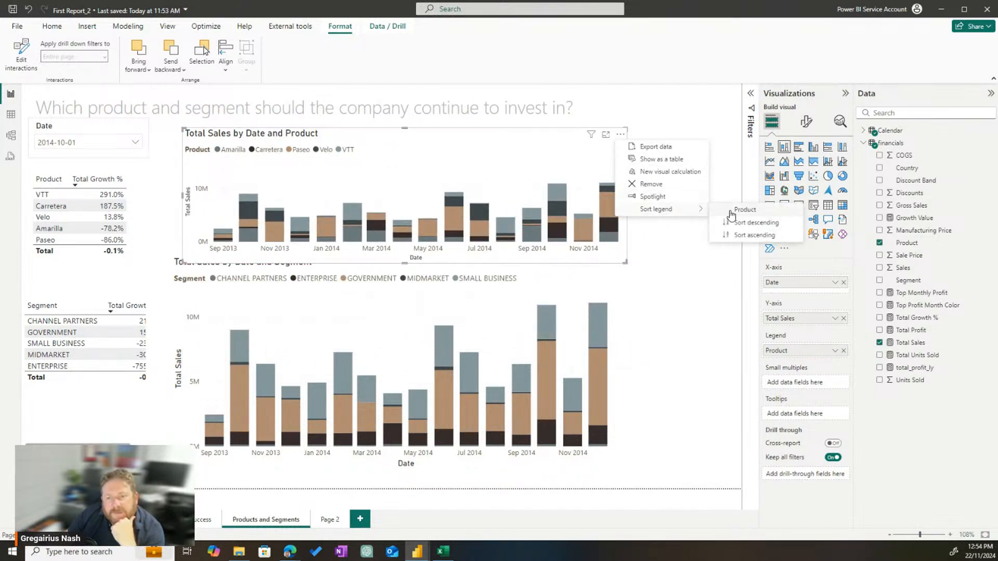
{"action": "left_click", "coordinate": [750, 217]}
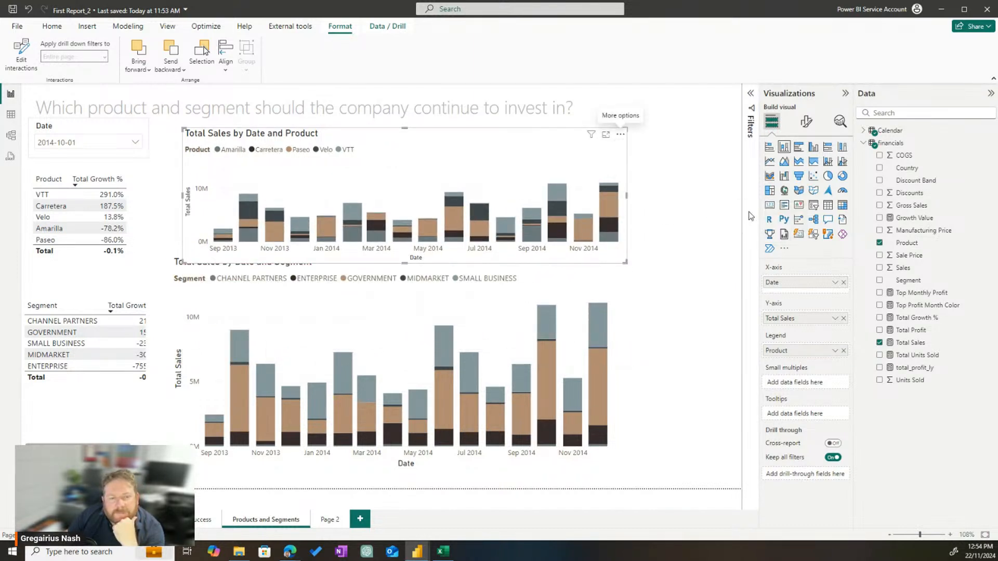
{"action": "left_click", "coordinate": [620, 134]}
{"action": "mouse_move", "coordinate": [696, 209]}
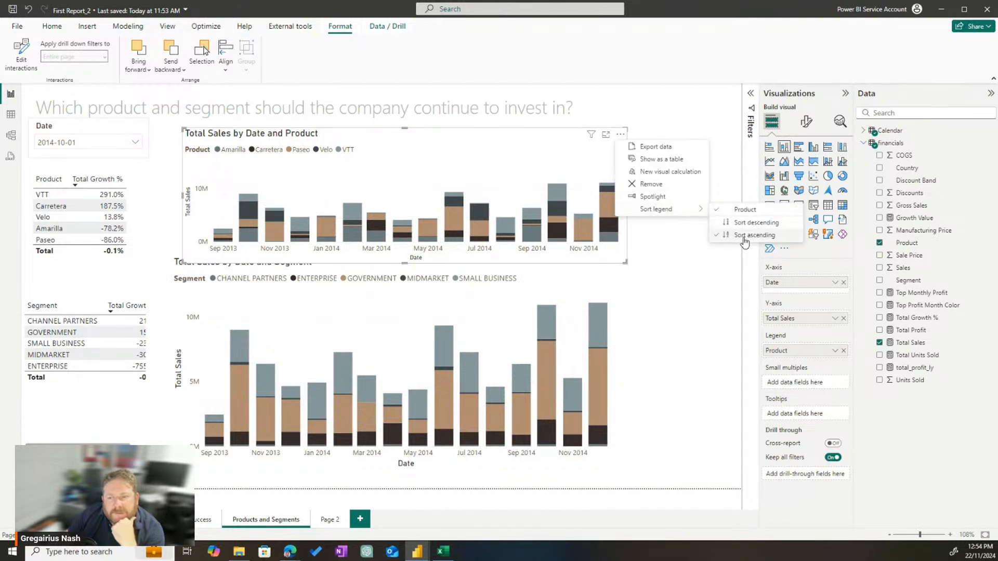
{"action": "left_click", "coordinate": [748, 223]}
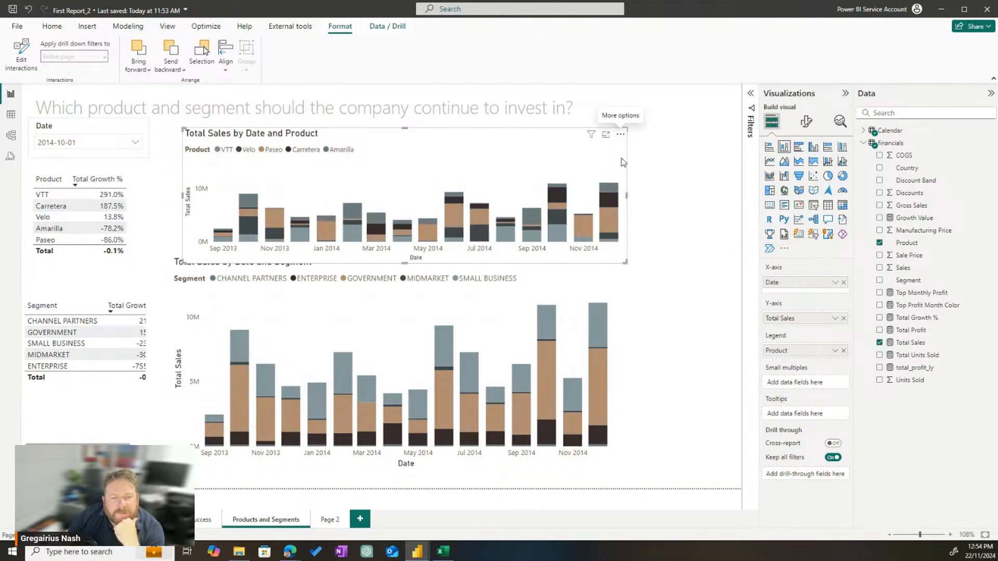
{"action": "left_click", "coordinate": [621, 134]}
{"action": "mouse_move", "coordinate": [696, 209]}
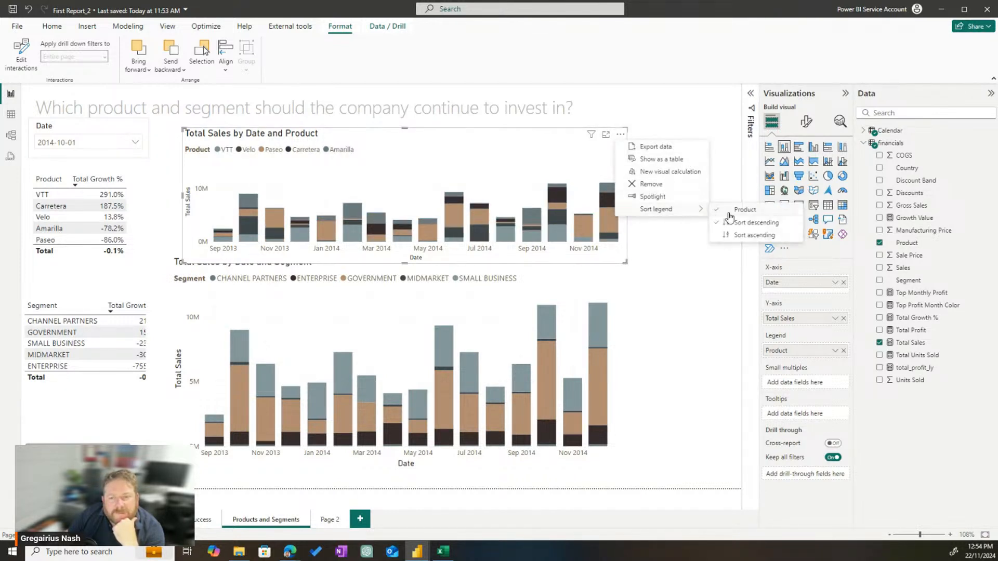
{"action": "left_click", "coordinate": [753, 236]}
- Increase the product chart's height and line it up above the segment chart, and move both growth tables to the opposite side of the charts
{"action": "left_click_drag", "start_coordinate": [625, 262], "coordinate": [615, 328]}
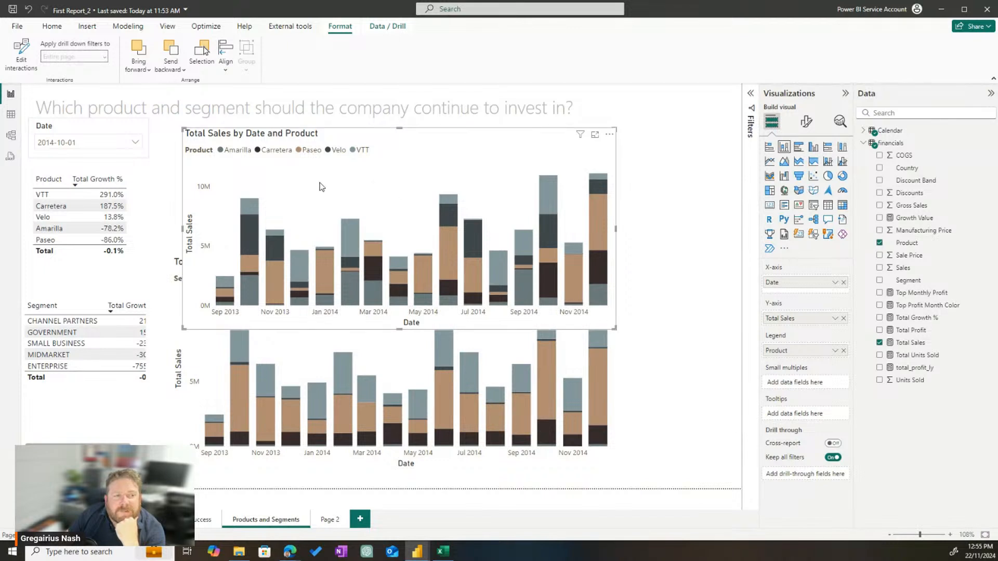
{"action": "left_click_drag", "start_coordinate": [345, 135], "coordinate": [406, 143]}
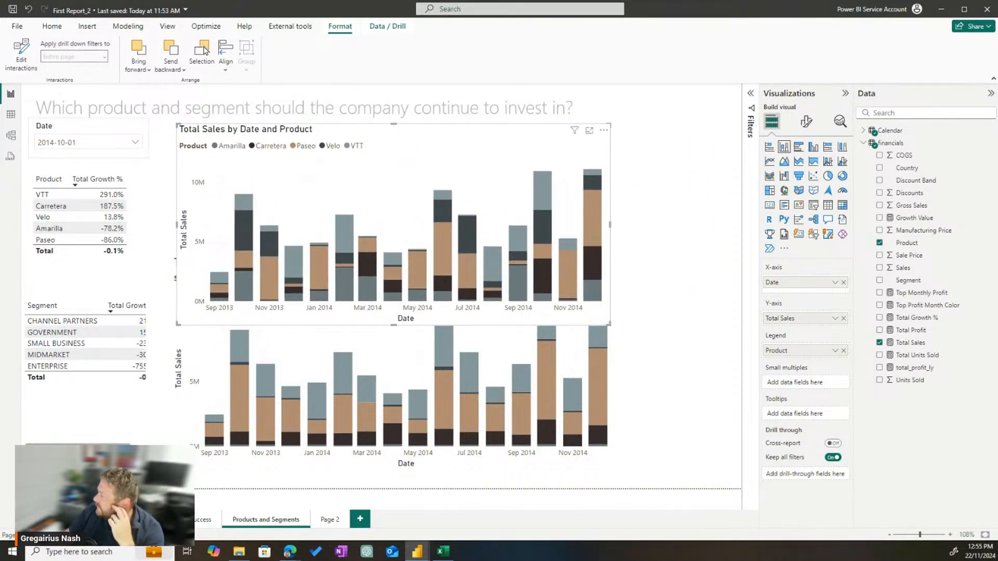
{"action": "left_click_drag", "start_coordinate": [95, 282], "coordinate": [685, 255]}
{"action": "left_click_drag", "start_coordinate": [78, 414], "coordinate": [625, 477]}
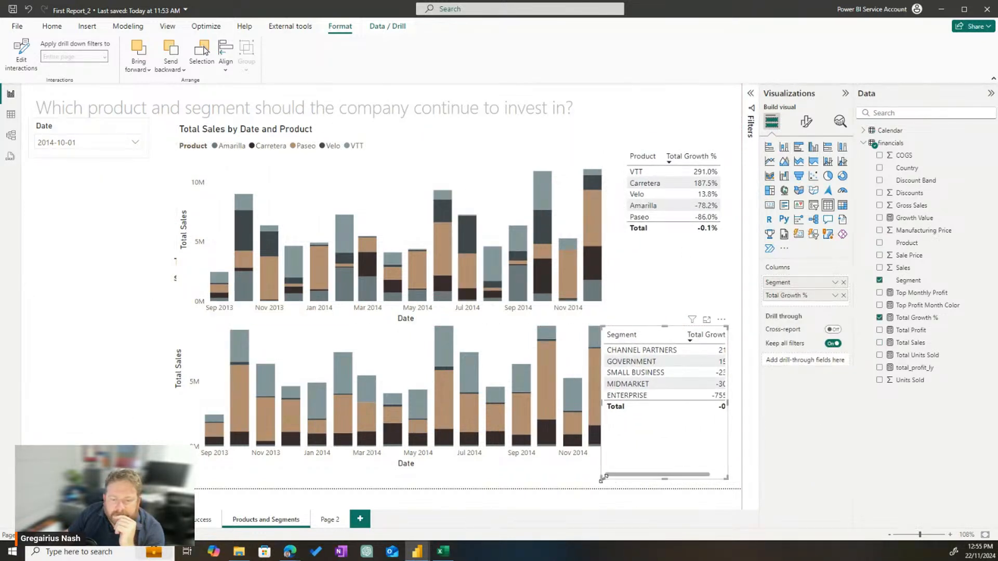
- Add Total Sales and Total Profit to the Segment table, narrow its Segment column, and widen the table to fit all columns
{"action": "left_click_drag", "start_coordinate": [683, 336], "coordinate": [669, 334]}
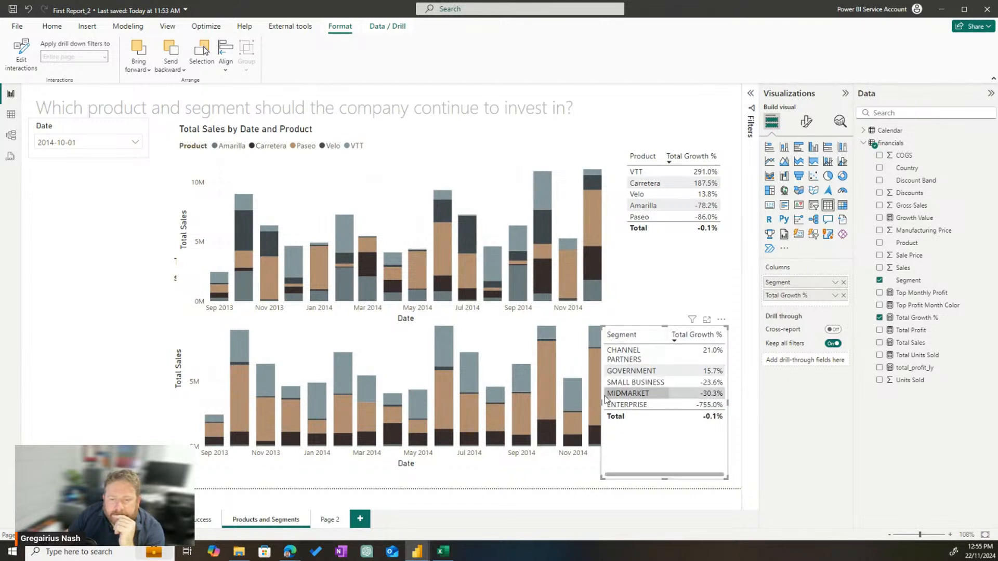
{"action": "left_click_drag", "start_coordinate": [602, 403], "coordinate": [581, 403]}
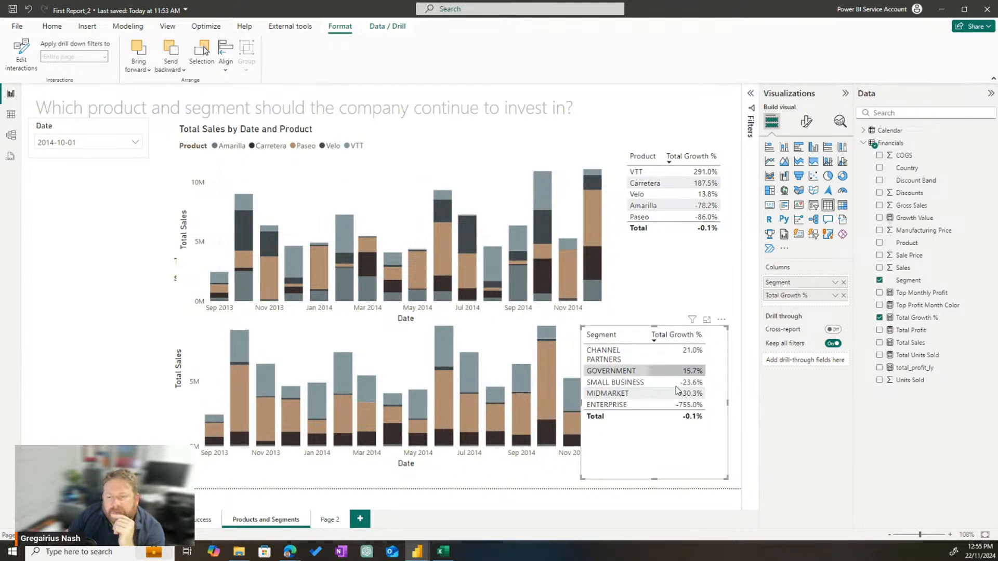
{"action": "left_click", "coordinate": [927, 343]}
{"action": "left_click", "coordinate": [928, 332]}
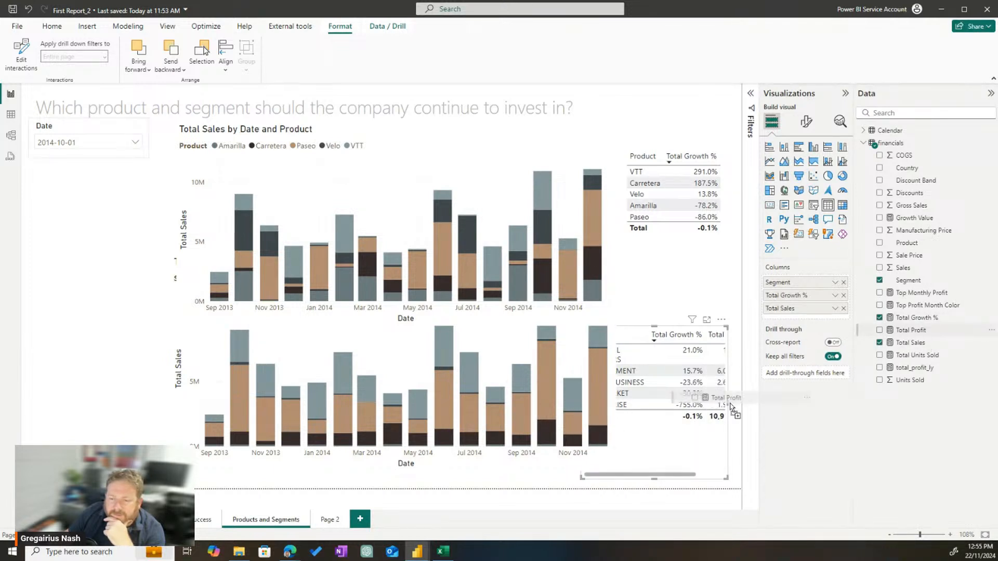
{"action": "left_click_drag", "start_coordinate": [581, 403], "coordinate": [486, 406]}
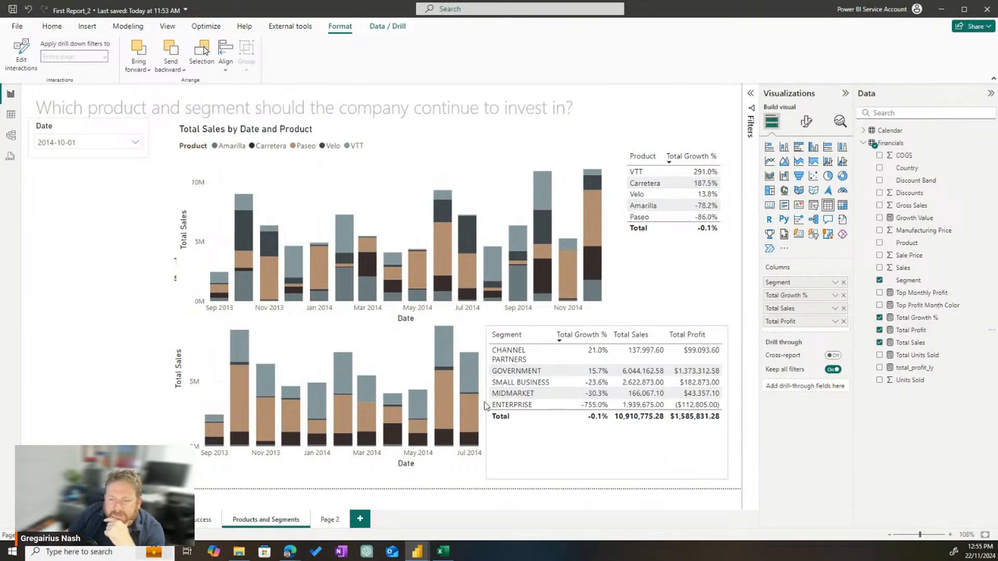
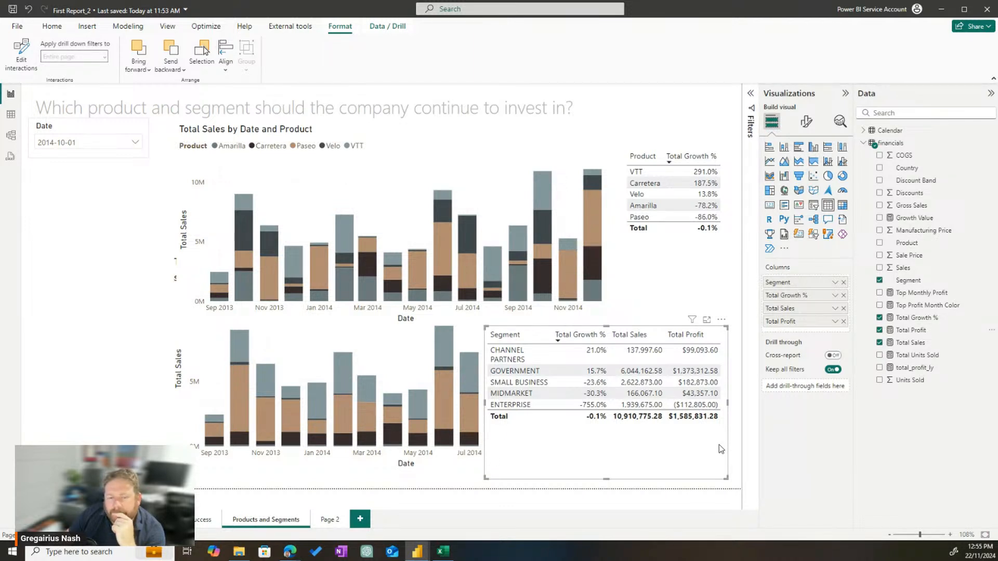
- Cross-filter the page by each segment in the Segment table to compare product growth and sales trends across segments
{"action": "left_click", "coordinate": [504, 371]}
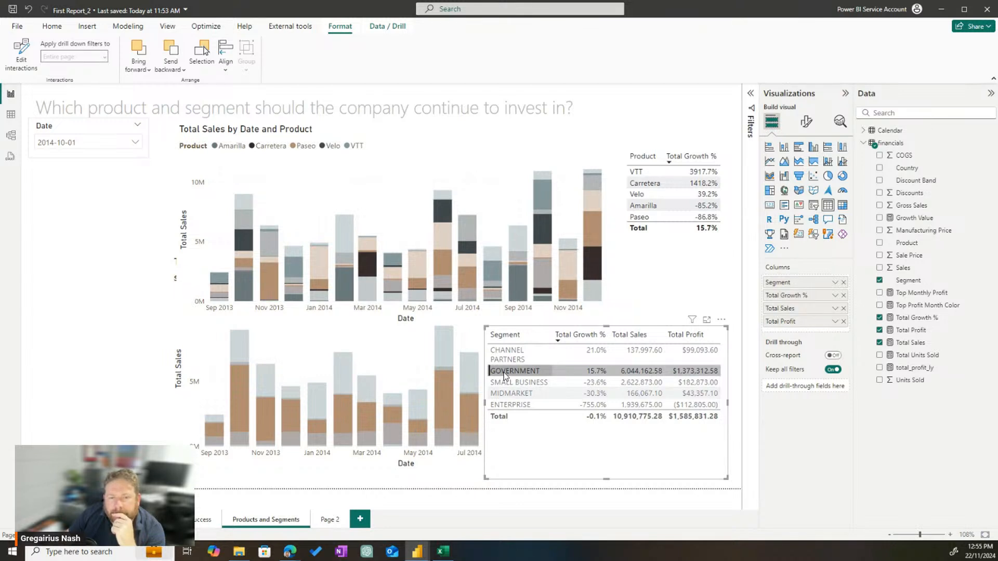
{"action": "left_click", "coordinate": [512, 383]}
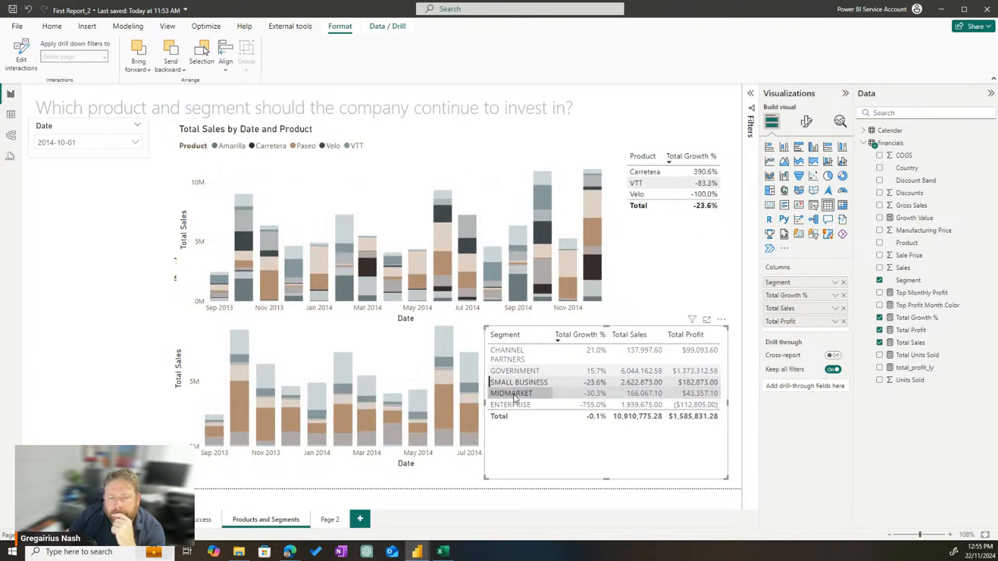
{"action": "left_click", "coordinate": [514, 396]}
{"action": "left_click", "coordinate": [516, 405]}
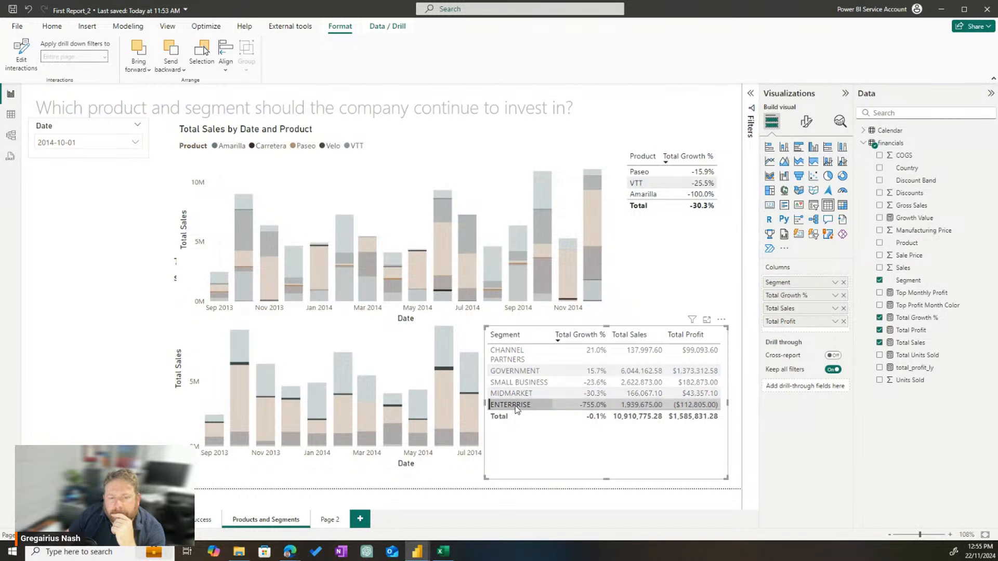
{"action": "left_click", "coordinate": [519, 394]}
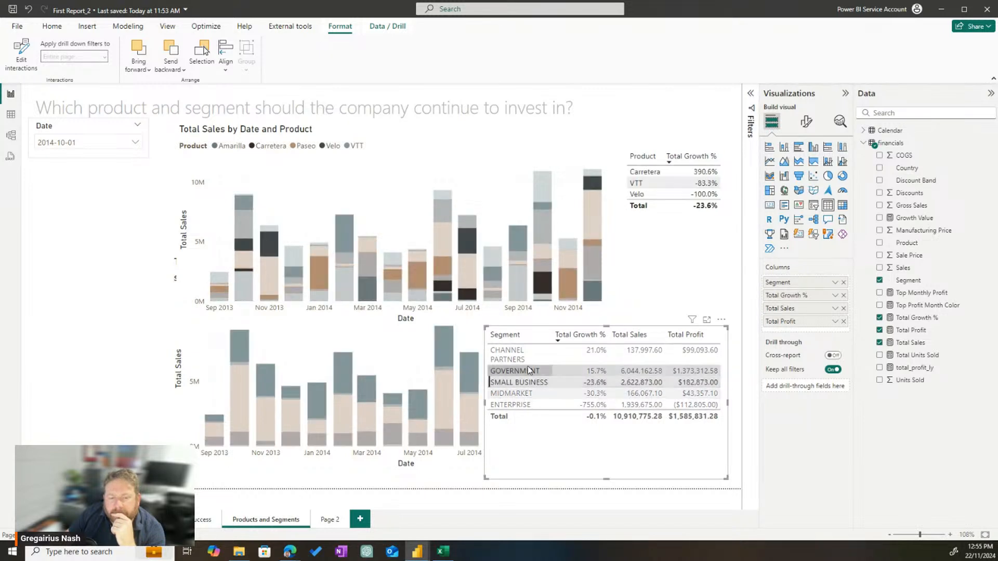
{"action": "left_click", "coordinate": [527, 366]}
{"action": "left_click", "coordinate": [522, 359]}
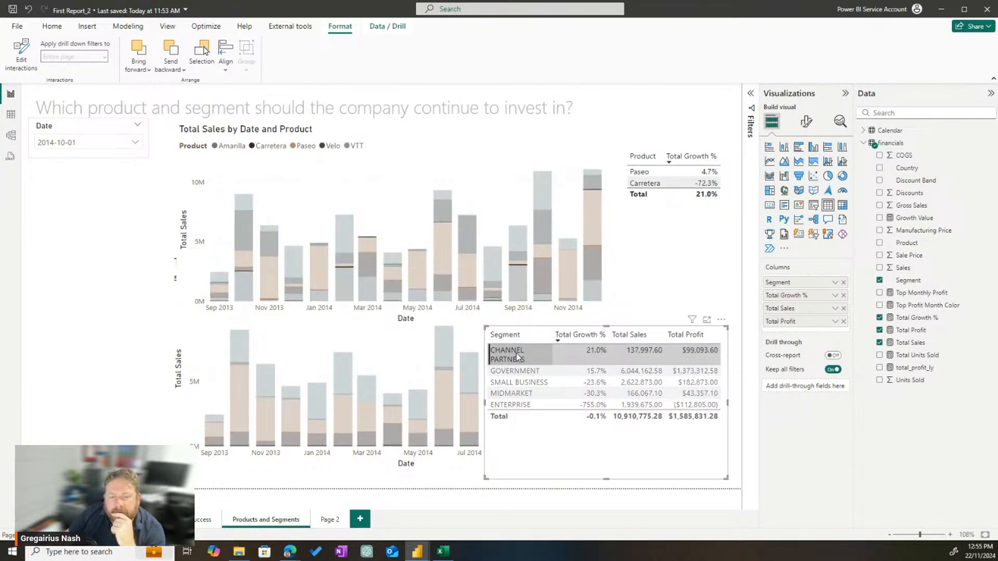
{"action": "left_click", "coordinate": [517, 356]}
{"action": "left_click", "coordinate": [516, 371]}
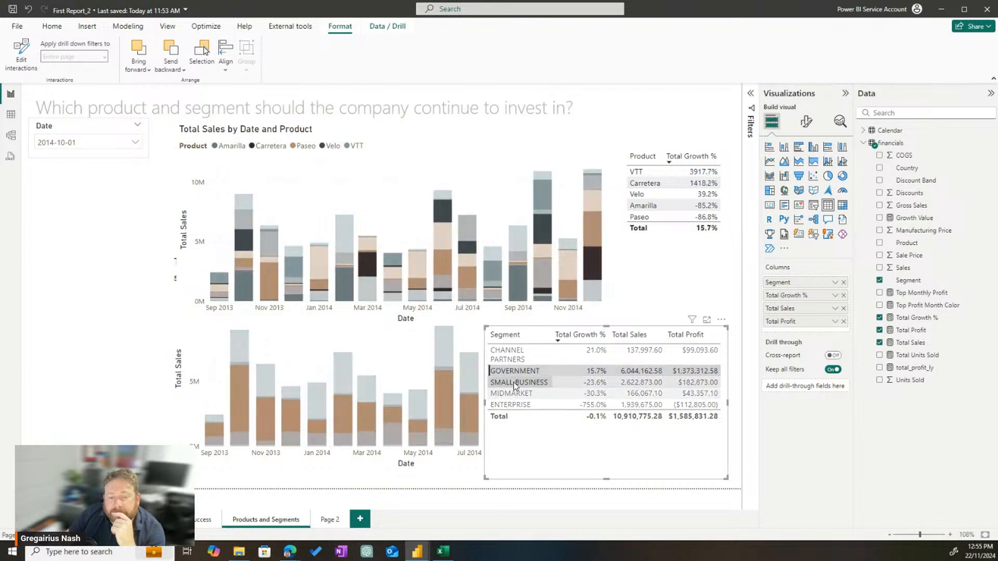
{"action": "left_click", "coordinate": [515, 384]}
{"action": "left_click", "coordinate": [507, 394]}
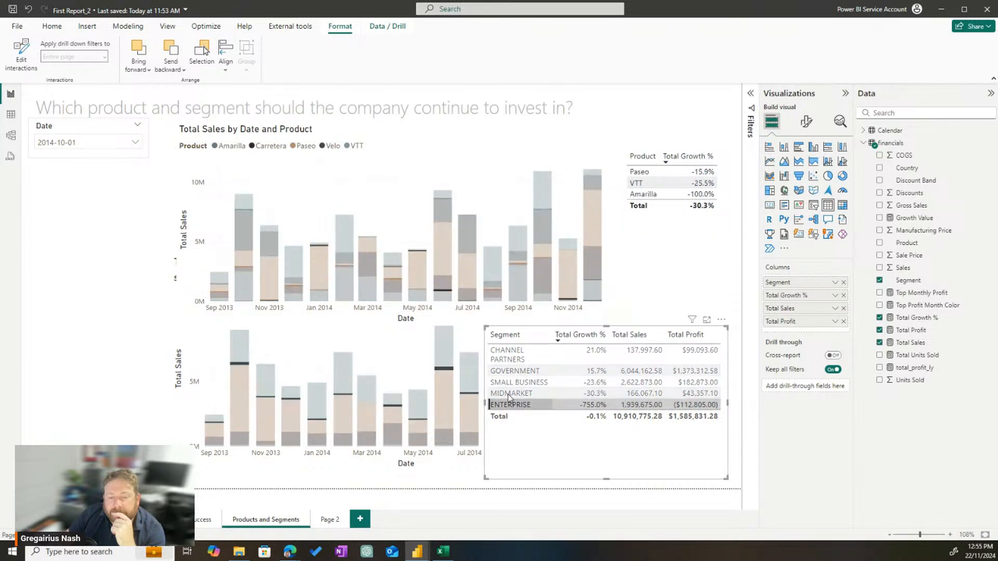
- Swap the Segment table and the segment sales chart so that the table sits to the left of the chart
{"action": "left_click", "coordinate": [497, 405]}
{"action": "left_click_drag", "start_coordinate": [290, 320], "coordinate": [200, 334]}
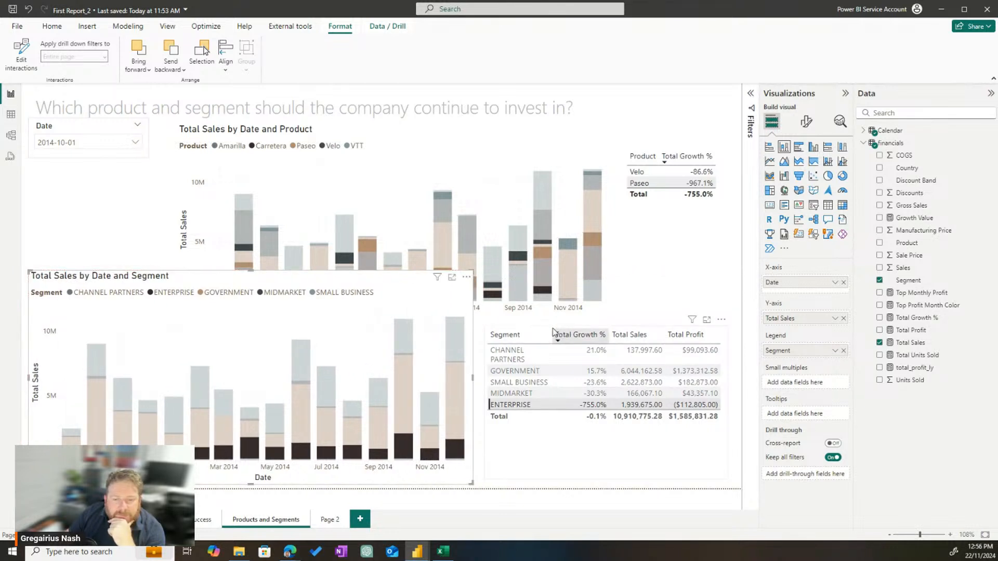
{"action": "left_click_drag", "start_coordinate": [556, 330], "coordinate": [161, 319]}
{"action": "left_click_drag", "start_coordinate": [70, 275], "coordinate": [502, 298]}
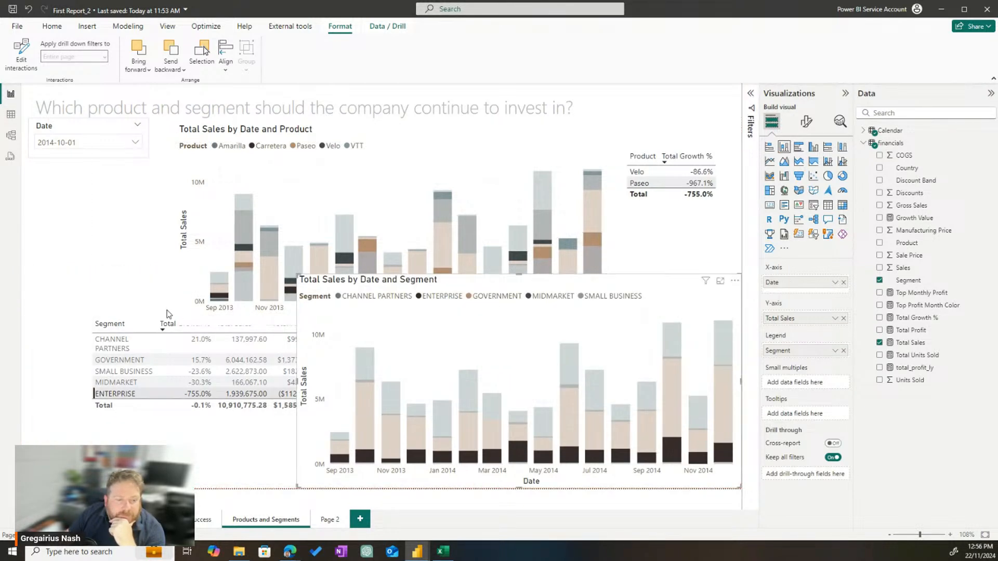
{"action": "left_click_drag", "start_coordinate": [119, 320], "coordinate": [84, 288]}
{"action": "left_click_drag", "start_coordinate": [155, 440], "coordinate": [156, 455]}
{"action": "left_click_drag", "start_coordinate": [158, 399], "coordinate": [163, 411]}
- Cross-filter the page by Channel Partners and move the product sales chart directly above the segment sales chart
{"action": "left_click", "coordinate": [264, 215]}
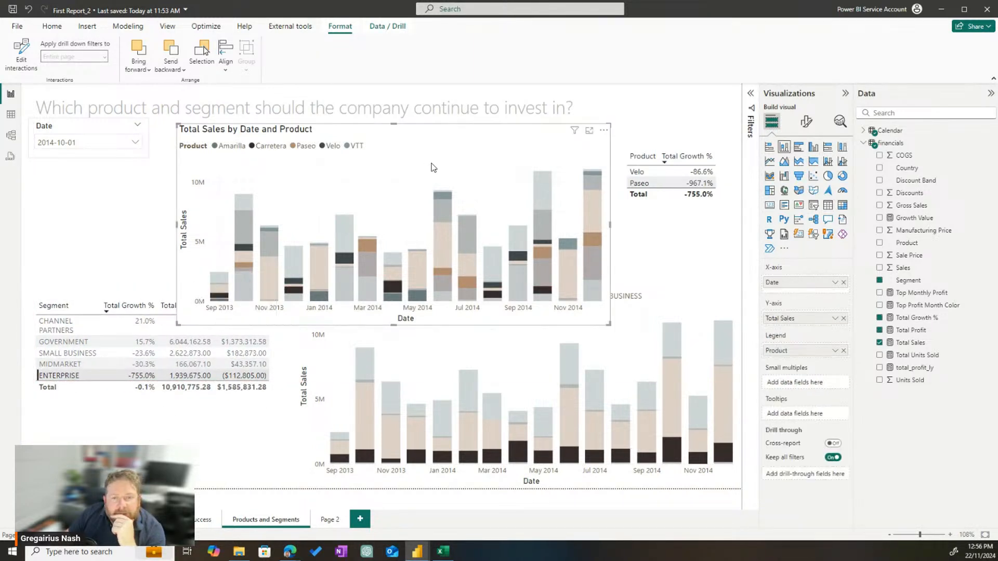
{"action": "left_click", "coordinate": [69, 329]}
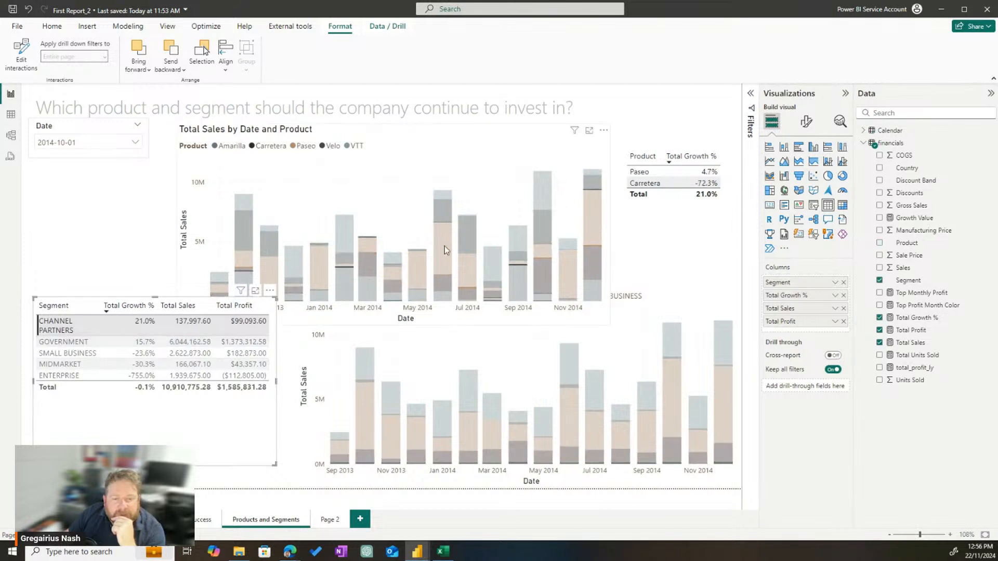
{"action": "left_click_drag", "start_coordinate": [388, 149], "coordinate": [513, 135]}
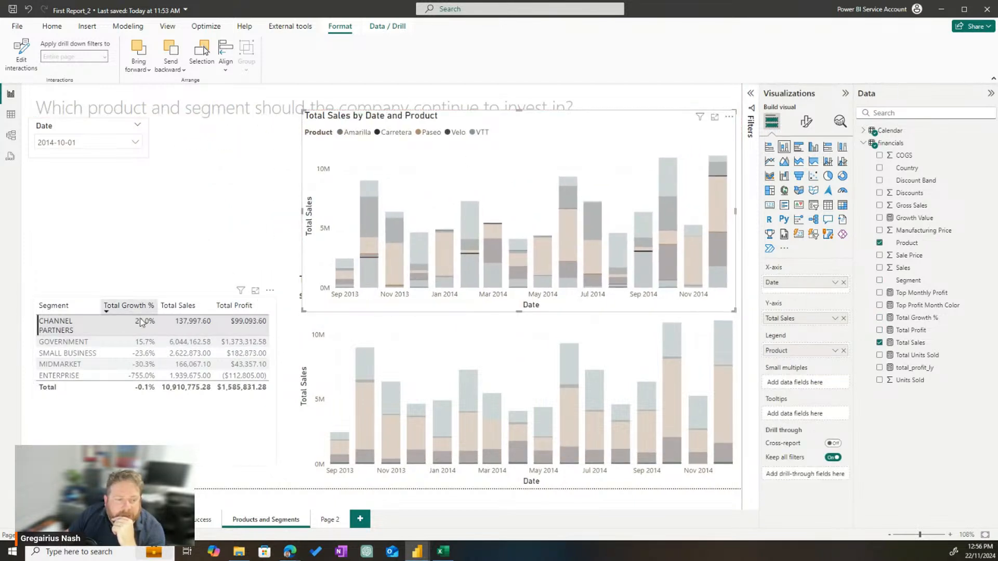
{"action": "left_click_drag", "start_coordinate": [330, 167], "coordinate": [345, 177]}
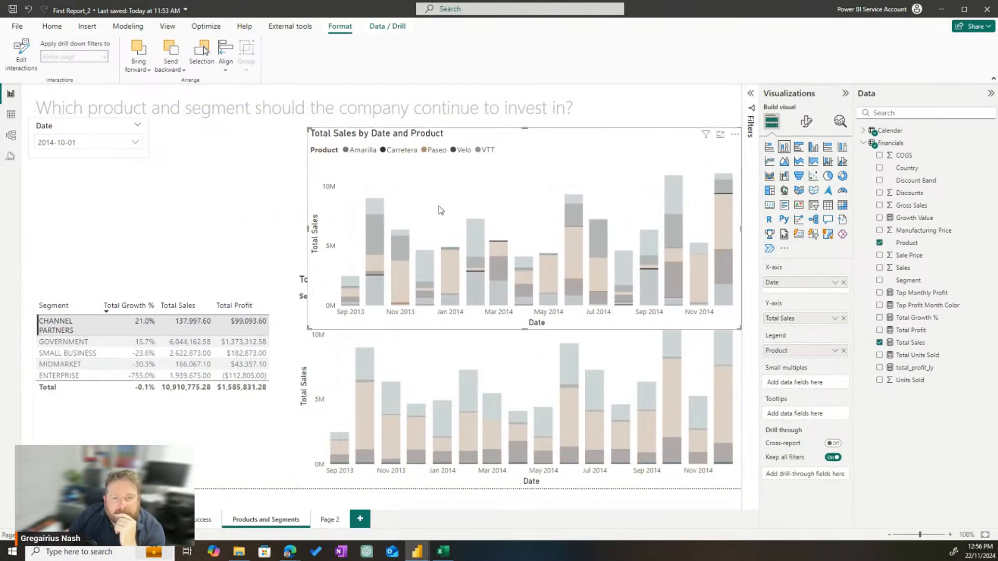
- Select Government in the Segment table and set the table's interaction with the product sales chart to Filter
{"action": "left_click", "coordinate": [67, 326]}
{"action": "left_click", "coordinate": [63, 342]}
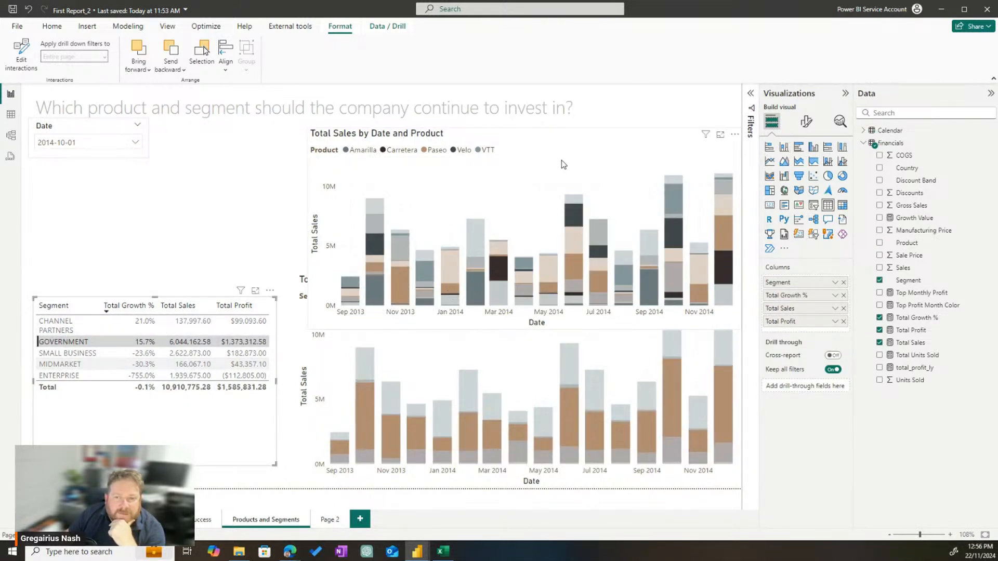
{"action": "left_click", "coordinate": [21, 55]}
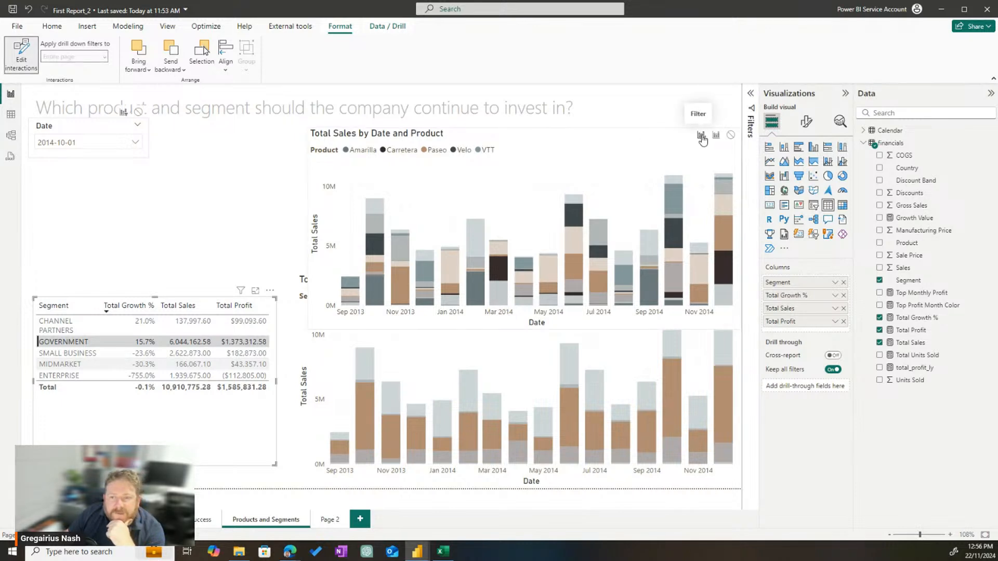
{"action": "key", "text": "ctrl+1"}
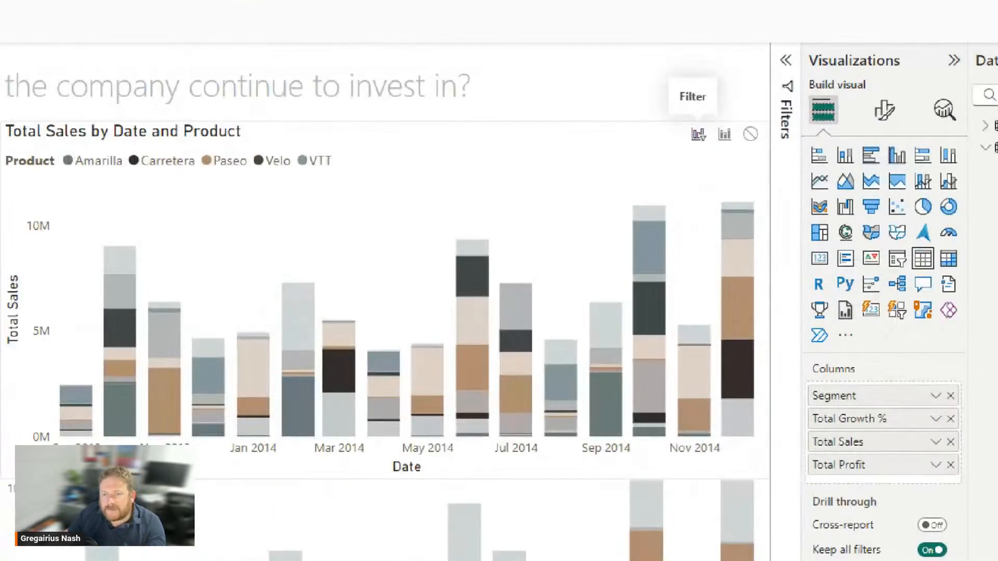
{"action": "left_click", "coordinate": [704, 138]}
{"action": "left_click_drag", "start_coordinate": [675, 115], "coordinate": [717, 158], "text": "ctrl"}
{"action": "key", "text": "Escape"}
{"action": "left_click", "coordinate": [701, 136]}
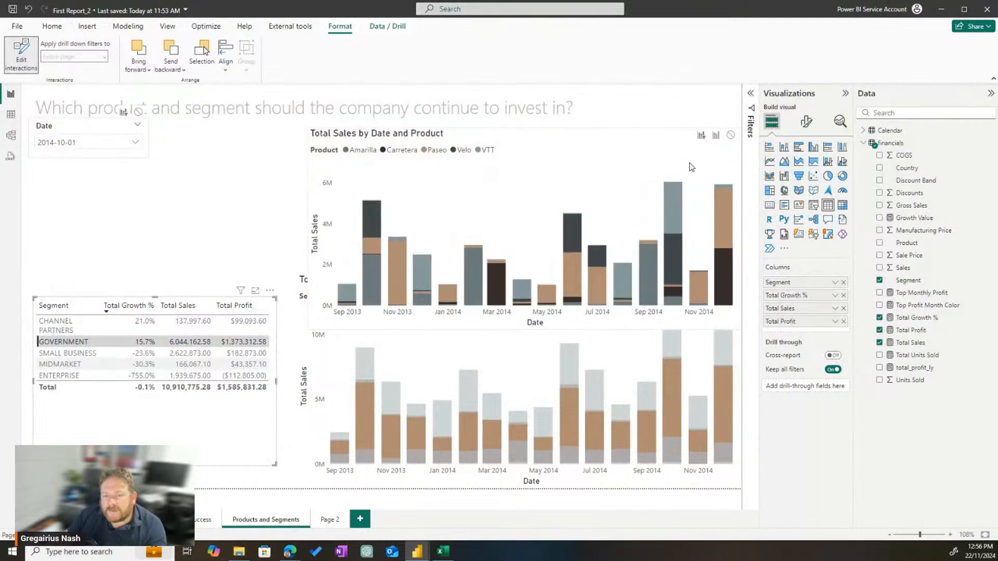
- Filter the product chart by Small Business, Midmarket and Channel Partners in turn to compare their sales trends
{"action": "left_click", "coordinate": [59, 354]}
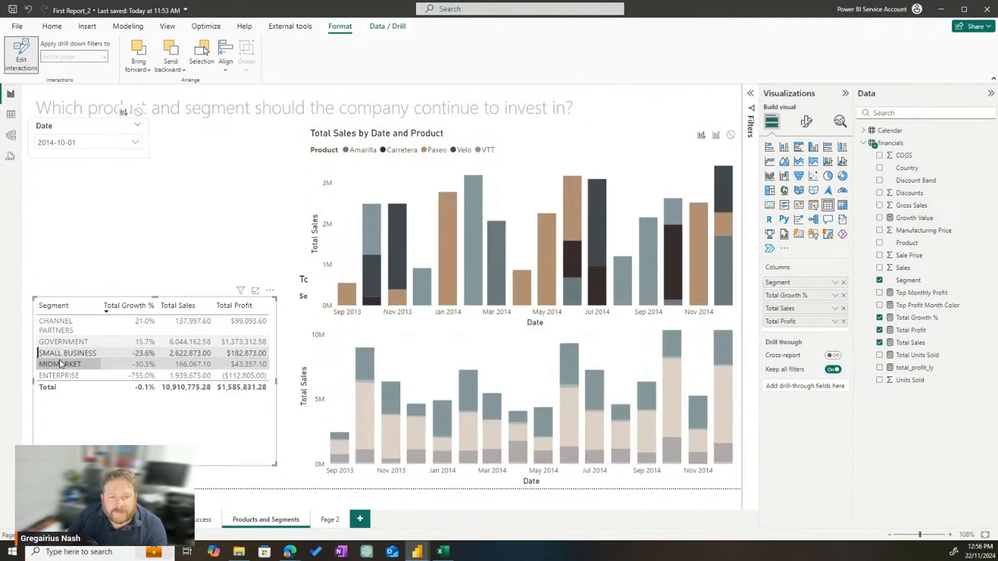
{"action": "left_click", "coordinate": [59, 359]}
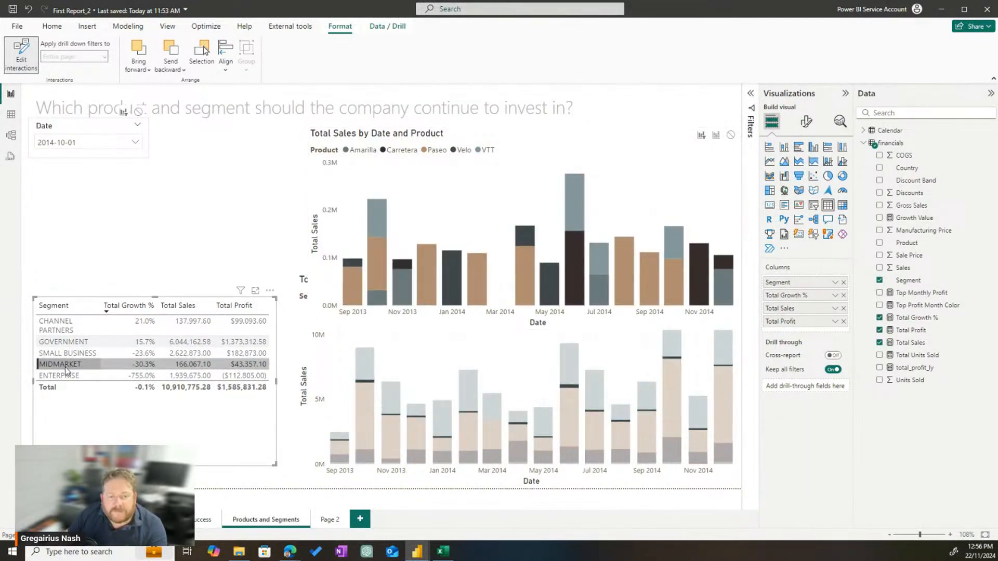
{"action": "left_click", "coordinate": [61, 329]}
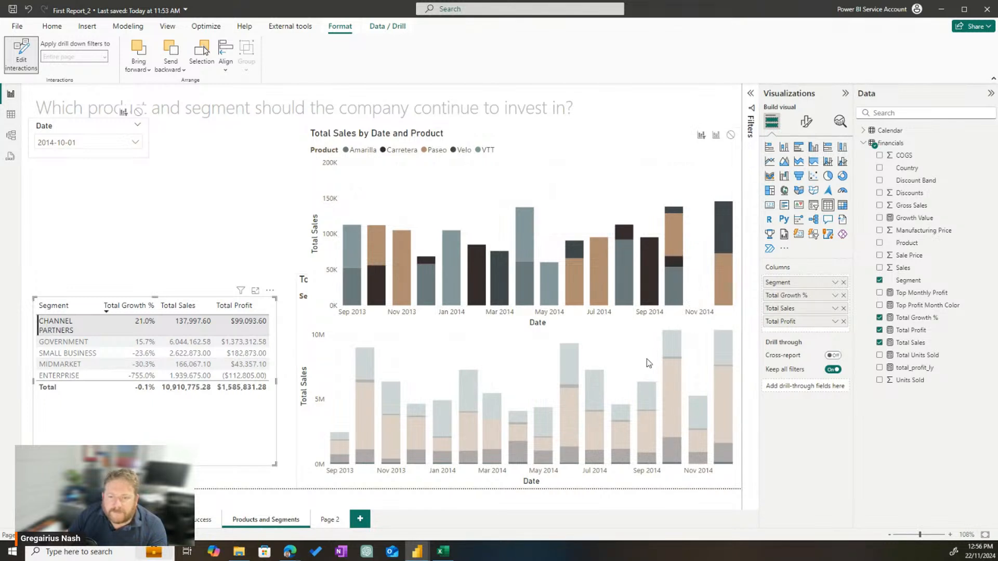
- Reduce the product sales chart's height so that it no longer overlaps the segment chart's title and legend
{"action": "left_click", "coordinate": [657, 336]}
{"action": "left_click", "coordinate": [507, 263]}
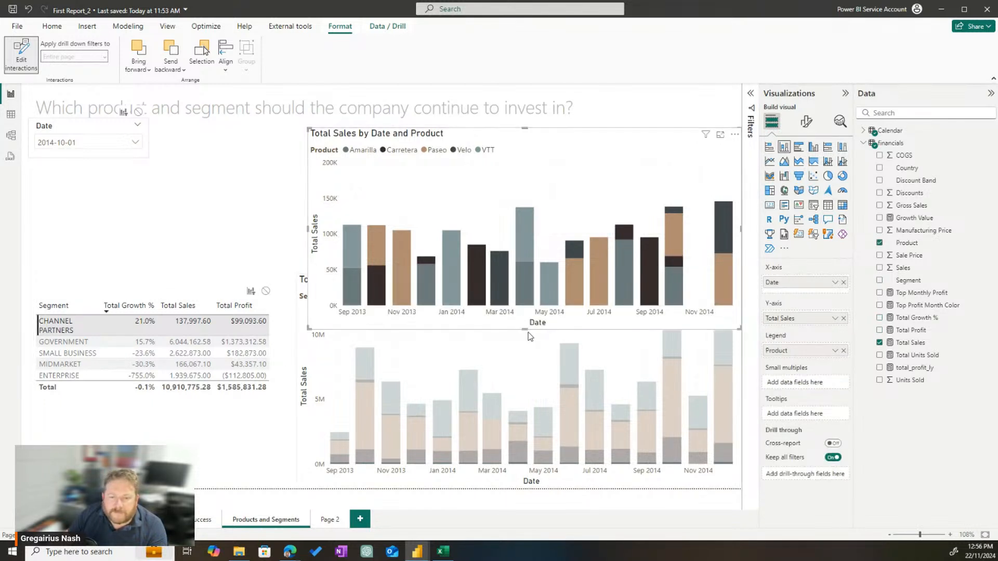
{"action": "left_click_drag", "start_coordinate": [524, 328], "coordinate": [532, 254]}
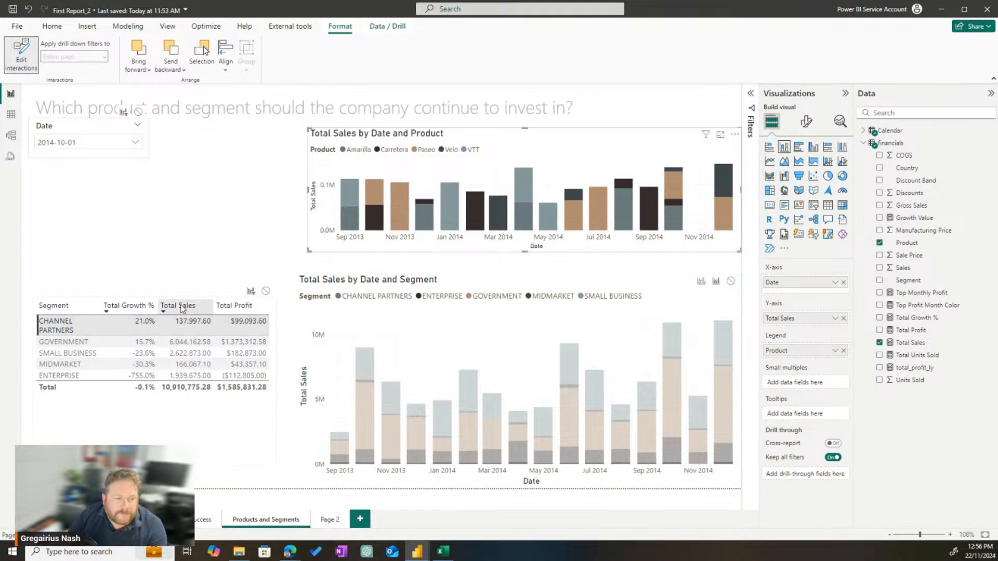
- Set the Segment table's interaction with the segment chart to Filter, and test it with Midmarket and Government
{"action": "left_click", "coordinate": [161, 433]}
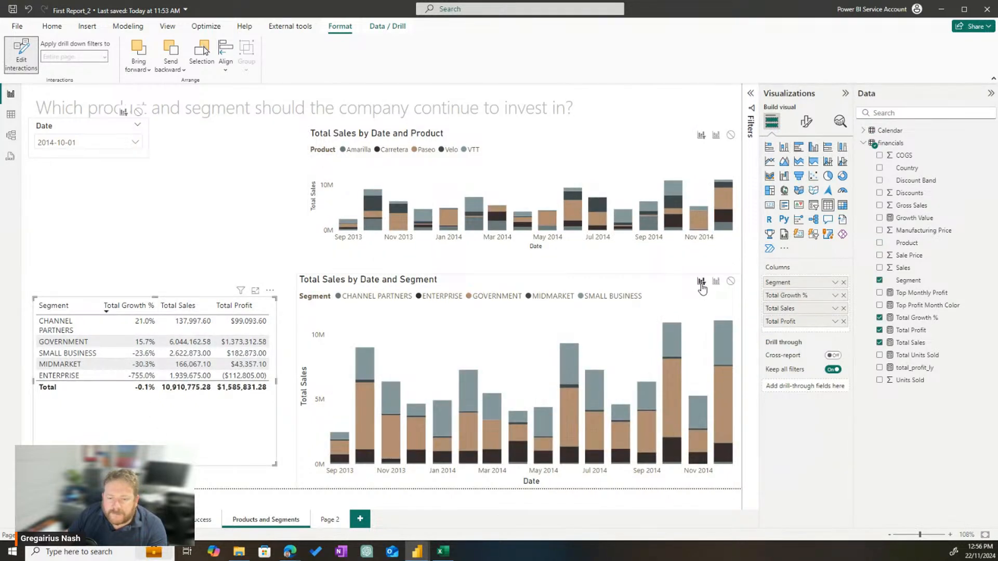
{"action": "left_click", "coordinate": [49, 364]}
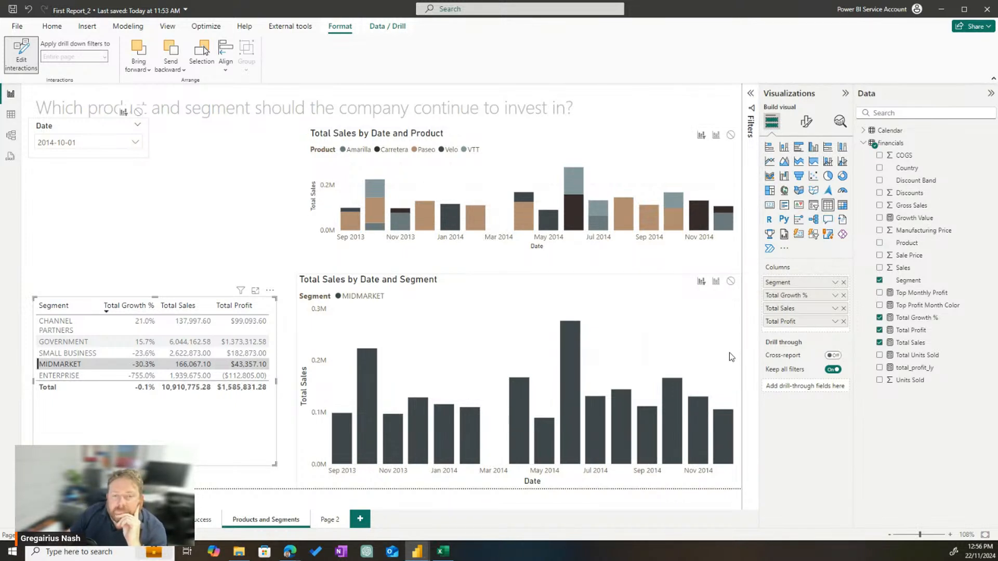
{"action": "left_click", "coordinate": [59, 341]}
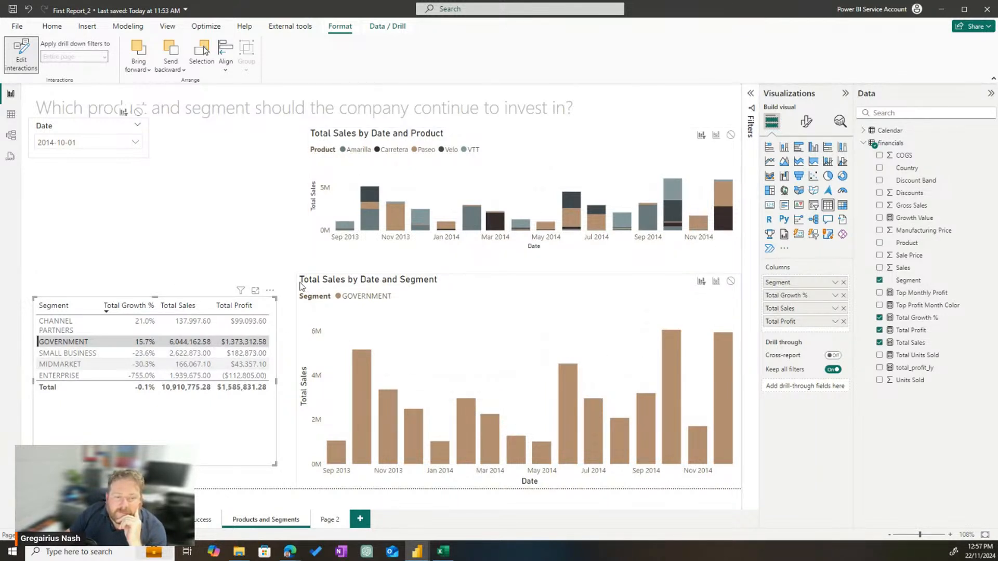
- Shrink the segment chart and narrow the product chart to the same width, lowering it above the segment chart
{"action": "left_click_drag", "start_coordinate": [302, 286], "coordinate": [353, 325]}
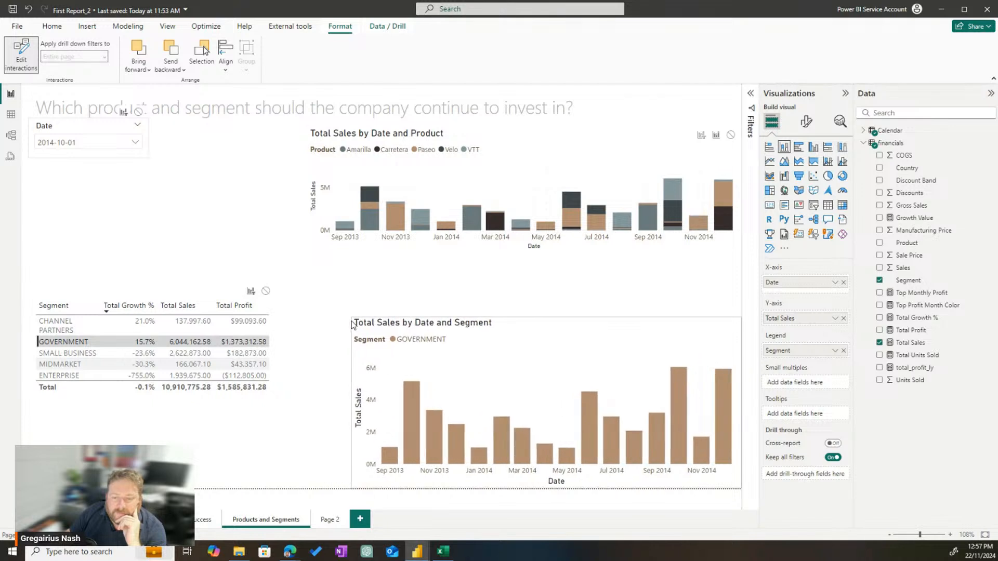
{"action": "left_click_drag", "start_coordinate": [361, 241], "coordinate": [380, 272]}
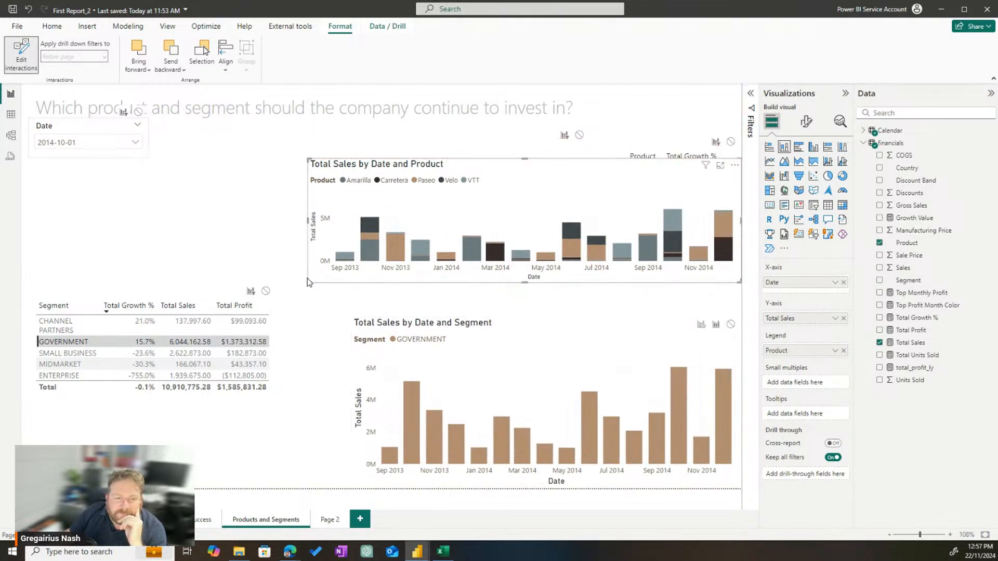
{"action": "left_click_drag", "start_coordinate": [310, 281], "coordinate": [352, 292]}
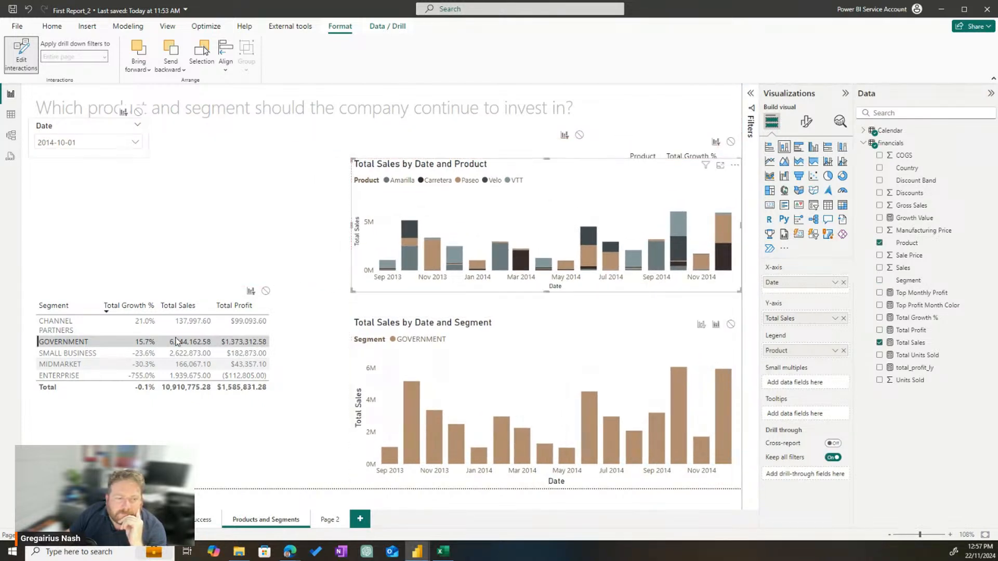
- Move both charts aside to uncover the Product table and place that table below the Date slicer, above the Segment table
{"action": "left_click_drag", "start_coordinate": [179, 433], "coordinate": [175, 444]}
{"action": "left_click_drag", "start_coordinate": [650, 333], "coordinate": [506, 333]}
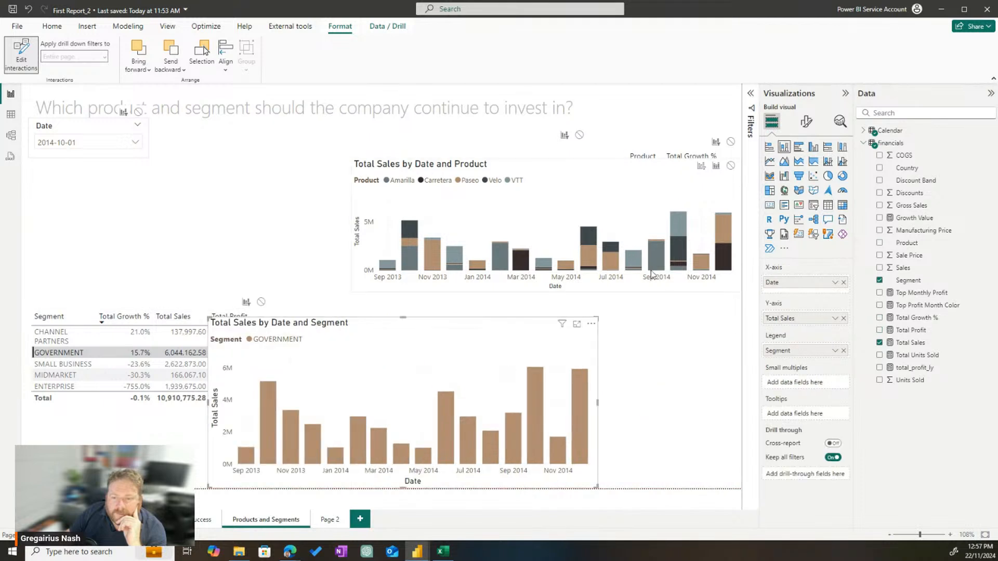
{"action": "left_click_drag", "start_coordinate": [653, 277], "coordinate": [488, 277]}
{"action": "left_click_drag", "start_coordinate": [660, 249], "coordinate": [0, 227]}
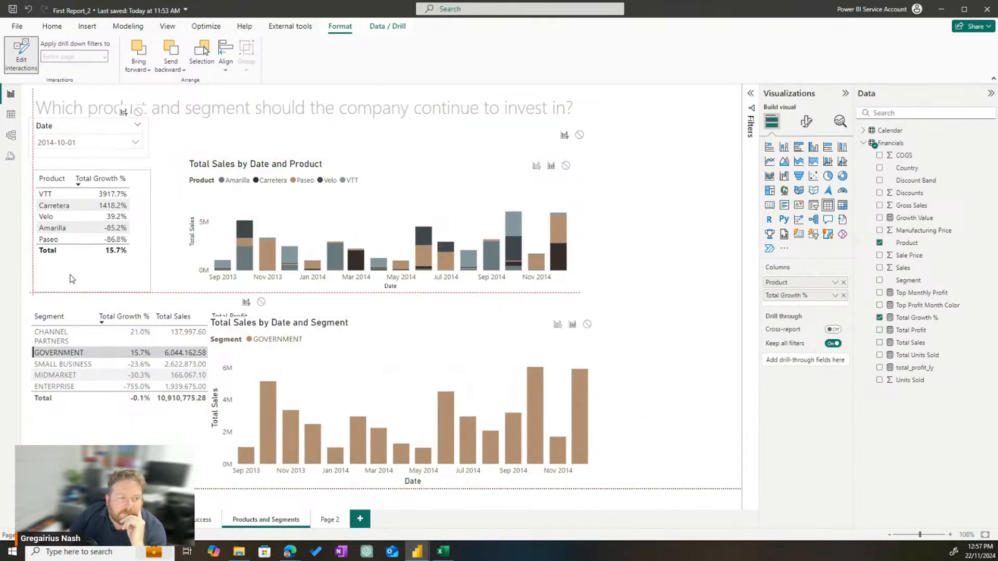
- Move both charts back to the right of the tables, increase the product chart's height, and align their edges
{"action": "left_click_drag", "start_coordinate": [364, 208], "coordinate": [540, 190]}
{"action": "left_click_drag", "start_coordinate": [547, 270], "coordinate": [549, 292]}
{"action": "left_click_drag", "start_coordinate": [596, 366], "coordinate": [733, 367]}
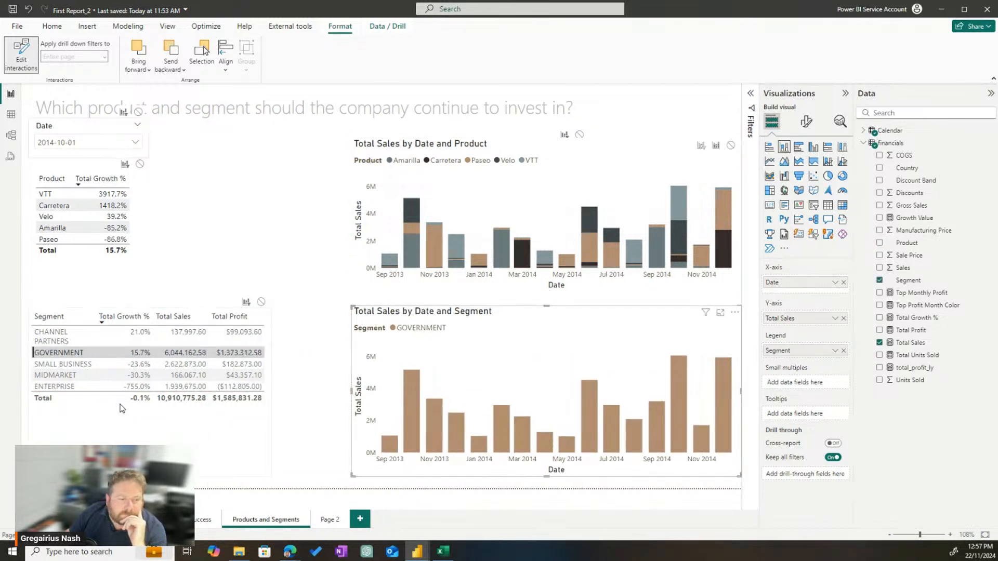
- Align the Segment table with the segment chart, and shift the Product table and Date slicer down from the page title
{"action": "mouse_move", "coordinate": [165, 423]}
{"action": "left_mouse_down"}
{"action": "mouse_move", "coordinate": [201, 428]}
{"action": "mouse_move", "coordinate": [176, 427]}
{"action": "left_mouse_up"}
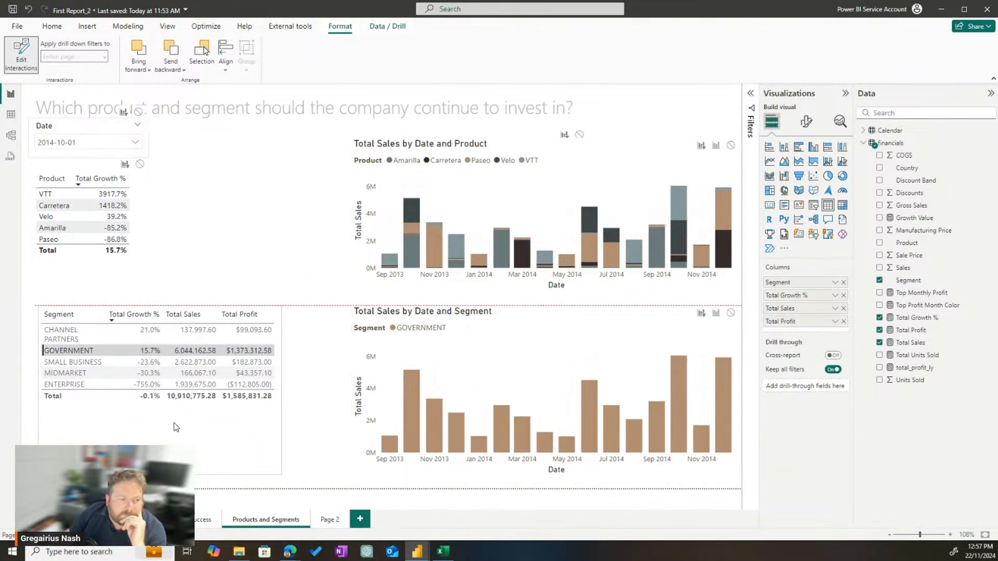
{"action": "left_click", "coordinate": [114, 276]}
{"action": "mouse_move", "coordinate": [149, 289]}
{"action": "left_mouse_down"}
{"action": "mouse_move", "coordinate": [165, 292]}
{"action": "mouse_move", "coordinate": [155, 289]}
{"action": "left_mouse_up"}
{"action": "left_click_drag", "start_coordinate": [83, 126], "coordinate": [87, 137]}
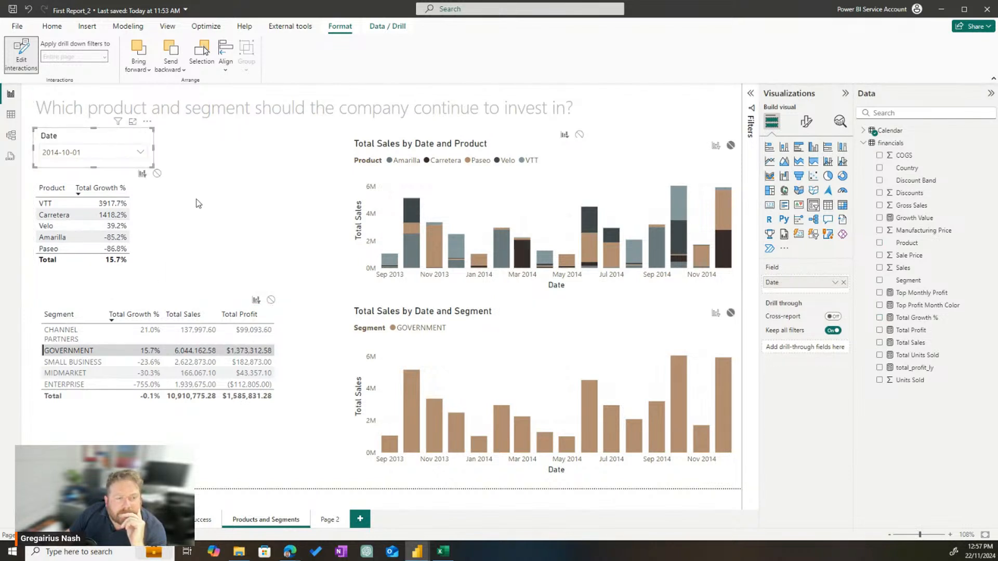
- Add Total Sales and Total Profit to the Product table, widen it, and make Total Growth % the last column
{"action": "left_click", "coordinate": [161, 242]}
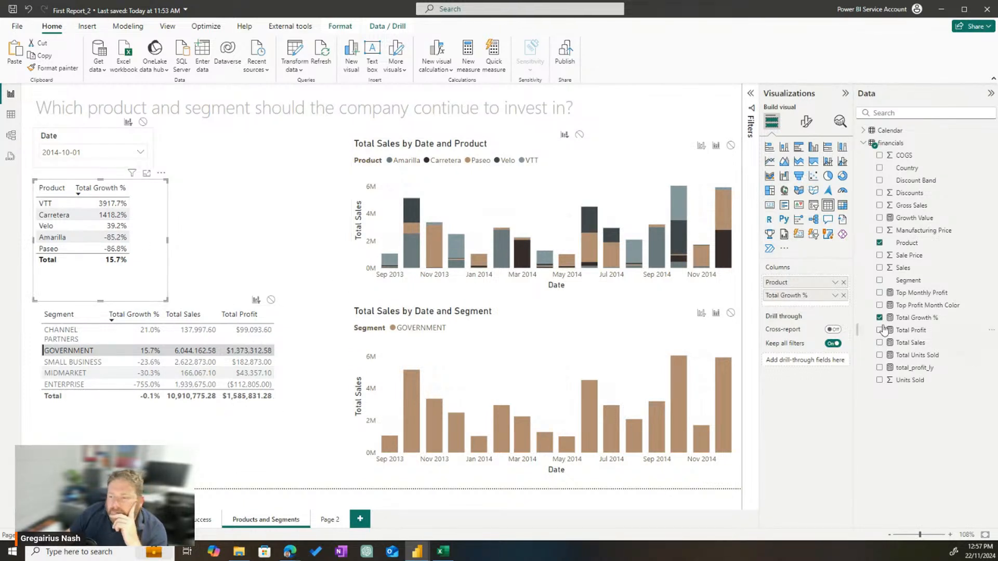
{"action": "left_click", "coordinate": [879, 343]}
{"action": "left_click_drag", "start_coordinate": [890, 331], "coordinate": [814, 333]}
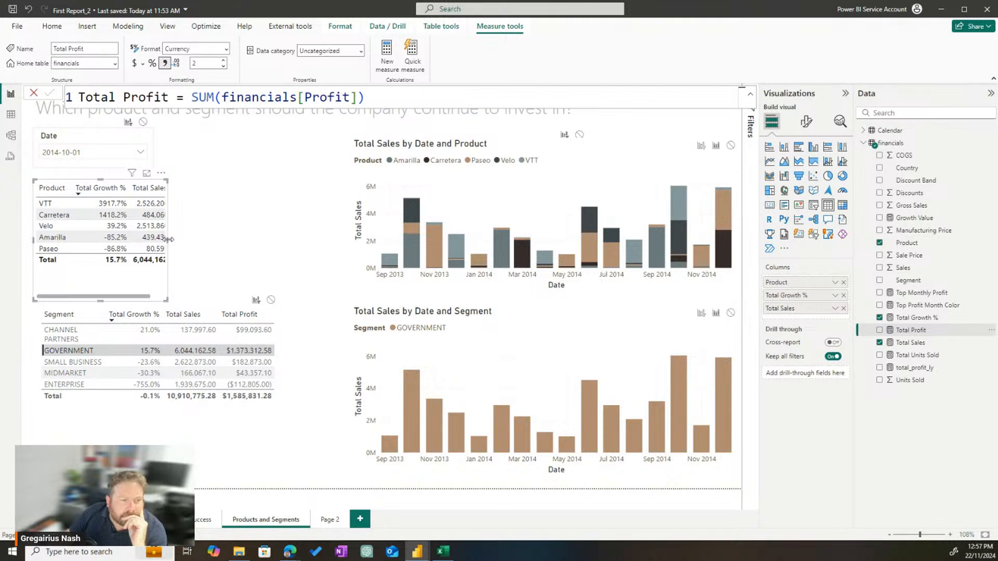
{"action": "left_click_drag", "start_coordinate": [169, 239], "coordinate": [275, 240]}
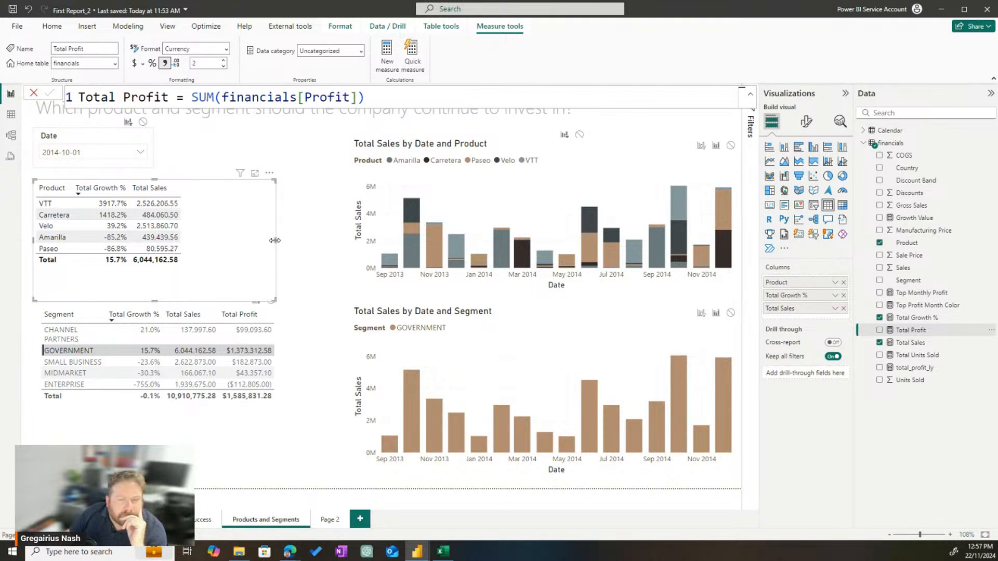
{"action": "left_click", "coordinate": [877, 331]}
{"action": "mouse_move", "coordinate": [792, 312]}
{"action": "left_mouse_down"}
{"action": "mouse_move", "coordinate": [788, 295]}
{"action": "mouse_move", "coordinate": [800, 309]}
{"action": "left_mouse_up"}
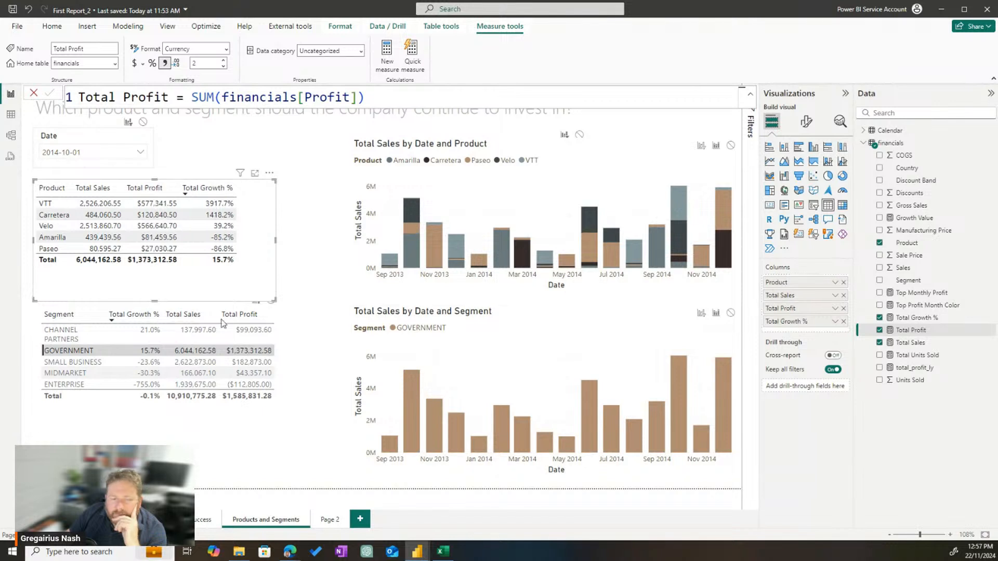
- Make Total Growth % the Segment table's last column, then align the table under the Product table and reduce its height
{"action": "left_click", "coordinate": [231, 427]}
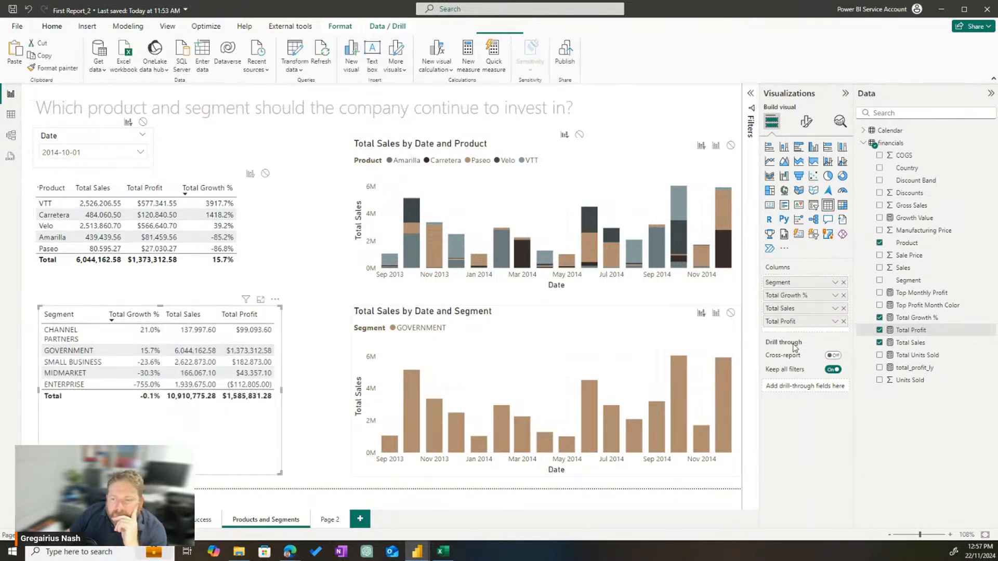
{"action": "left_click_drag", "start_coordinate": [793, 295], "coordinate": [793, 324]}
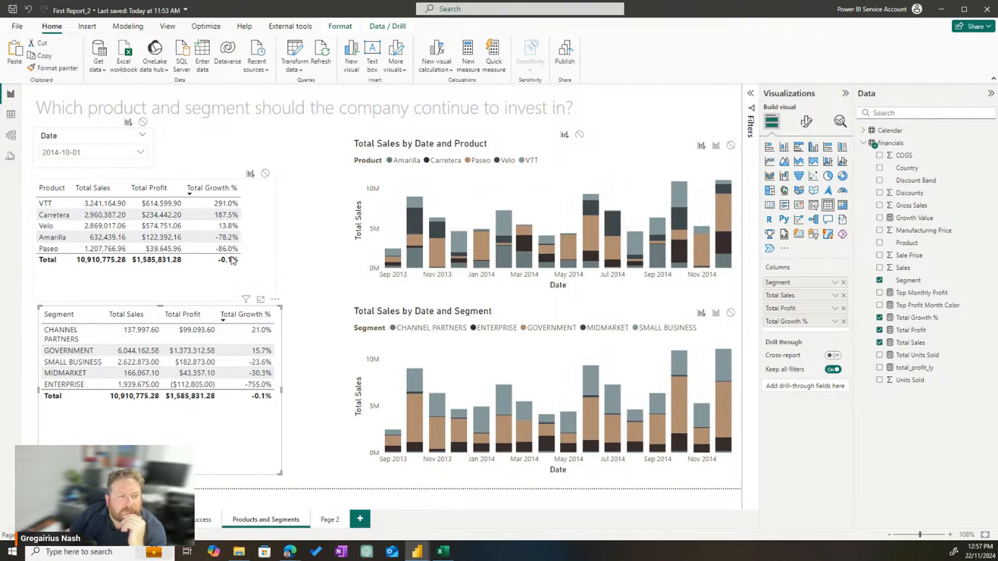
{"action": "left_click", "coordinate": [223, 281]}
{"action": "left_click_drag", "start_coordinate": [213, 433], "coordinate": [207, 427]}
{"action": "left_click_drag", "start_coordinate": [276, 470], "coordinate": [288, 443]}
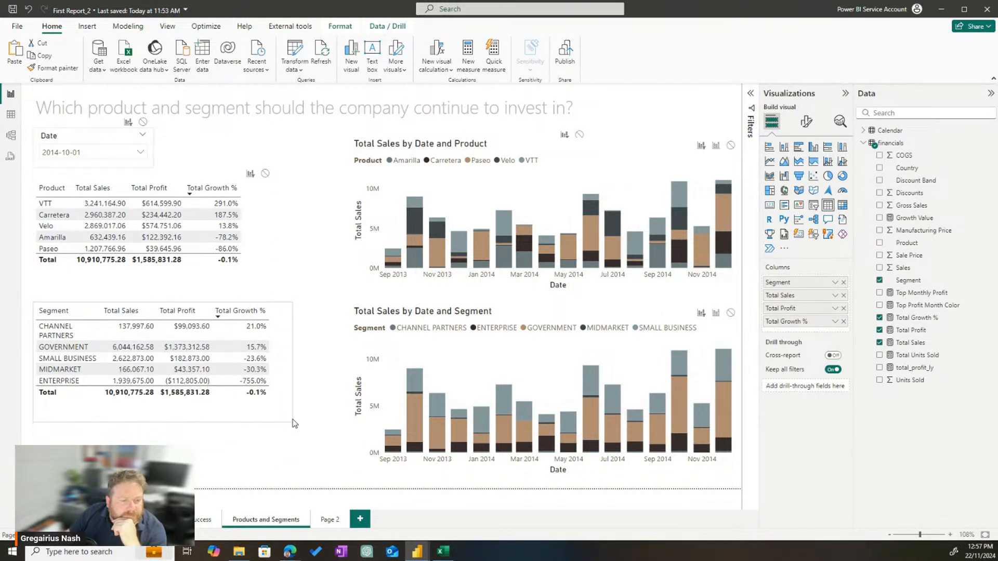
- Widen the Product column and extend the Product table to the Segment table's width so all columns fit
{"action": "left_click", "coordinate": [72, 191]}
{"action": "left_click_drag", "start_coordinate": [72, 190], "coordinate": [107, 198]}
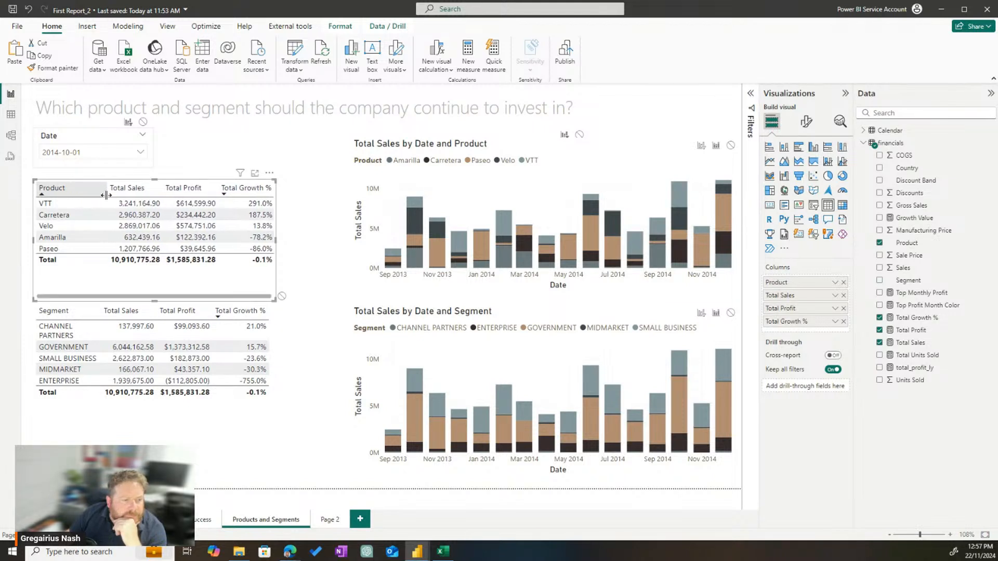
{"action": "left_click_drag", "start_coordinate": [276, 244], "coordinate": [292, 245]}
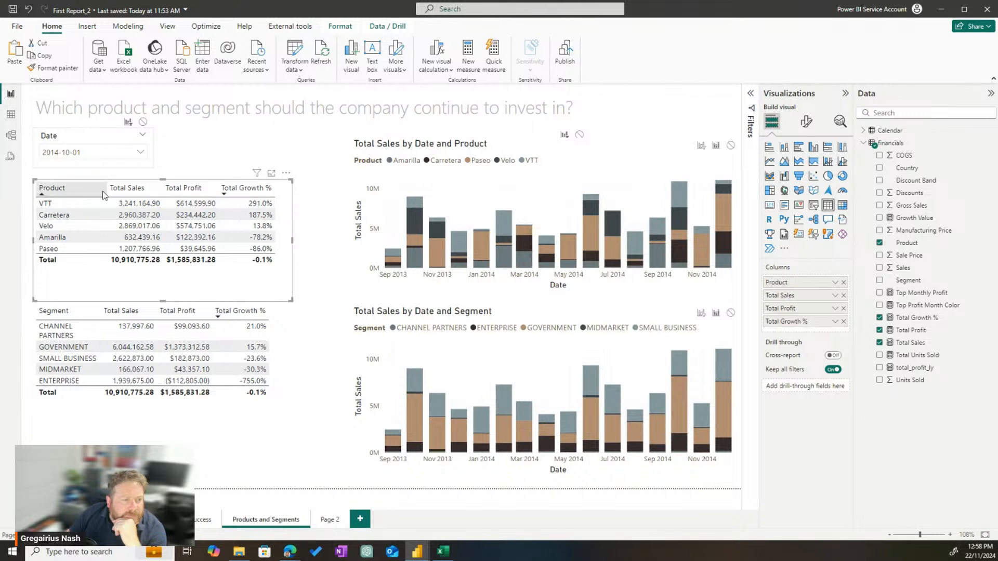
- Widen the first columns of the Product and Segment tables slightly so CHANNEL PARTNERS fits on one line
{"action": "left_click_drag", "start_coordinate": [106, 191], "coordinate": [108, 191]}
{"action": "left_click", "coordinate": [328, 370]}
{"action": "left_click", "coordinate": [92, 321]}
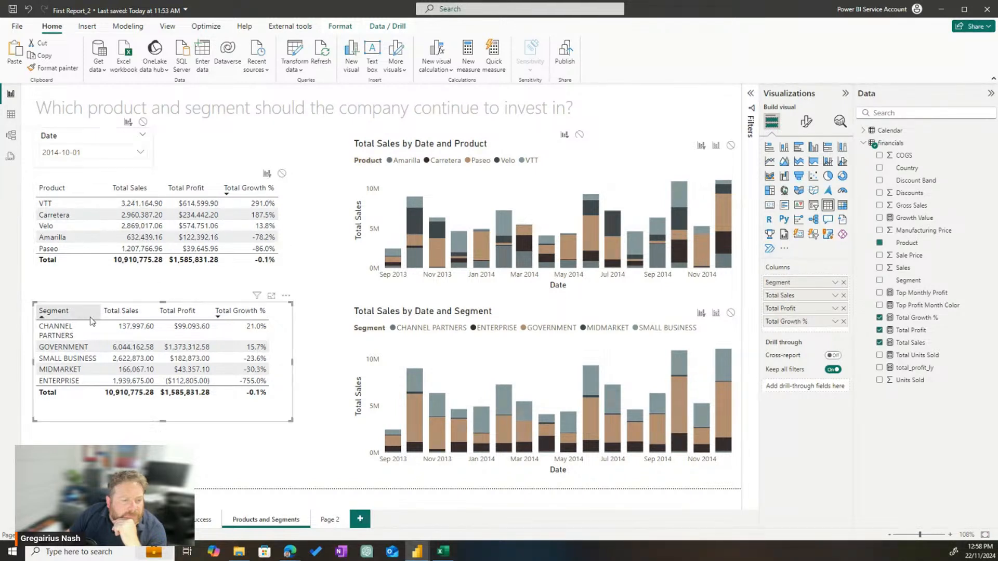
{"action": "left_click_drag", "start_coordinate": [101, 310], "coordinate": [112, 310]}
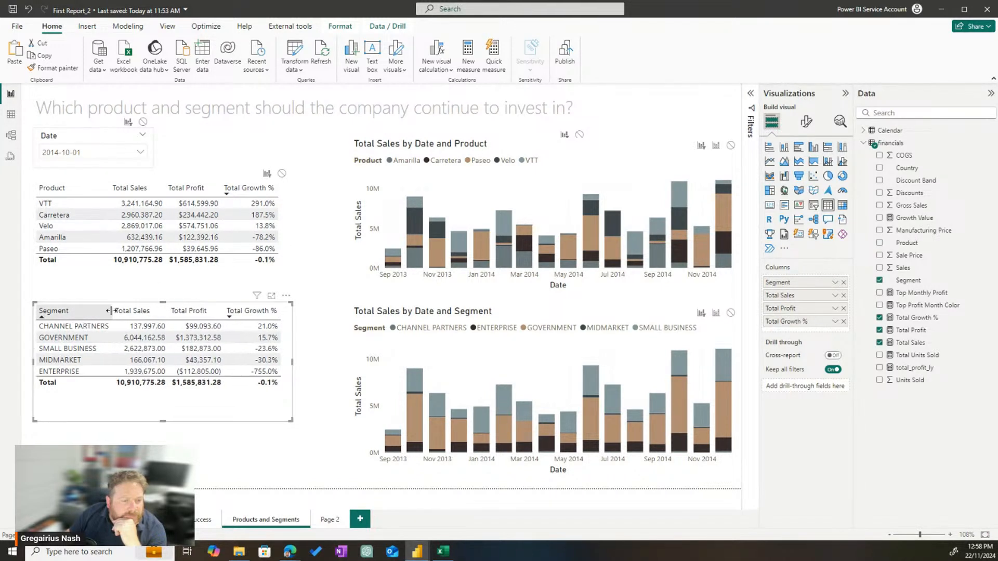
- Sort the Segment table by Total Sales in both directions, and return it to descending Total Growth %
{"action": "left_click", "coordinate": [128, 311]}
{"action": "left_click", "coordinate": [161, 427]}
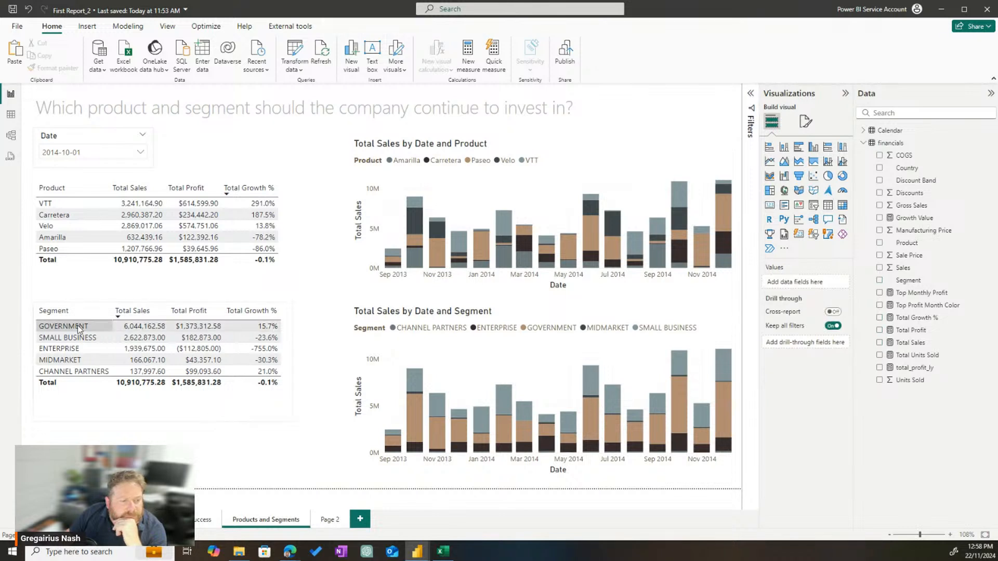
{"action": "left_click", "coordinate": [136, 311]}
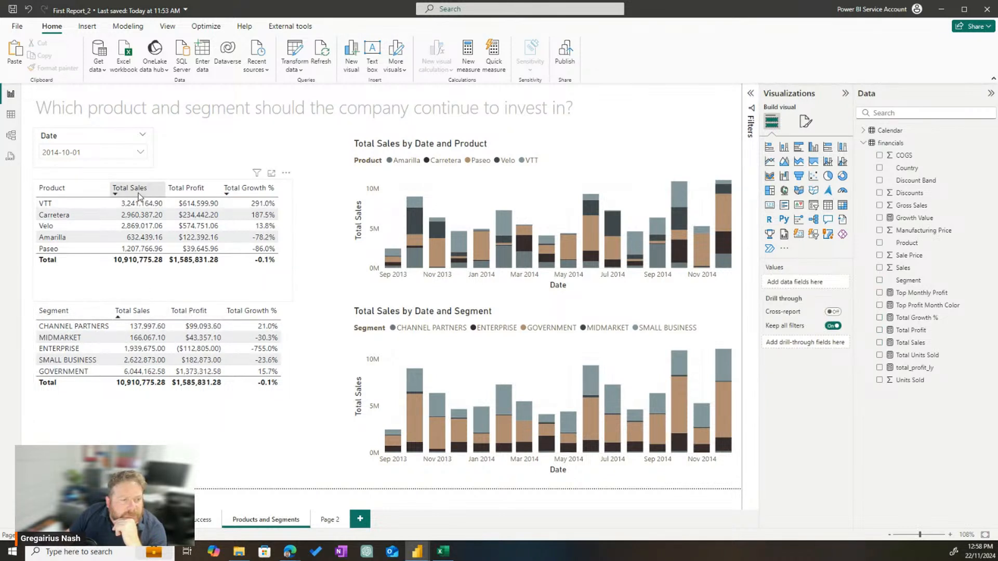
{"action": "left_click", "coordinate": [255, 313]}
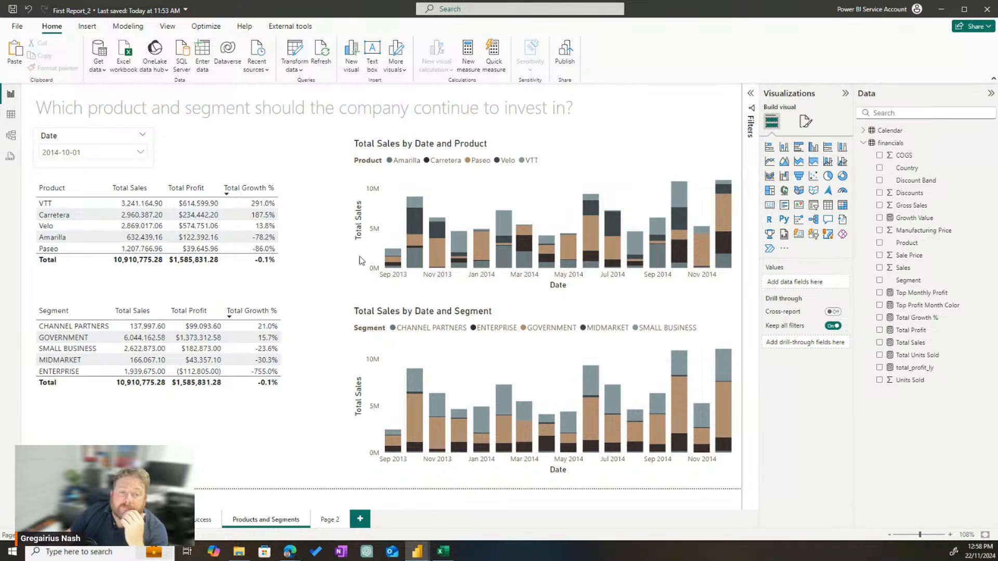
- Open the column color formatting options of the Total Sales by Date and Product chart
{"action": "left_click", "coordinate": [391, 188]}
{"action": "left_click", "coordinate": [805, 121]}
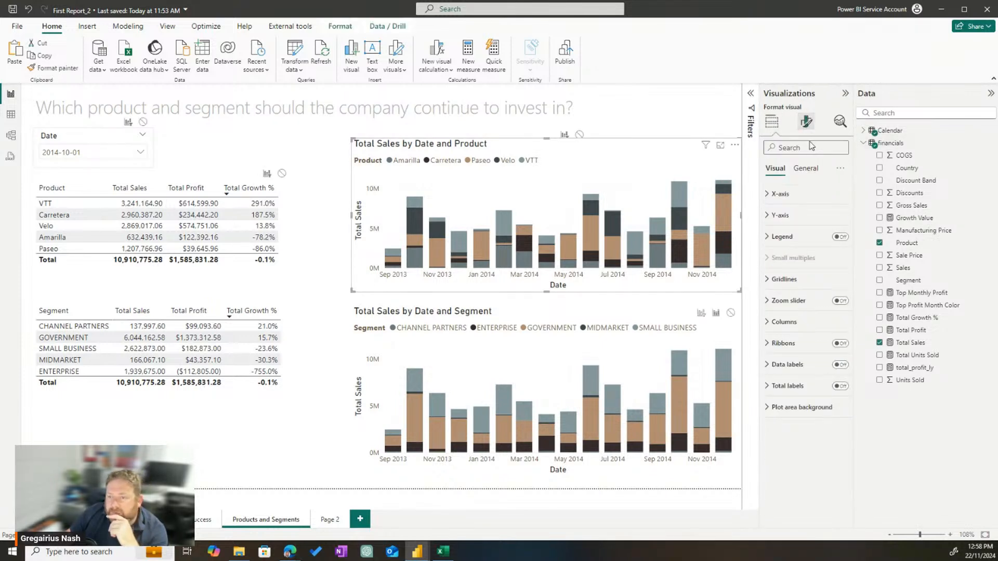
{"action": "left_click", "coordinate": [784, 322]}
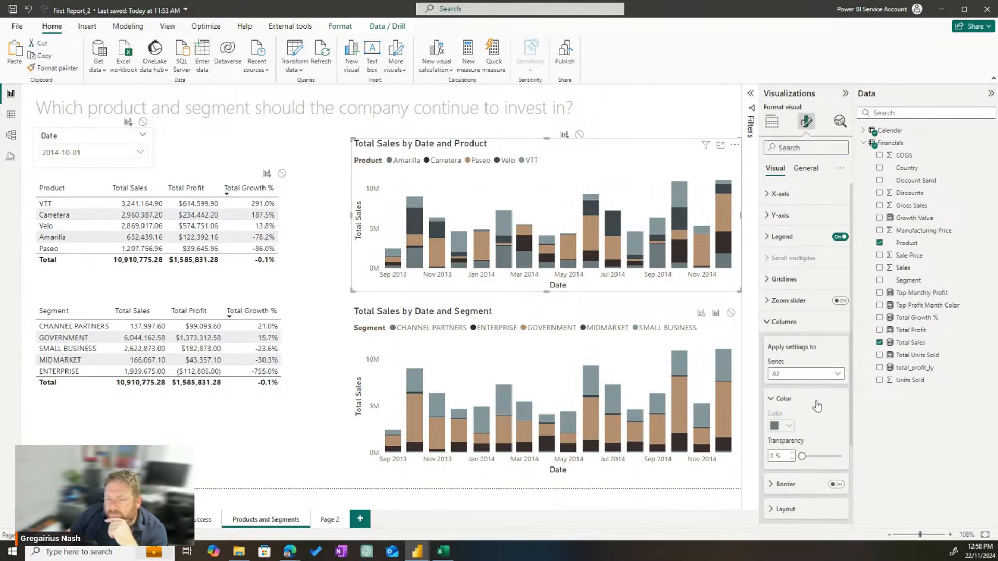
{"action": "scroll", "coordinate": [817, 406], "scroll_direction": "down", "scroll_amount": 3}
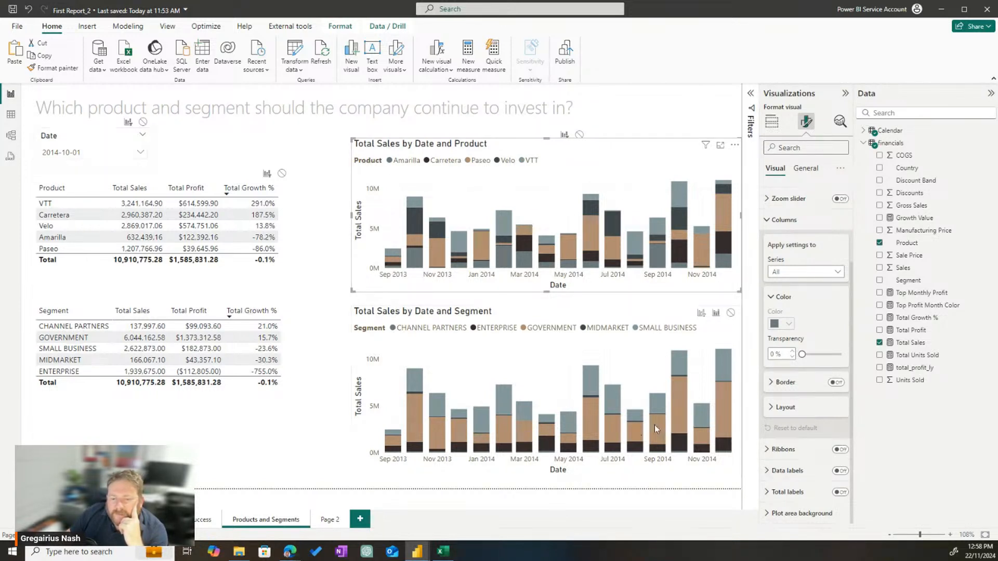
{"action": "key", "text": "ctrl+1"}
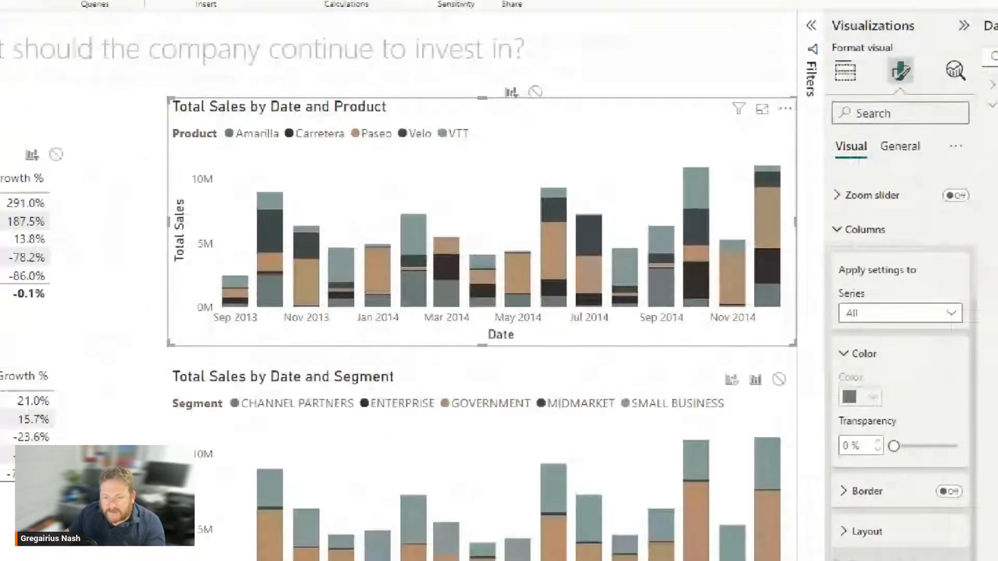
{"action": "left_click", "coordinate": [652, 203]}
{"action": "left_click_drag", "start_coordinate": [485, 213], "coordinate": [559, 314]}
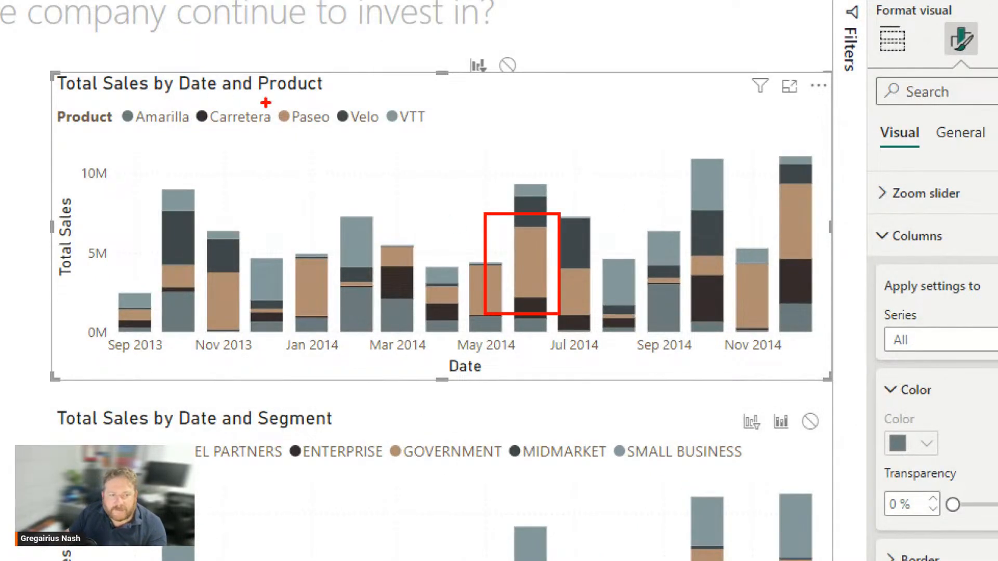
{"action": "left_click_drag", "start_coordinate": [266, 103], "coordinate": [350, 143]}
{"action": "key", "text": "Escape"}
{"action": "key", "text": "ctrl+1"}
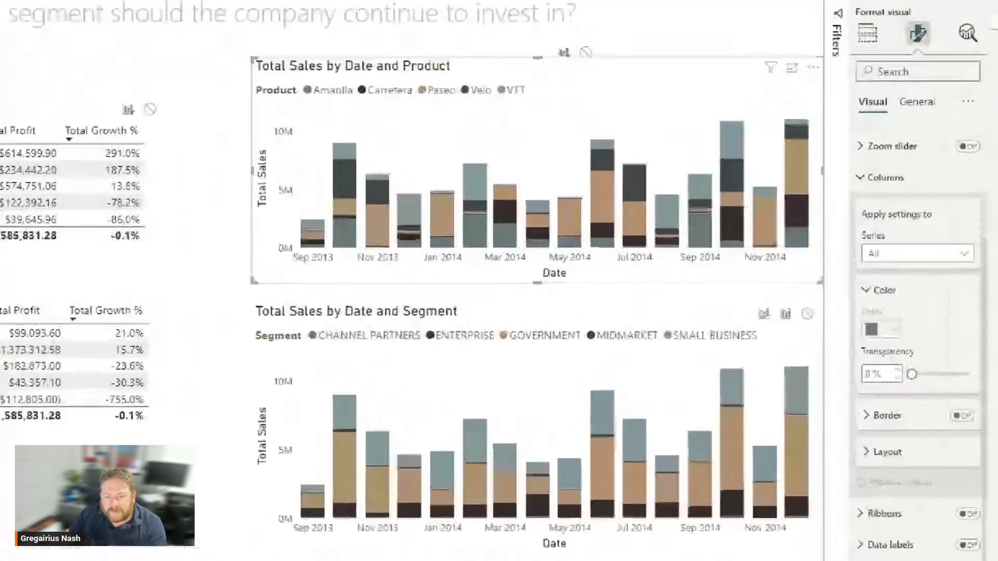
{"action": "left_click", "coordinate": [468, 314]}
{"action": "left_click_drag", "start_coordinate": [484, 312], "coordinate": [610, 357]}
{"action": "key", "text": "Escape"}
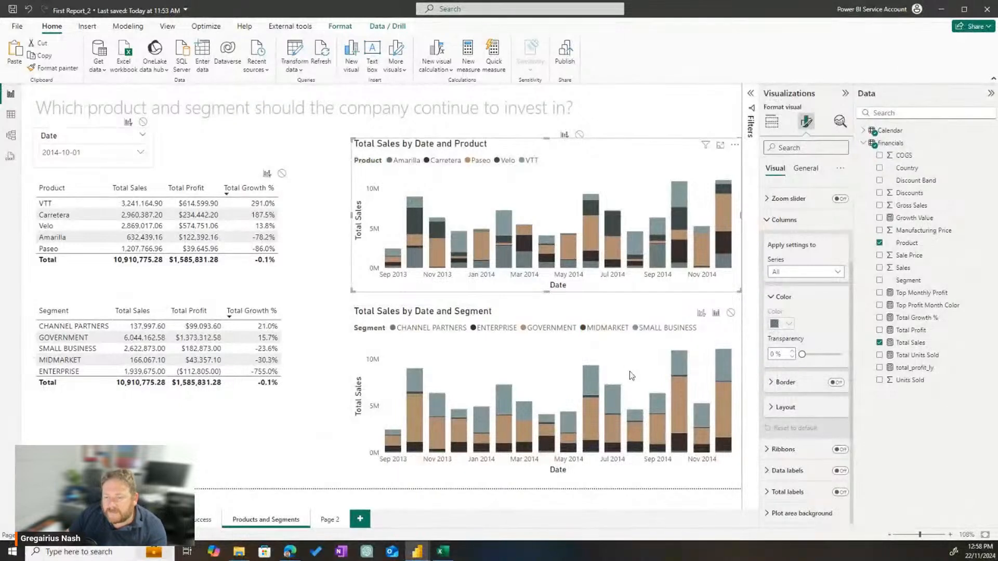
- In the Total Sales by Date and Segment chart, set the CHANNEL PARTNERS series to light blue #A3C8D1
{"action": "left_click", "coordinate": [619, 311]}
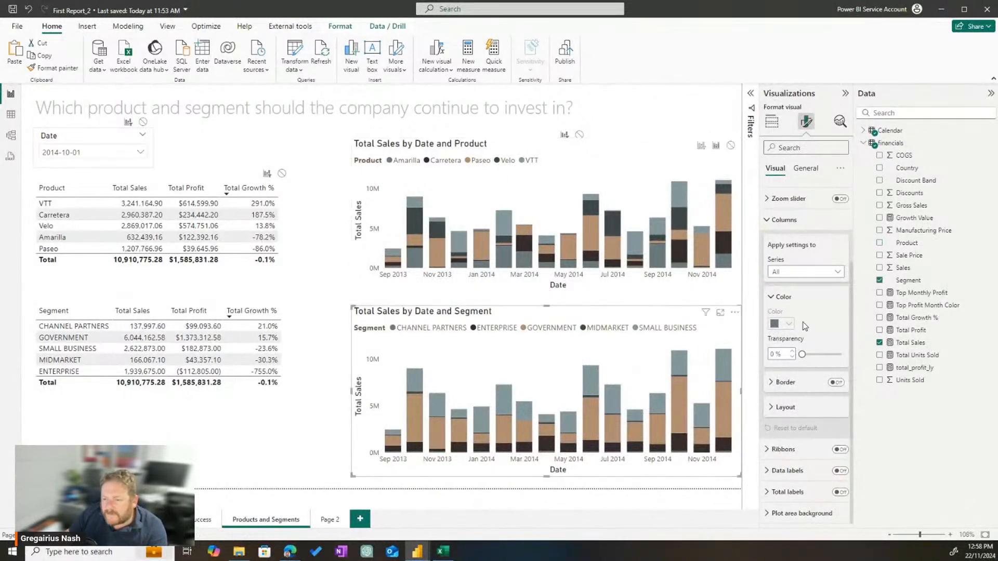
{"action": "left_click", "coordinate": [812, 272]}
{"action": "left_click", "coordinate": [817, 295]}
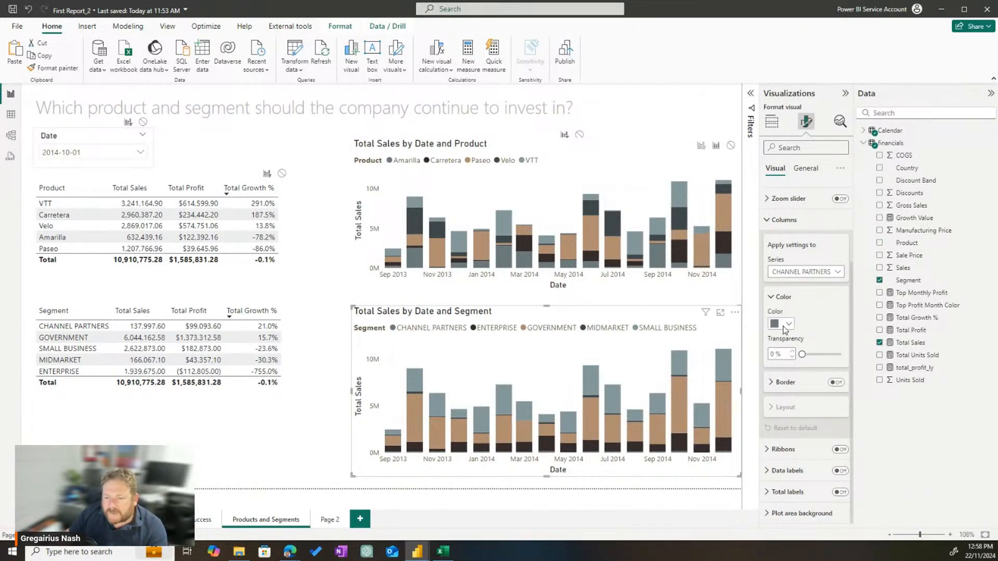
{"action": "left_click", "coordinate": [785, 325]}
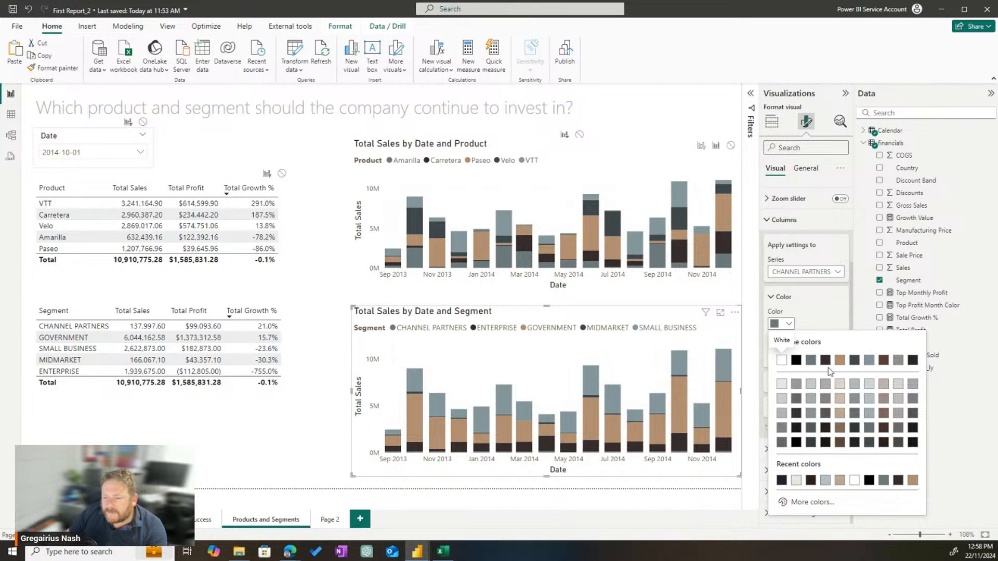
{"action": "left_click", "coordinate": [804, 503]}
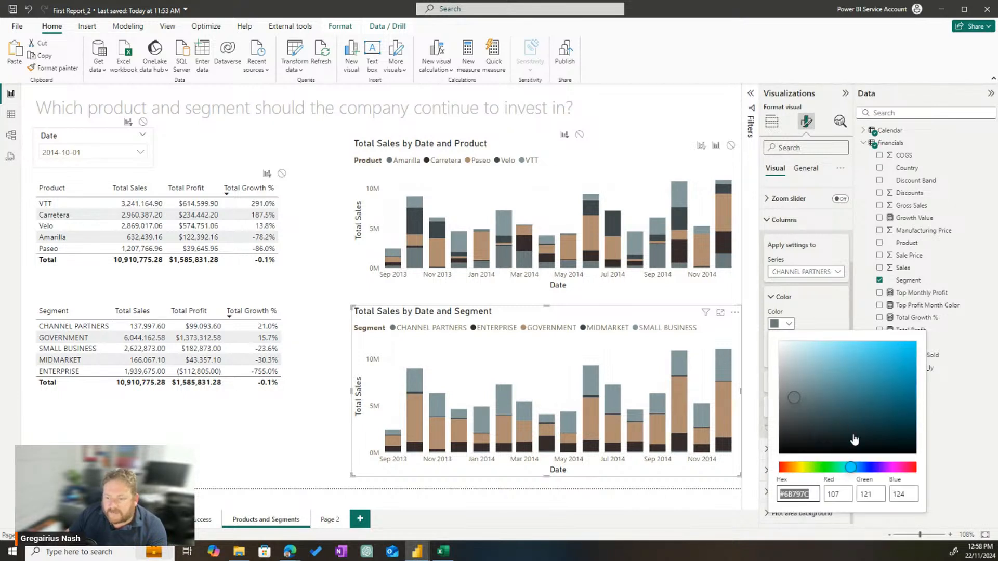
{"action": "left_click_drag", "start_coordinate": [799, 406], "coordinate": [805, 359]}
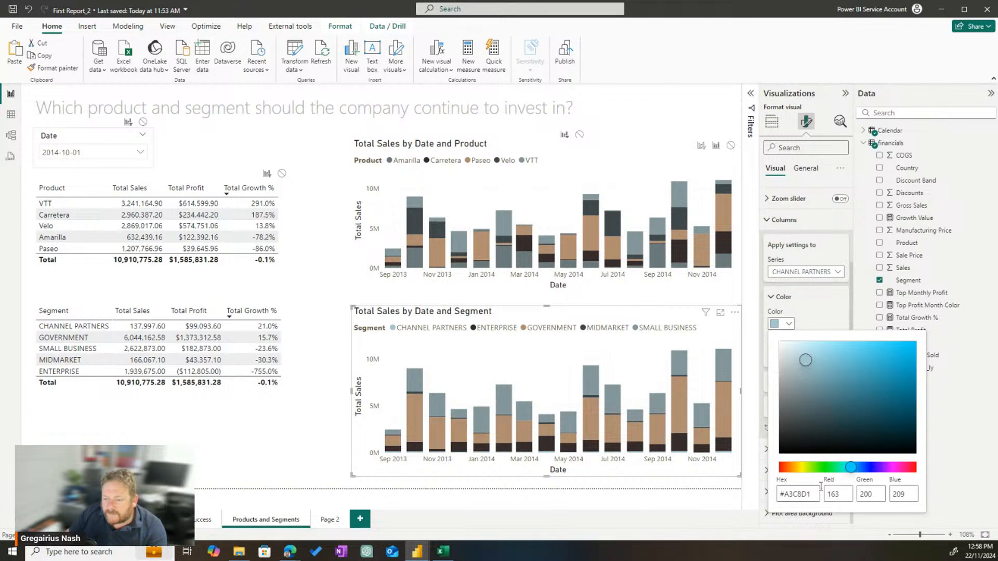
{"action": "left_click", "coordinate": [813, 321]}
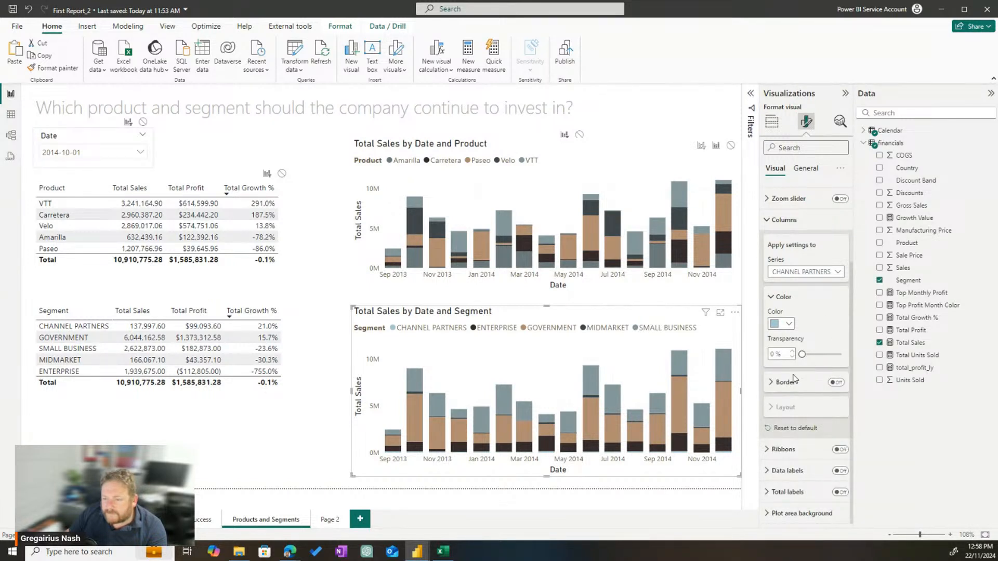
{"action": "left_click", "coordinate": [777, 324]}
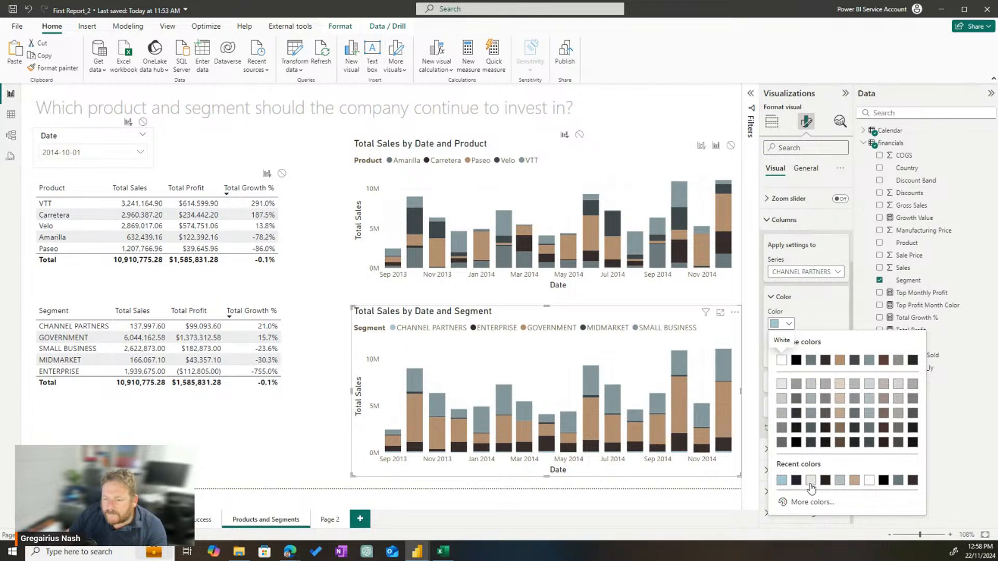
{"action": "left_click", "coordinate": [790, 324]}
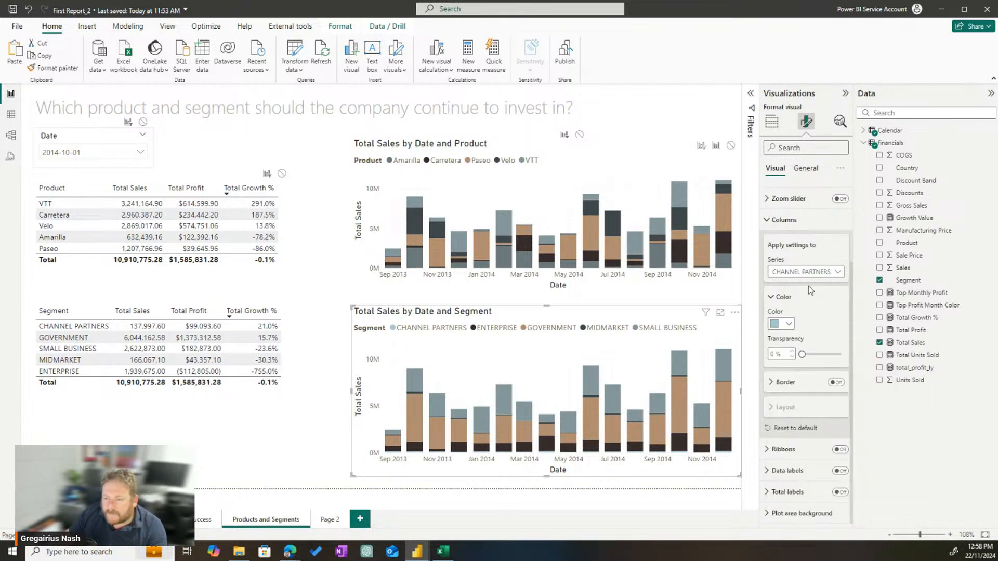
- Give the segment chart's ENTERPRISE series the custom light orange color #E0B68F
{"action": "left_click", "coordinate": [806, 271]}
{"action": "left_click", "coordinate": [793, 297]}
{"action": "left_click", "coordinate": [789, 325]}
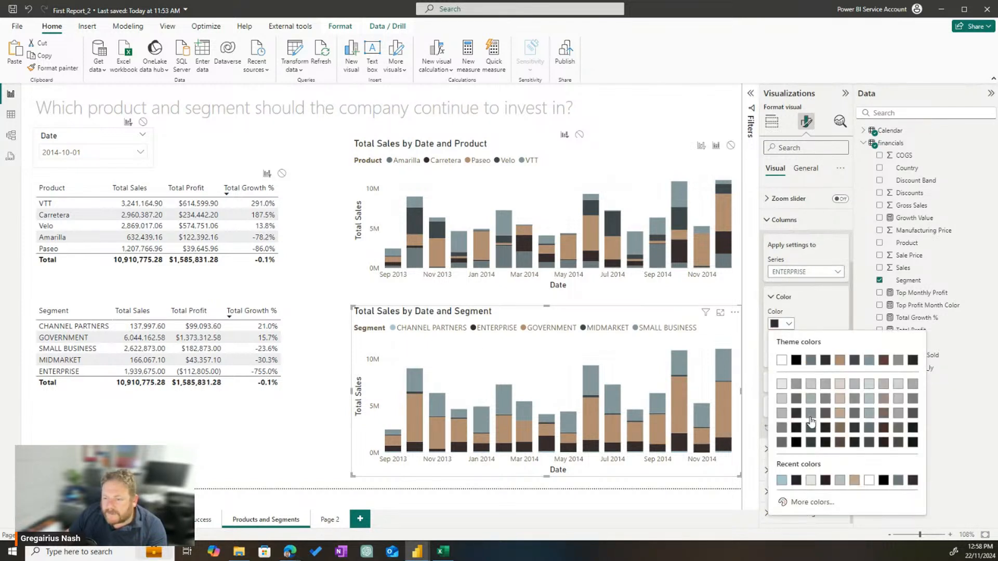
{"action": "left_click", "coordinate": [803, 503]}
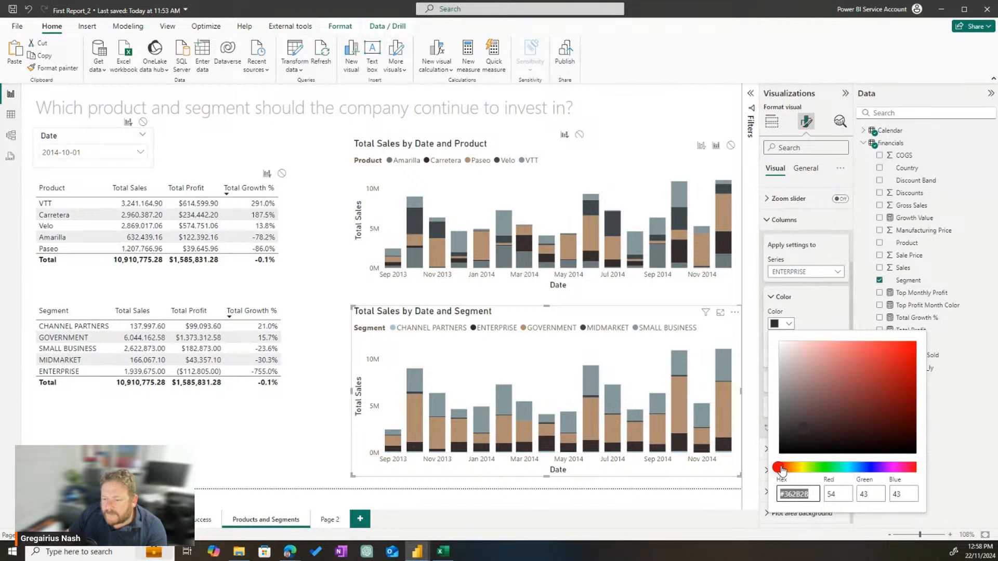
{"action": "left_click_drag", "start_coordinate": [783, 470], "coordinate": [789, 467]}
{"action": "left_click", "coordinate": [824, 356]}
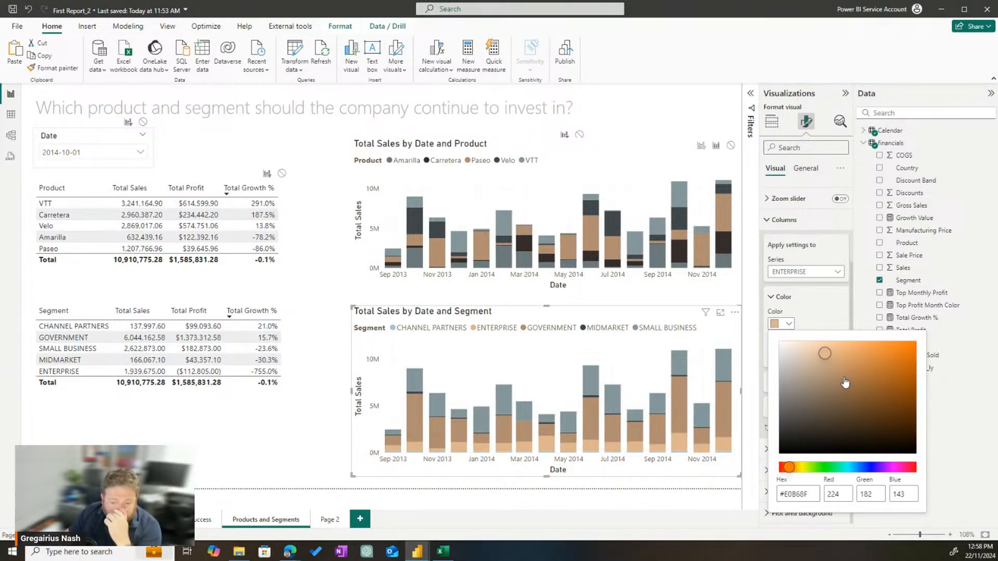
{"action": "left_click", "coordinate": [810, 306]}
- Give the segment chart's GOVERNMENT series the custom soft green color #99B272
{"action": "left_click", "coordinate": [806, 272]}
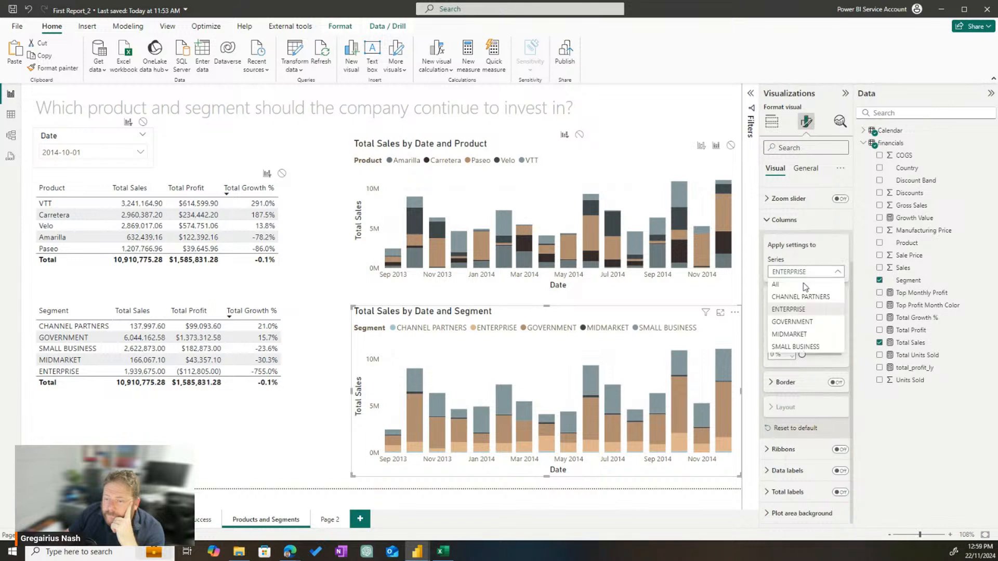
{"action": "left_click", "coordinate": [788, 322]}
{"action": "left_click", "coordinate": [788, 325]}
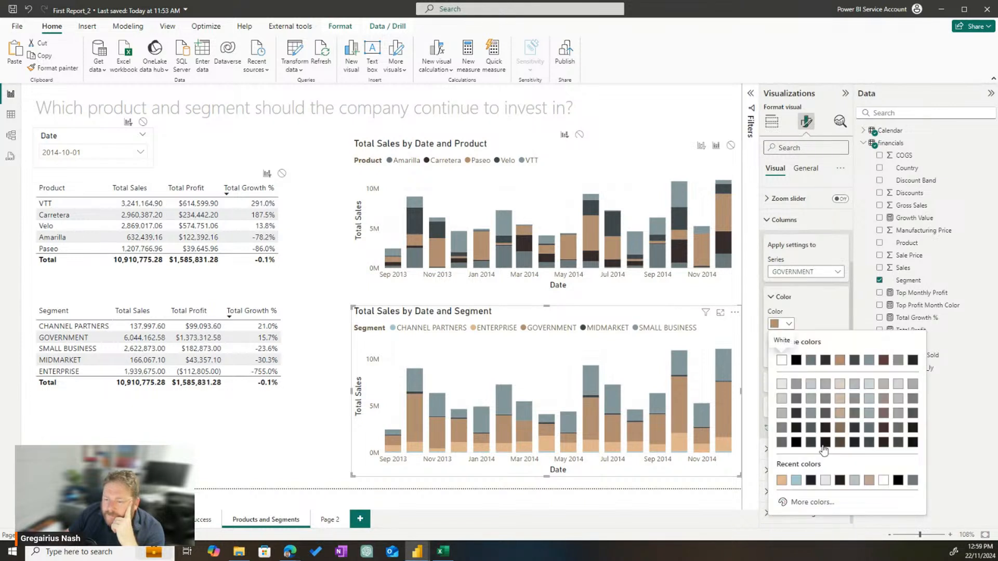
{"action": "left_click", "coordinate": [791, 502]}
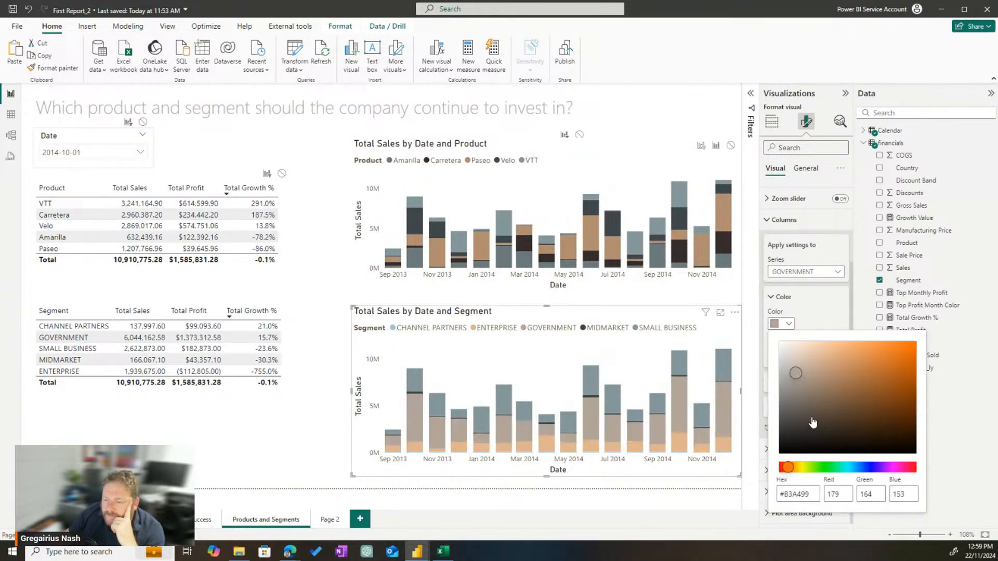
{"action": "left_click_drag", "start_coordinate": [796, 470], "coordinate": [810, 469]}
{"action": "mouse_move", "coordinate": [834, 412]}
{"action": "left_mouse_down"}
{"action": "mouse_move", "coordinate": [815, 358]}
{"action": "mouse_move", "coordinate": [829, 380]}
{"action": "left_mouse_up"}
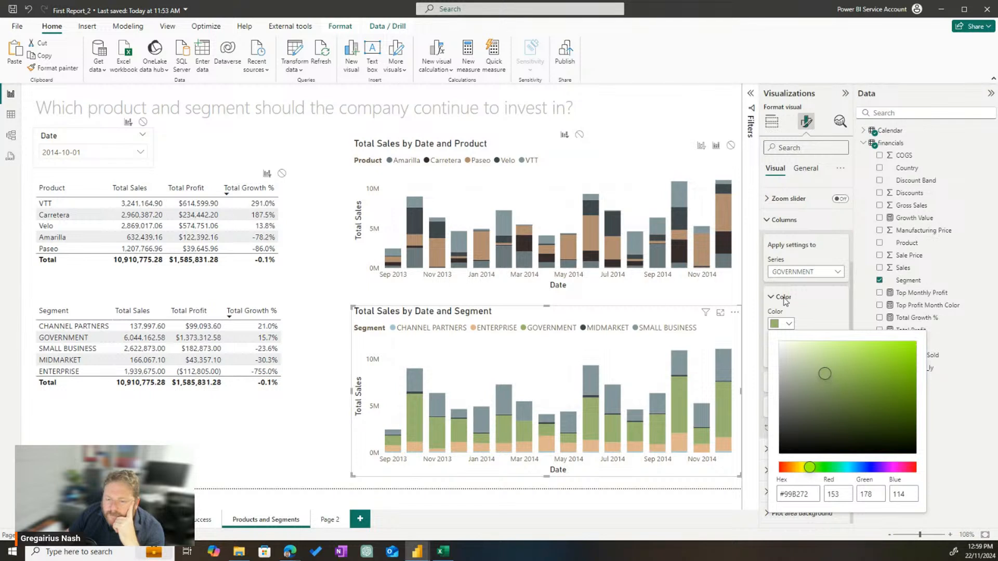
- Give the segment chart's MIDMARKET series a custom light blue color
{"action": "left_click", "coordinate": [806, 271]}
{"action": "left_click", "coordinate": [807, 329]}
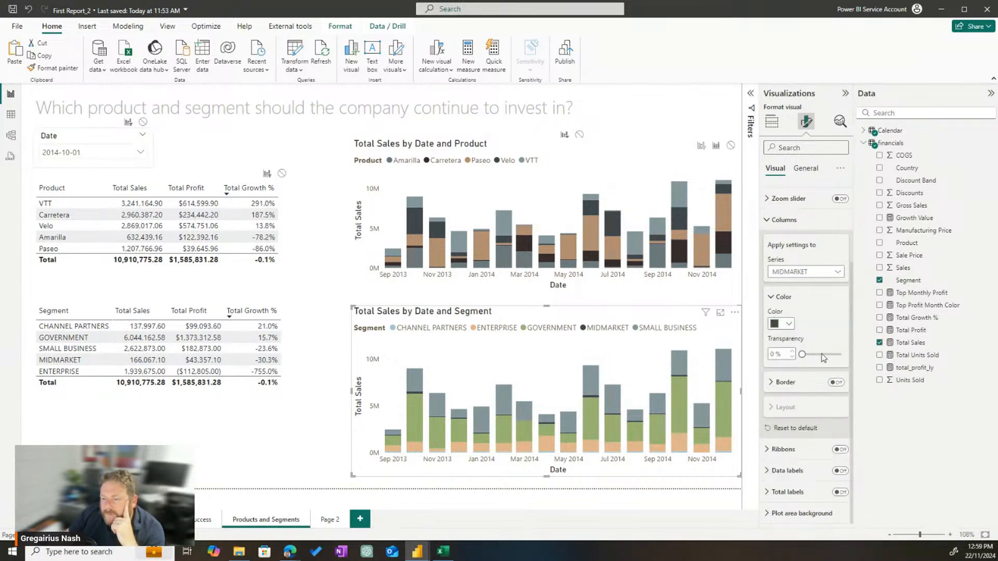
{"action": "left_click", "coordinate": [789, 324]}
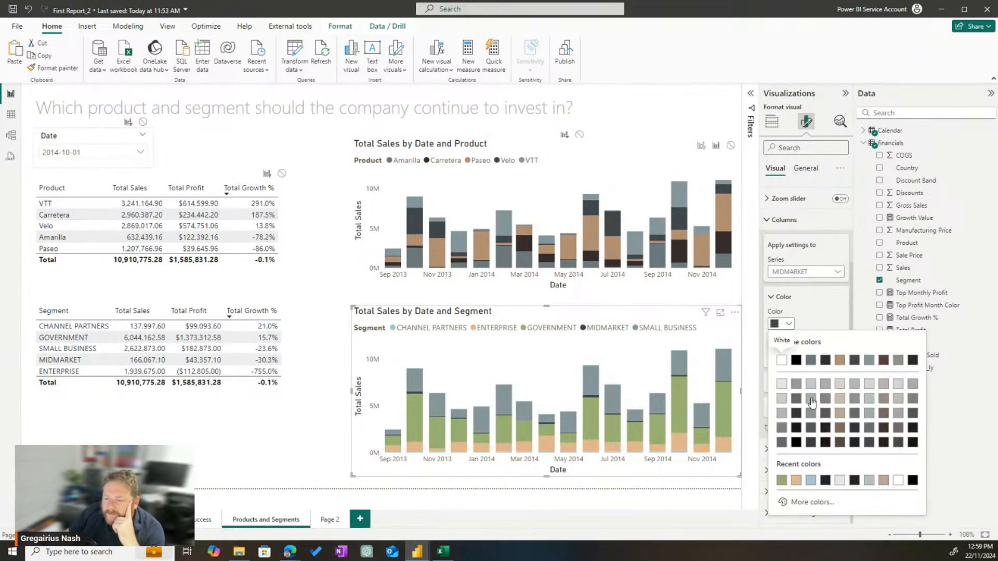
{"action": "left_click", "coordinate": [804, 503]}
{"action": "mouse_move", "coordinate": [814, 383]}
{"action": "left_mouse_down"}
{"action": "mouse_move", "coordinate": [817, 358]}
{"action": "mouse_move", "coordinate": [823, 367]}
{"action": "left_mouse_up"}
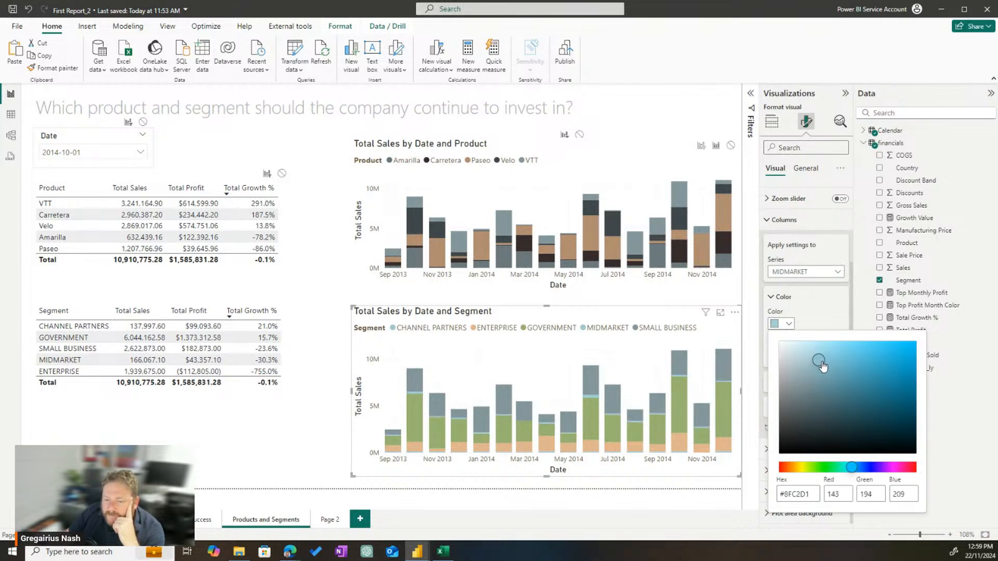
{"action": "left_click", "coordinate": [817, 315]}
- Give the segment chart's SMALL BUSINESS series a custom dark teal color
{"action": "left_click", "coordinate": [790, 271]}
{"action": "left_click", "coordinate": [789, 347]}
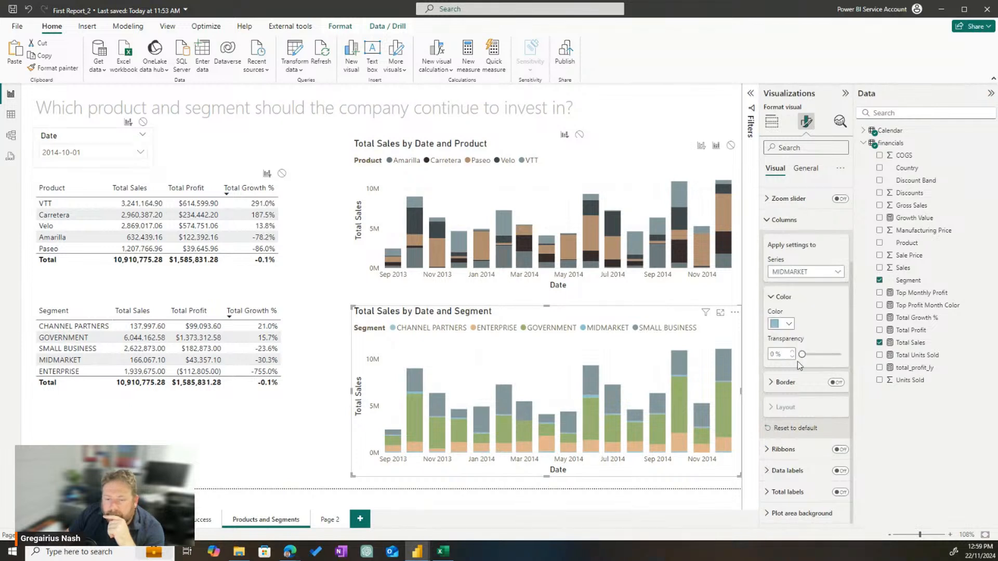
{"action": "left_click", "coordinate": [781, 324]}
{"action": "left_click", "coordinate": [805, 502]}
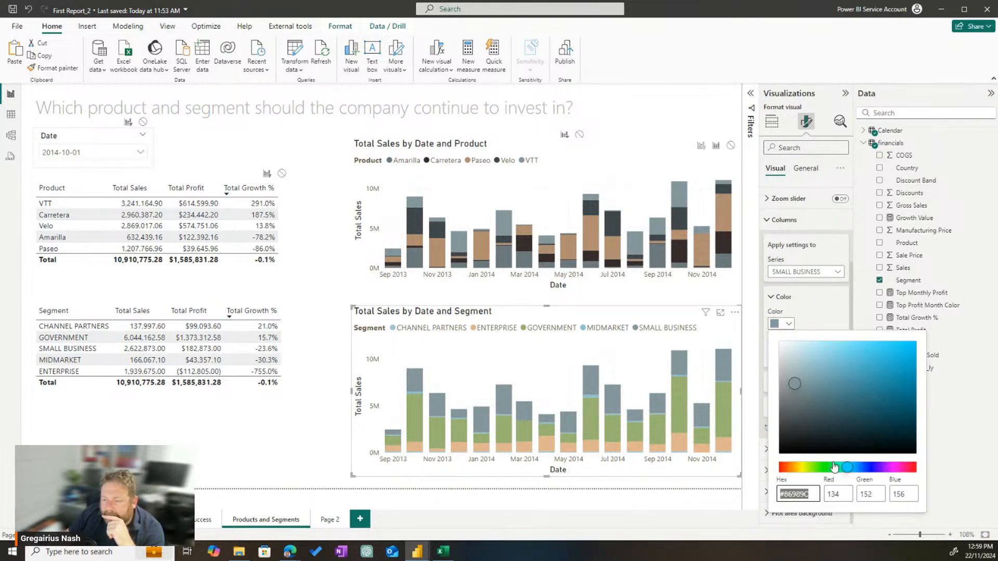
{"action": "left_click_drag", "start_coordinate": [837, 436], "coordinate": [845, 399]}
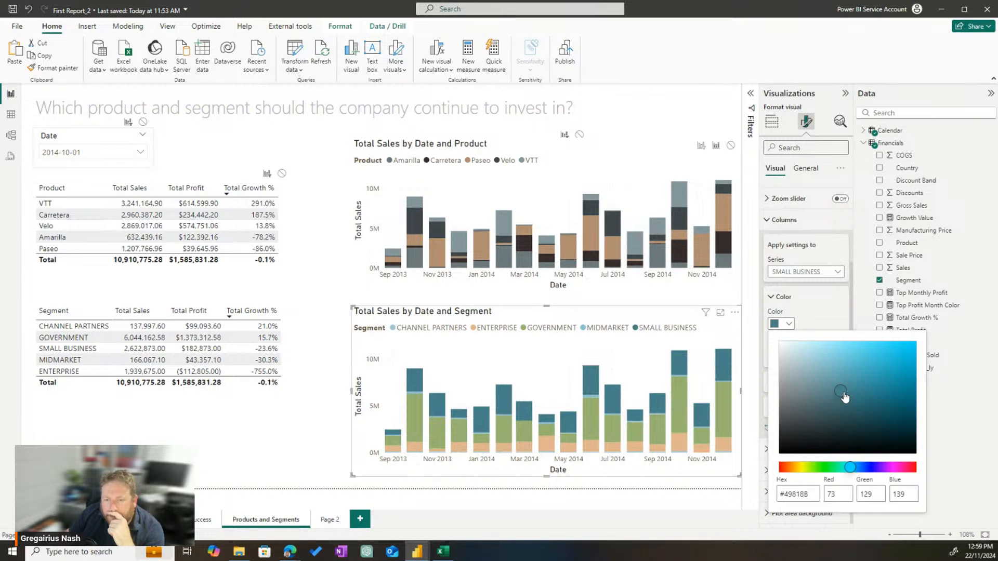
{"action": "left_click", "coordinate": [292, 441]}
- Check how the charts respond by filtering the page to each segment in the Segment table in turn, finishing on GOVERNMENT
{"action": "left_click", "coordinate": [52, 326]}
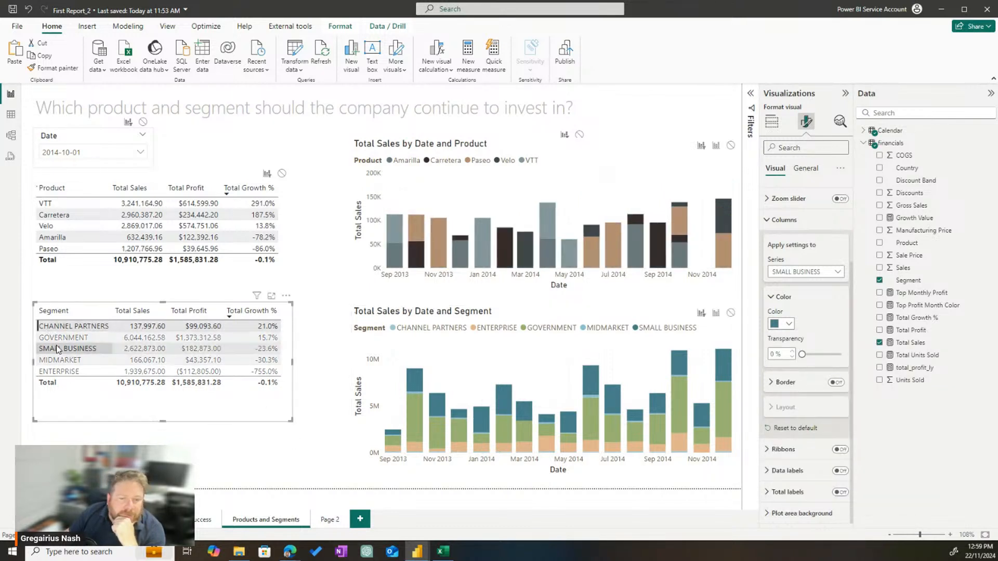
{"action": "left_click", "coordinate": [56, 341]}
{"action": "left_click", "coordinate": [61, 360]}
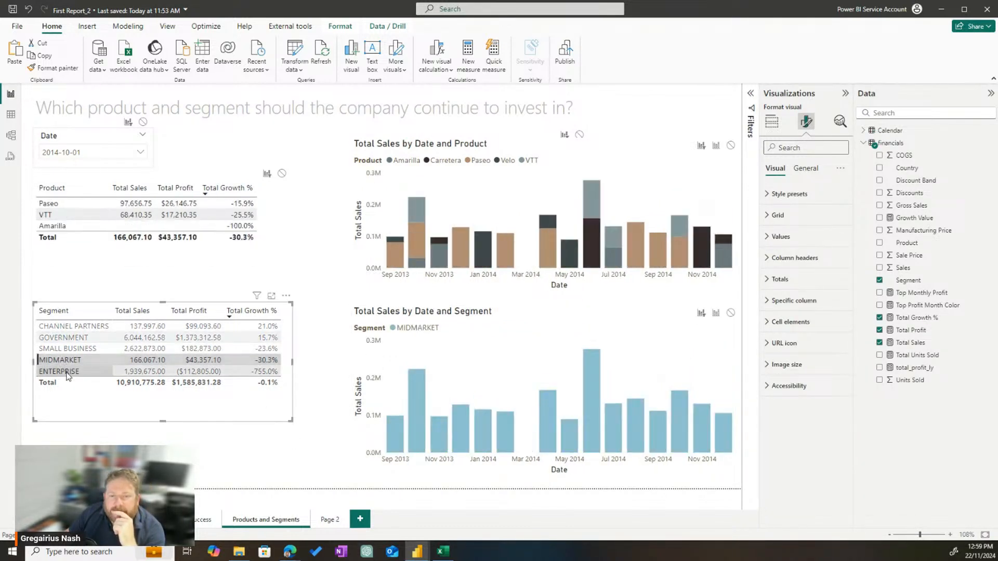
{"action": "left_click", "coordinate": [68, 374]}
{"action": "left_click", "coordinate": [66, 360]}
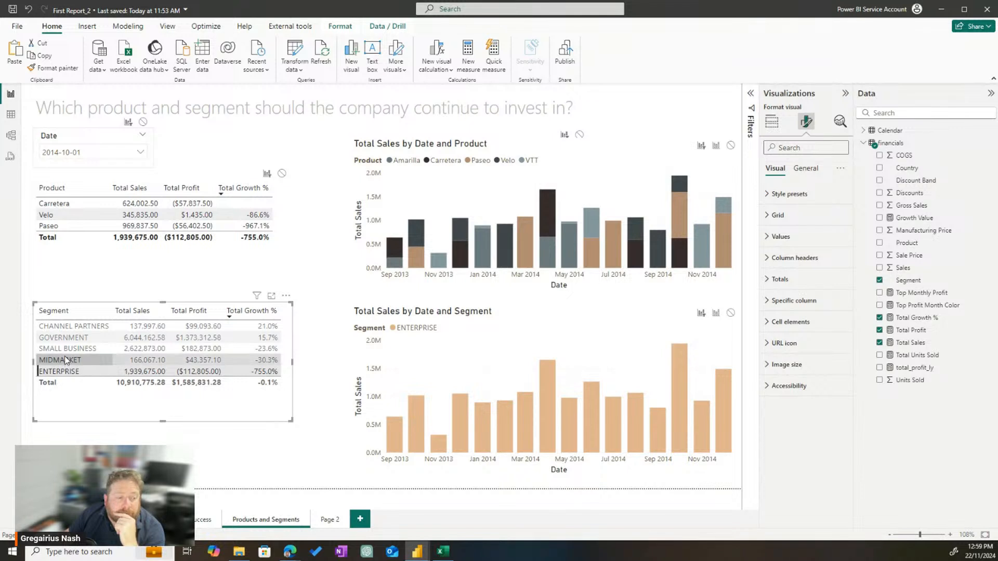
{"action": "left_click", "coordinate": [68, 350]}
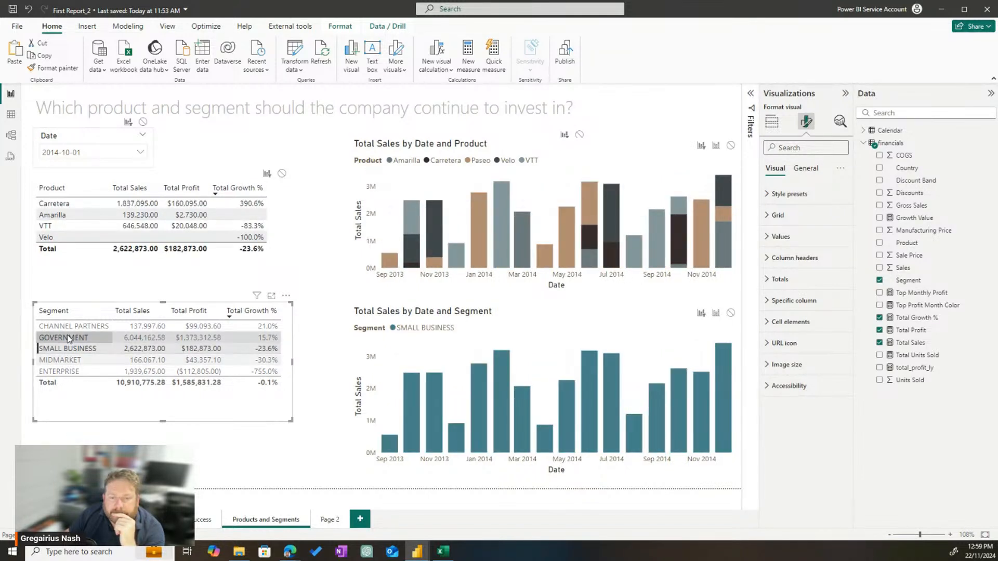
{"action": "left_click", "coordinate": [68, 339]}
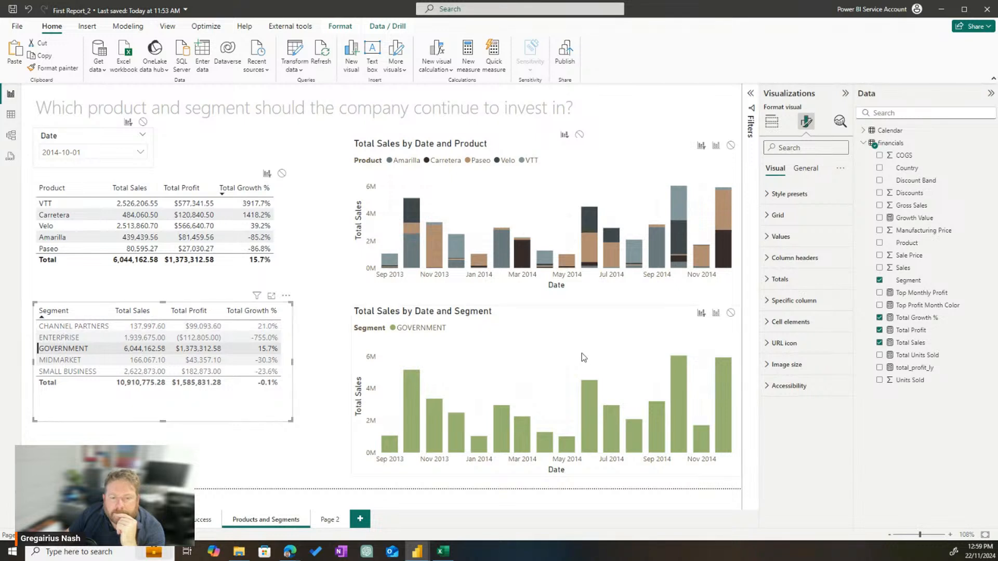
- Turn on data labels for the Total Sales by Date and Segment chart
{"action": "left_click", "coordinate": [645, 330]}
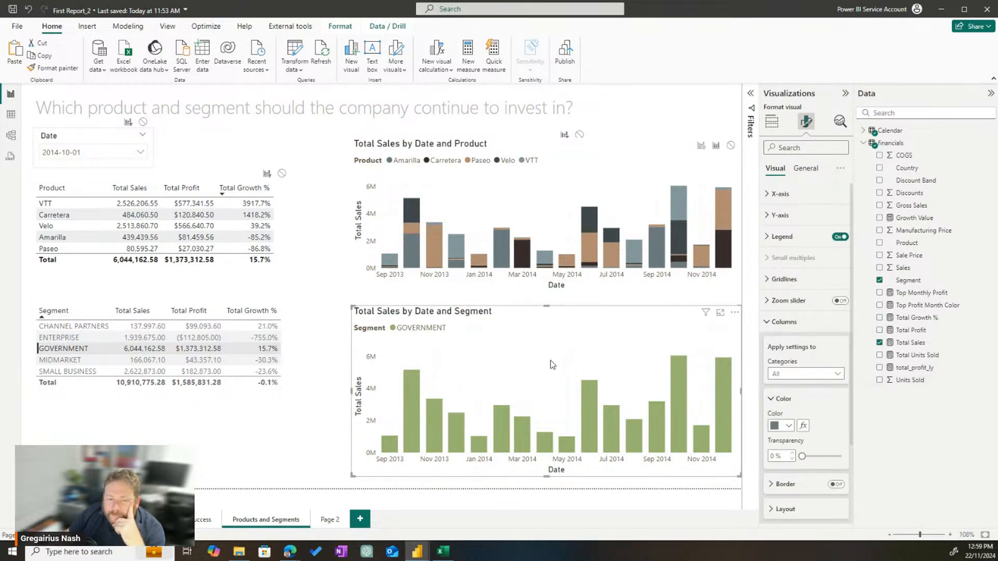
{"action": "left_click", "coordinate": [806, 168]}
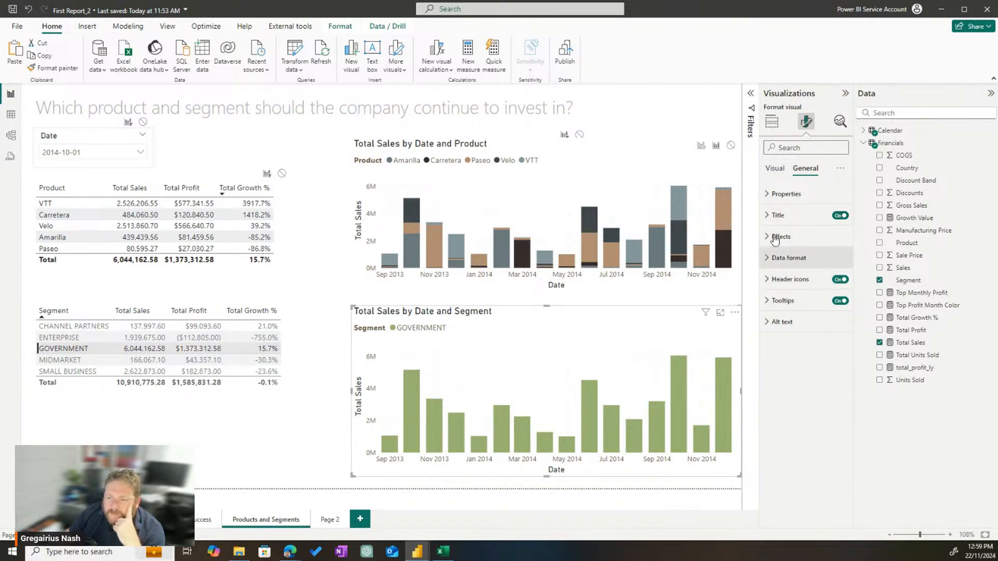
{"action": "left_click", "coordinate": [779, 169]}
{"action": "left_click", "coordinate": [774, 328]}
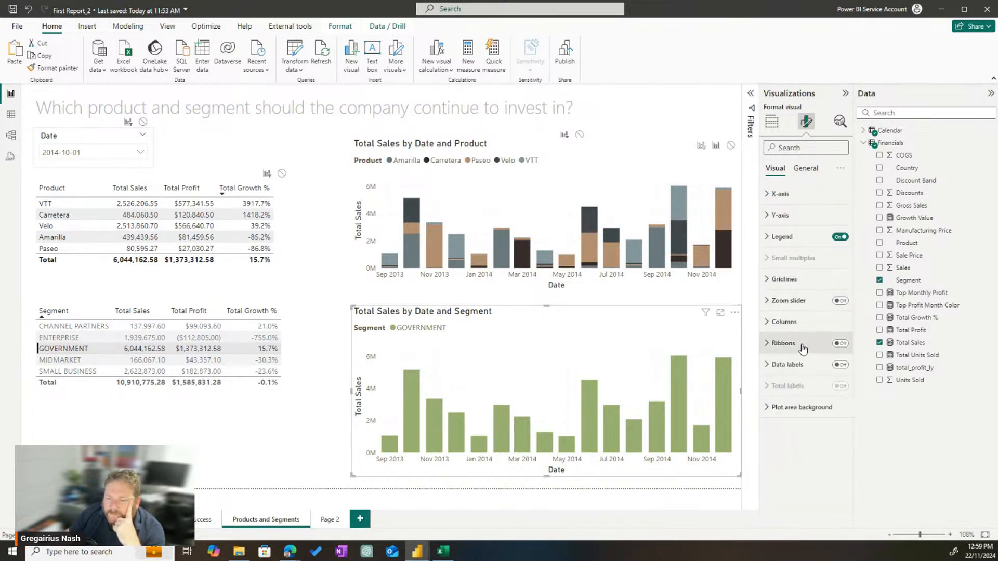
{"action": "left_click", "coordinate": [784, 365]}
{"action": "left_click", "coordinate": [839, 365]}
{"action": "left_click", "coordinate": [788, 365]}
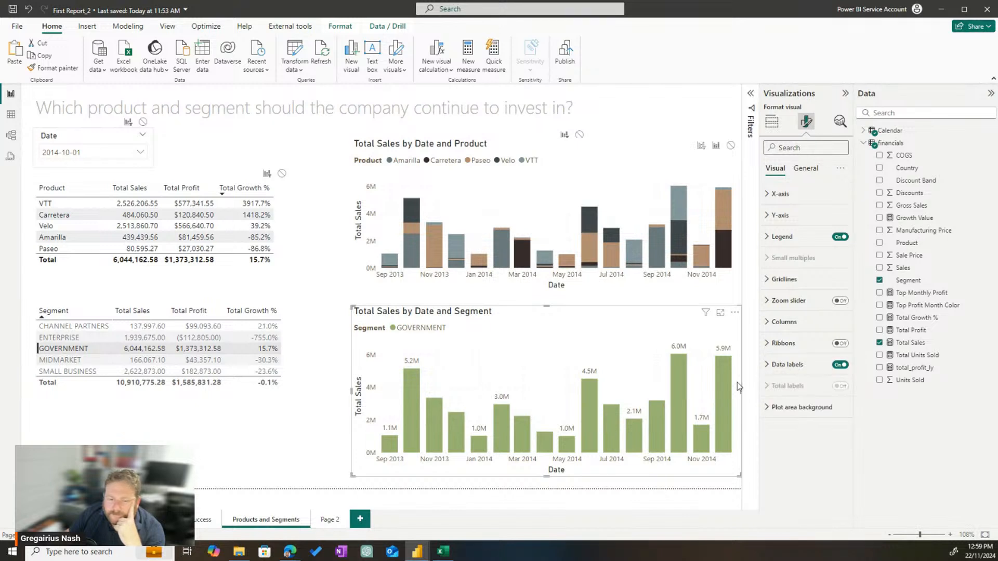
- Turn off the Y-axis values and the Y-axis title of the segment chart
{"action": "left_click", "coordinate": [779, 215]}
{"action": "left_click", "coordinate": [837, 349]}
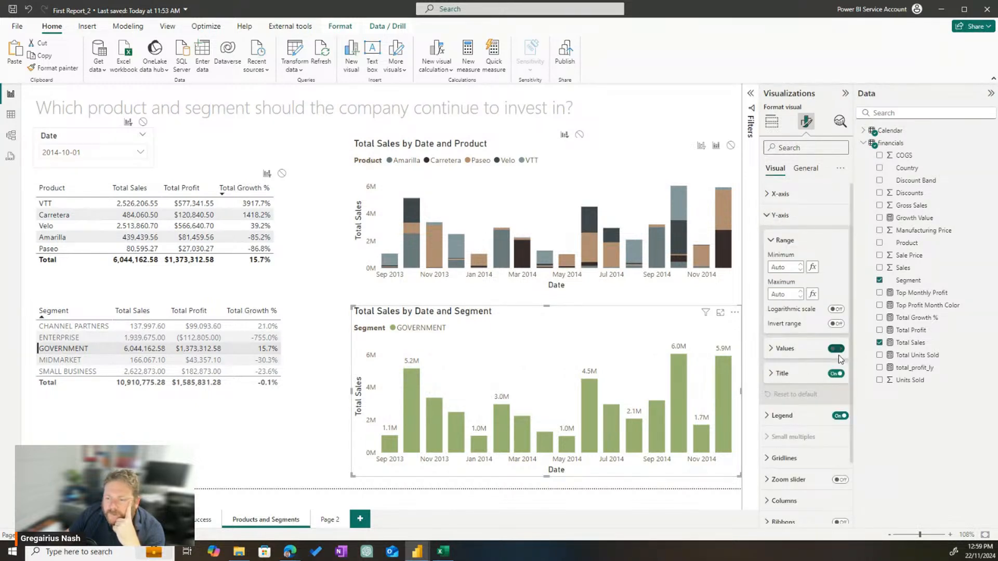
{"action": "left_click", "coordinate": [830, 374]}
{"action": "left_click", "coordinate": [835, 375]}
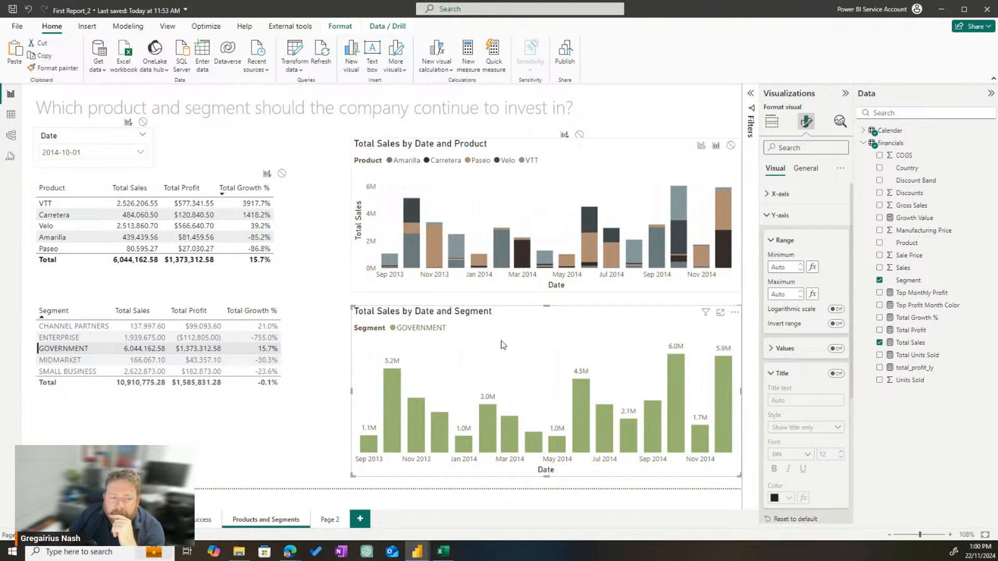
- Try to copy the formatting of the Sum of Profit by Country chart onto the segment chart with Format painter
{"action": "left_click", "coordinate": [212, 522]}
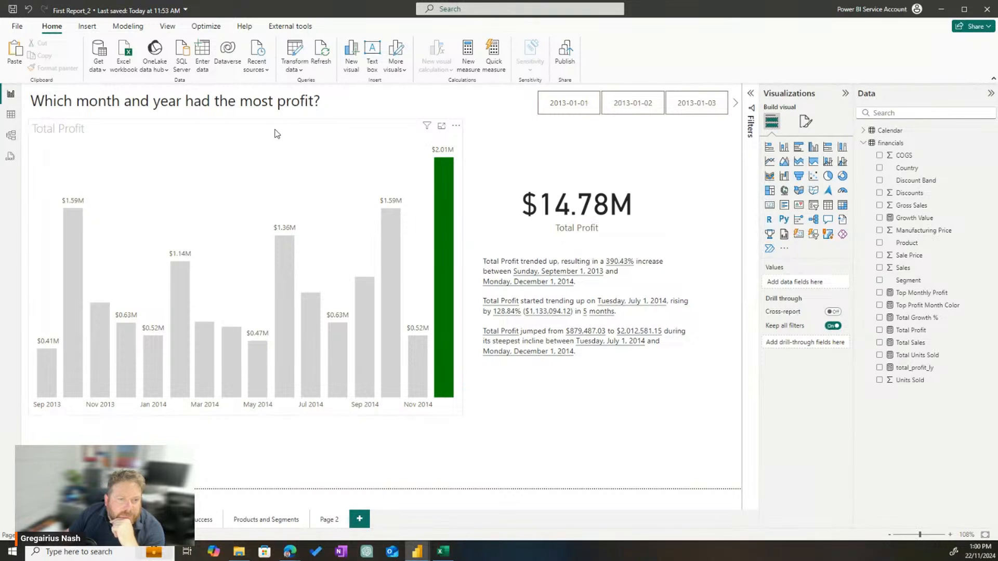
{"action": "left_click", "coordinate": [223, 511]}
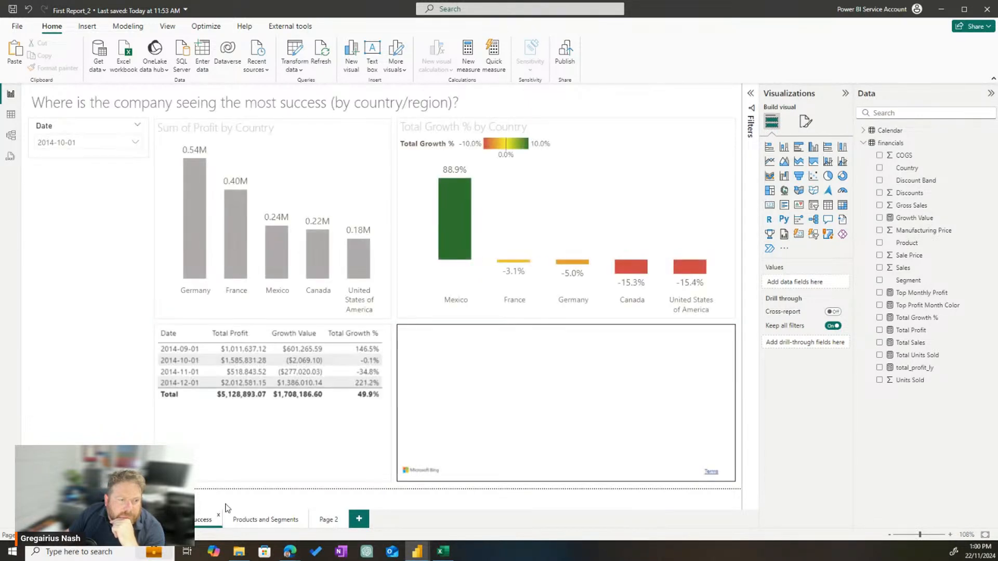
{"action": "left_click", "coordinate": [294, 151]}
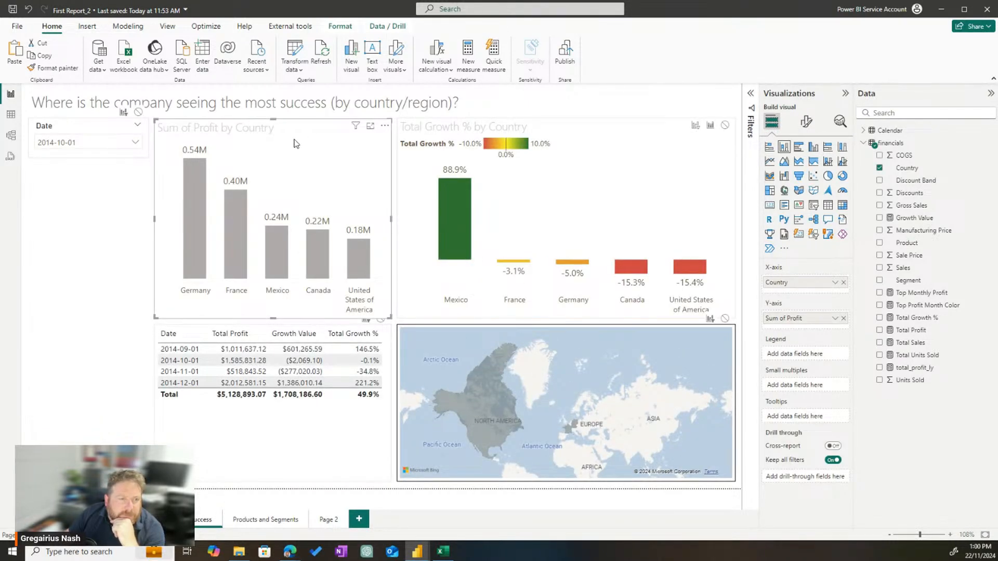
{"action": "right_click", "coordinate": [295, 140]}
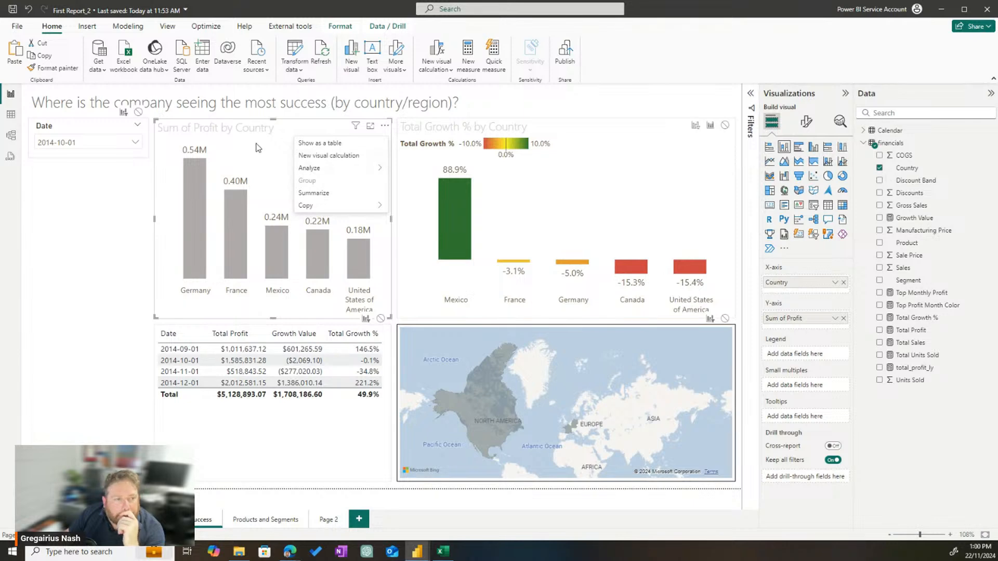
{"action": "left_click", "coordinate": [52, 68]}
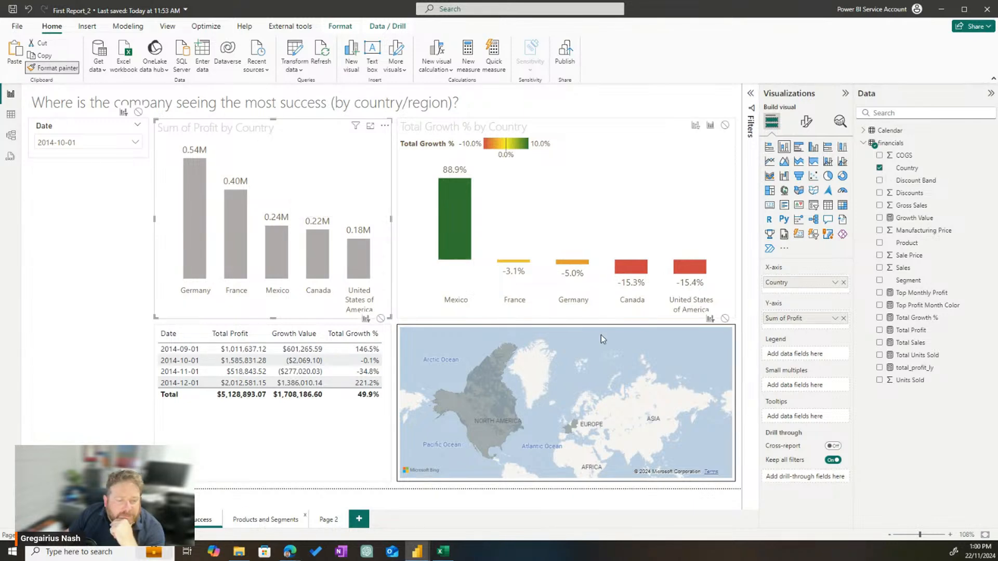
{"action": "left_click", "coordinate": [265, 520]}
{"action": "left_click", "coordinate": [510, 348]}
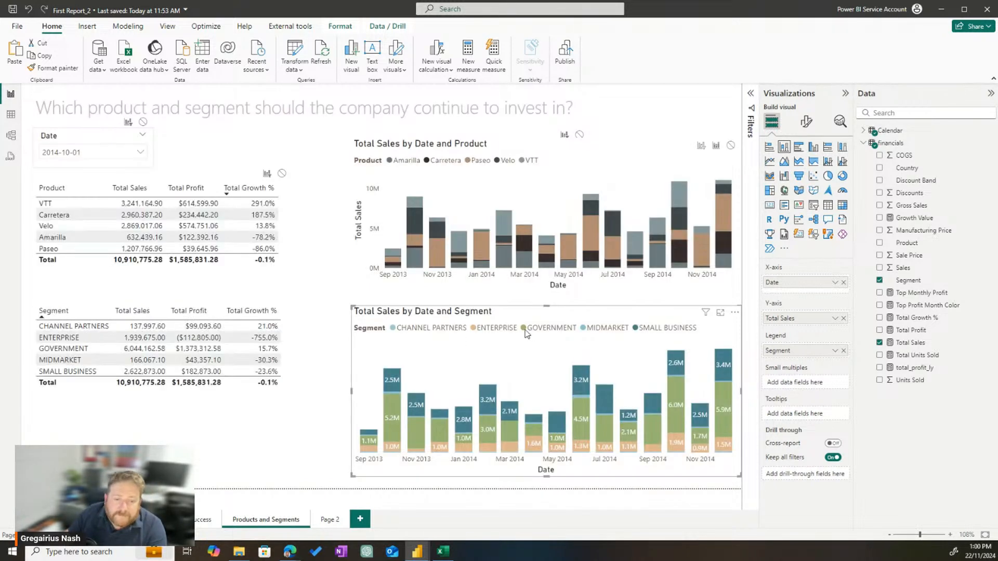
- Toggle the segment chart's Y-axis title on and off again
{"action": "left_click", "coordinate": [806, 121]}
{"action": "left_click", "coordinate": [780, 215]}
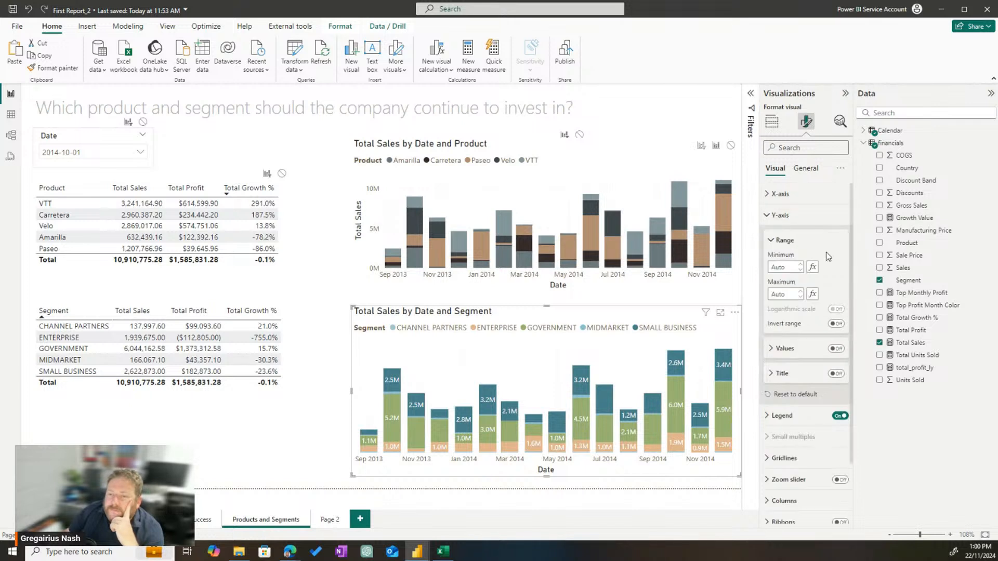
{"action": "left_click", "coordinate": [782, 374]}
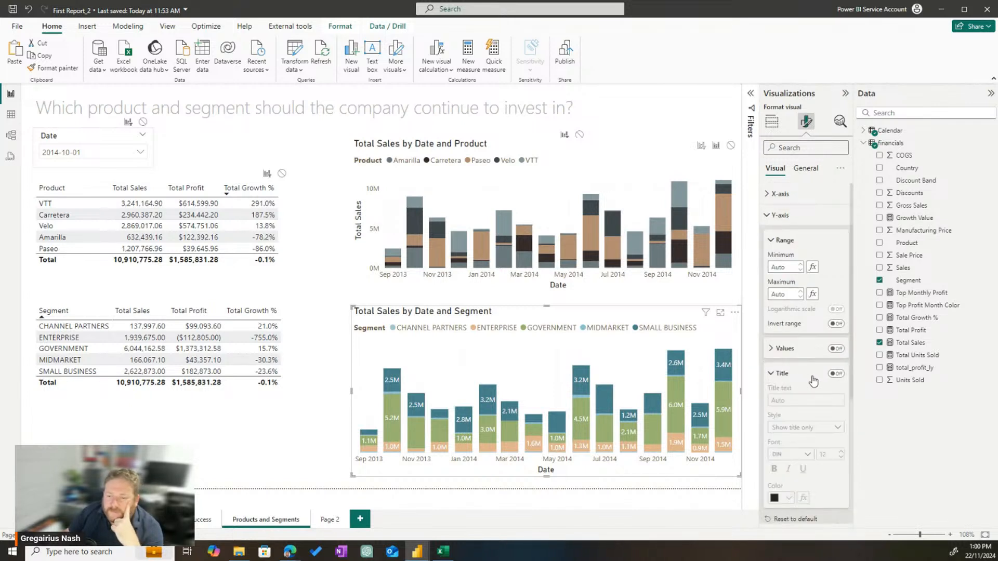
{"action": "left_click", "coordinate": [837, 374]}
{"action": "left_click", "coordinate": [837, 374]}
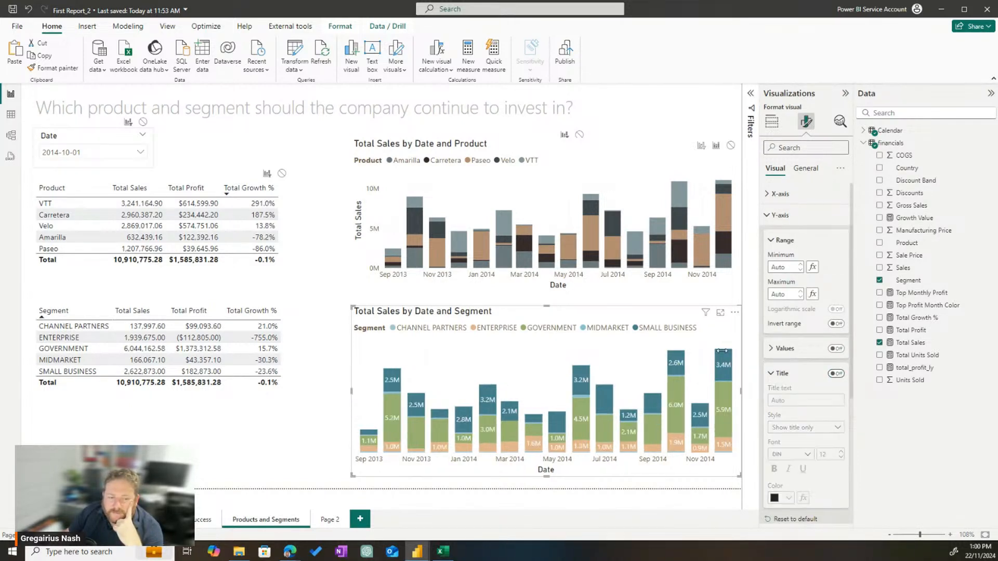
- Undo the data labels and the Y-axis title removal on the segment chart
{"action": "left_click", "coordinate": [780, 215]}
{"action": "left_click", "coordinate": [806, 168]}
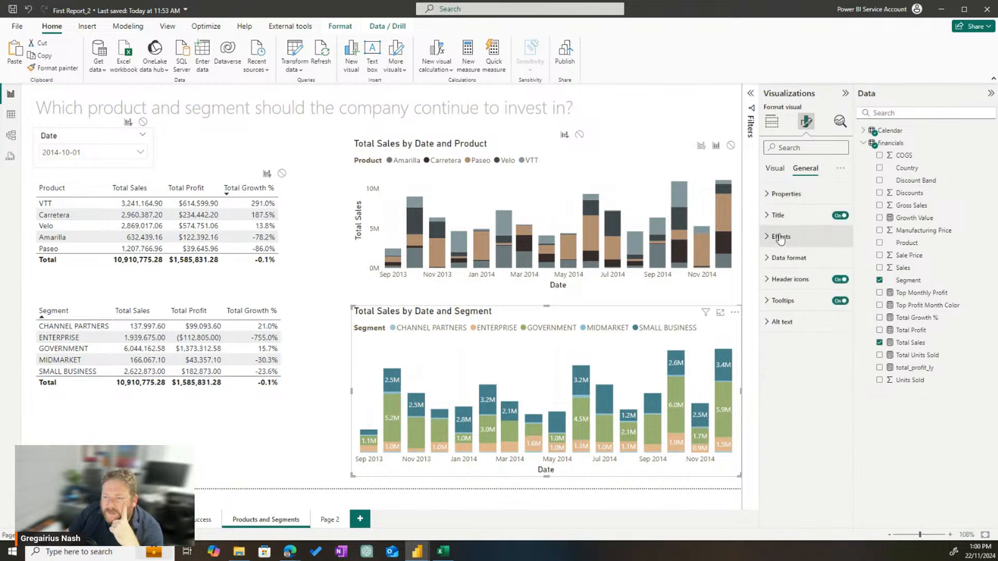
{"action": "left_click", "coordinate": [778, 236]}
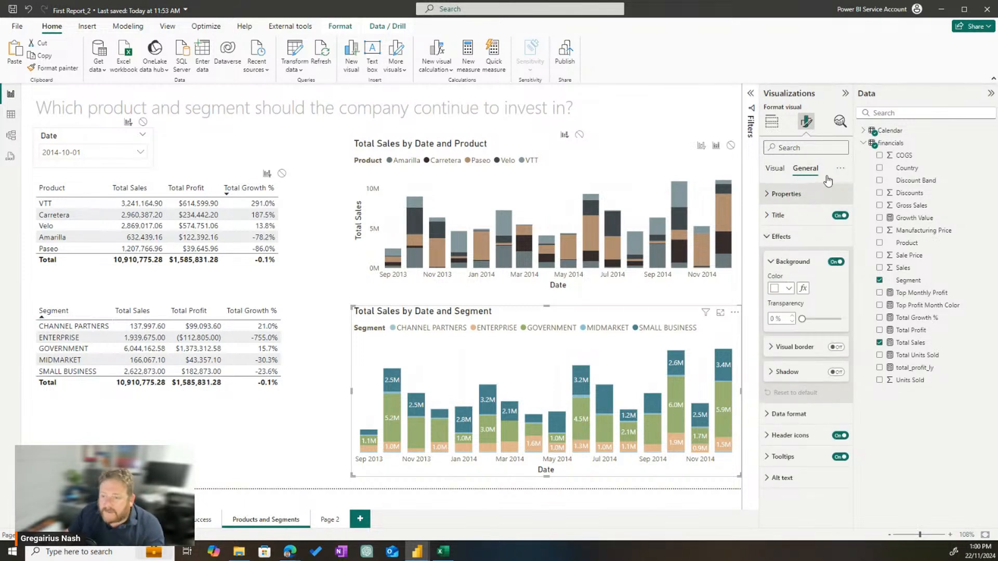
{"action": "key", "text": "alt"}
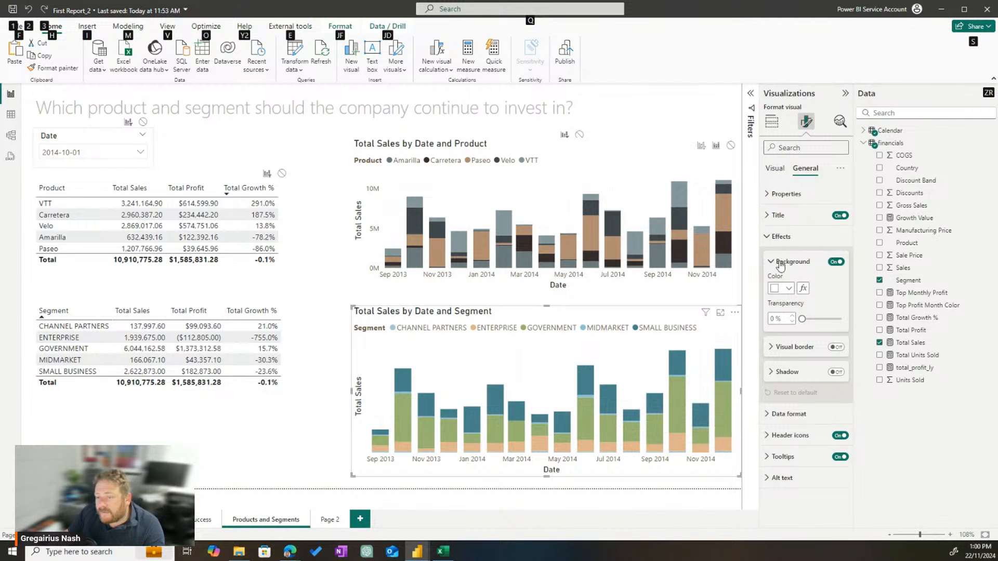
- Format the segment chart's title with a light Segoe UI font, size 15 and a gray text color
{"action": "left_click", "coordinate": [796, 215]}
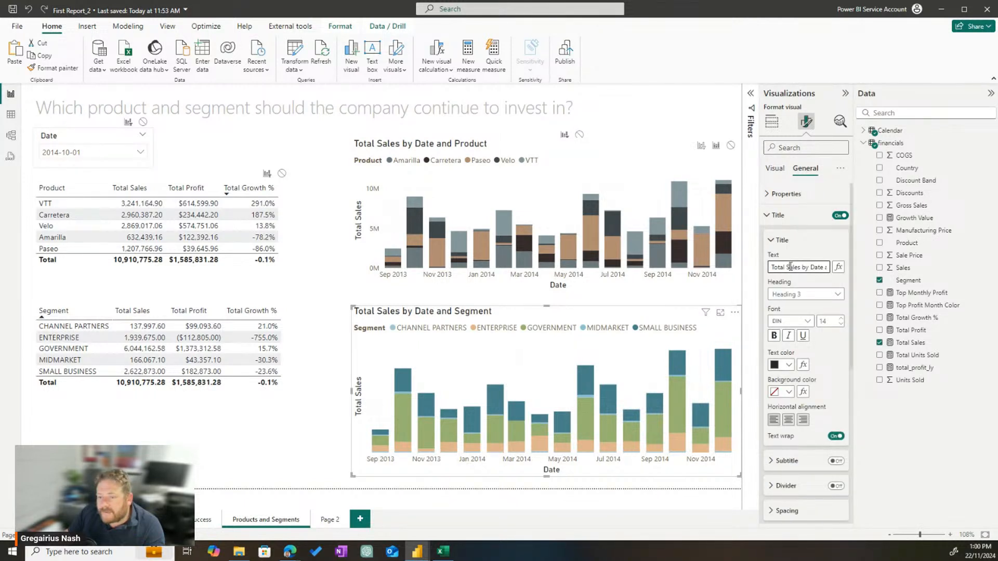
{"action": "left_click", "coordinate": [800, 321]}
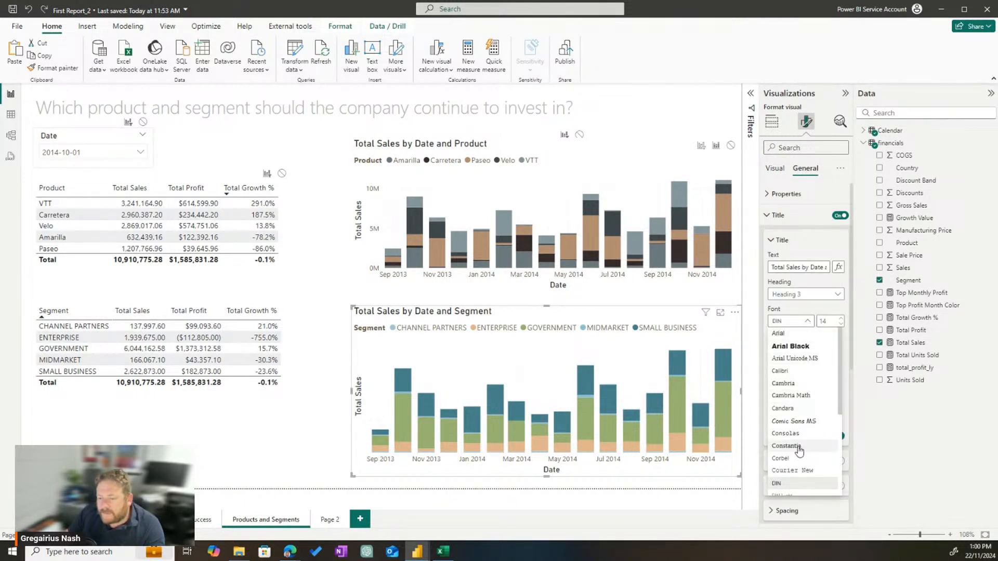
{"action": "scroll", "coordinate": [803, 405], "scroll_direction": "down", "scroll_amount": 5}
{"action": "left_click", "coordinate": [799, 396]}
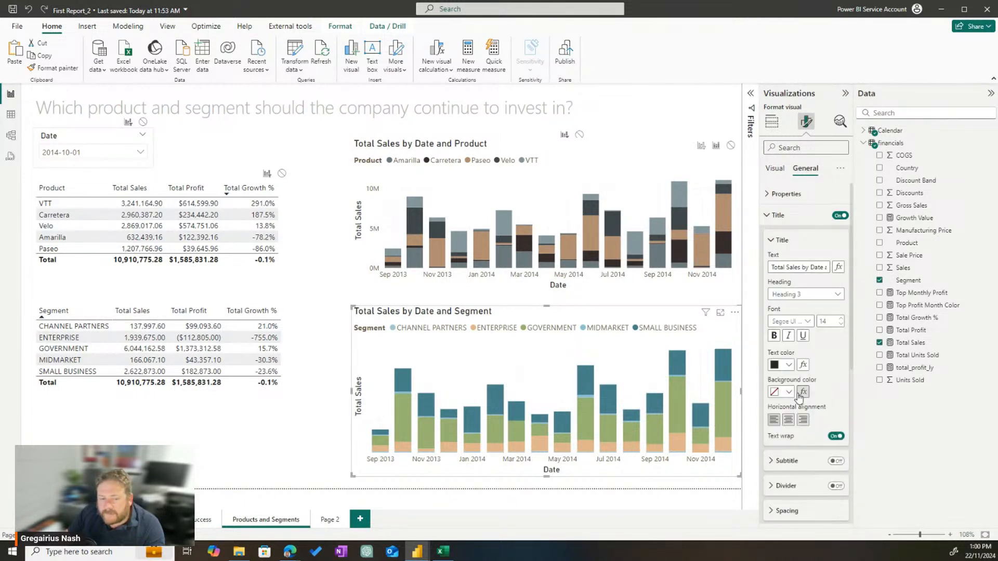
{"action": "left_click", "coordinate": [786, 368]}
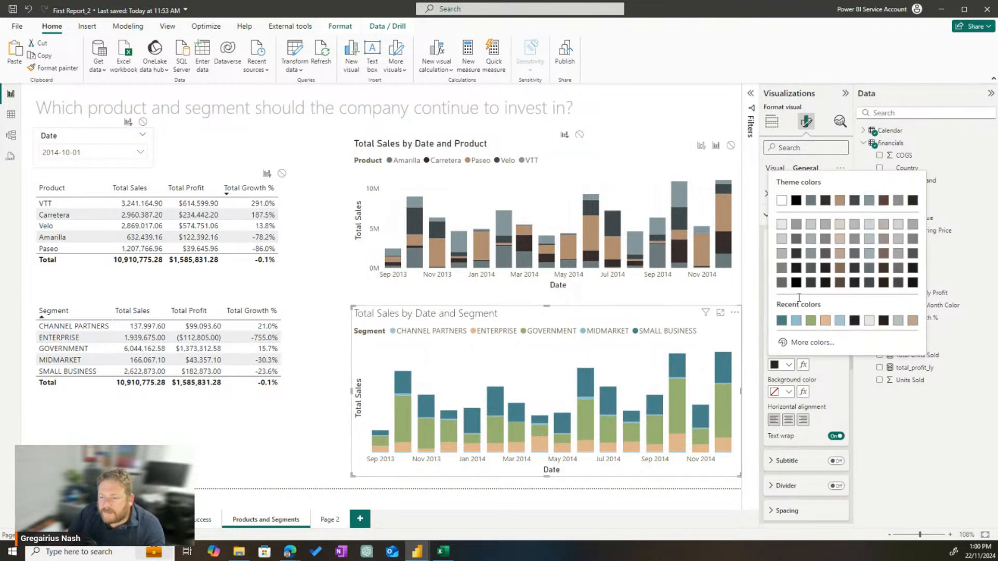
{"action": "left_click", "coordinate": [782, 269]}
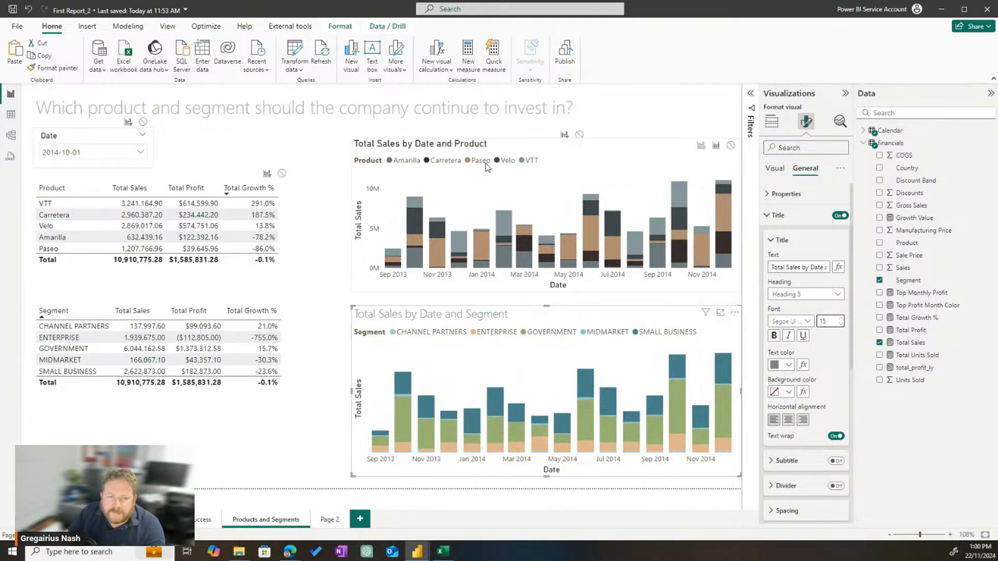
- Format the product chart's title with a light Segoe UI font, size 16 and a gray text color
{"action": "left_click", "coordinate": [545, 155]}
{"action": "left_click", "coordinate": [805, 323]}
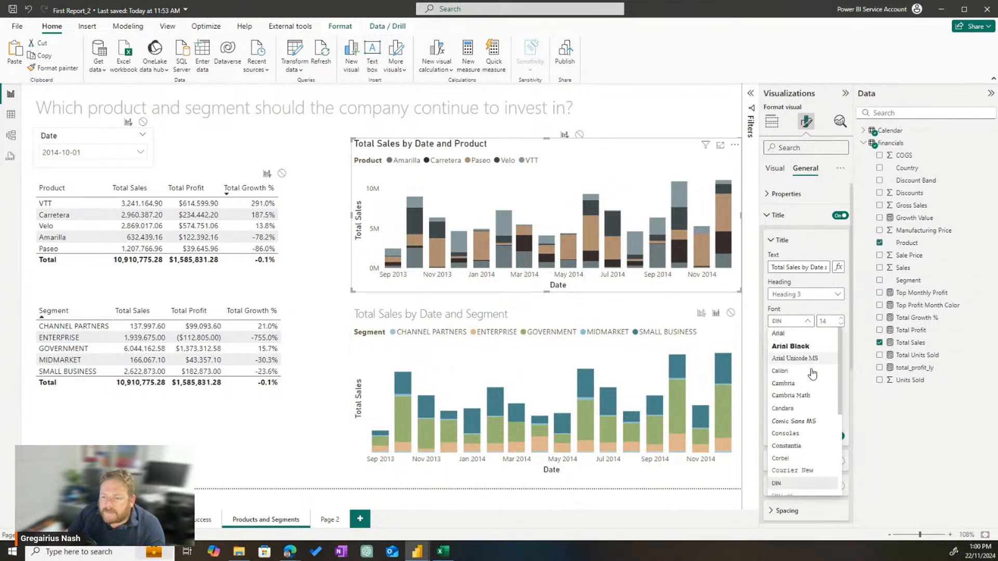
{"action": "scroll", "coordinate": [812, 380], "scroll_direction": "down", "scroll_amount": 5}
{"action": "left_click", "coordinate": [807, 404]}
{"action": "left_click", "coordinate": [841, 319]}
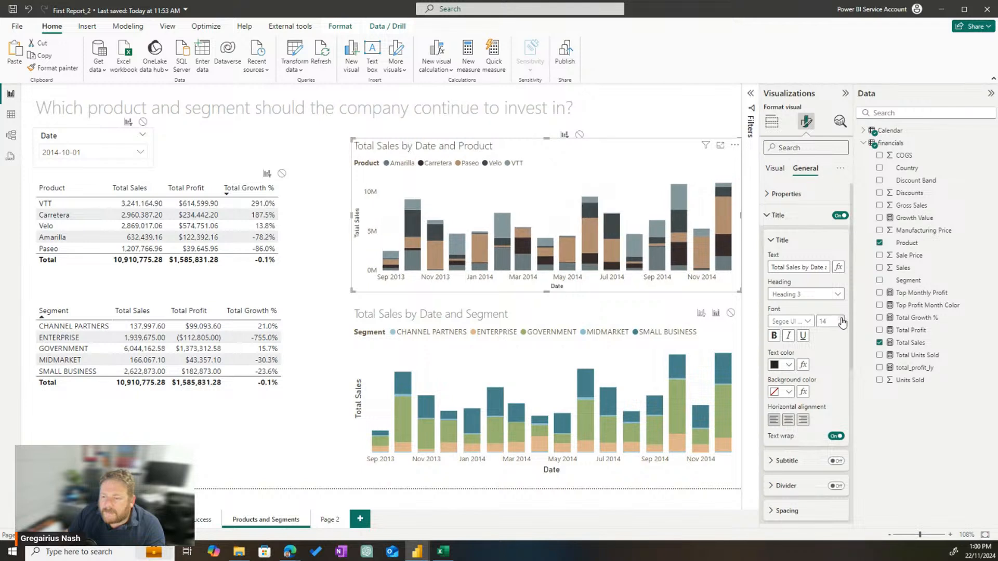
{"action": "left_click", "coordinate": [841, 319]}
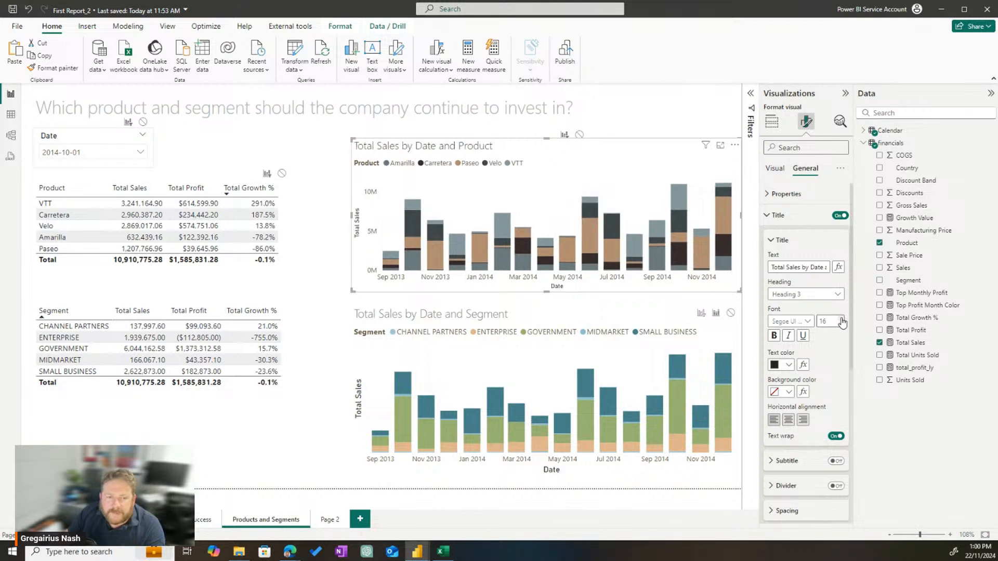
{"action": "left_click", "coordinate": [789, 364]}
{"action": "left_click", "coordinate": [782, 265]}
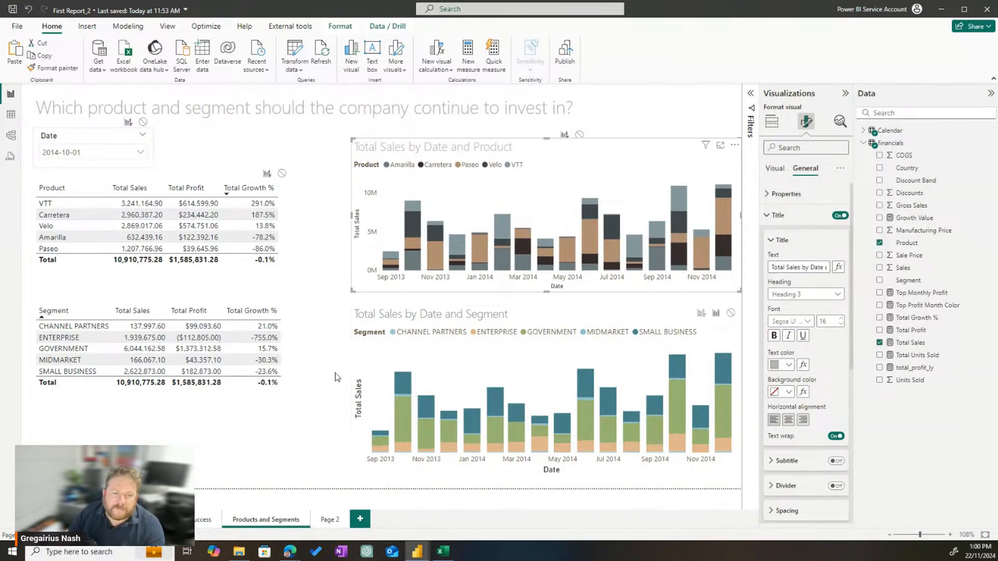
{"action": "left_click", "coordinate": [333, 210]}
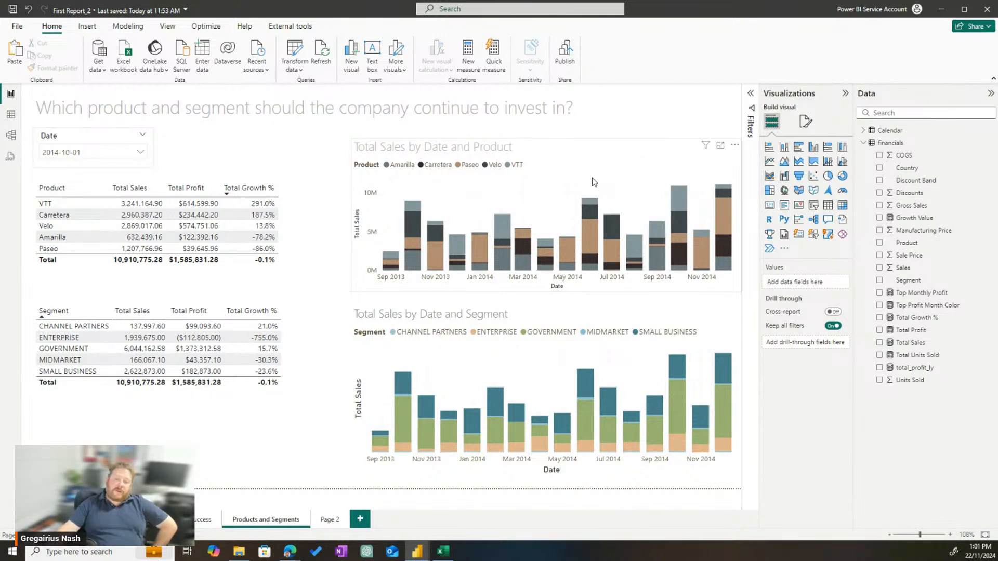
- Turn off the X-axis title on the segment chart and on the product chart
{"action": "left_click", "coordinate": [634, 326]}
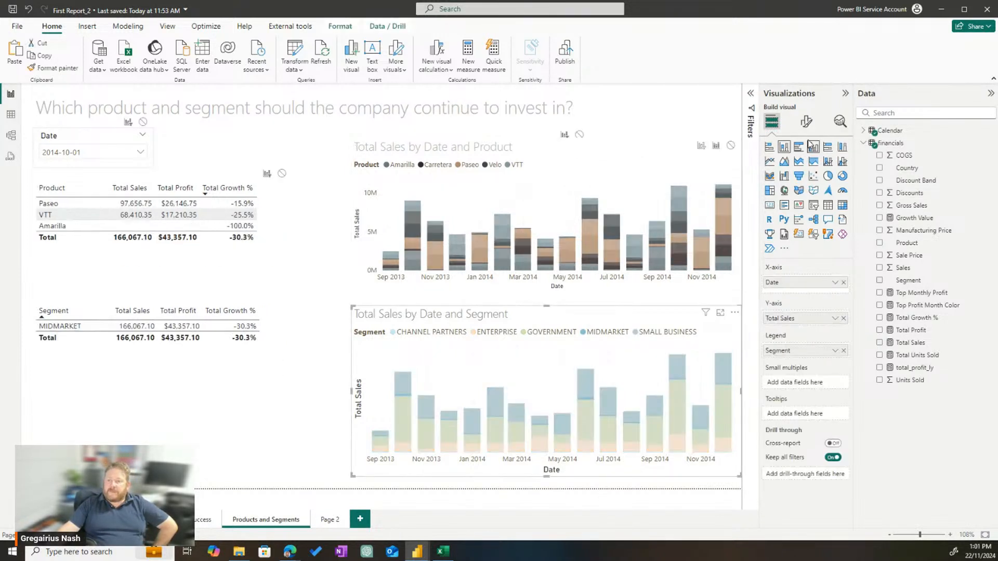
{"action": "left_click", "coordinate": [778, 194]}
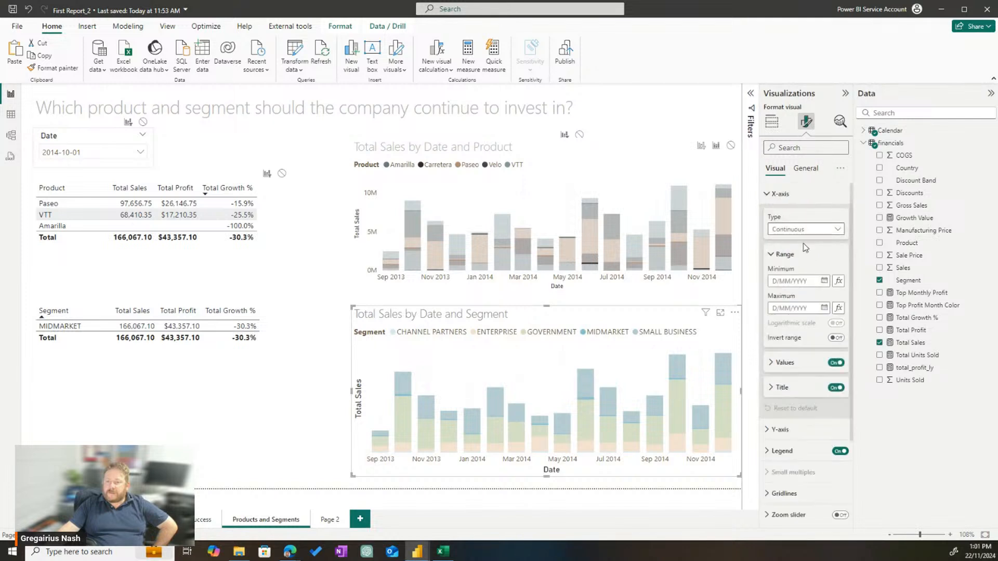
{"action": "left_click", "coordinate": [835, 388]}
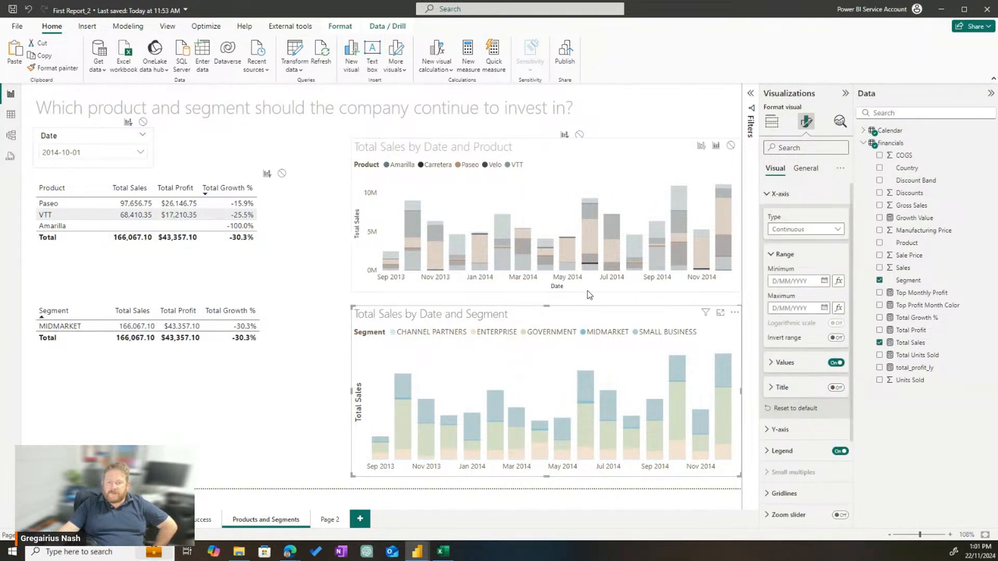
{"action": "left_click", "coordinate": [588, 287]}
{"action": "left_click", "coordinate": [835, 387]}
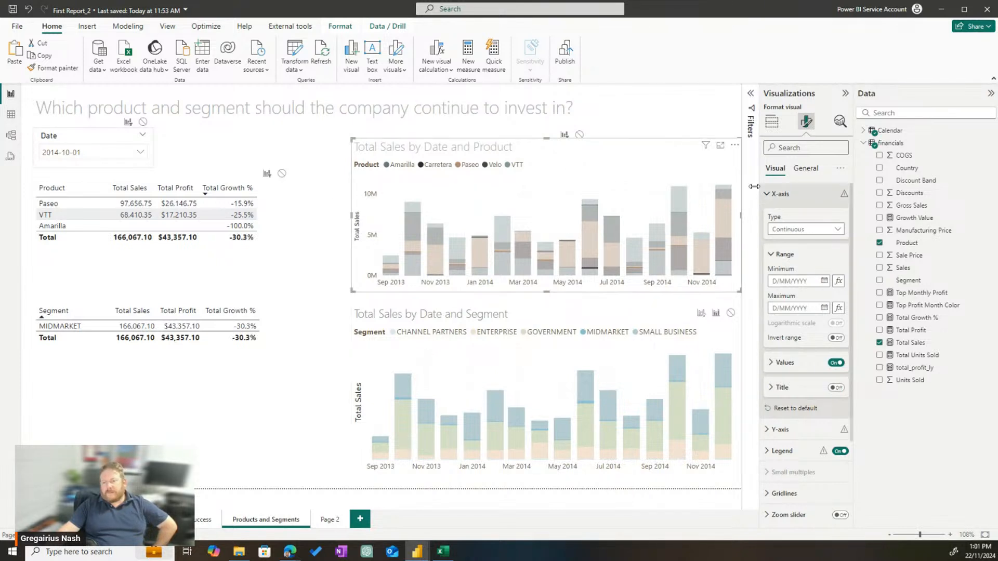
{"action": "left_click", "coordinate": [805, 167]}
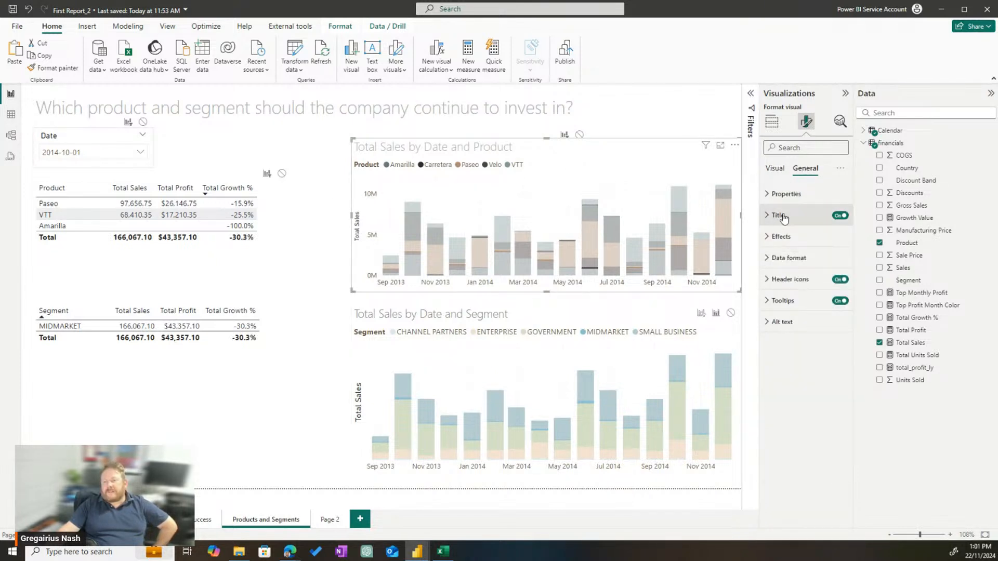
{"action": "left_click", "coordinate": [775, 168]}
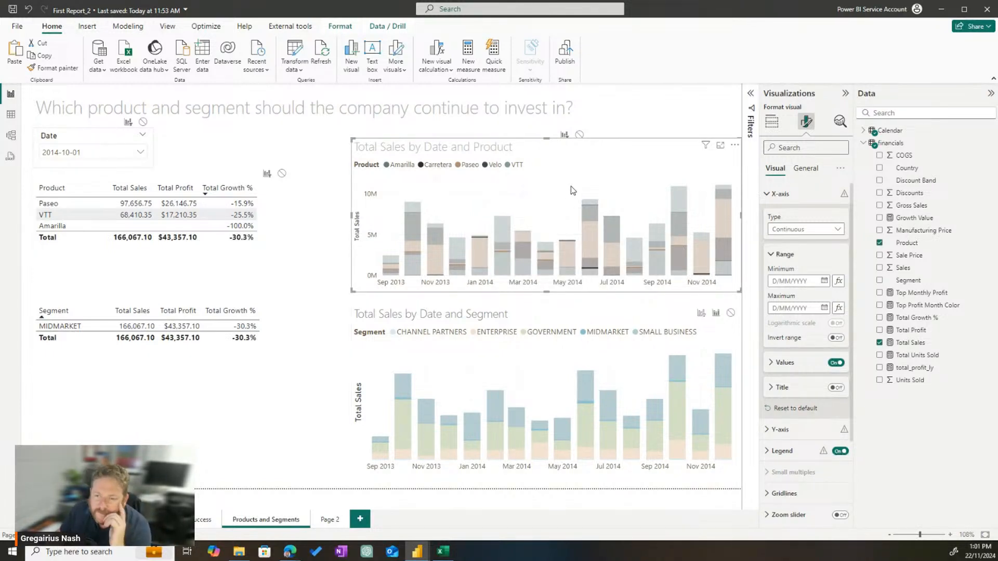
{"action": "left_click", "coordinate": [805, 168]}
{"action": "left_click", "coordinate": [772, 195]}
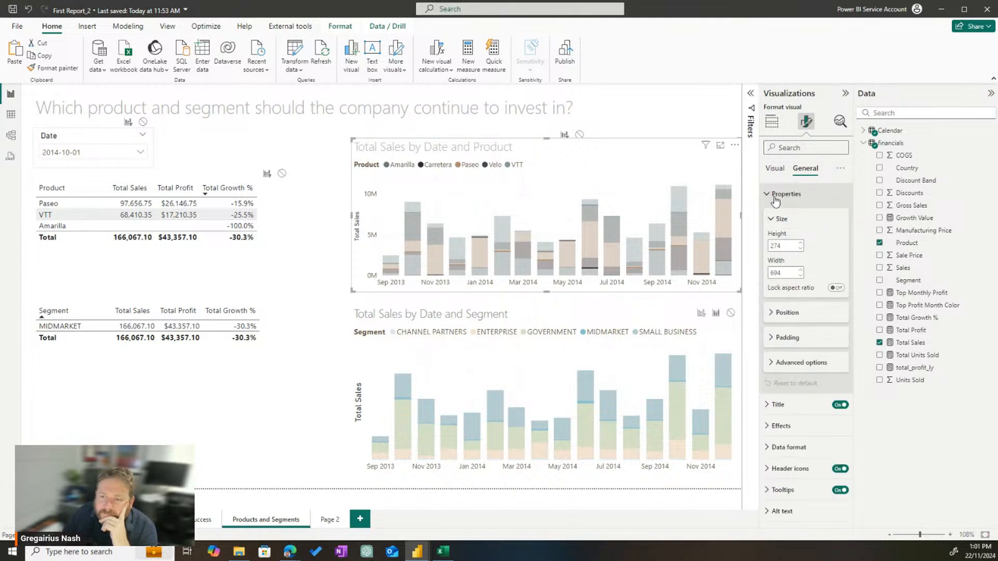
{"action": "left_click", "coordinate": [775, 168]}
{"action": "left_click", "coordinate": [483, 368]}
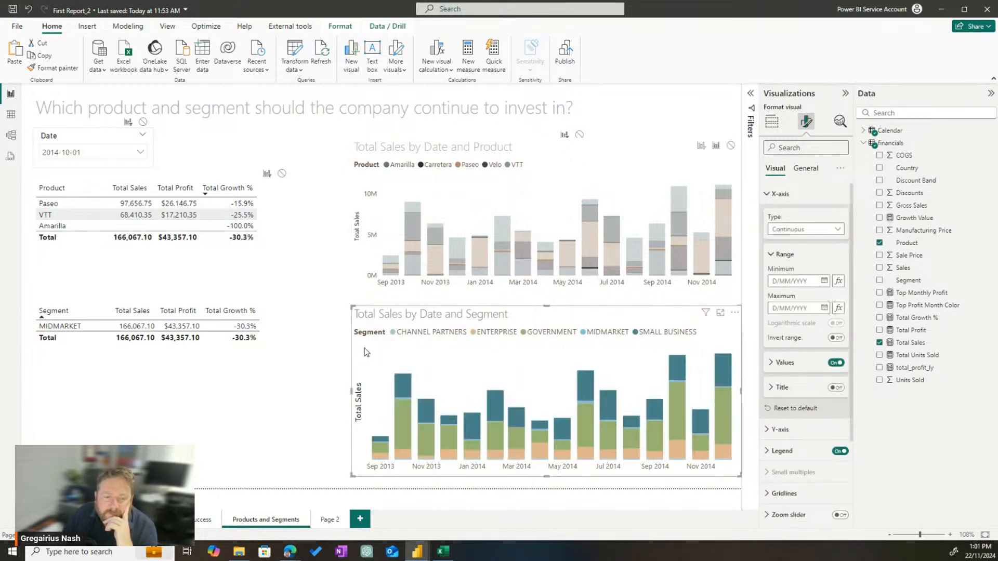
- Set the legend position of the product chart to Bottom center
{"action": "left_click", "coordinate": [576, 179]}
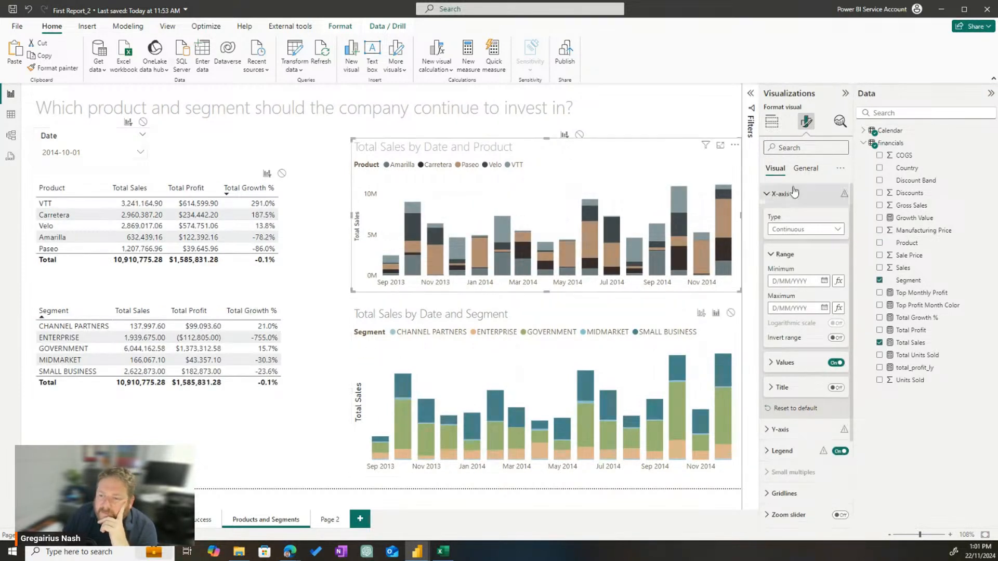
{"action": "left_click", "coordinate": [768, 197]}
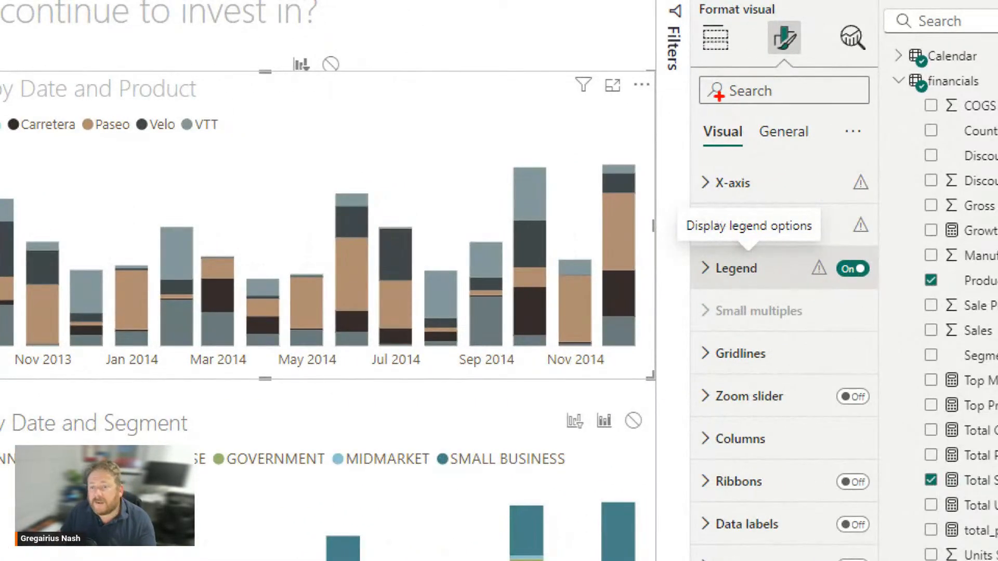
{"action": "left_click_drag", "start_coordinate": [752, 15], "coordinate": [814, 68]}
{"action": "left_click_drag", "start_coordinate": [679, 119], "coordinate": [756, 159]}
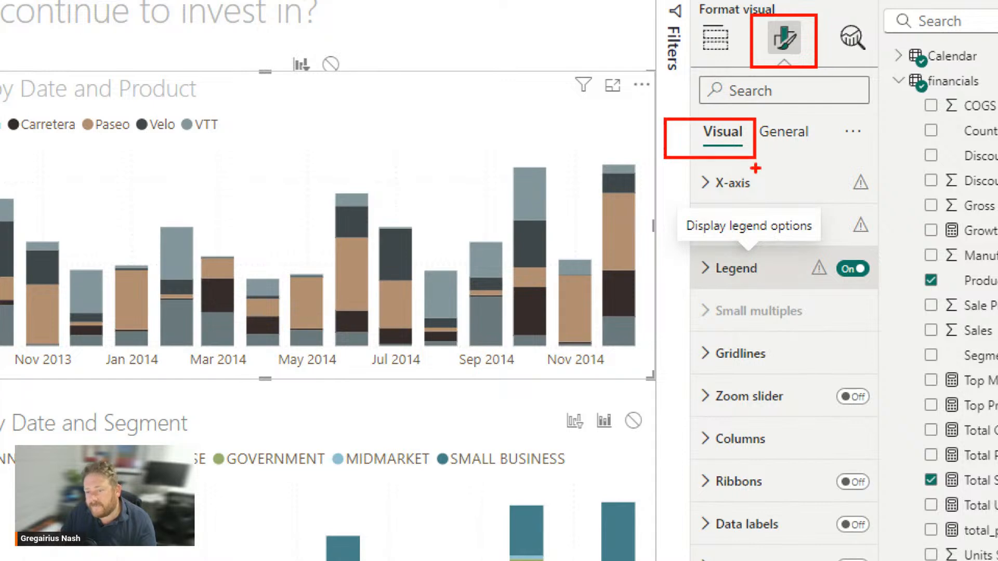
{"action": "left_click_drag", "start_coordinate": [660, 239], "coordinate": [892, 326]}
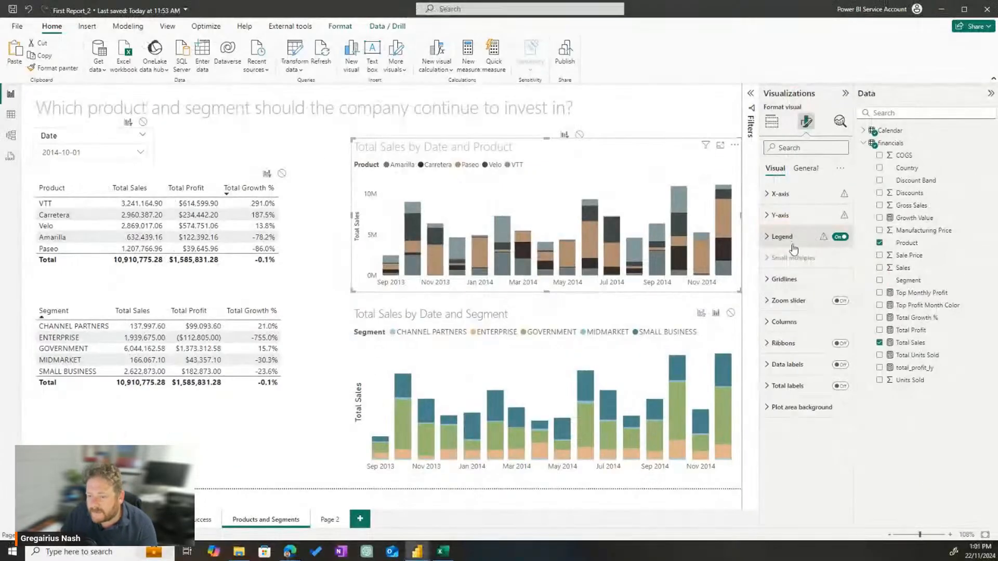
{"action": "left_click", "coordinate": [736, 268]}
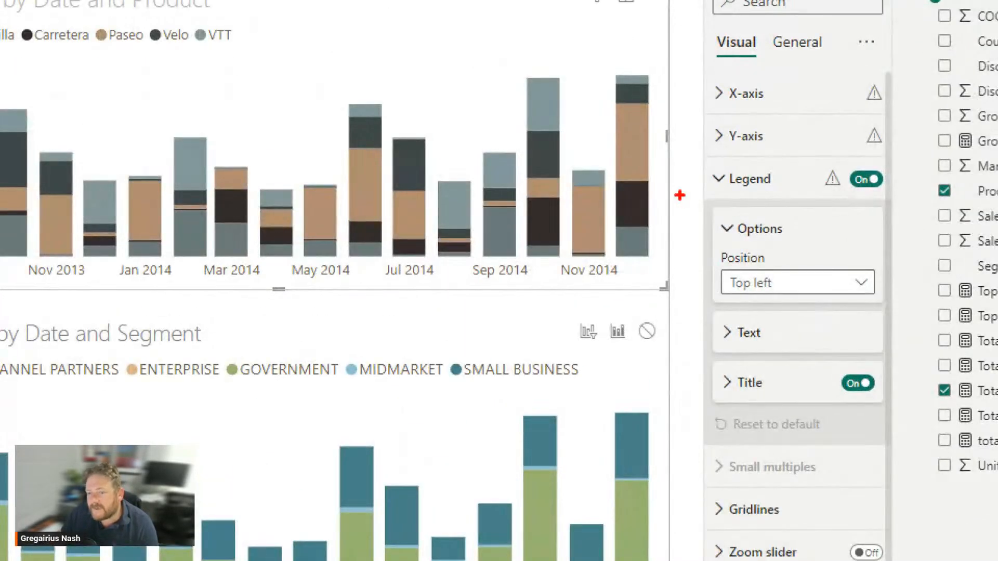
{"action": "left_click_drag", "start_coordinate": [746, 245], "coordinate": [858, 310]}
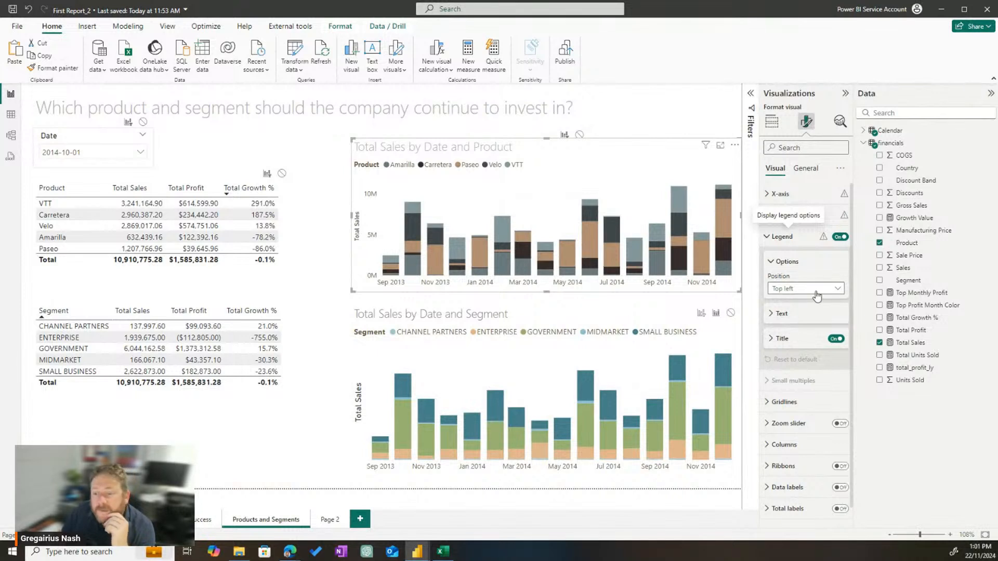
{"action": "left_click", "coordinate": [801, 289]}
{"action": "left_click", "coordinate": [791, 402]}
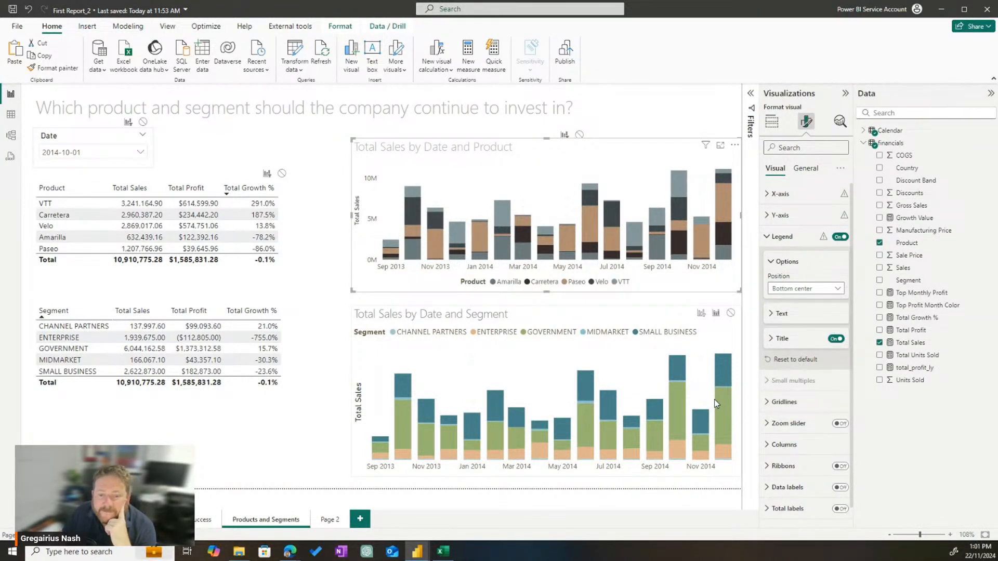
- Set the legend position of the segment chart to Bottom center to match the product chart
{"action": "left_click", "coordinate": [675, 323]}
{"action": "left_click", "coordinate": [805, 288]}
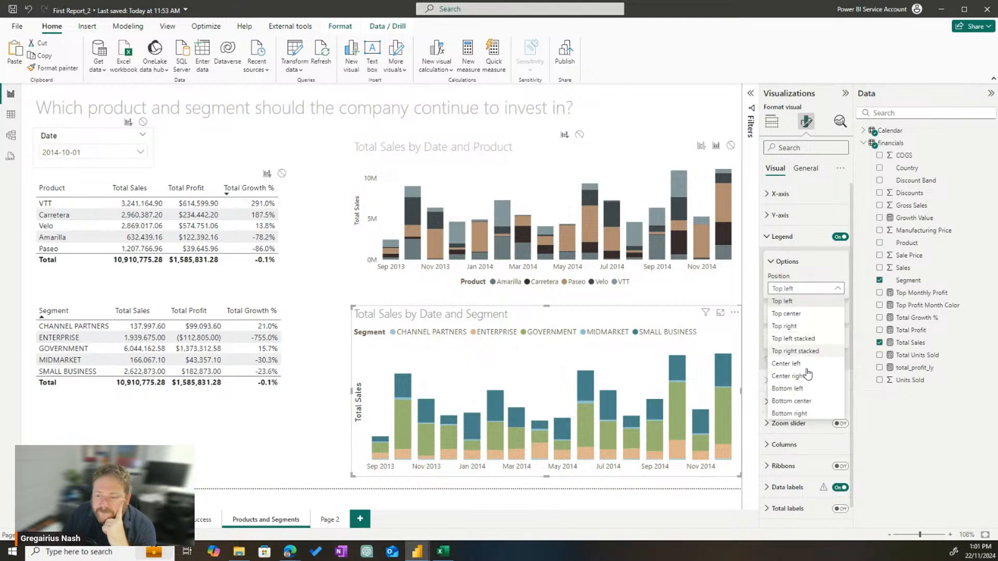
{"action": "left_click", "coordinate": [792, 402]}
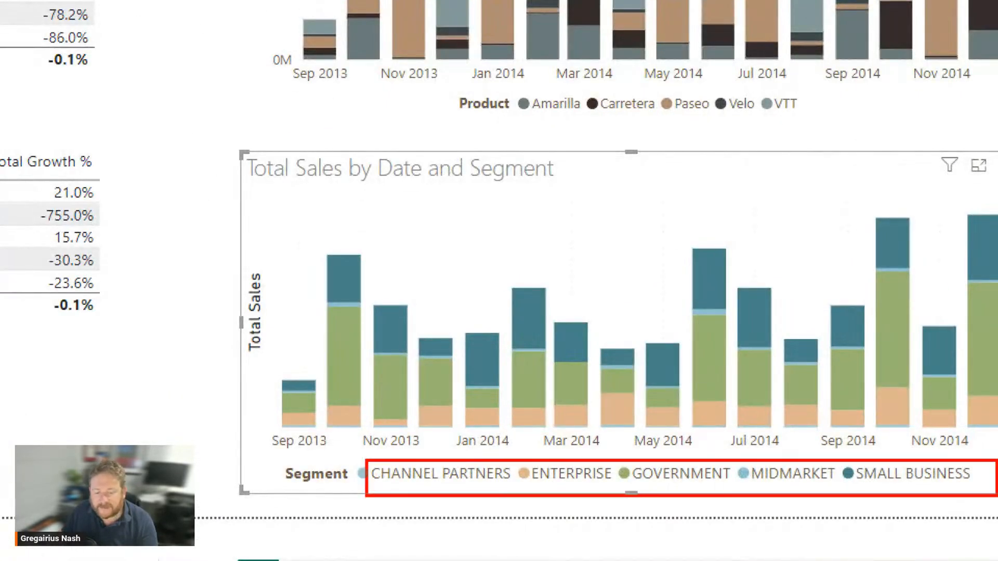
{"action": "left_click_drag", "start_coordinate": [996, 496], "coordinate": [979, 493]}
{"action": "key", "text": "Escape"}
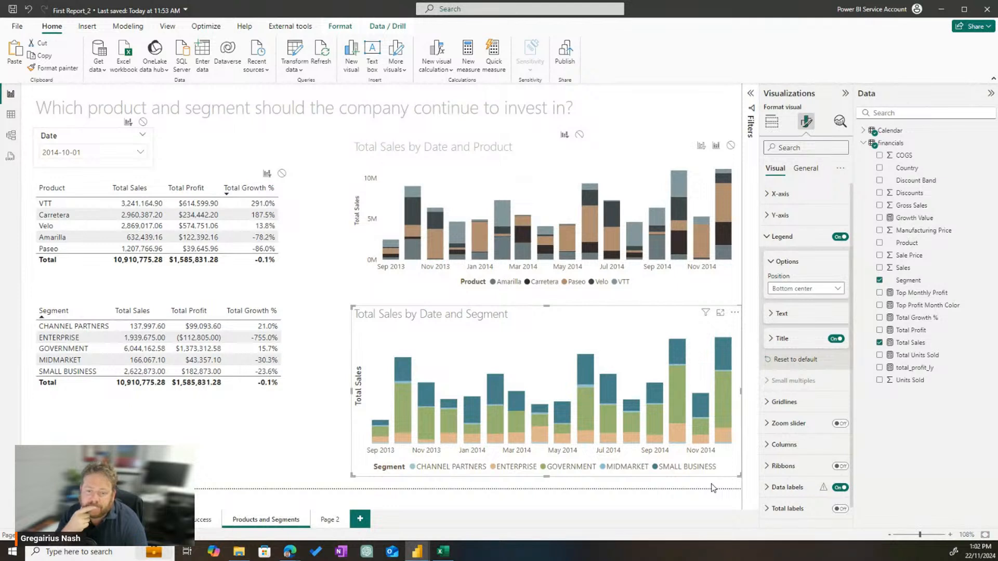
{"action": "left_click", "coordinate": [255, 420]}
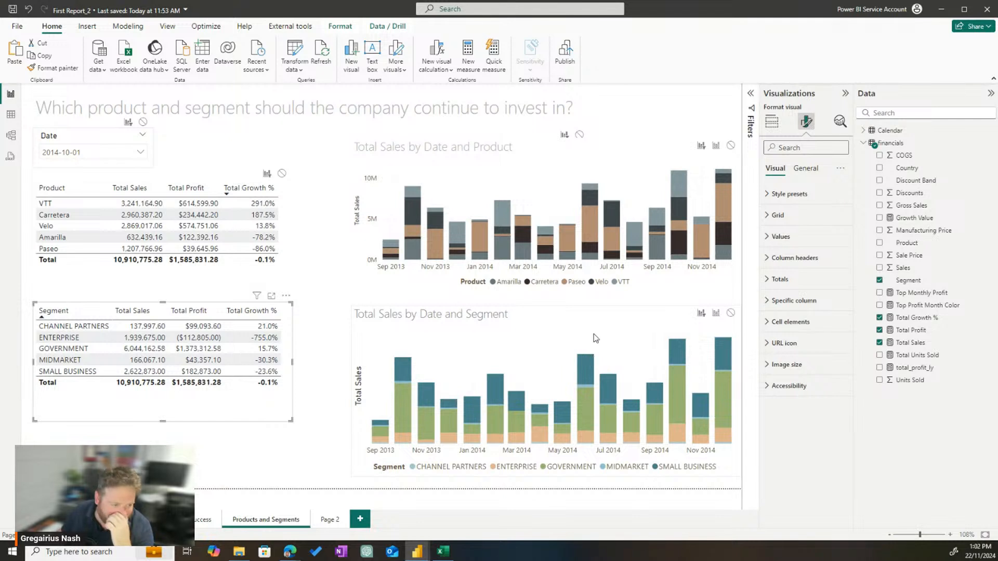
{"action": "left_click", "coordinate": [304, 332]}
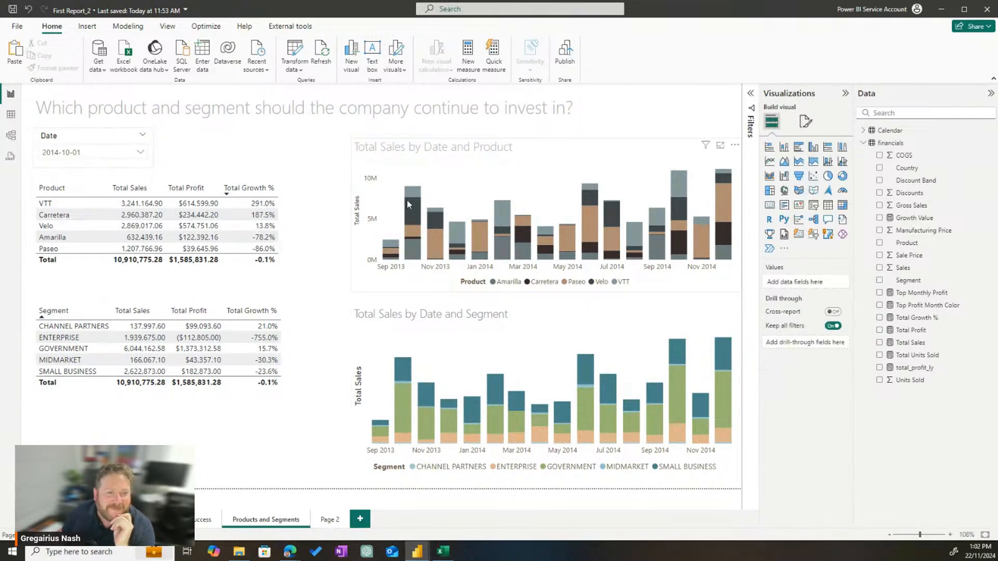
{"action": "left_click", "coordinate": [295, 251]}
{"action": "mouse_move", "coordinate": [294, 251]}
{"action": "left_mouse_down"}
{"action": "mouse_move", "coordinate": [323, 240]}
{"action": "mouse_move", "coordinate": [293, 235]}
{"action": "left_mouse_up"}
{"action": "left_click", "coordinate": [317, 282]}
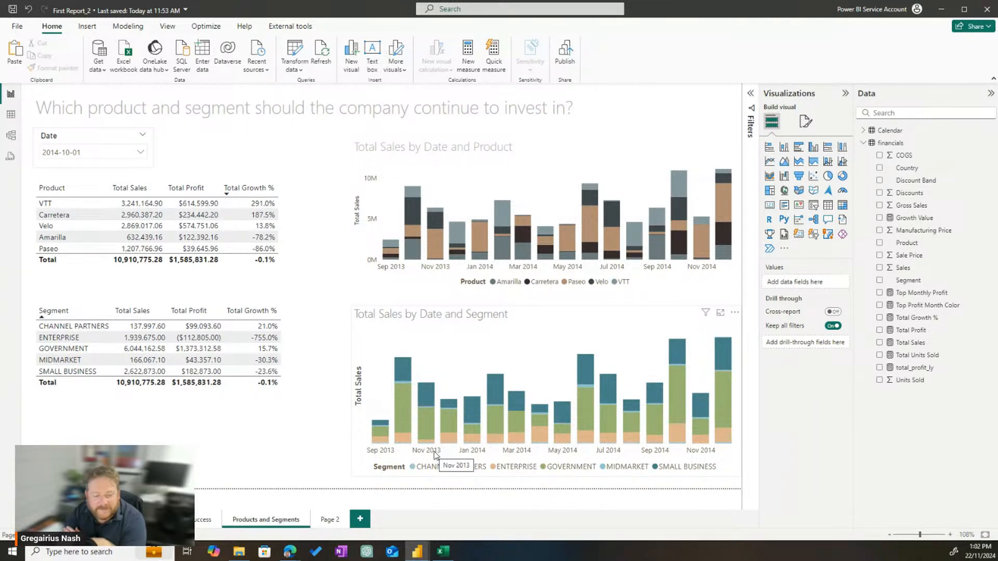
- Switch to the Power BI rules workbook in Excel, review rule 4, and return to First Report_2 in Power BI
{"action": "left_click", "coordinate": [442, 551]}
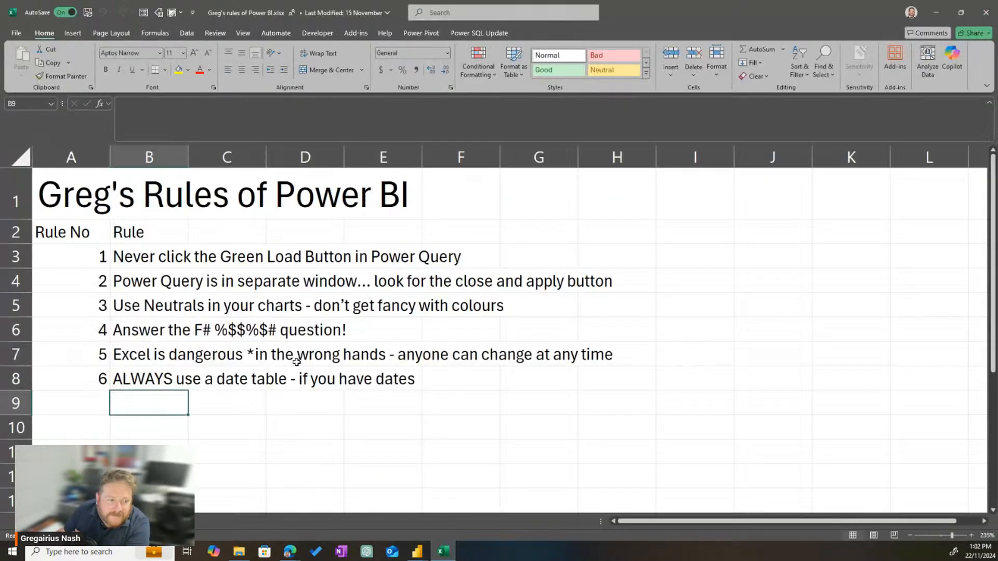
{"action": "left_click_drag", "start_coordinate": [137, 334], "coordinate": [311, 334]}
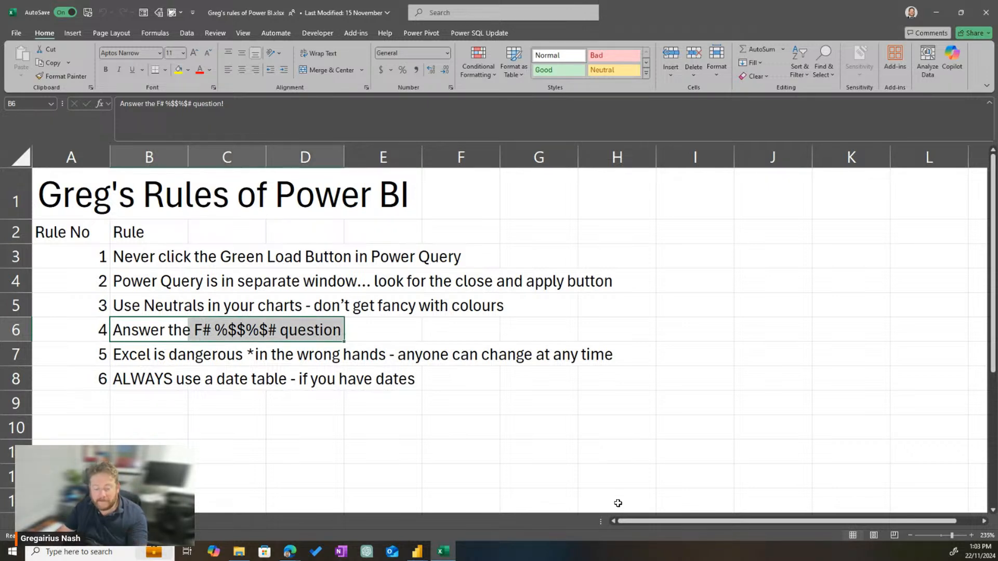
{"action": "left_click", "coordinate": [417, 551]}
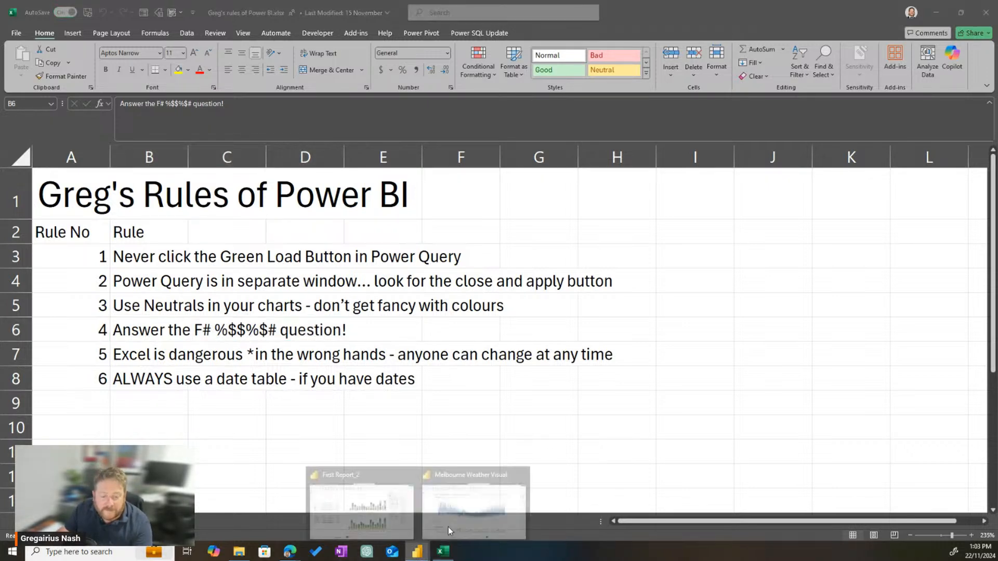
{"action": "left_click", "coordinate": [361, 502]}
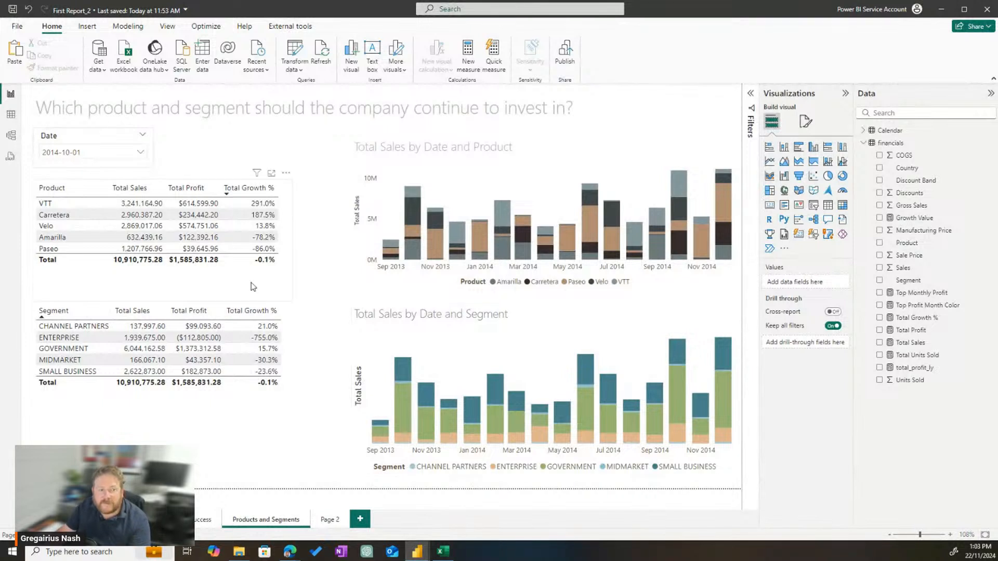
- Select Carretera, Velo and VTT in the product table and set its interaction with both sales charts to filter instead of highlight
{"action": "left_click", "coordinate": [44, 217]}
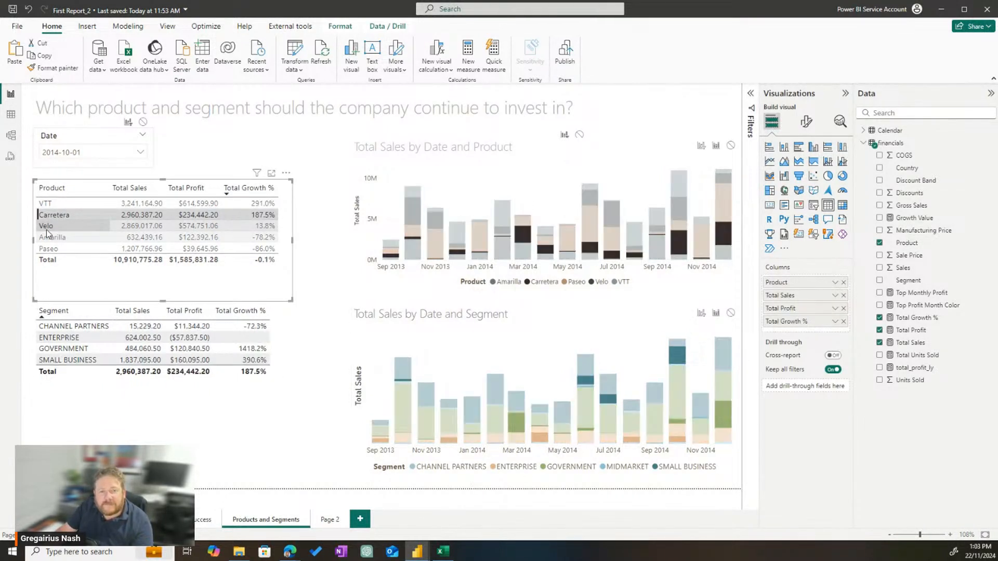
{"action": "left_click", "coordinate": [46, 229]}
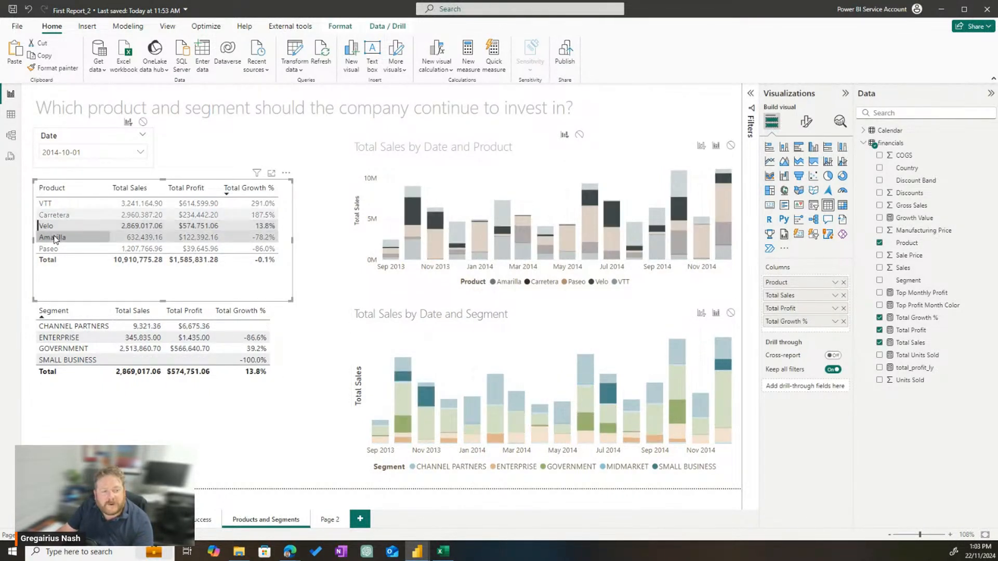
{"action": "left_click", "coordinate": [262, 203]}
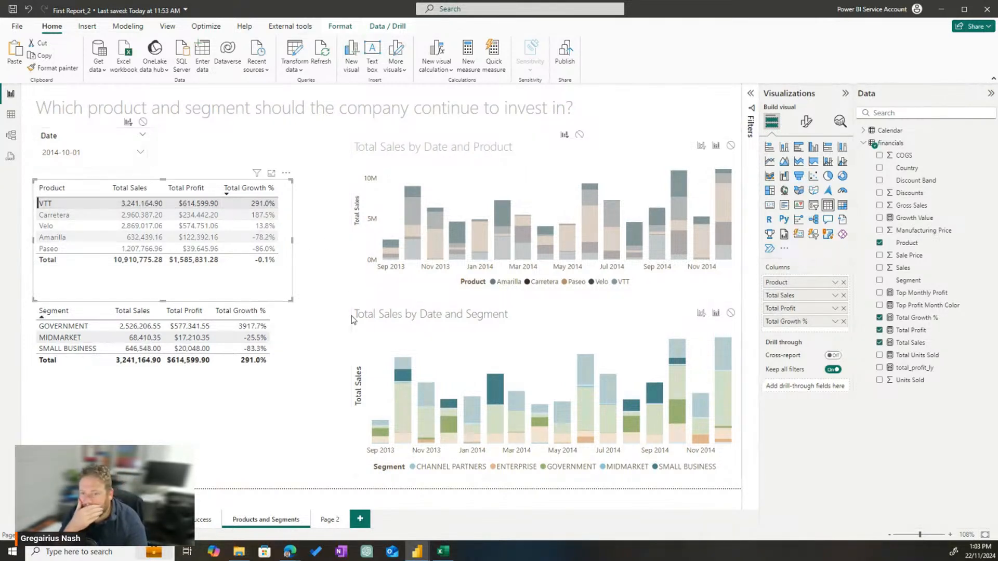
{"action": "left_click", "coordinate": [701, 146]}
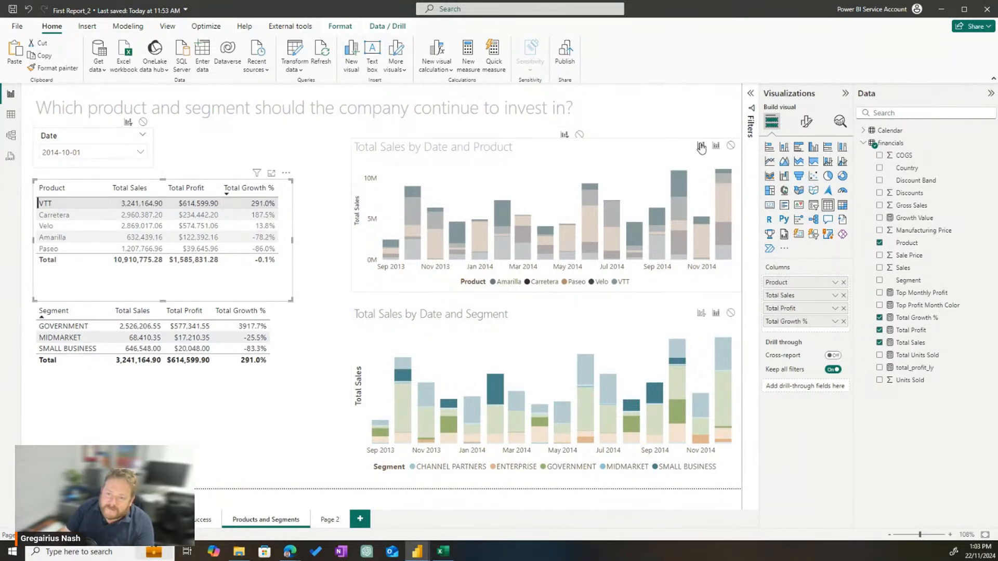
{"action": "left_click", "coordinate": [700, 314]}
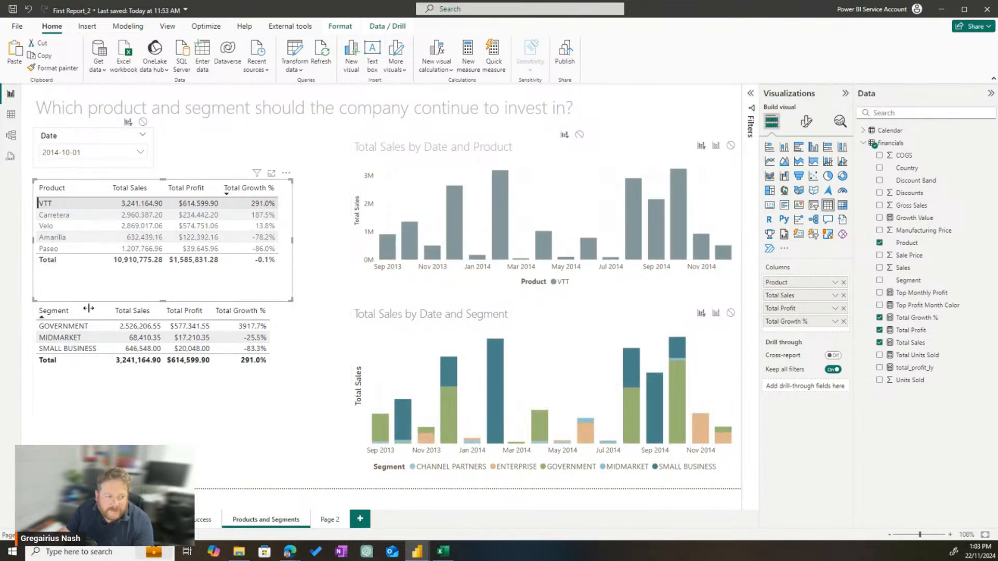
- Filter the page by the GOVERNMENT segment, then by the products VTT and Carretera, to compare sales and growth, ending on VTT
{"action": "left_click", "coordinate": [80, 327]}
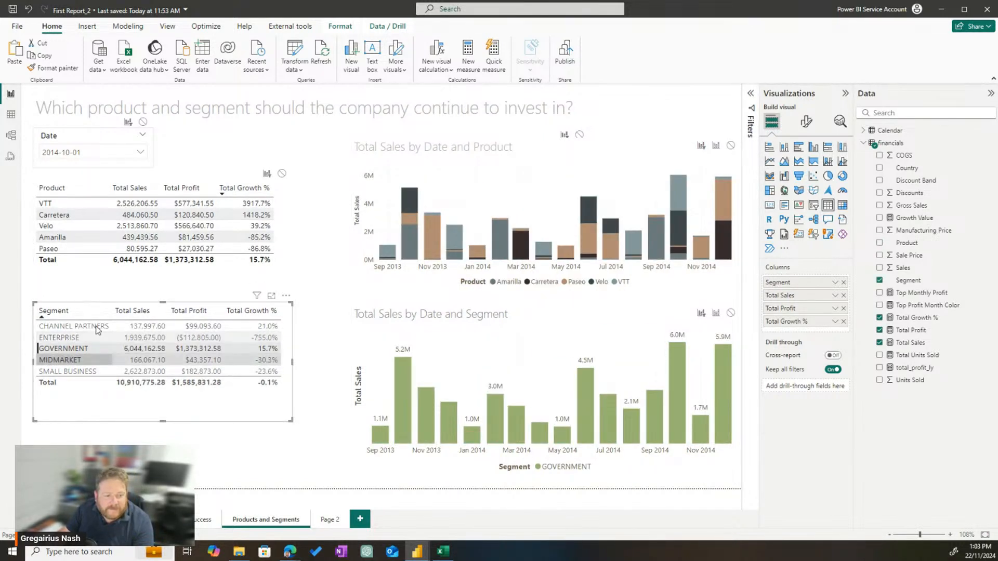
{"action": "left_click", "coordinate": [45, 204]}
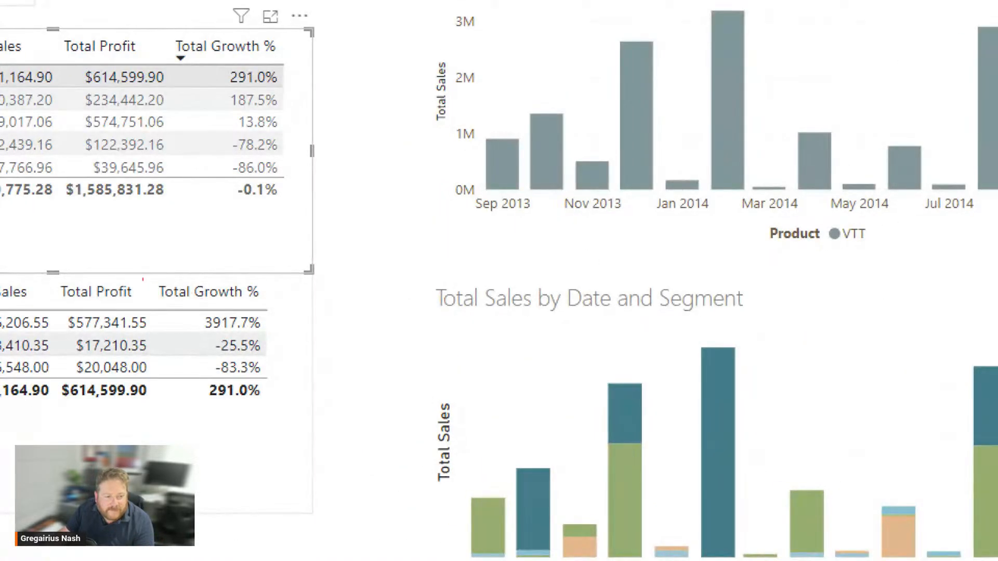
{"action": "left_click_drag", "start_coordinate": [143, 280], "coordinate": [298, 355]}
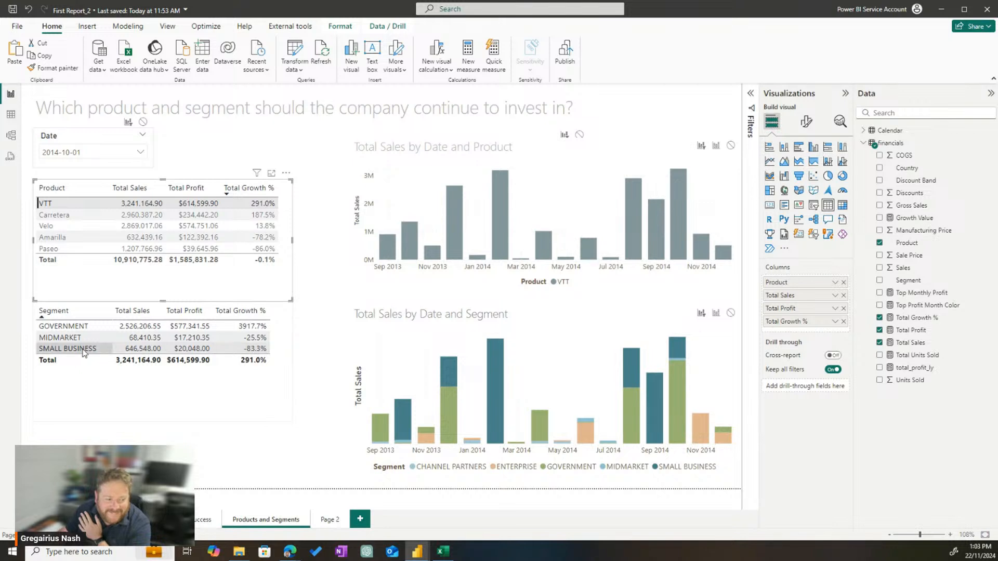
{"action": "left_click", "coordinate": [46, 218]}
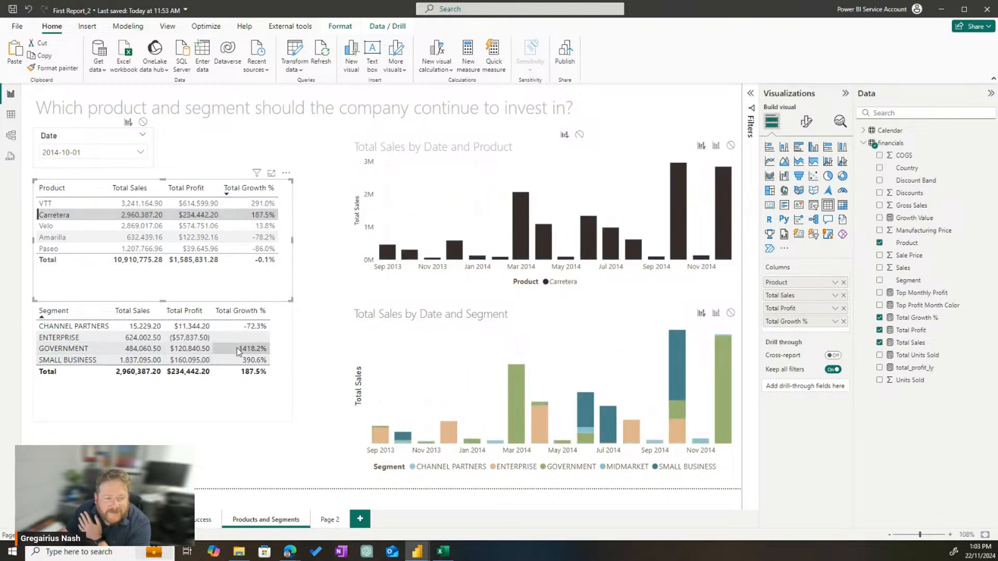
{"action": "left_click", "coordinate": [47, 203]}
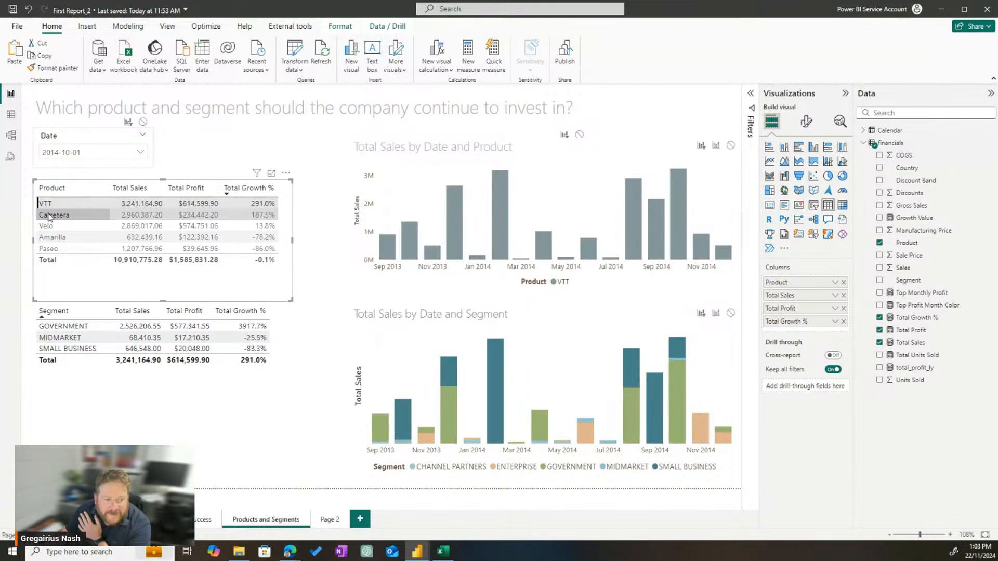
- Filter the page by the products Carretera, Velo, Amarilla and Paseo in turn to compare their segments, ending with the product selection cleared
{"action": "left_click", "coordinate": [50, 217]}
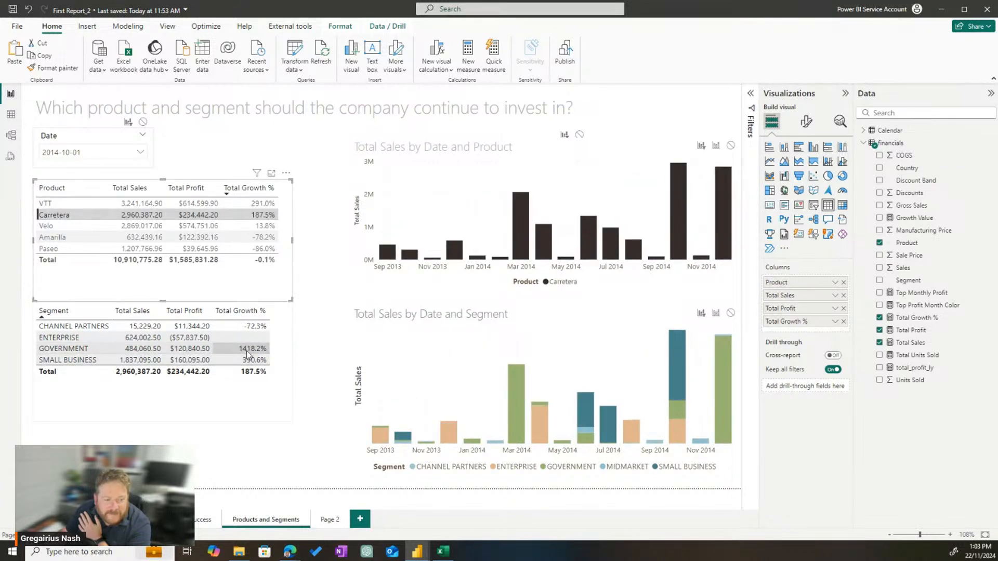
{"action": "left_click", "coordinate": [47, 226]}
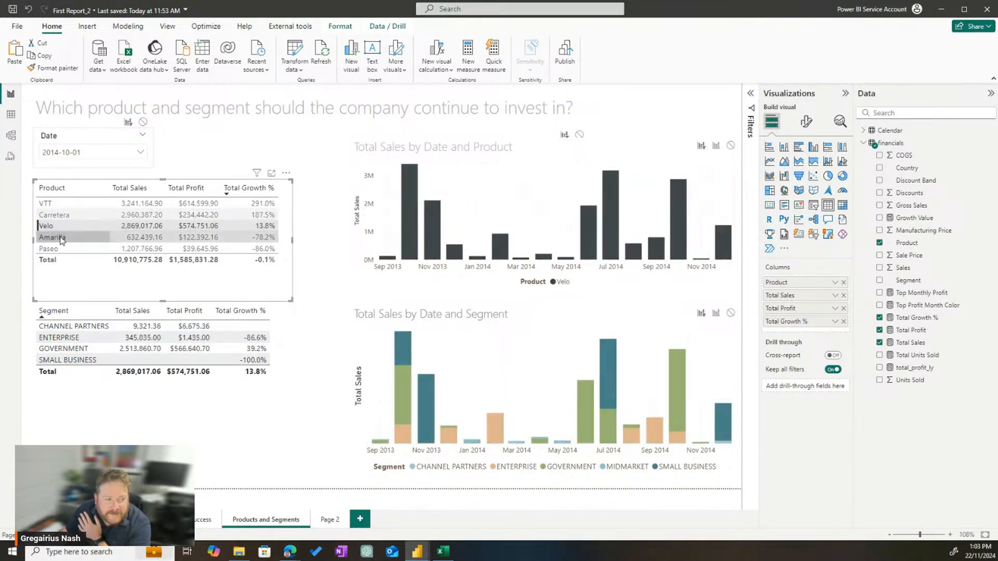
{"action": "left_click", "coordinate": [61, 240]}
{"action": "left_click", "coordinate": [58, 249]}
{"action": "left_click", "coordinate": [58, 249]}
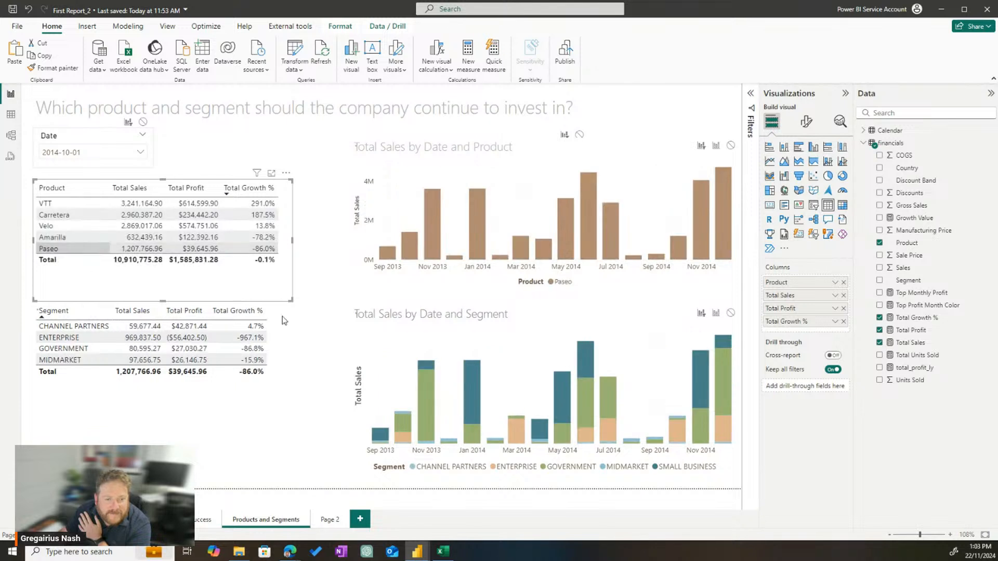
- Compare the GOVERNMENT and CHANNEL PARTNERS segments by filtering the page, ending on GOVERNMENT with no visual selected
{"action": "left_click", "coordinate": [64, 352]}
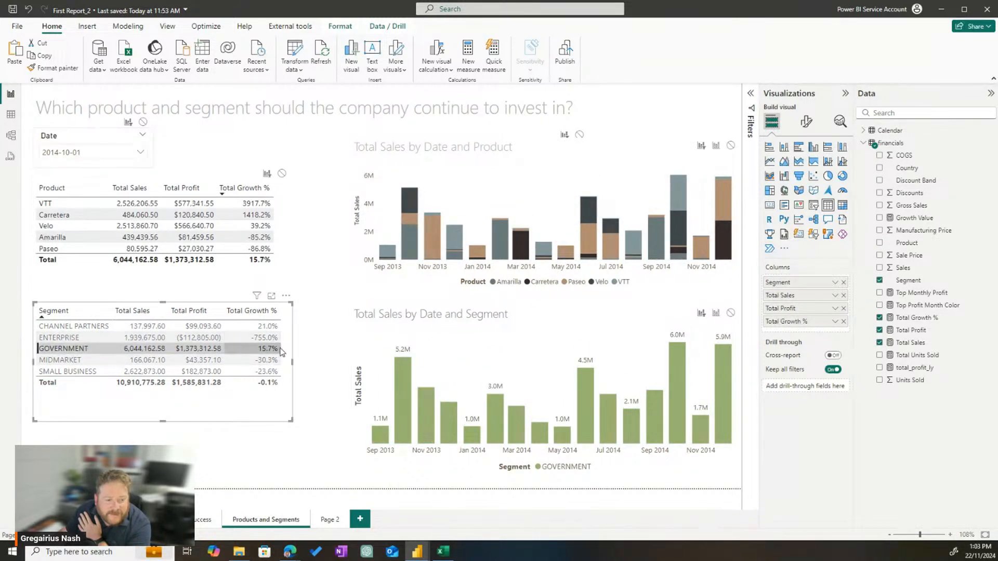
{"action": "left_click", "coordinate": [76, 325]}
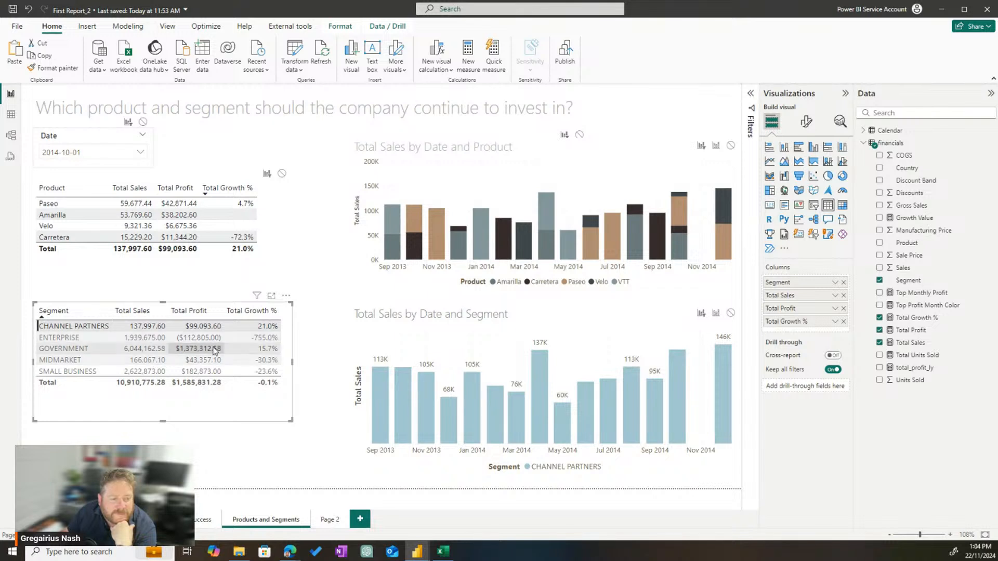
{"action": "left_click", "coordinate": [77, 352]}
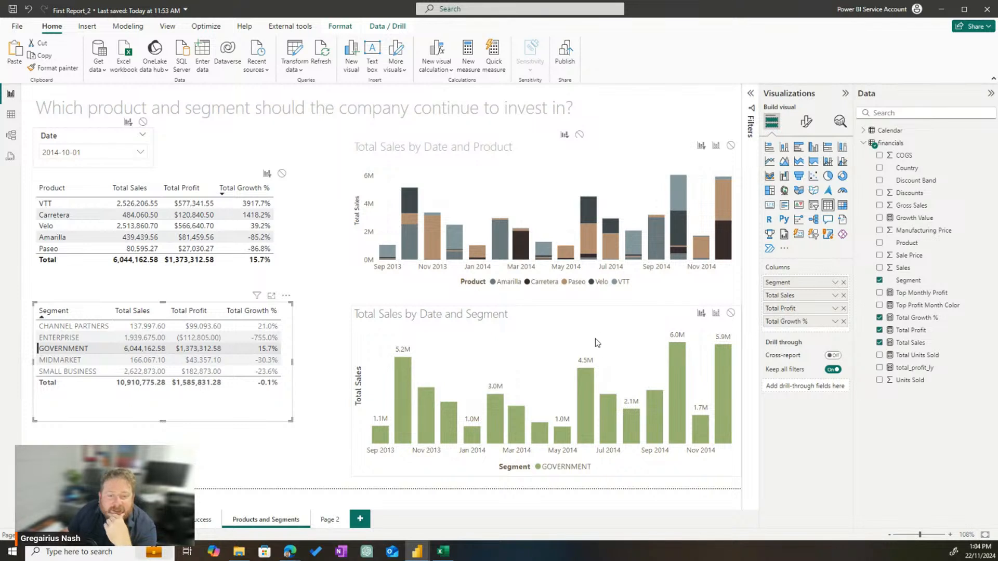
{"action": "left_click", "coordinate": [331, 358]}
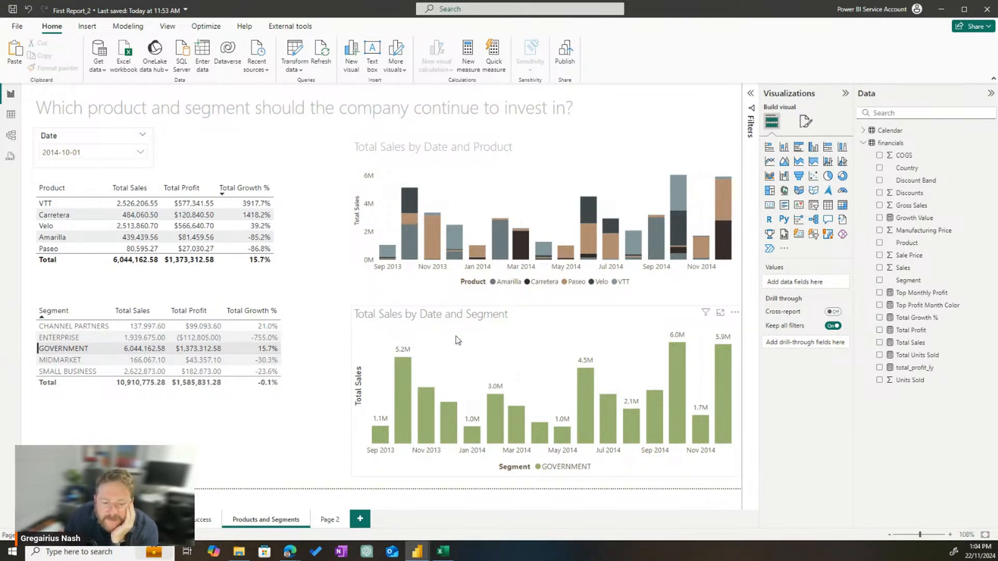
- Run Explain the increase on the October 2014 column of the GOVERNMENT sales chart and review the product and discount band breakdowns
{"action": "mouse_move", "coordinate": [674, 416]}
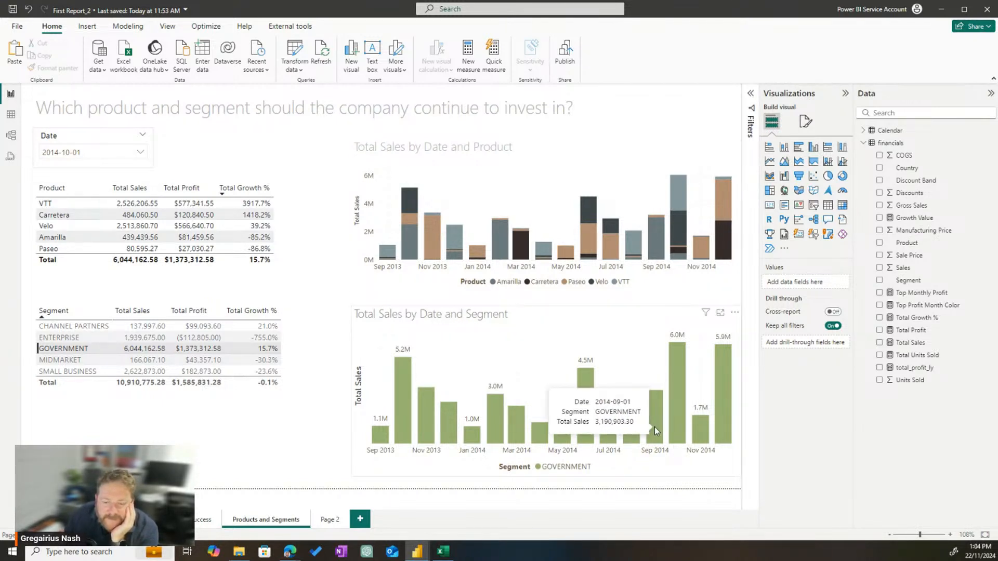
{"action": "right_click", "coordinate": [675, 404]}
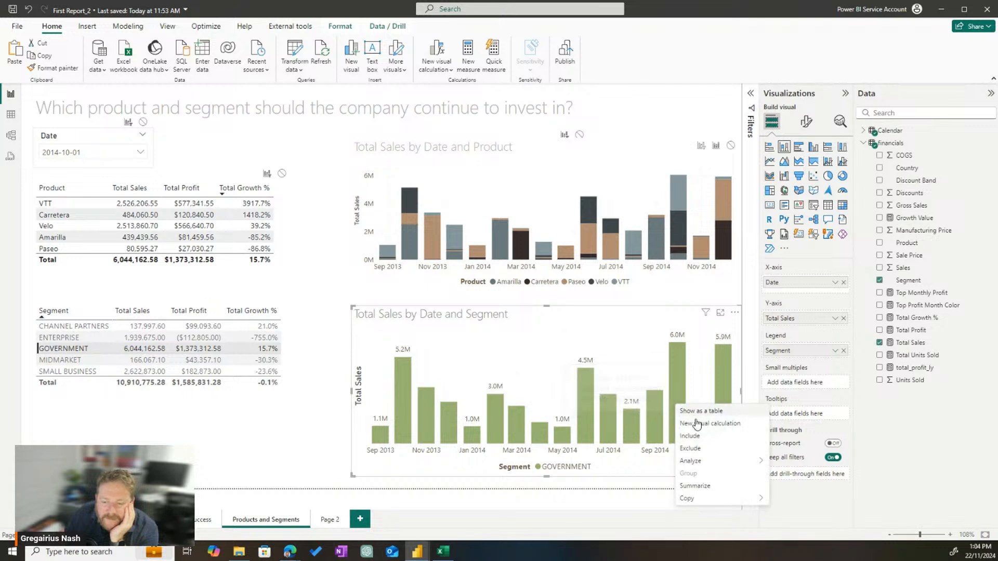
{"action": "mouse_move", "coordinate": [728, 461]}
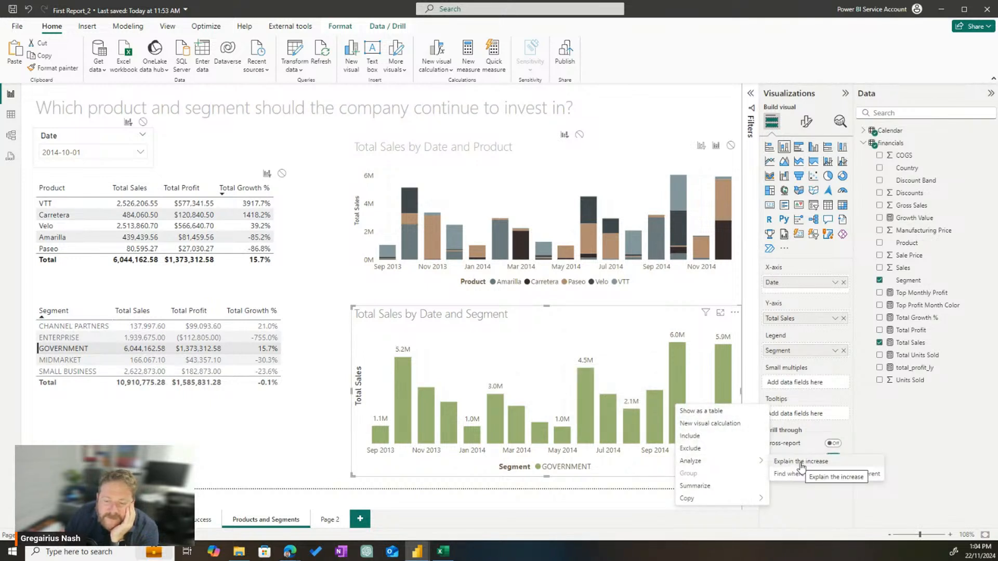
{"action": "left_click", "coordinate": [801, 463]}
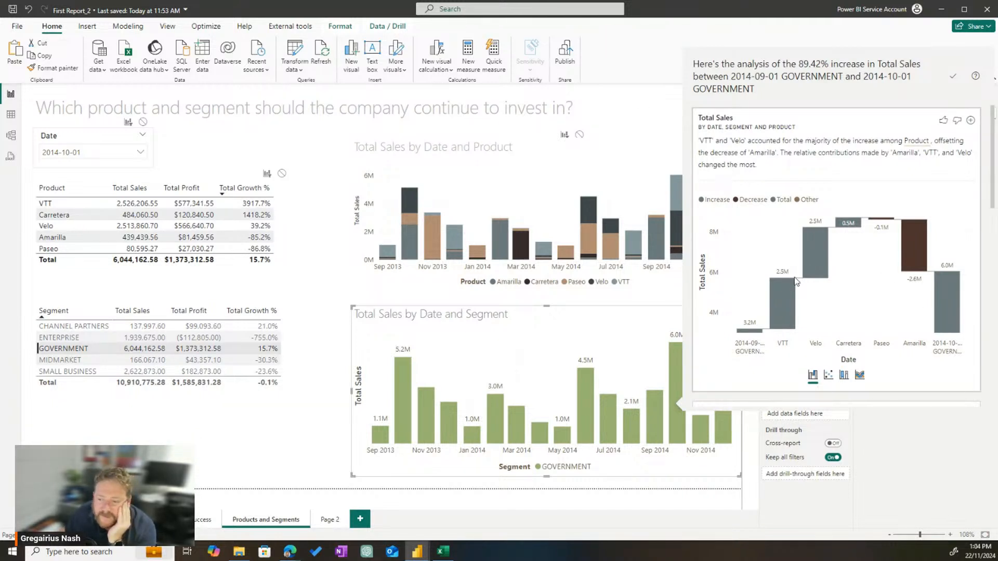
{"action": "mouse_move", "coordinate": [817, 262]}
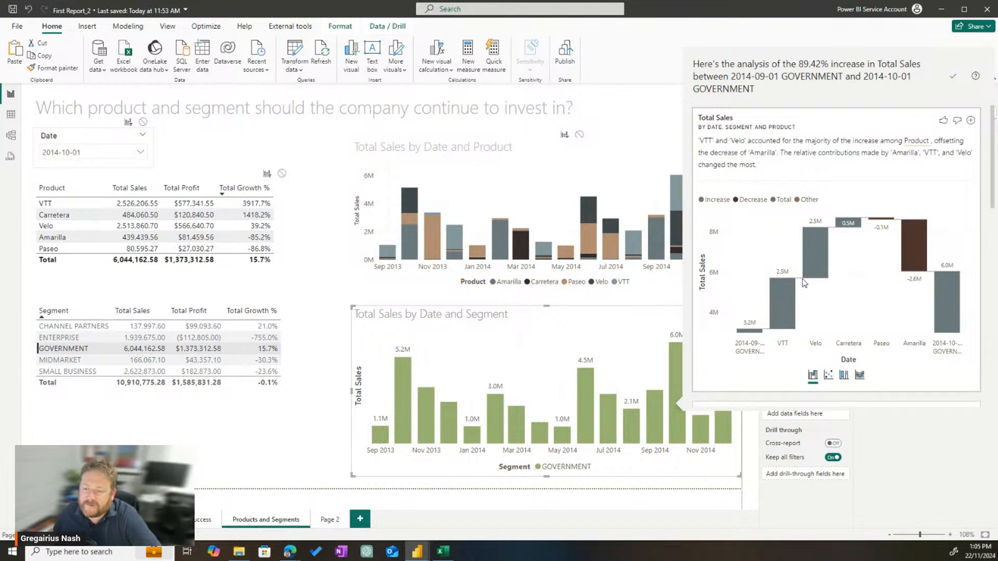
{"action": "scroll", "coordinate": [879, 268], "scroll_direction": "down", "scroll_amount": 5}
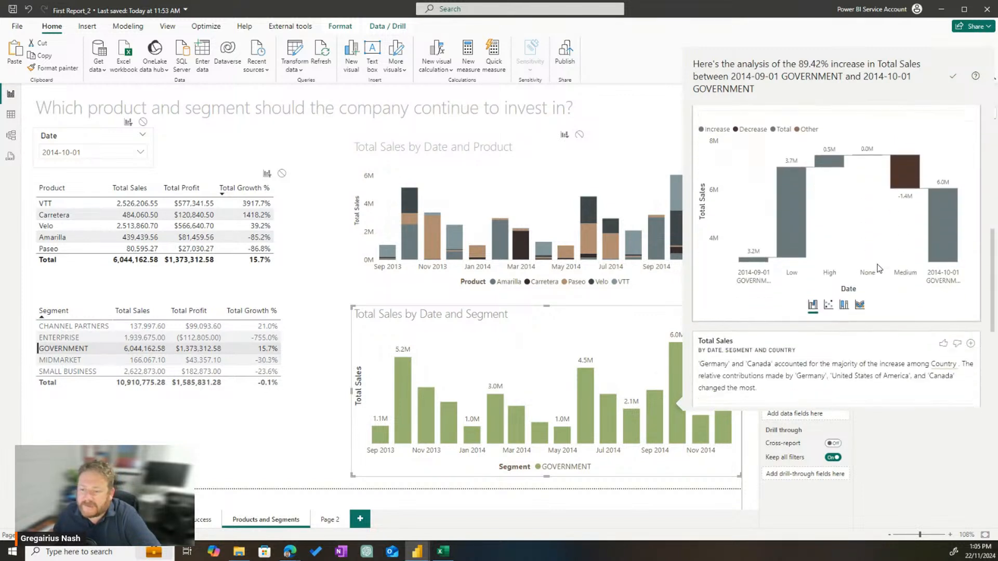
{"action": "scroll", "coordinate": [878, 268], "scroll_direction": "up", "scroll_amount": 1}
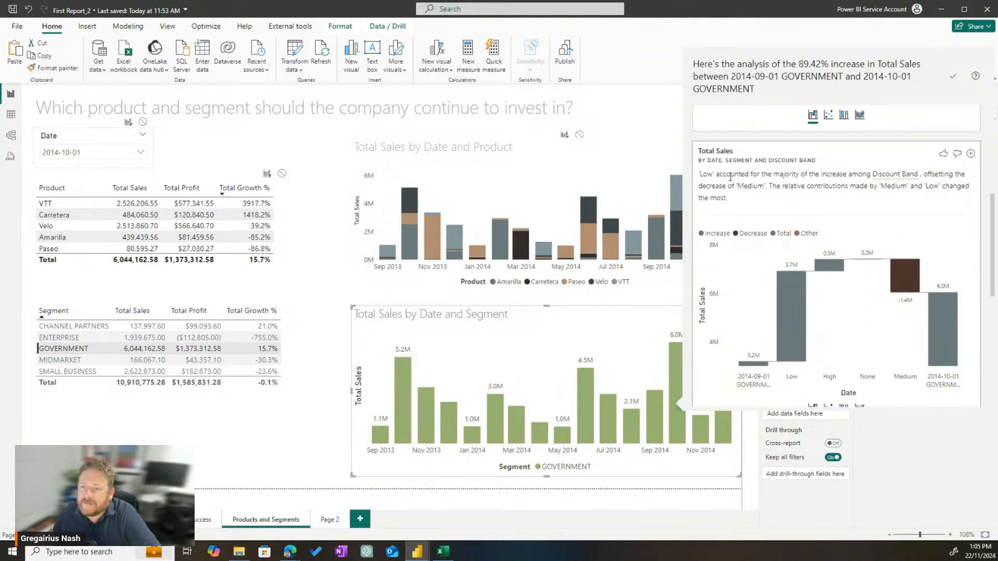
{"action": "scroll", "coordinate": [840, 317], "scroll_direction": "down", "scroll_amount": 1}
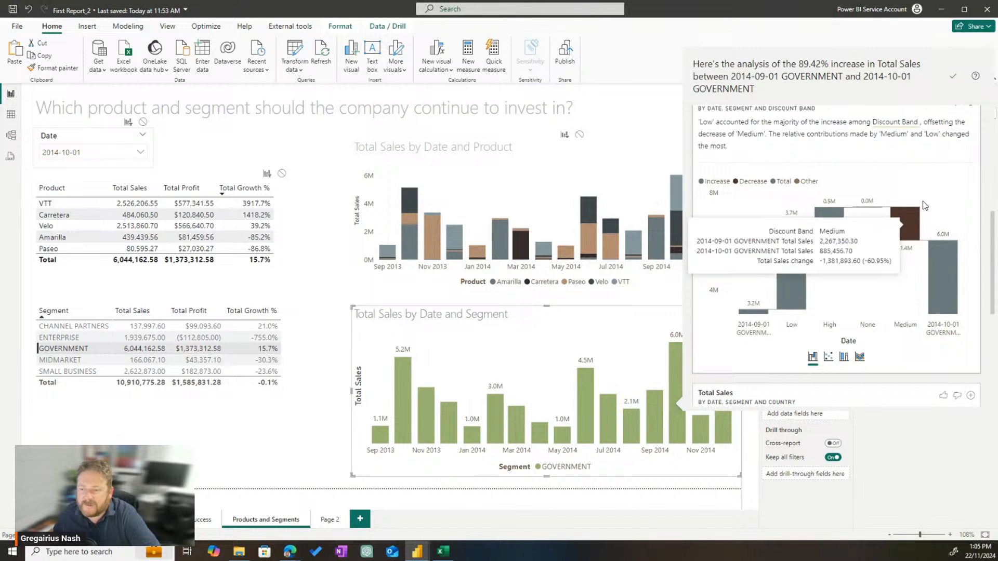
{"action": "mouse_move", "coordinate": [901, 232]}
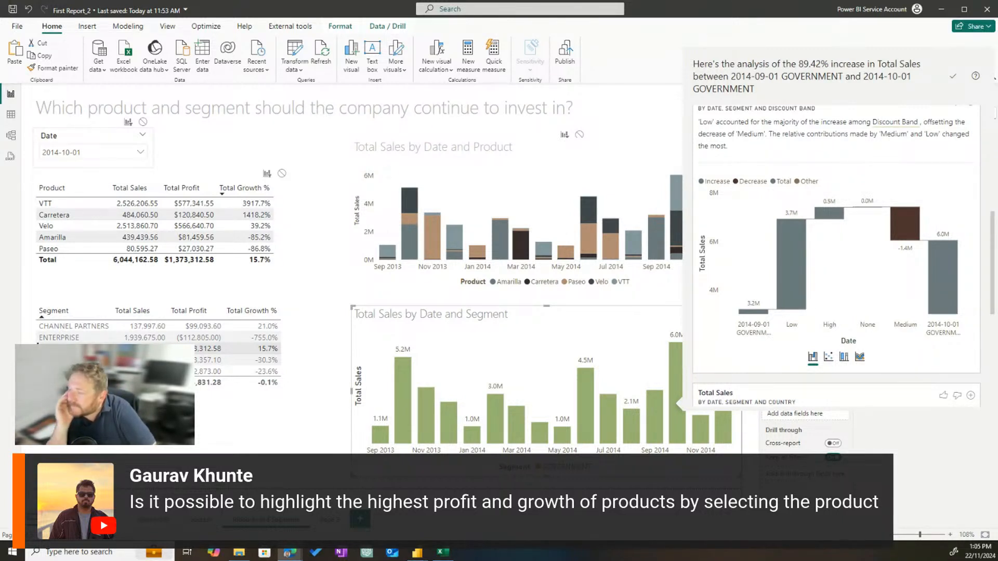
- Close the analysis and filter the page by Carretera, Velo, Amarilla and Paseo in turn, ending with the product filter cleared
{"action": "left_click", "coordinate": [78, 217]}
{"action": "left_click", "coordinate": [70, 217]}
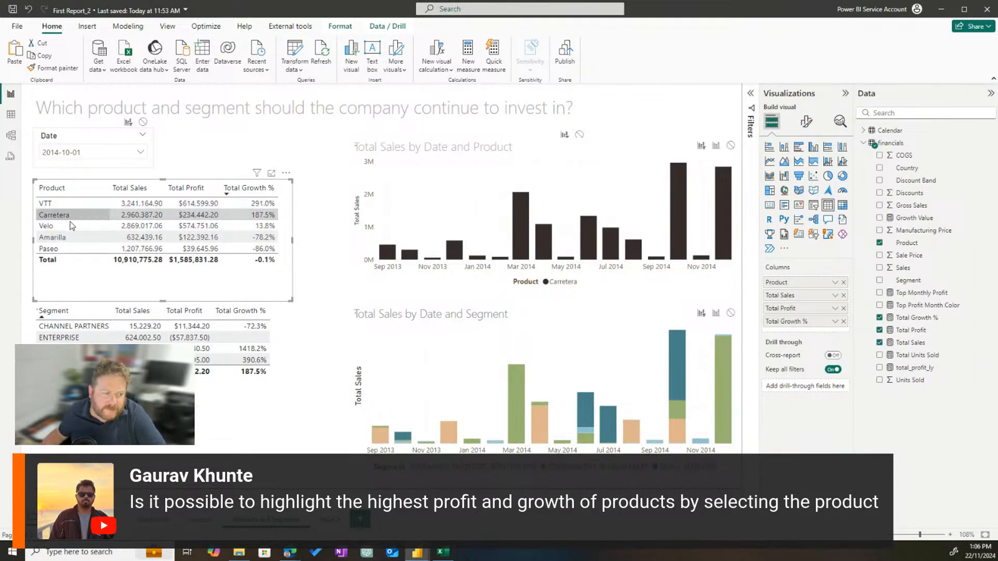
{"action": "left_click", "coordinate": [64, 218]}
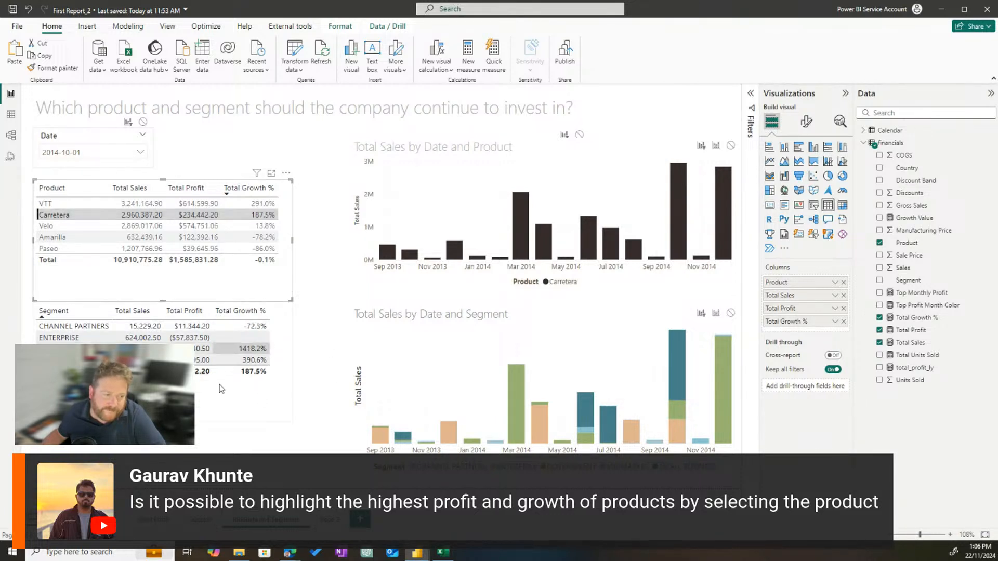
{"action": "left_click", "coordinate": [54, 226]}
{"action": "left_click", "coordinate": [68, 238]}
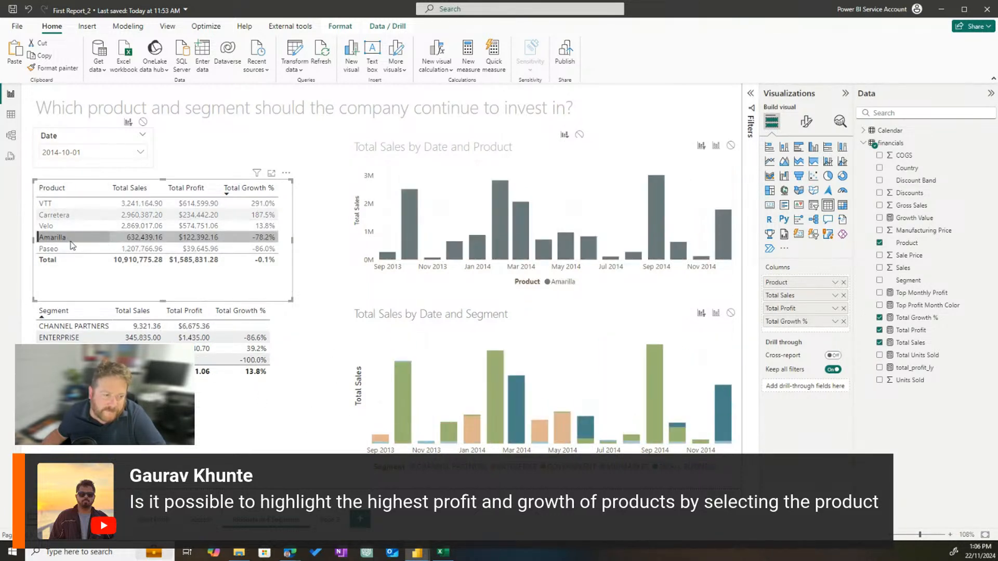
{"action": "left_click", "coordinate": [72, 250]}
{"action": "left_click", "coordinate": [72, 253]}
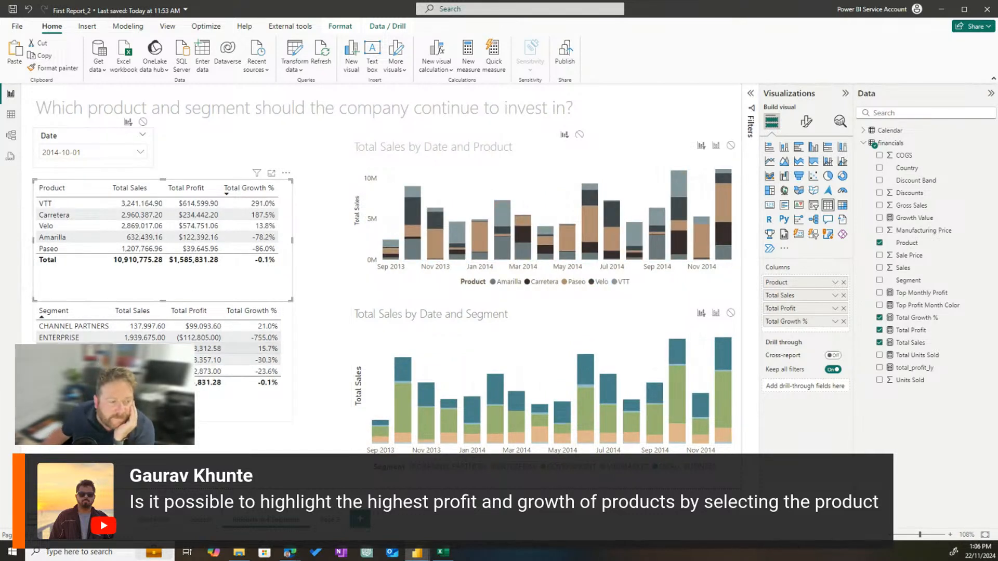
- Filter the page by the GOVERNMENT segment, check the country/region success page, and return to Products and Segments
{"action": "left_click", "coordinate": [130, 348]}
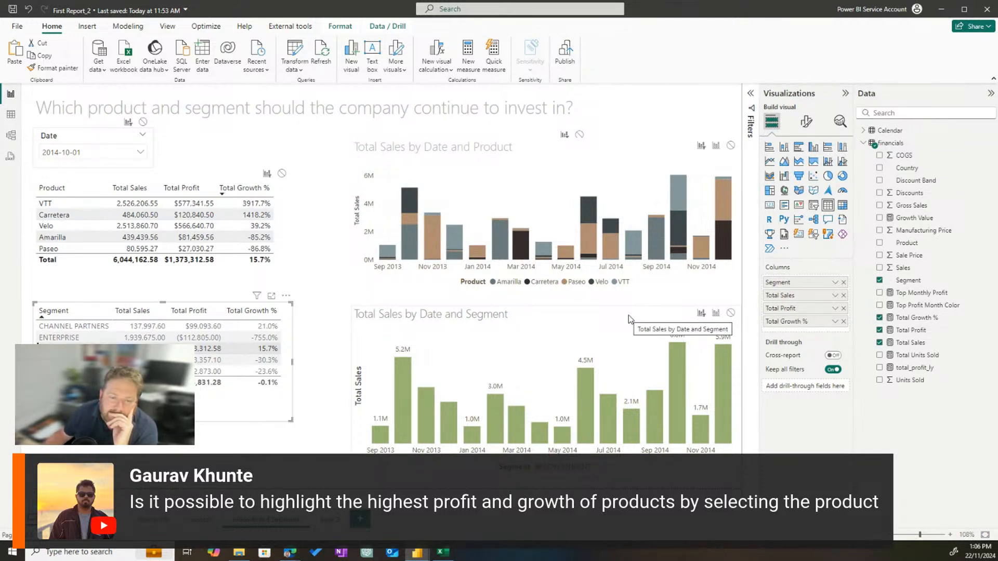
{"action": "left_click", "coordinate": [200, 520]}
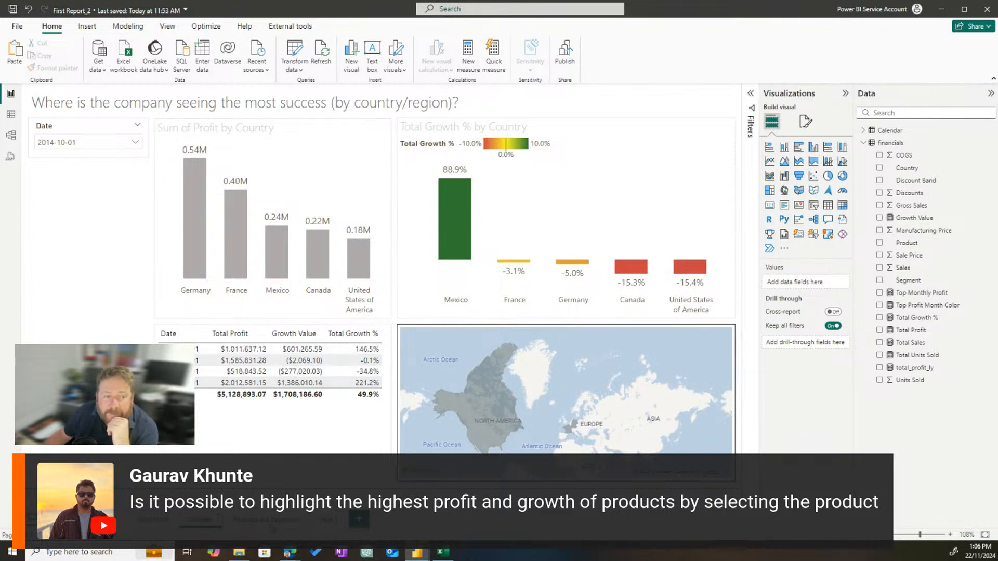
{"action": "left_click", "coordinate": [267, 521]}
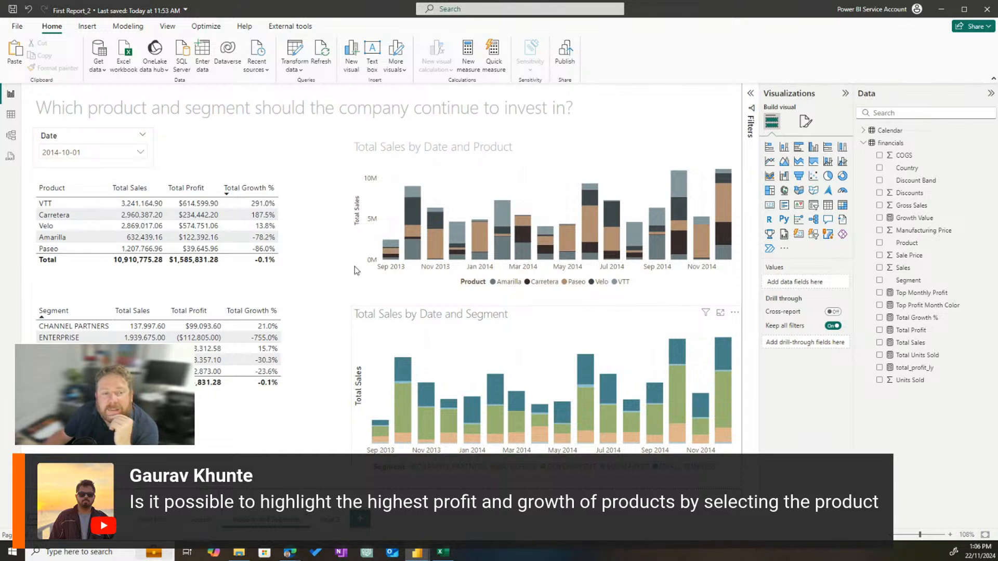
- Filter by the ENTERPRISE segment, explain the October 2014 sales increase, and review its product and discount band breakdowns
{"action": "left_click", "coordinate": [70, 338]}
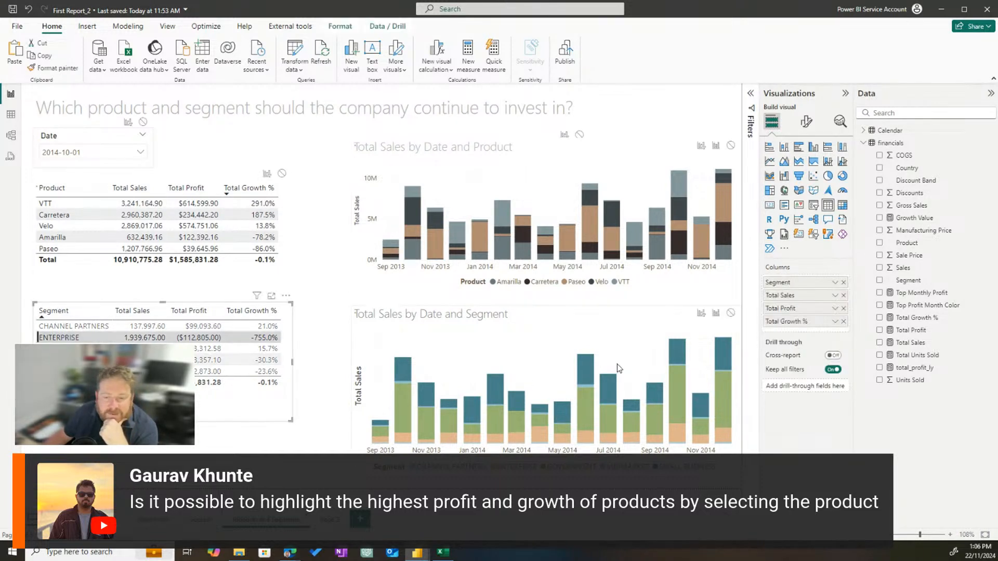
{"action": "right_click", "coordinate": [678, 418]}
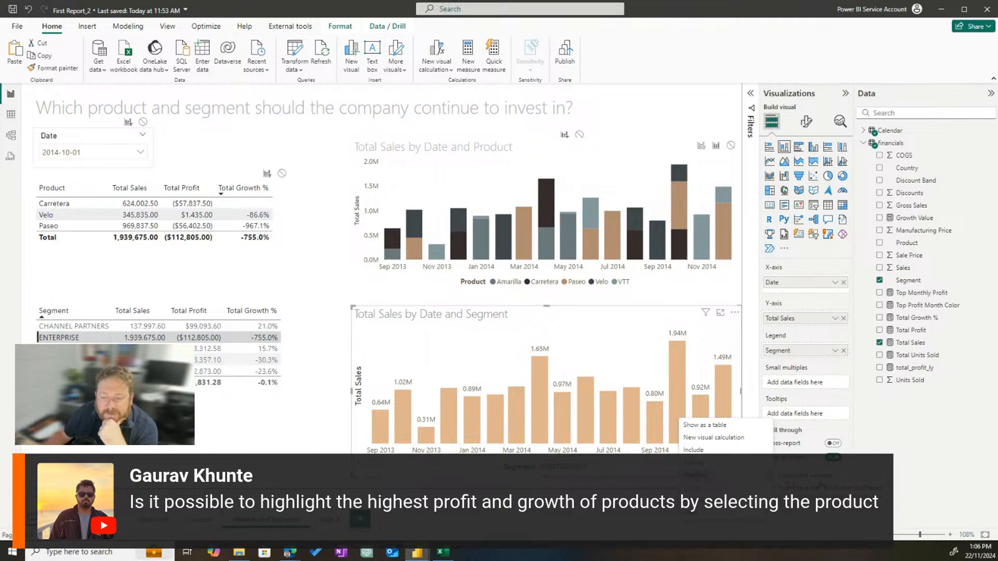
{"action": "left_click", "coordinate": [806, 475]}
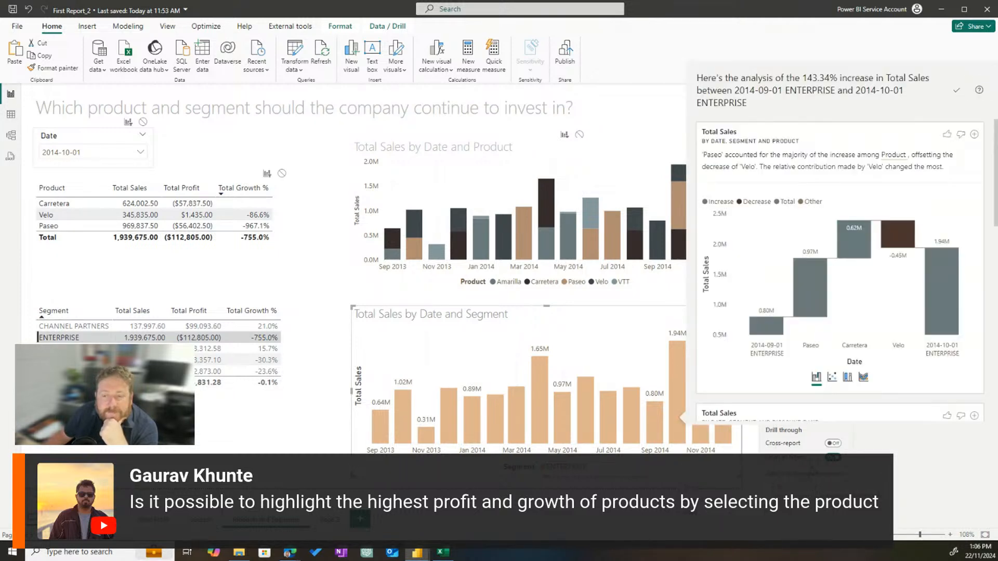
{"action": "scroll", "coordinate": [826, 265], "scroll_direction": "down", "scroll_amount": 5}
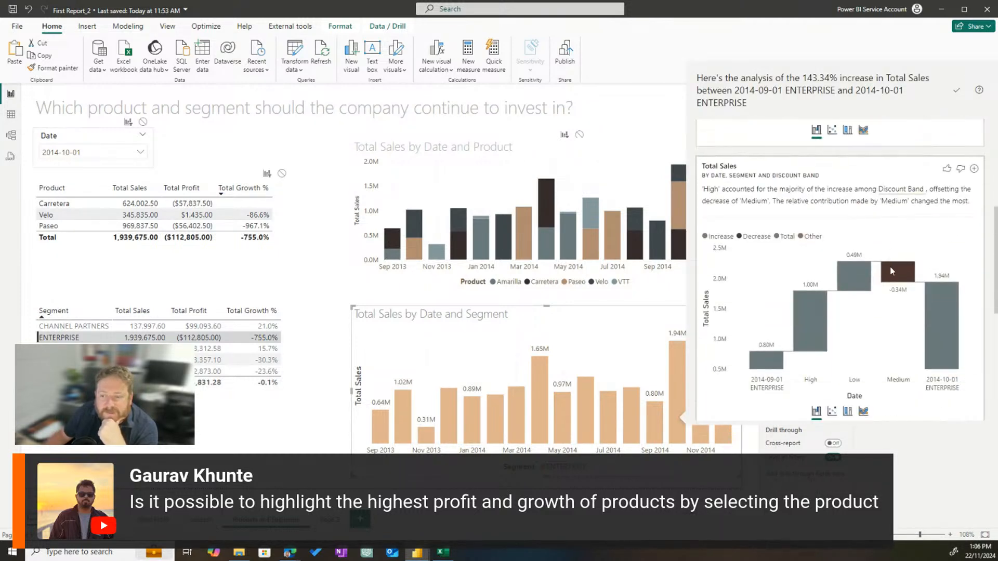
{"action": "scroll", "coordinate": [901, 274], "scroll_direction": "up", "scroll_amount": 5}
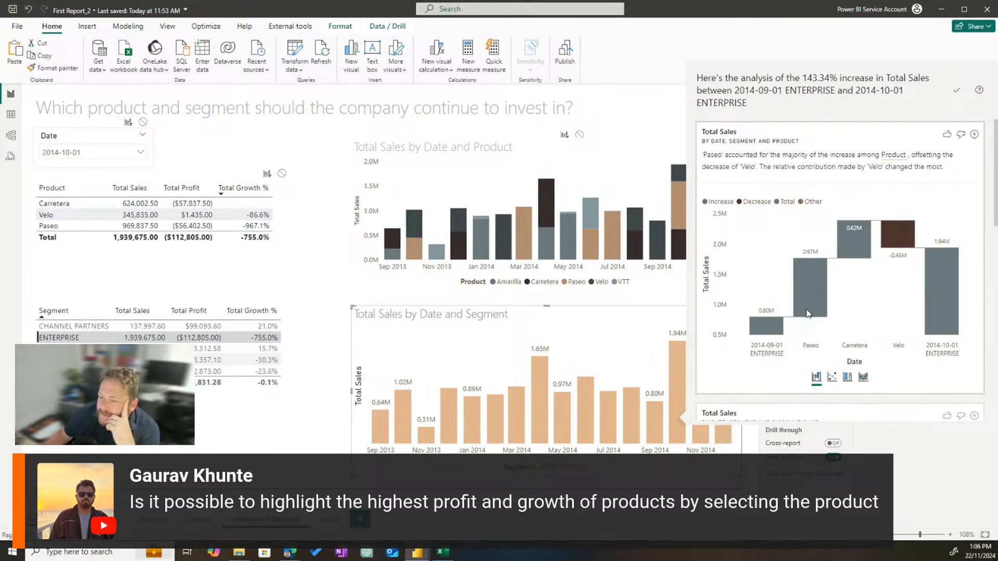
{"action": "mouse_move", "coordinate": [833, 299]}
{"action": "mouse_move", "coordinate": [944, 291]}
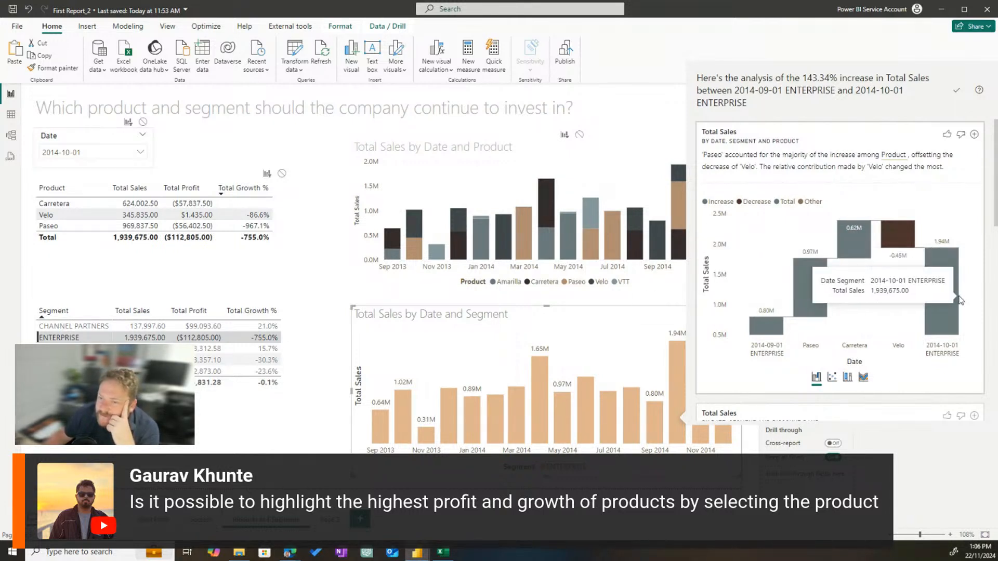
{"action": "scroll", "coordinate": [945, 288], "scroll_direction": "down", "scroll_amount": 2}
{"action": "scroll", "coordinate": [944, 289], "scroll_direction": "down", "scroll_amount": 3}
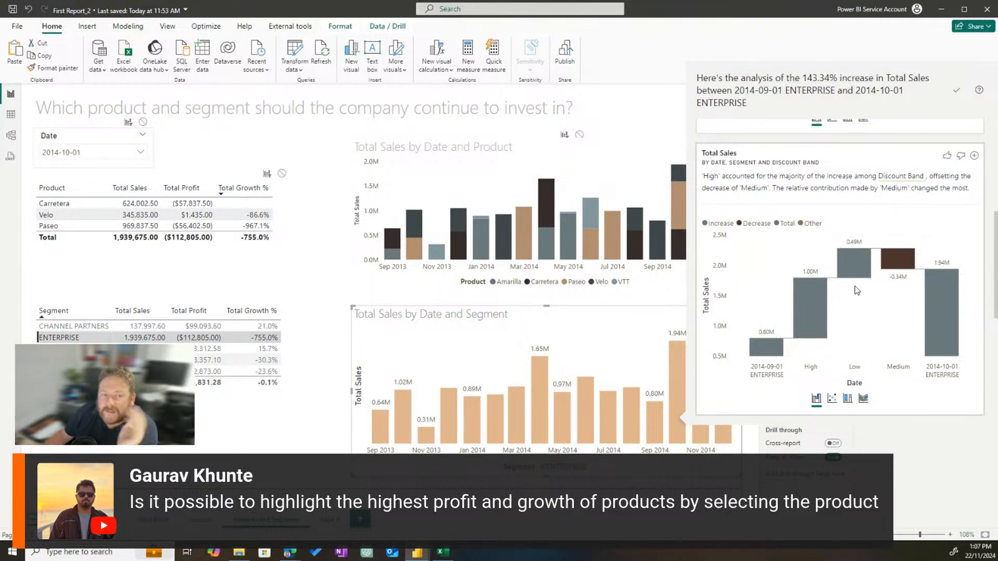
- Close the increase analysis and collapse the Visualizations and Data panes to enlarge the report canvas
{"action": "left_click", "coordinate": [323, 166]}
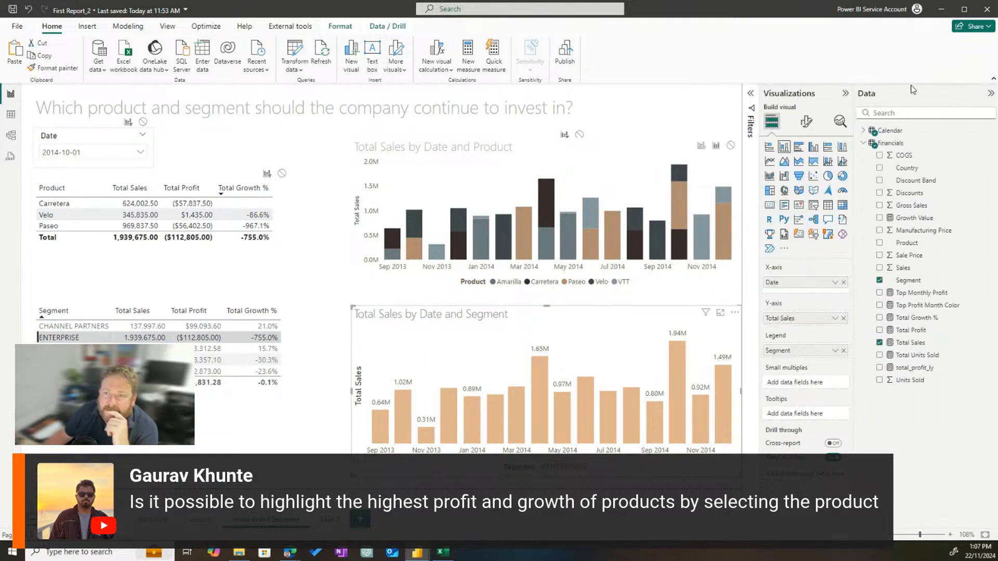
{"action": "left_click", "coordinate": [845, 93]}
{"action": "left_click", "coordinate": [990, 94]}
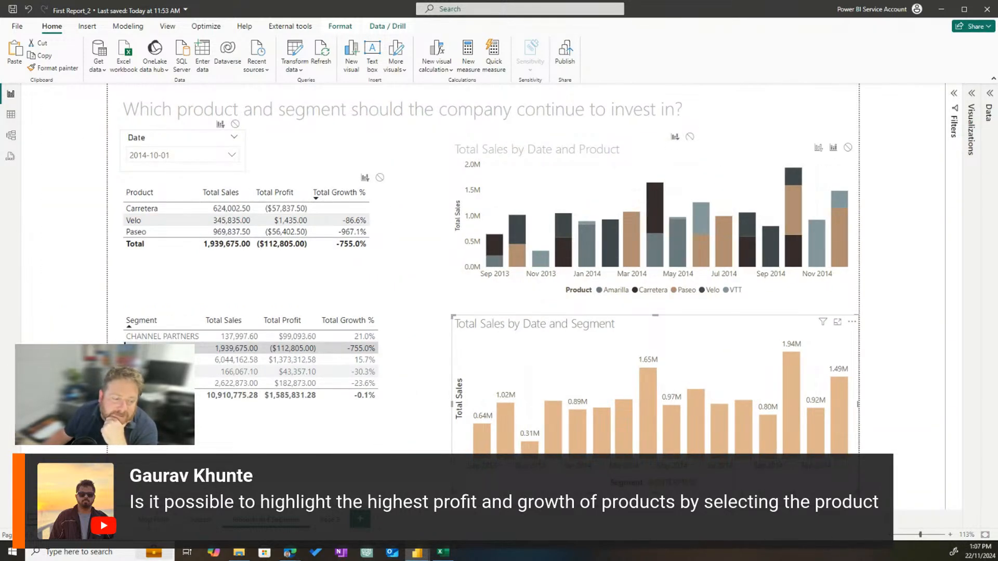
- Review the monthly profit page, and set the Date slicer on the country/region success page to 2014-12-01
{"action": "left_click", "coordinate": [154, 520]}
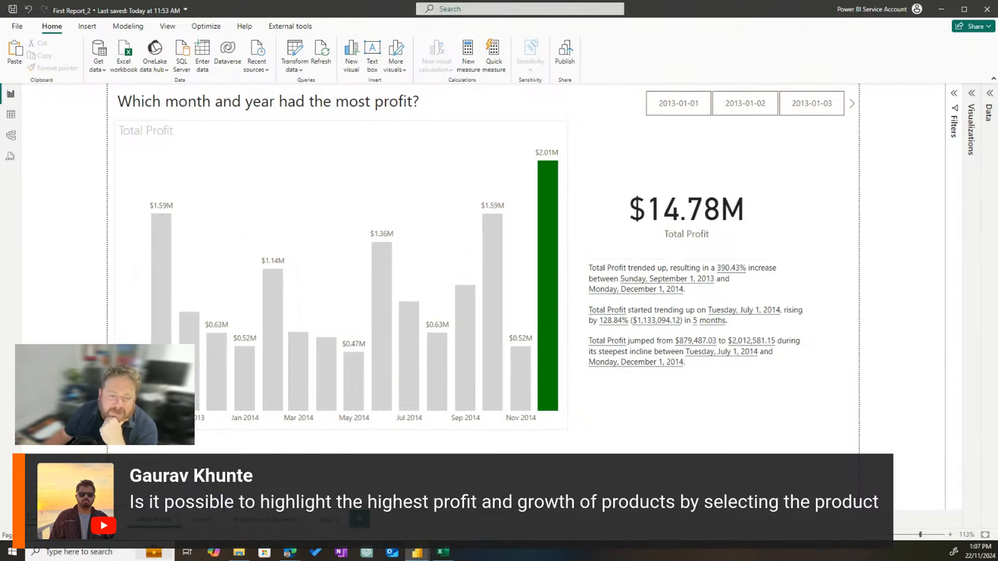
{"action": "left_click", "coordinate": [200, 520]}
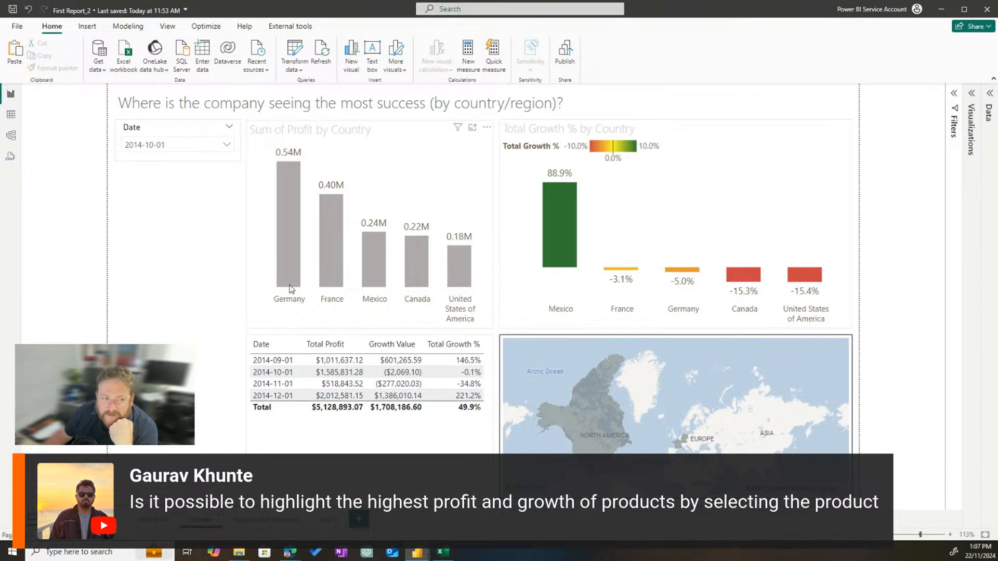
{"action": "left_click", "coordinate": [158, 146]}
{"action": "left_click", "coordinate": [153, 213]}
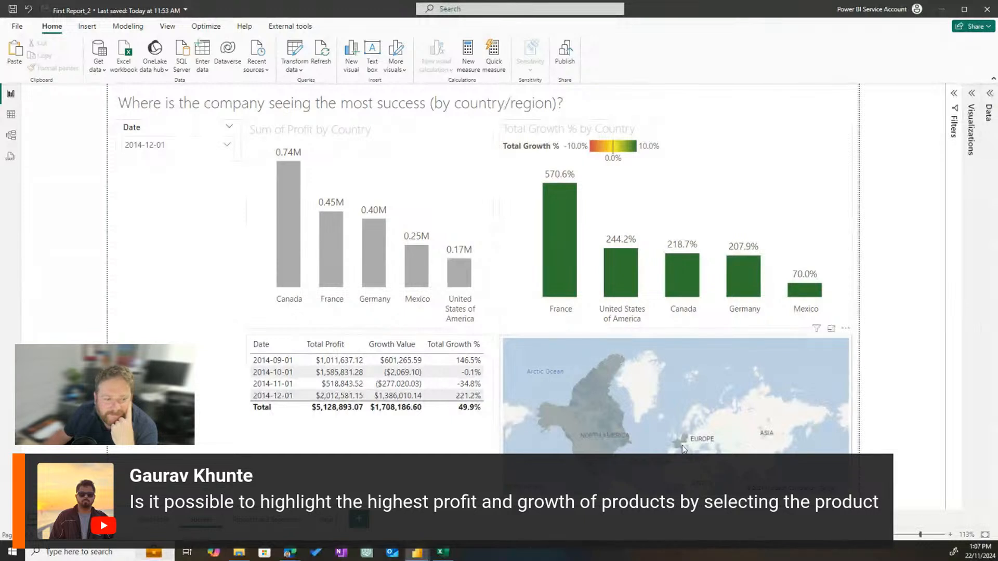
- Highlight Canada in the profit by country chart, clear the selection, and go to the Products and Segments page
{"action": "left_click", "coordinate": [297, 219]}
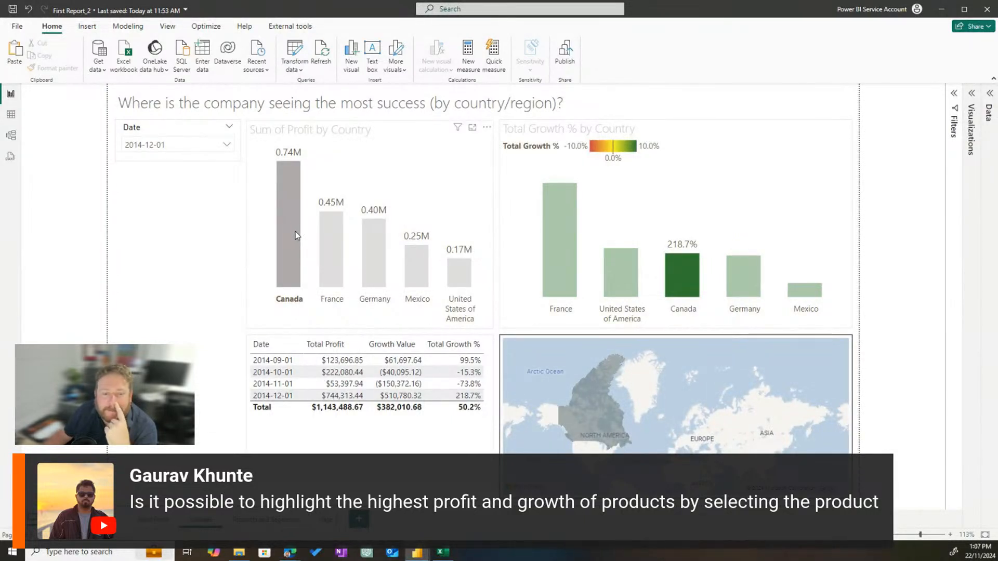
{"action": "left_click_drag", "start_coordinate": [295, 232], "coordinate": [297, 252]}
{"action": "left_click", "coordinate": [299, 257]}
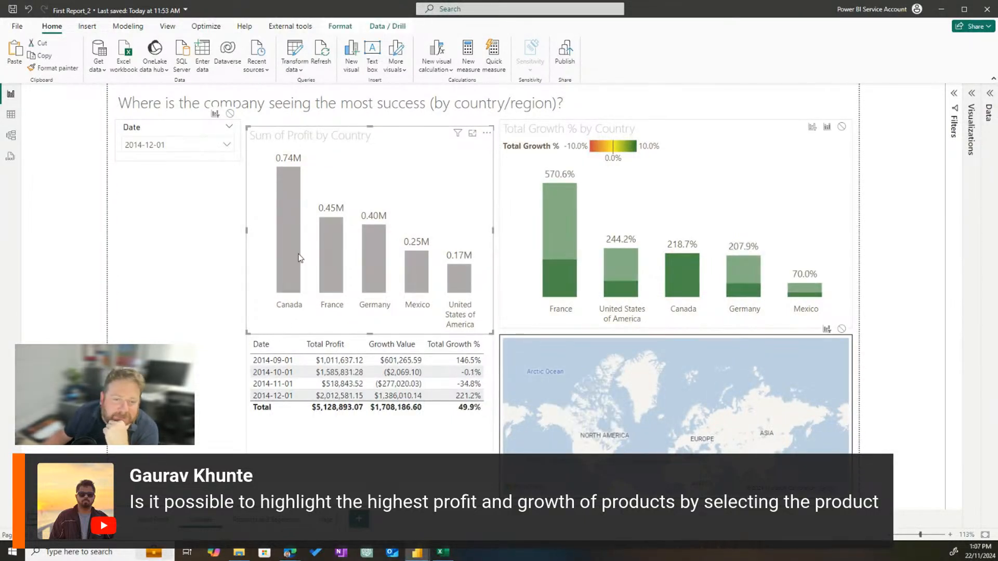
{"action": "left_click", "coordinate": [298, 265]}
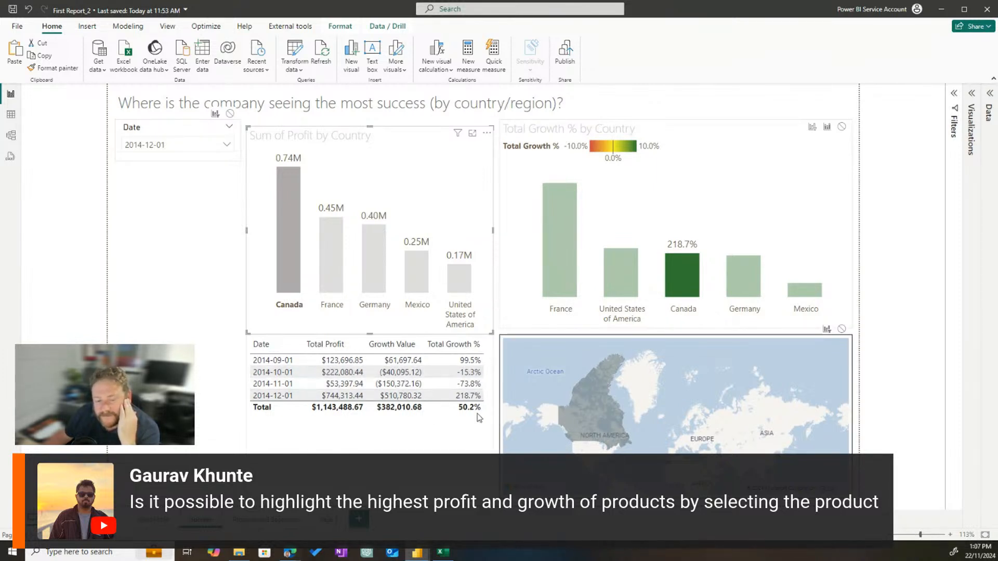
{"action": "left_click", "coordinate": [188, 252]}
{"action": "left_click", "coordinate": [263, 521]}
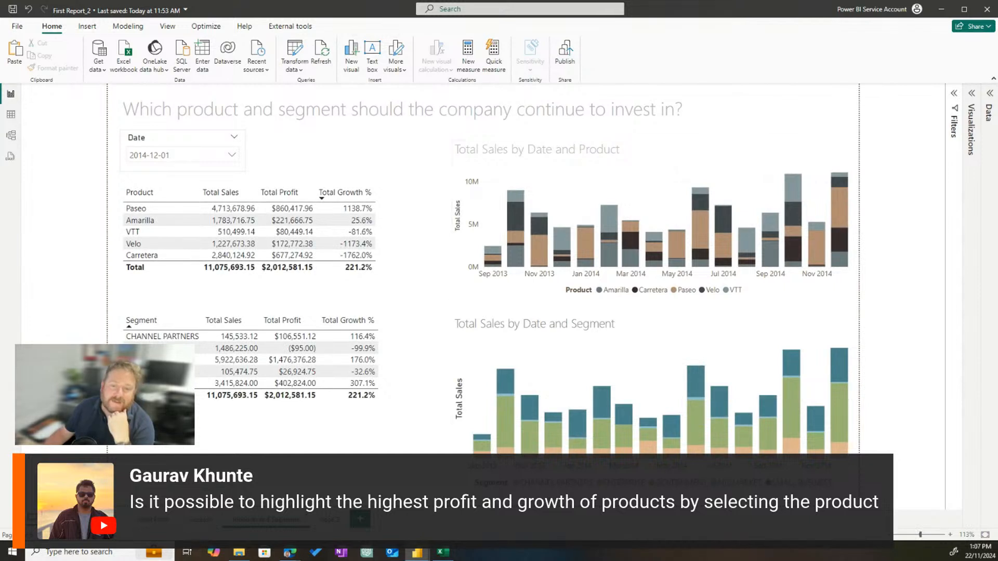
- Filter the page by the Amarilla product, check the GOVERNMENT segment, and return to the Amarilla breakdown
{"action": "left_click", "coordinate": [255, 223]}
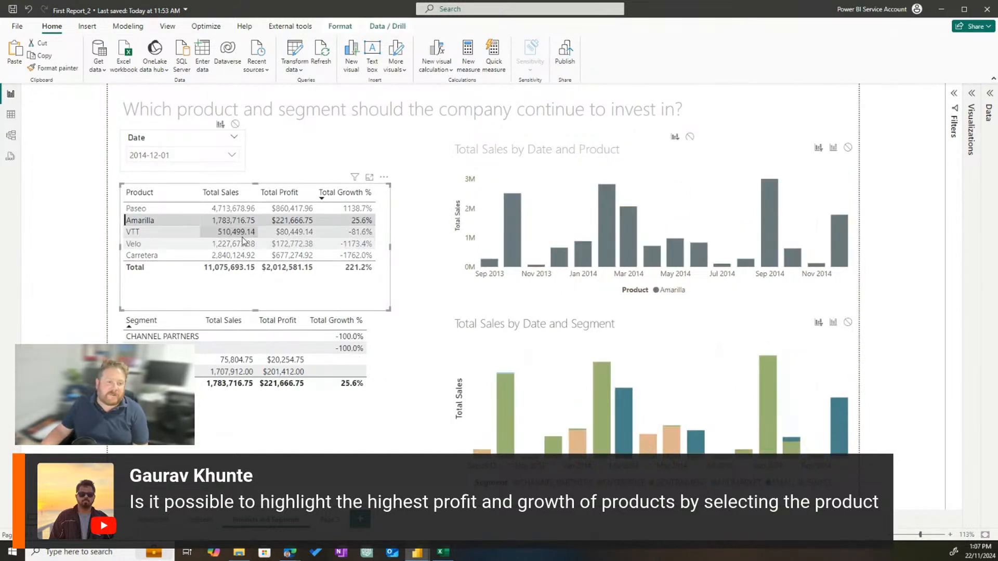
{"action": "left_click", "coordinate": [243, 235]}
{"action": "left_click", "coordinate": [246, 351]}
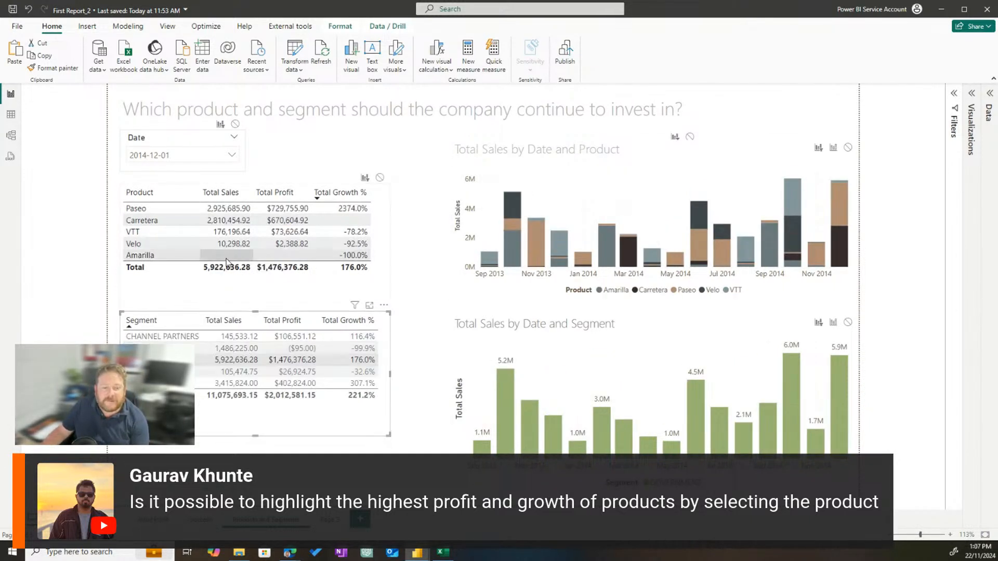
{"action": "left_click", "coordinate": [231, 243]}
{"action": "left_click", "coordinate": [237, 221]}
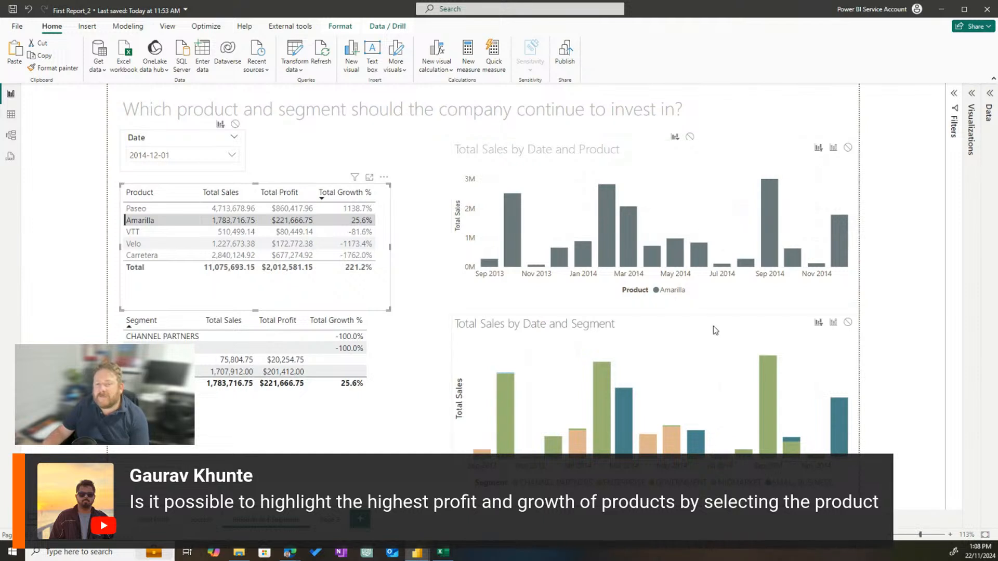
- Filter the product table and sales charts by the GOVERNMENT, MIDMARKET and ENTERPRISE segments in turn
{"action": "left_click", "coordinate": [166, 336]}
{"action": "left_click", "coordinate": [292, 359]}
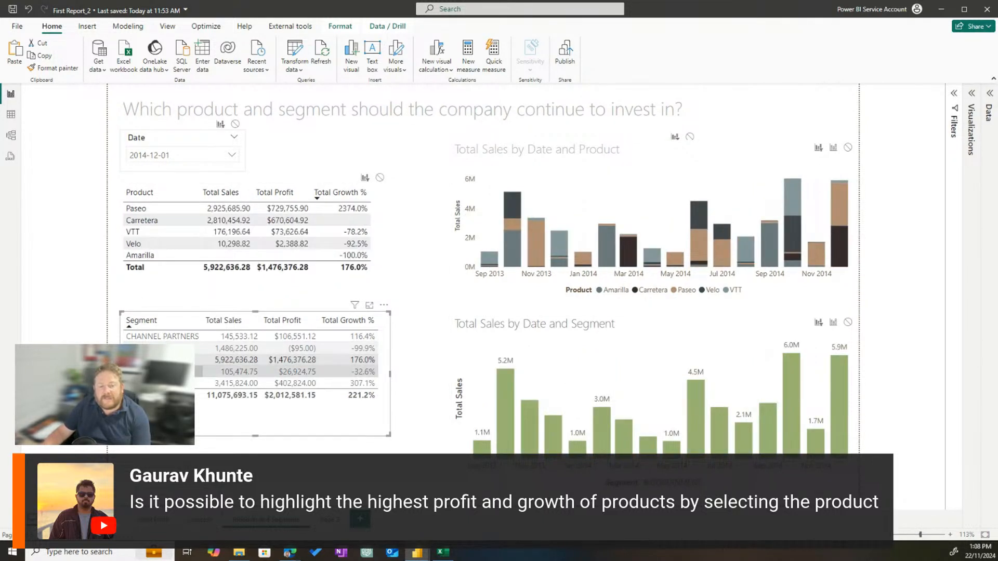
{"action": "left_click", "coordinate": [291, 372]}
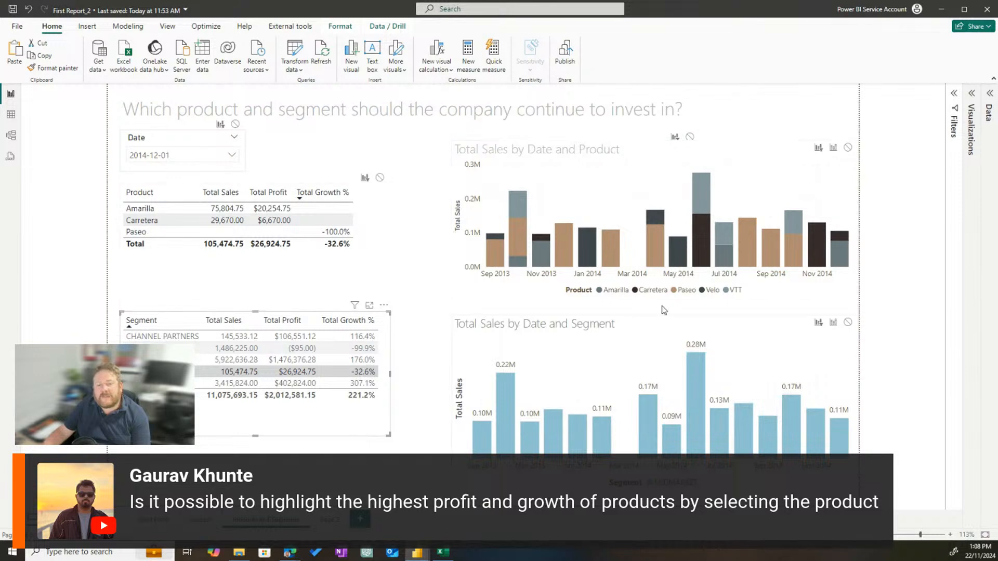
{"action": "left_click", "coordinate": [234, 349]}
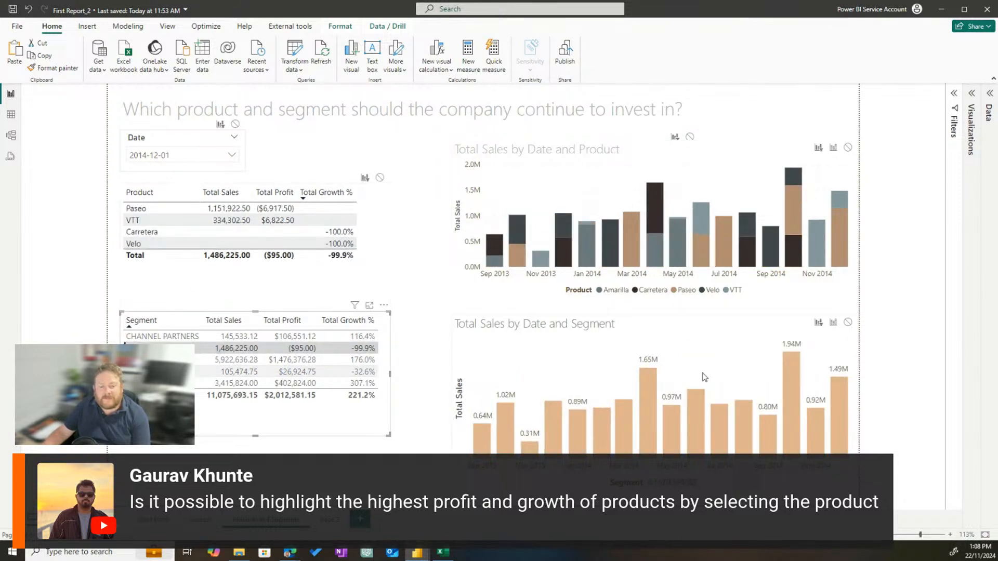
- Filter the page by Paseo and find where the distribution differs, starting from its November 2014 sales
{"action": "left_click", "coordinate": [136, 208]}
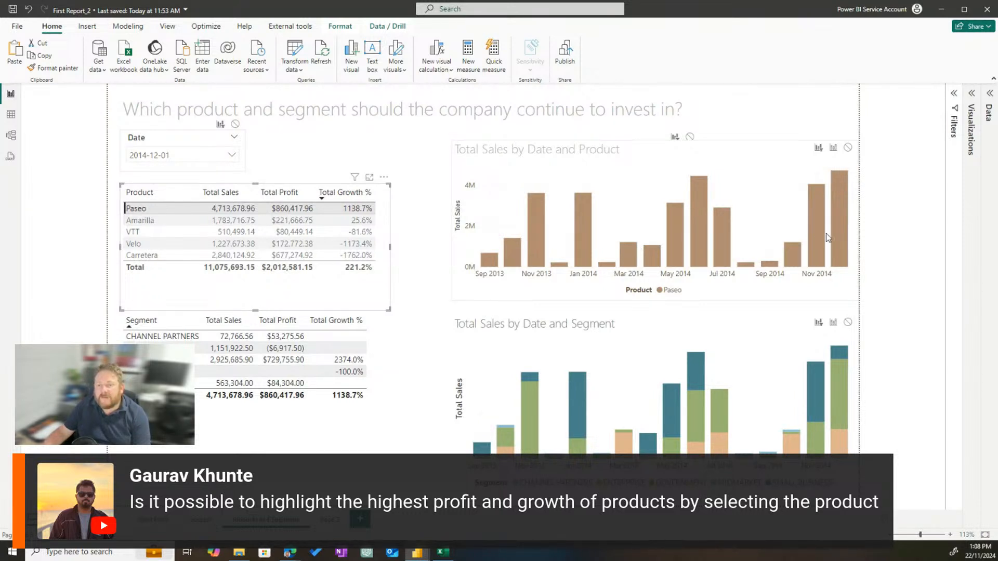
{"action": "right_click", "coordinate": [817, 220]}
{"action": "mouse_move", "coordinate": [833, 276]}
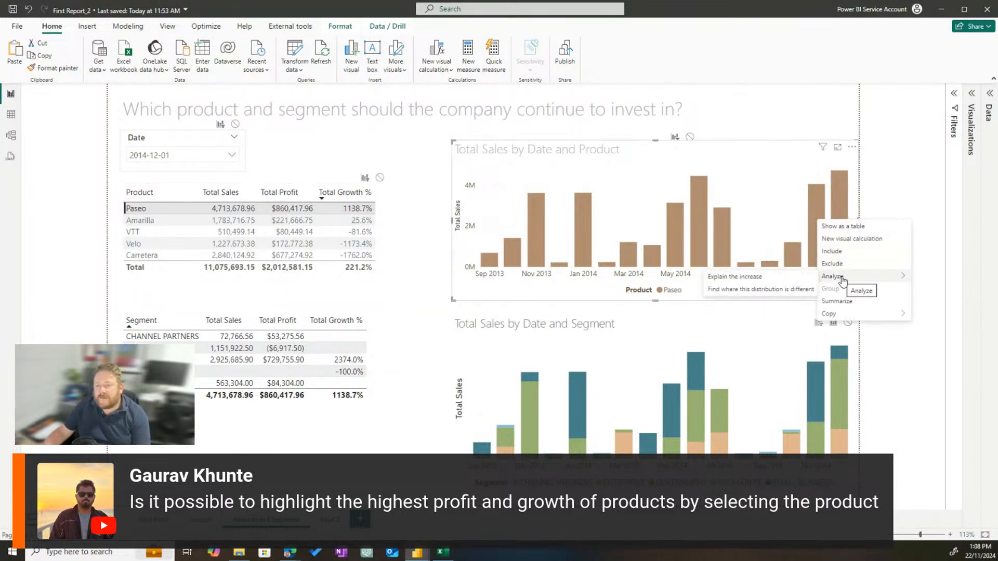
{"action": "left_click", "coordinate": [778, 290]}
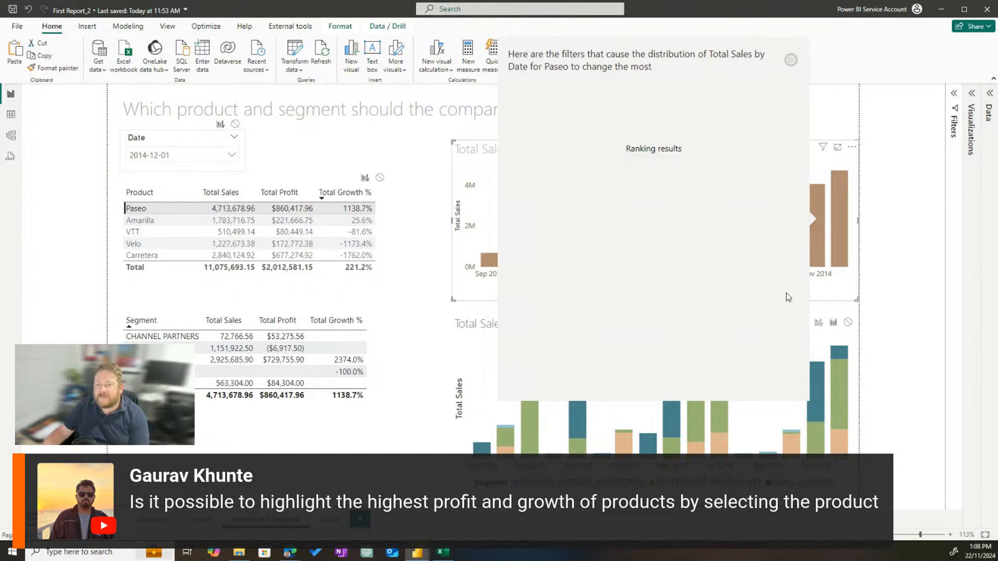
- Explain the November 2014 increase in Paseo sales, review the segment breakdown, and close the analysis
{"action": "right_click", "coordinate": [814, 232]}
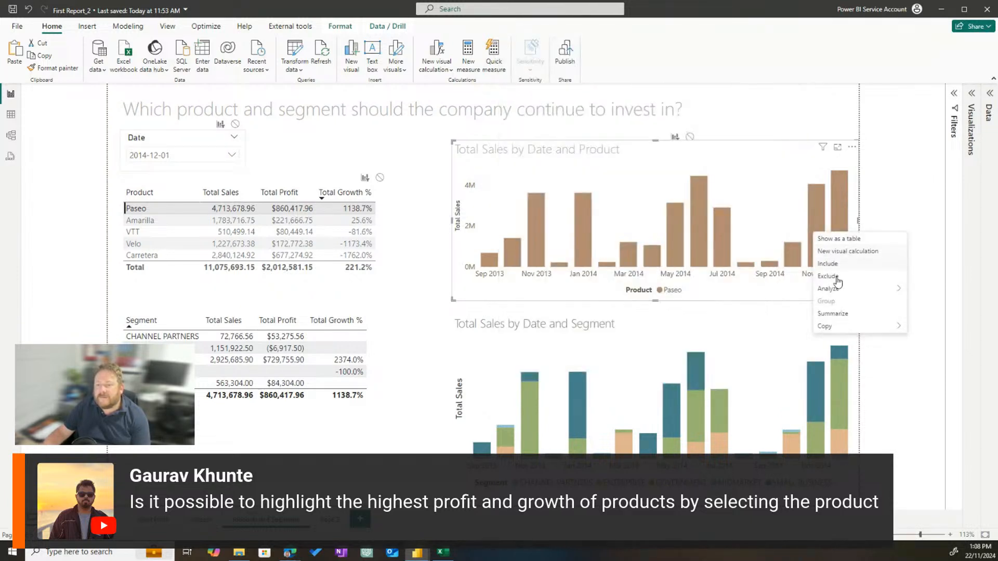
{"action": "mouse_move", "coordinate": [832, 289]}
{"action": "left_click", "coordinate": [752, 290]}
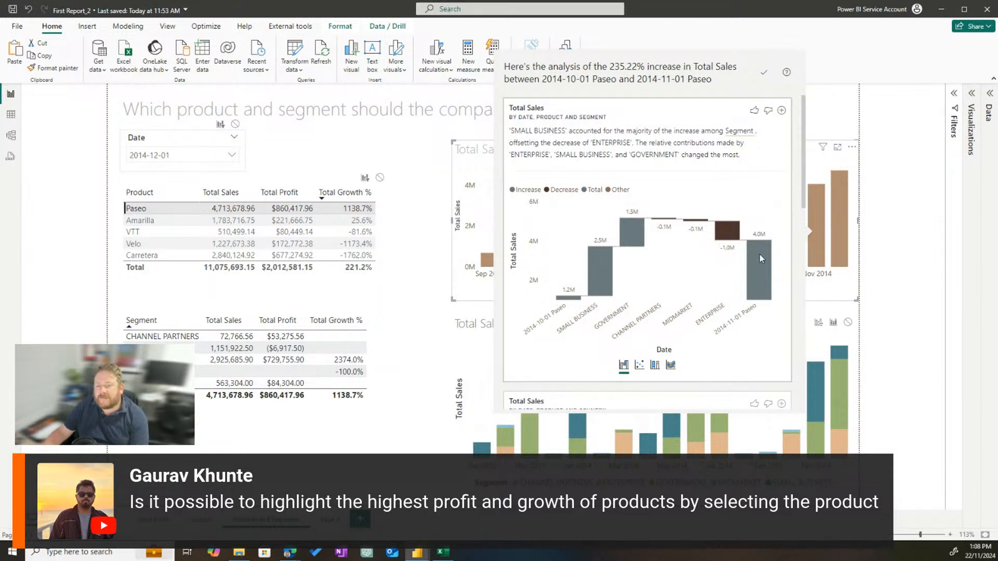
{"action": "left_click", "coordinate": [905, 259]}
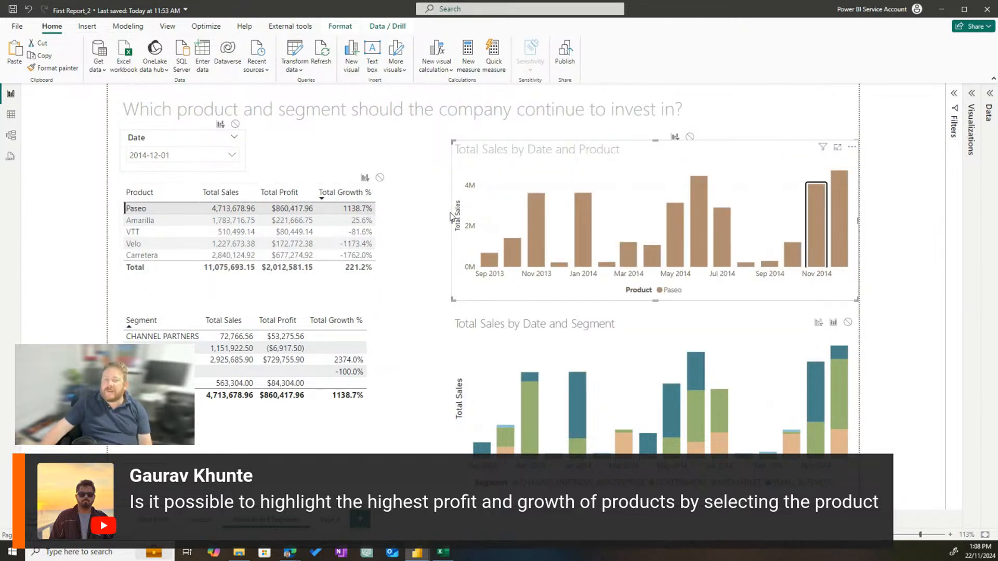
{"action": "left_click", "coordinate": [405, 209]}
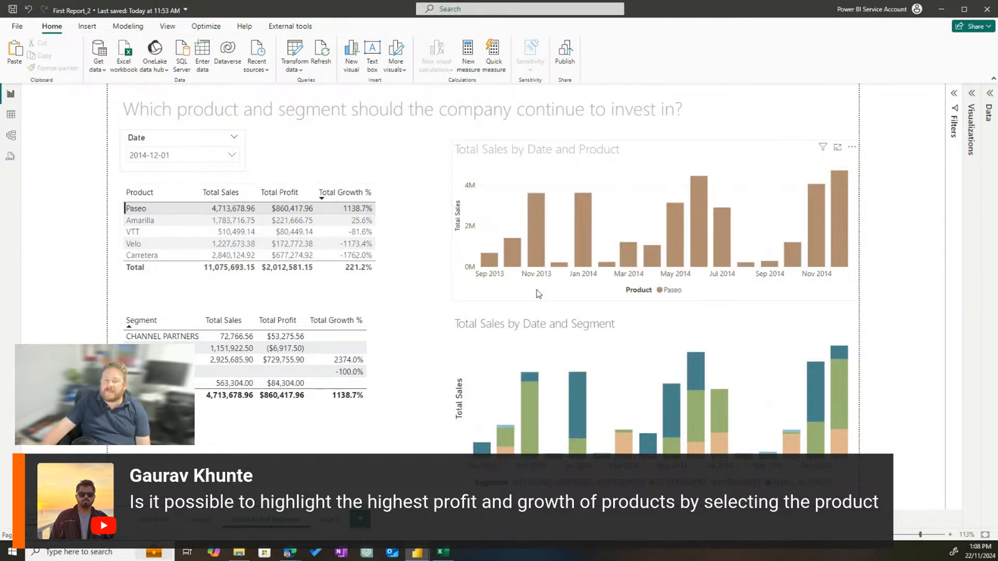
- Widen the Total Sales by Date and Product and Total Sales by Date and Segment charts toward the tables, and save the report
{"action": "left_click", "coordinate": [457, 188]}
{"action": "left_click_drag", "start_coordinate": [452, 218], "coordinate": [401, 231]}
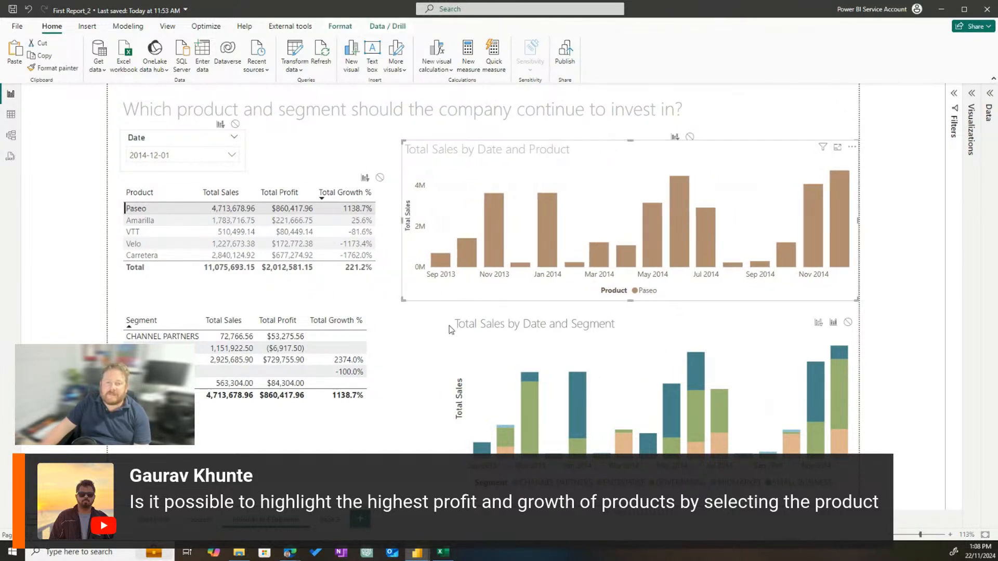
{"action": "left_click", "coordinate": [448, 395]}
{"action": "left_click_drag", "start_coordinate": [452, 400], "coordinate": [401, 400]}
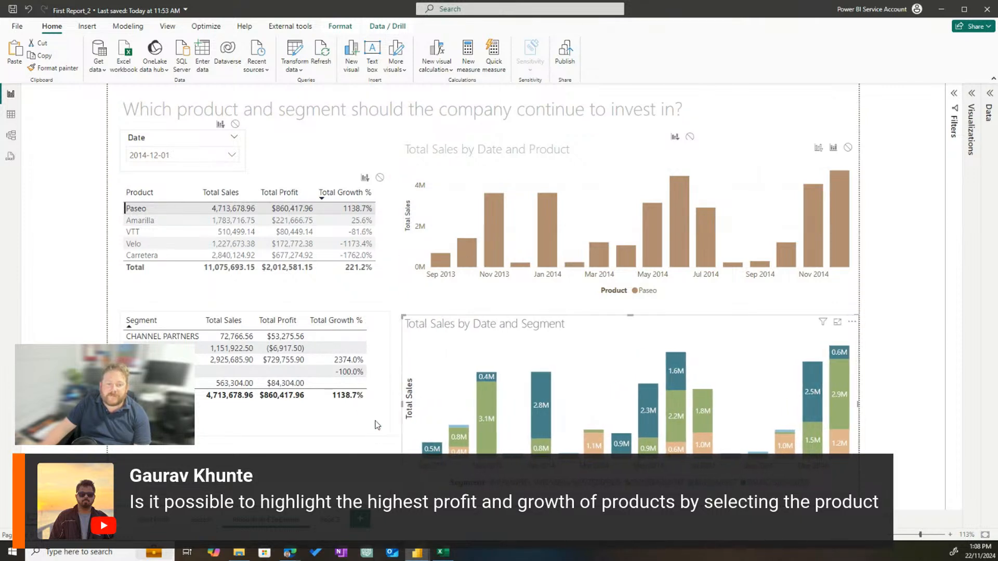
{"action": "left_click", "coordinate": [401, 444]}
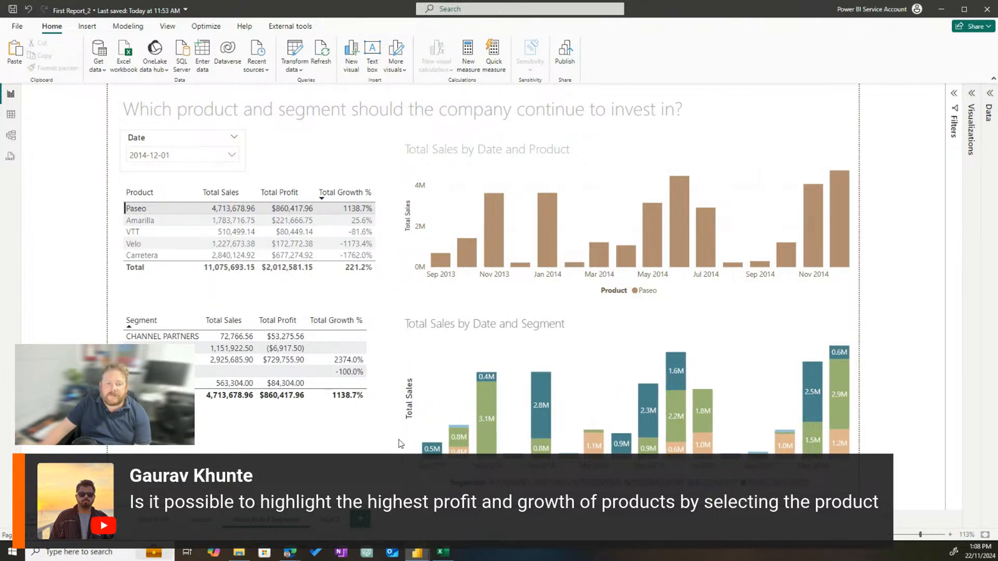
{"action": "left_click", "coordinate": [12, 9]}
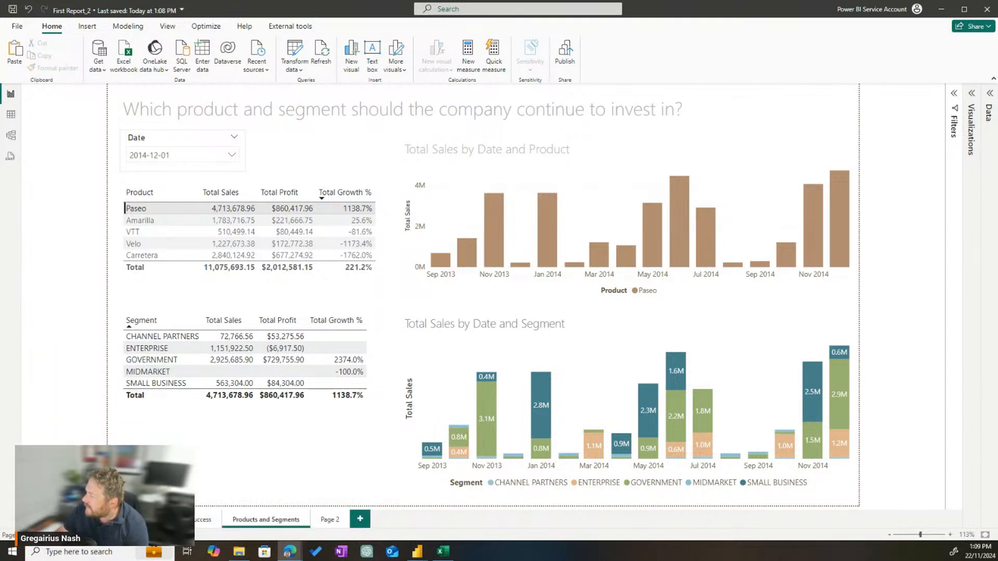
- Filter by the CHANNEL PARTNERS segment and sort the product table by Total Growth % in descending order
{"action": "left_click", "coordinate": [149, 341]}
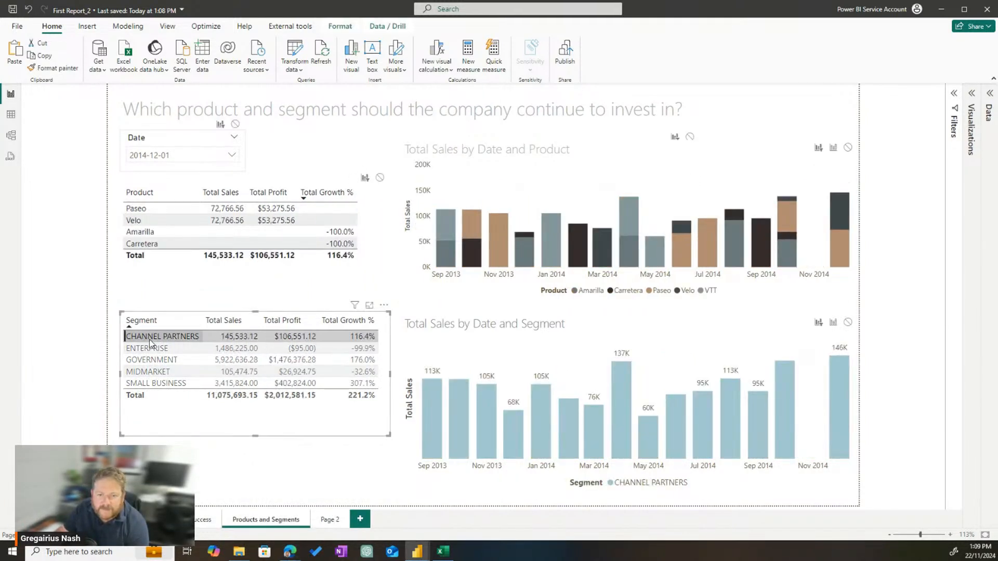
{"action": "left_click", "coordinate": [324, 193]}
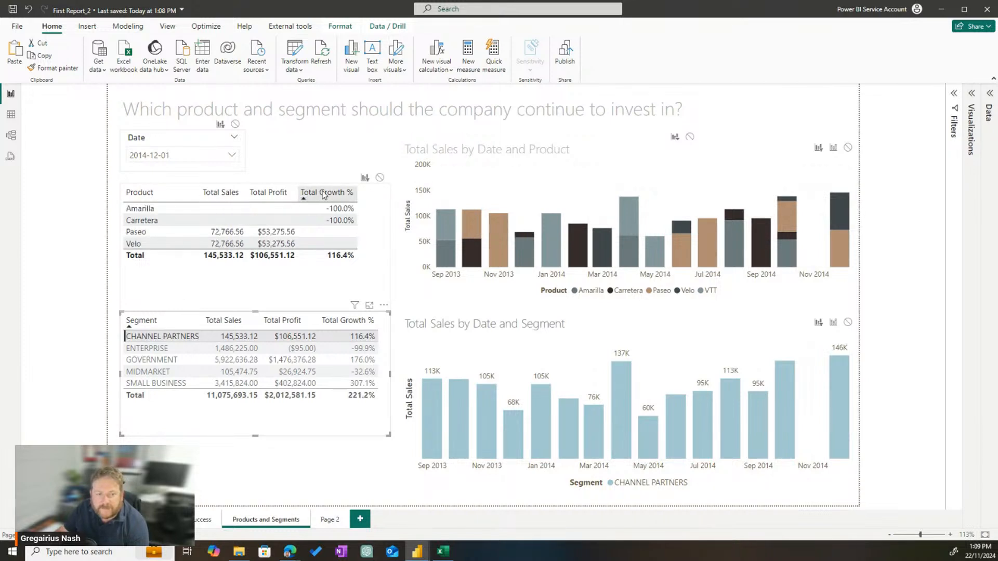
{"action": "left_click", "coordinate": [328, 193]}
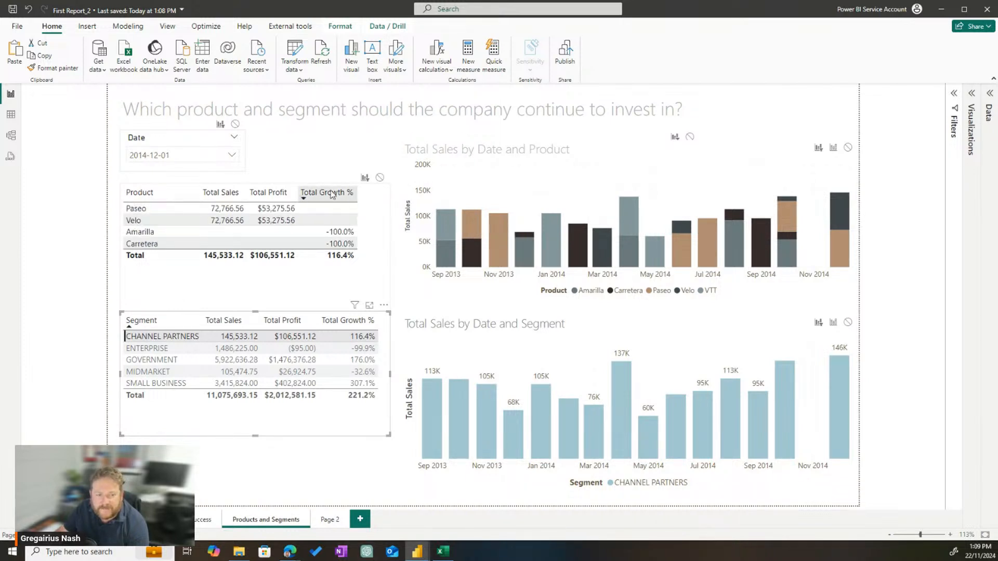
- Filter by ENTERPRISE, GOVERNMENT, MIDMARKET and SMALL BUSINESS in turn to compare product growth, and clear the segment filter
{"action": "left_click", "coordinate": [148, 348]}
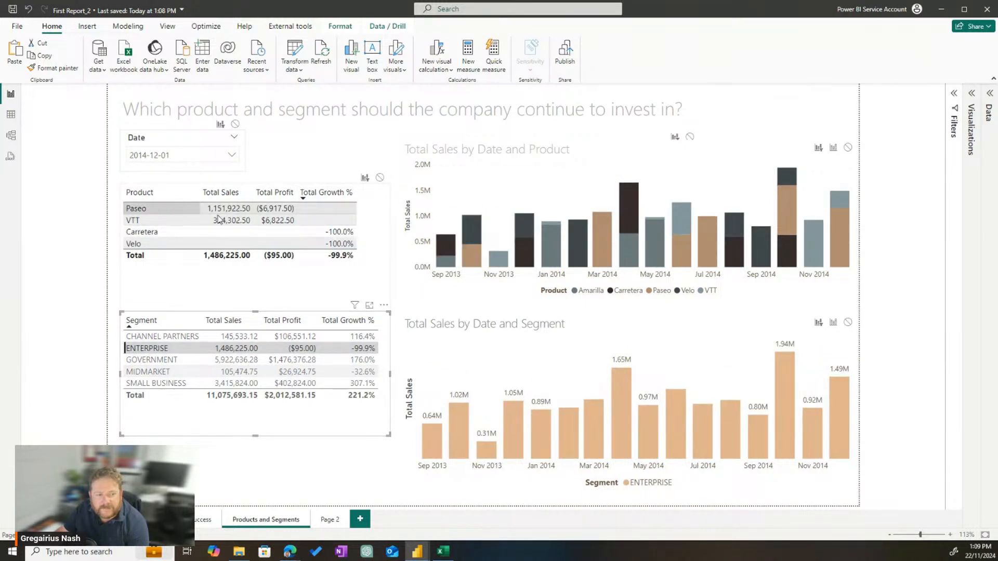
{"action": "left_click", "coordinate": [151, 361]}
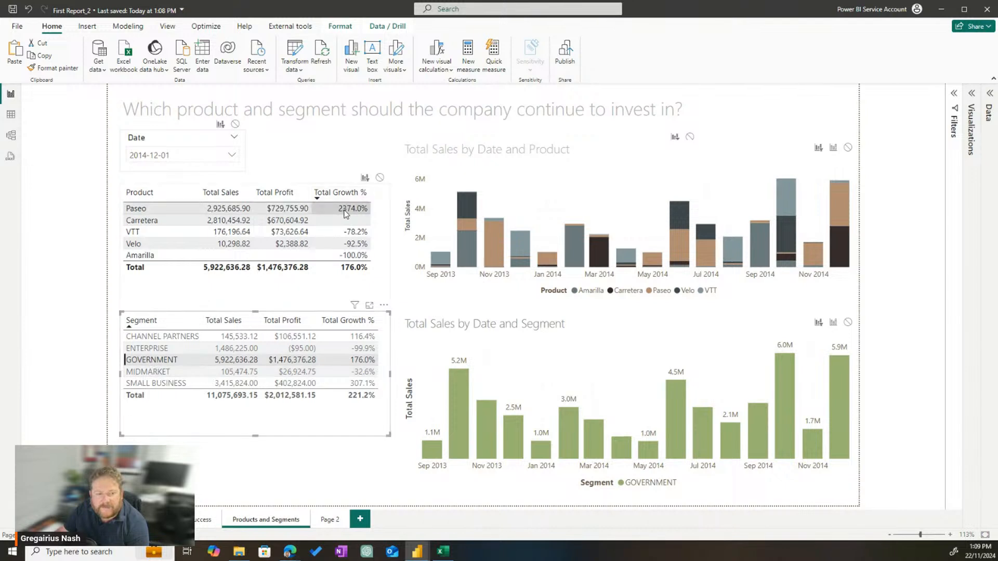
{"action": "left_click", "coordinate": [174, 375]}
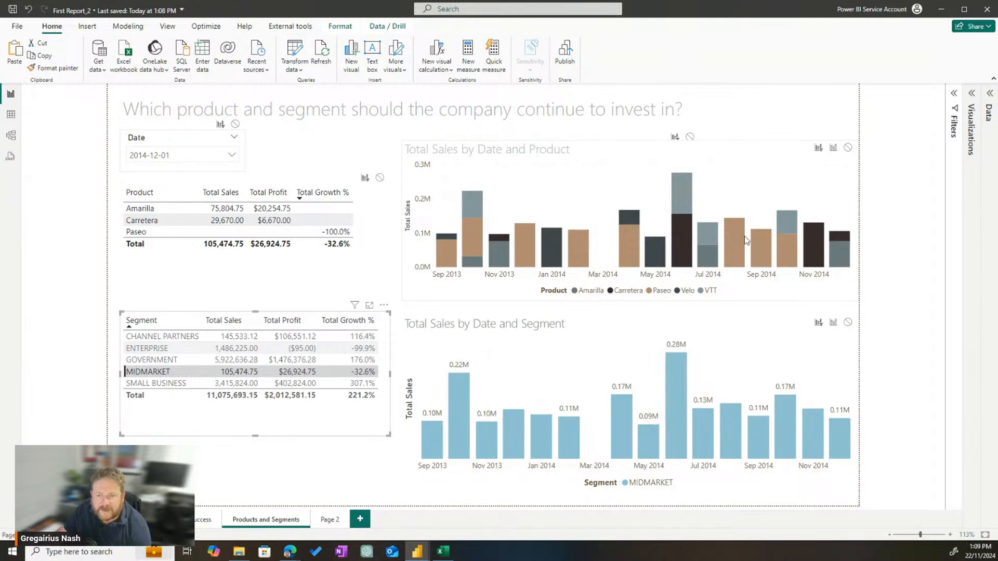
{"action": "left_click", "coordinate": [172, 383]}
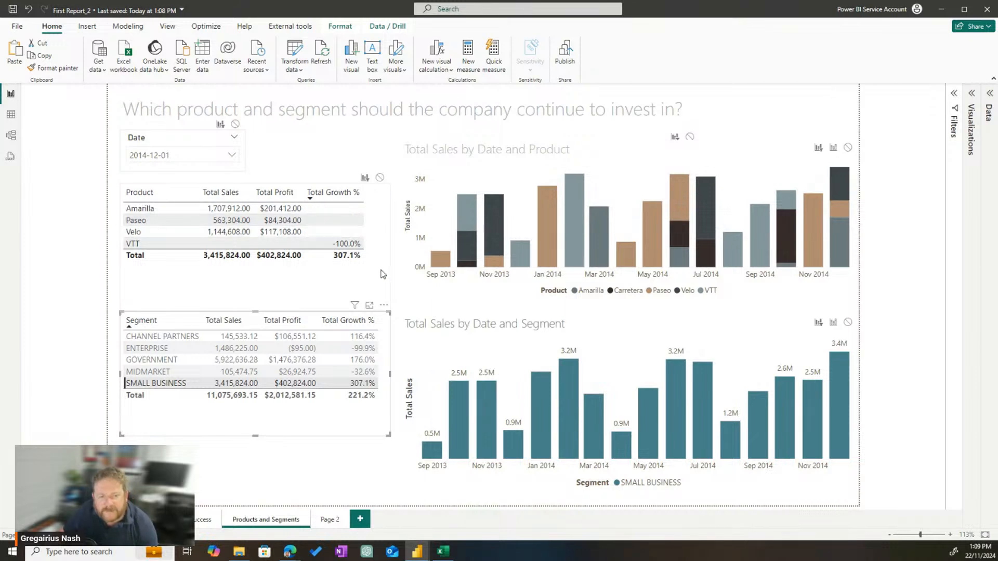
{"action": "left_click", "coordinate": [158, 384]}
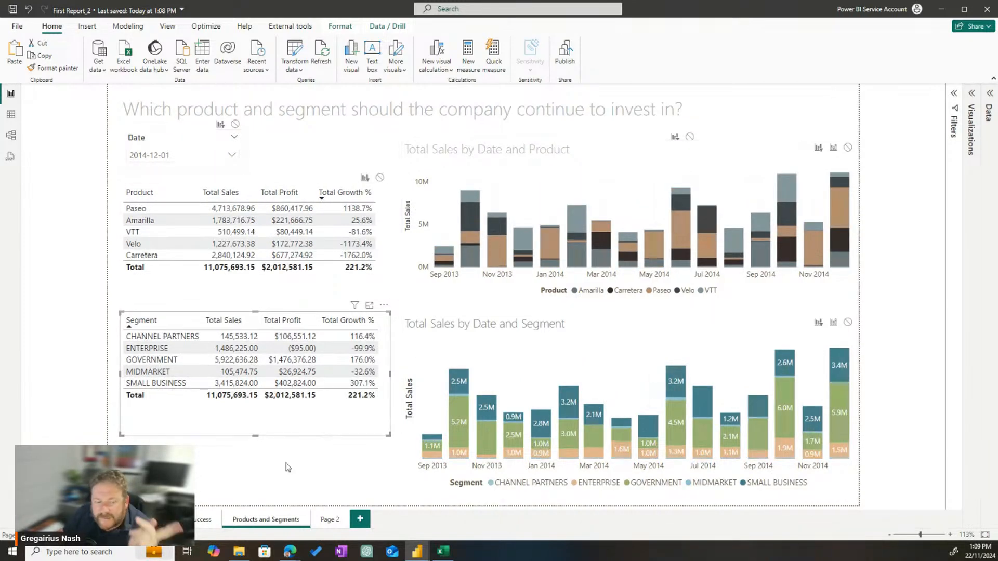
- Examine the source rows of the financials table in Table view and return to the report
{"action": "left_click", "coordinate": [10, 115]}
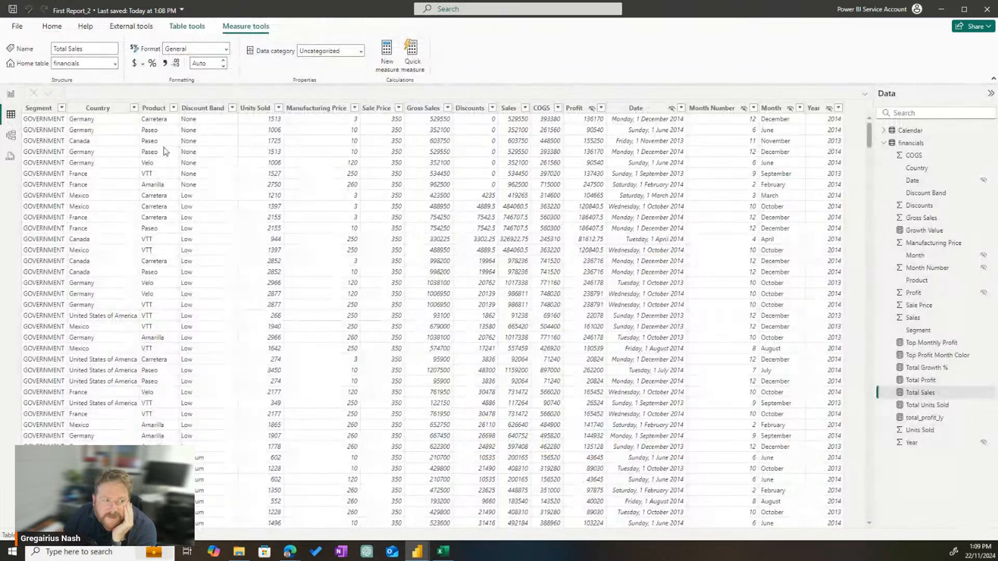
{"action": "scroll", "coordinate": [245, 305], "scroll_direction": "down", "scroll_amount": 5}
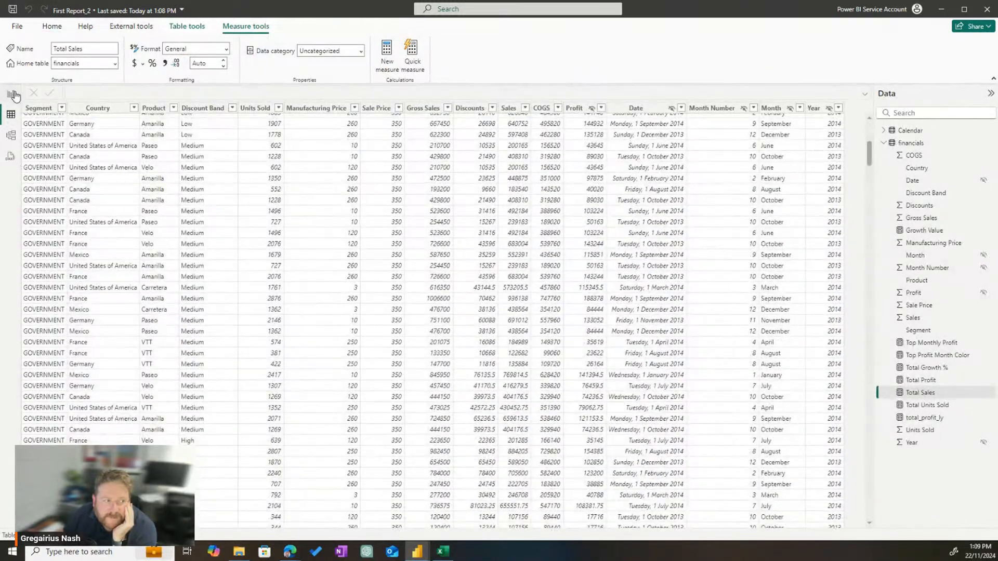
{"action": "left_click", "coordinate": [10, 94]}
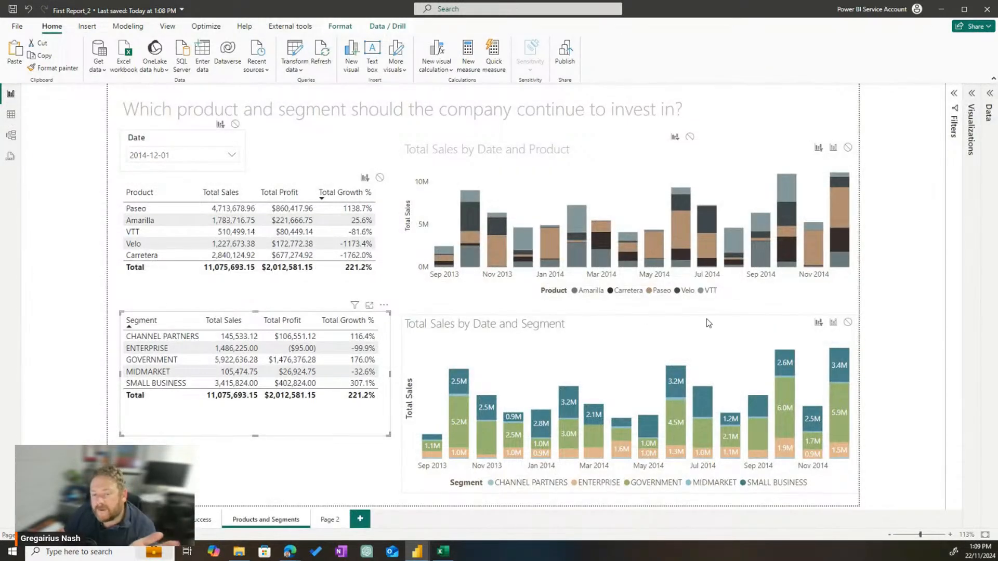